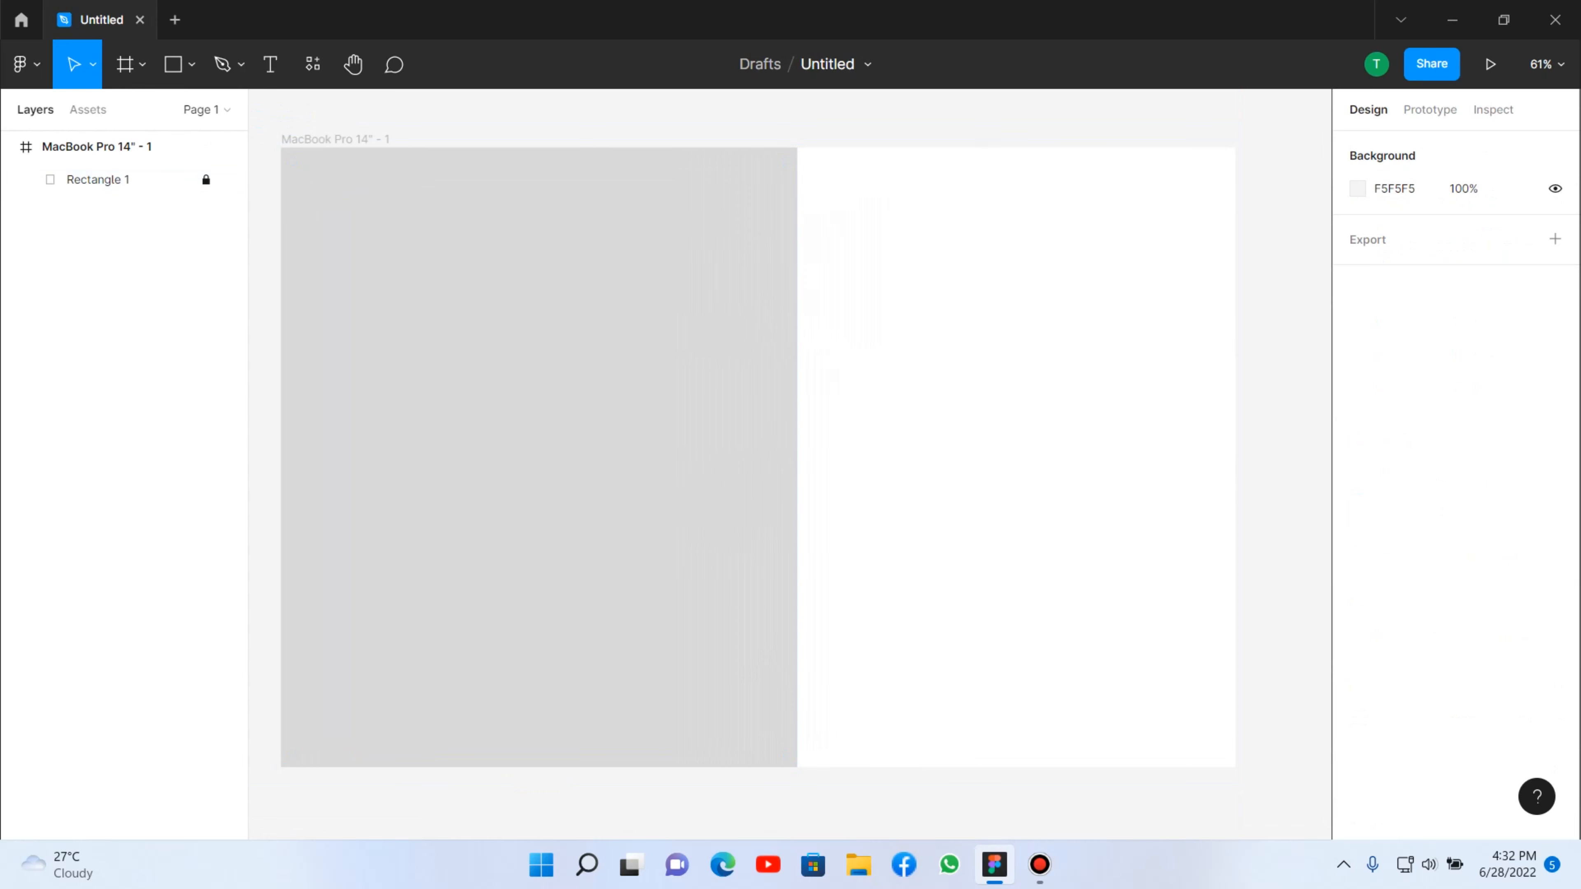
Add a text layer reading "Login" near the top of the frame's white area.
scroll(790, 464, "down", 3)
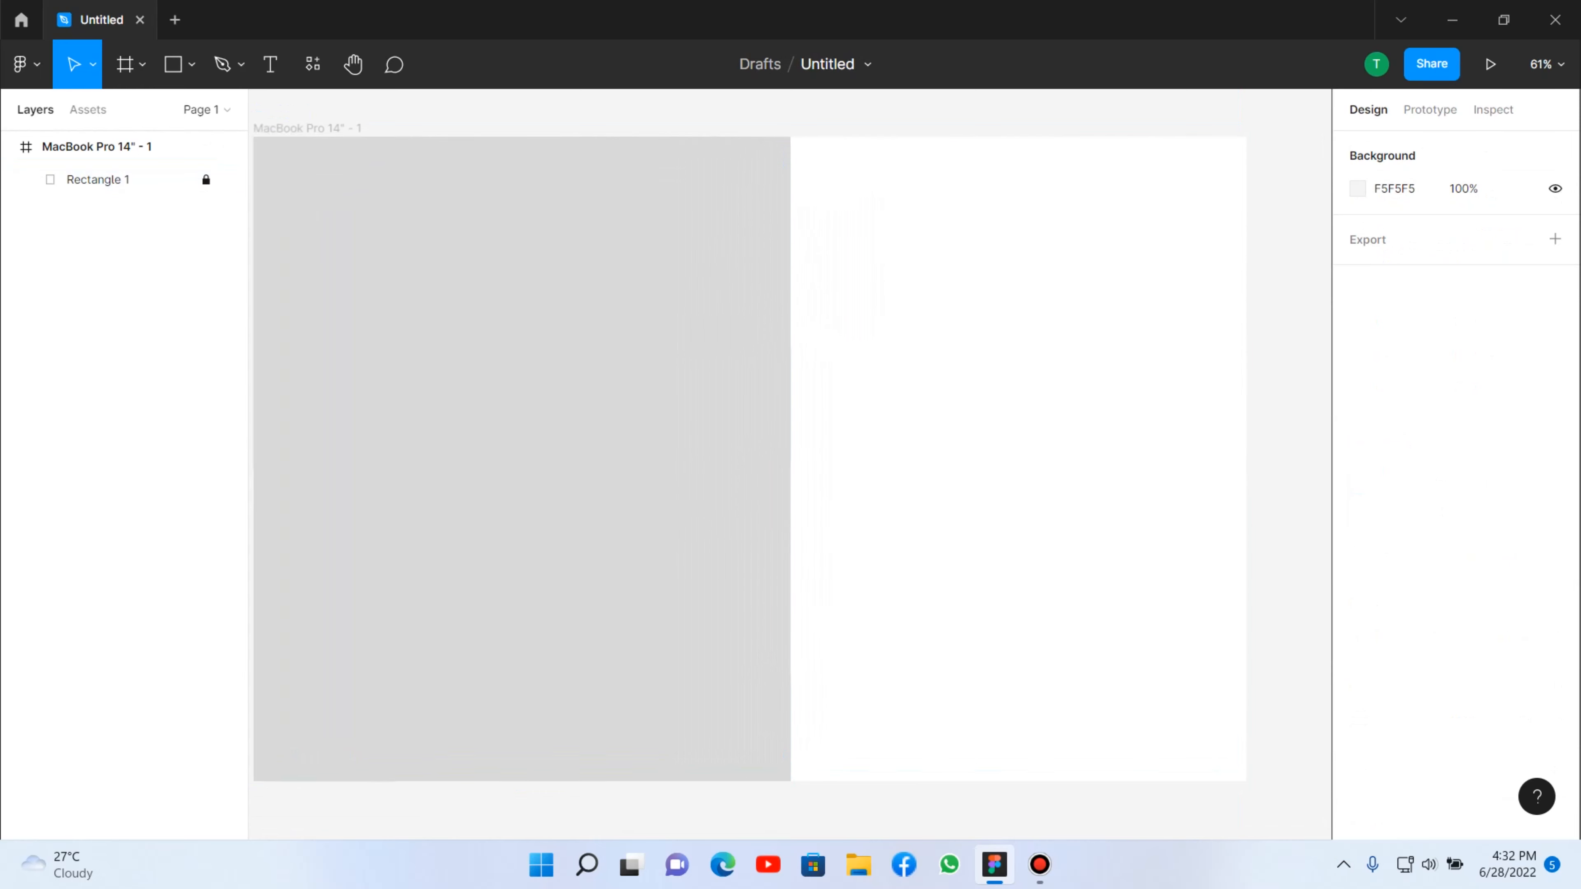
scroll(945, 287, "up", 2)
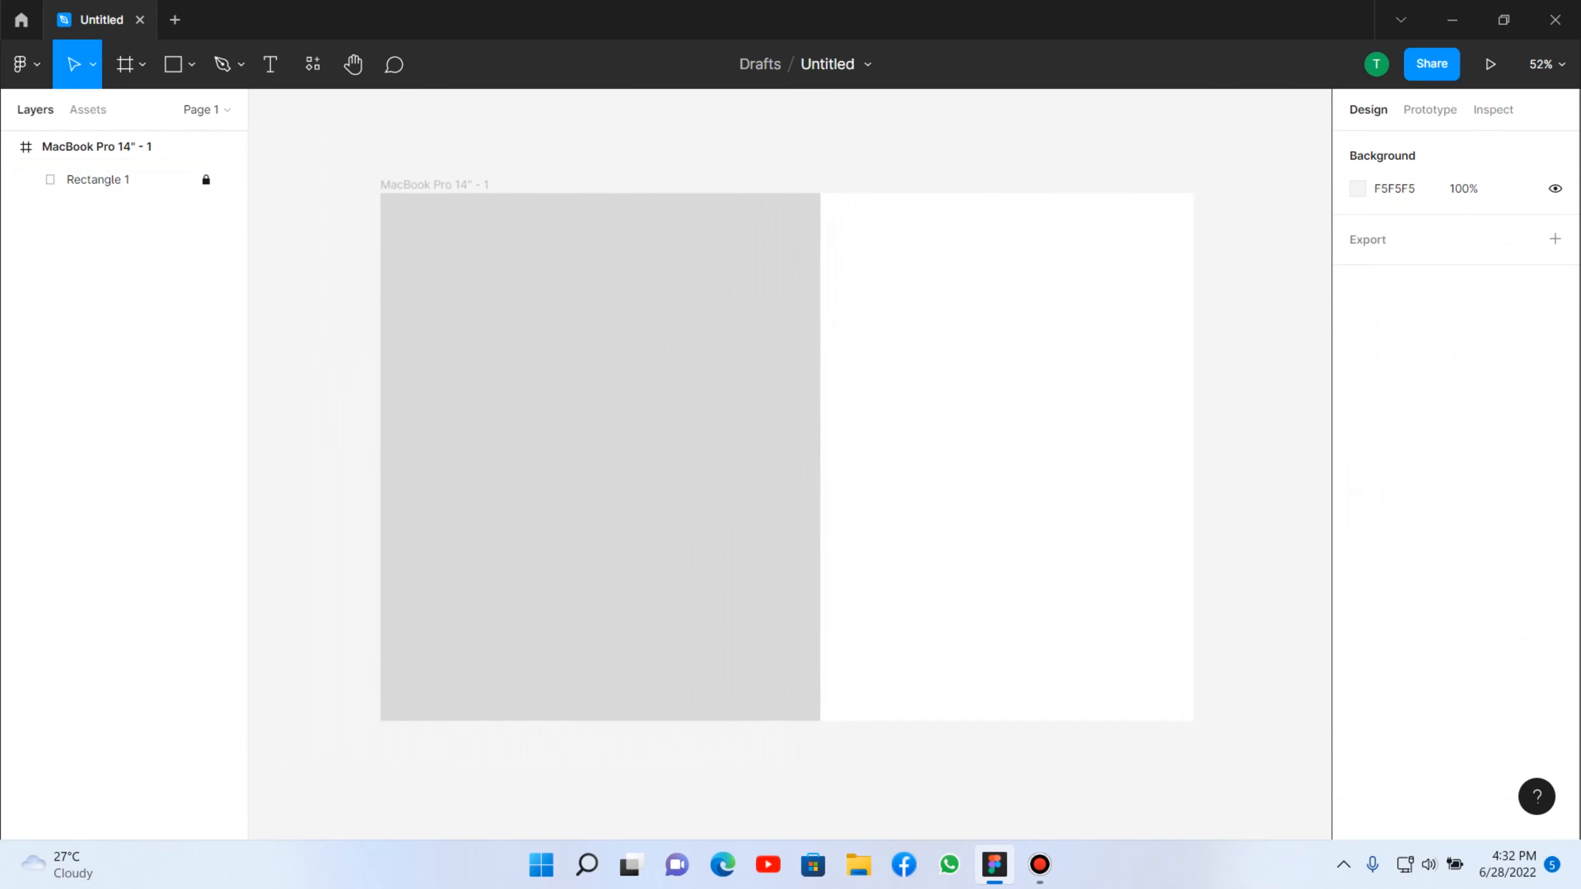
scroll(946, 286, "down", 1)
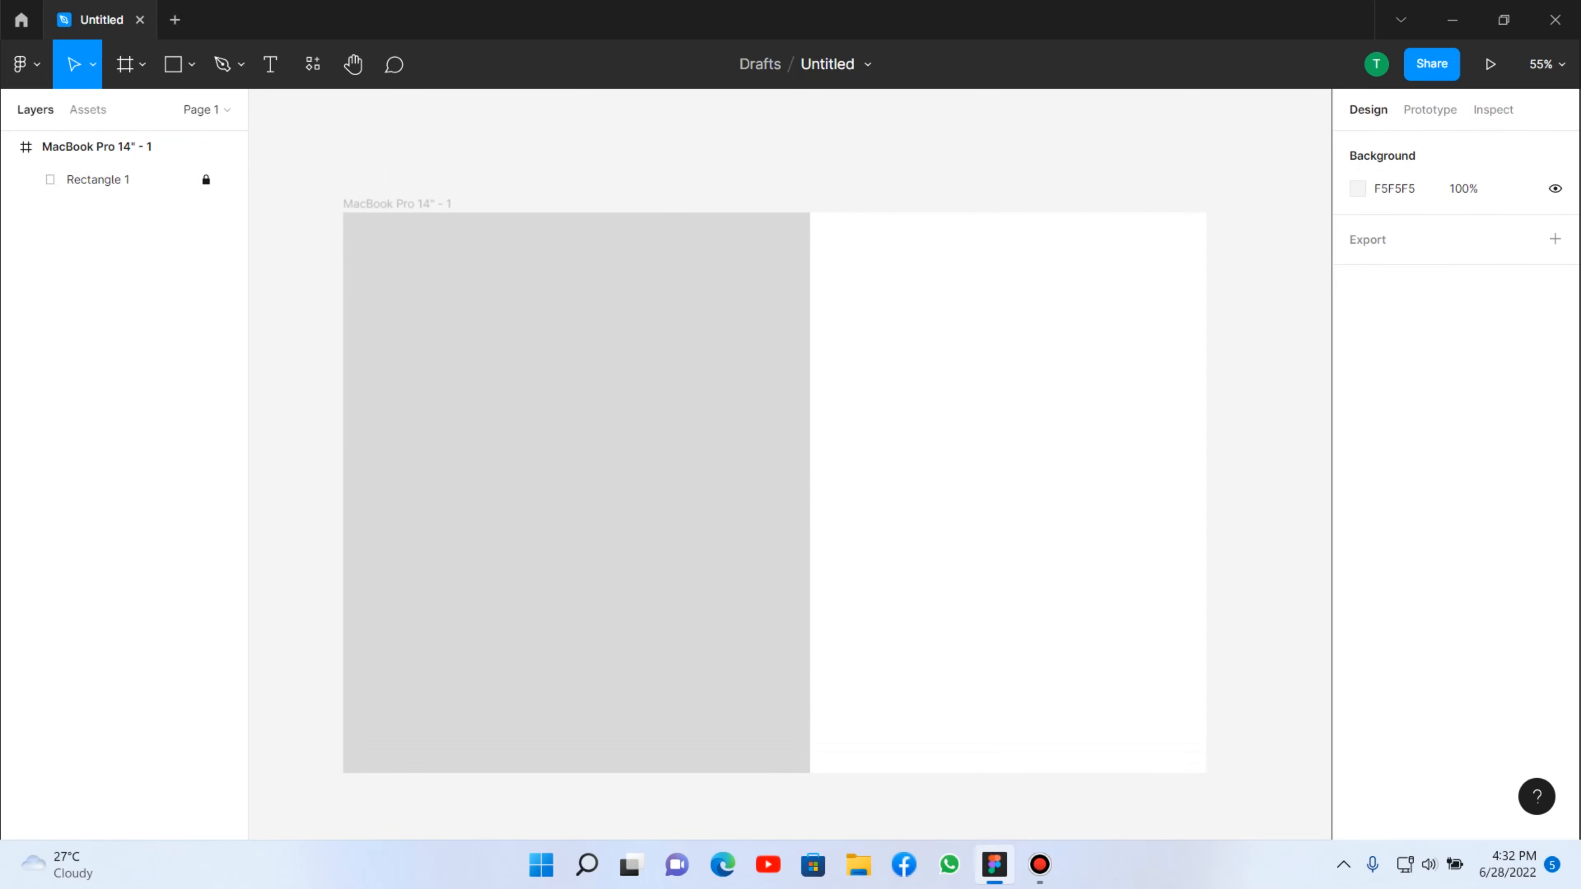
scroll(766, 436, "up", 3)
scroll(790, 464, "down", 1)
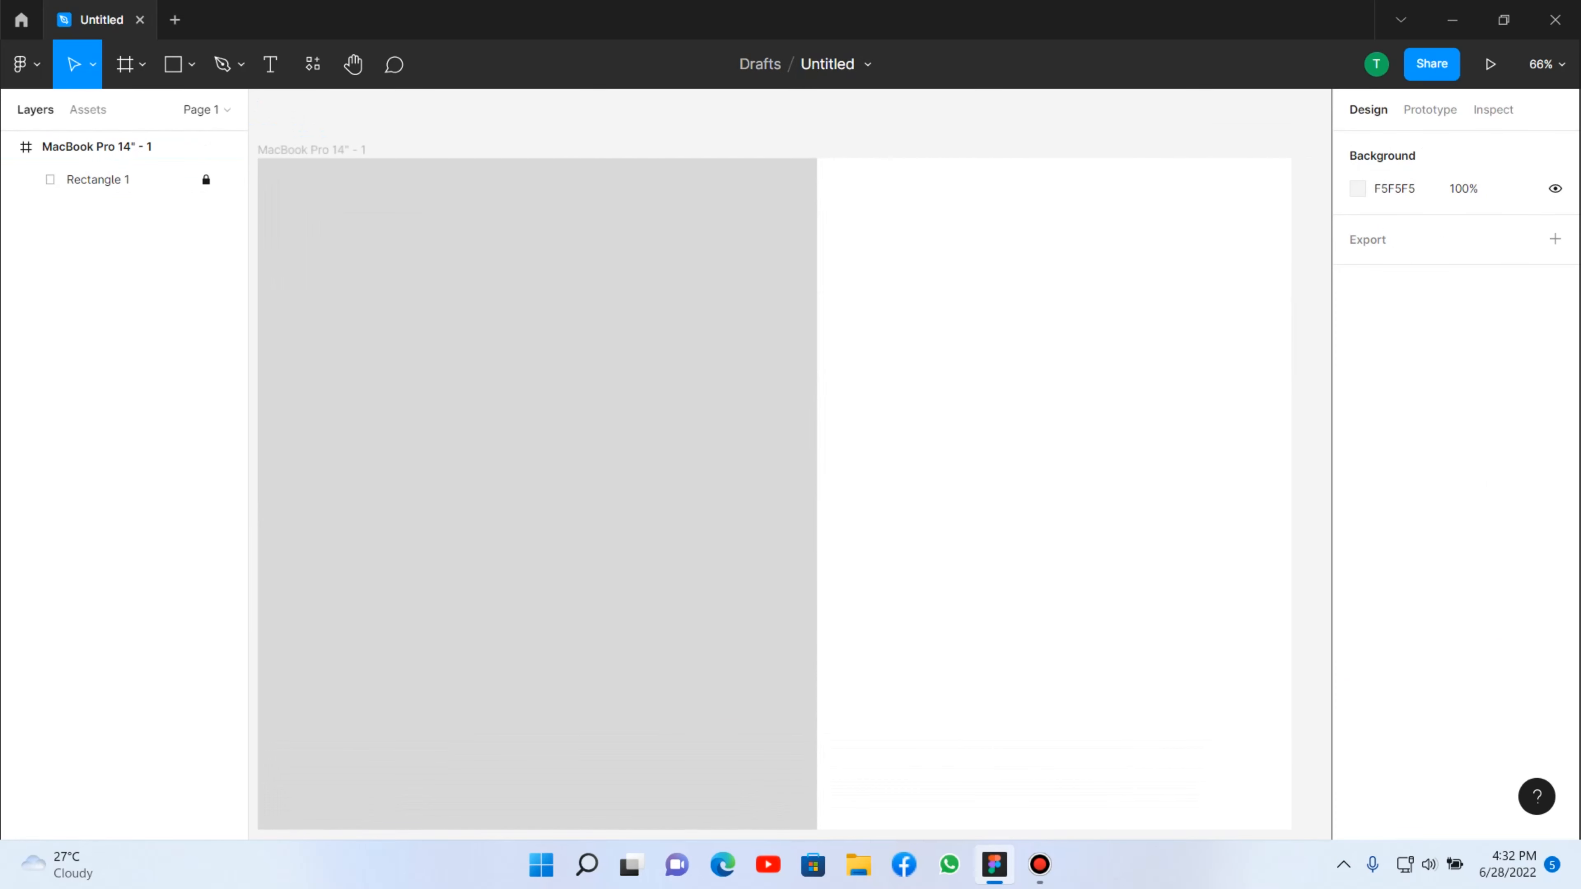
key("t")
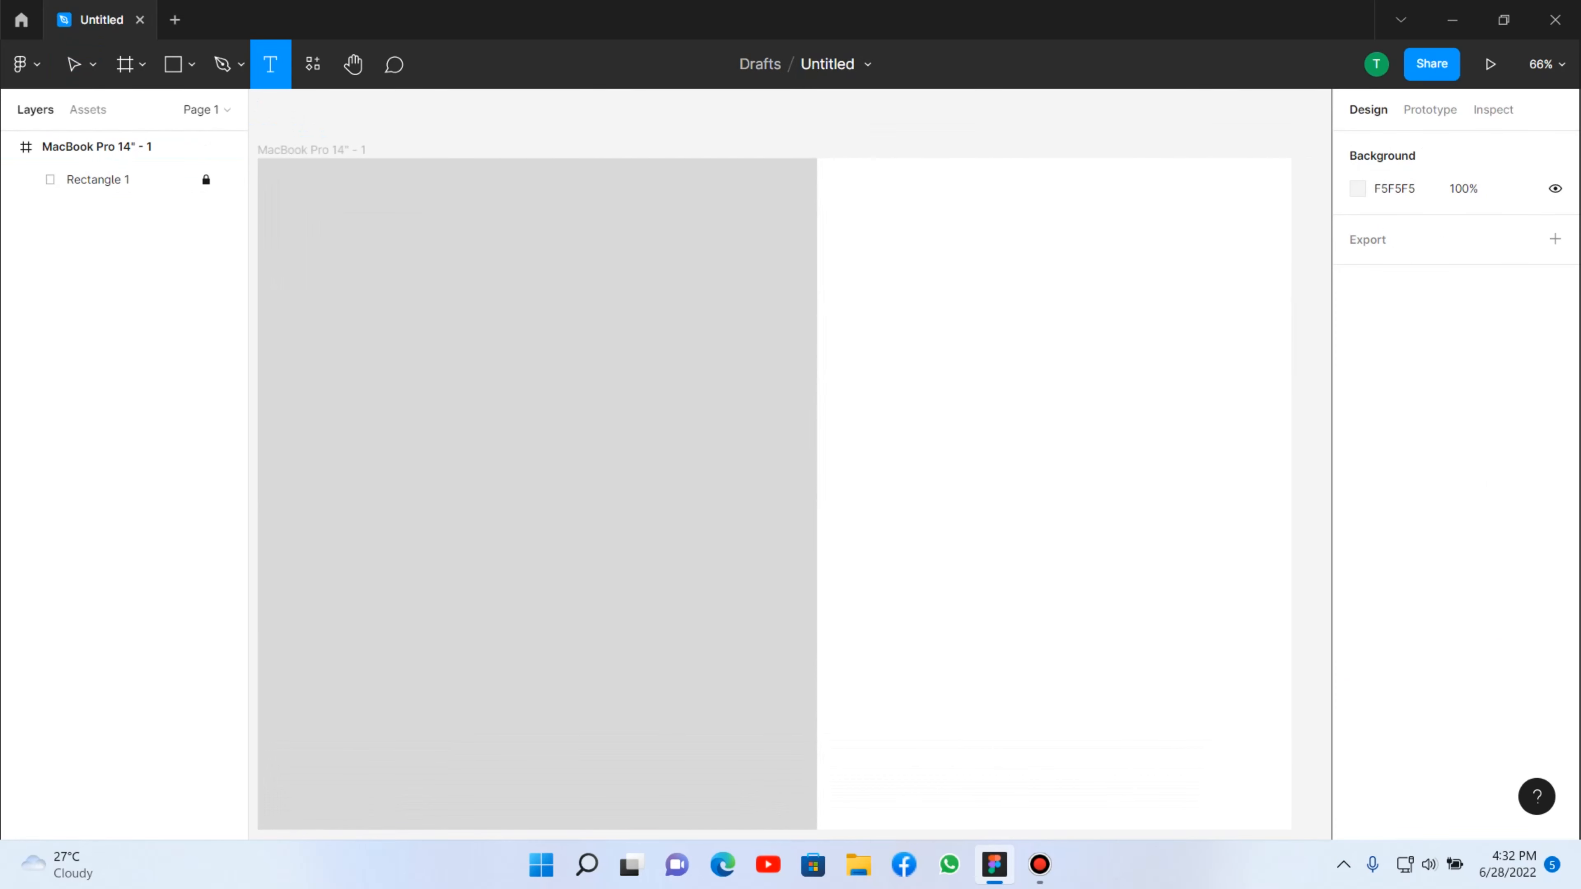
left_click(624, 207)
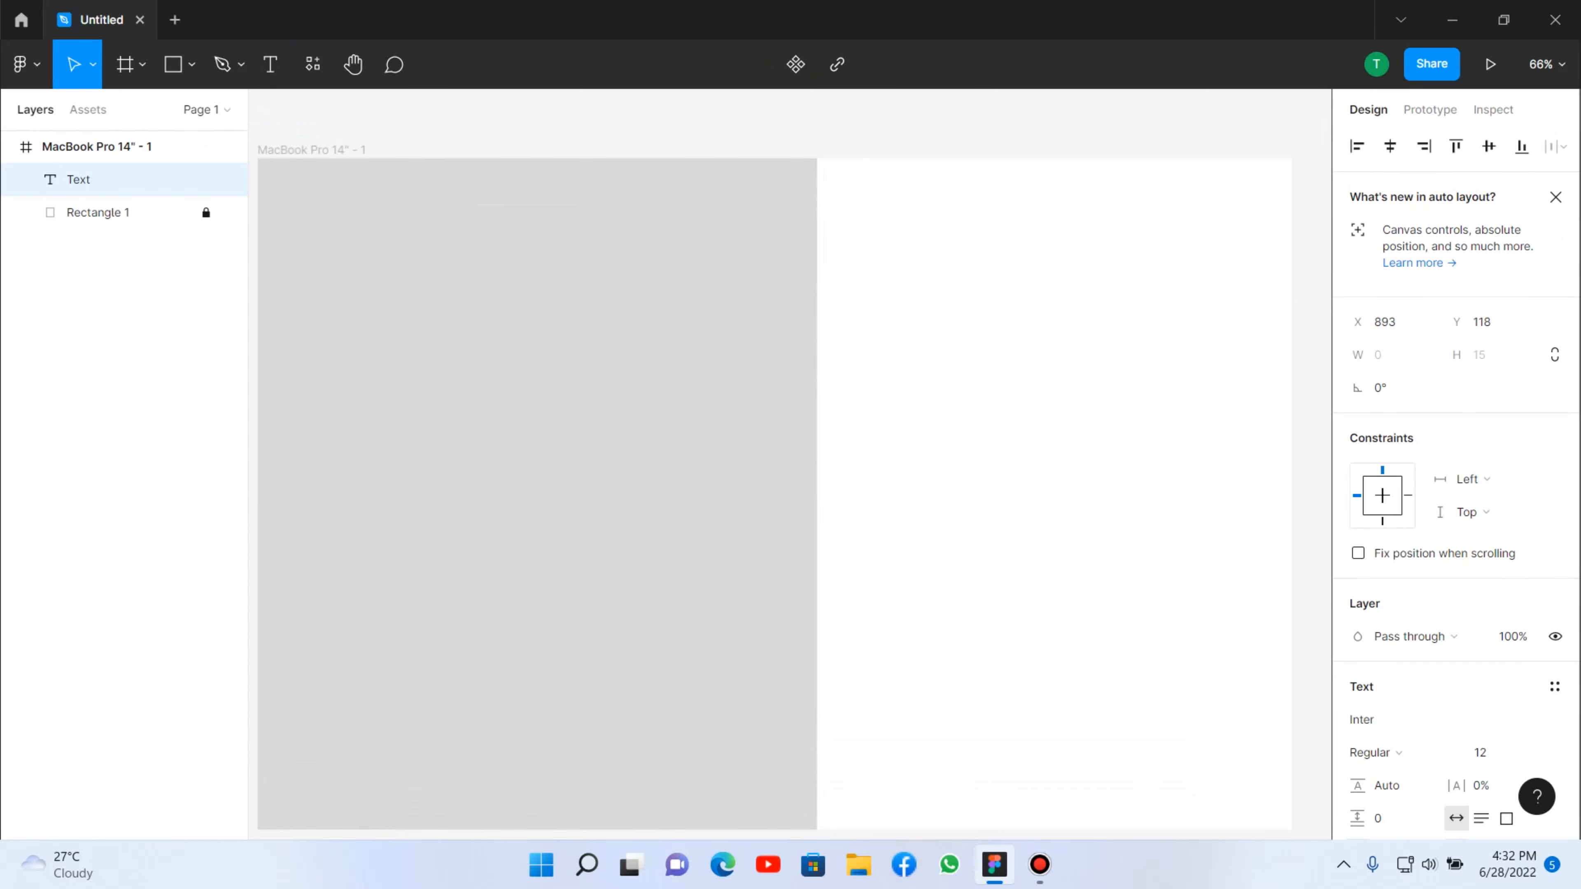
type("Login")
Set the "Login" text's font size to 64.
key("ctrl+a")
scroll(1457, 436, "down", 5)
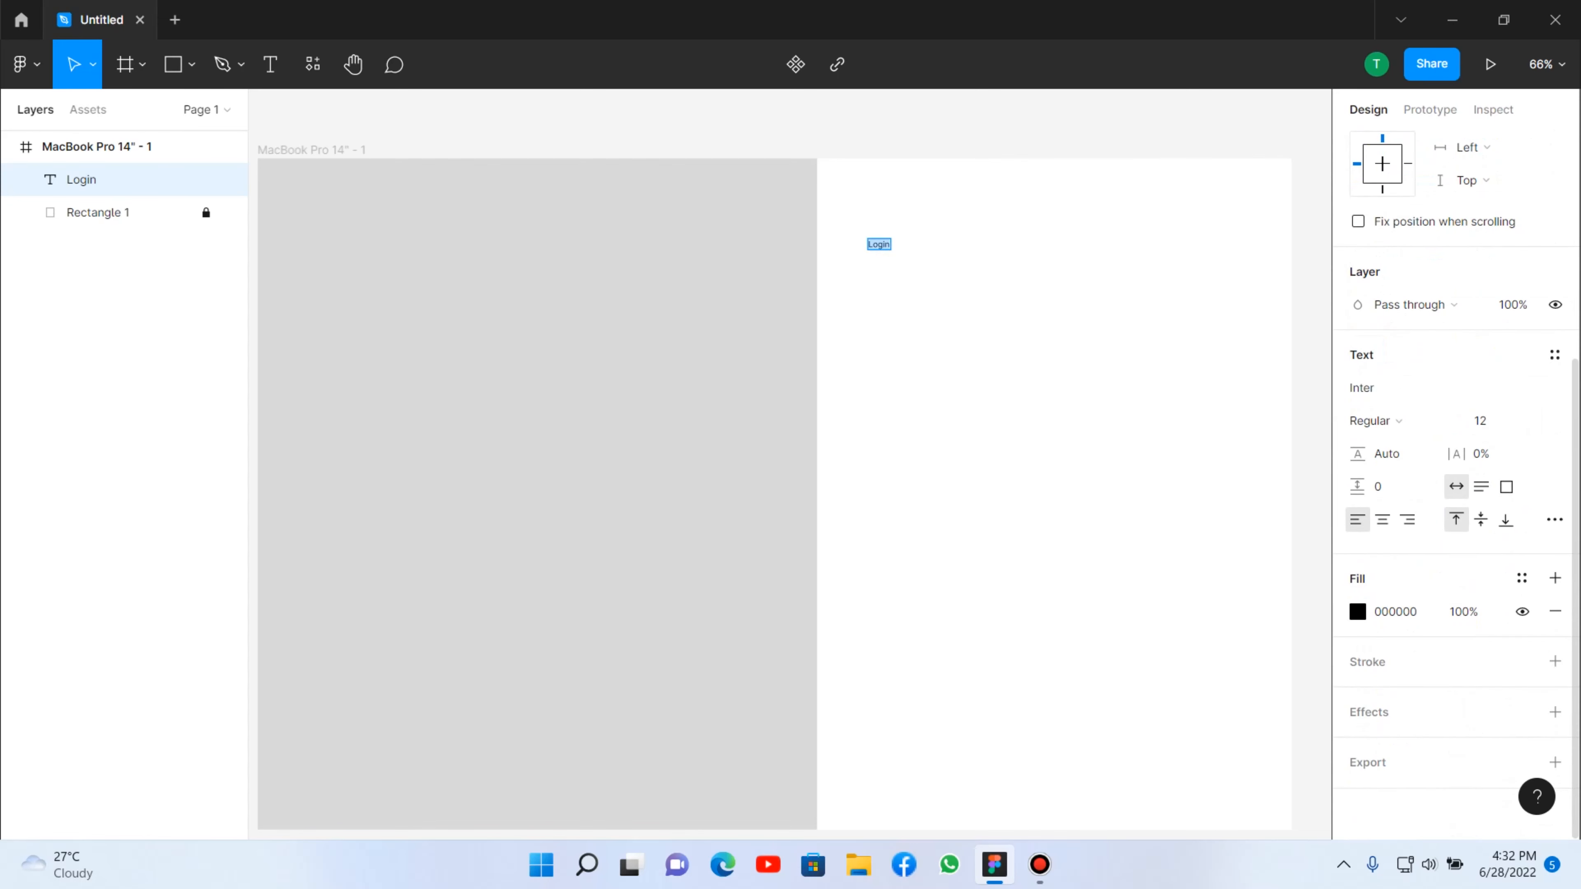
left_click(1481, 420)
left_click(1507, 714)
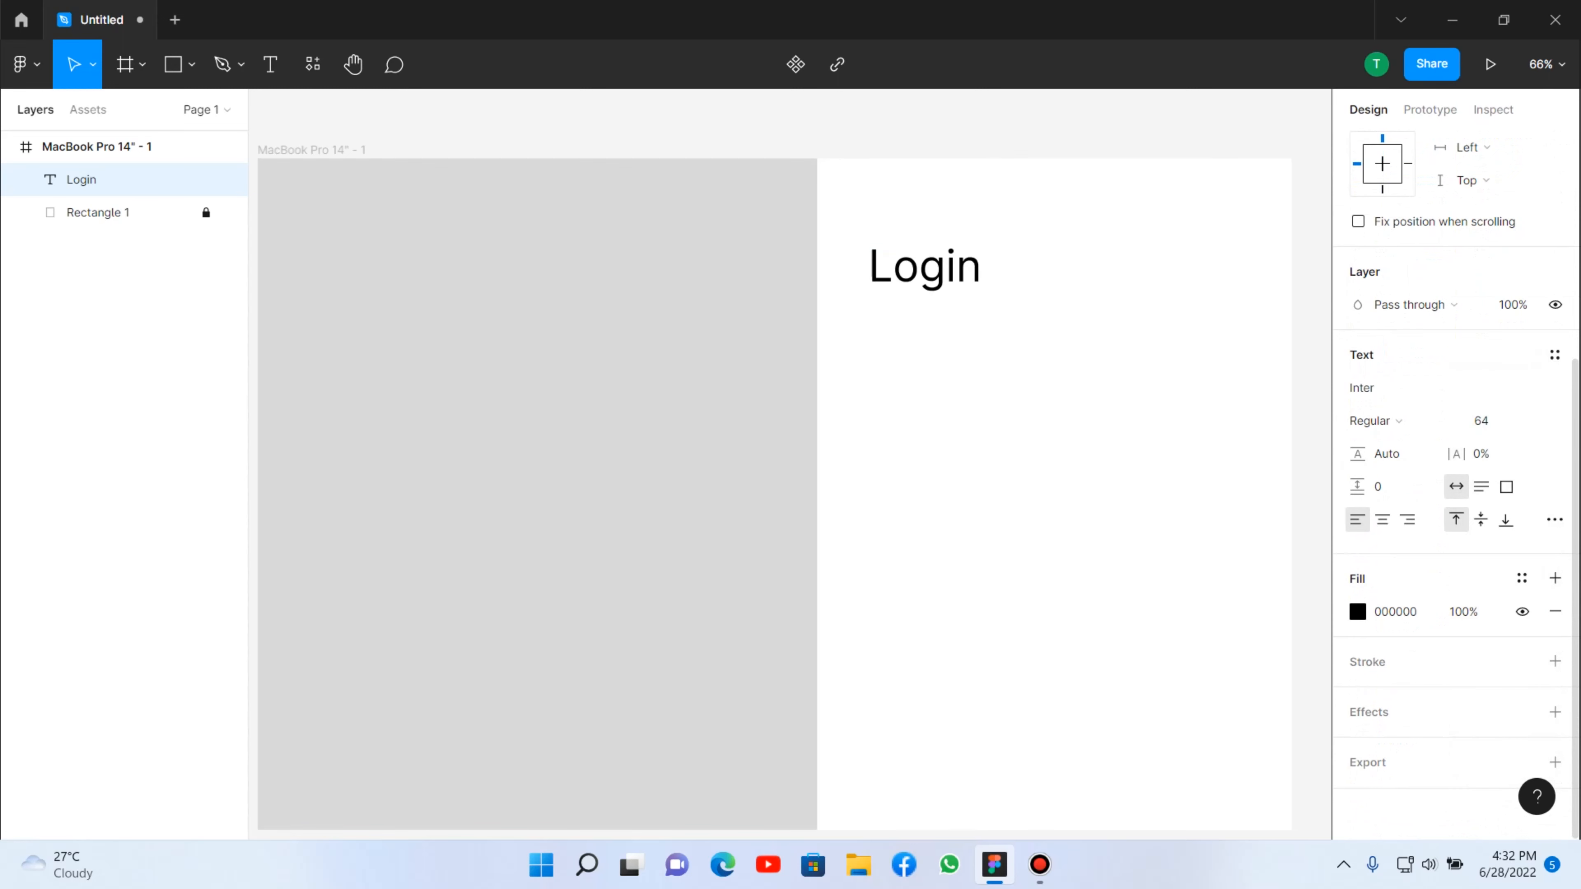
key("Escape")
key("Escape")
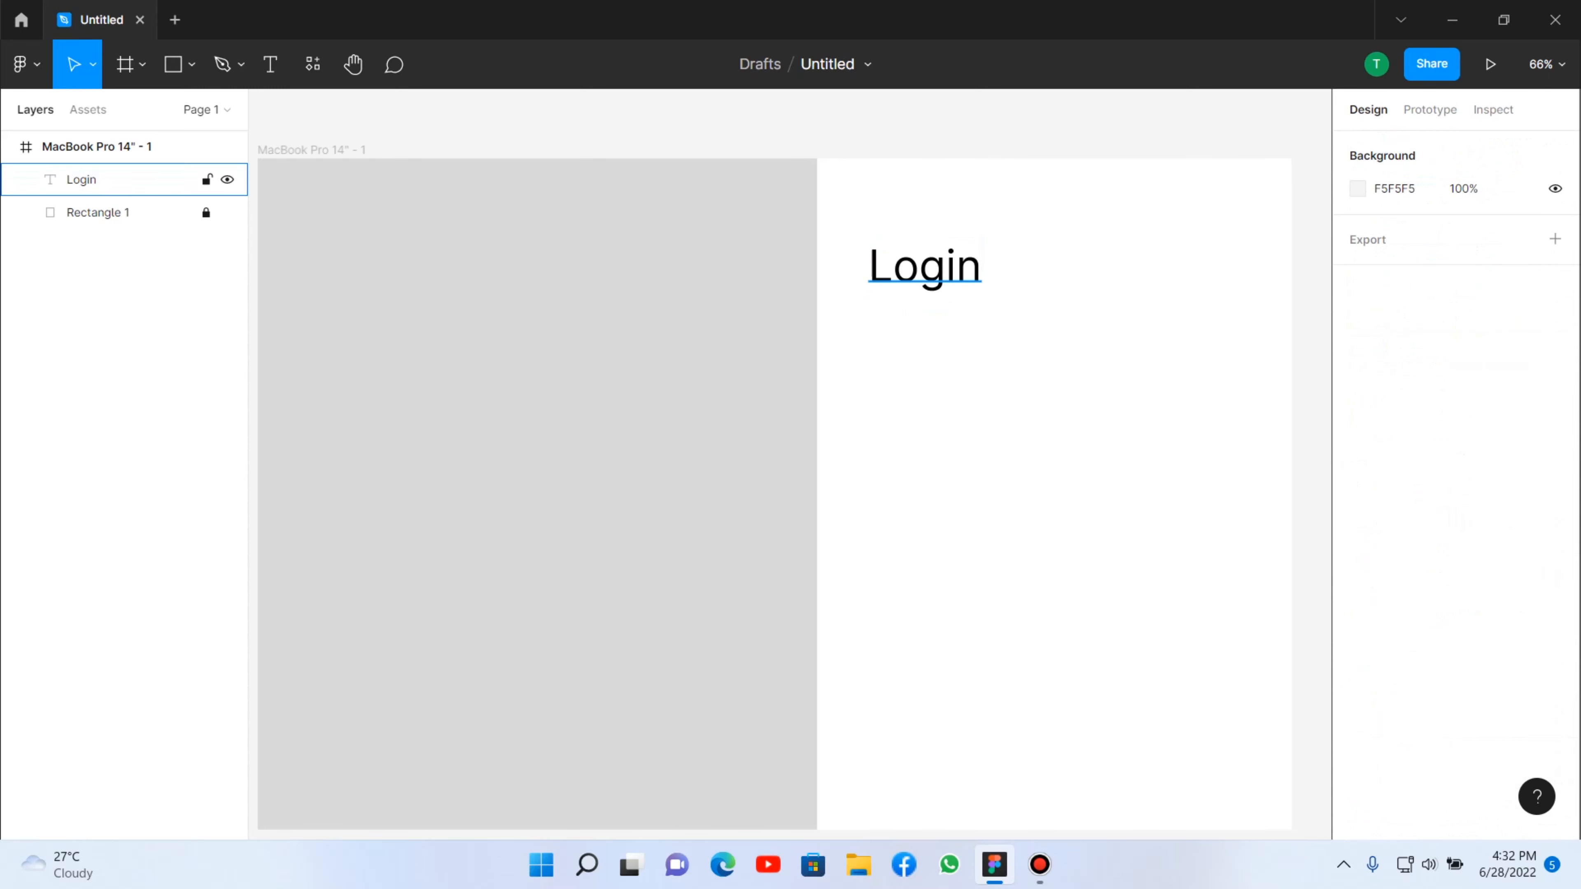
Change the "Login" heading's font to Playfair Display.
left_click(124, 179)
key("Return")
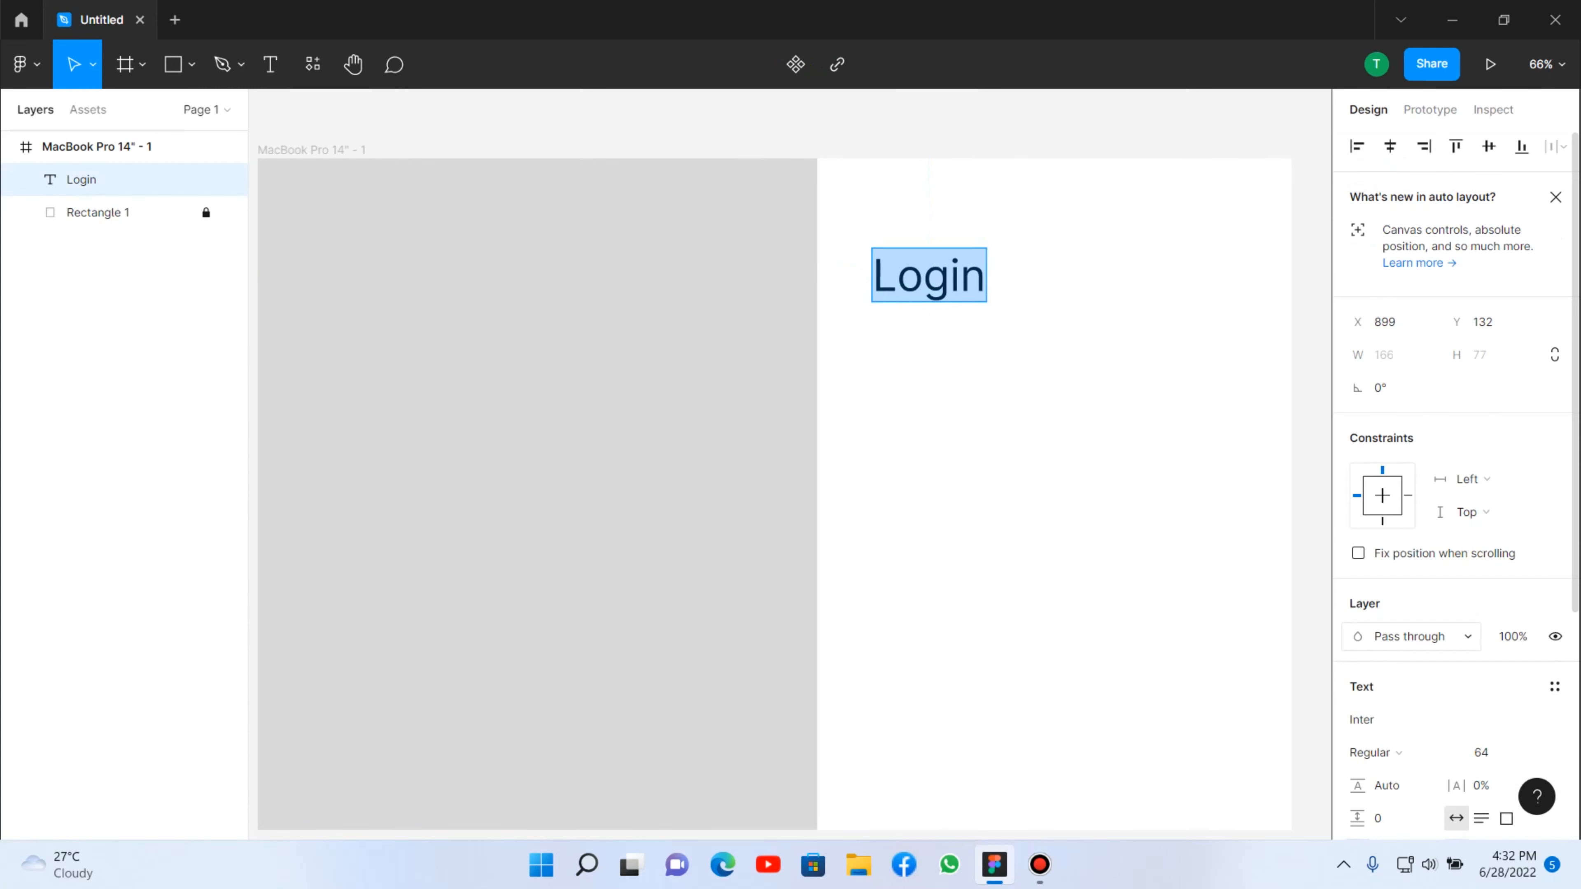
left_click(1401, 720)
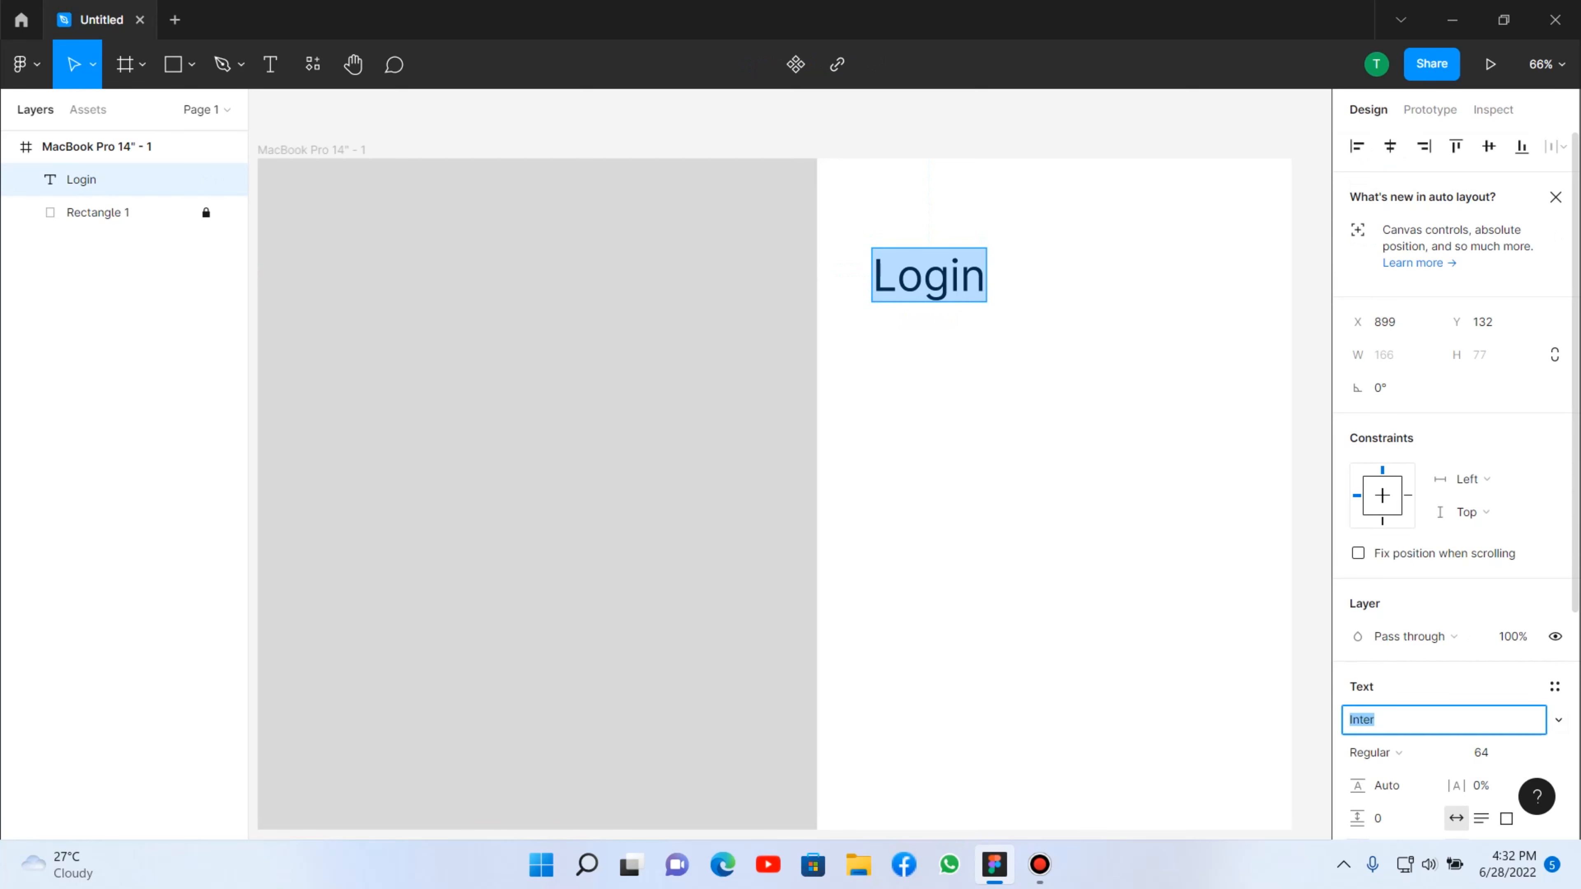
type("Plair")
key("BackSpace")
type("ayfair Display")
key("Return")
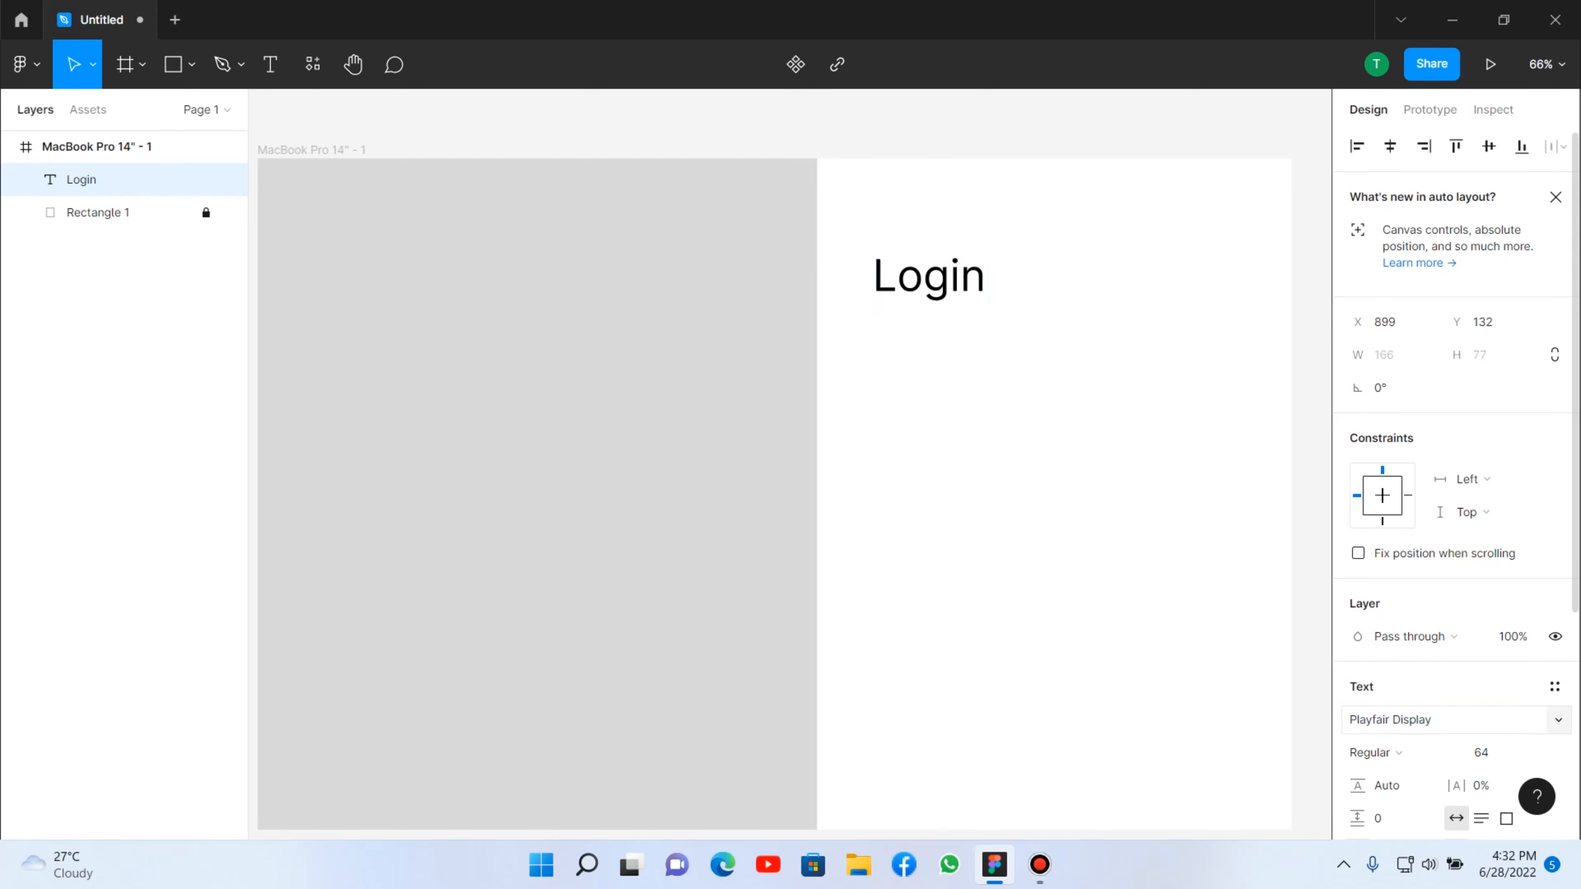
key("Escape")
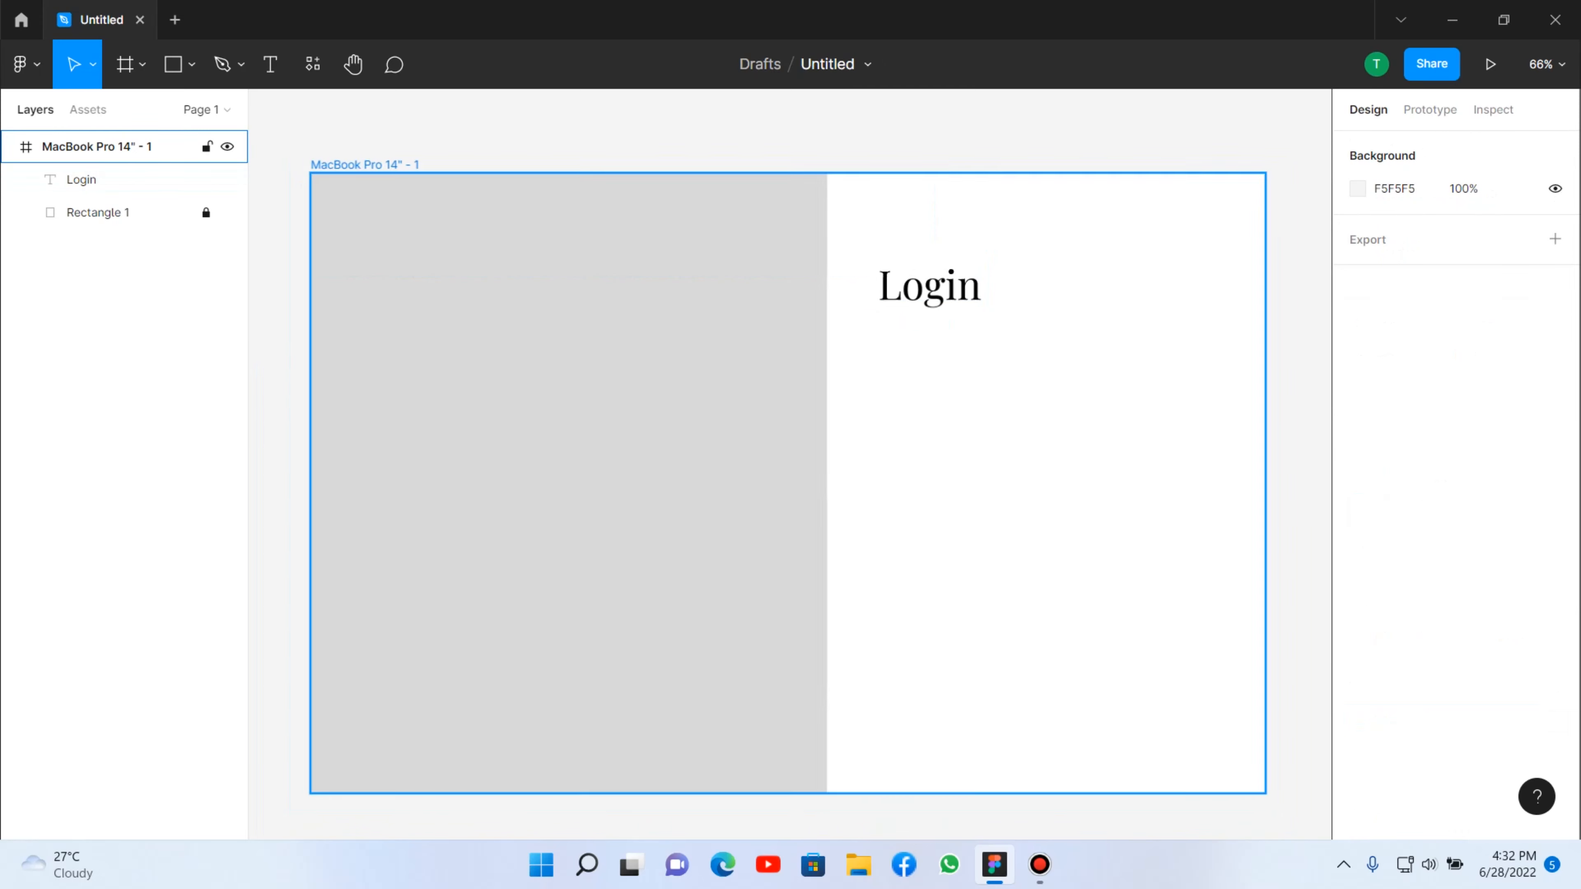
Move the "Login" heading to X 868, Y 134, leaving a 50 px gap from the grey rectangle.
mouse_move(929, 288)
left_mouse_down()
mouse_move(891, 288)
mouse_move(919, 290)
left_mouse_up()
key("Escape")
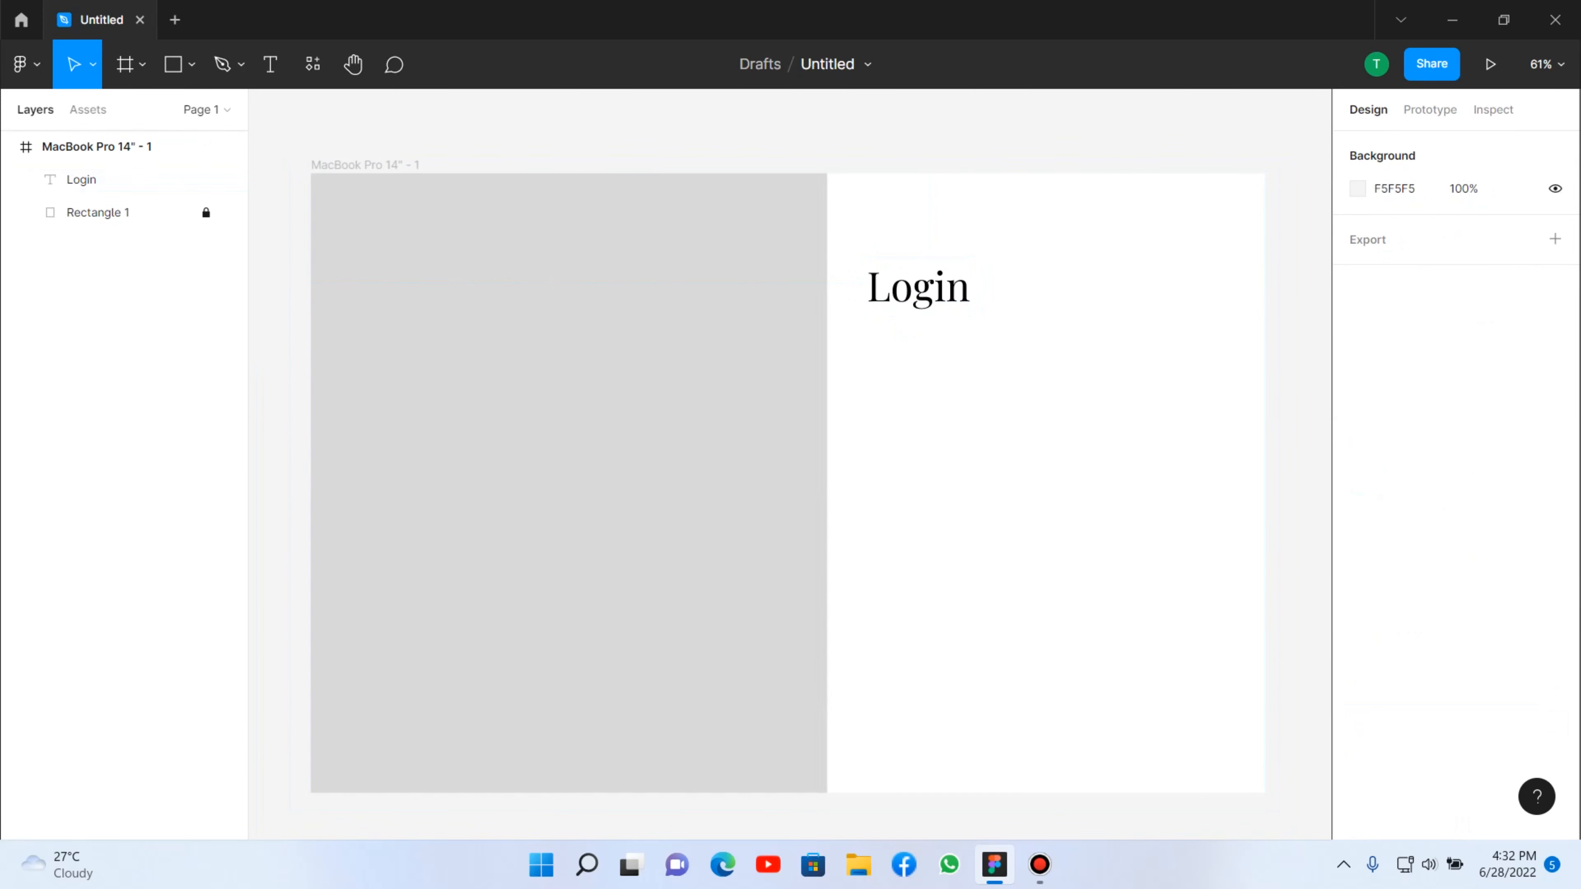
left_click(81, 180)
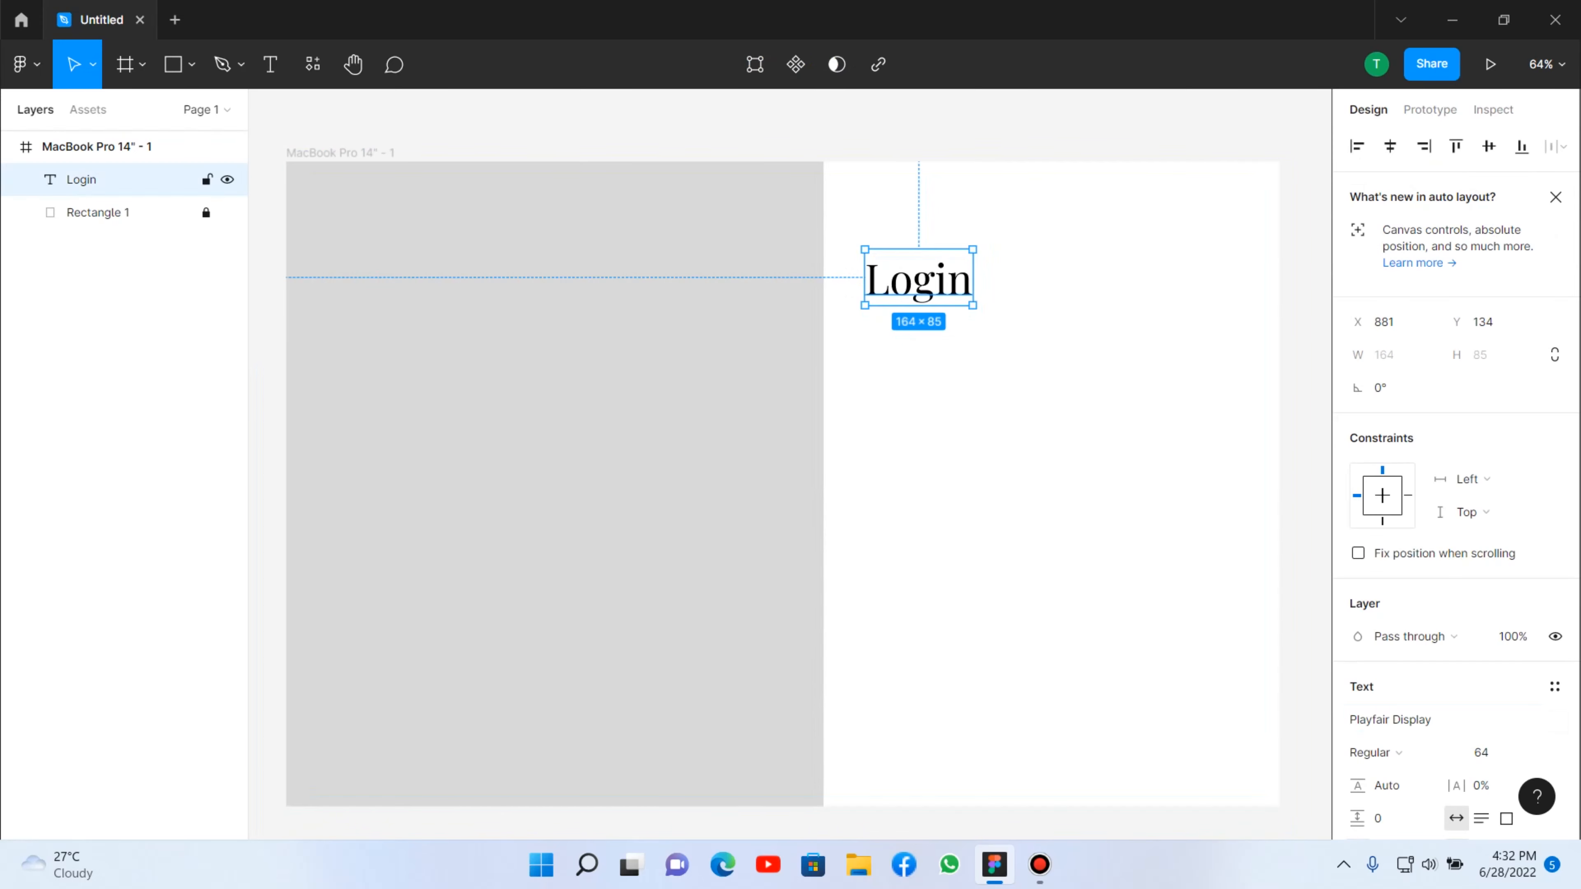
key("alt")
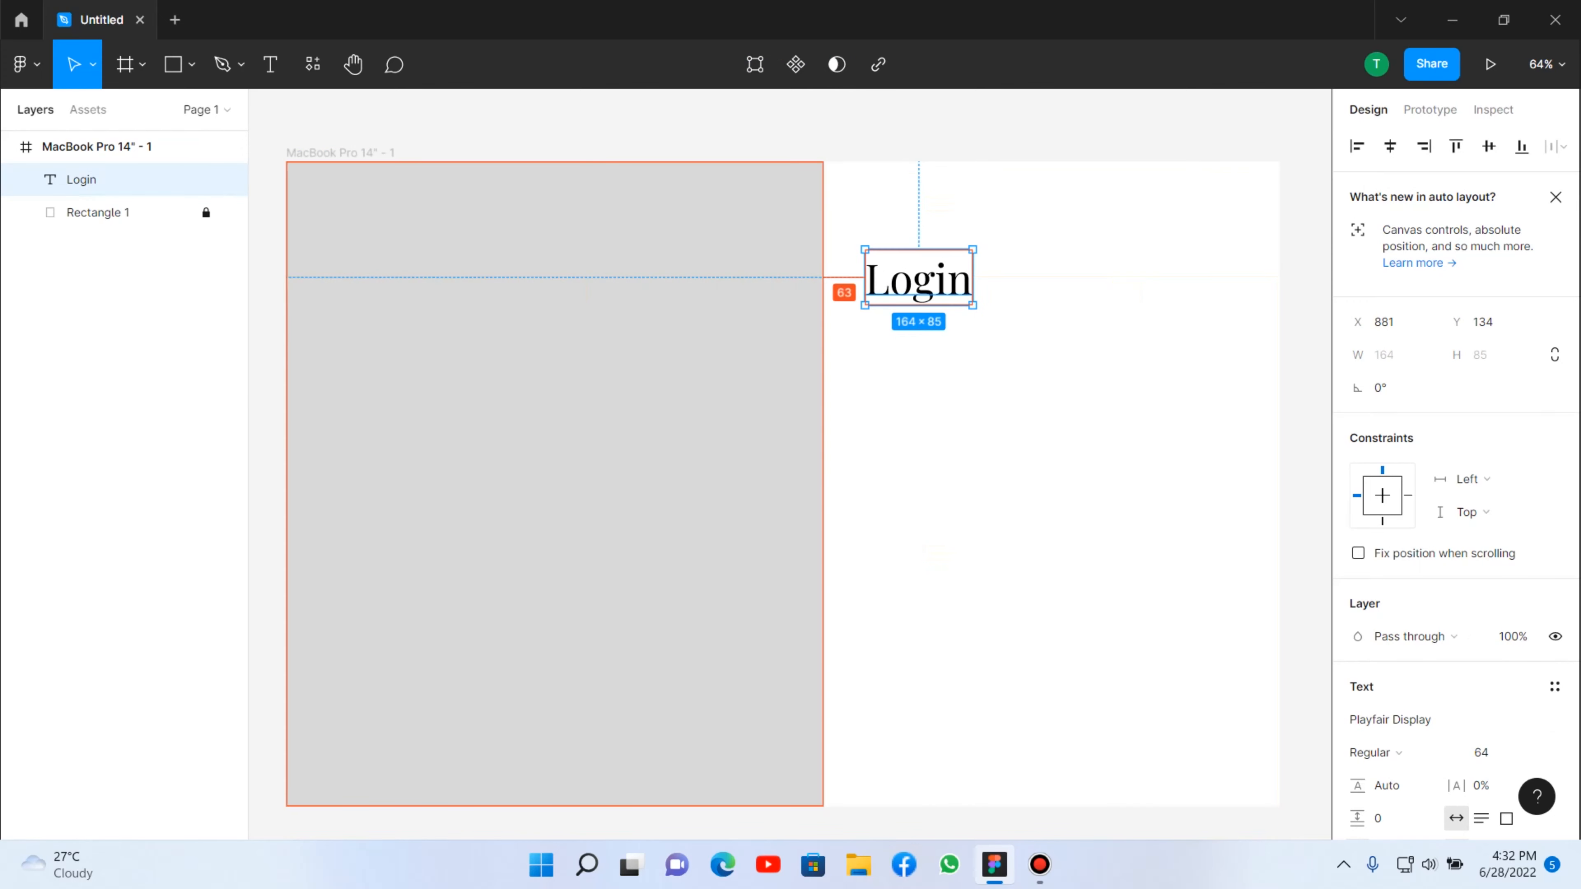
key("Left")
key("Left")
key("Left")
key("Left")
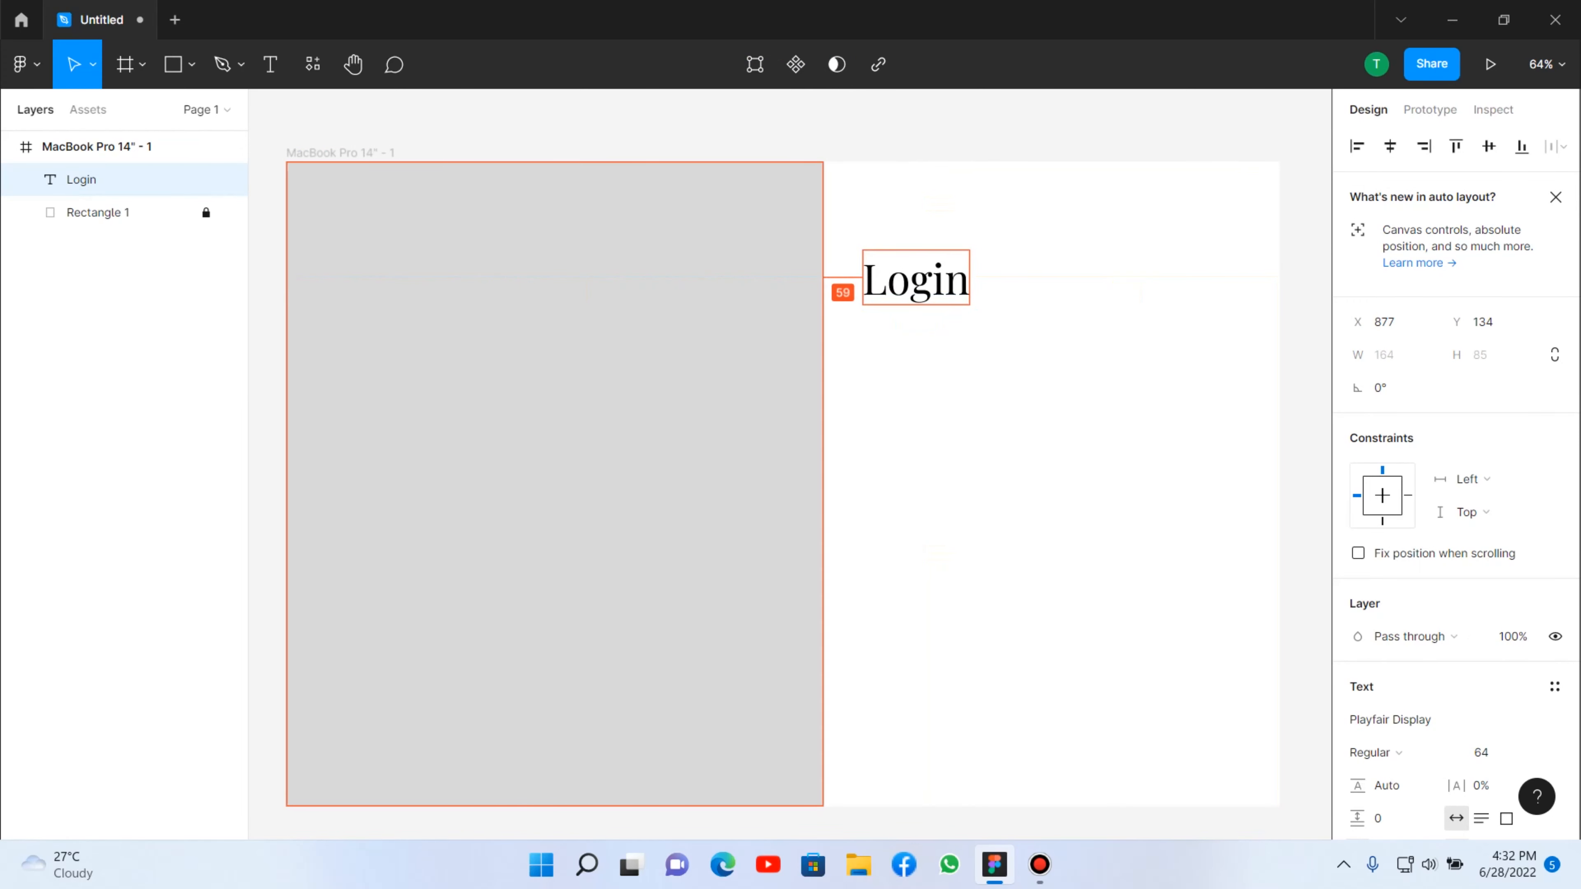
key("Left")
key("Left")
key("Left")
key("Left")
key("Left")
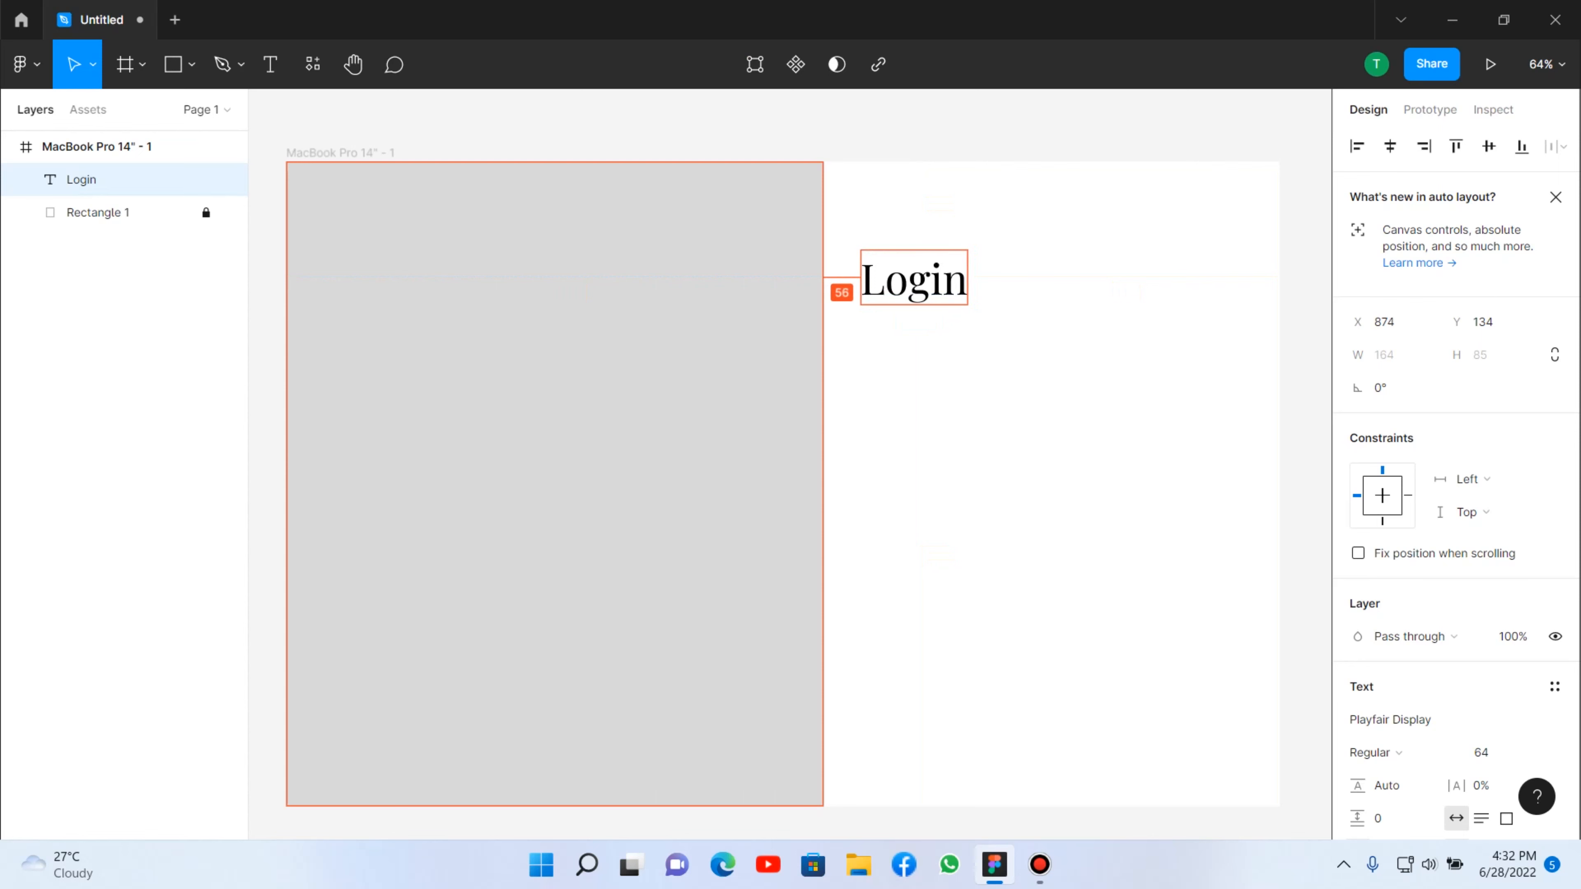
key("Left")
key("Left")
key("Left")
key("Right")
key("Right")
key("Right")
key("Right")
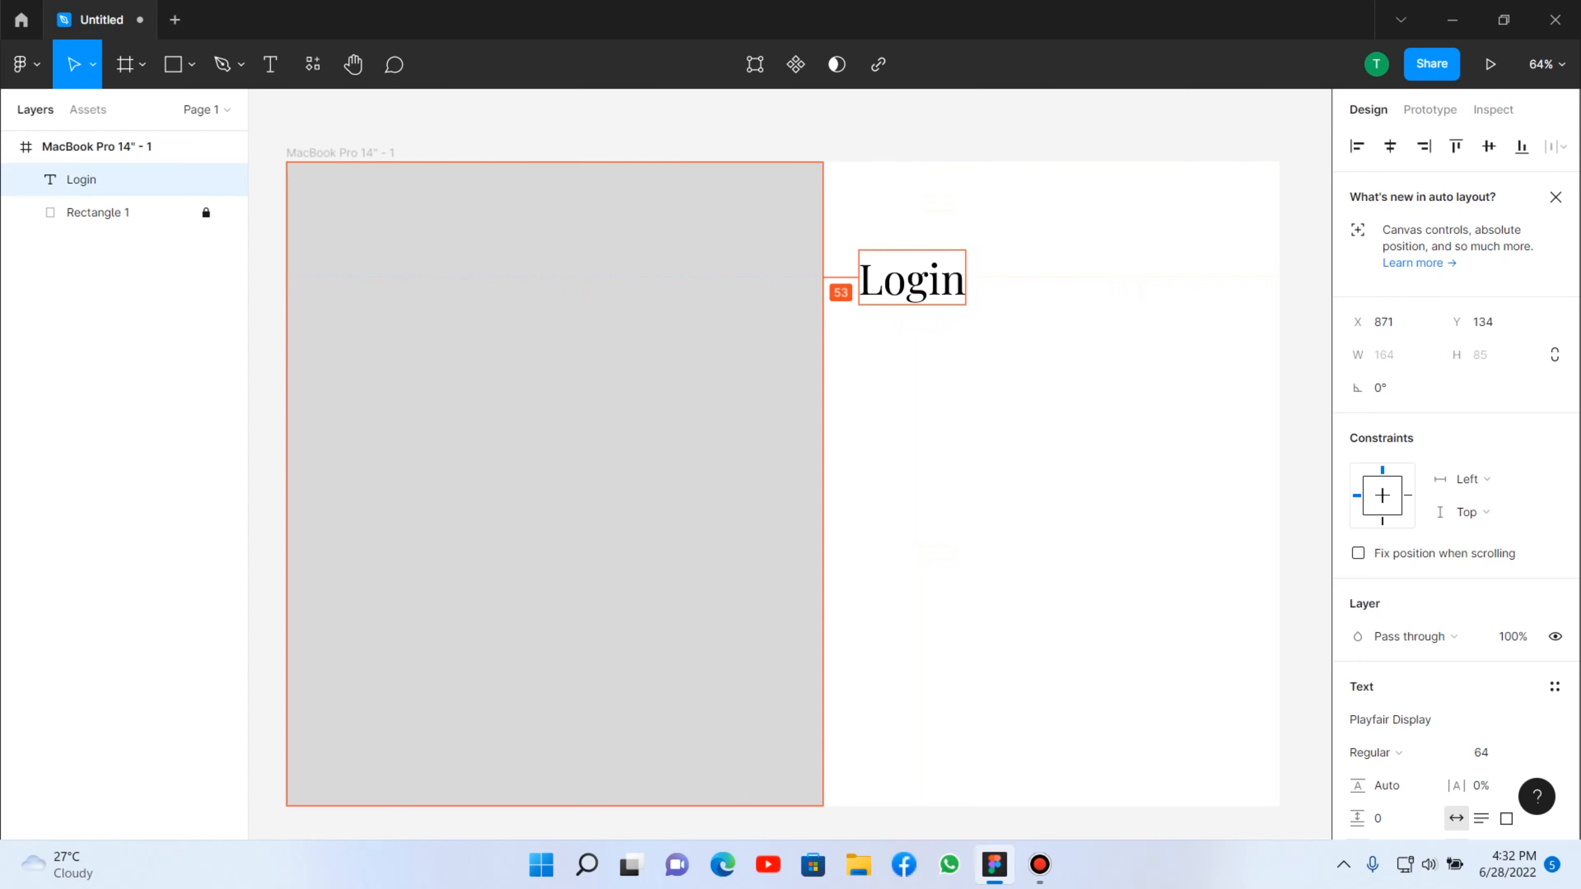
key("Left")
key("Left")
key("Left")
key("Left")
key("Left")
key("Left")
key("Left")
key("Left")
key("Left")
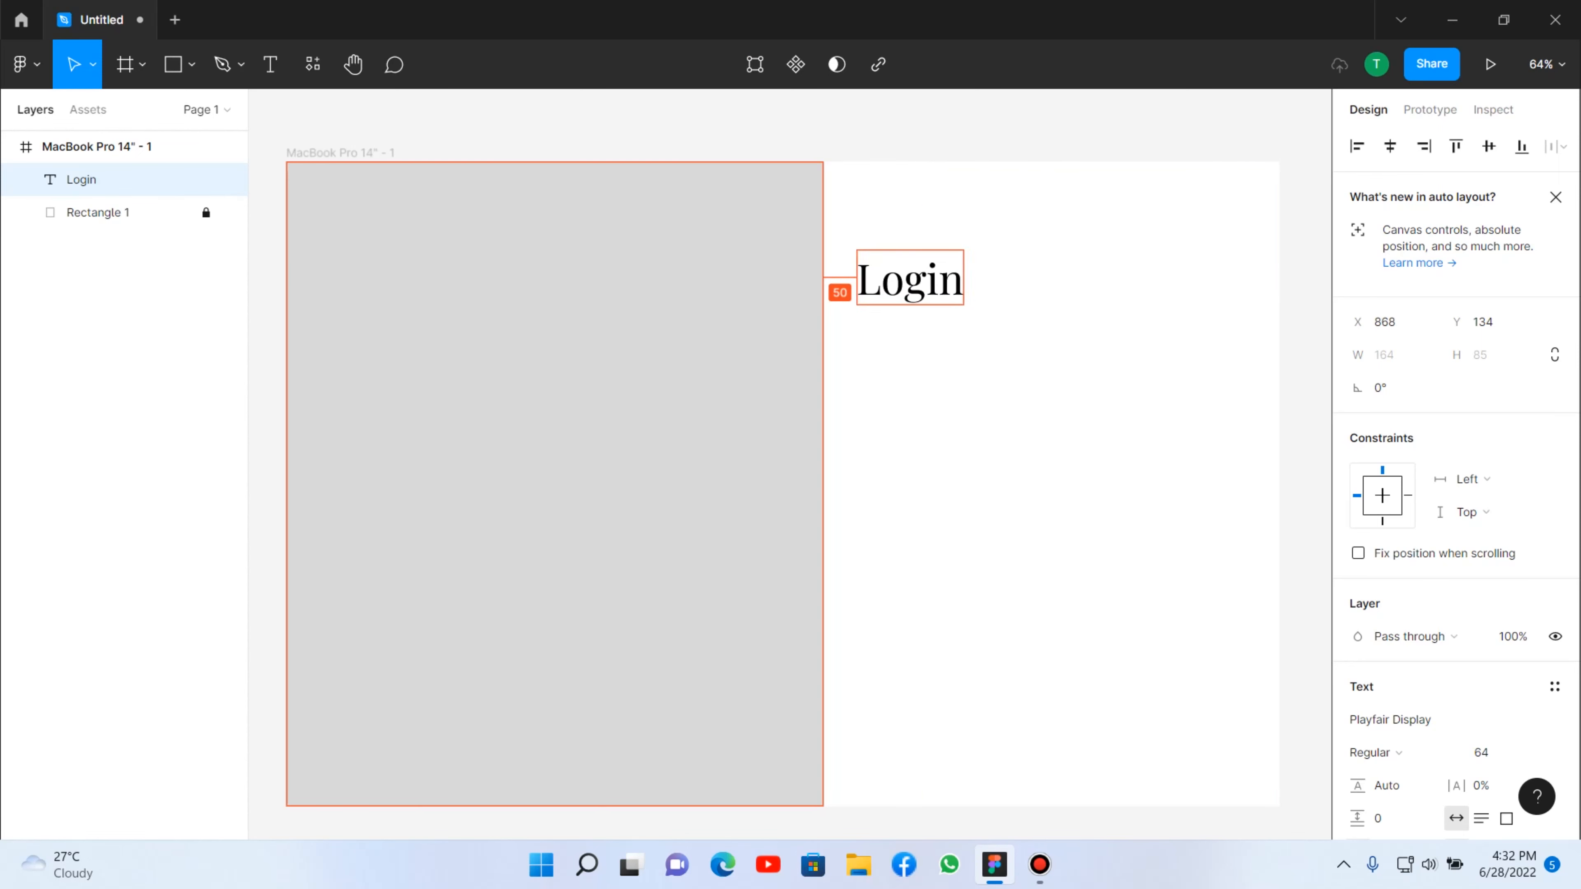
key("Right")
key("Right")
key("Right")
key("Right")
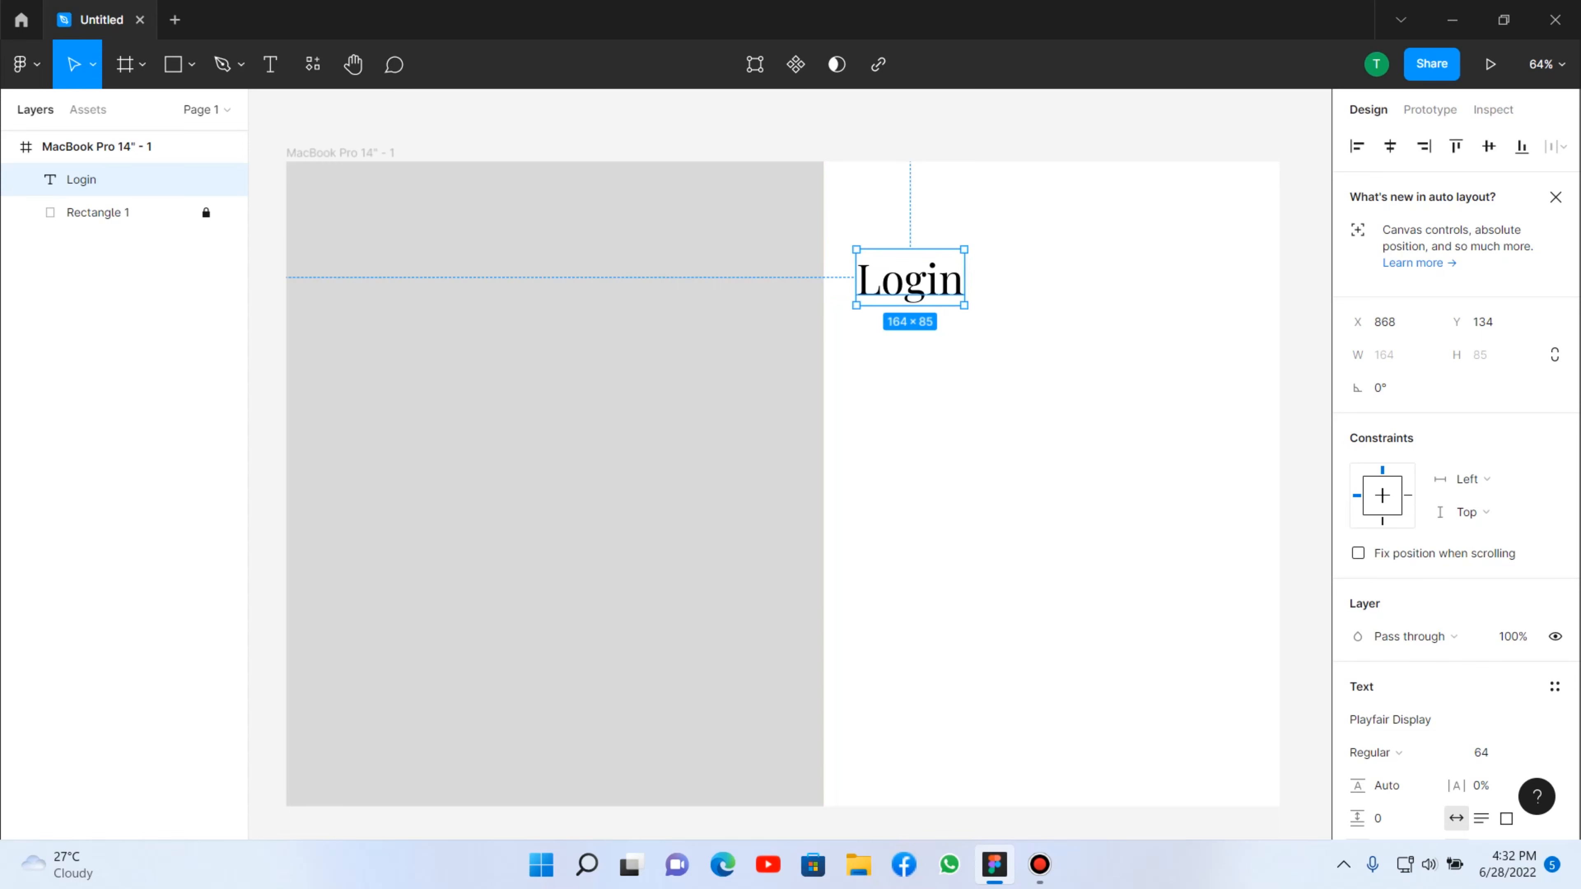
key("Escape")
Duplicate the "Login" heading directly beneath the original, at about X 869, Y 219.
scroll(1133, 455, "up", 2)
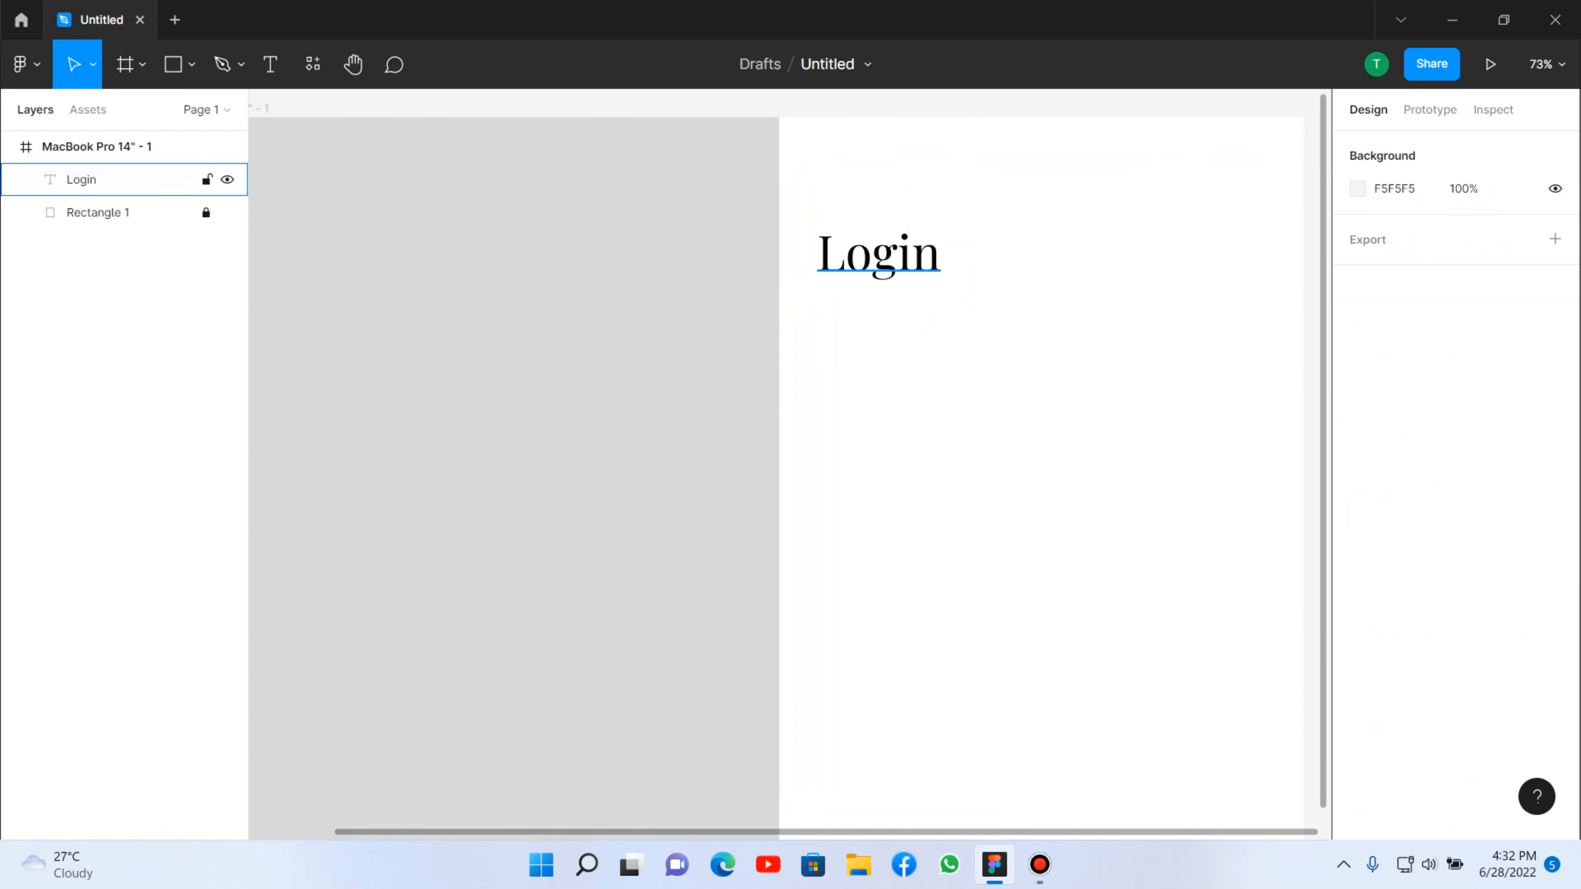
left_click(81, 180)
left_click_drag(878, 252, 879, 317)
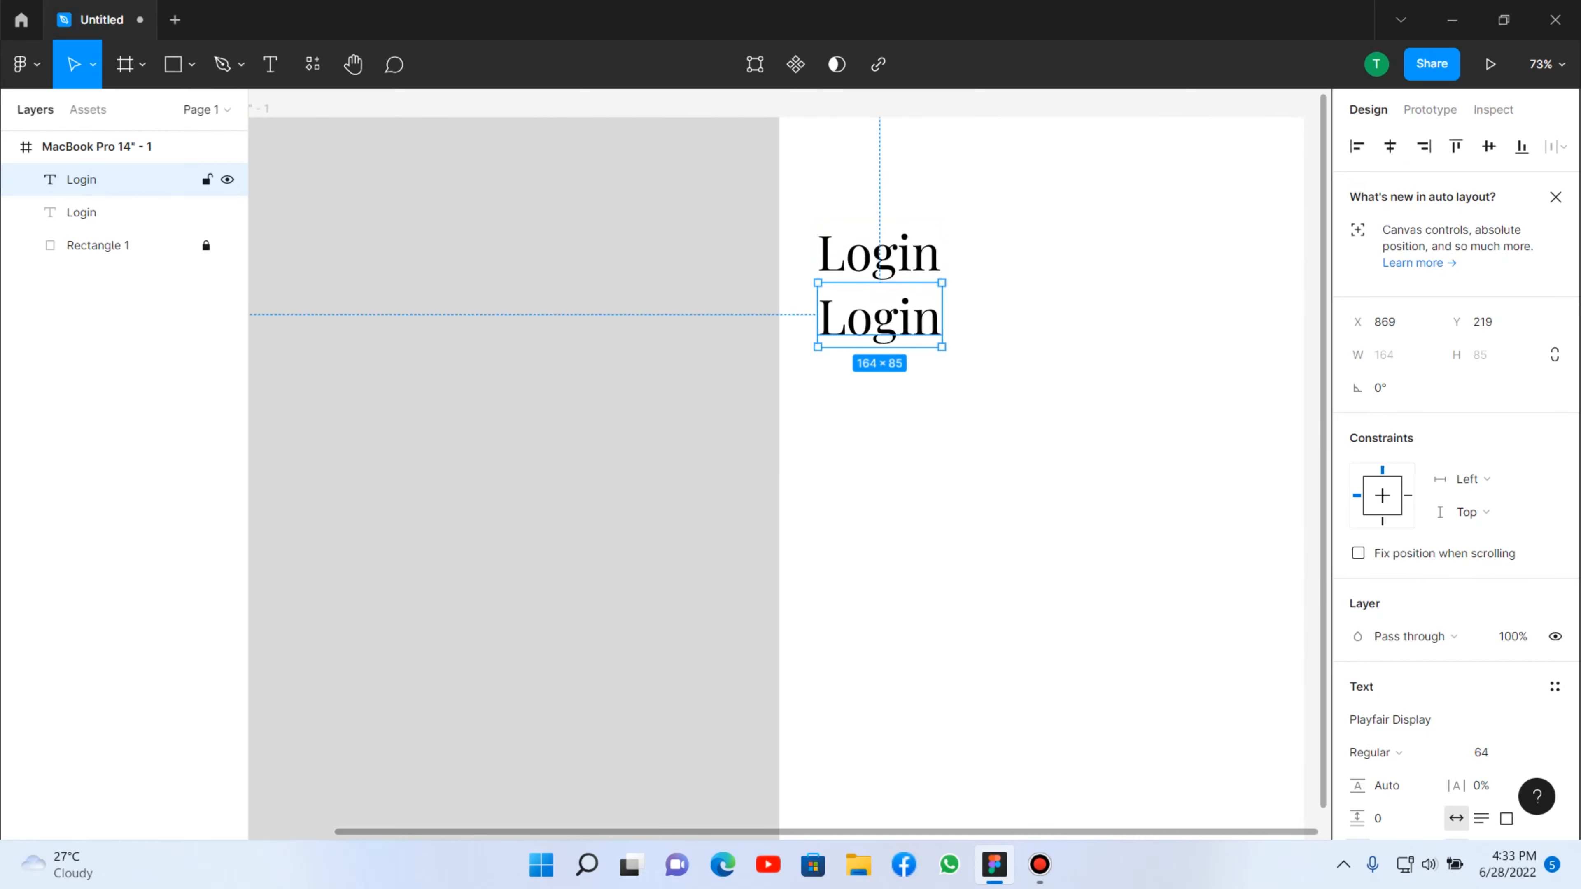
Set the font size of the duplicated "Login" text to 15.
double_click(879, 316)
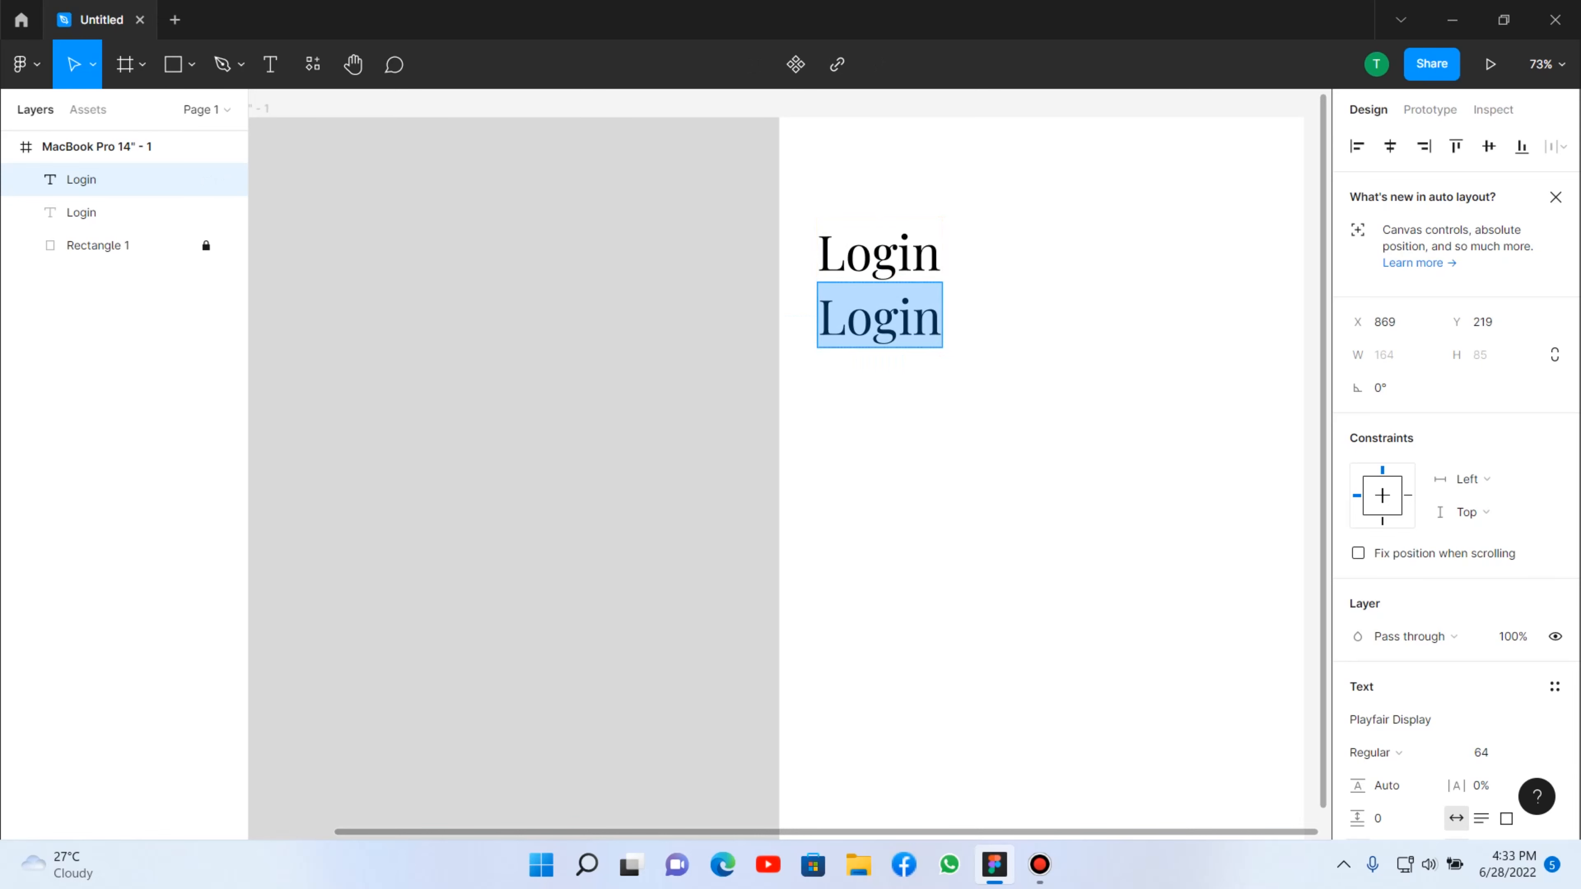
scroll(1457, 467, "down", 2)
left_click(1506, 650)
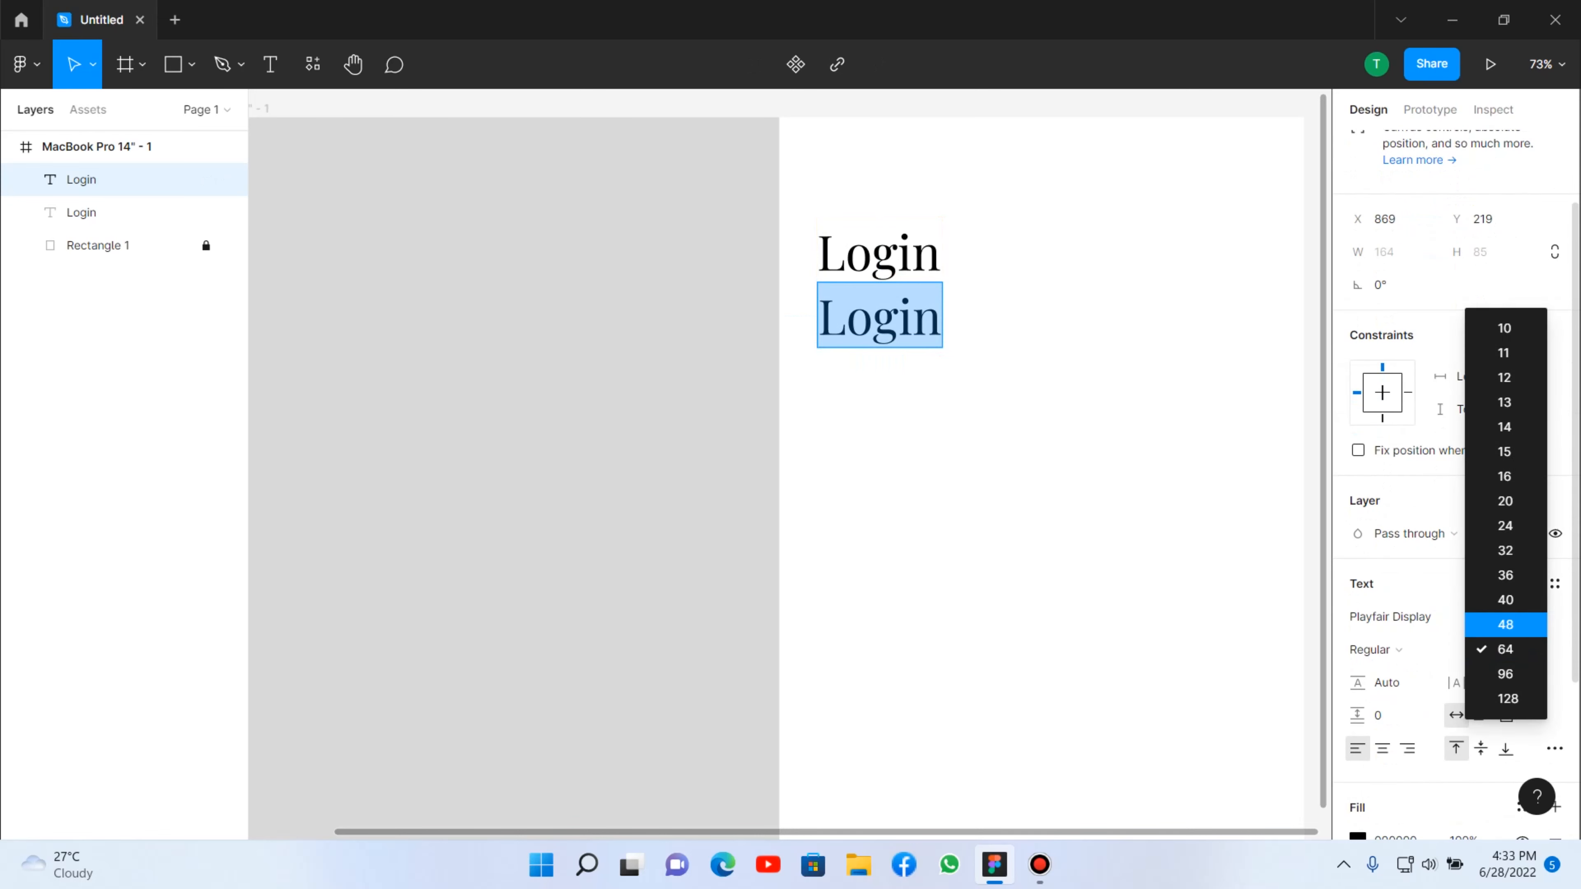
key("Up")
key("Up")
key("Up")
key("Up")
key("Up")
key("Up")
key("Up")
key("Return")
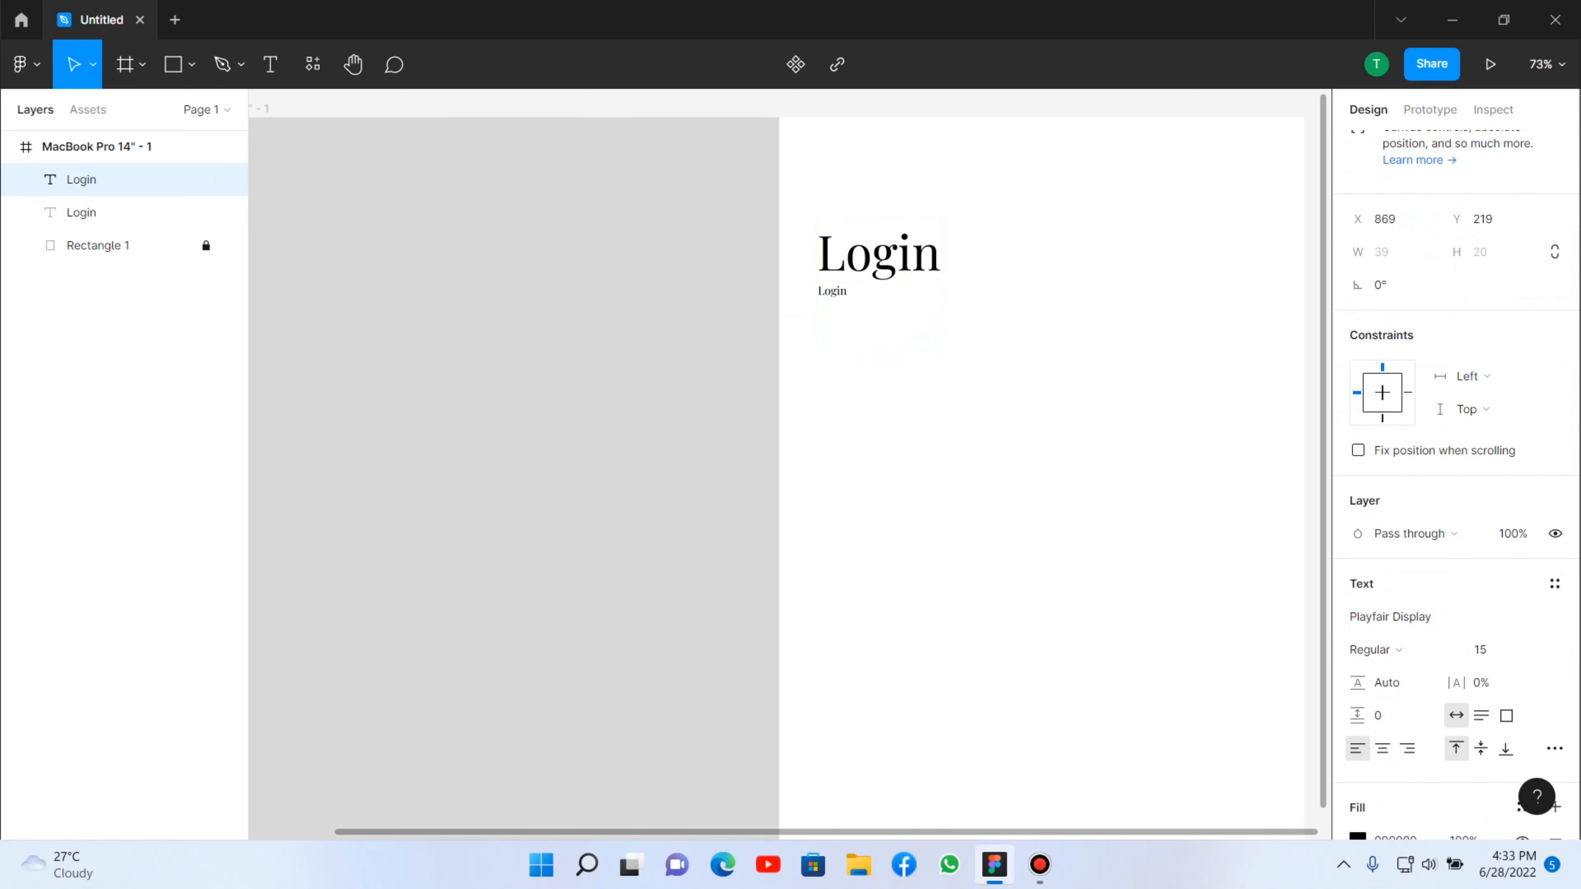
Replace the small duplicate's text with "Welcome back, Please login to your account".
scroll(915, 445, "up", 2)
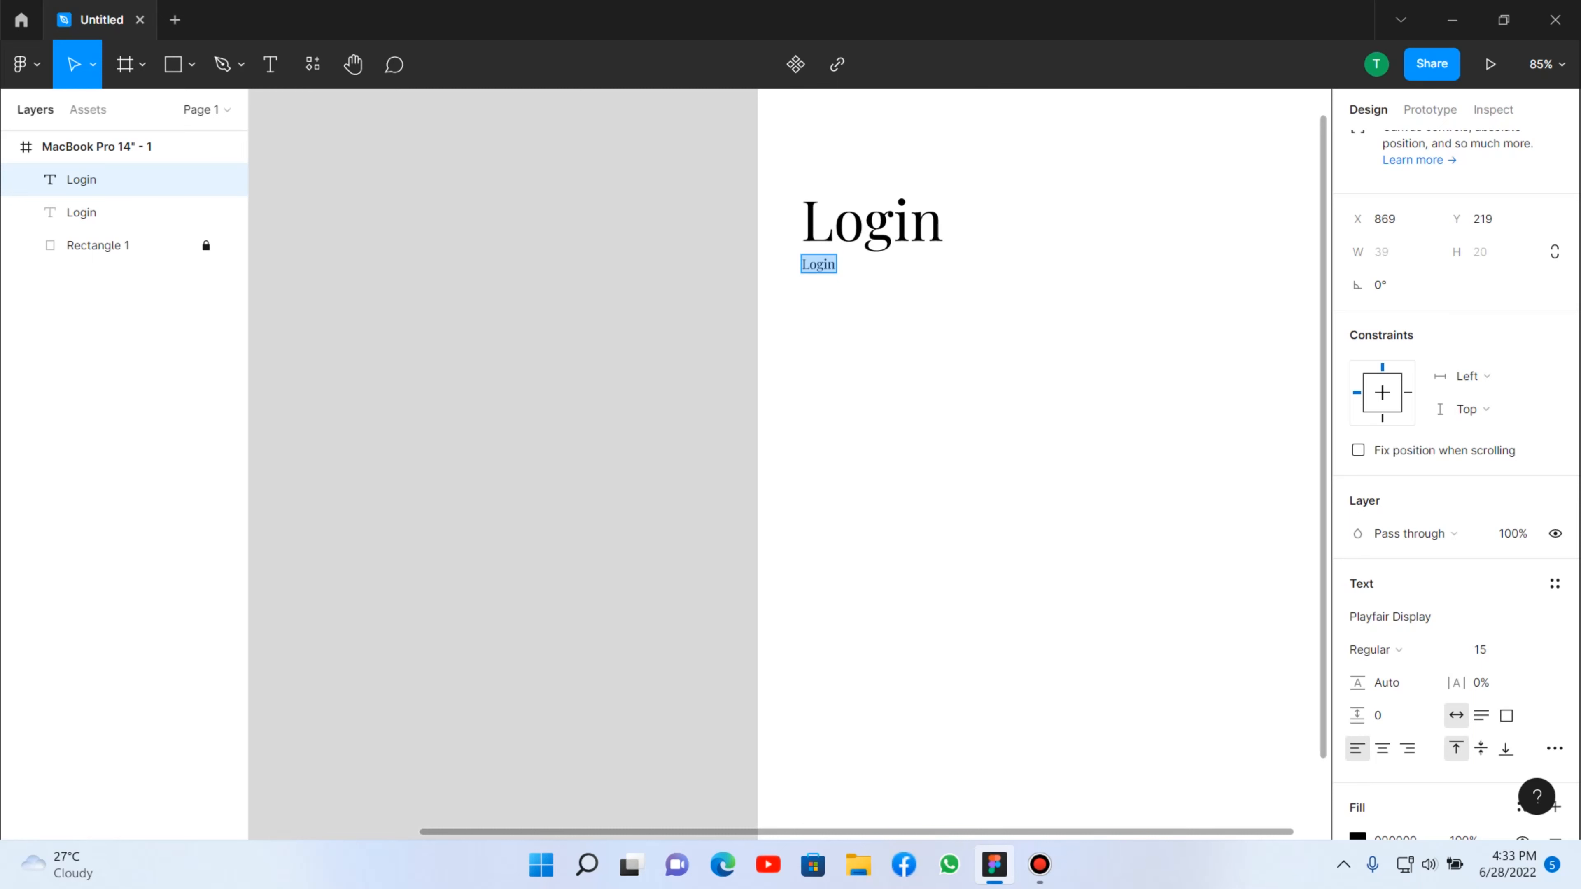
type("WelcomeBa")
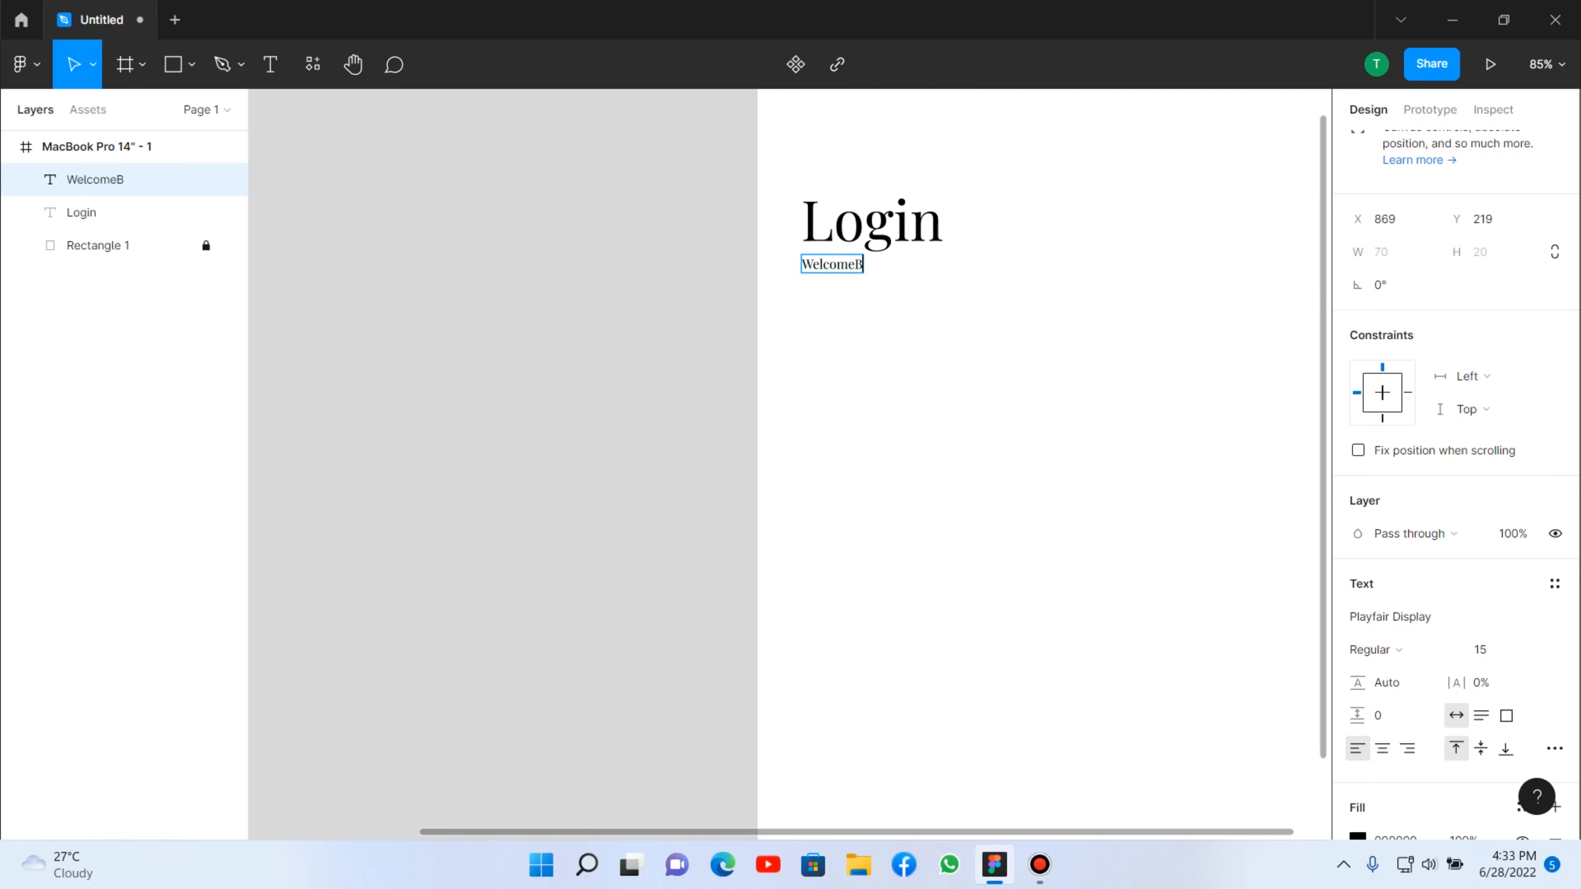
key("BackSpace")
key("BackSpace")
type("back,")
type("Pl")
key("BackSpace")
type("lease login to")
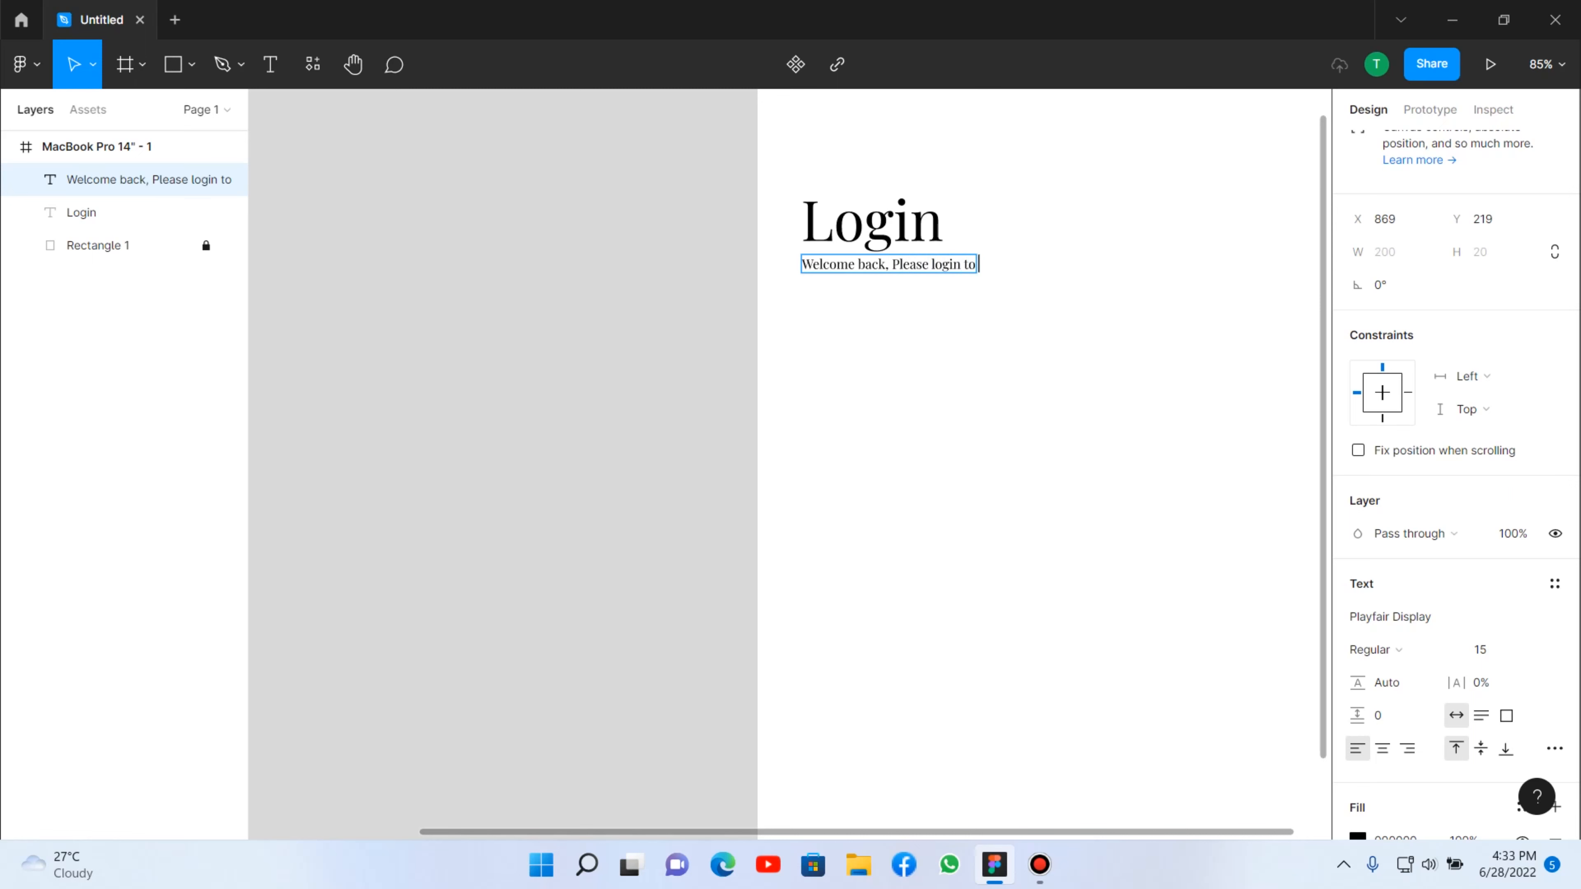
type(" your account")
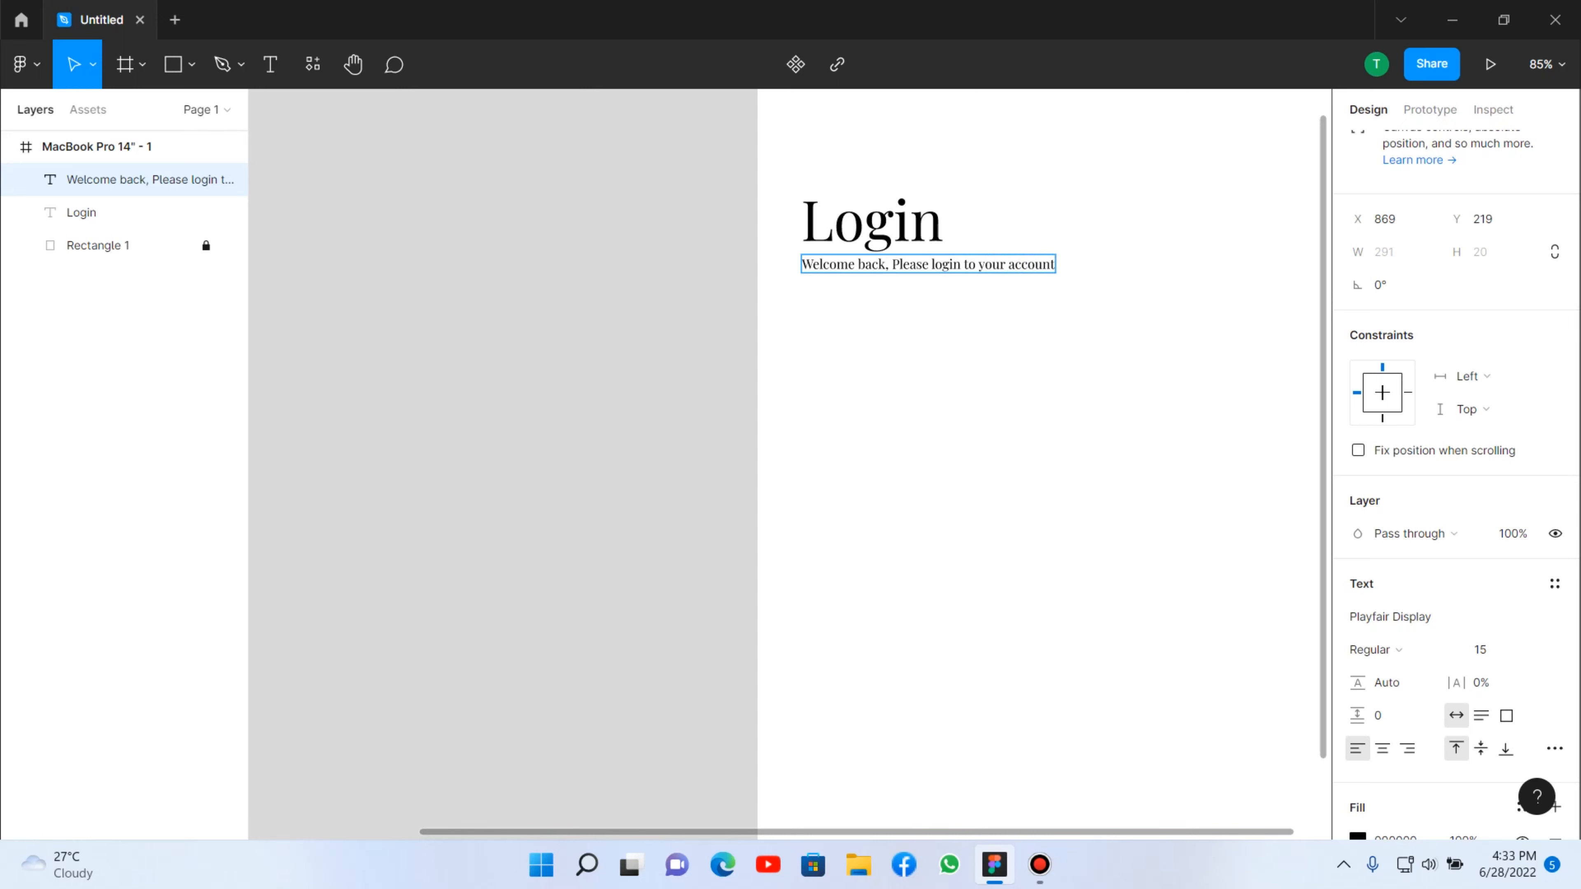
key("Escape")
key("Escape")
Move the welcome line slightly down to X 868, Y 226, left-aligned with the "Login" heading.
scroll(984, 424, "up", 1)
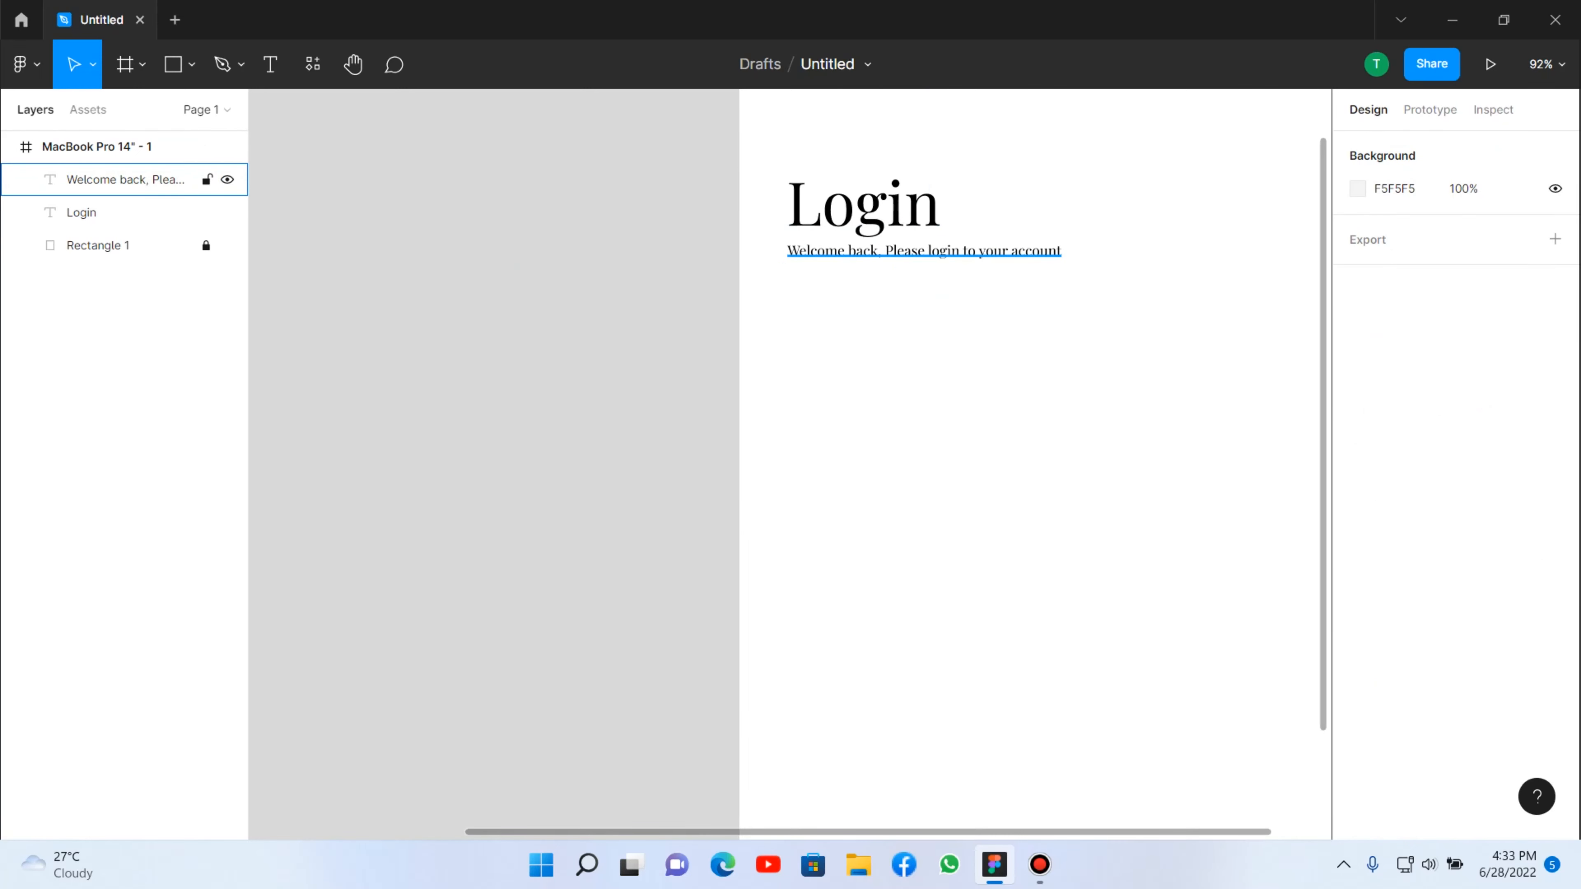
left_click(150, 180)
left_click_drag(921, 250, 920, 257)
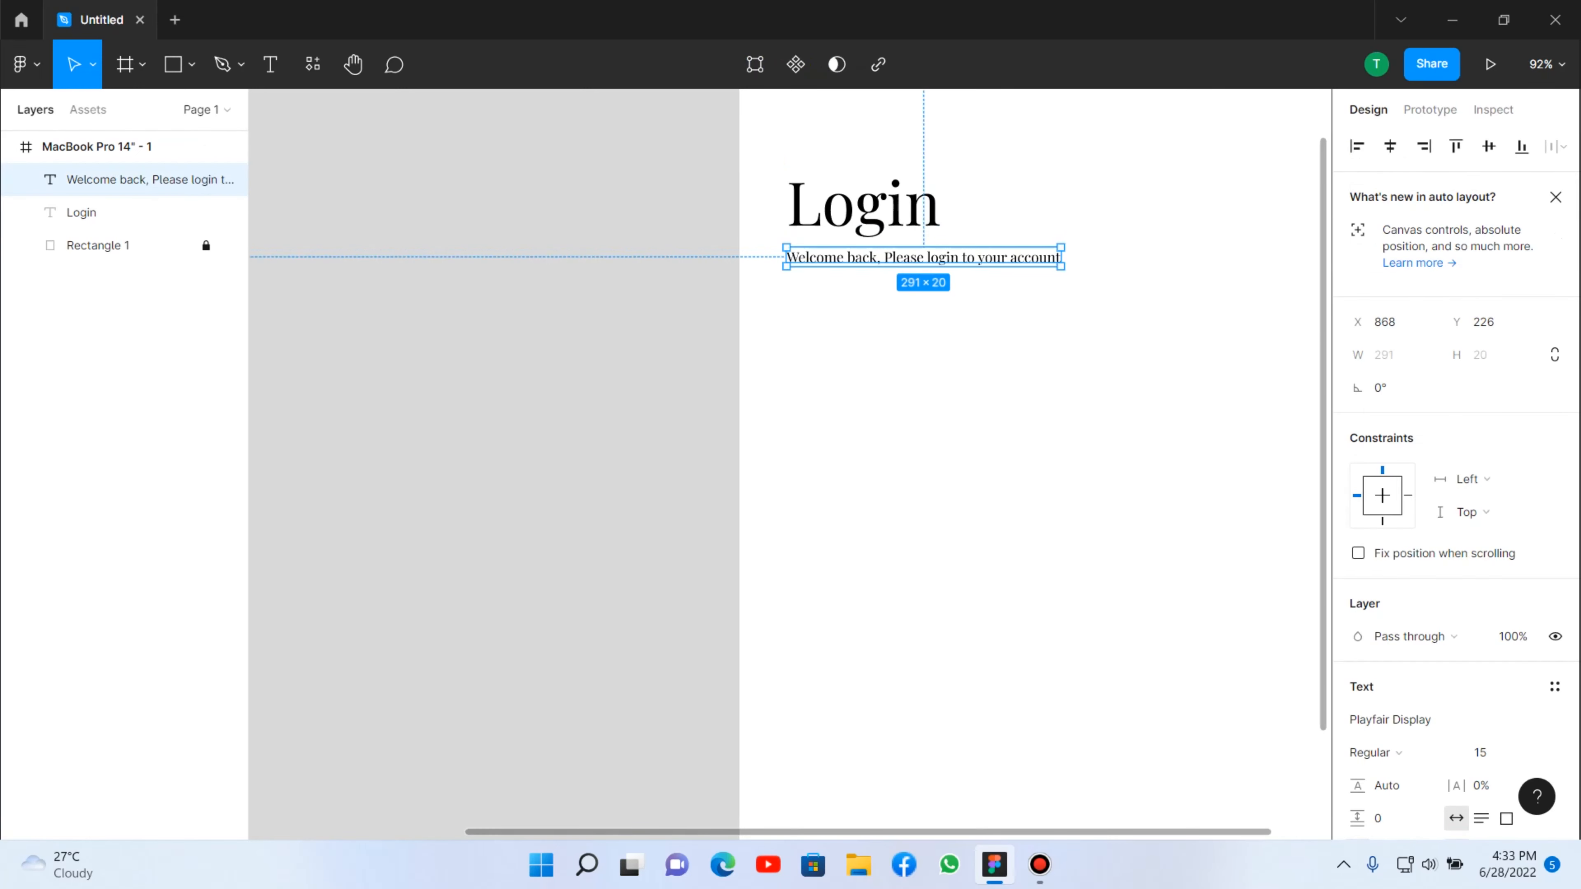
Change the welcome line's font to Roboto.
scroll(1457, 499, "down", 2)
left_click(1425, 617)
triple_click(1418, 617)
type("Roboc")
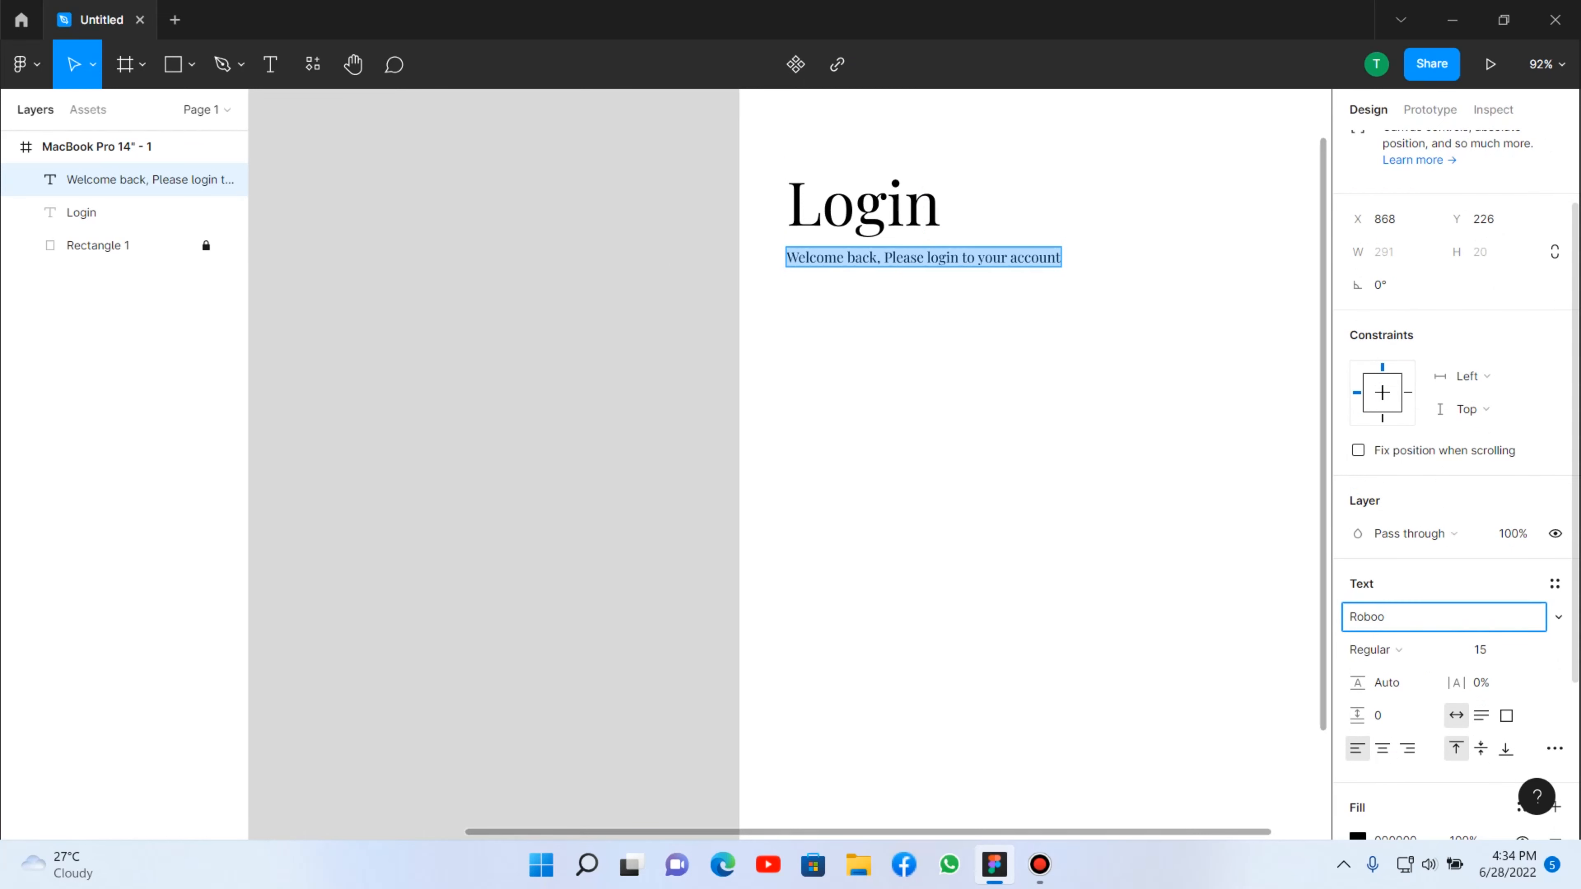
key("BackSpace")
type("to")
key("Return")
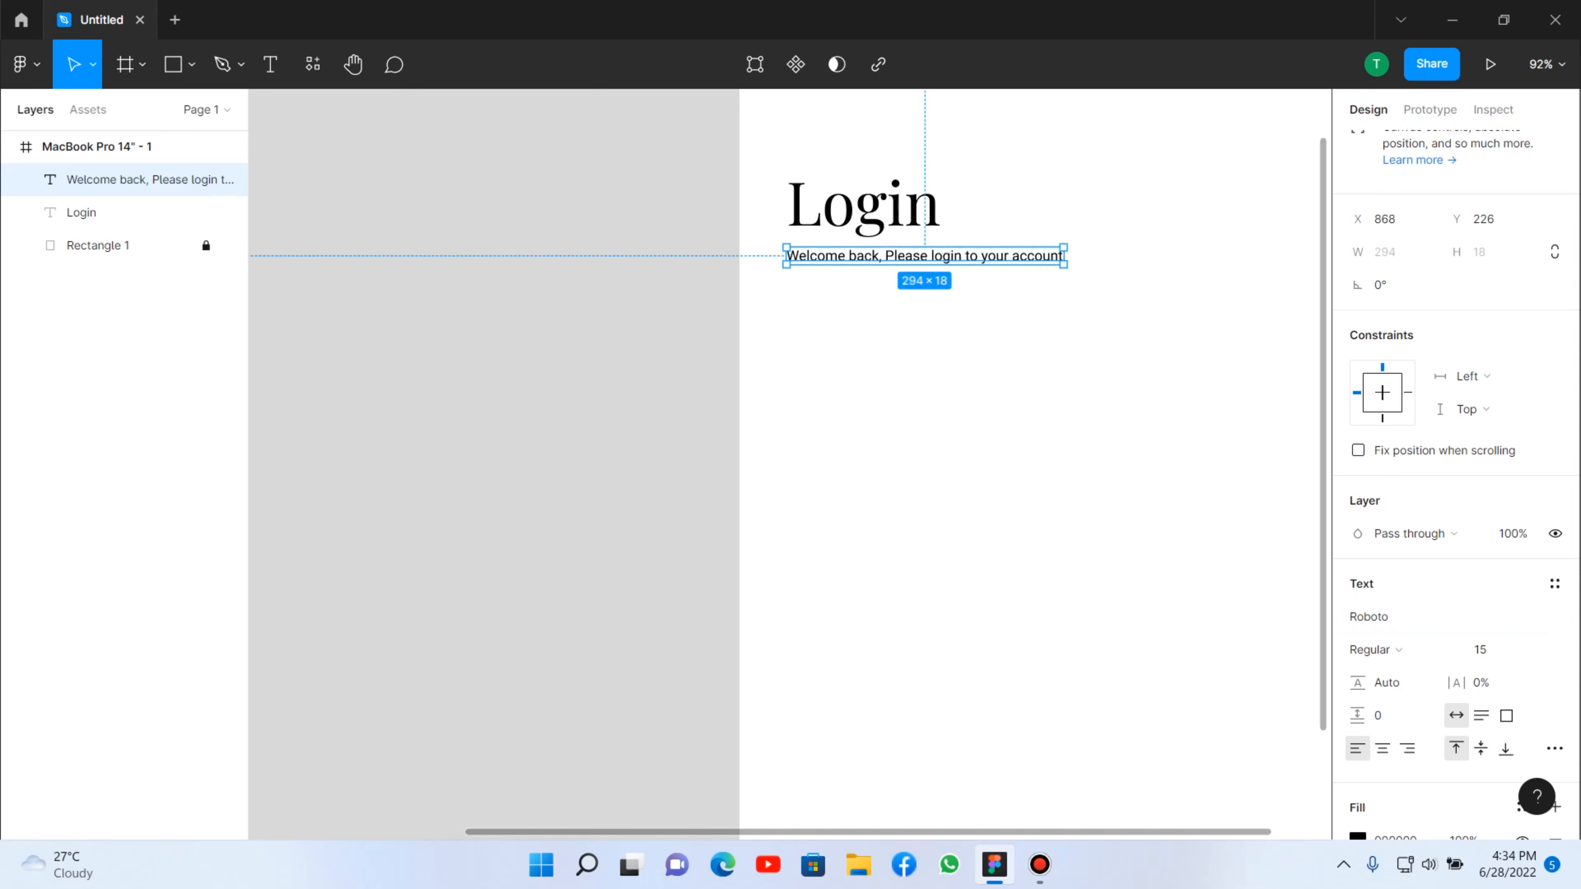
key("Escape")
scroll(984, 453, "up", 1)
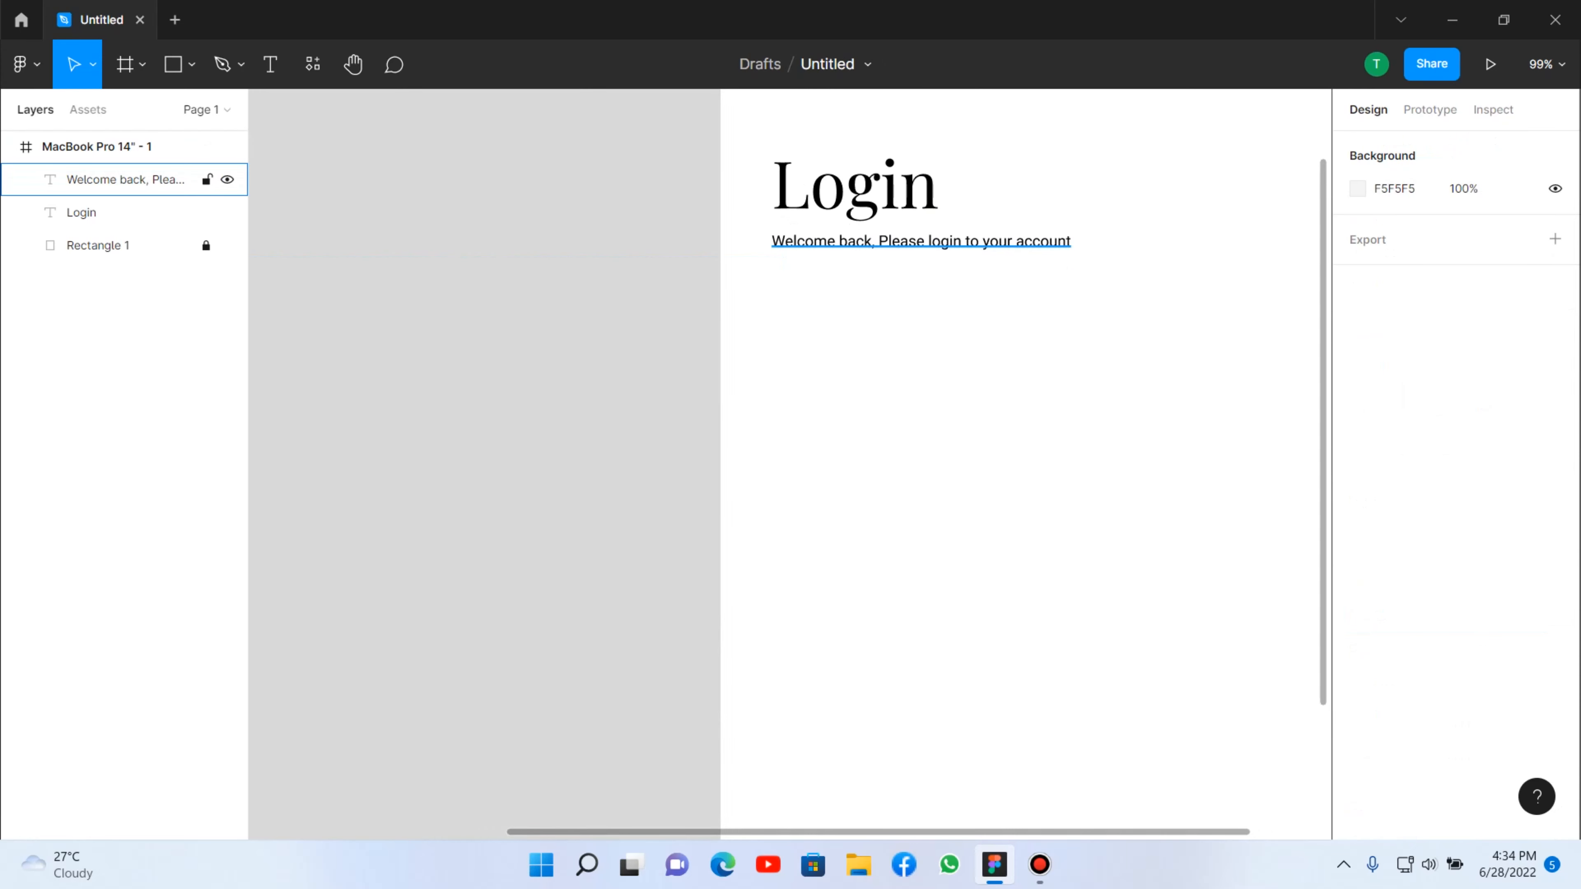
Lower the welcome line to Y 230, leaving an 11 px gap below the "Login" heading.
left_click_drag(921, 242, 922, 243)
key("alt")
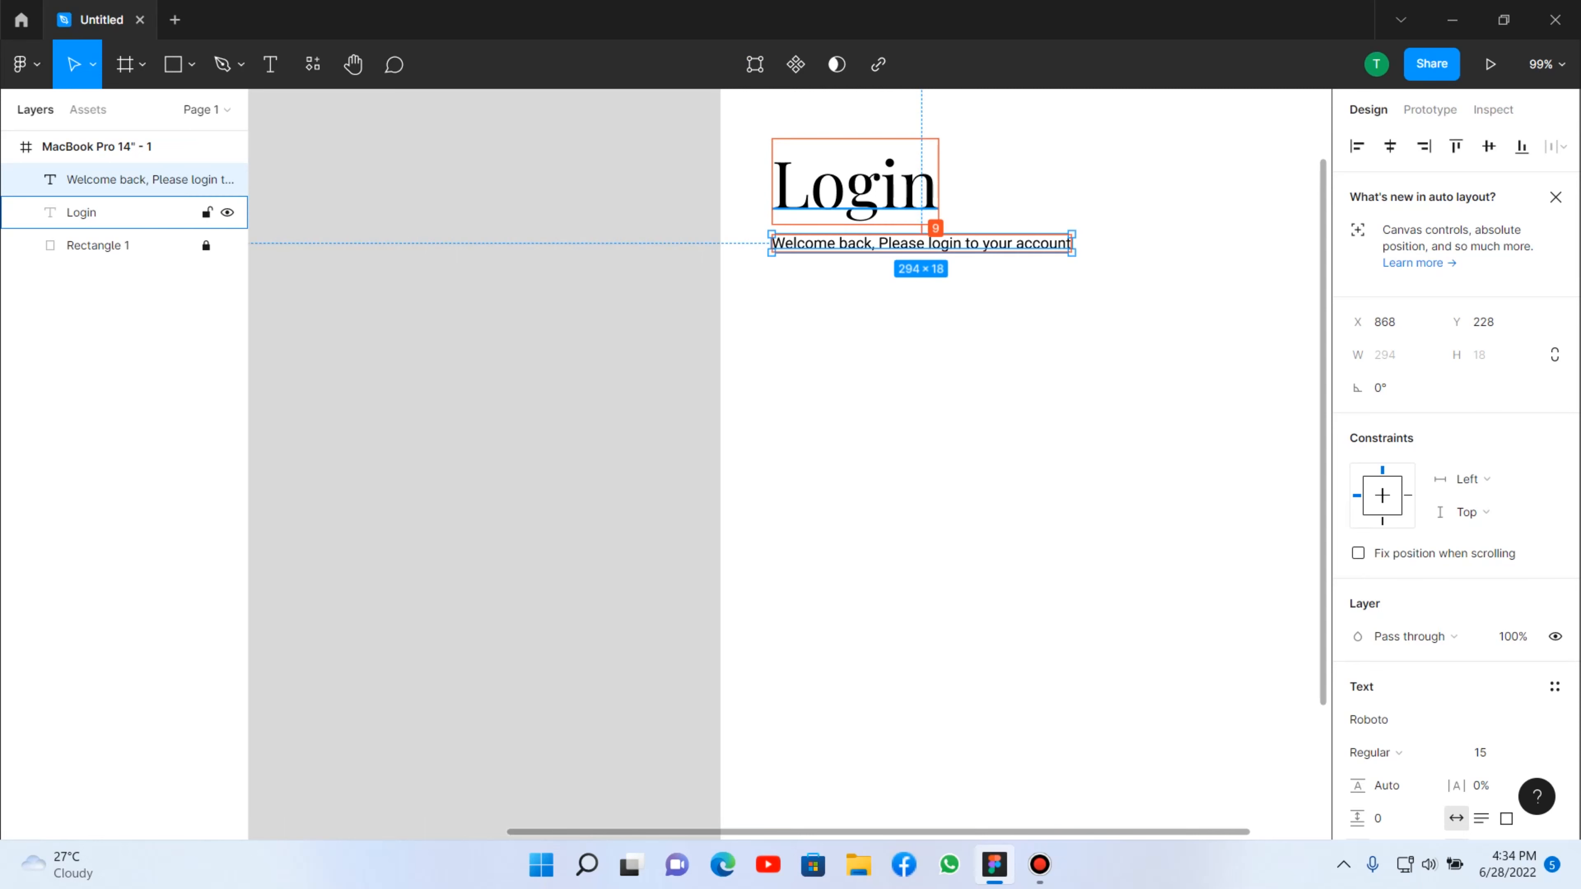
key("Down")
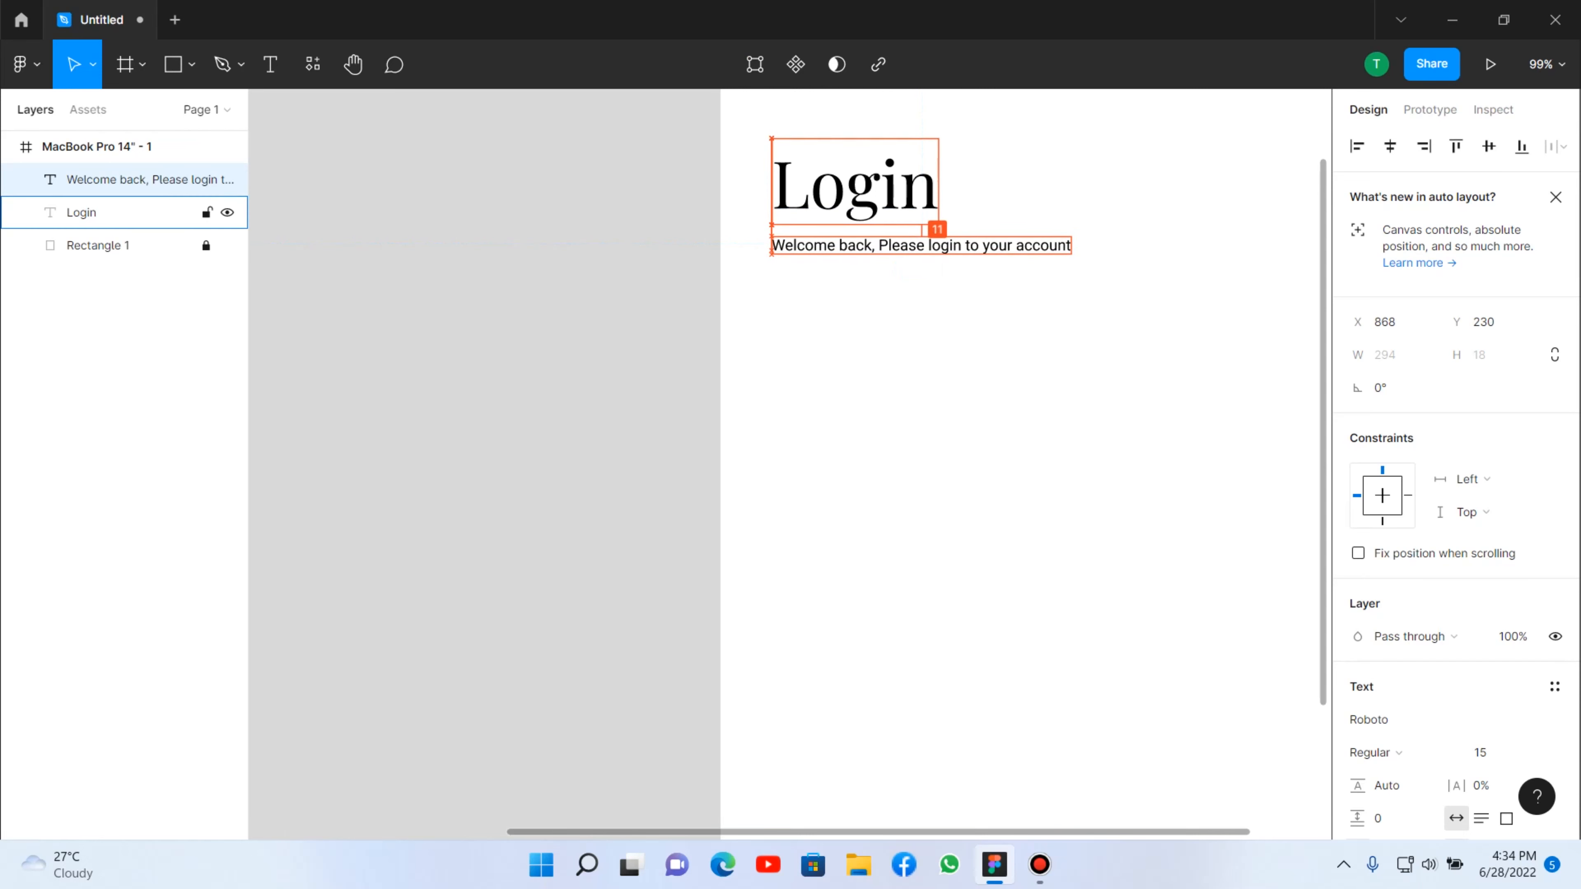
Group the "Login" heading and the welcome line together.
left_click_drag(827, 322, 855, 181)
key("ctrl+g")
key("Escape")
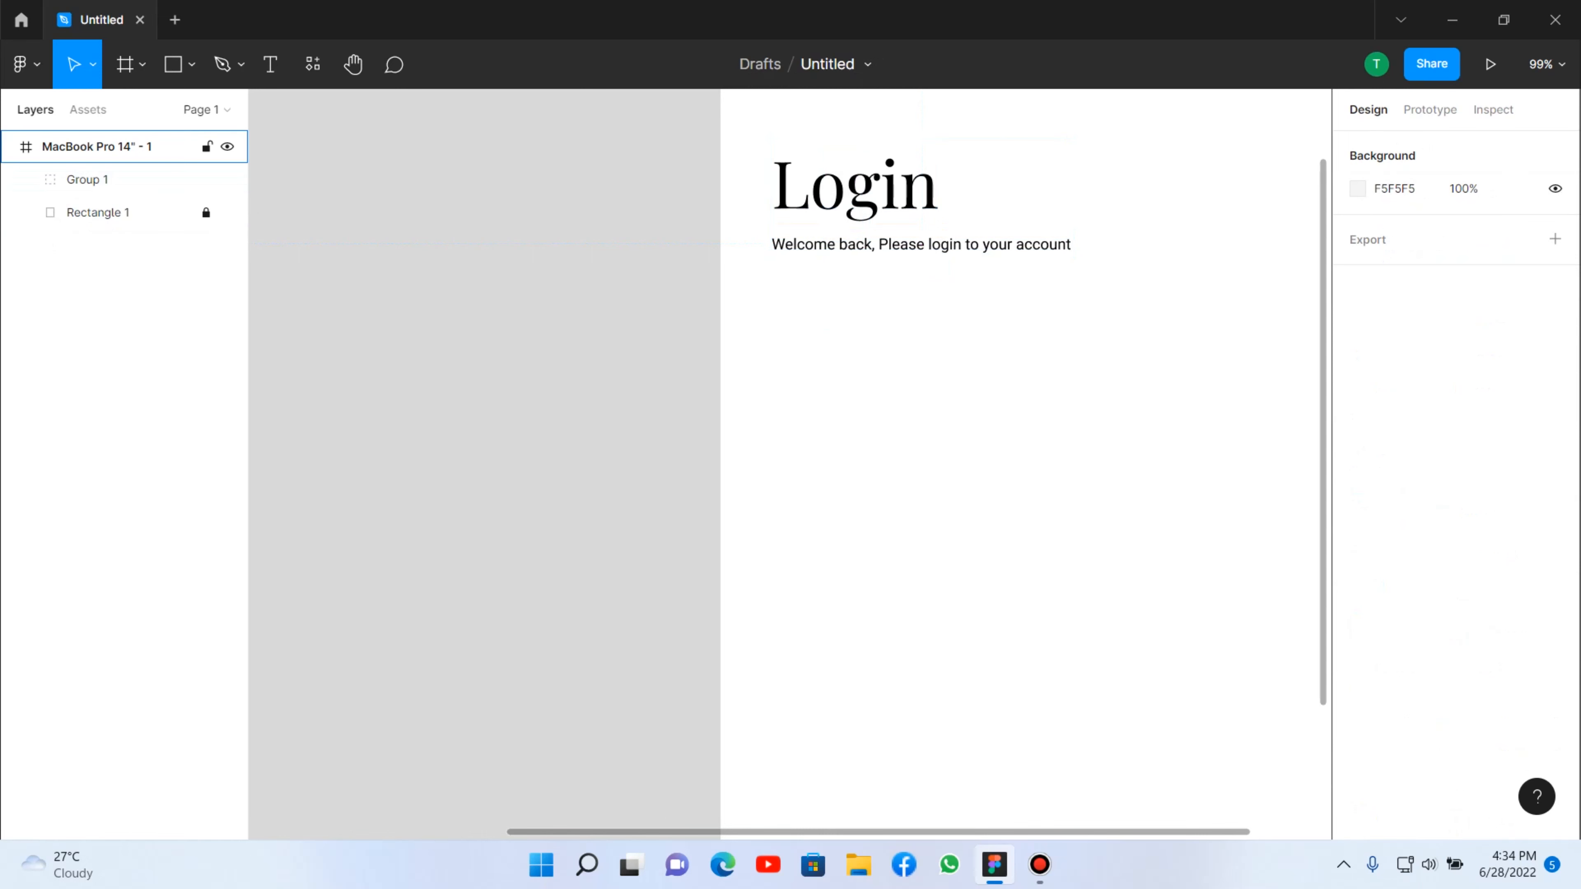
scroll(926, 484, "down", 1)
left_click(87, 180)
key("Escape")
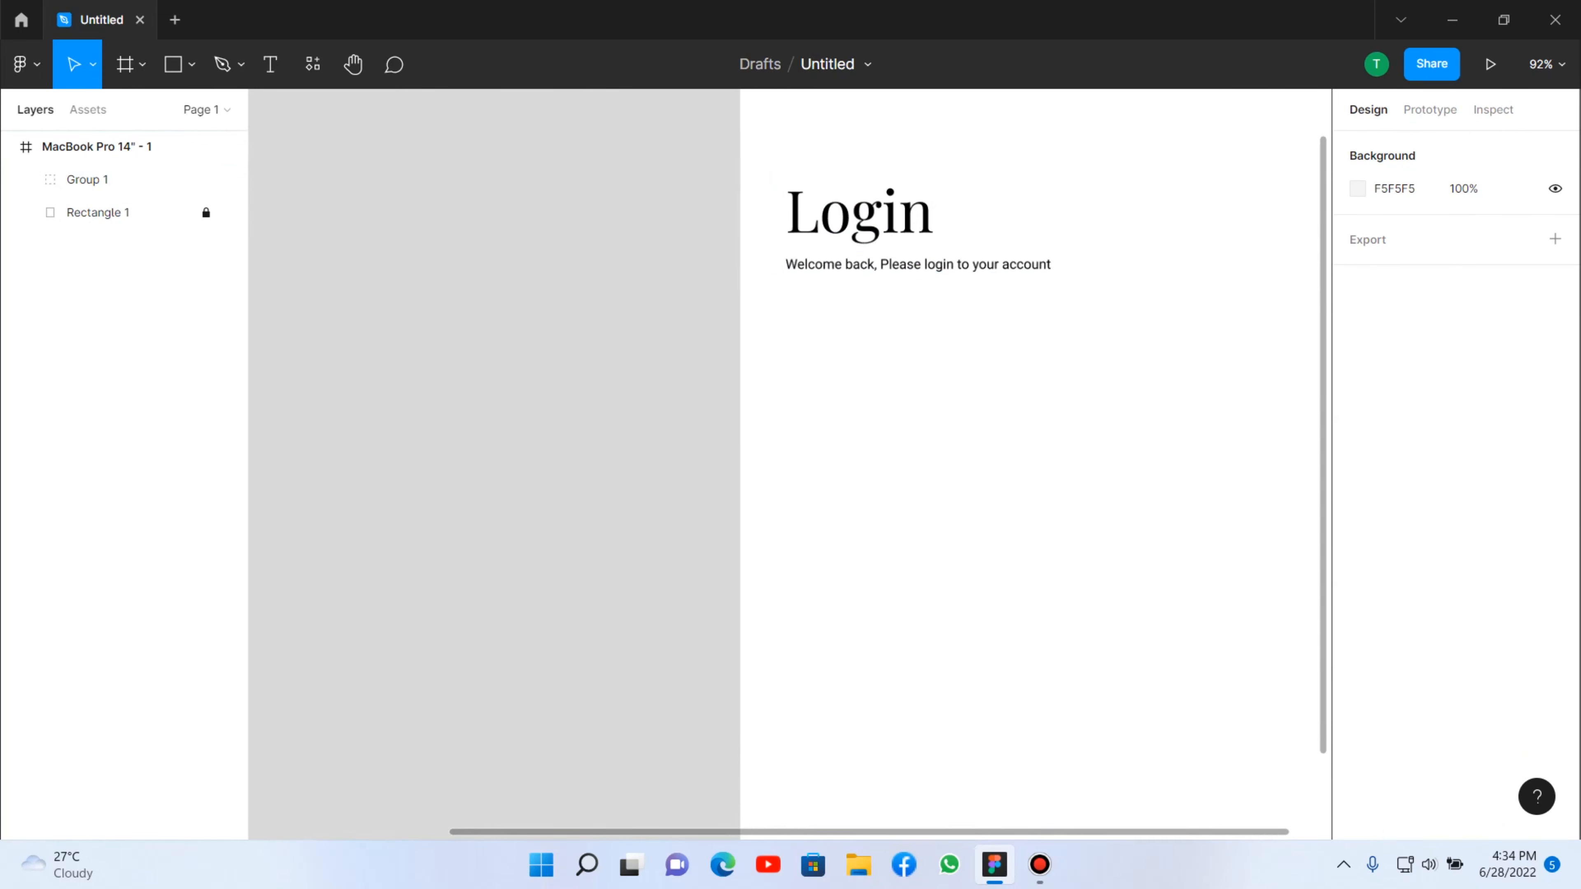
Draw a 524 × 66 rectangle below the welcome line and left-align it with the heading at X 868, Y 334.
key("shift+1")
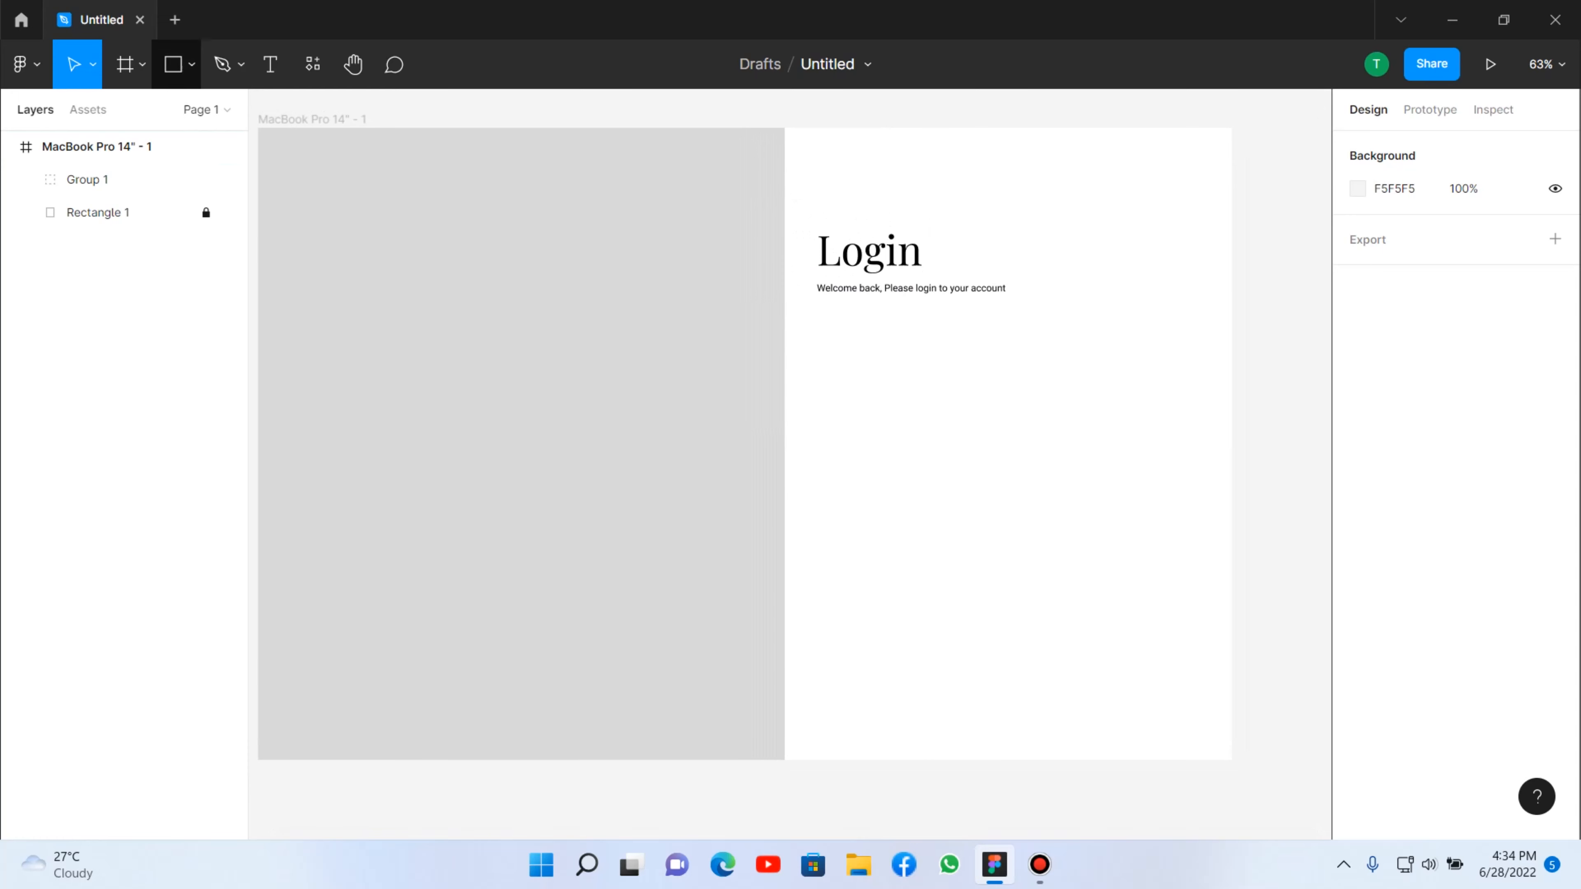
key("r")
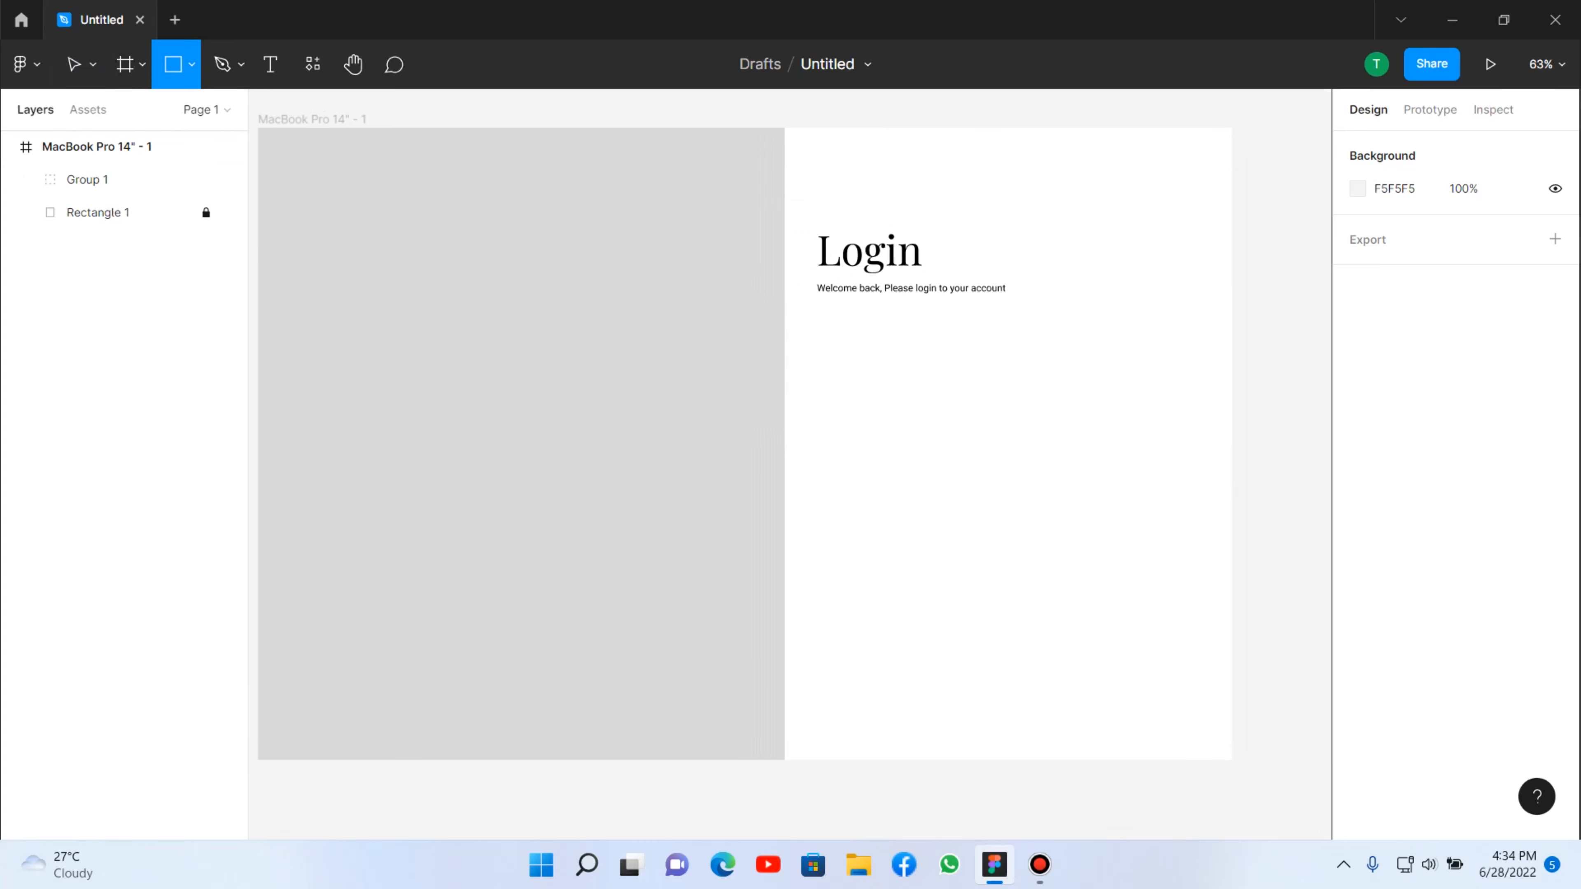
mouse_move(826, 334)
left_mouse_down()
mouse_move(879, 357)
mouse_move(1163, 372)
left_mouse_up()
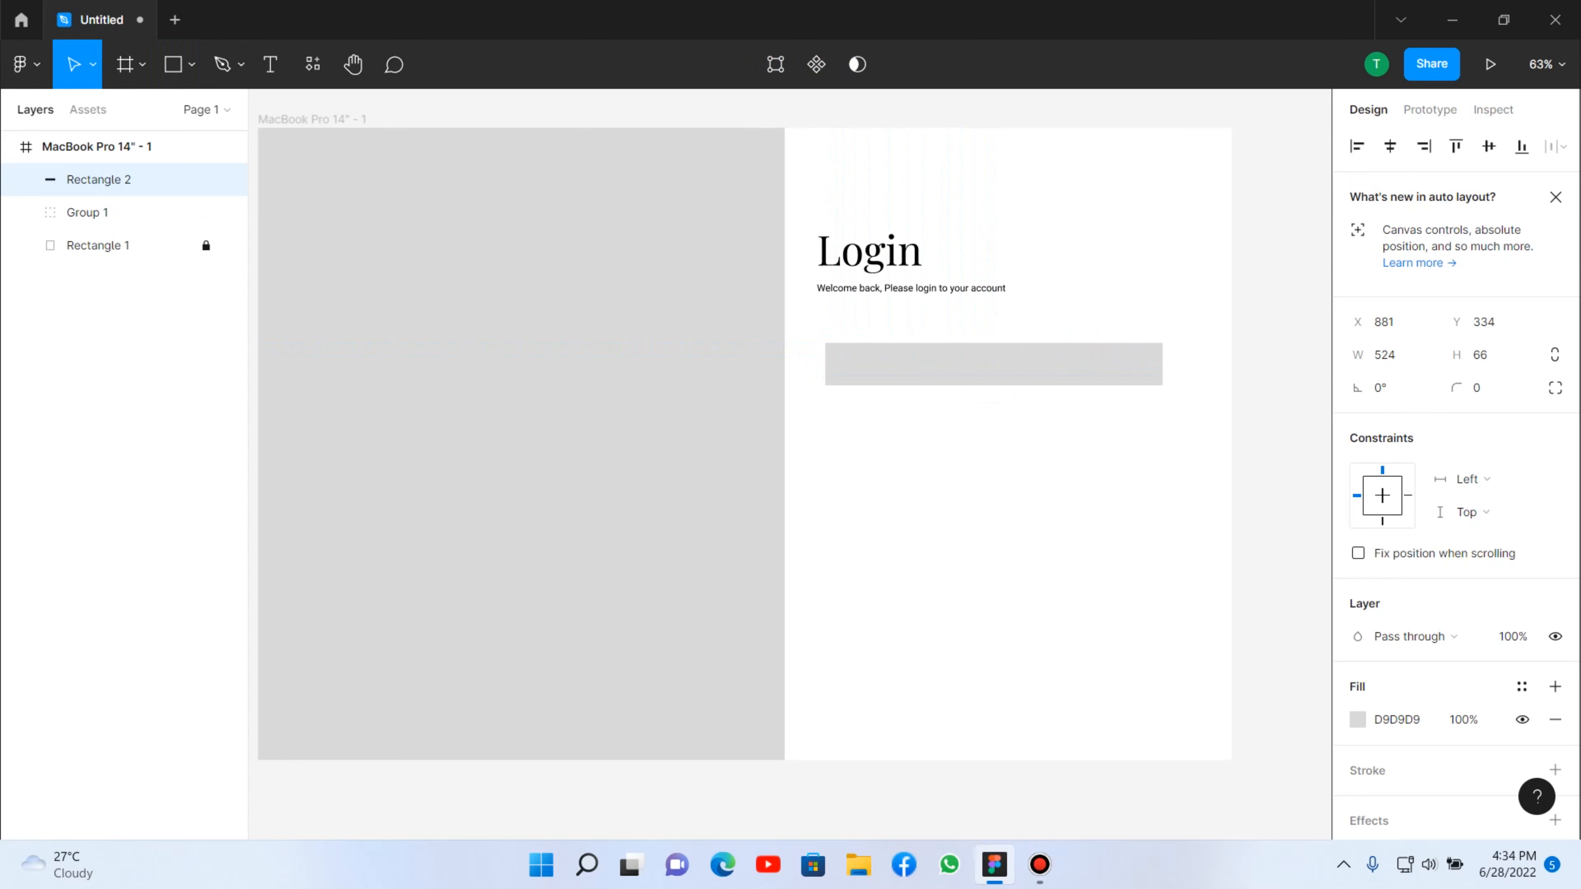
left_click_drag(996, 364, 988, 365)
left_click(1119, 440)
scroll(1119, 440, "up", 1)
left_click(974, 359)
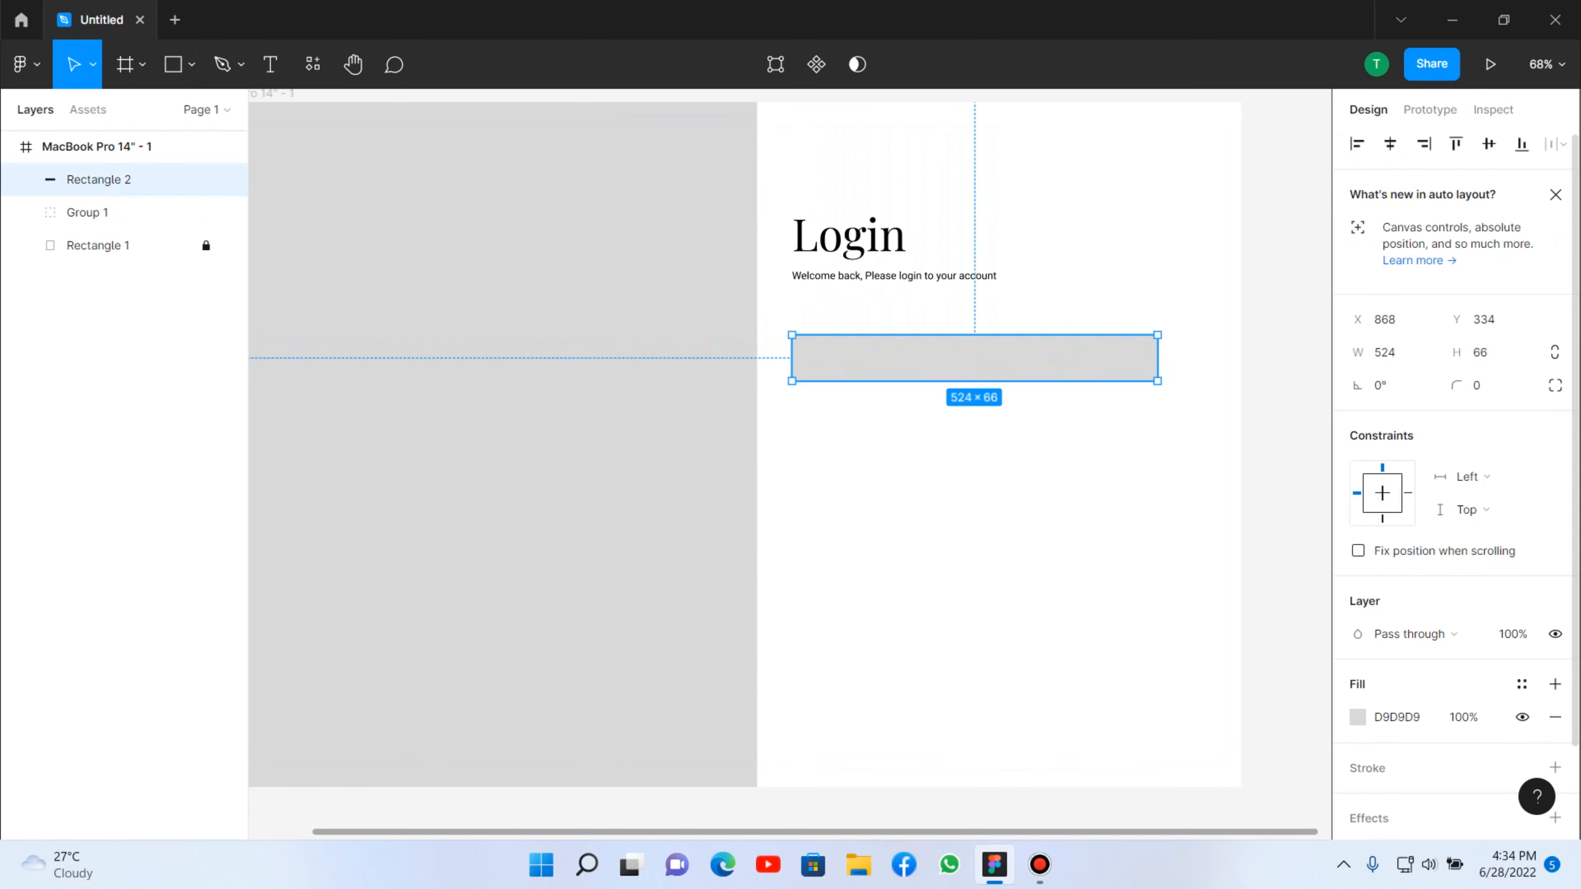
Remove the new rectangle's fill and give it a black 1 px inside stroke.
scroll(1526, 610, "down", 2)
left_click(1555, 610)
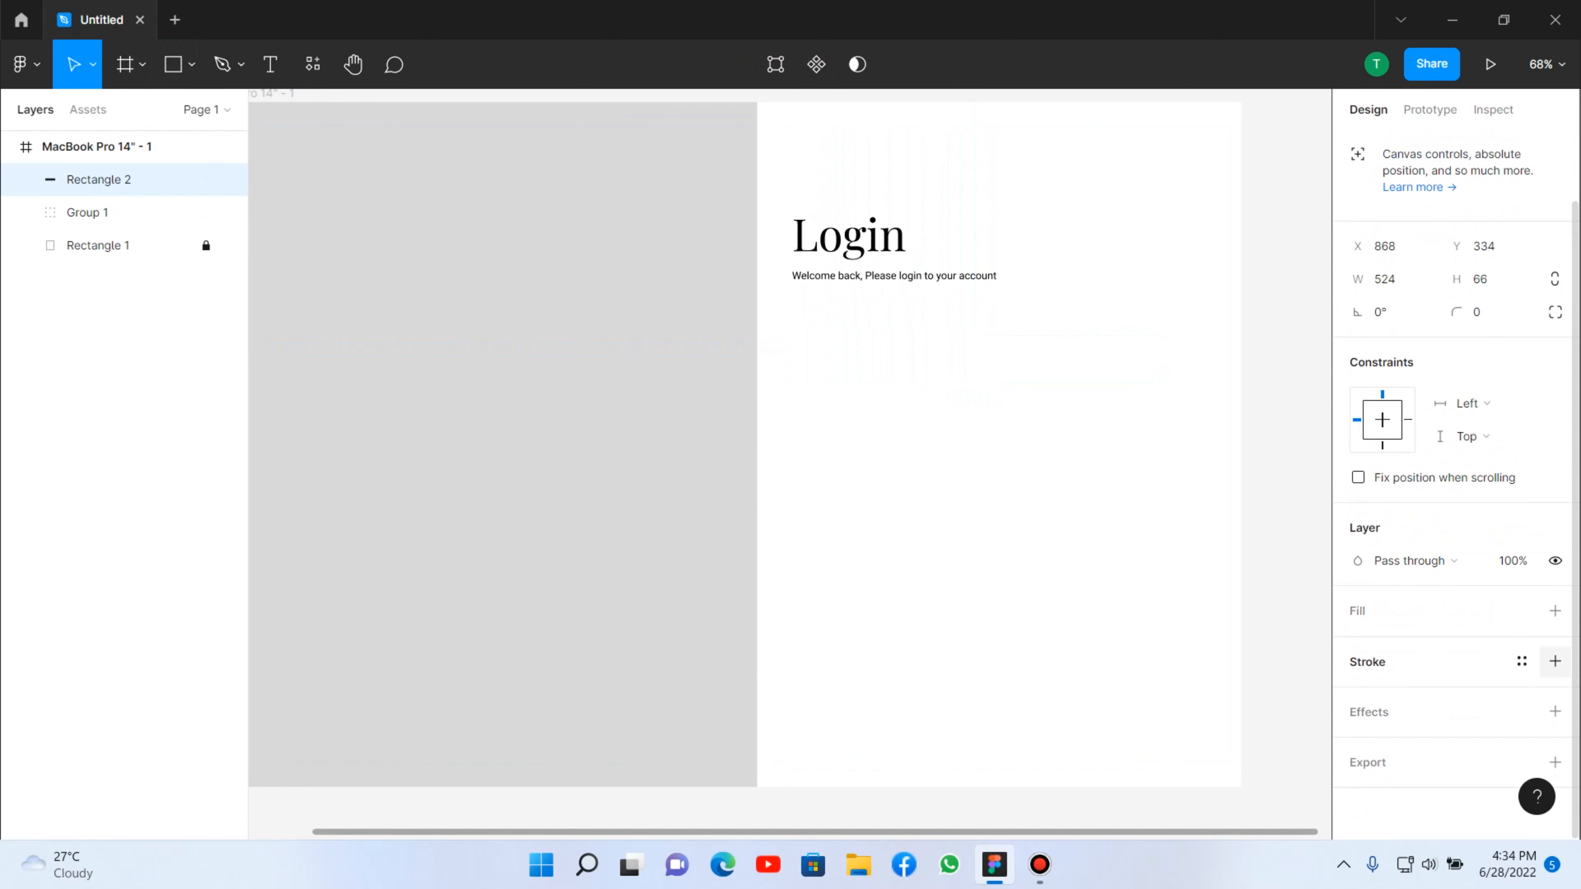
left_click(1556, 661)
key("Escape")
scroll(791, 448, "up", 1)
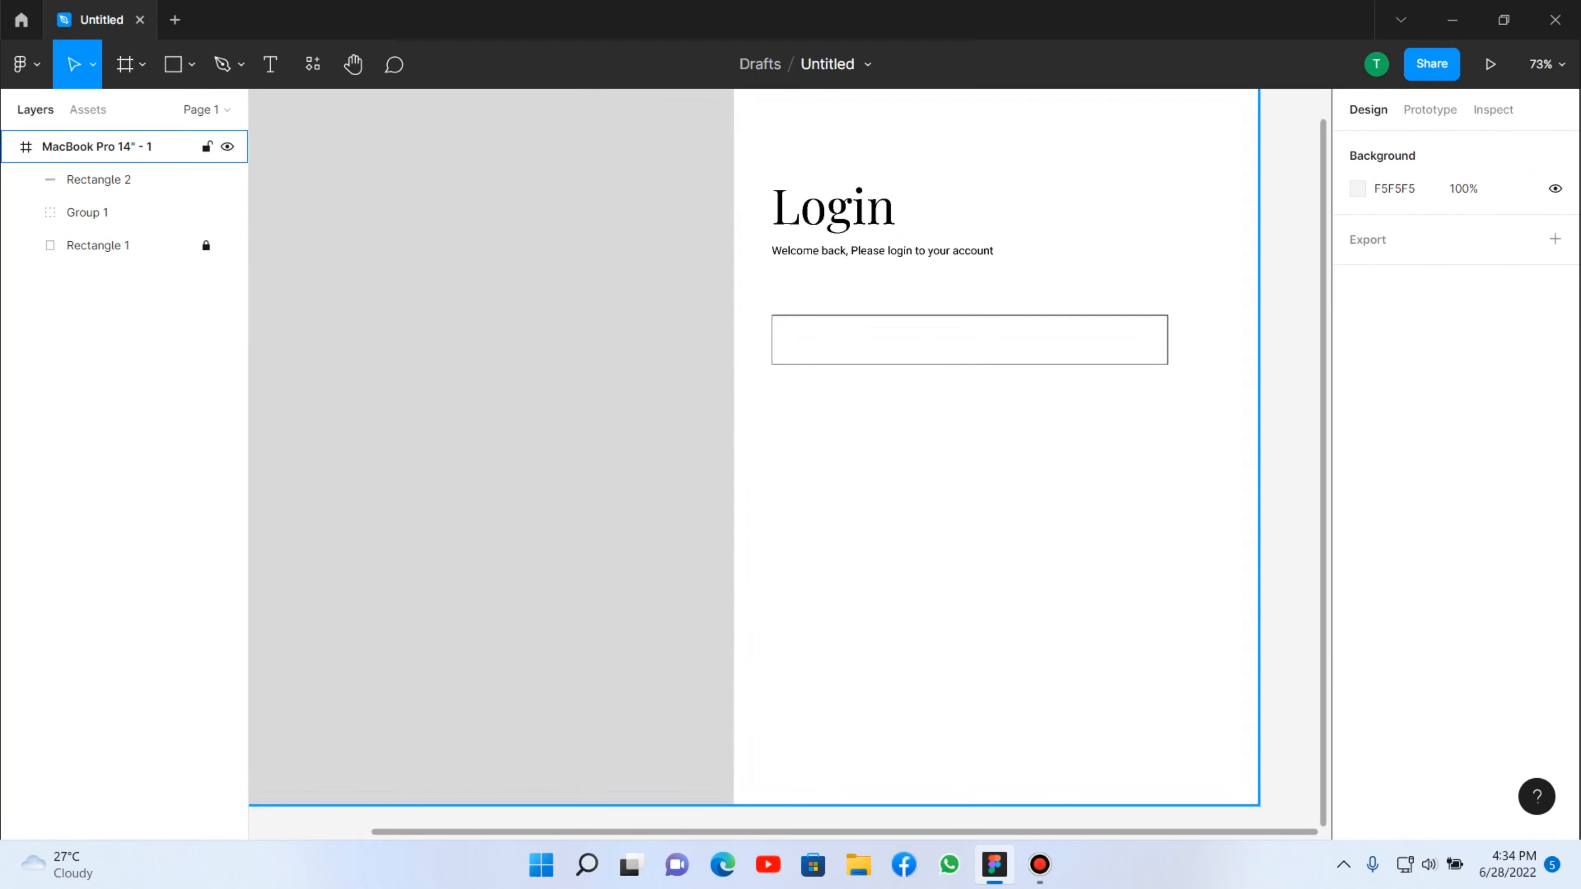
scroll(791, 449, "down", 2)
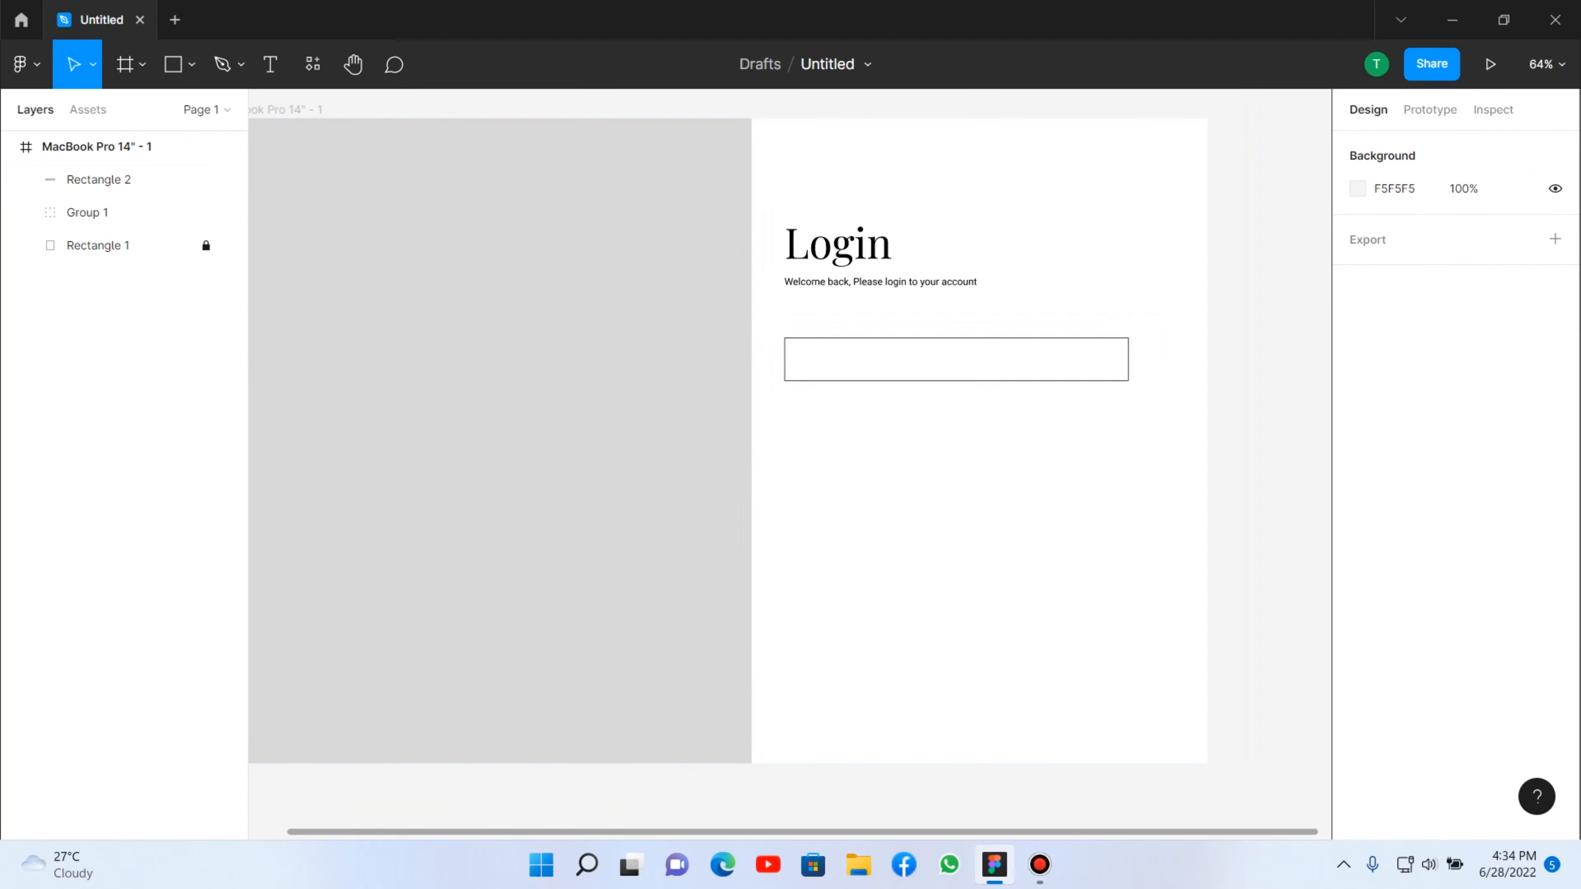
left_click(957, 359)
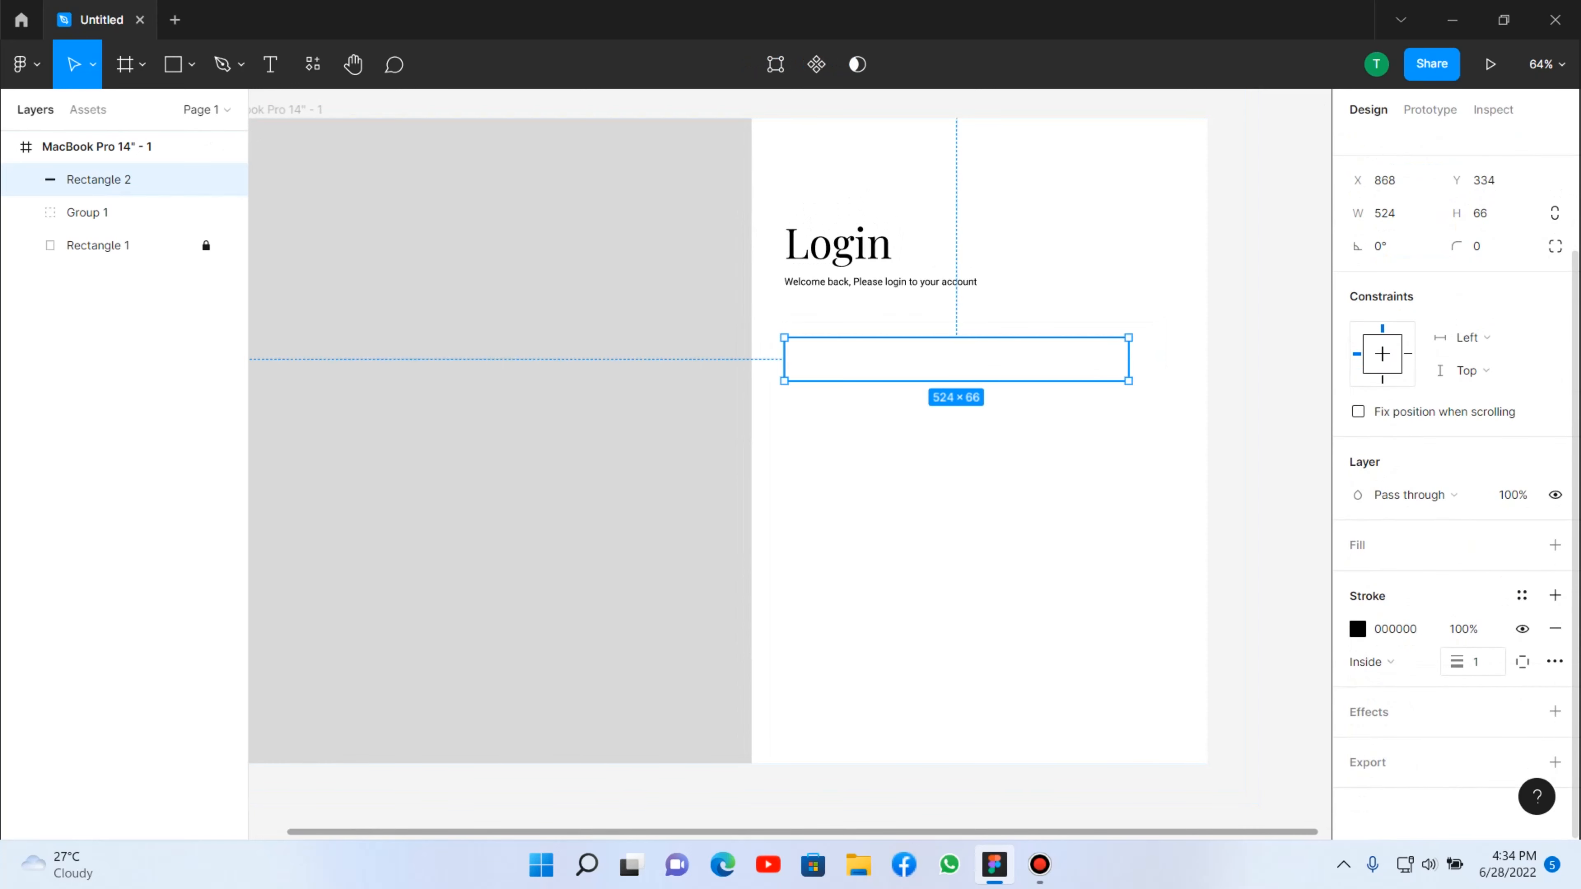
key("Escape")
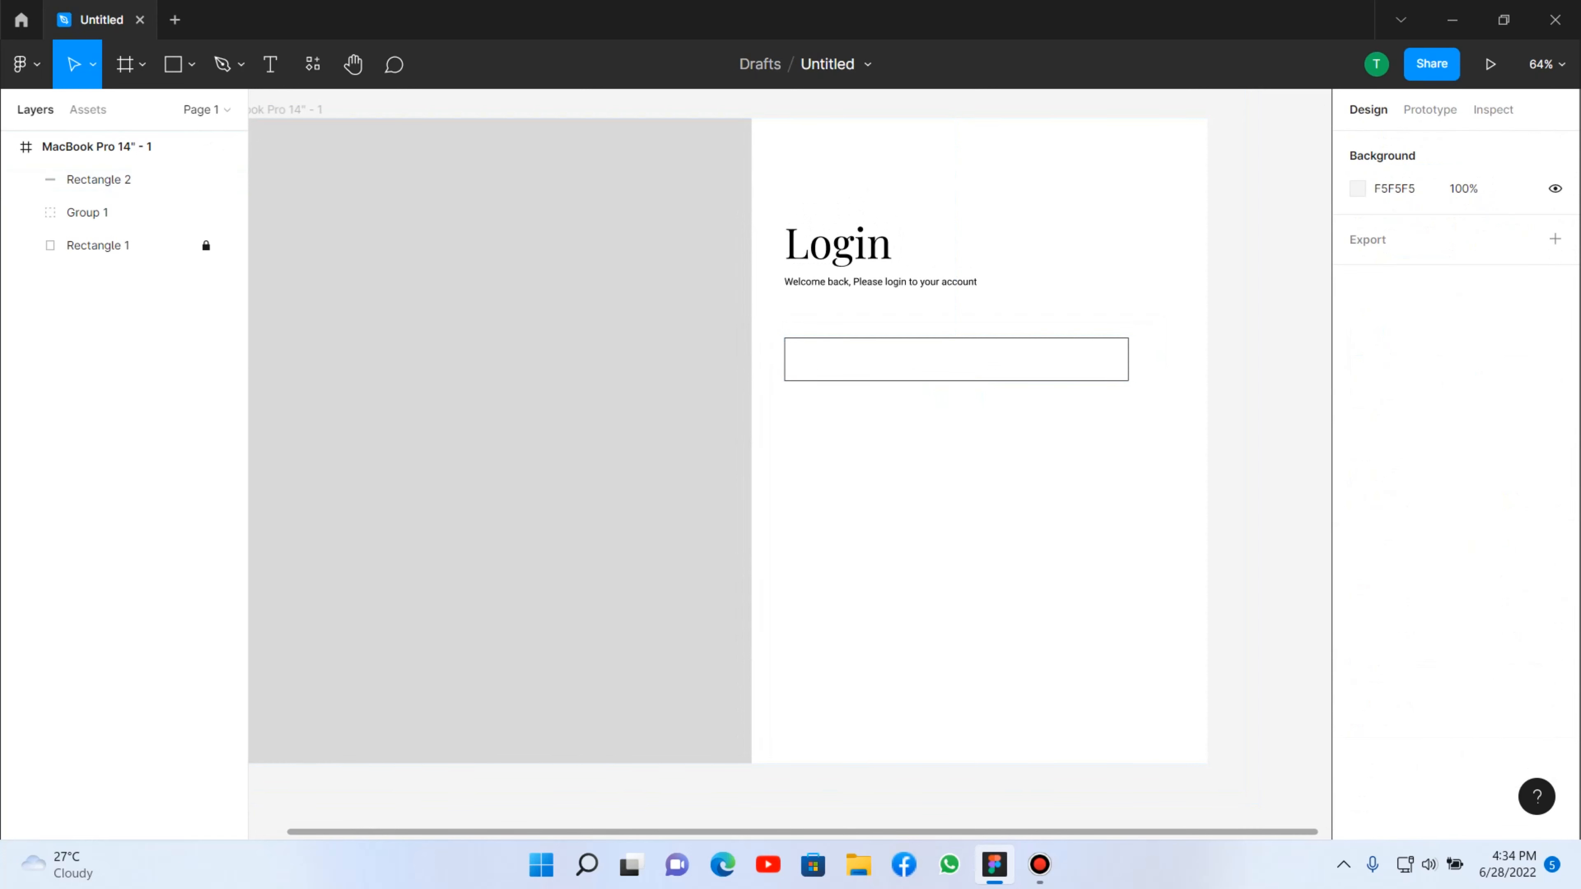
Place an "Email Addresss" text inside the outlined rectangle at about X 890, Y 364.
scroll(924, 561, "up", 1)
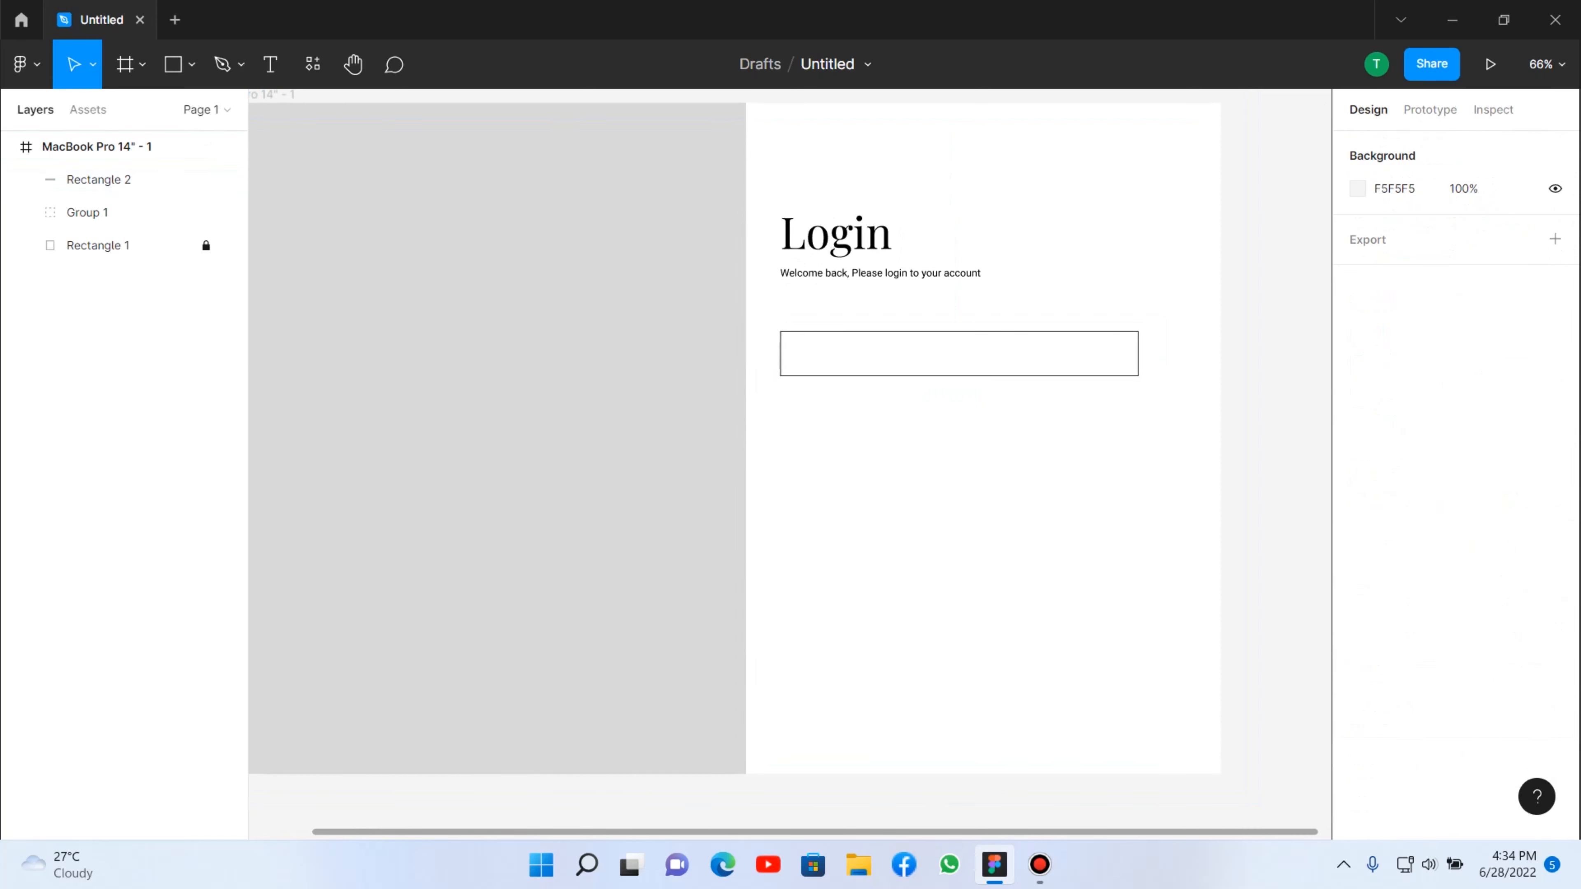
left_click(270, 64)
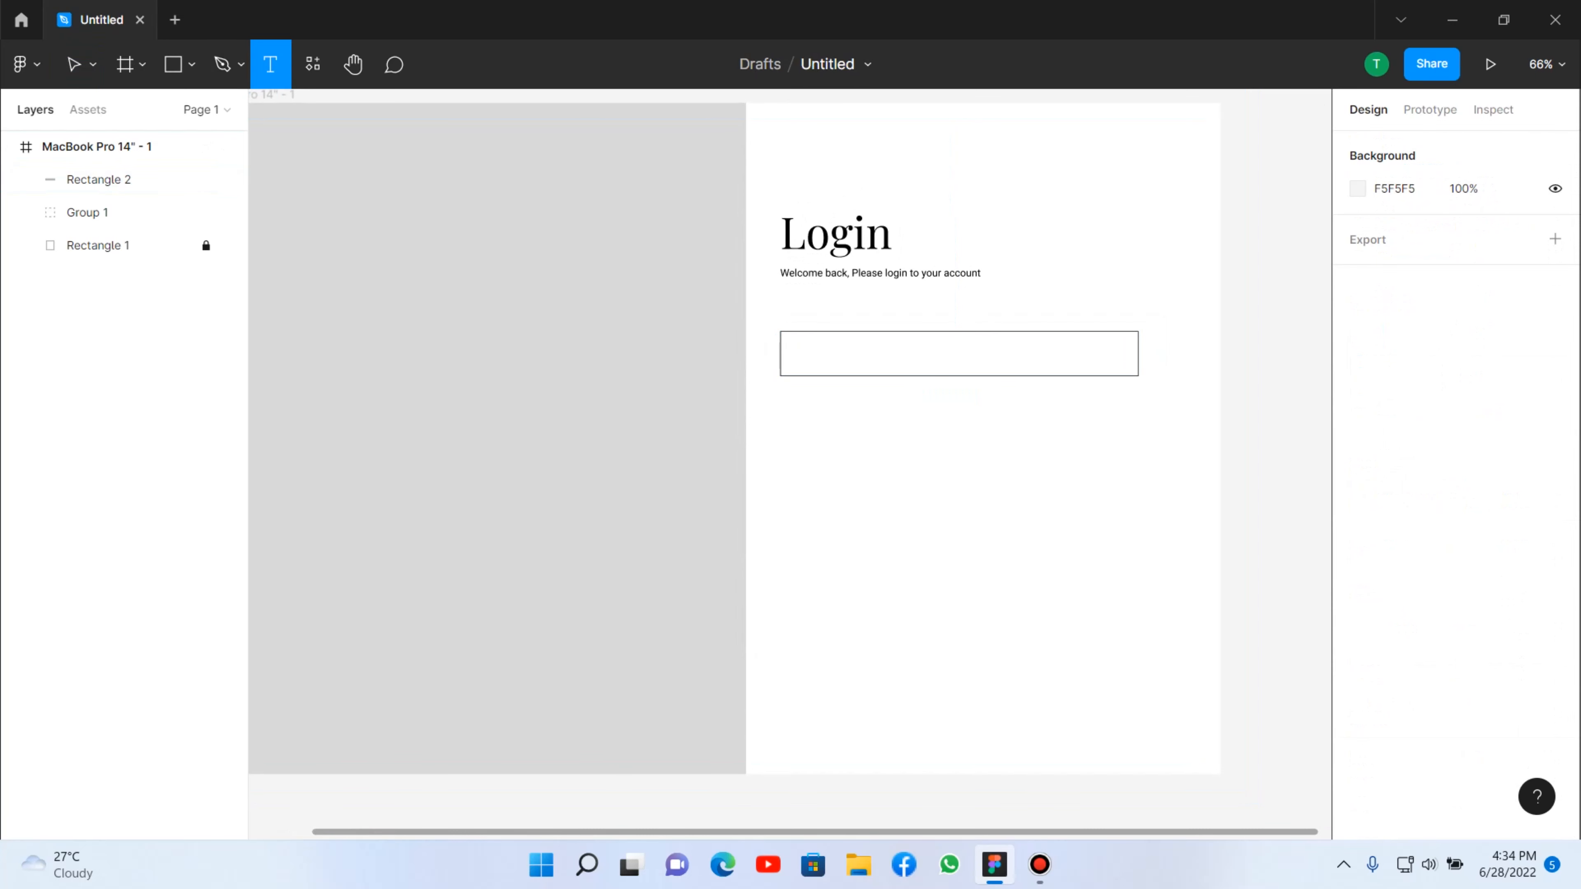
left_click(782, 354)
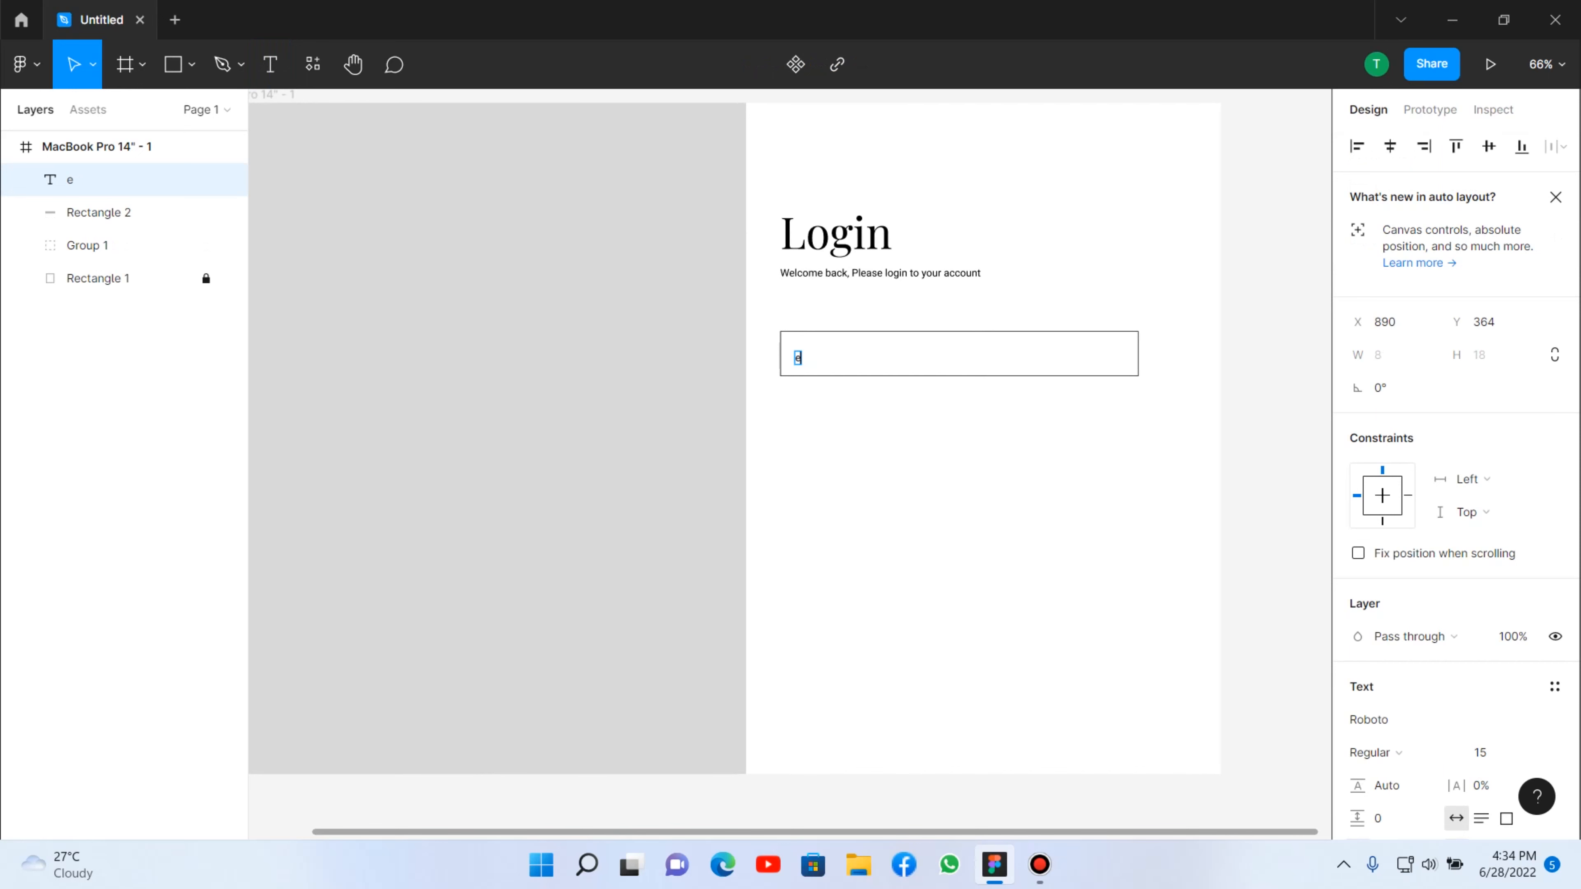
type("Email Addresss")
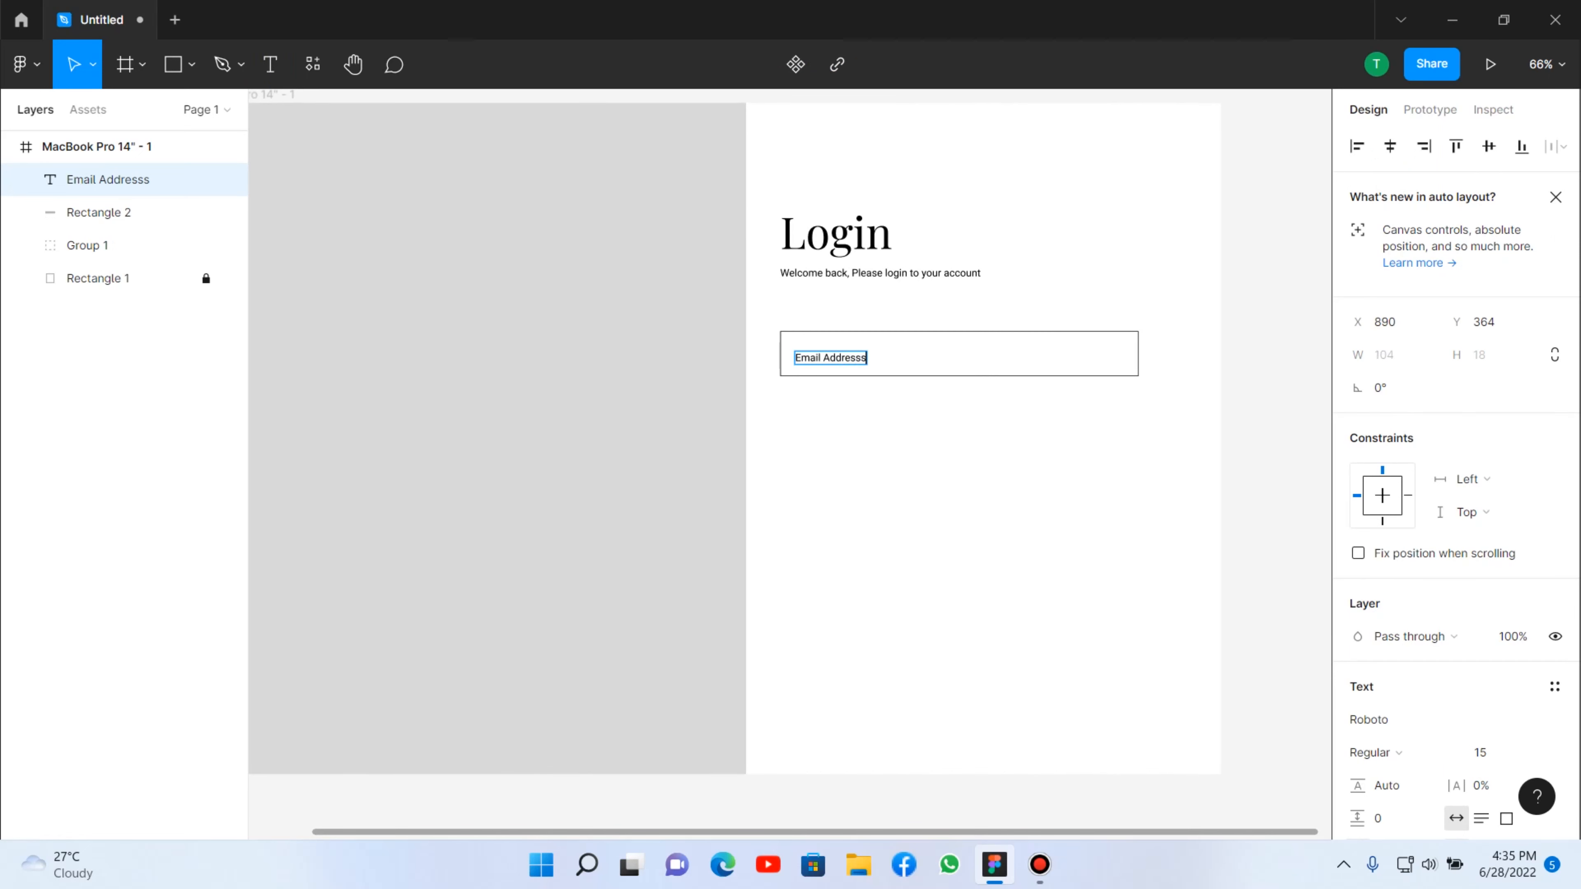
Correct the spelling of the field's label to "Email Address".
scroll(842, 367, "up", 5)
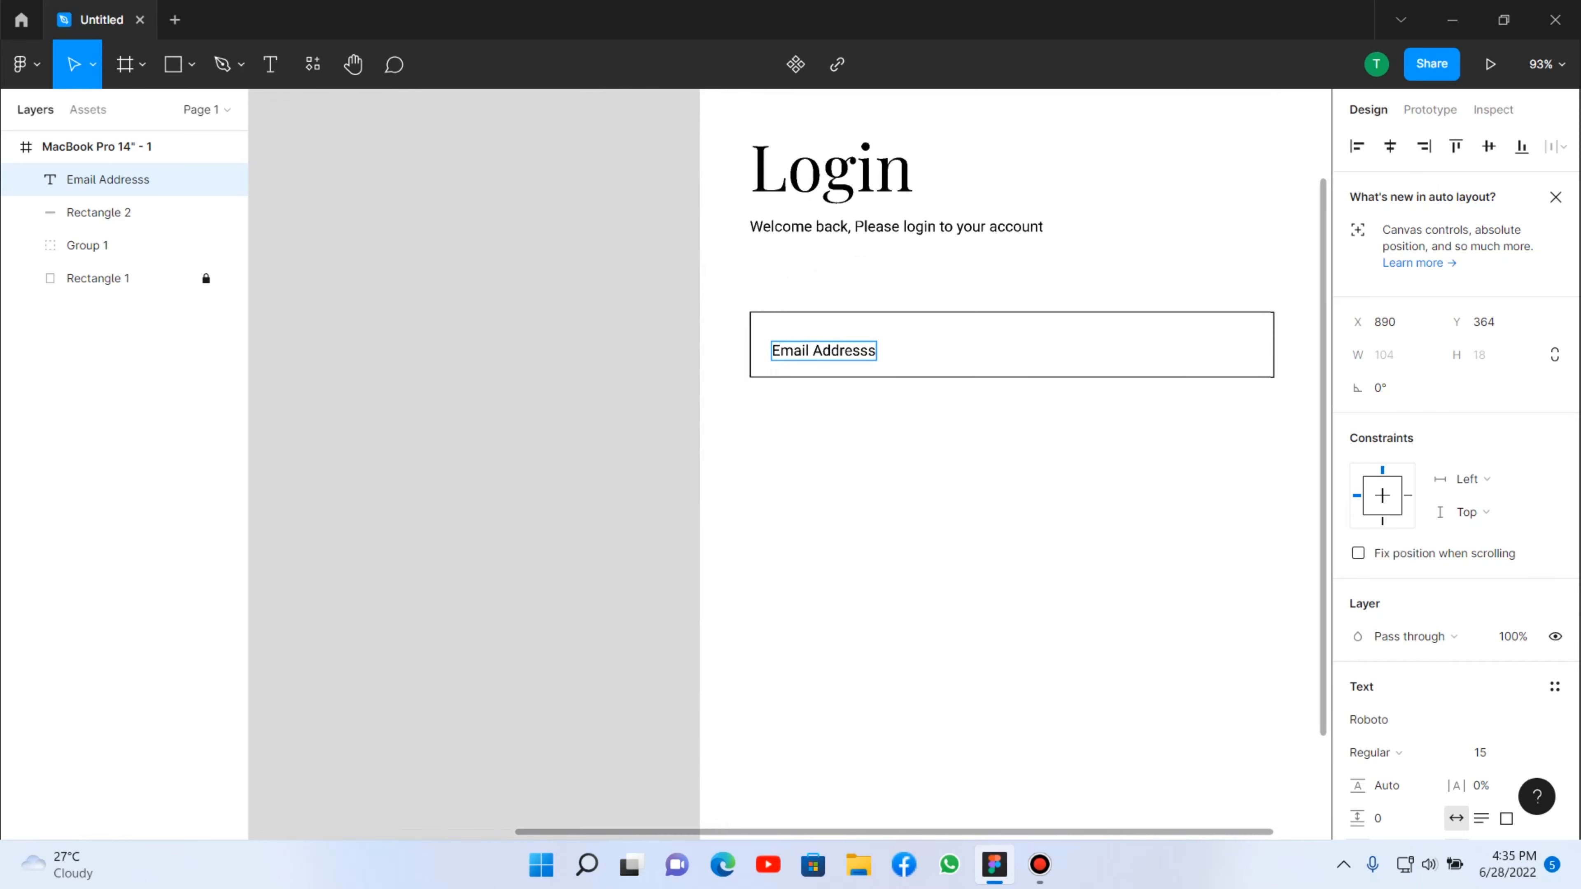
key("BackSpace")
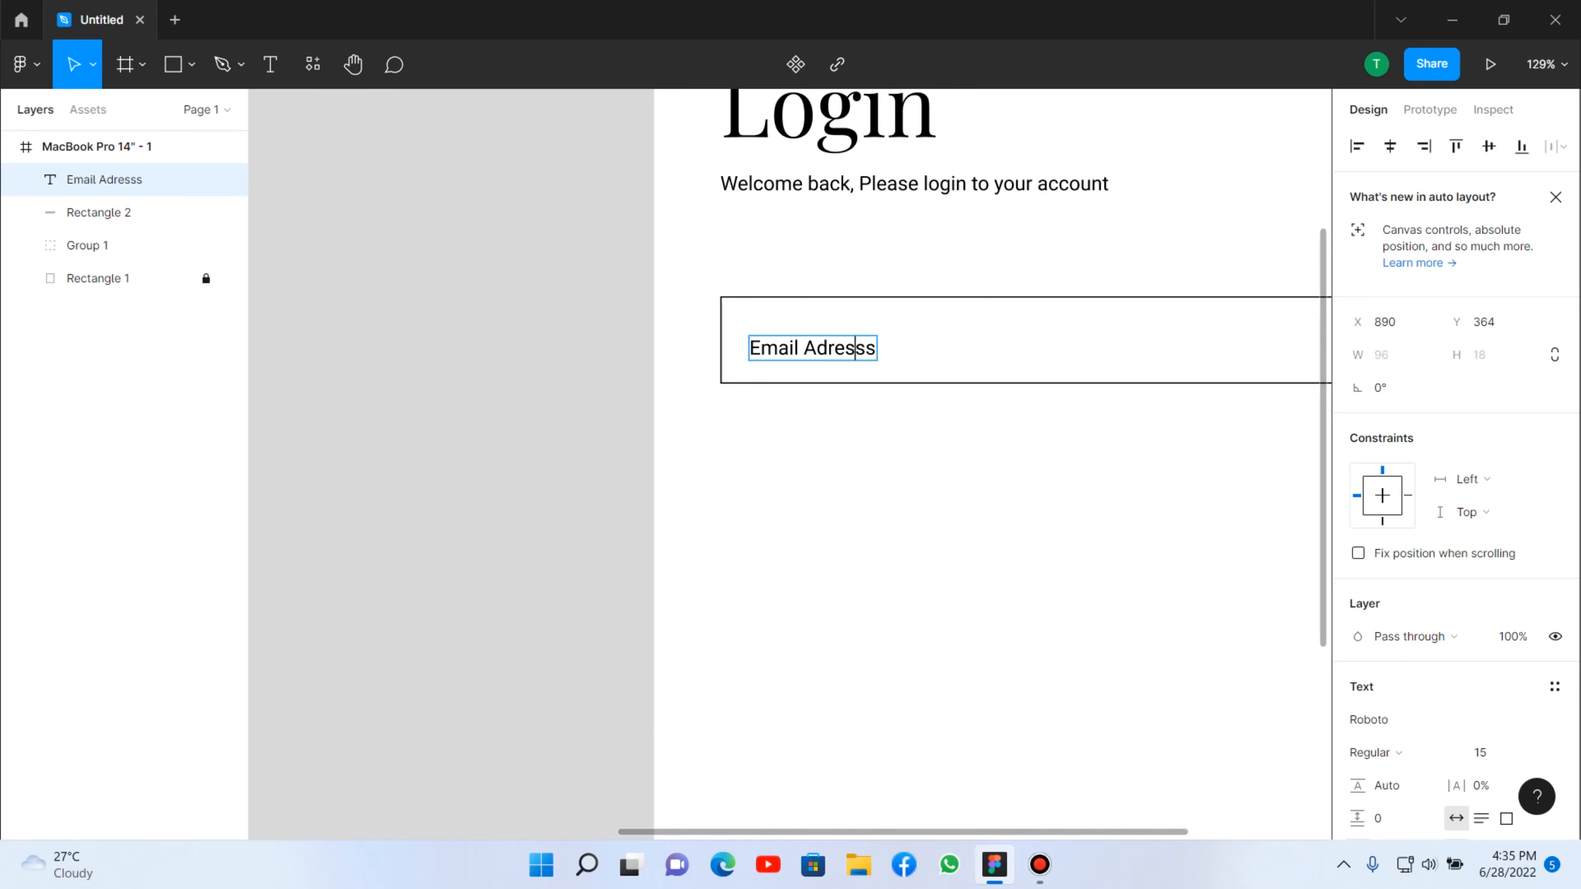
key("BackSpace")
key("Left")
key("Left")
key("Left")
key("Right")
type("d")
key("Escape")
scroll(983, 411, "down", 3)
key("Escape")
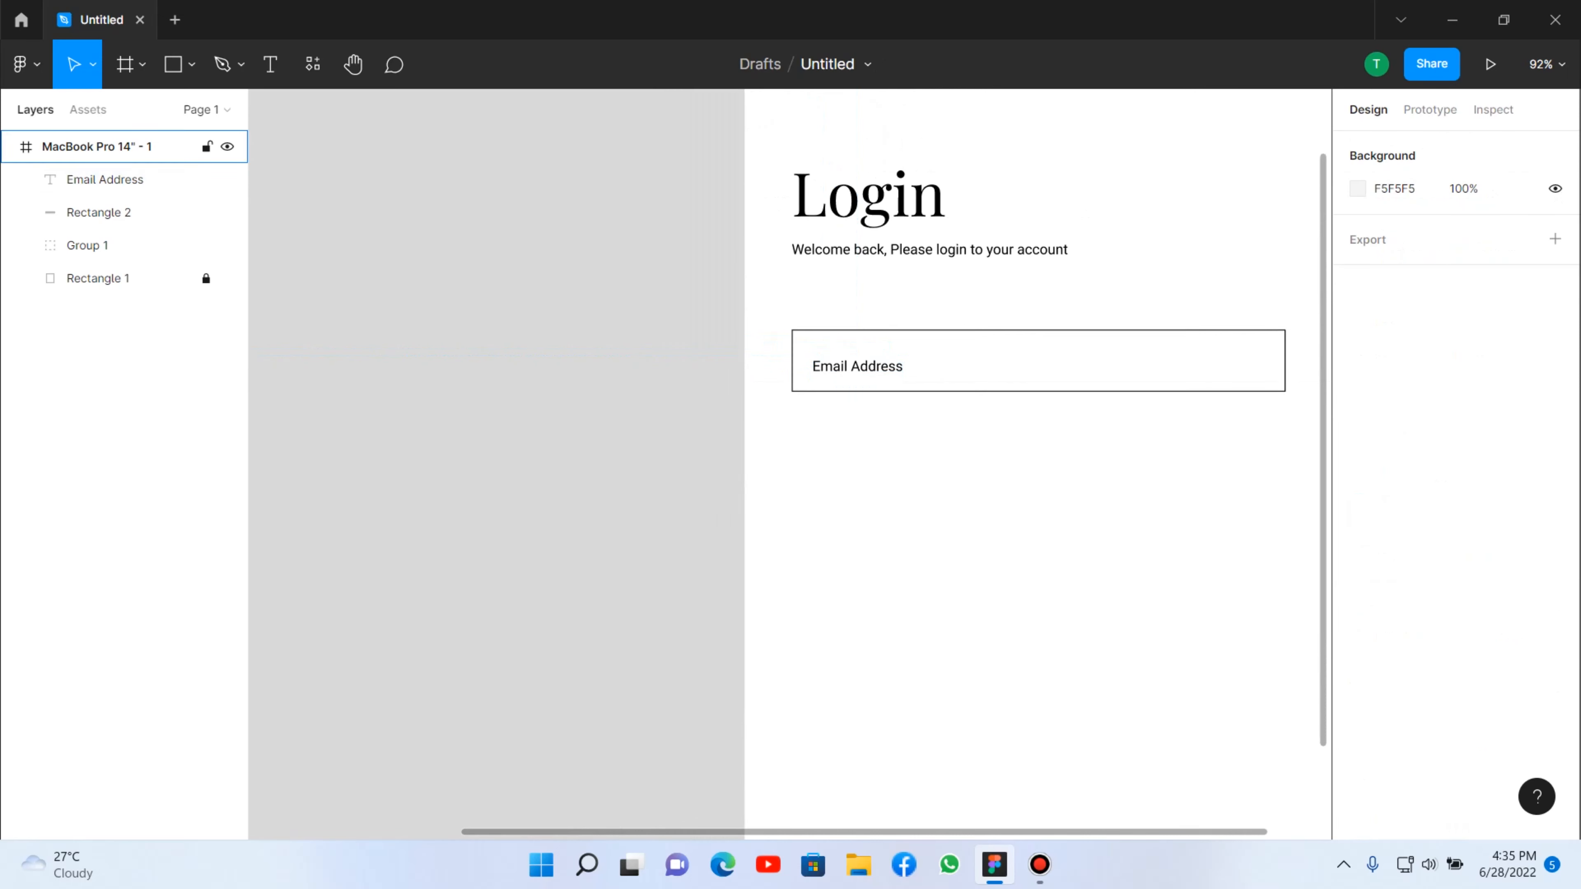
Set the font size of the "Email Address" label to 24.
scroll(989, 428, "up", 2)
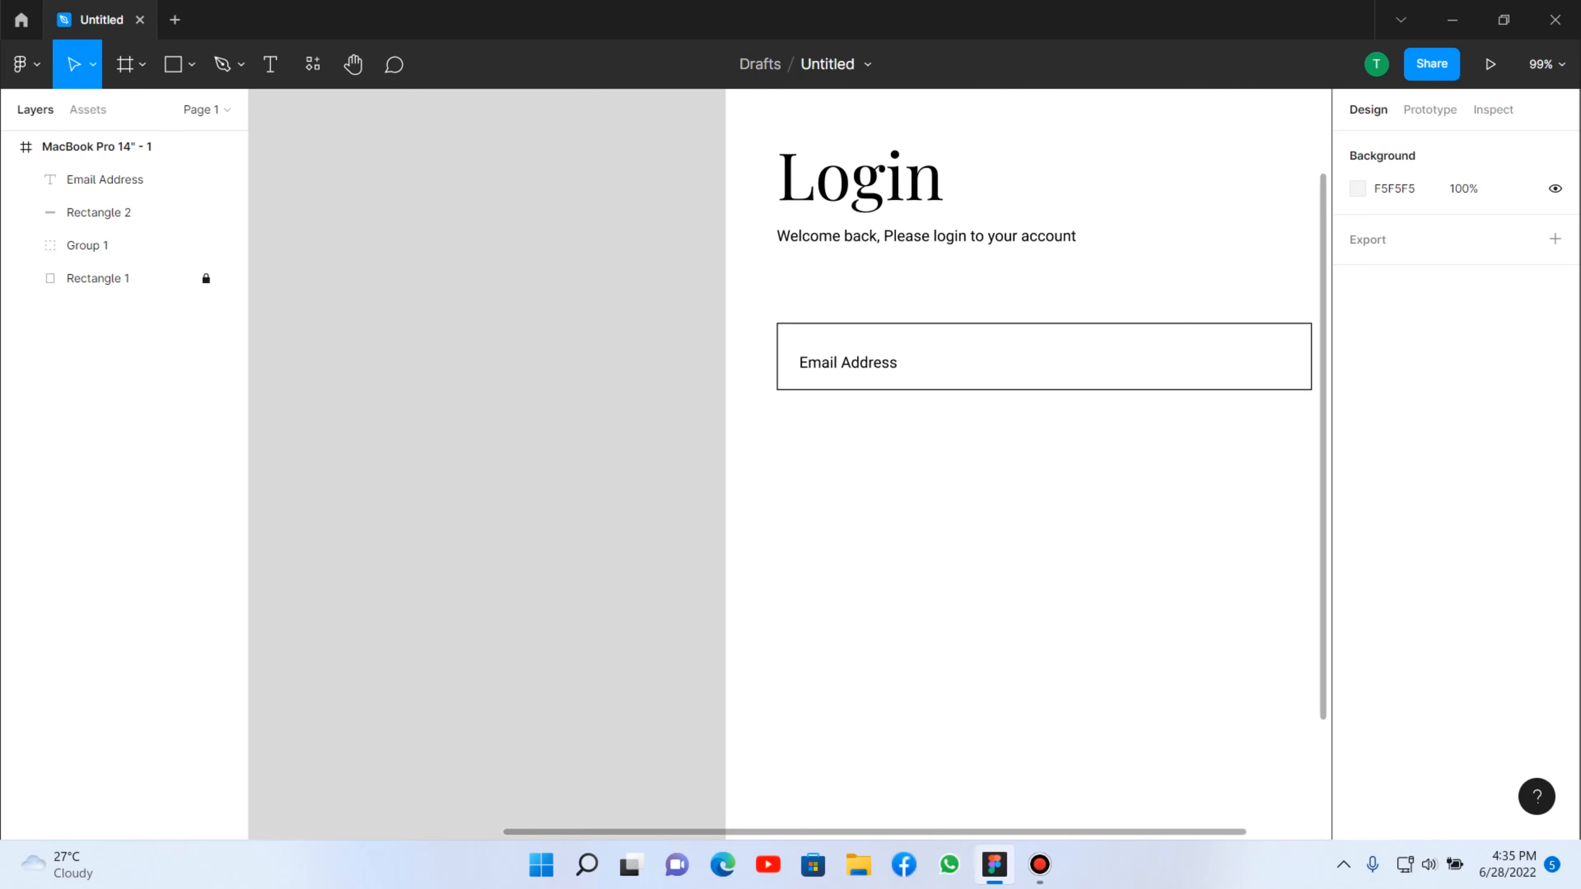
scroll(891, 317, "down", 1)
left_click(104, 180)
key("Return")
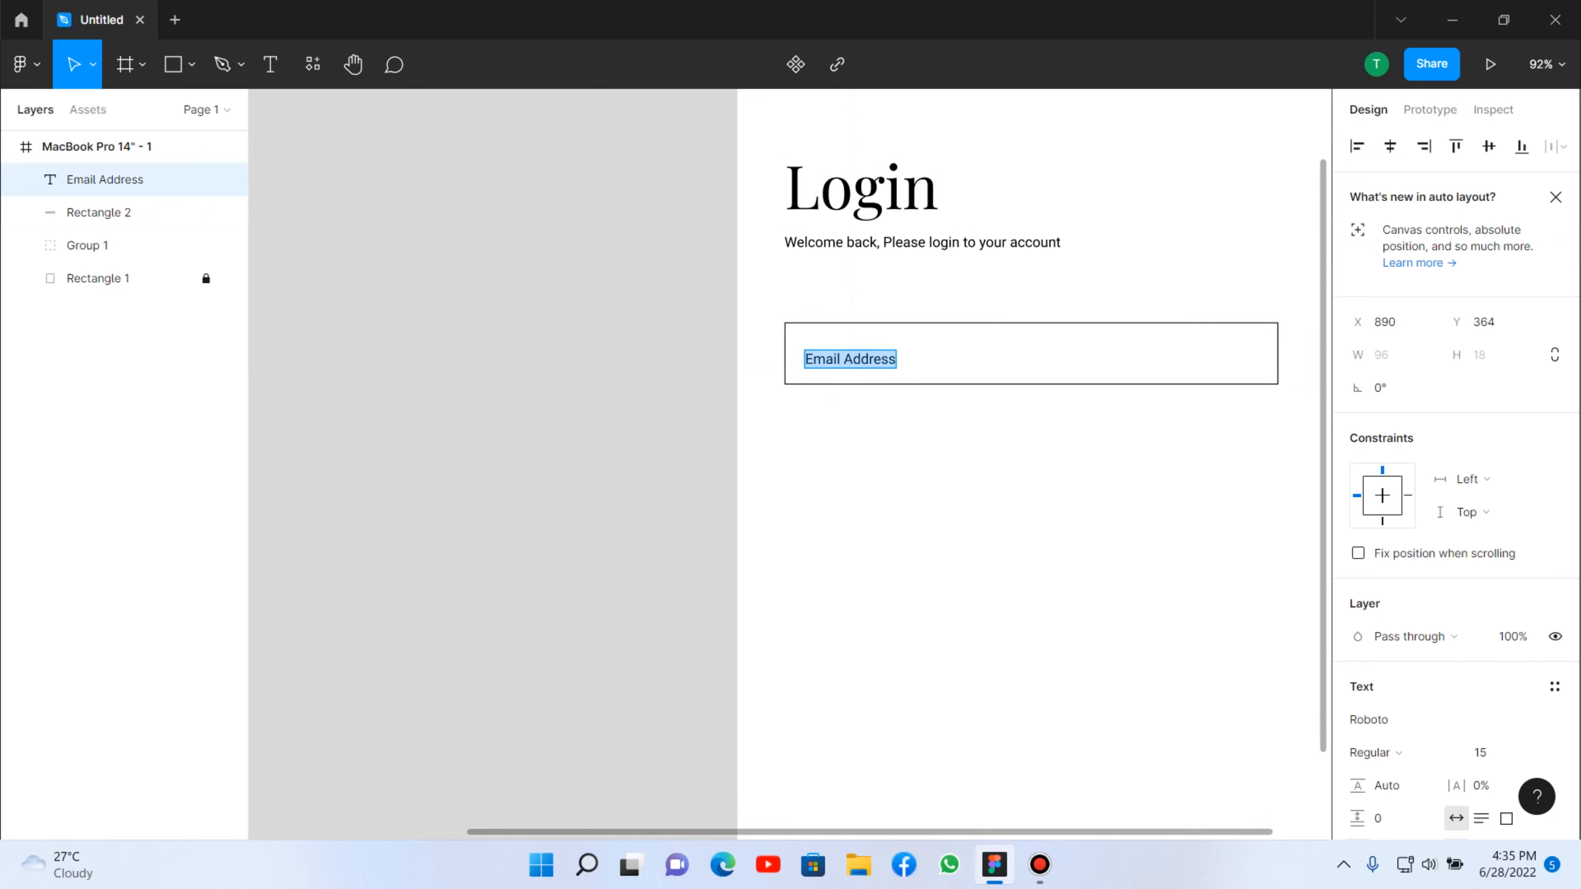
scroll(1027, 436, "down", 1)
scroll(1457, 498, "down", 3)
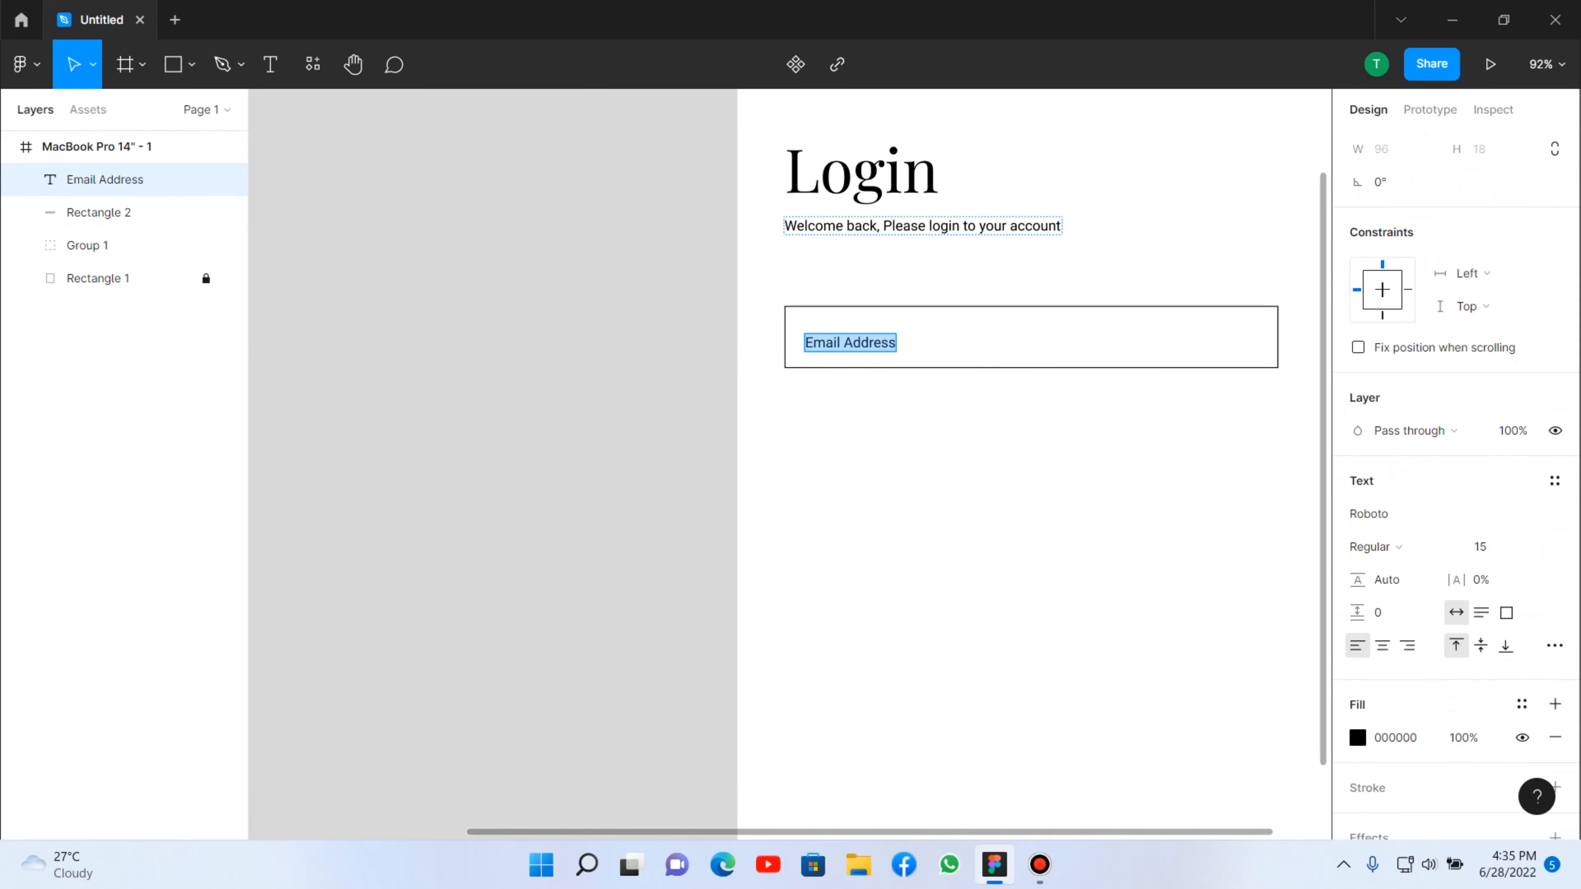
left_click(994, 225)
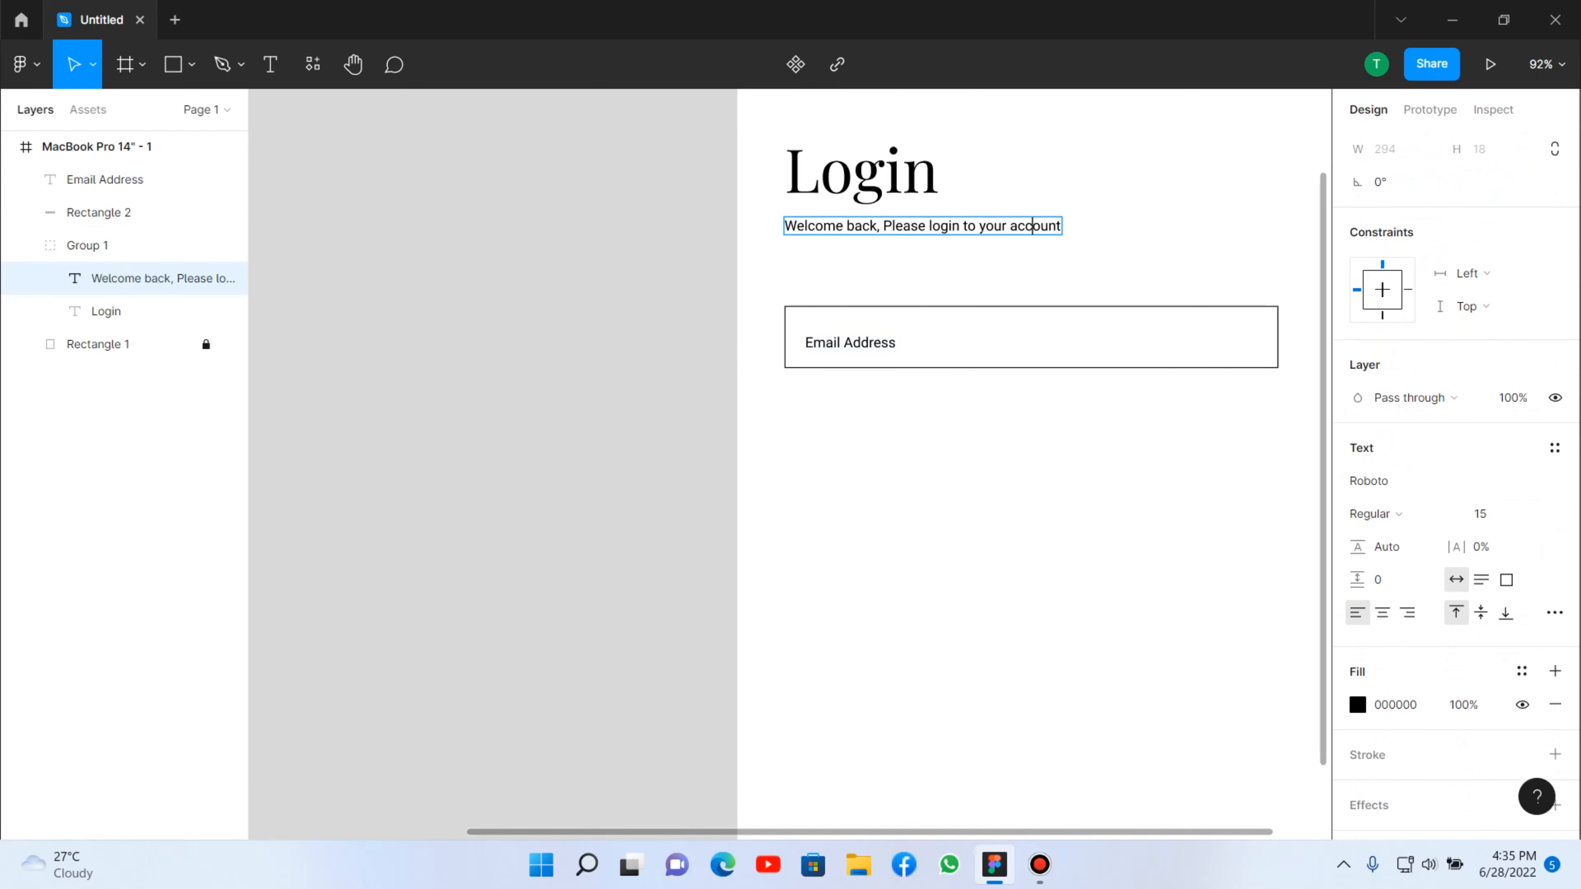
double_click(870, 343)
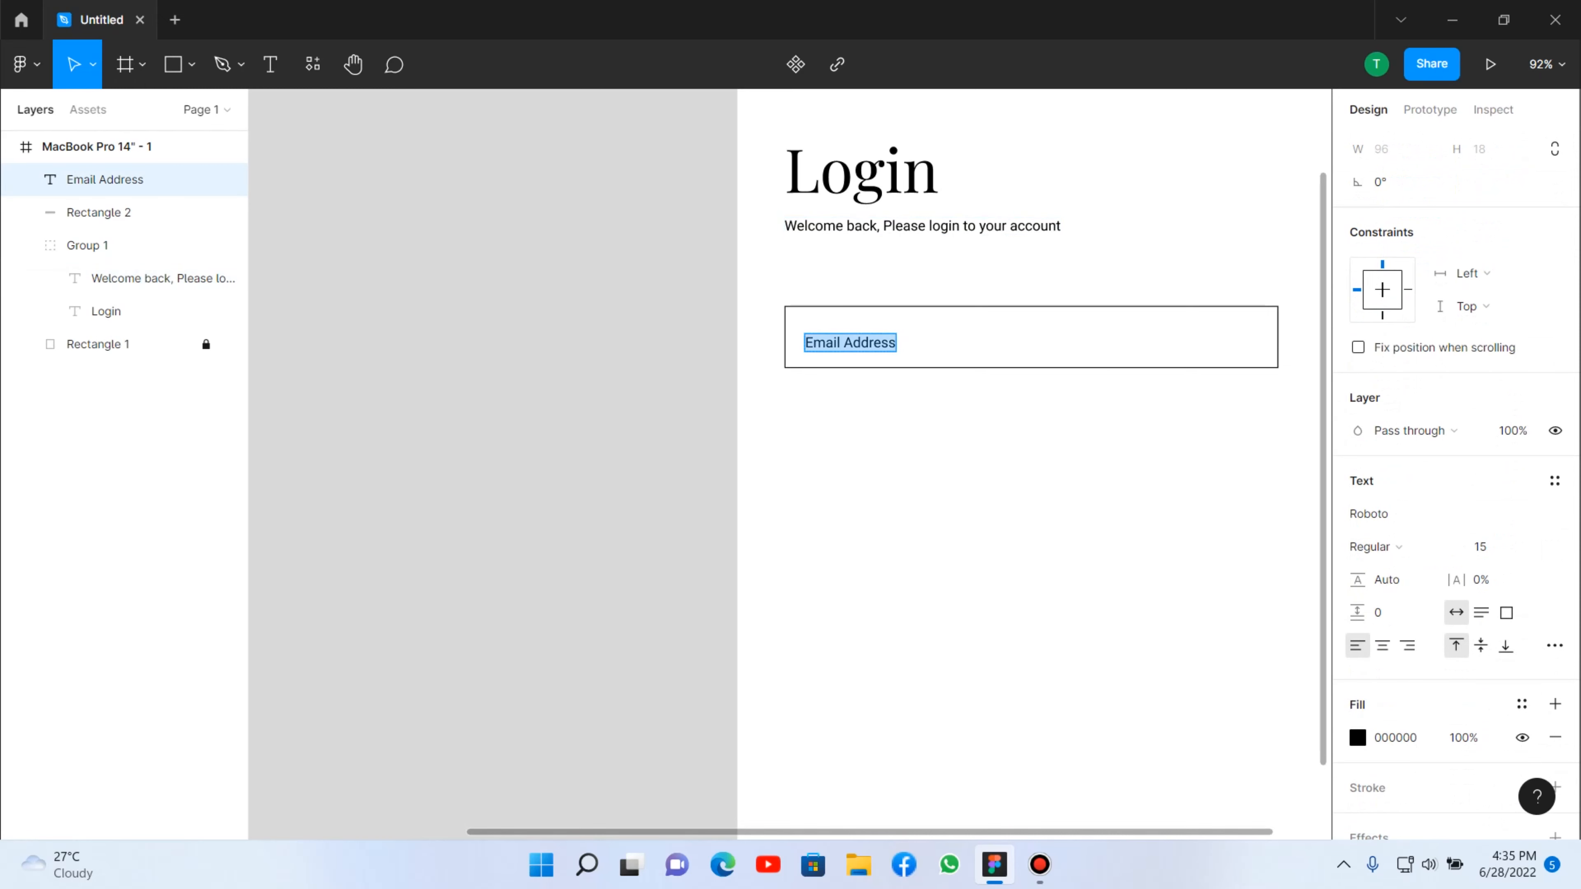
scroll(1457, 436, "down", 2)
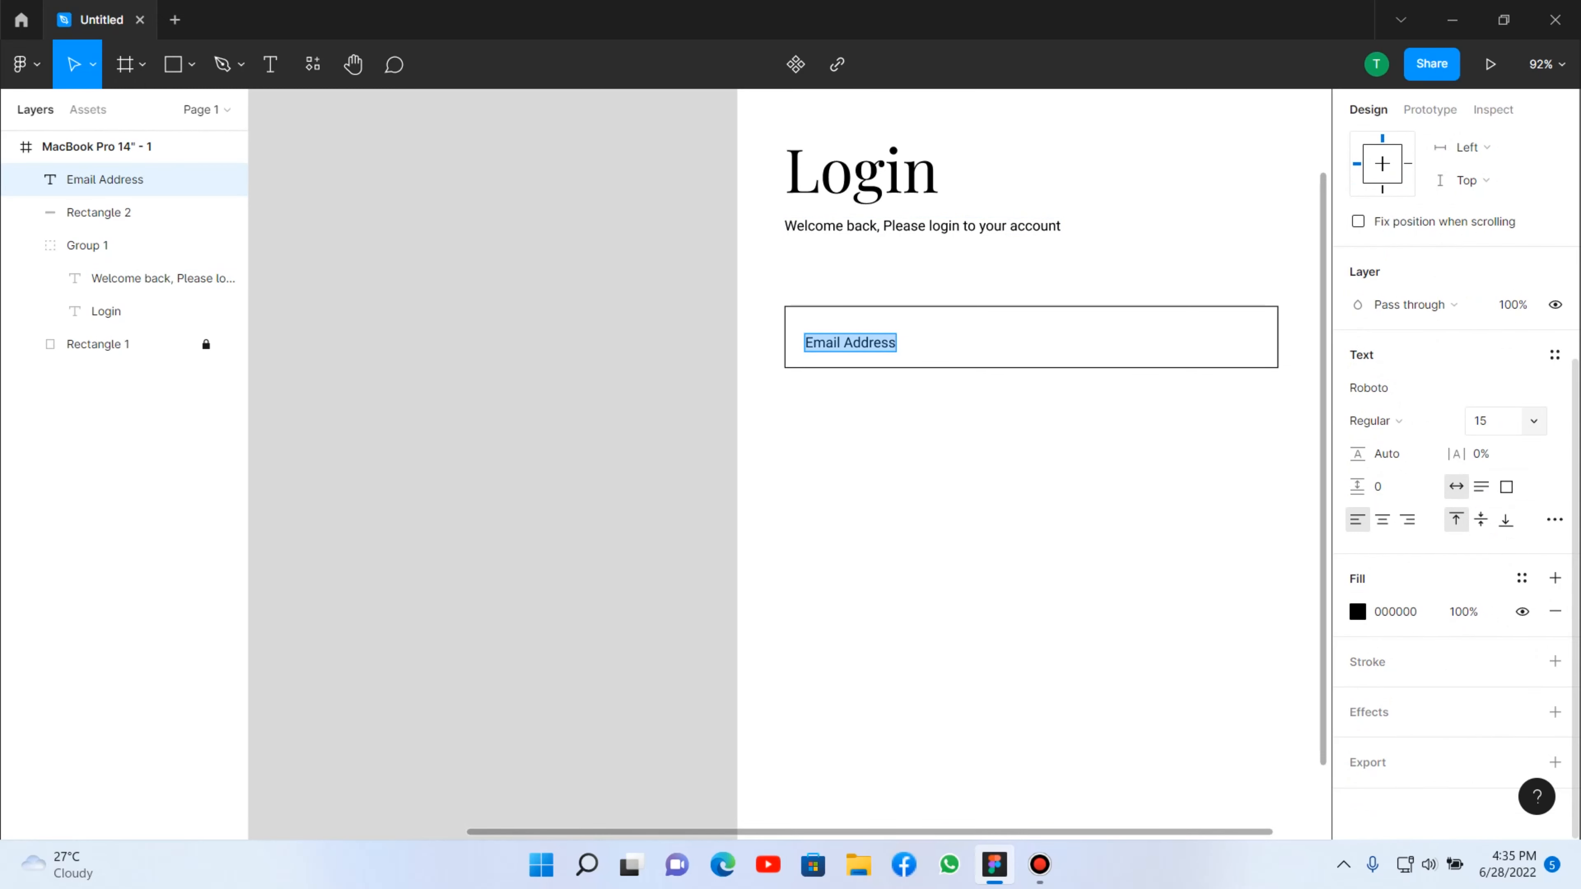
left_click(1534, 421)
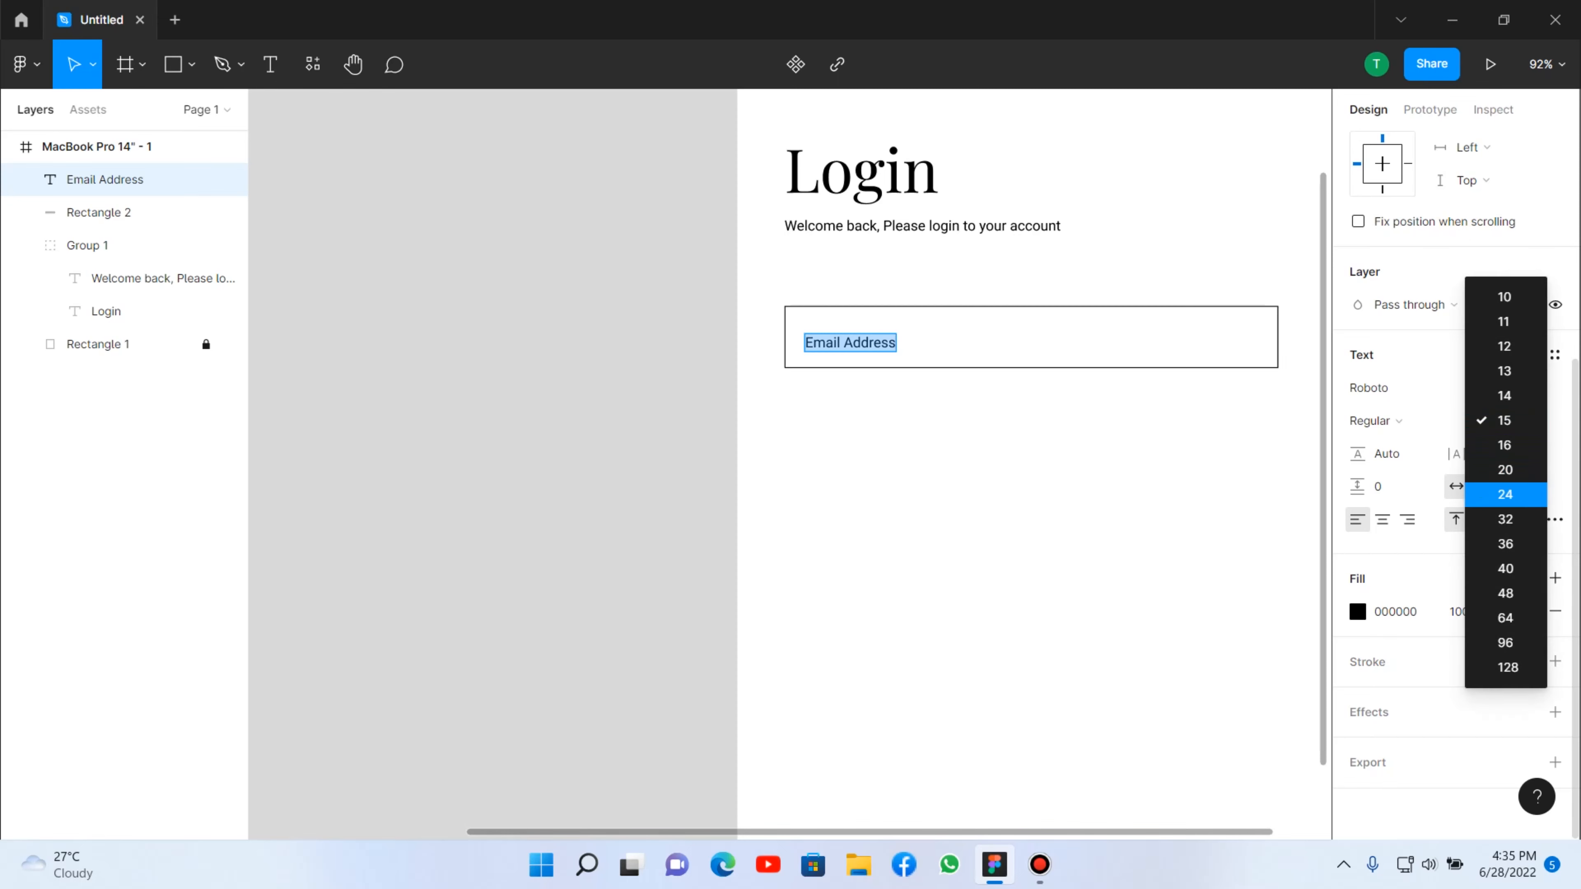
key("Return")
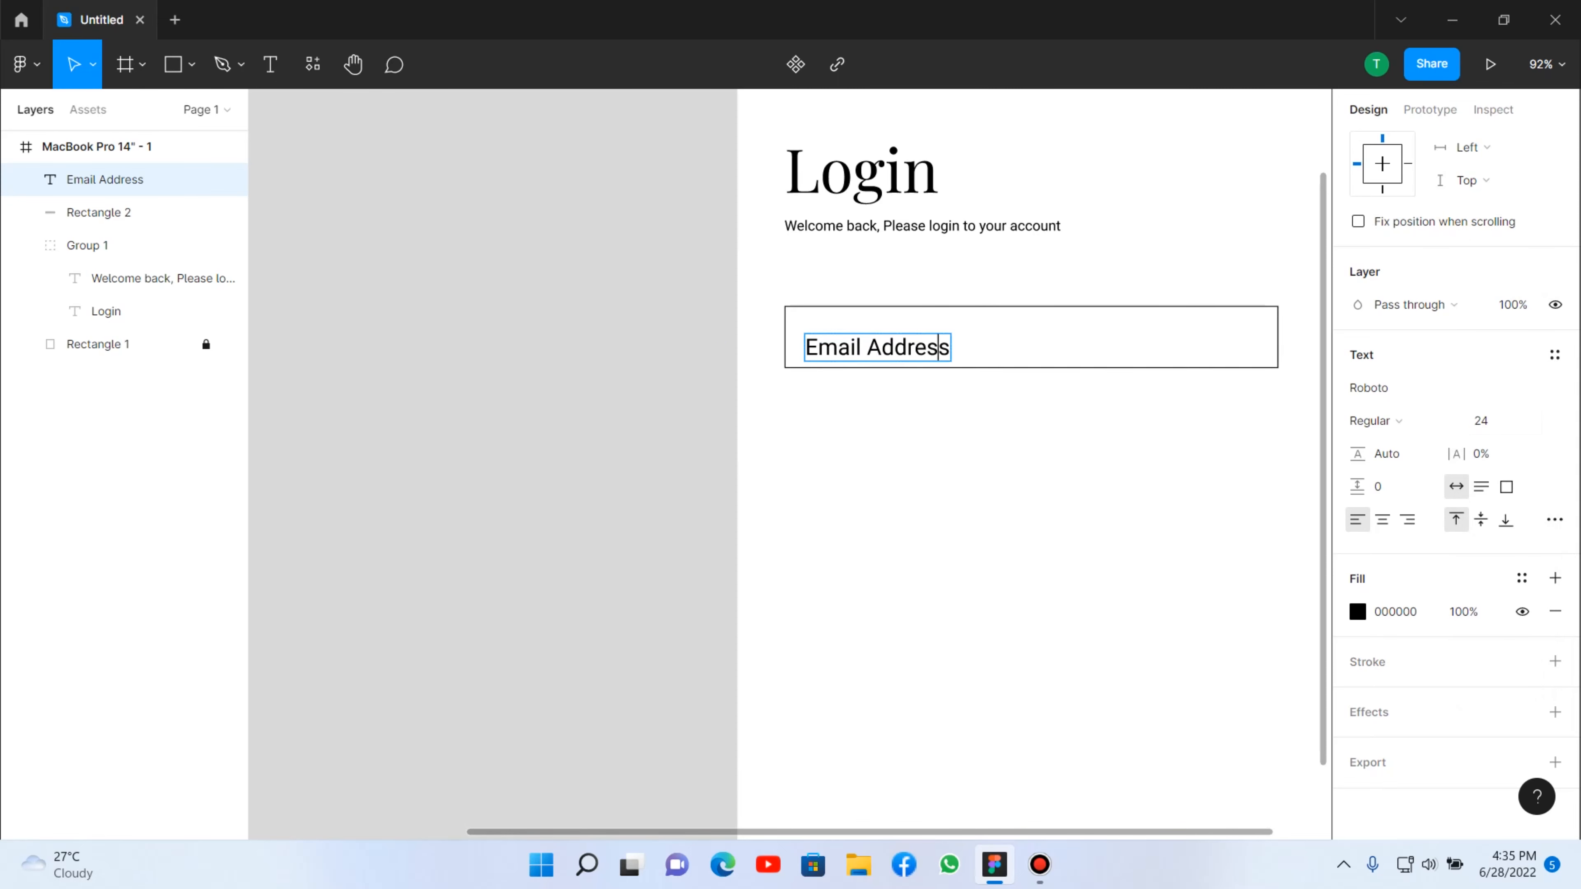
Move the "Email Address" label to X 888, Y 353, vertically centred in the outlined field.
key("Escape")
scroll(953, 412, "up", 2)
left_click(865, 338)
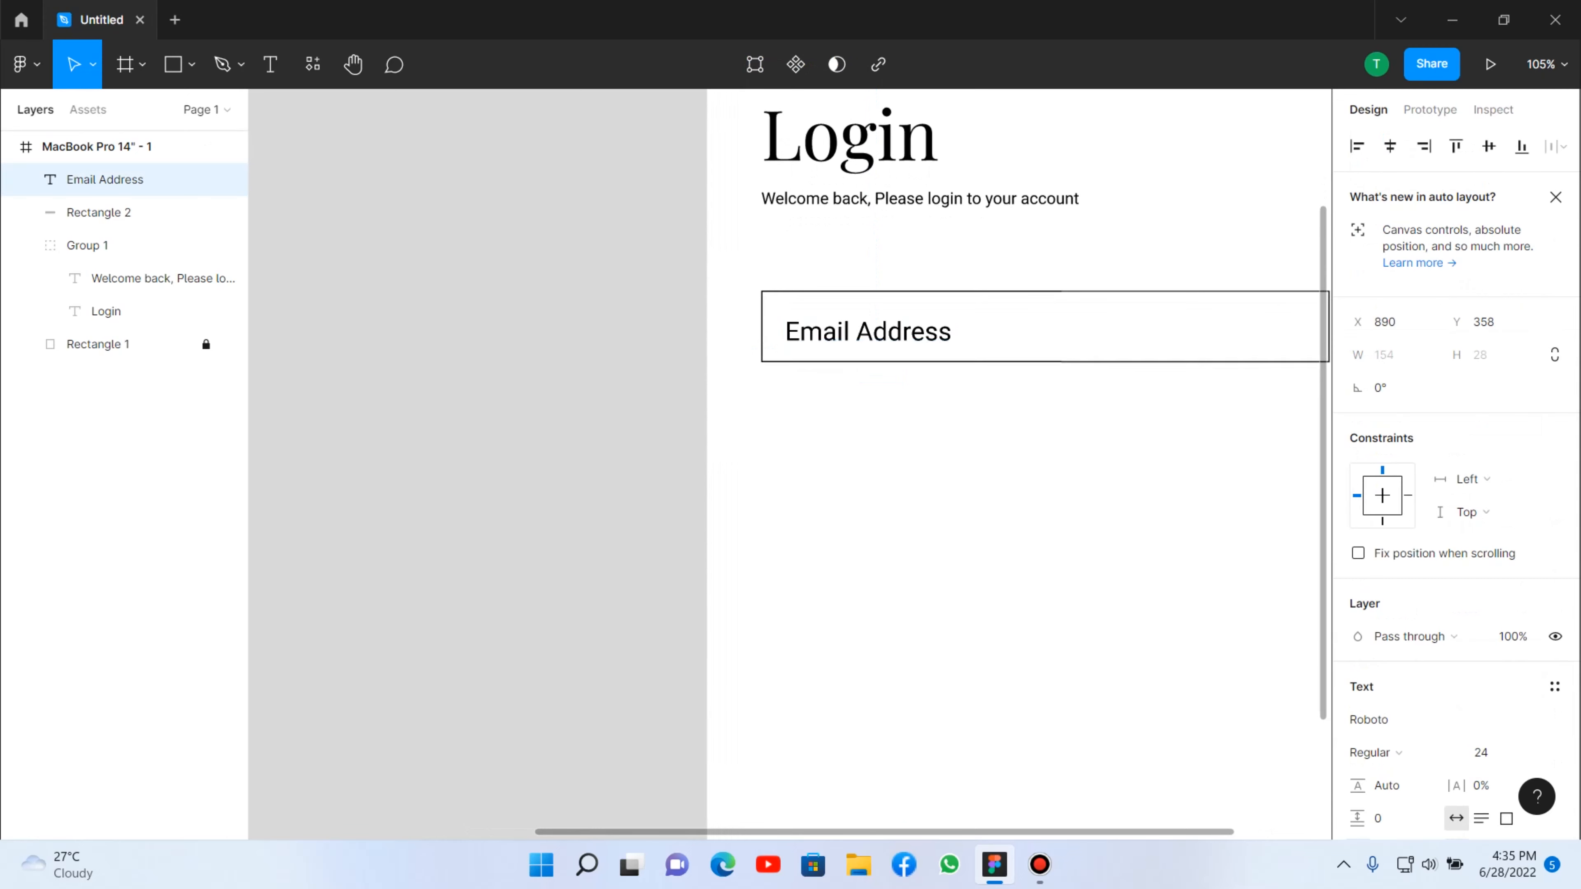
mouse_move(865, 338)
left_mouse_down()
mouse_move(845, 326)
mouse_move(862, 326)
left_mouse_up()
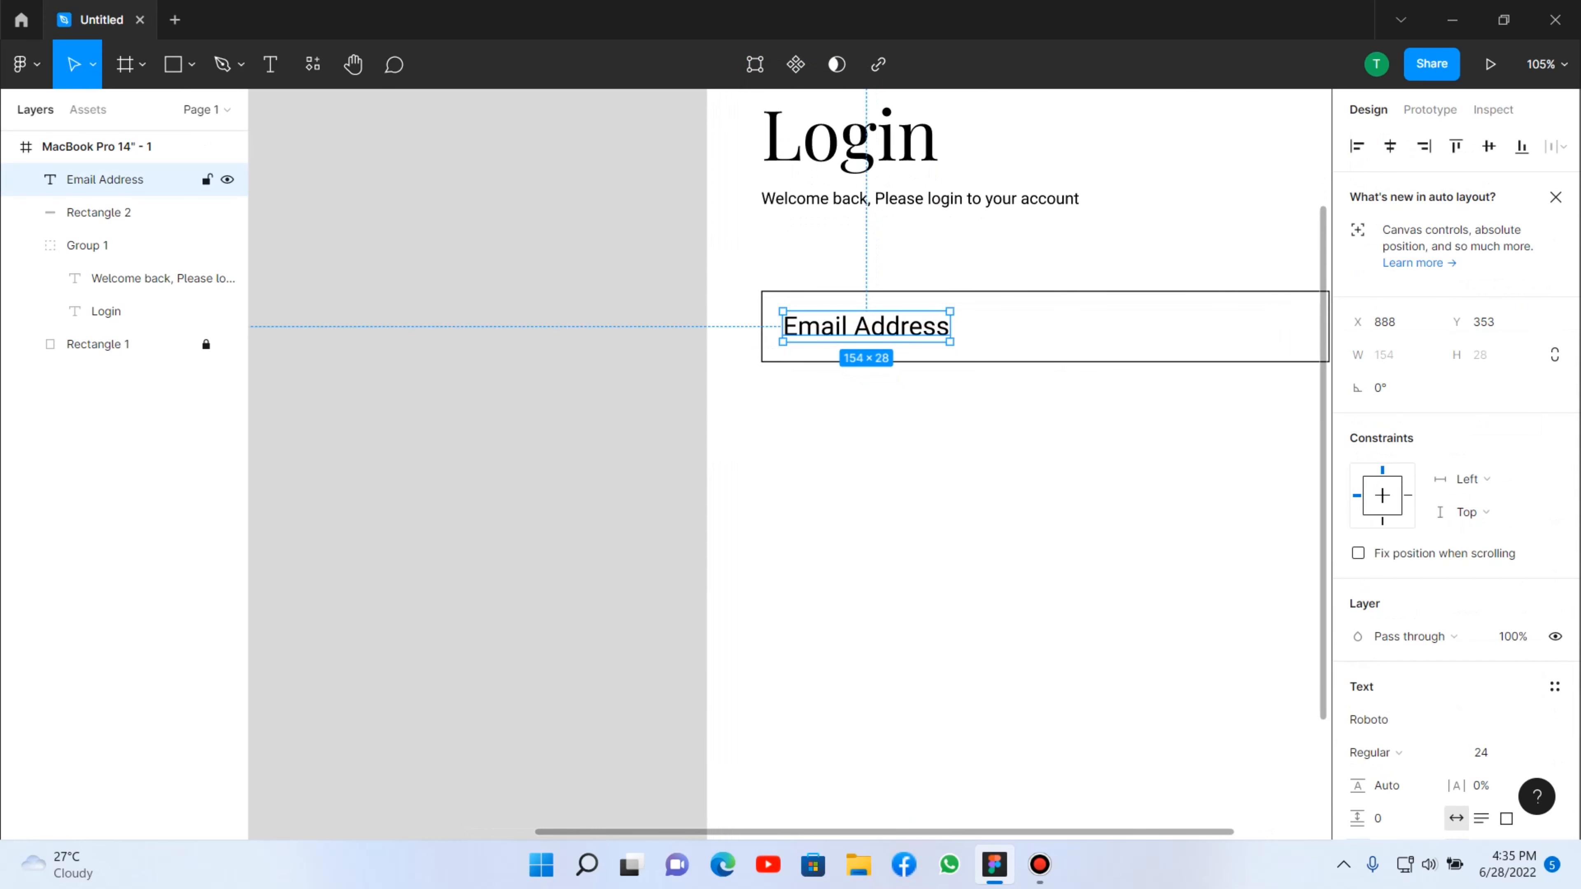
key("alt")
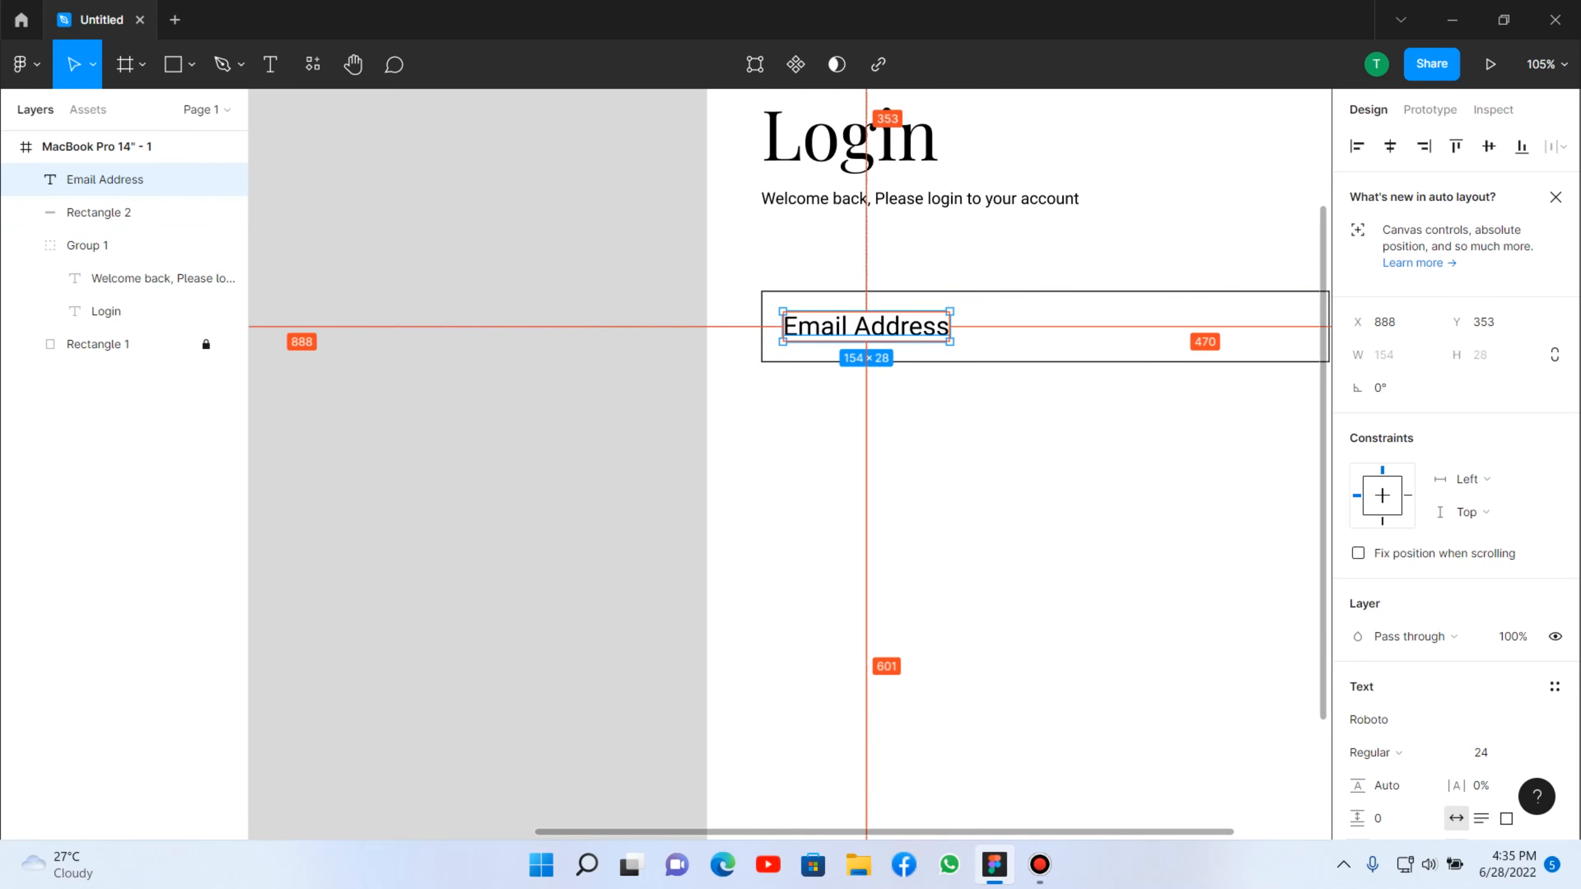
key("Escape")
scroll(924, 491, "down", 4)
left_click(919, 383)
key("Escape")
scroll(919, 385, "up", 3)
mouse_move(895, 460)
left_mouse_down()
mouse_move(895, 346)
mouse_move(895, 466)
left_mouse_up()
key("Delete")
Set the fill colour of the "Email Address" label to grey 676767.
left_click(869, 377)
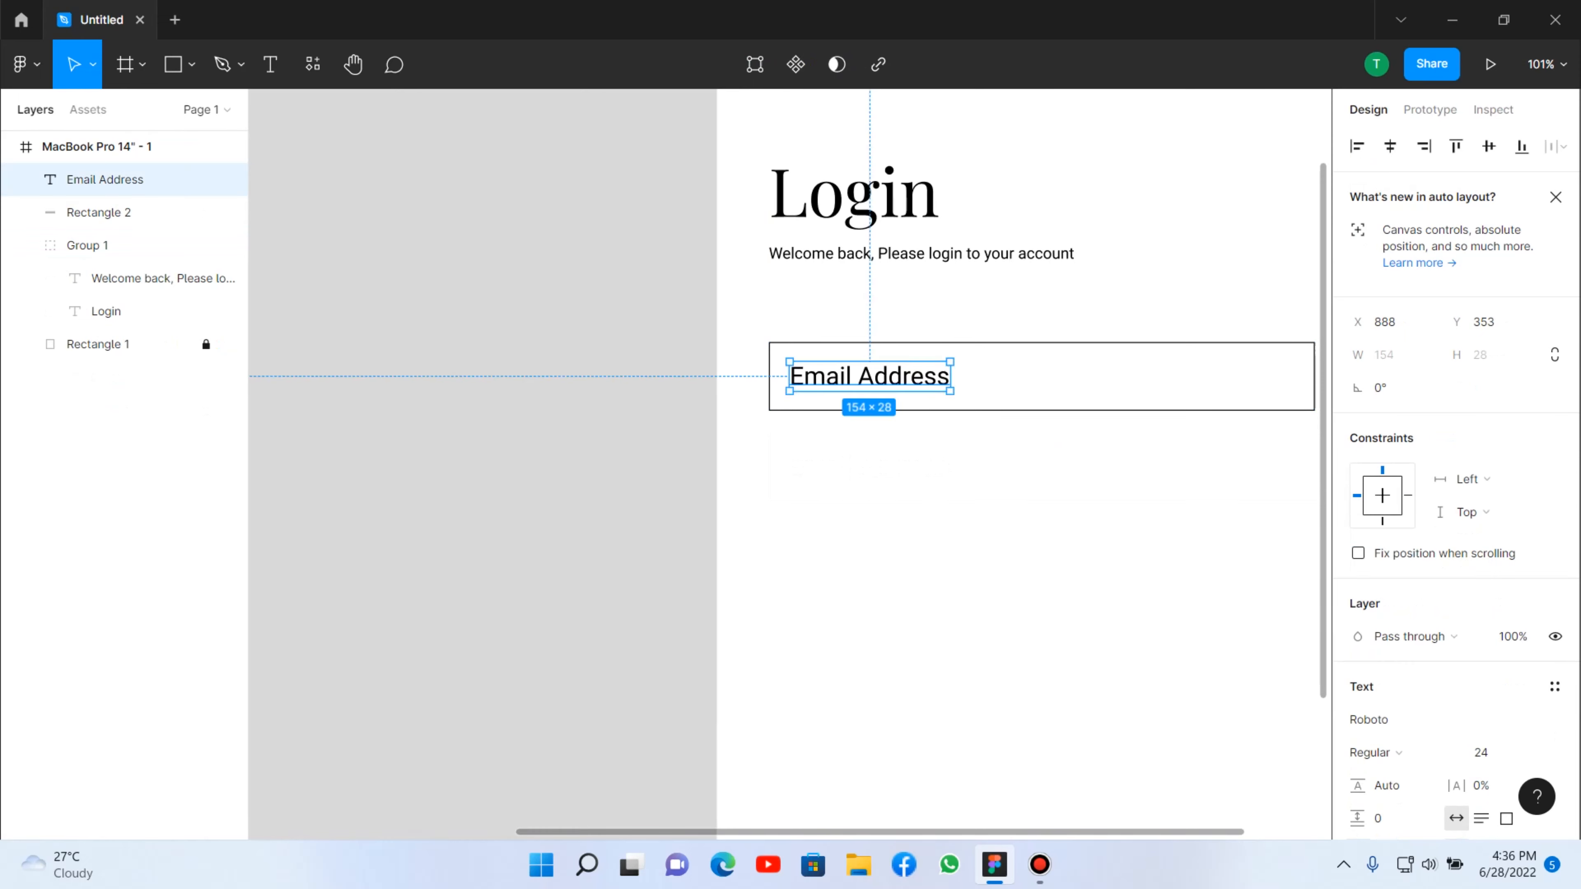
key("Return")
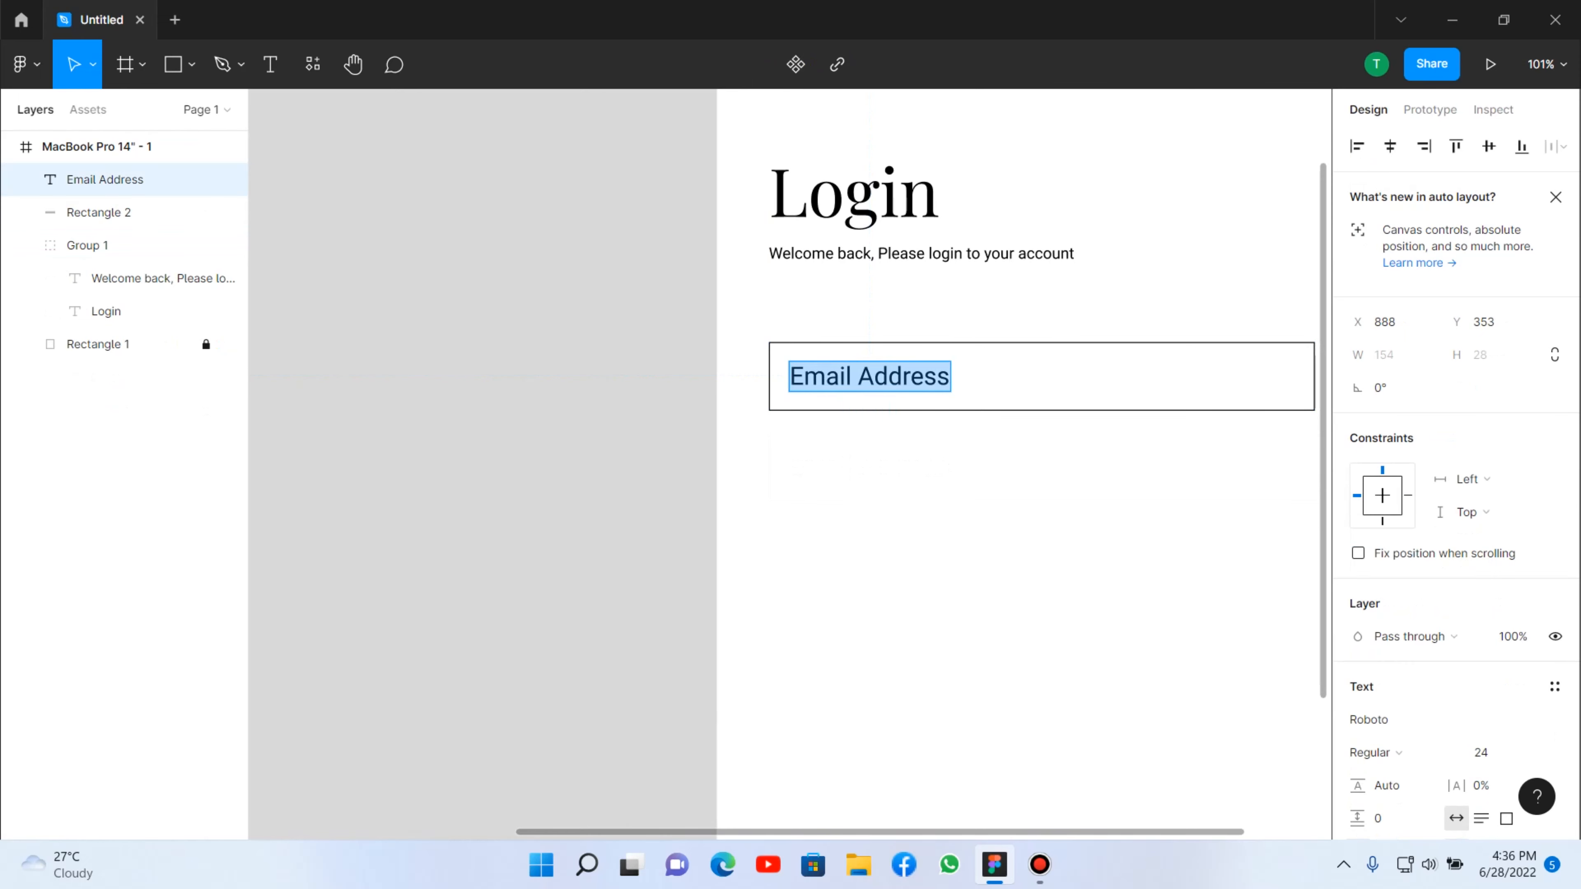
scroll(878, 373, "down", 3)
scroll(878, 280, "up", 1)
scroll(1457, 436, "down", 3)
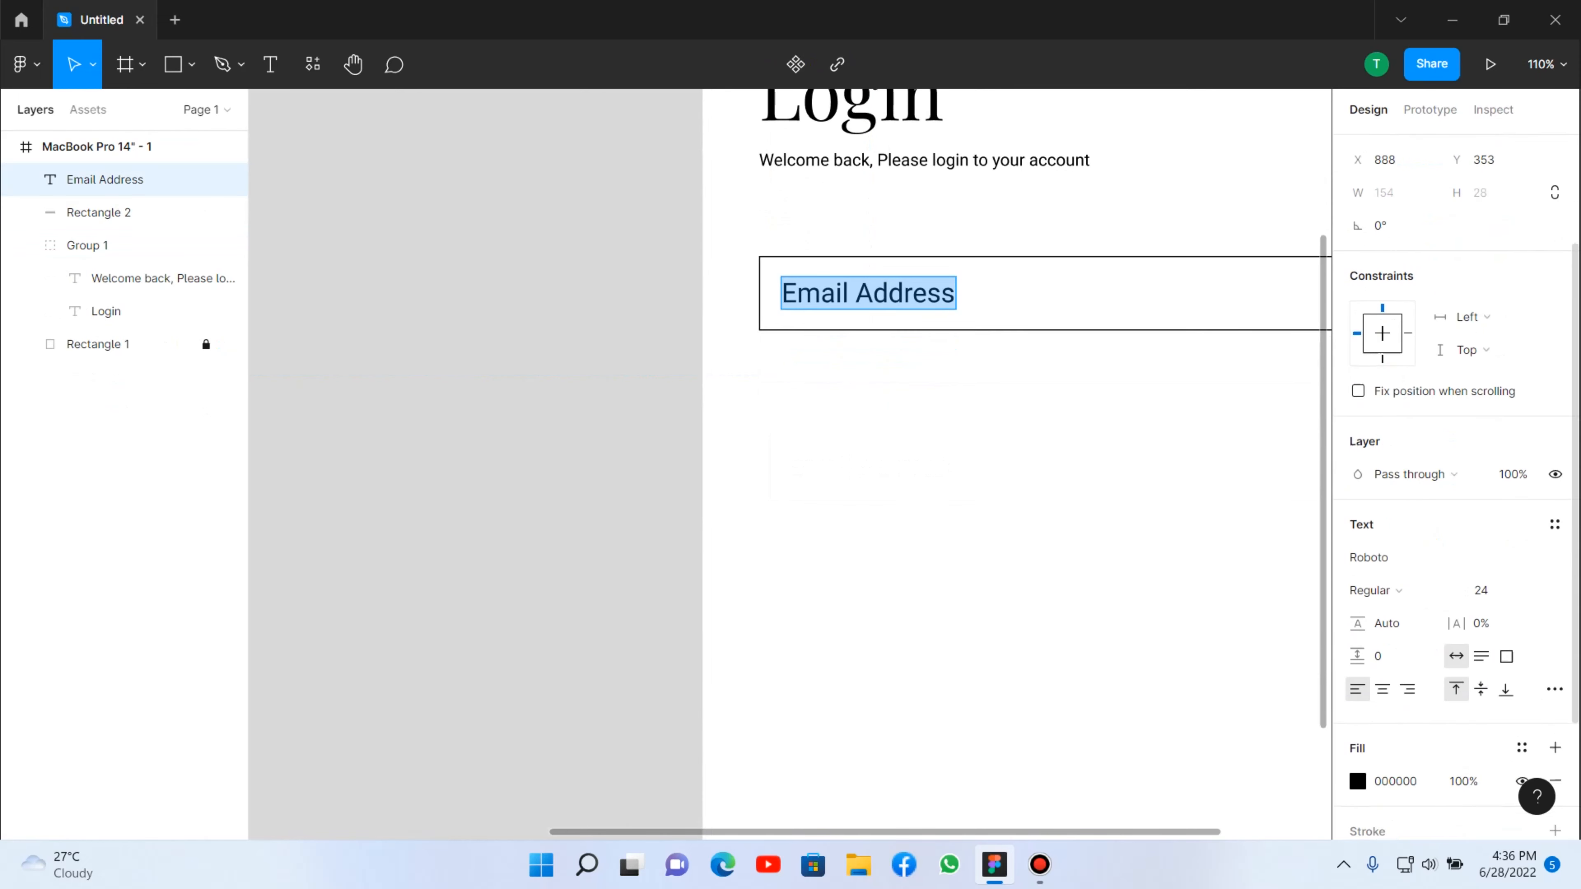
scroll(1457, 437, "down", 1)
key("Right")
key("ctrl+shift+Left")
key("ctrl+shift+Left")
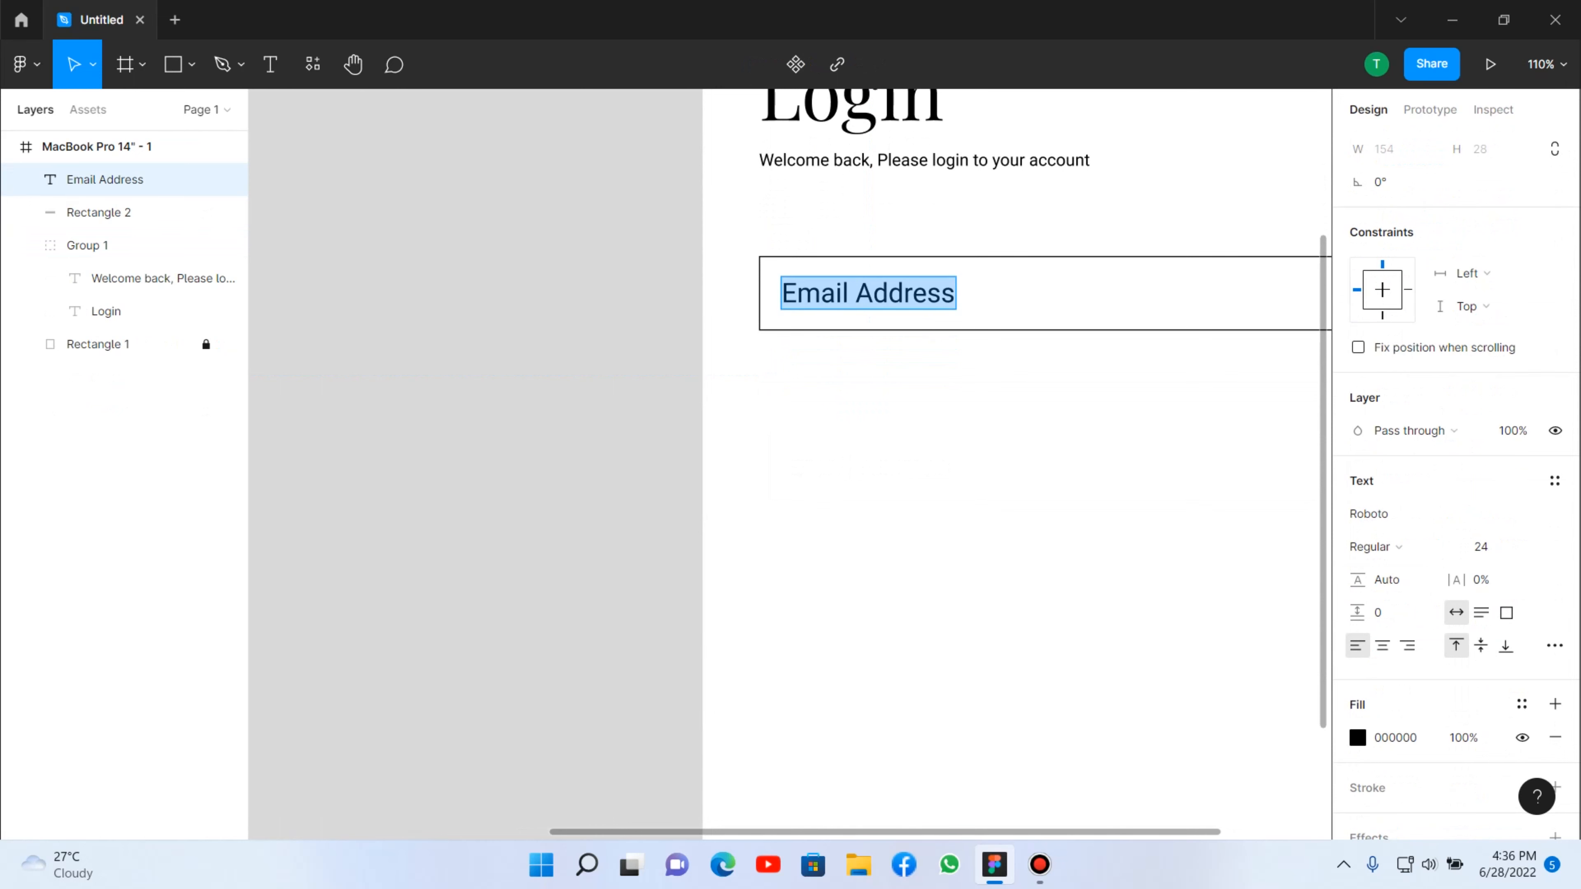
scroll(1457, 498, "down", 2)
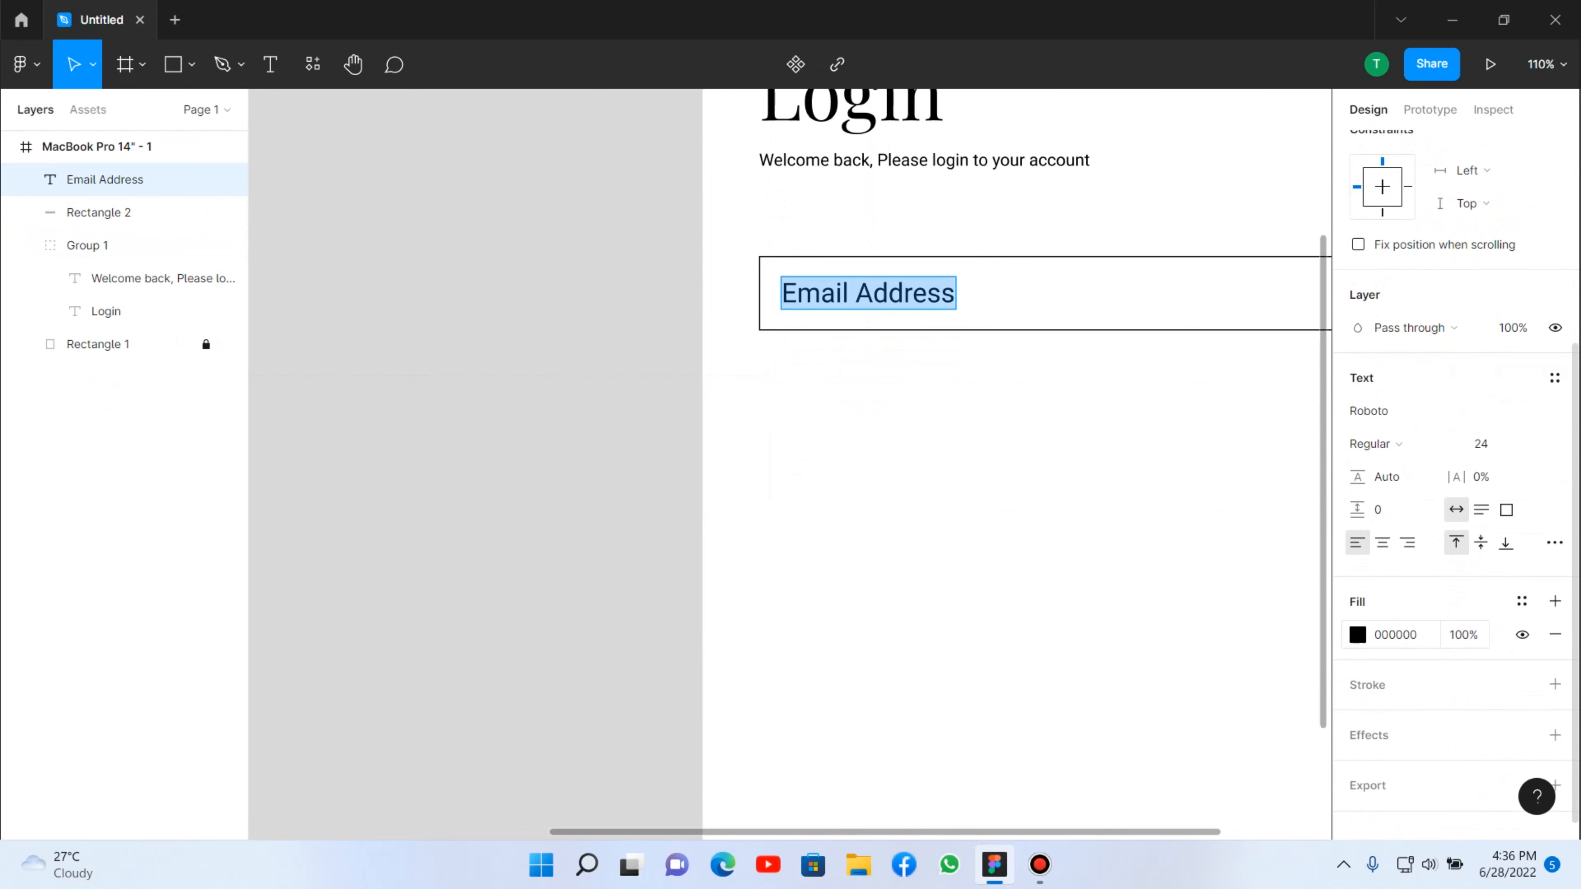
left_click(1357, 634)
left_click_drag(1087, 571, 1087, 472)
key("Escape")
key("Escape")
Group the "Email Address" label with its outlined rectangle.
left_click(124, 147)
key("shift+2")
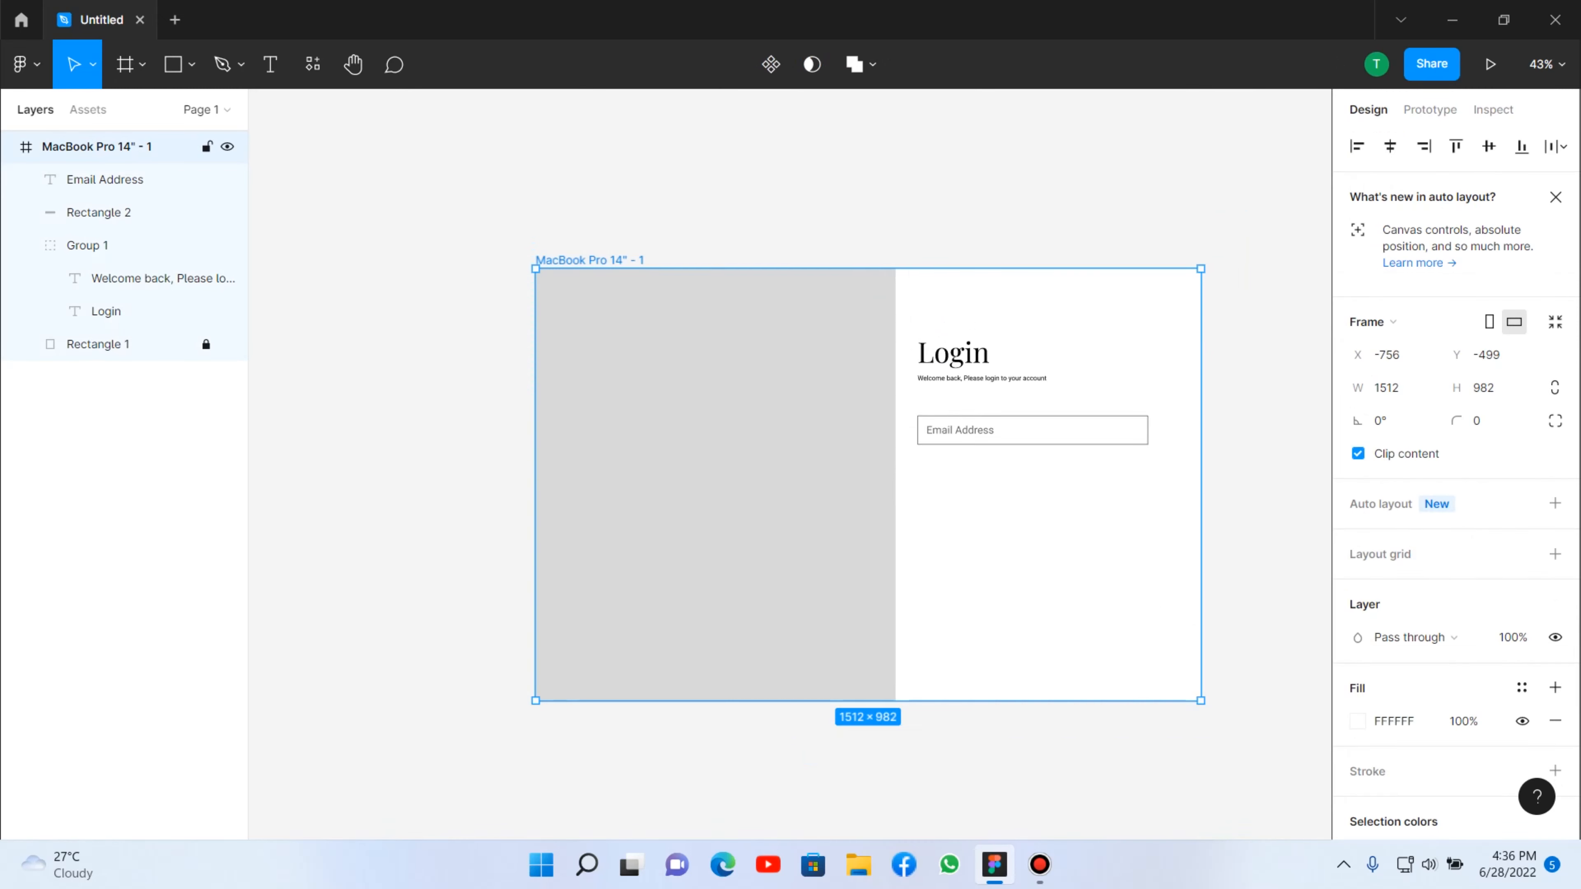
scroll(1099, 529, "up", 5)
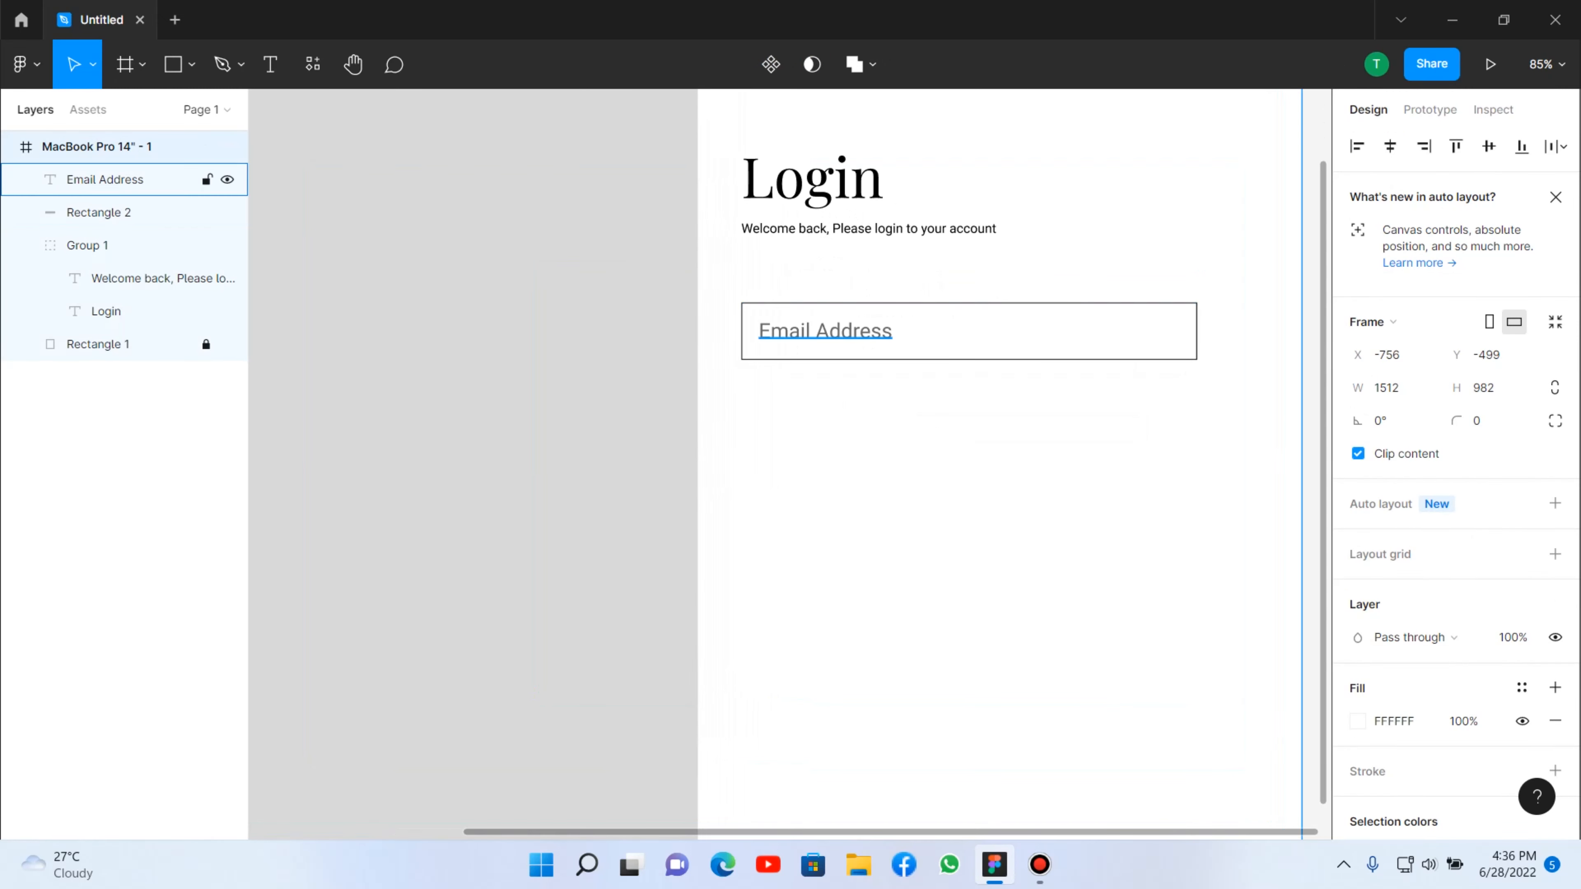
left_click(87, 245)
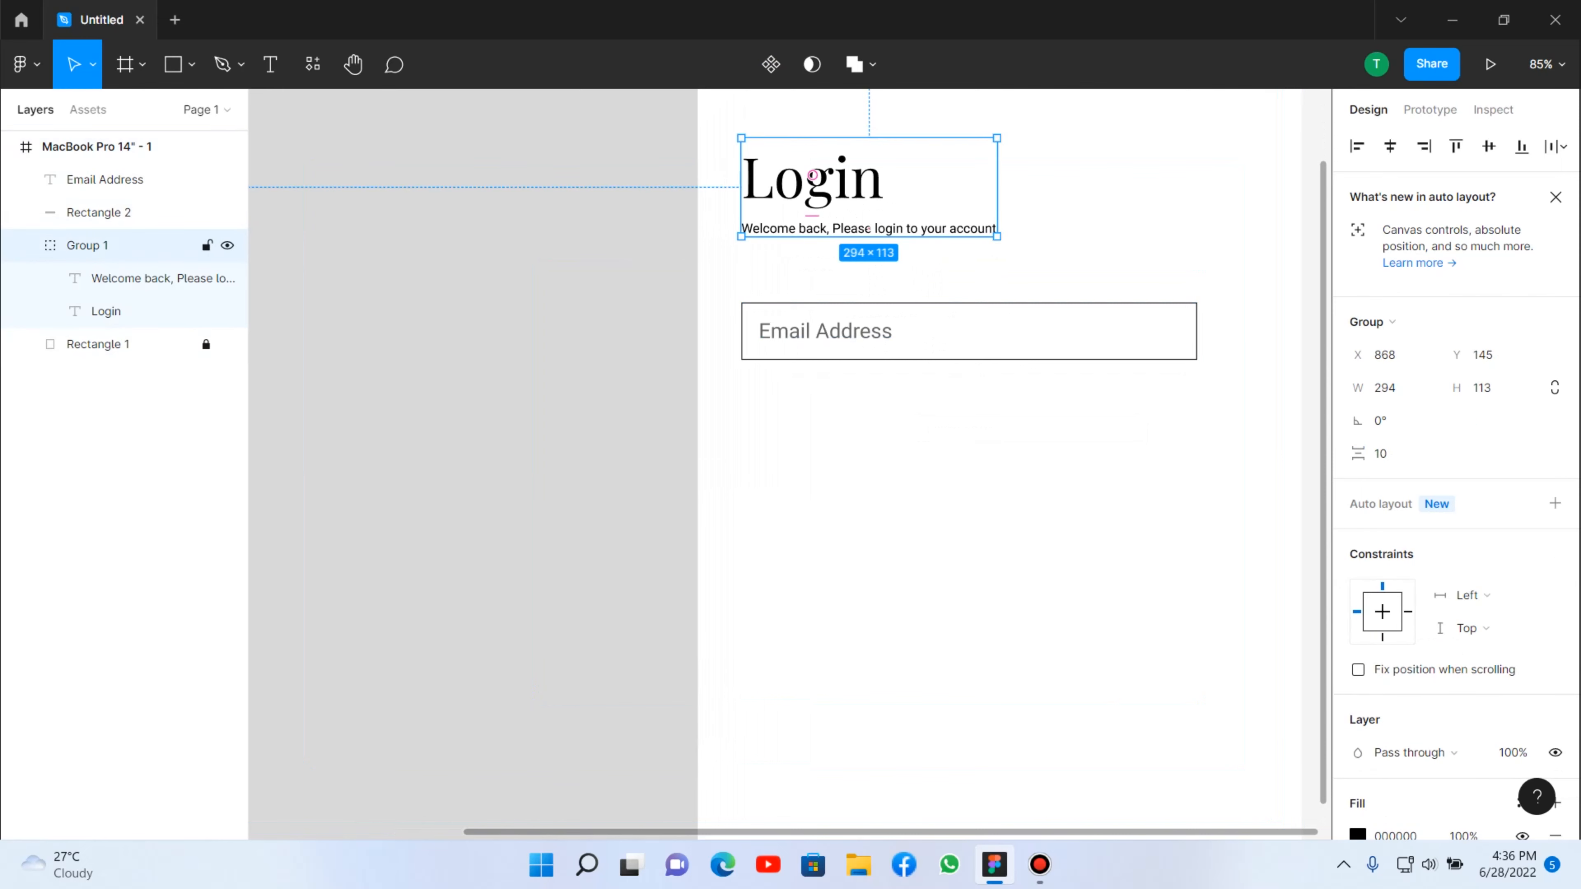
key("Escape")
scroll(813, 175, "up", 3)
left_click_drag(788, 400, 786, 258)
key("ctrl+g")
key("Escape")
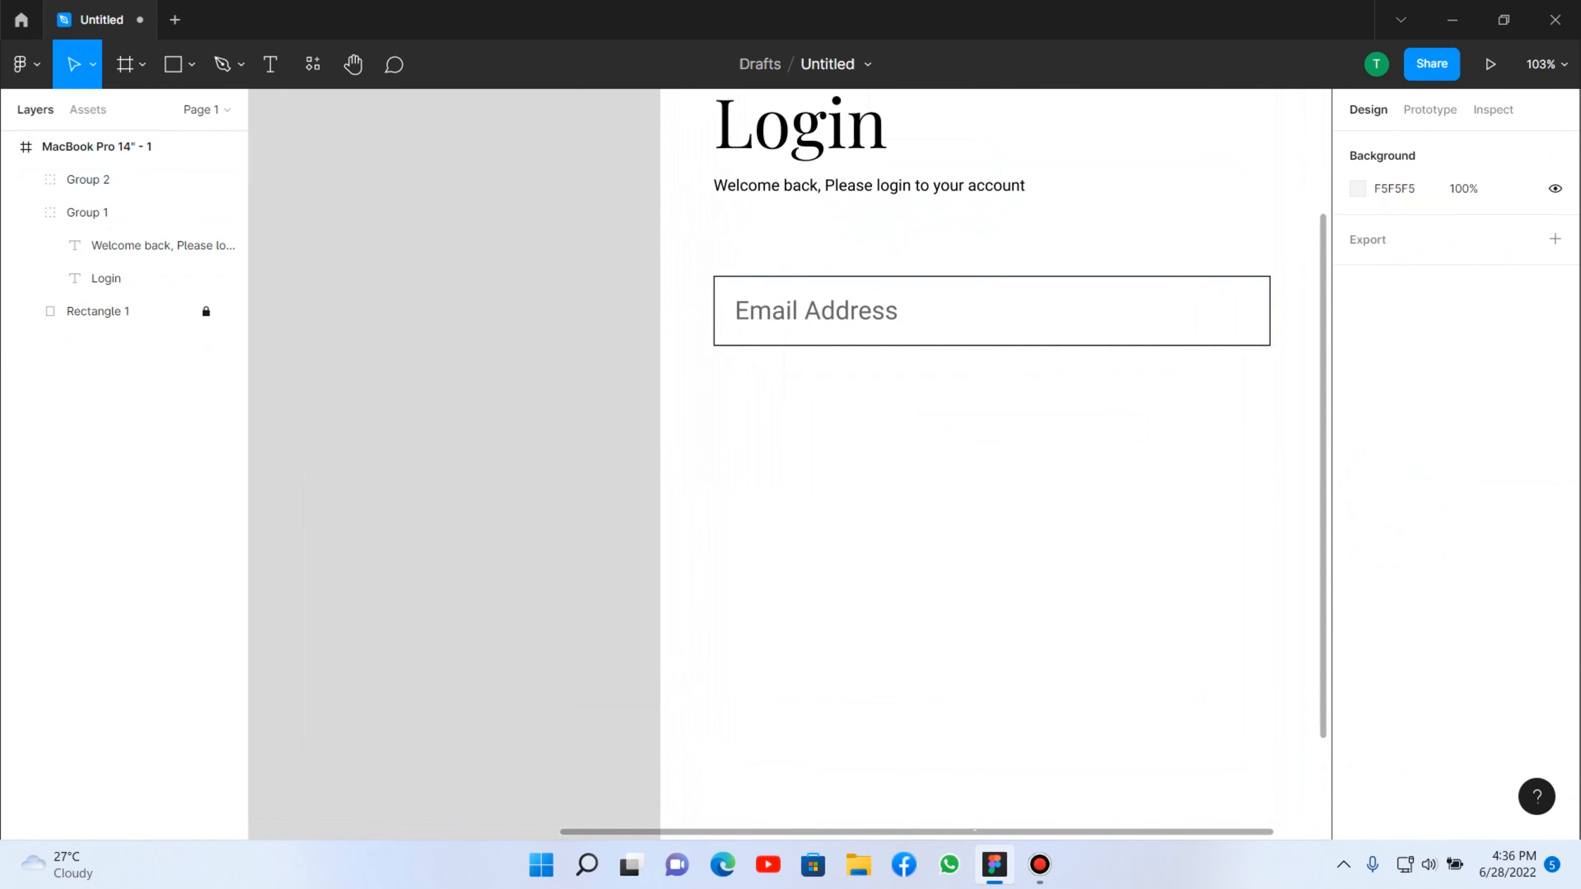
Duplicate the email field group below itself at X 868, Y 443, and change the copy's label to "Password".
left_click_drag(809, 311, 810, 427)
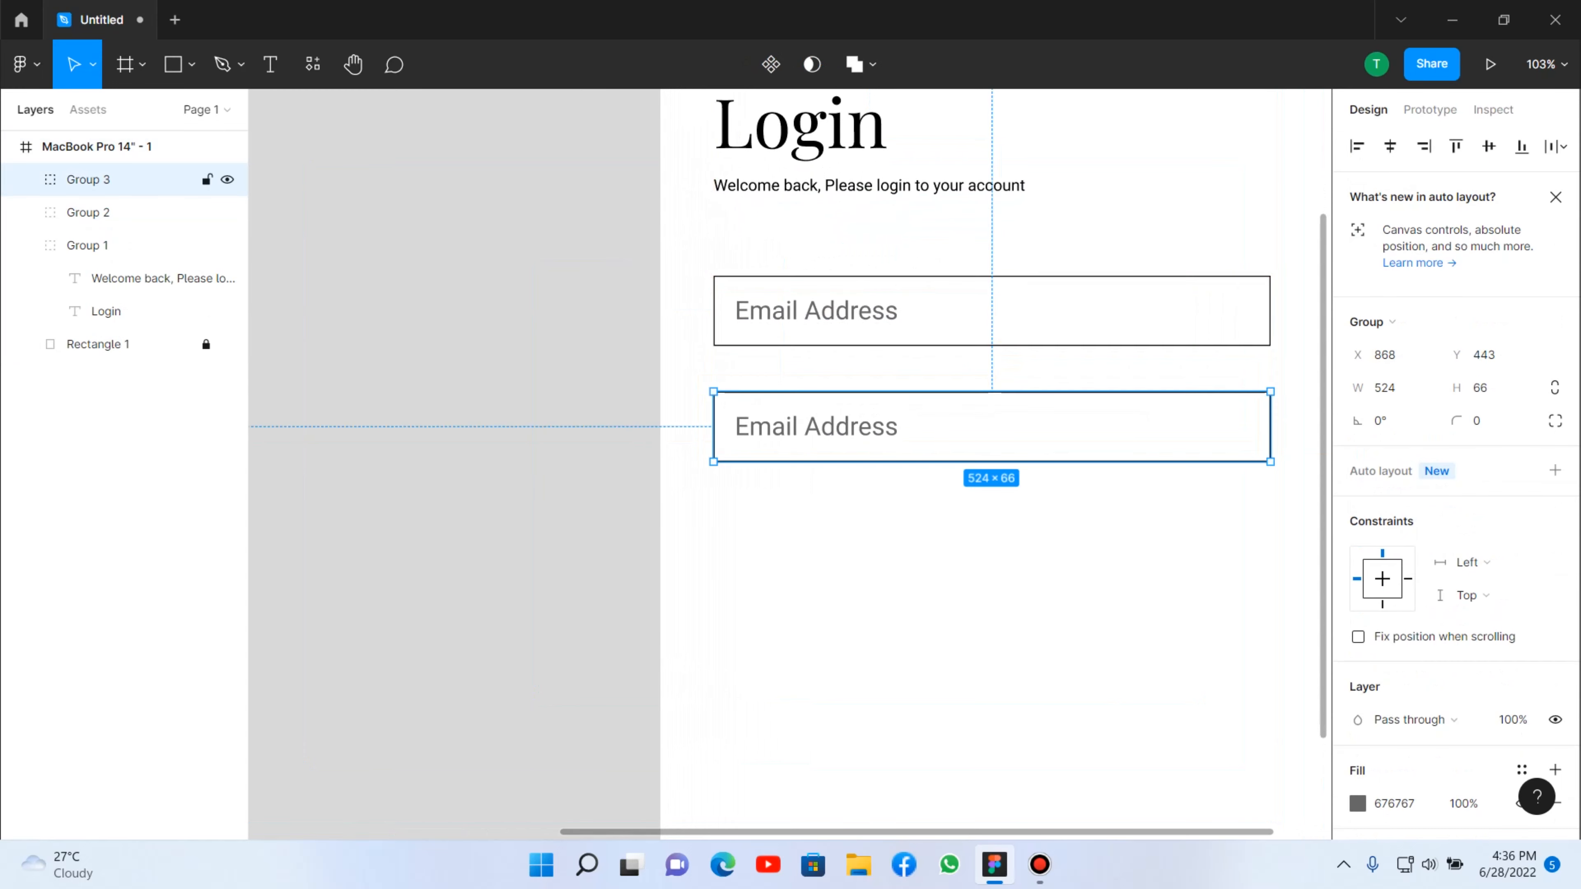
double_click(816, 426)
key("Return")
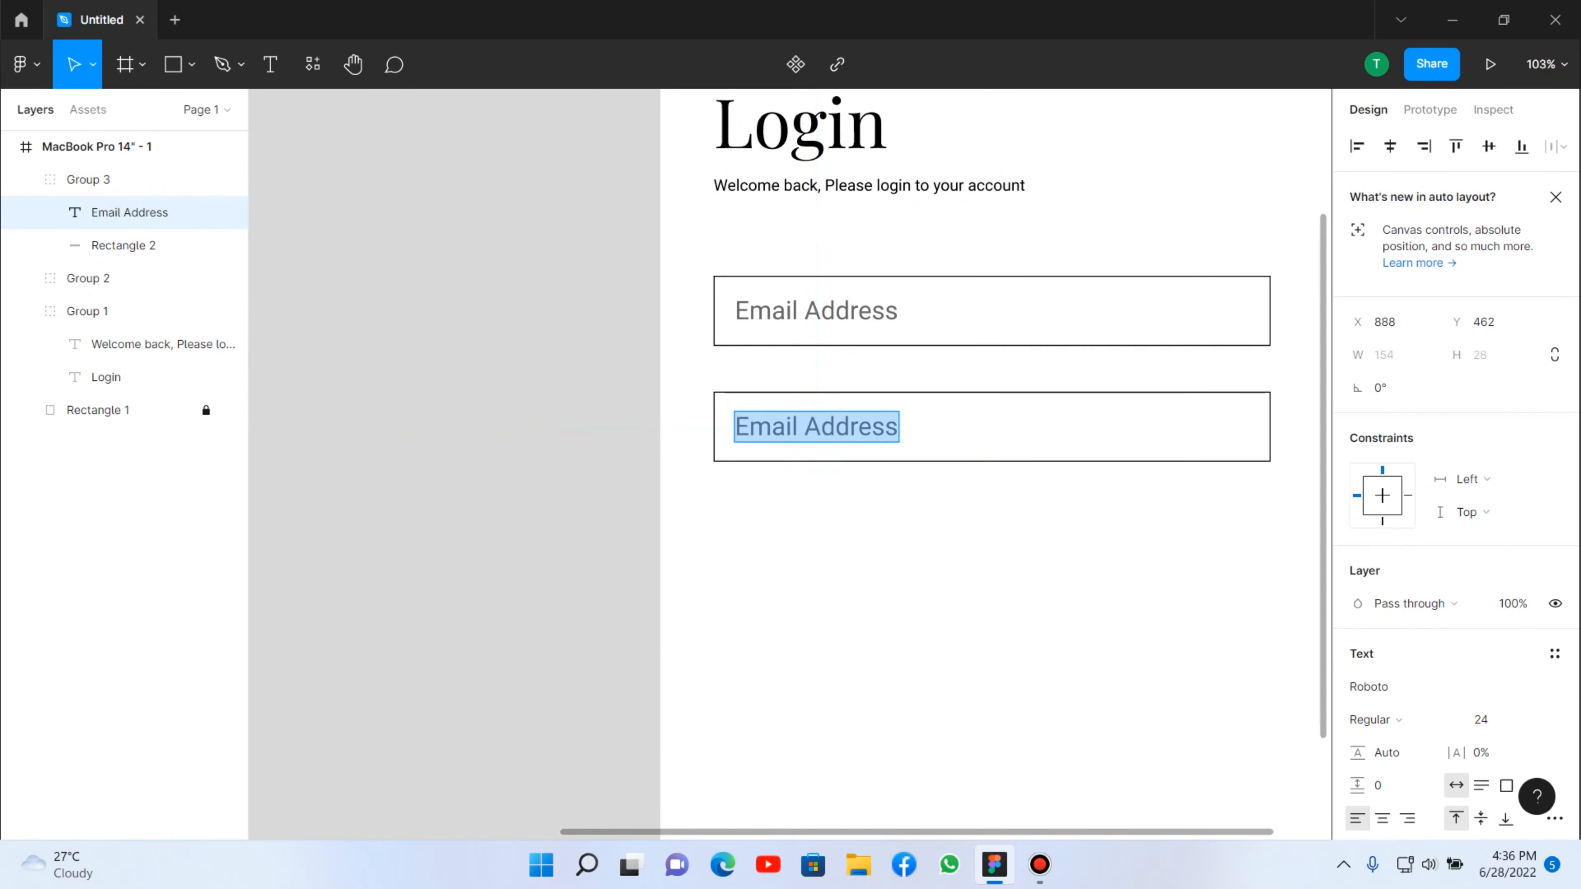
type("Pa")
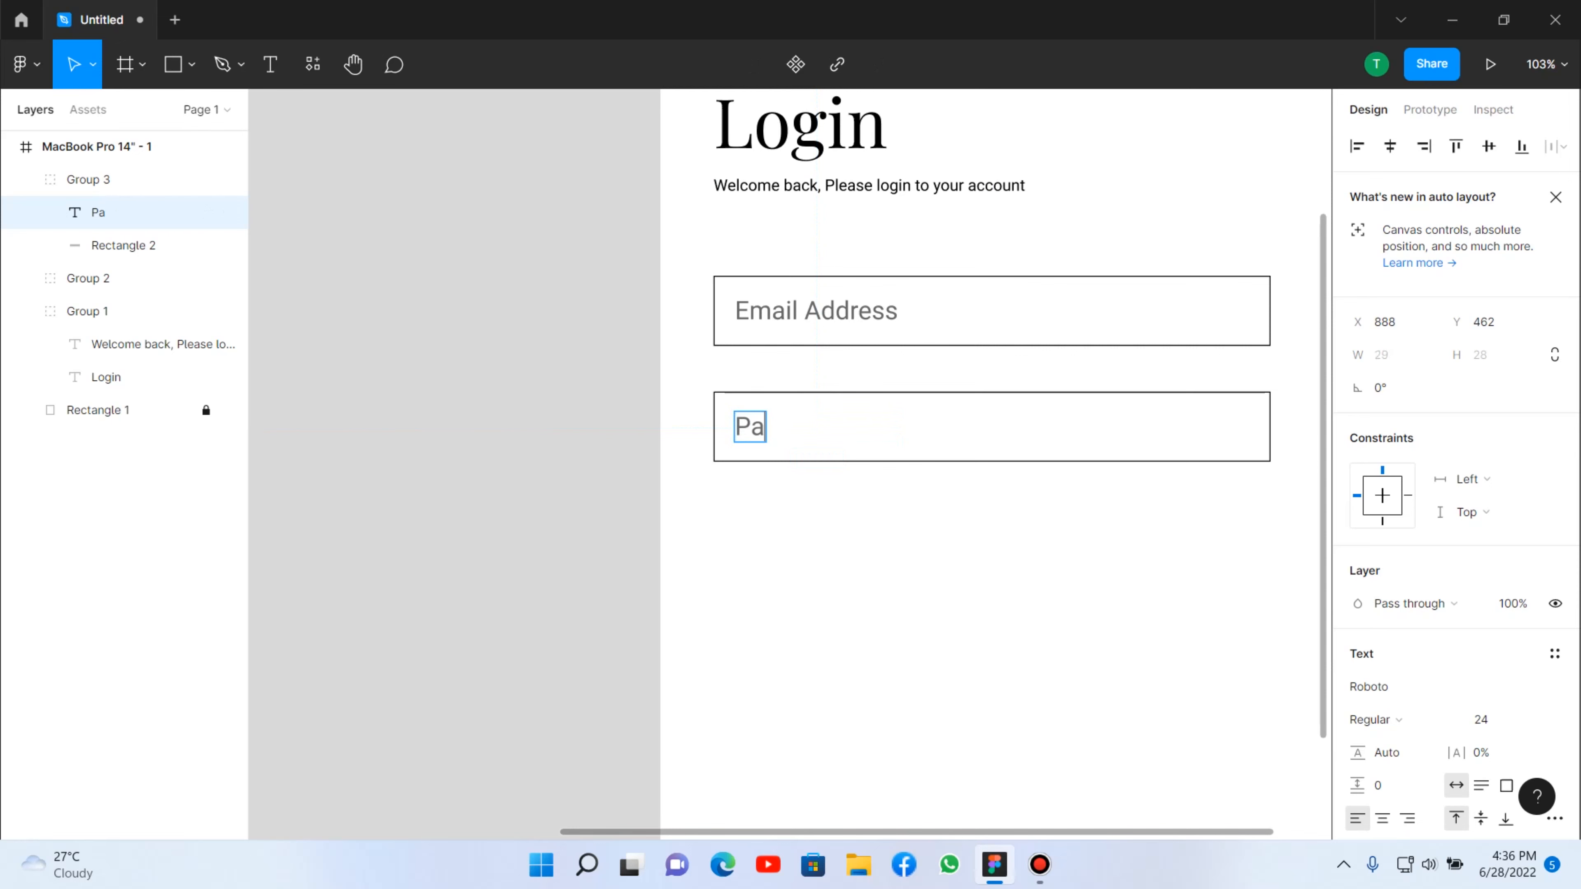
type("ssword")
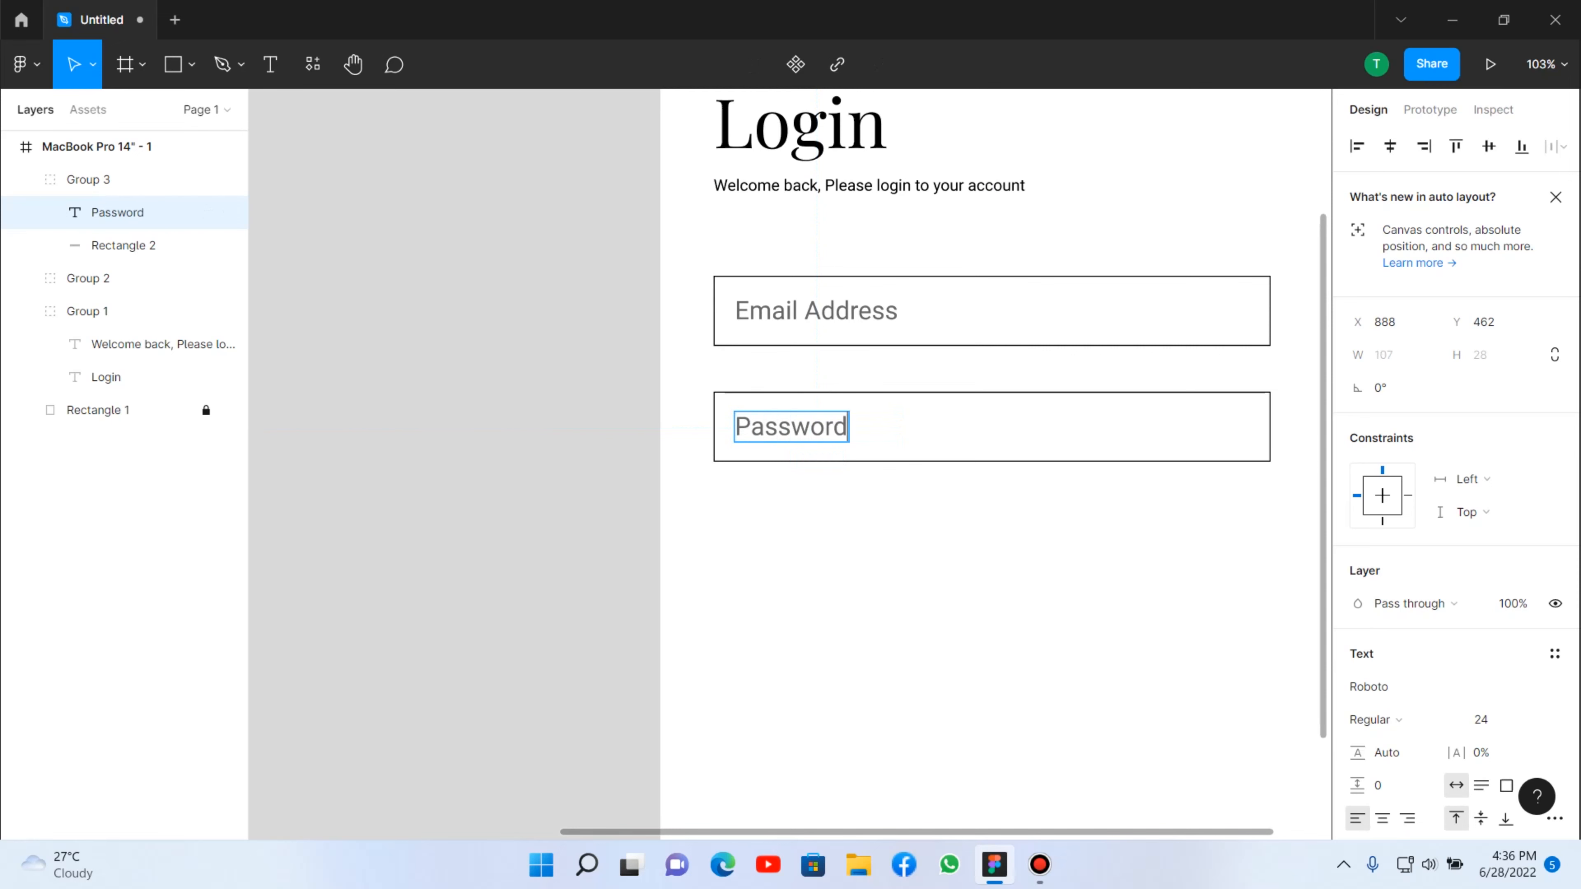
key("Escape")
key("Escape")
Move the email field group up to Y 318, leaving a 60 px gap below the heading group.
scroll(1009, 751, "down", 4)
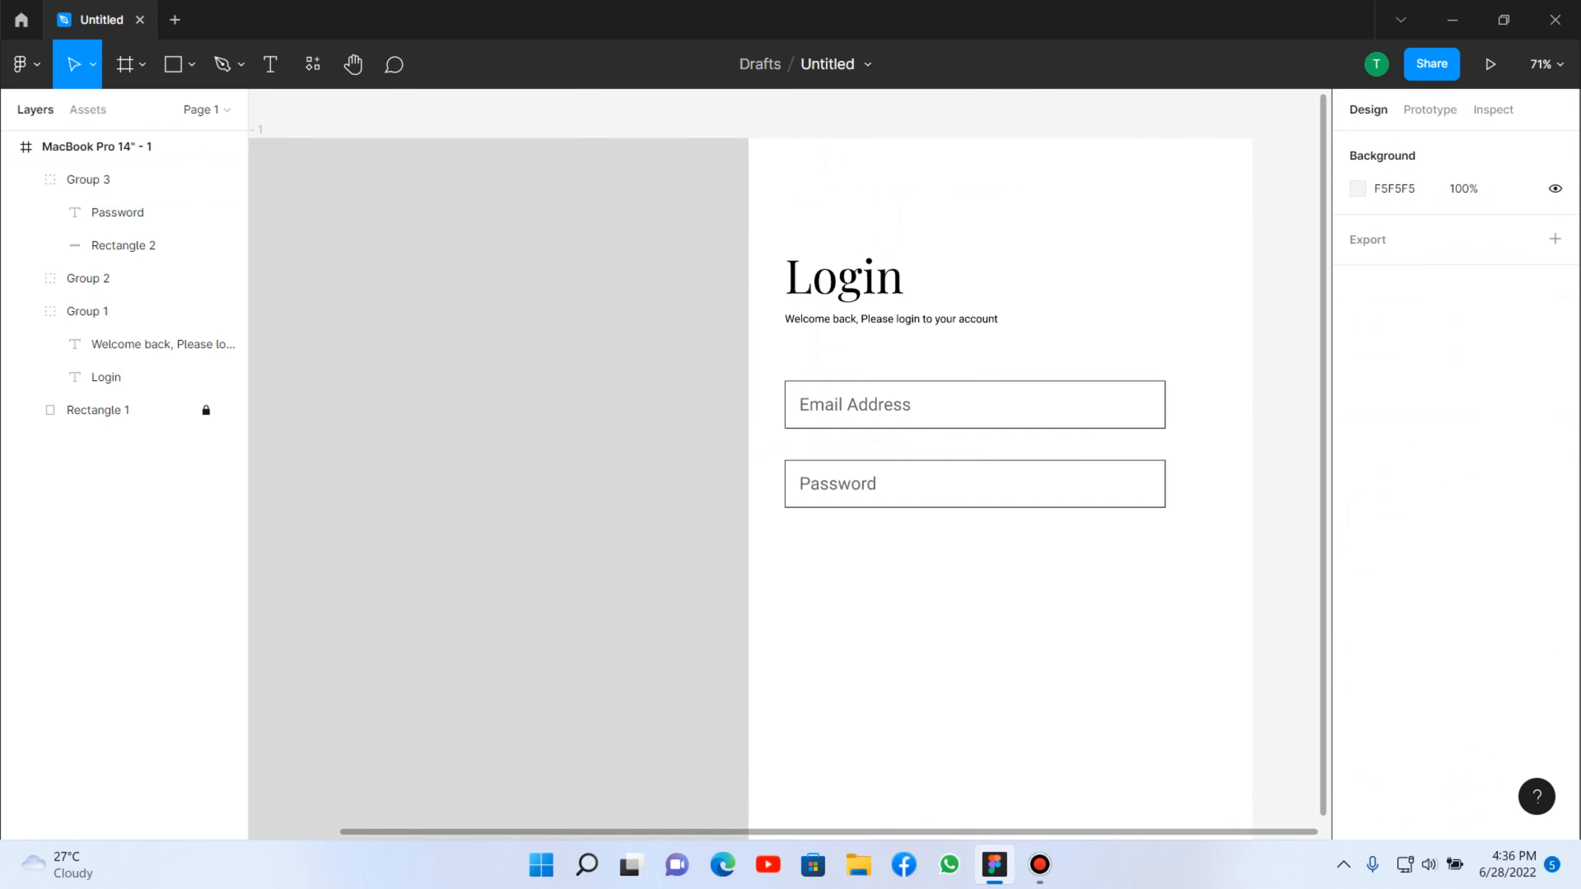
scroll(971, 498, "up", 2)
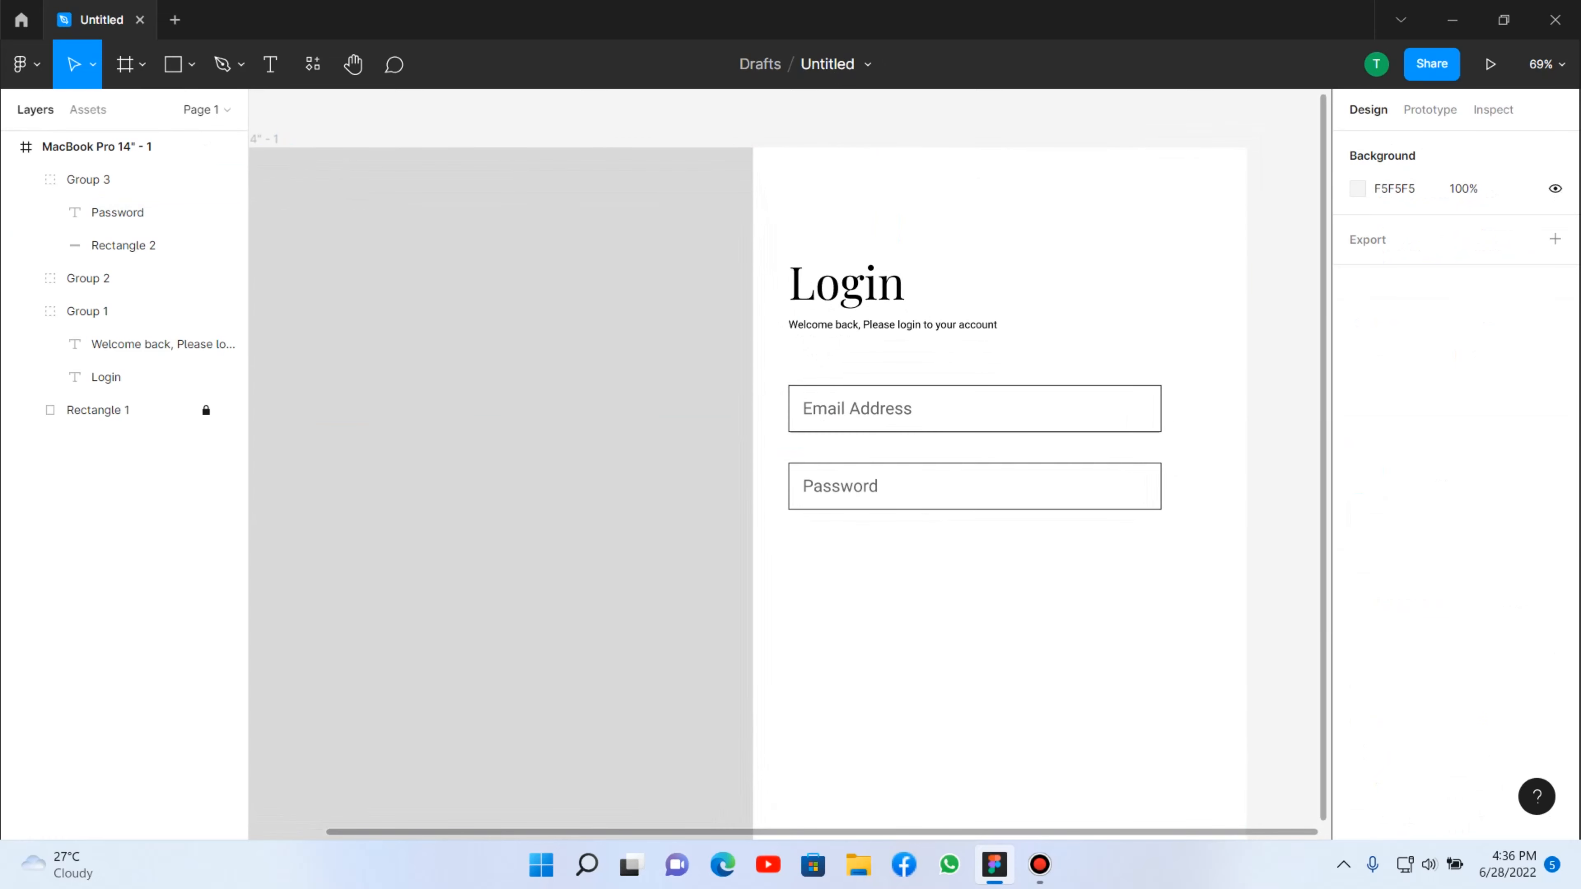
scroll(872, 486, "up", 2)
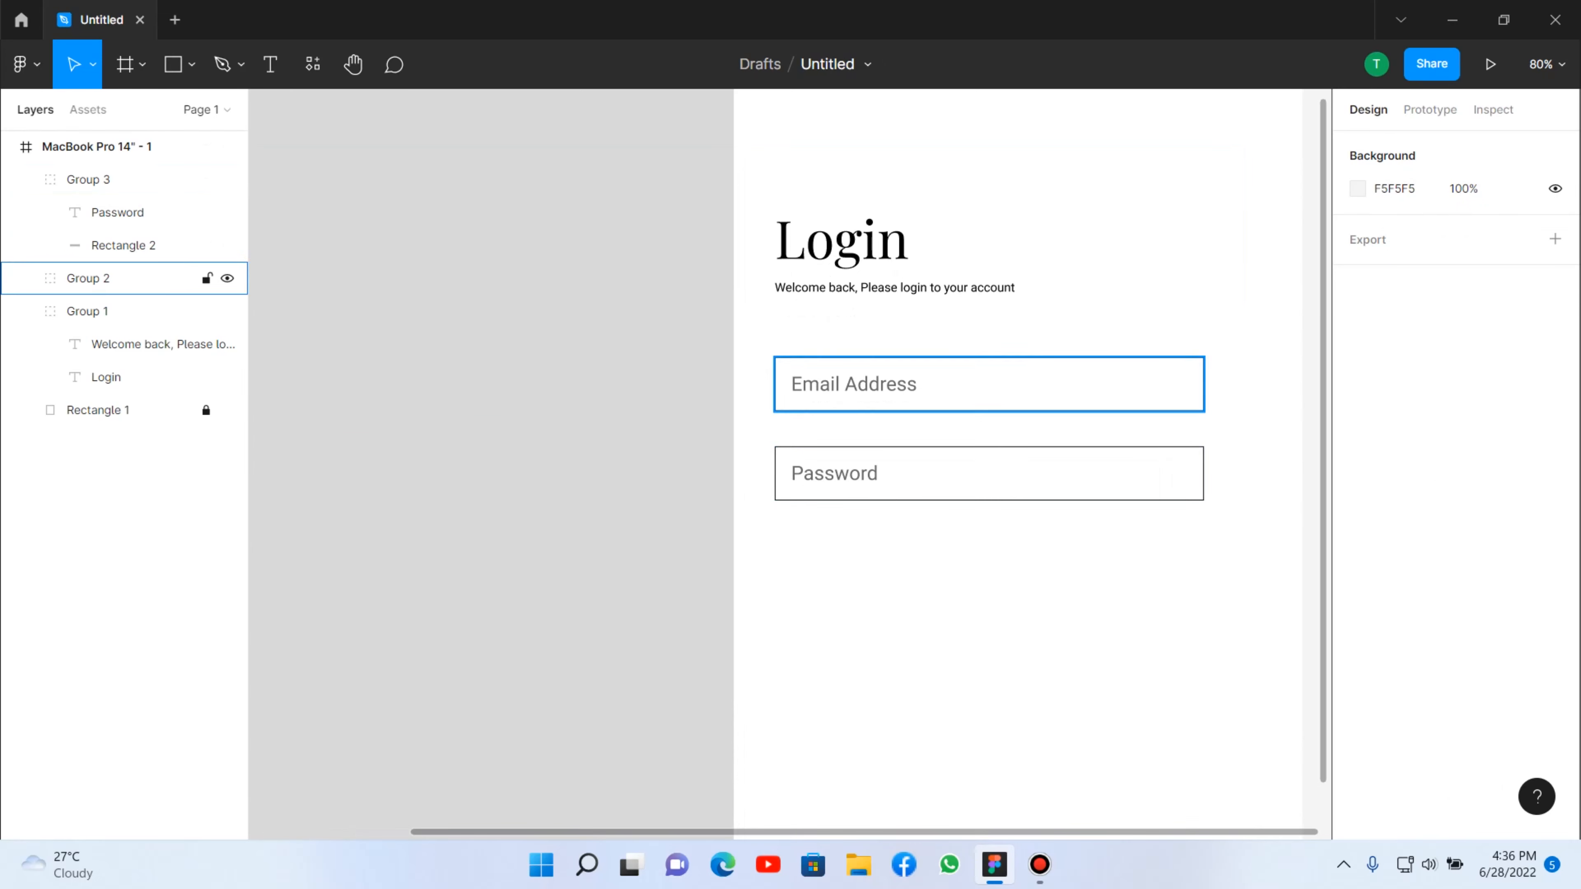
scroll(990, 399, "up", 1)
left_click(990, 412)
key("alt")
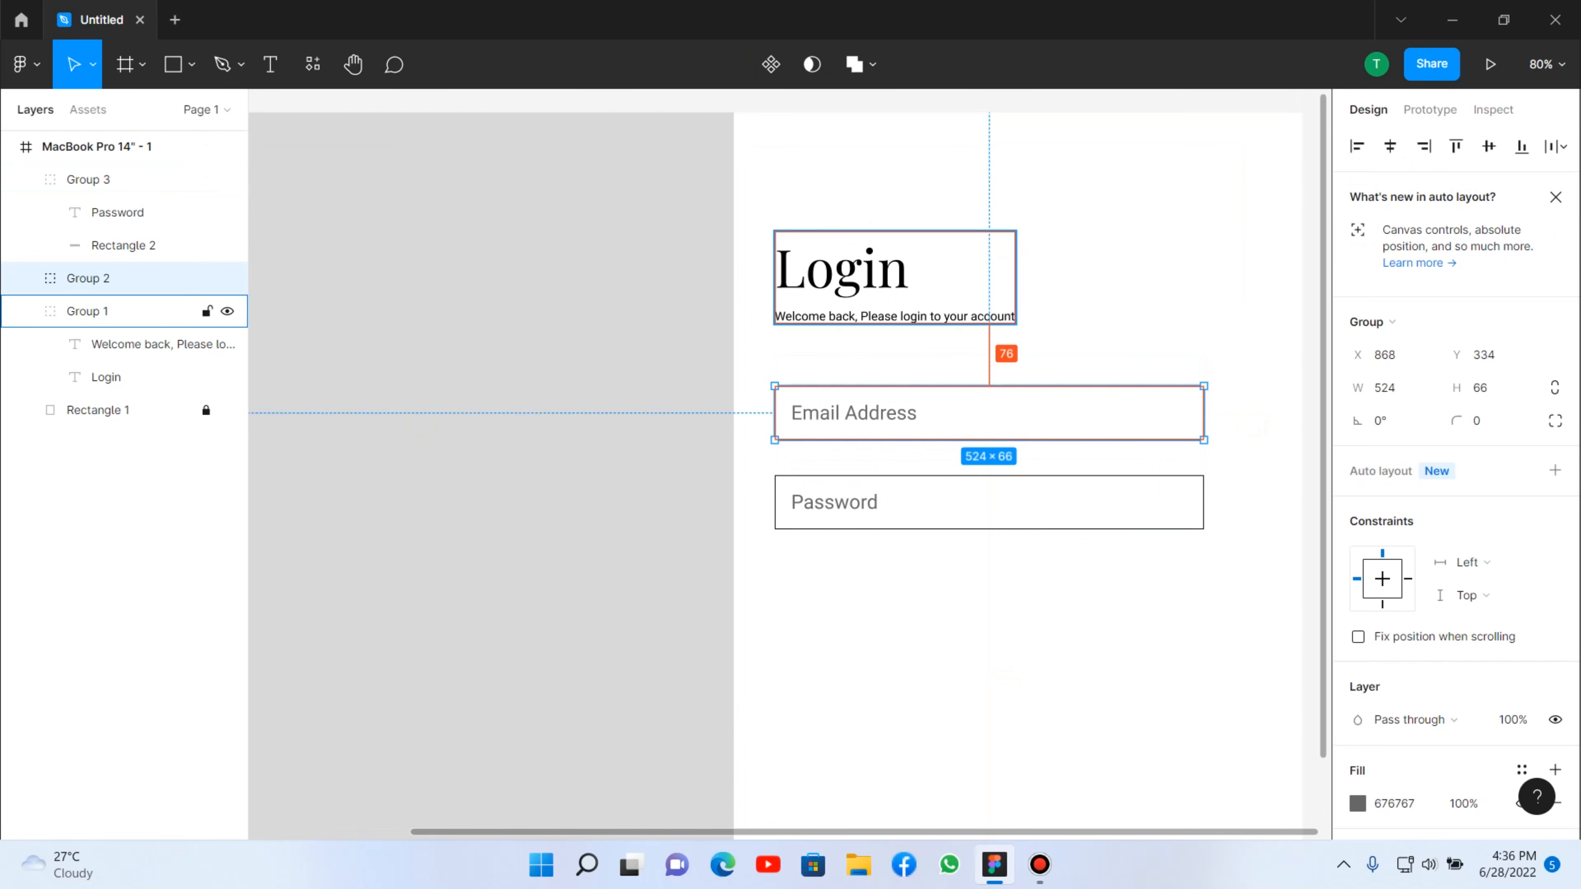
left_click_drag(990, 412, 990, 401)
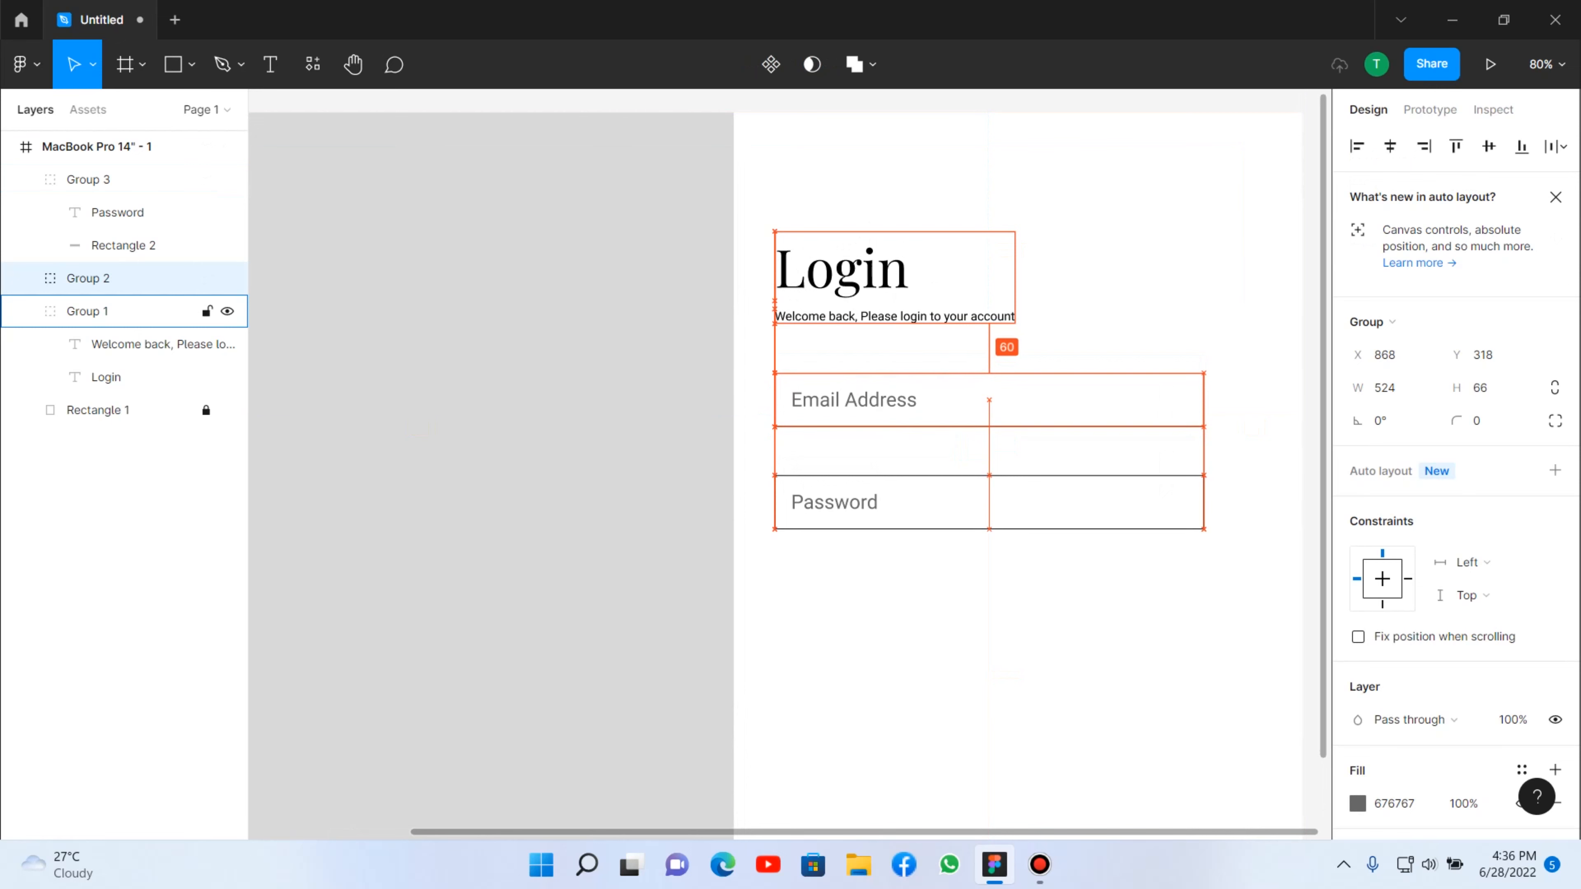
key("Escape")
scroll(918, 682, "down", 3)
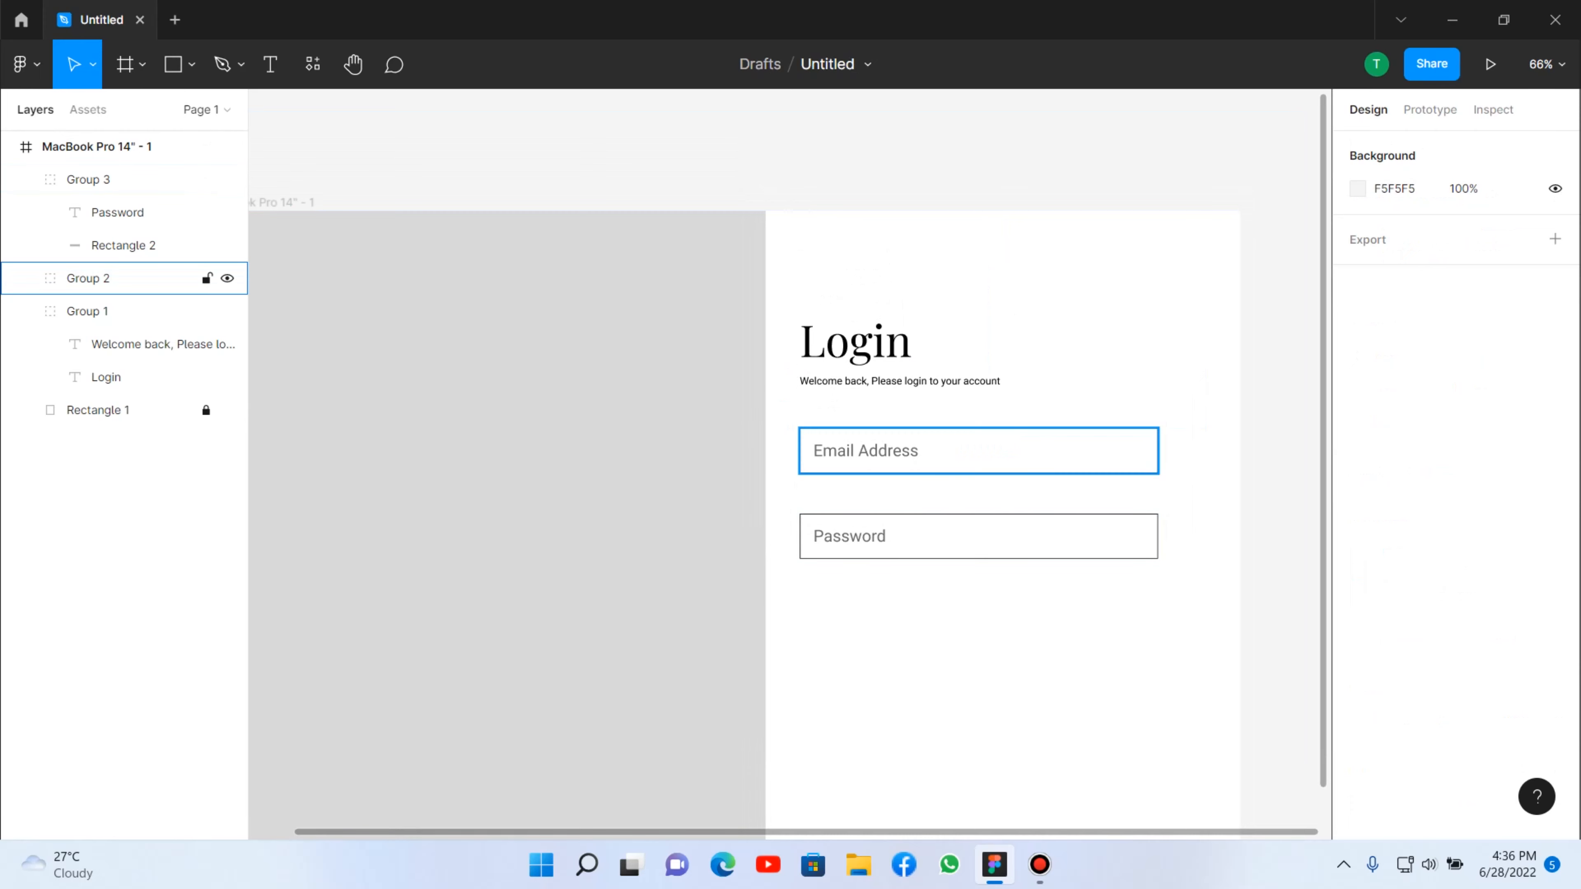
Move the email field group down to Y 338, leaving an 80 px gap below the heading group.
left_click(88, 278)
key("Down")
key("Down")
key("Down")
key("Down")
key("Down")
key("Down")
key("Down")
key("Down")
key("Down")
key("Down")
key("Down")
key("Down")
key("Down")
key("Down")
key("Down")
key("Down")
key("Down")
key("Down")
key("Down")
key("Down")
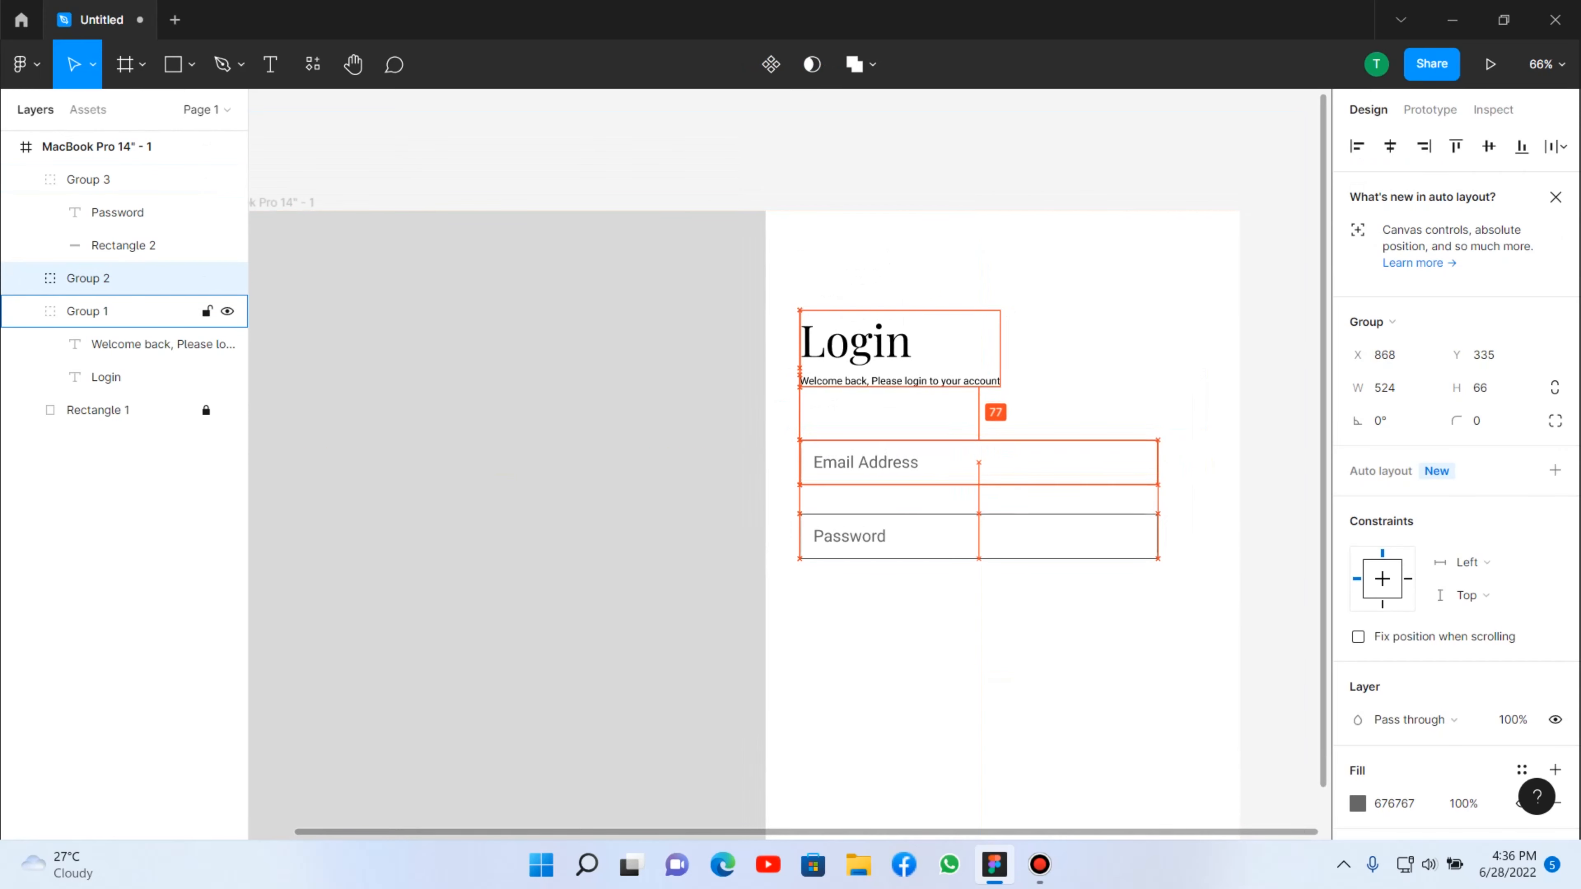
key("Down")
key("Down")
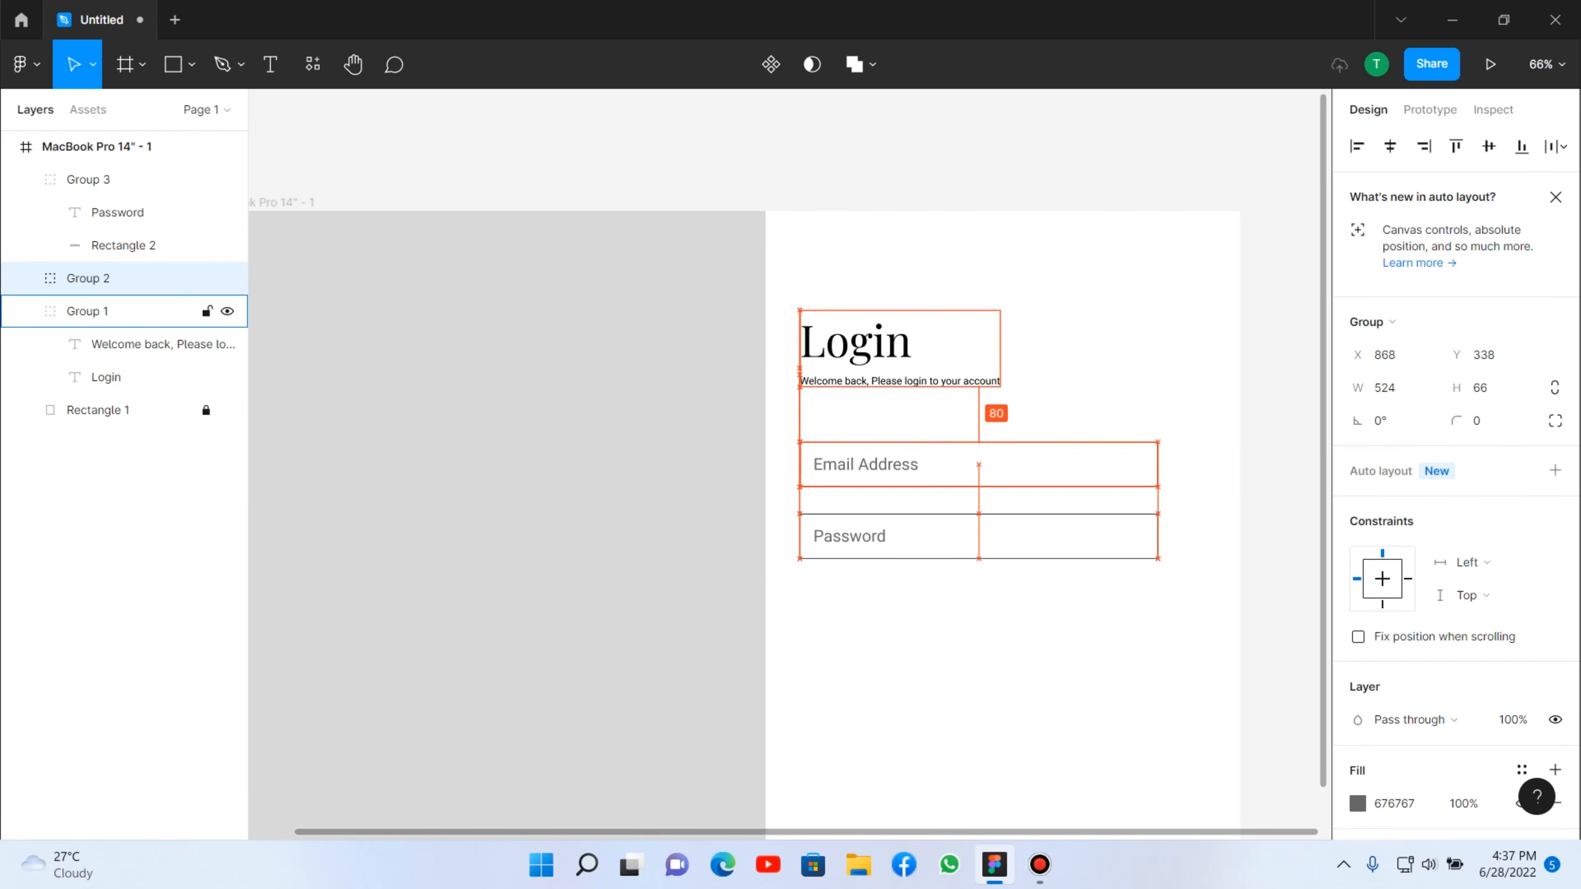
key("Escape")
Nudge the Password field group slightly down to widen its gap below the email field.
scroll(873, 619, "up", 3)
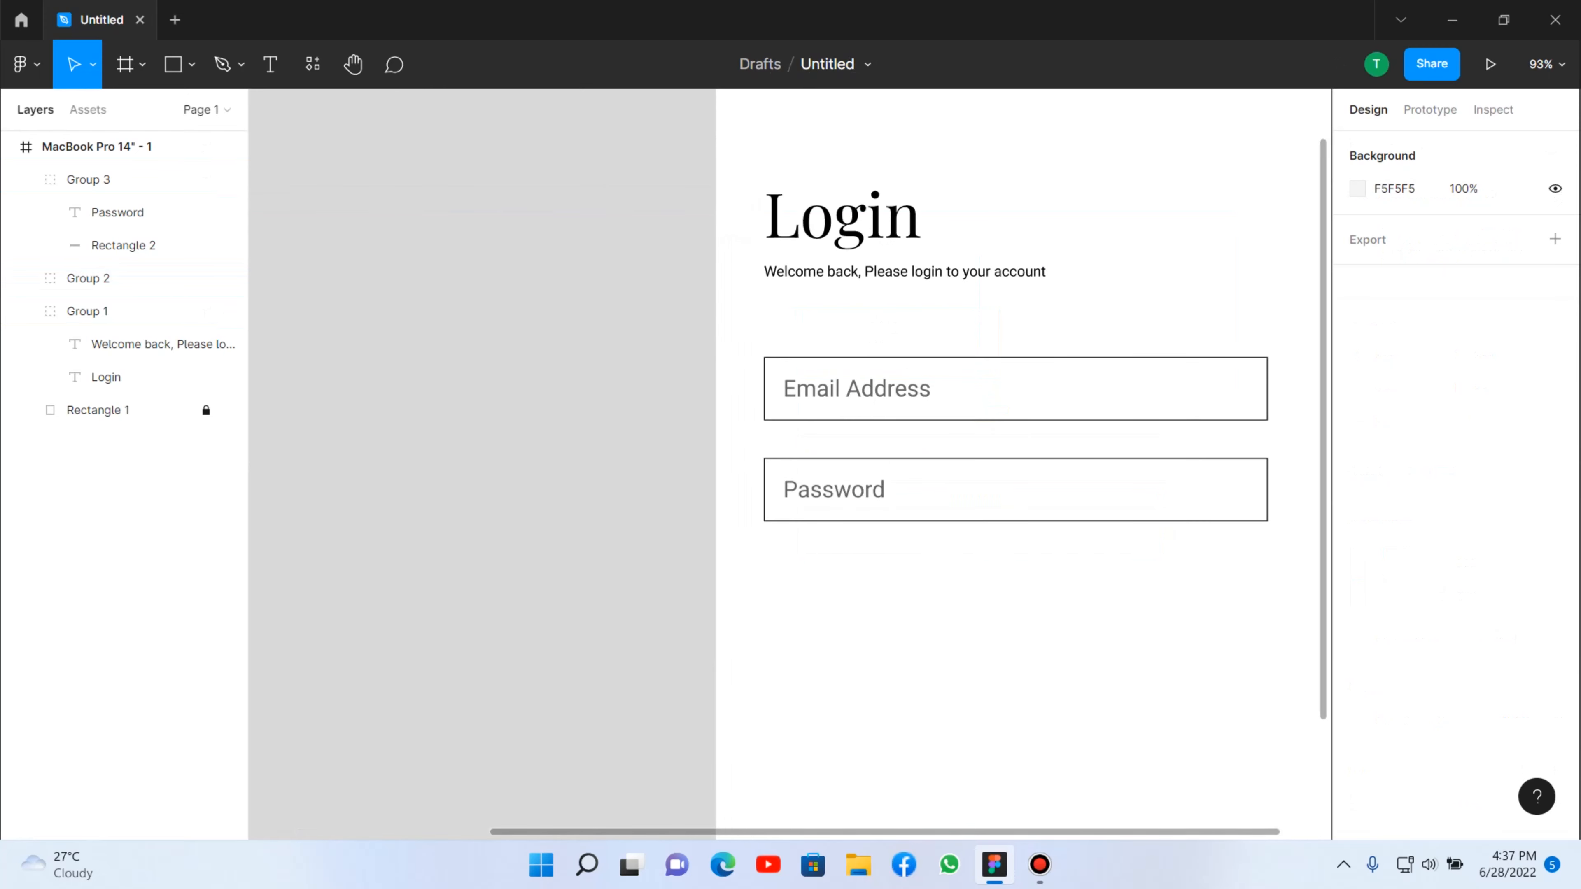
left_click(1016, 489)
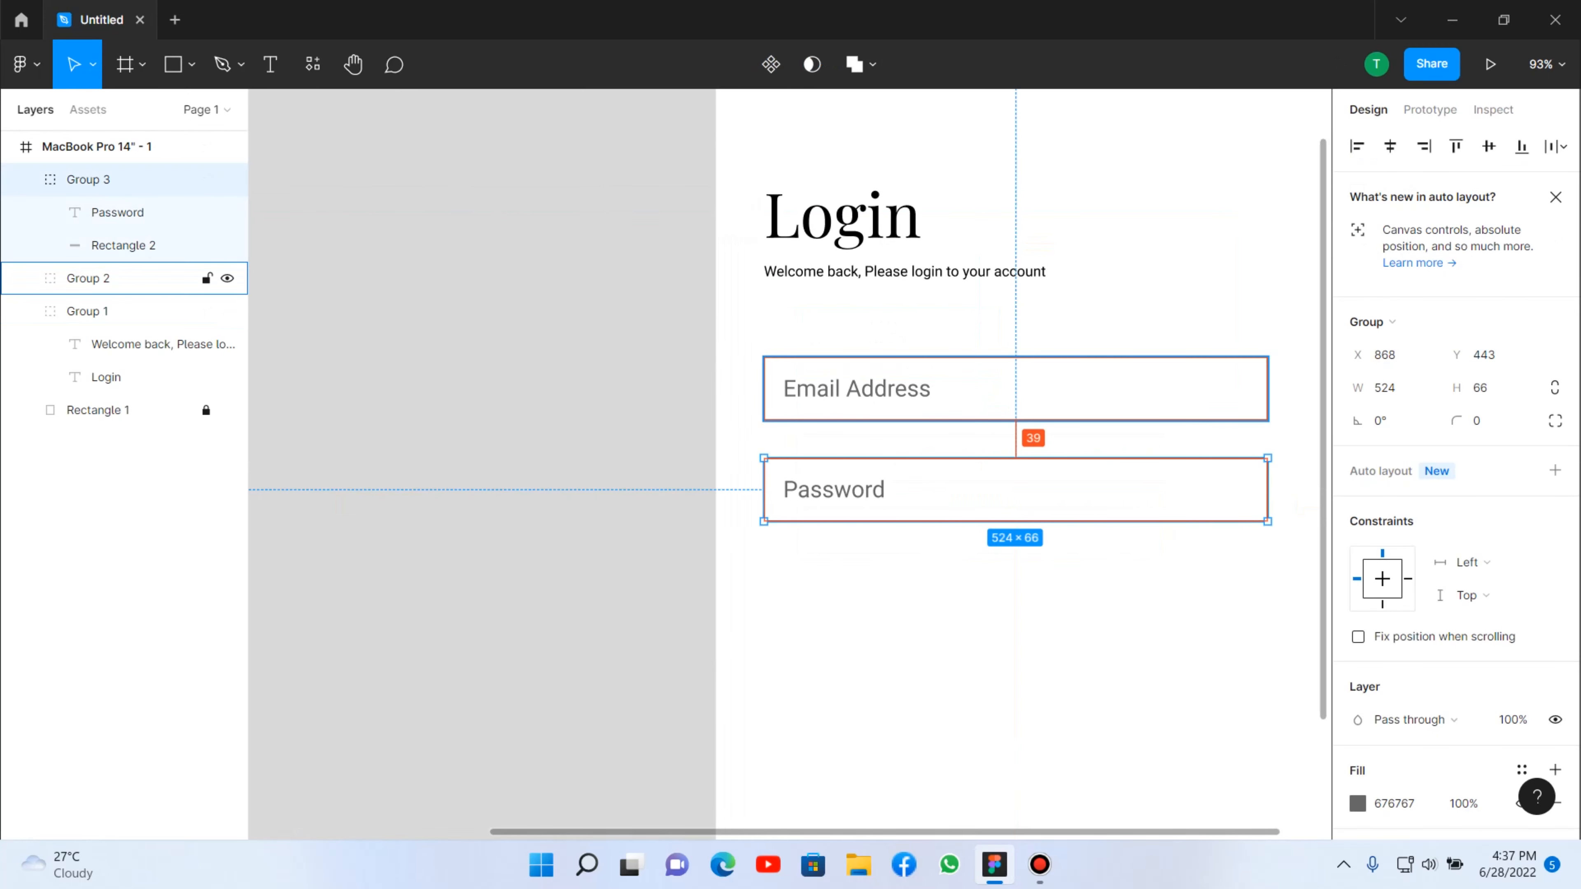
key("Escape")
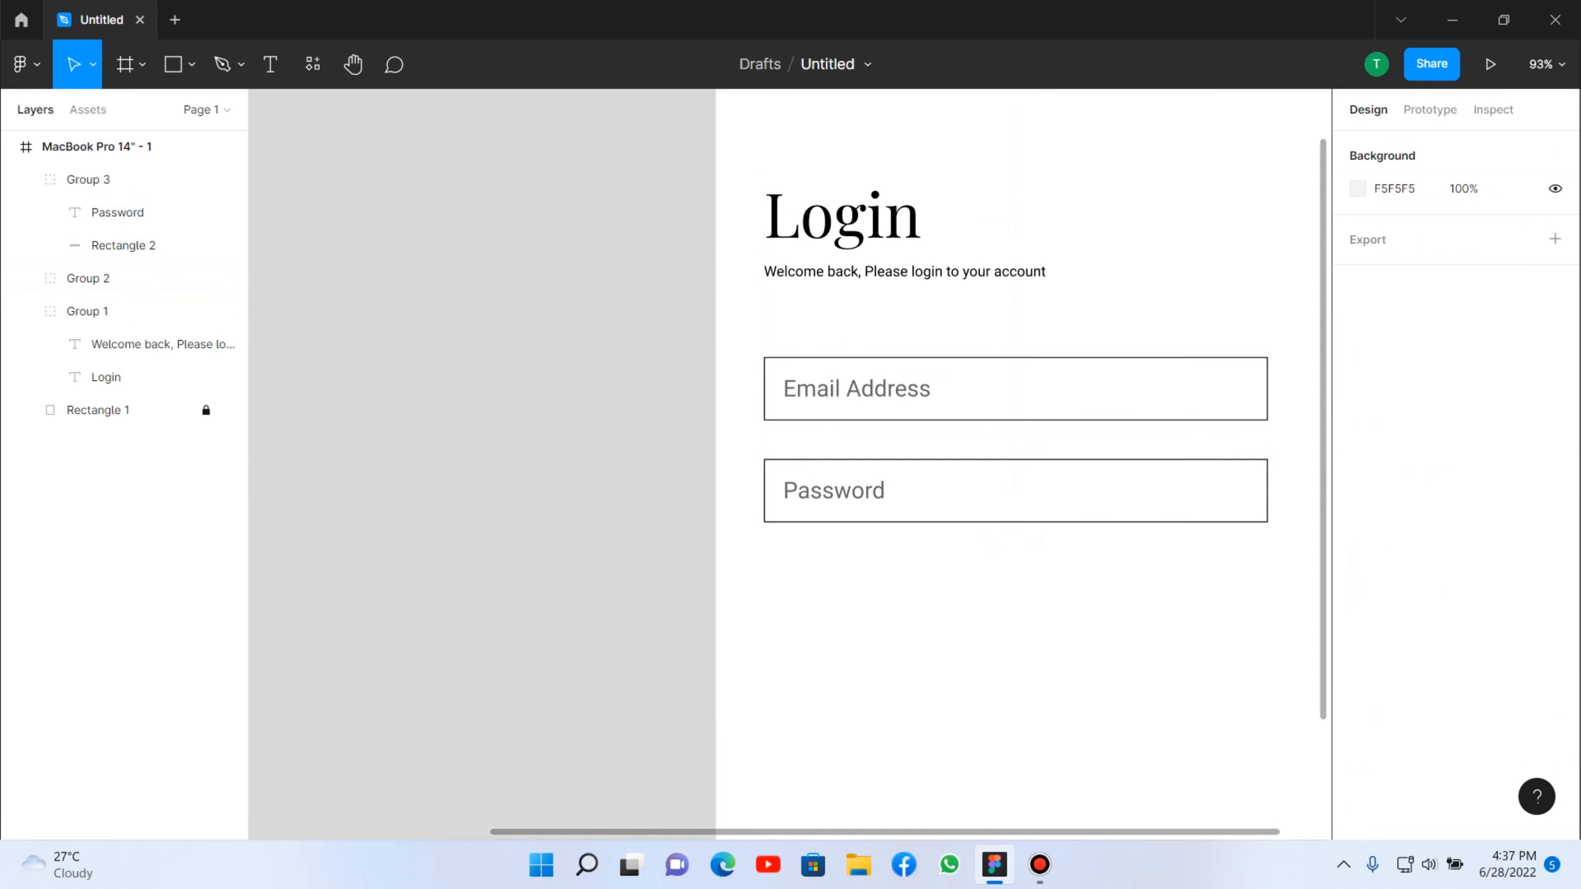
Draw a small square as a checkbox just below the Password field, aligned with the field's left edge.
scroll(928, 654, "down", 3)
scroll(928, 660, "down", 3)
scroll(934, 666, "up", 2)
scroll(971, 810, "up", 3)
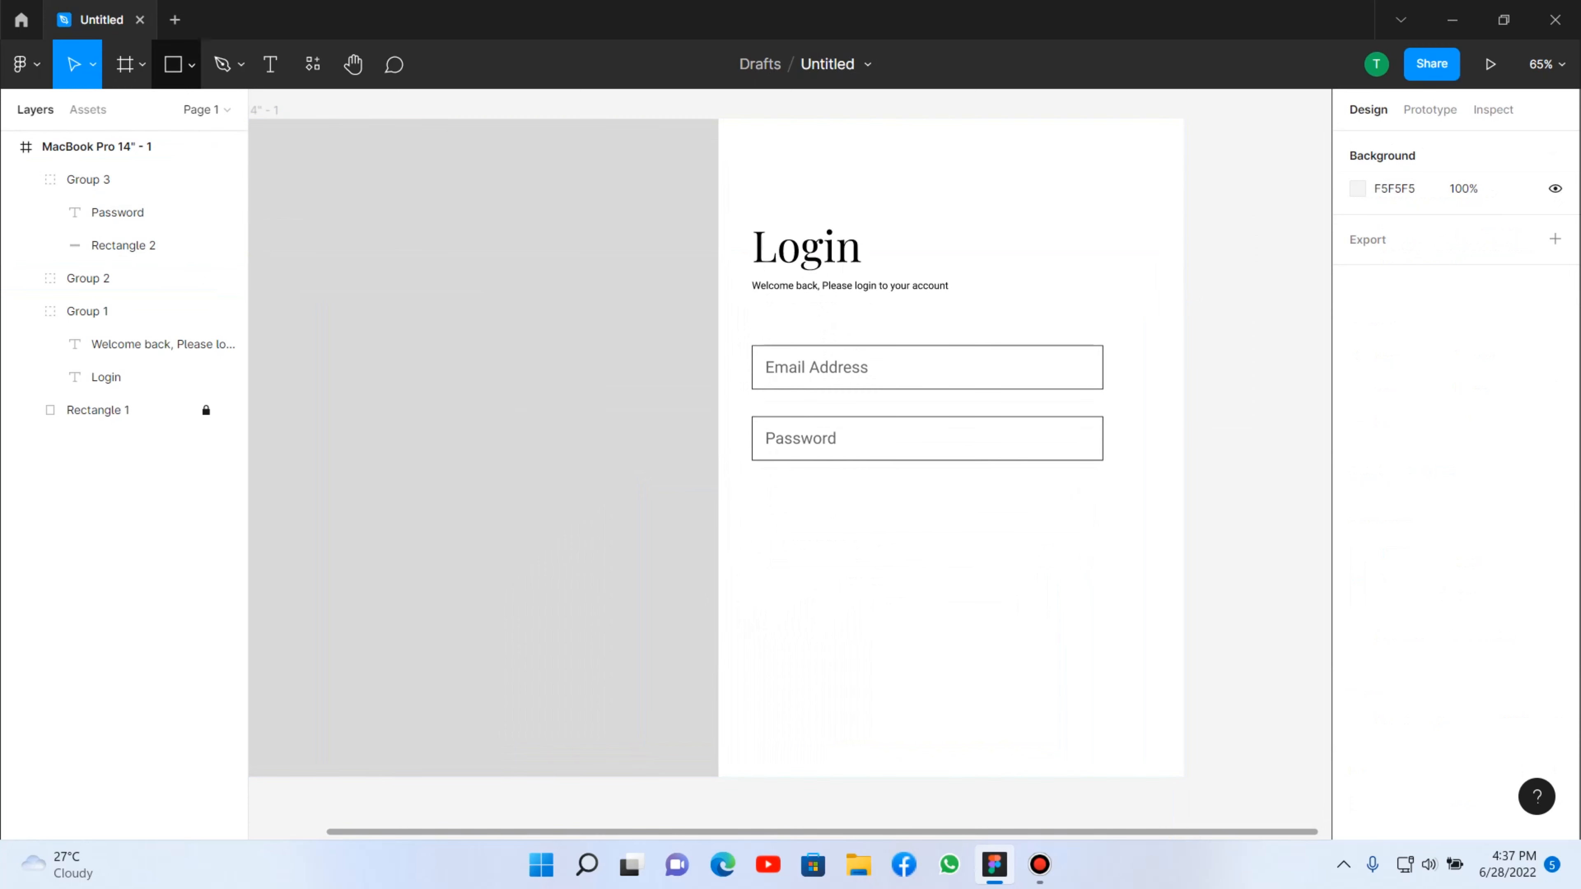
key("r")
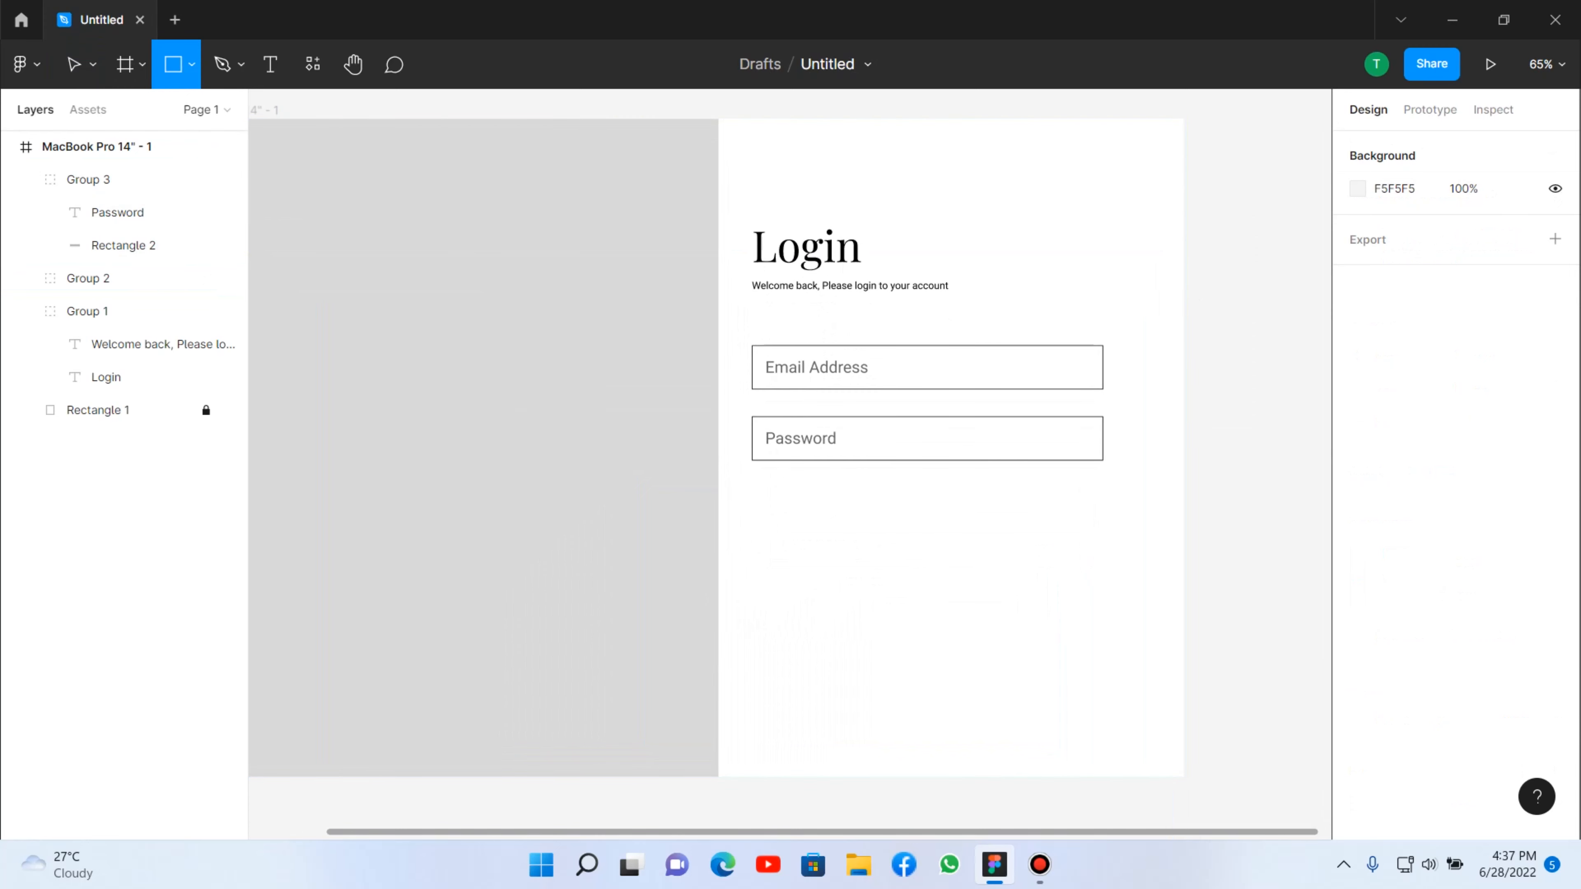
left_click_drag(750, 473, 769, 491)
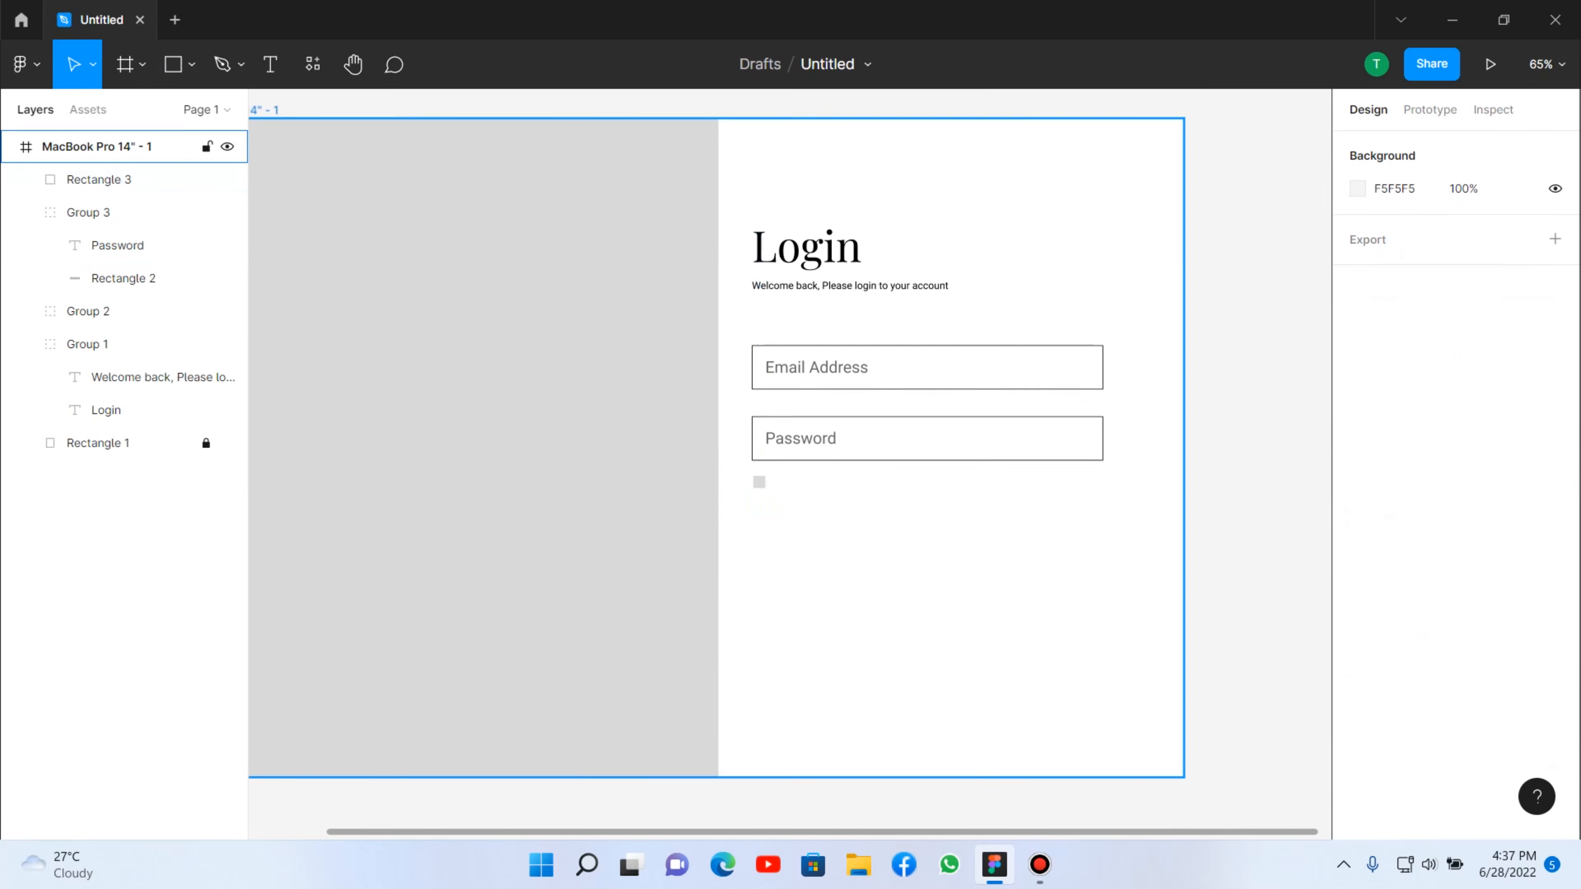
scroll(760, 482, "up", 4)
key("Escape")
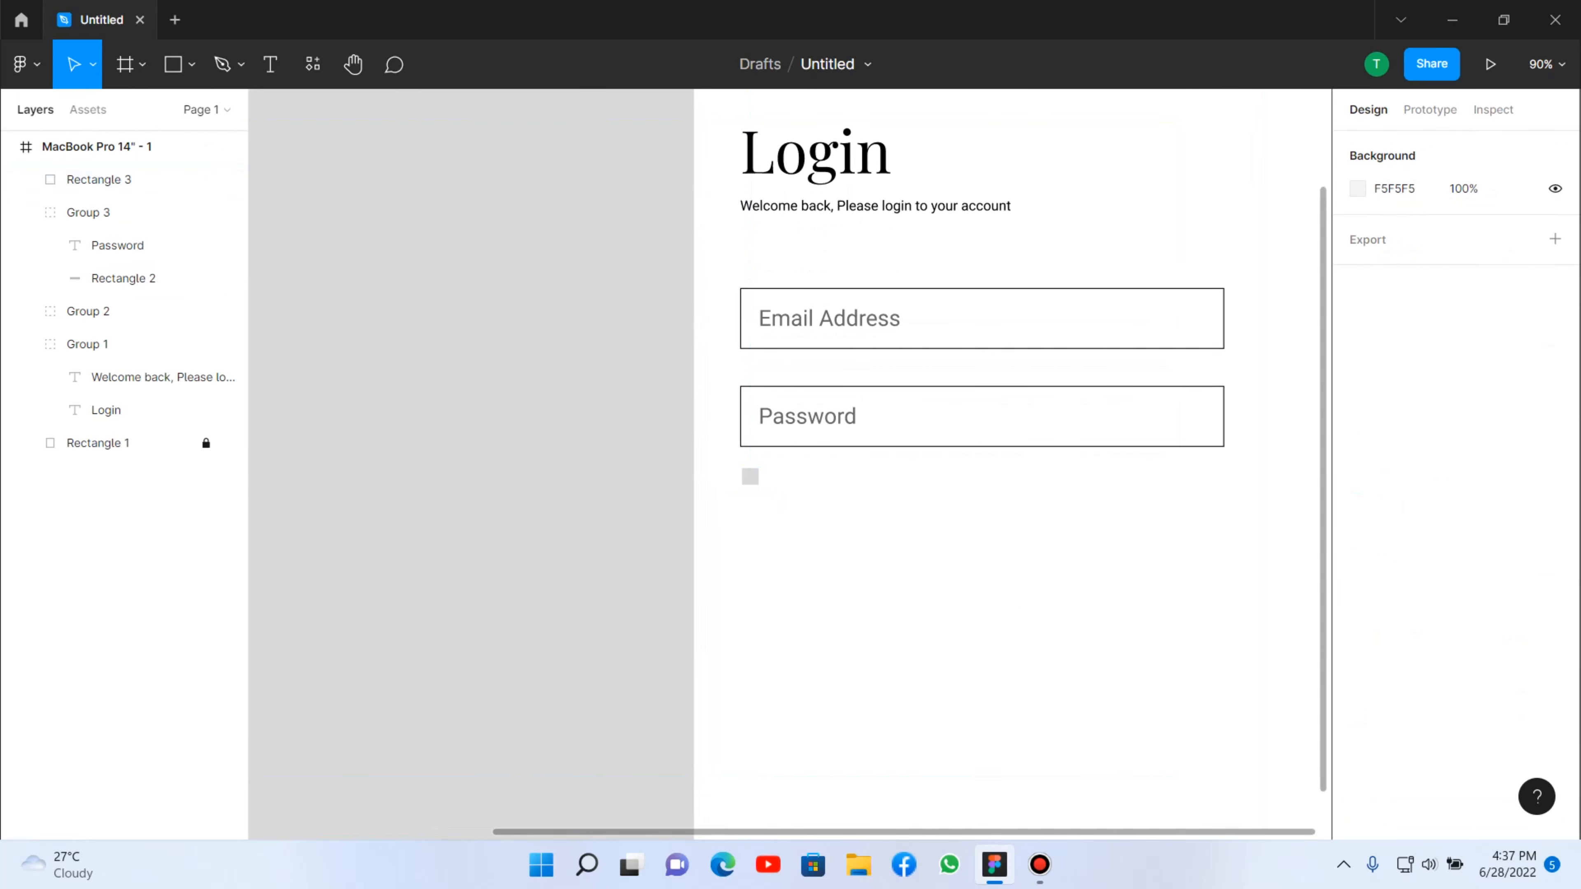
Add a "Remember Me" text to the right of the small square at X 904, Y 541.
key("t")
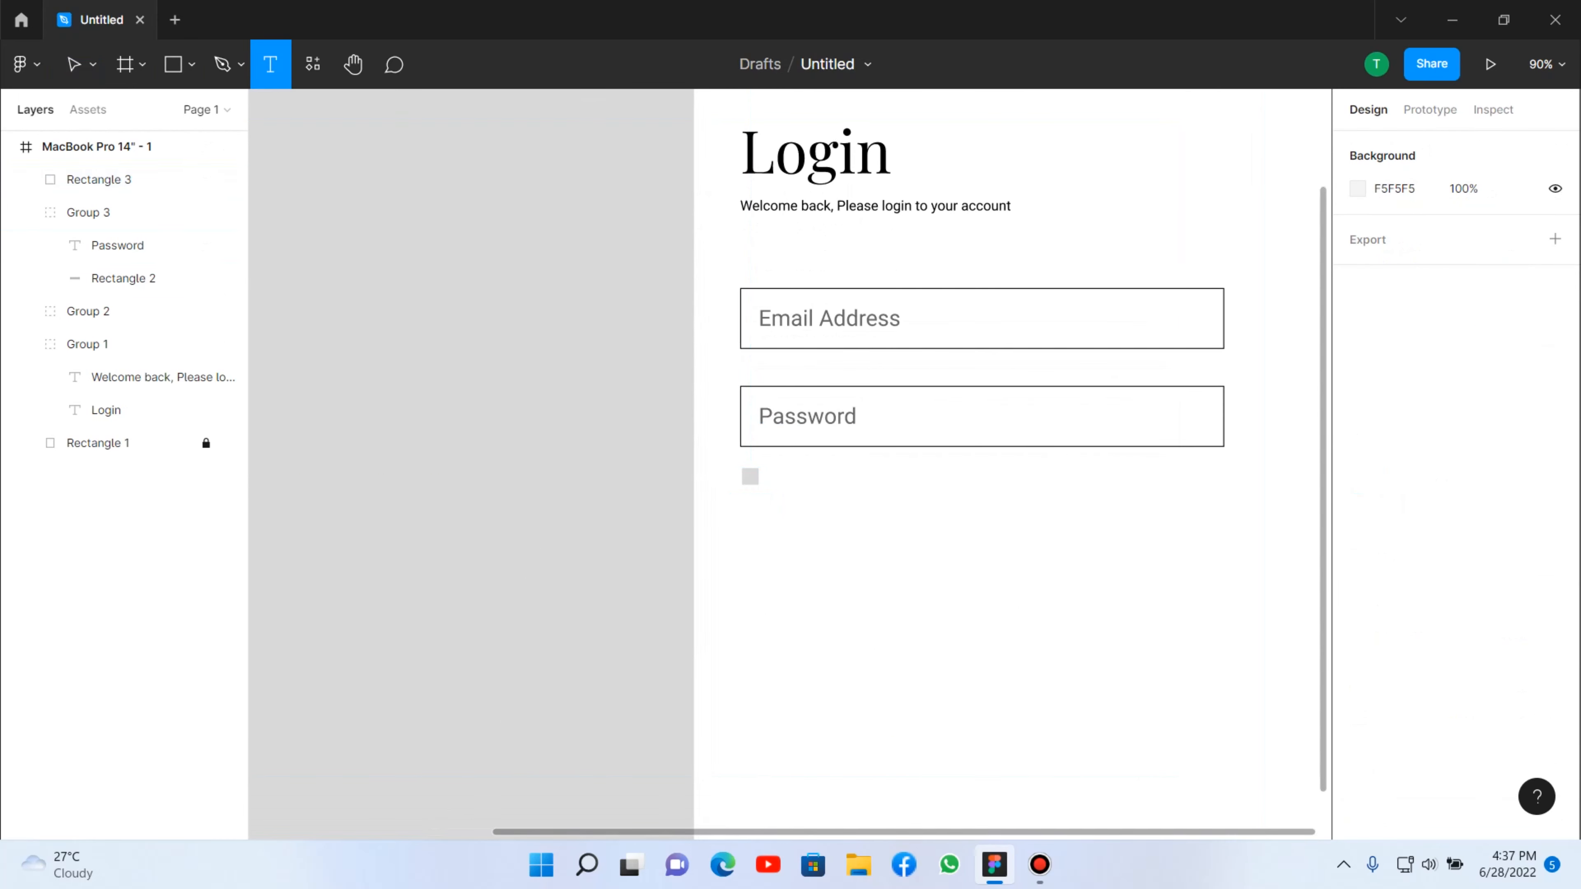
left_click(772, 476)
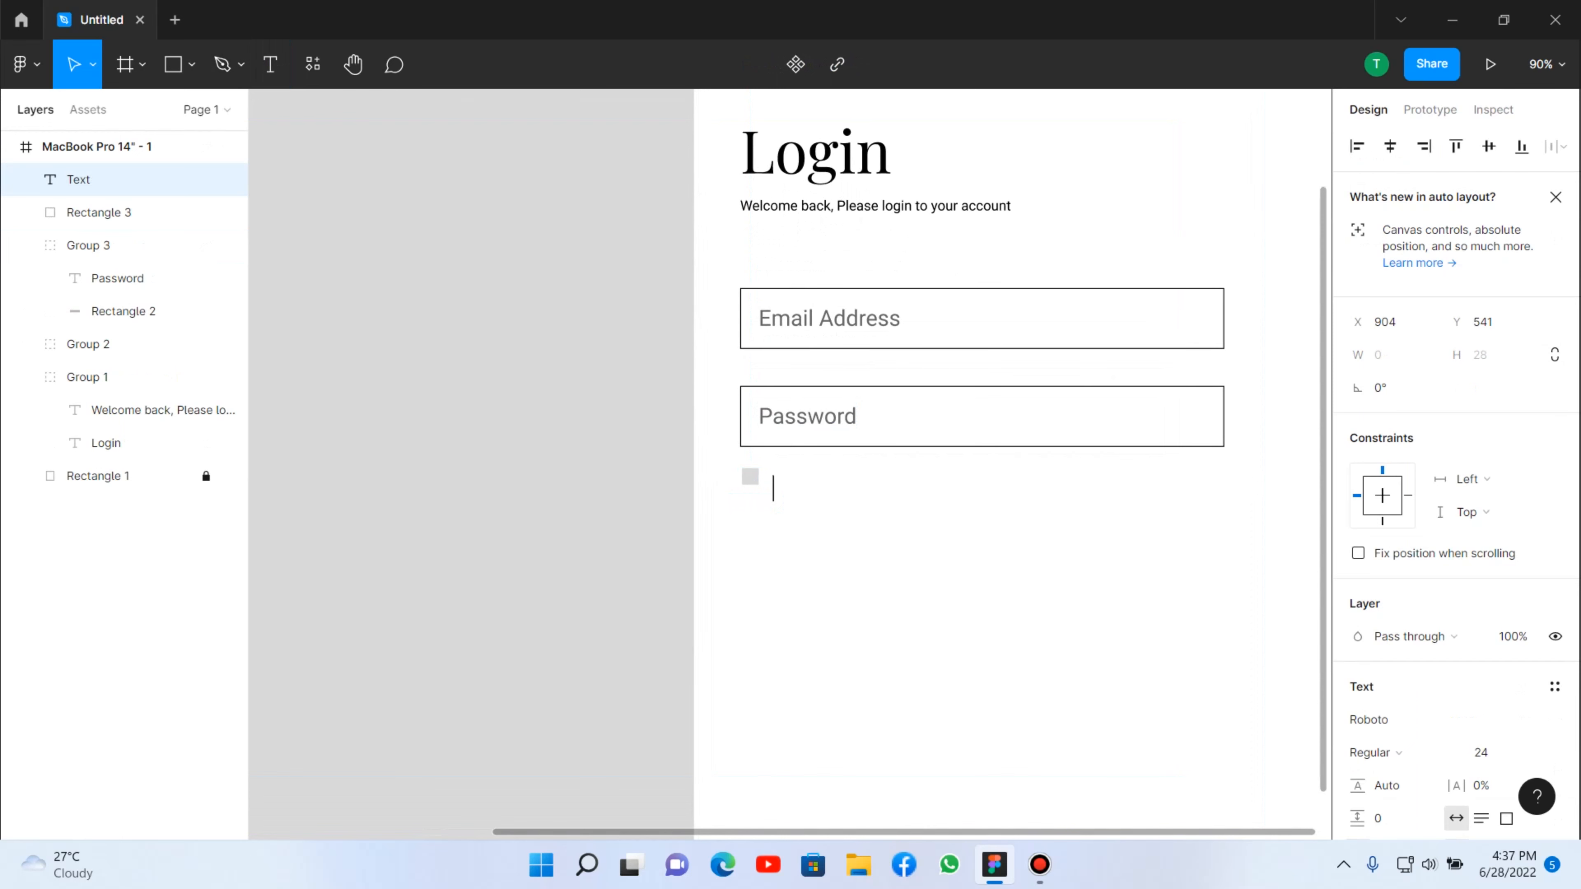
type("Remember Me")
key("Escape")
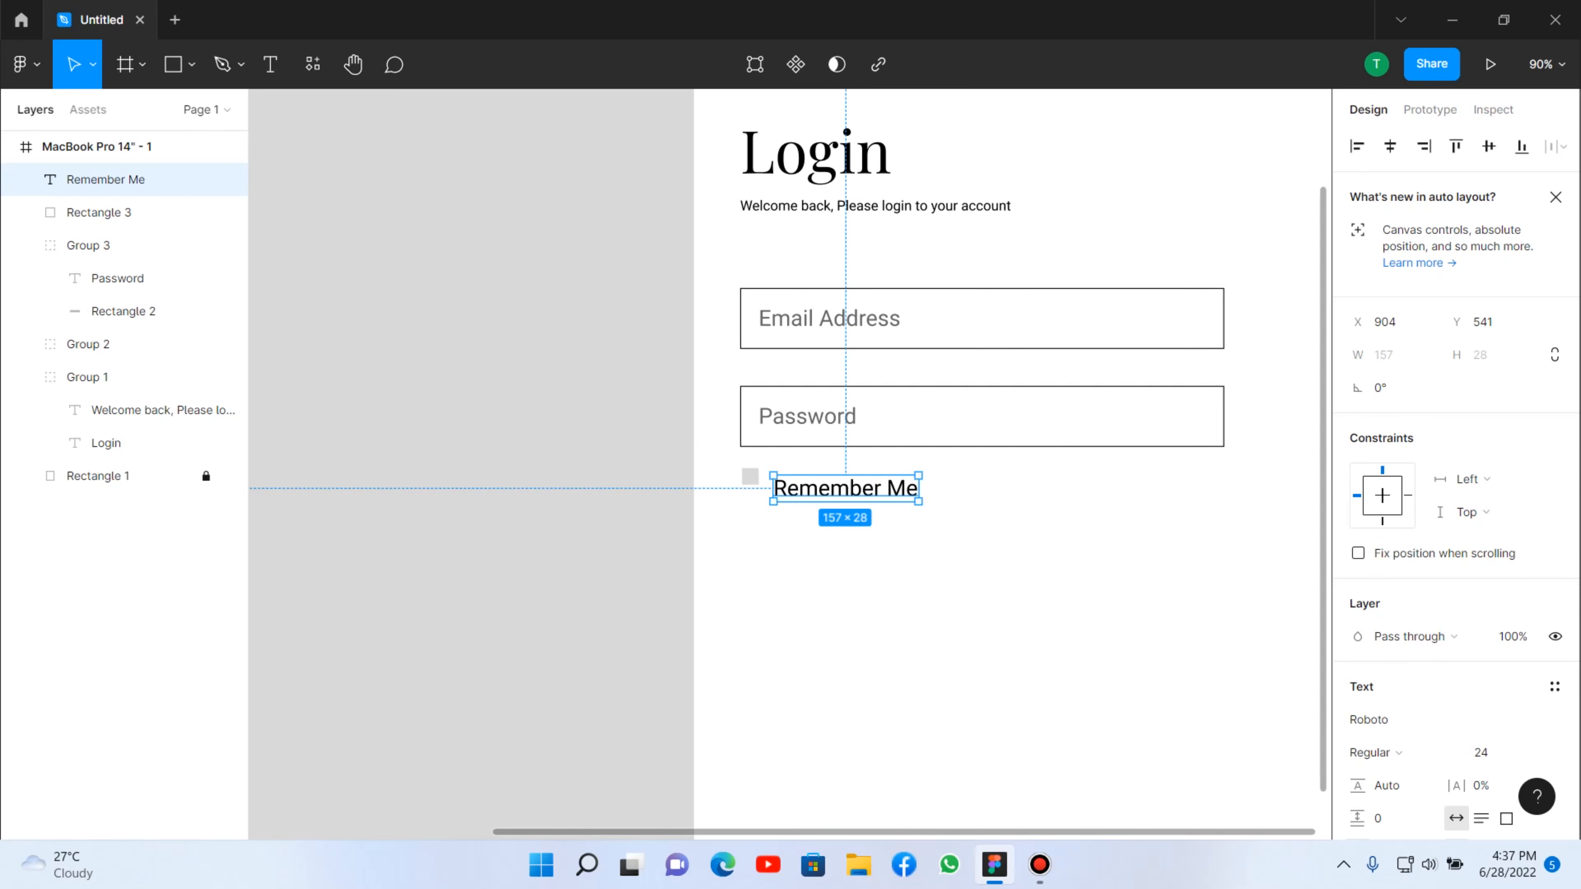
key("Escape")
Set the "Remember Me" text's font size to 15 and move it so it is vertically centred beside the small square.
double_click(846, 489)
scroll(1555, 683, "down", 1)
scroll(1555, 683, "down", 2)
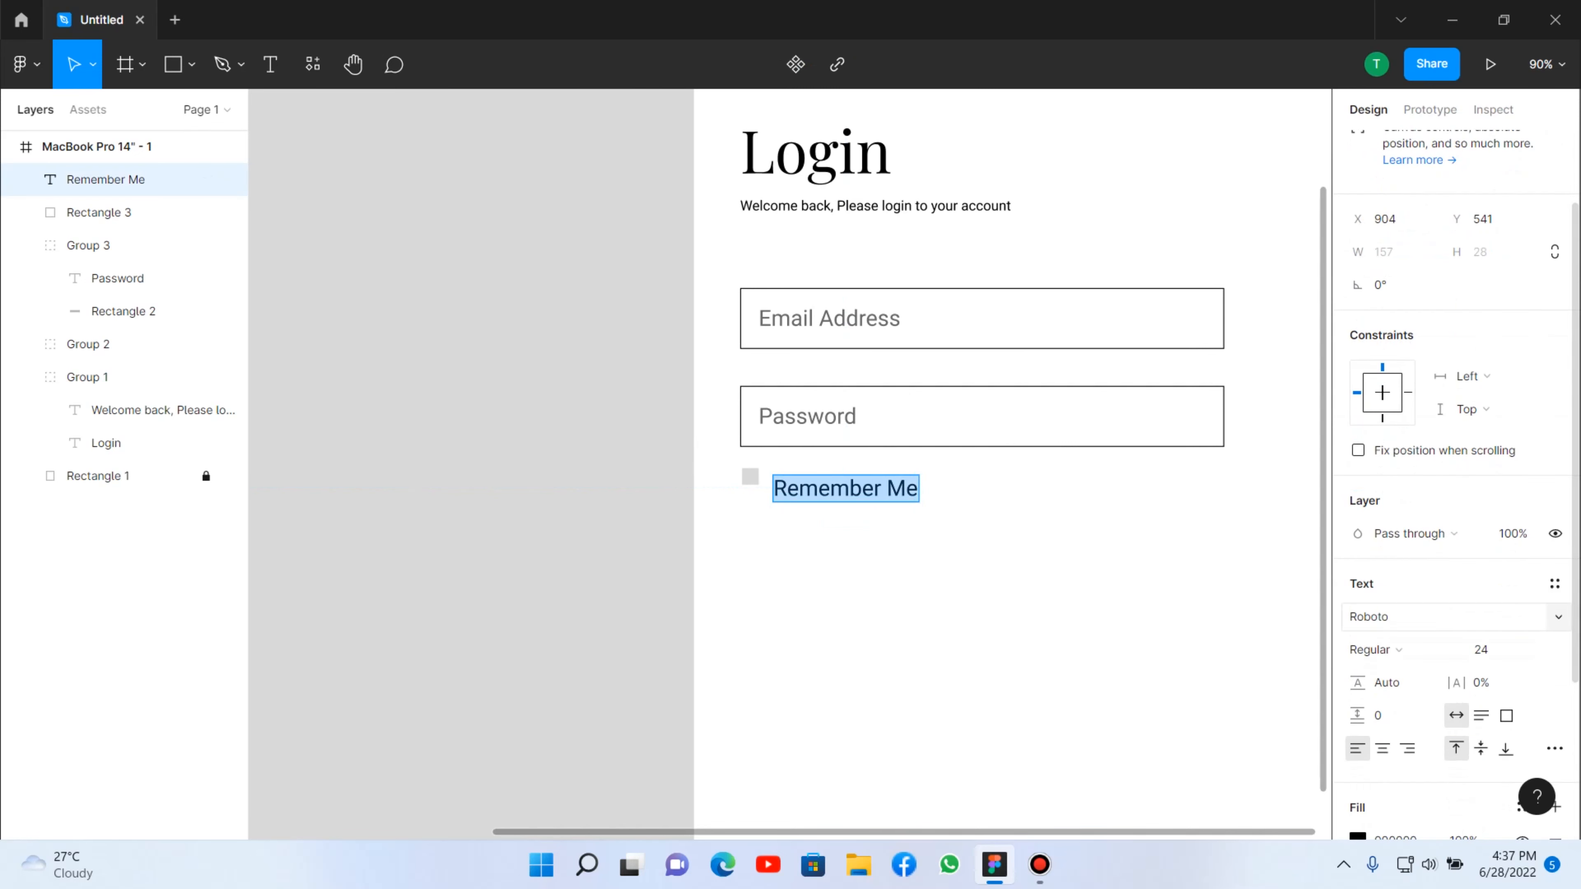
left_click(1510, 650)
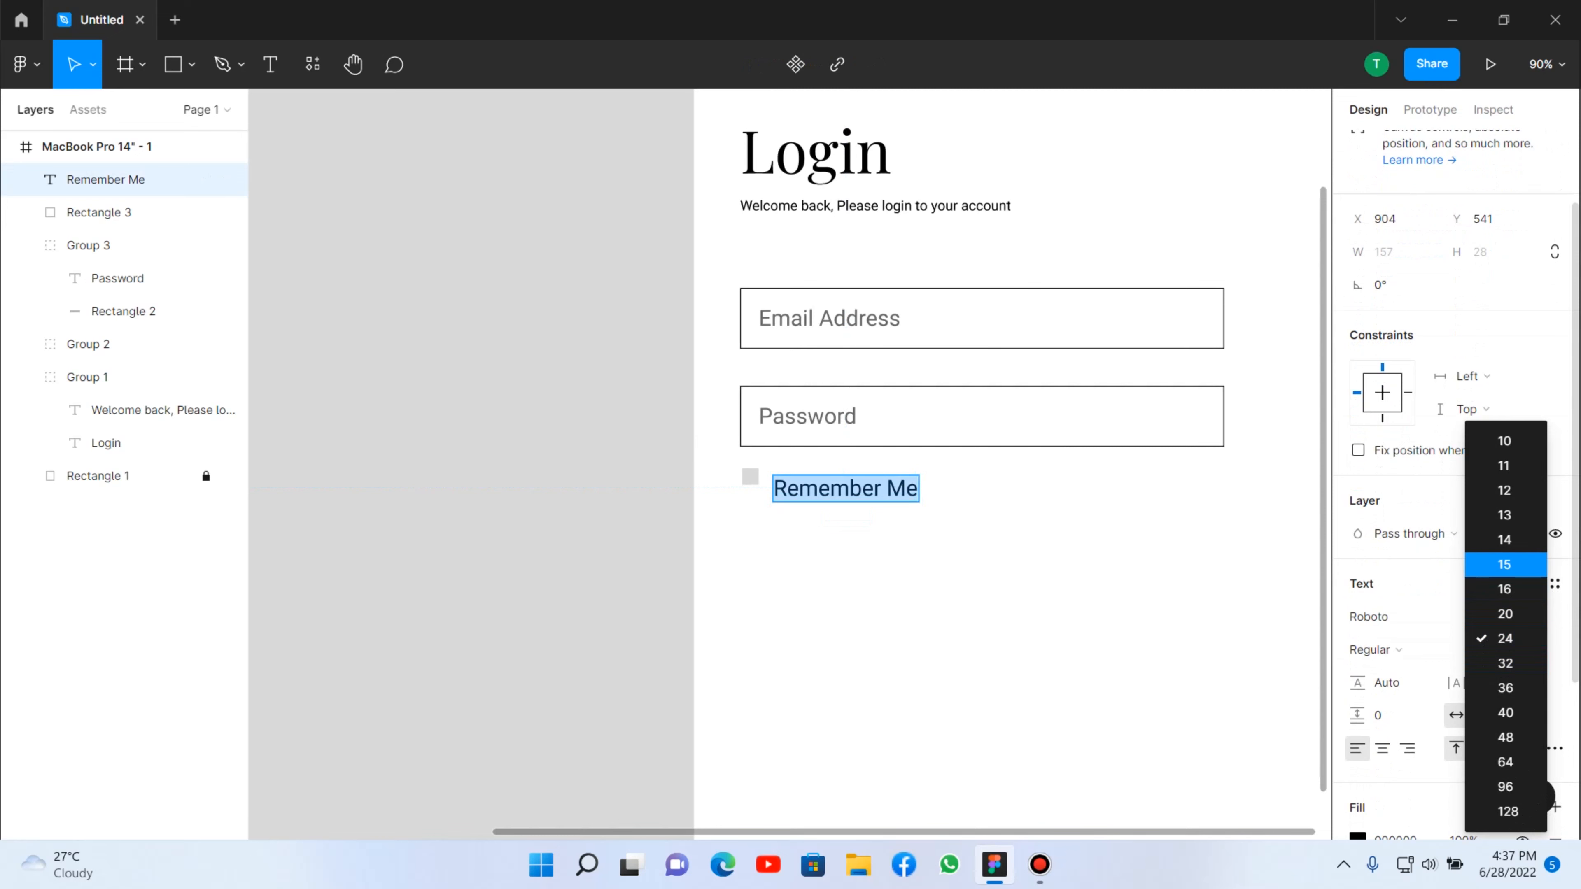
left_click(1505, 564)
key("Escape")
key("Escape")
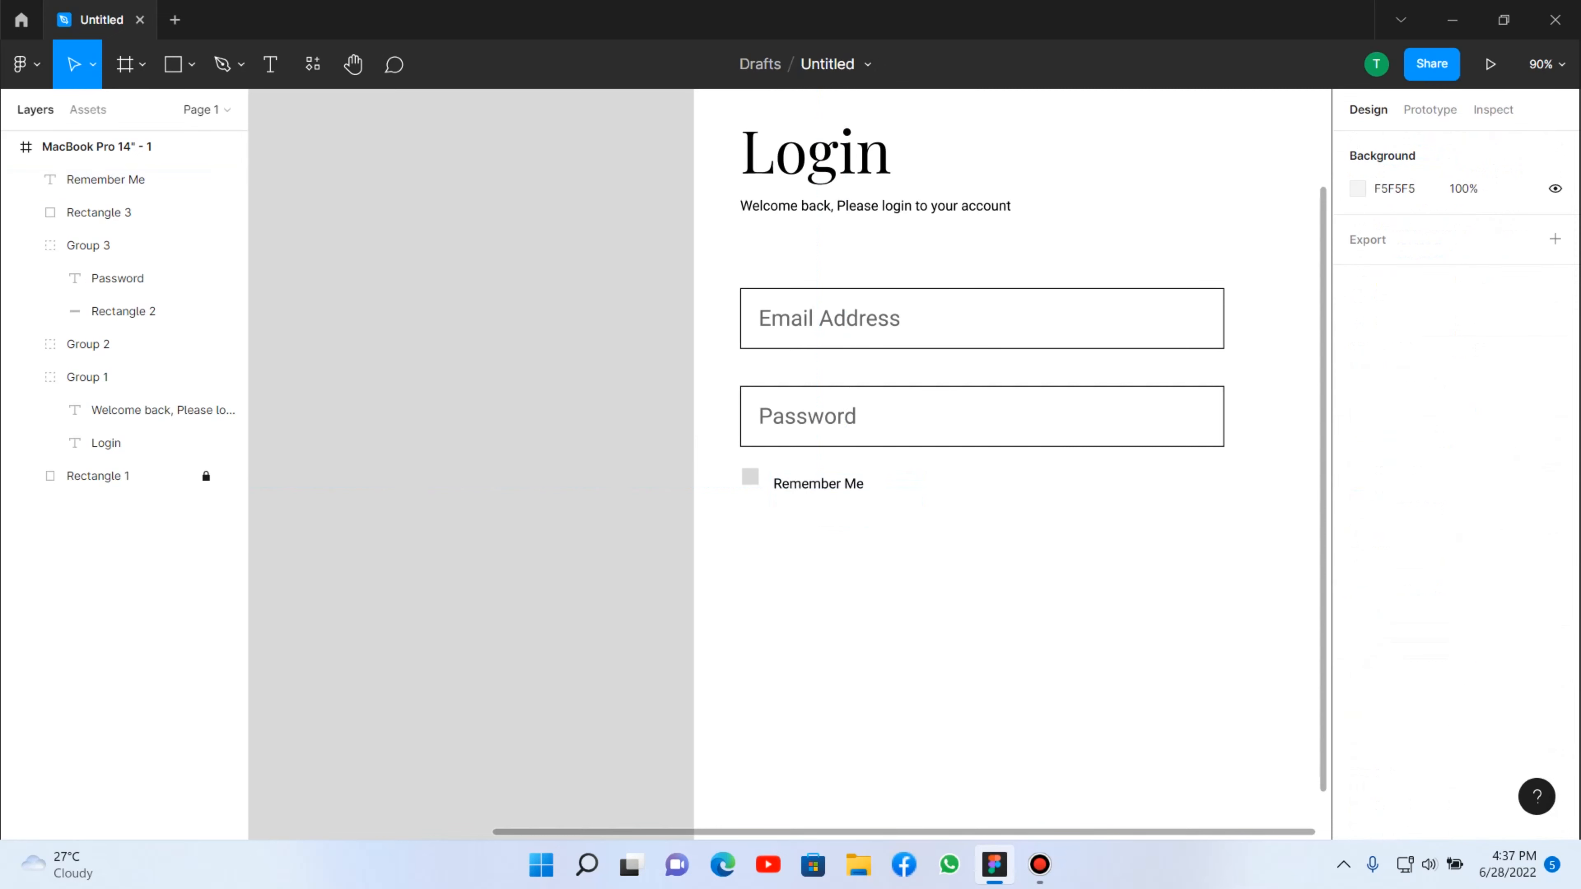
left_click(825, 485)
key("Escape")
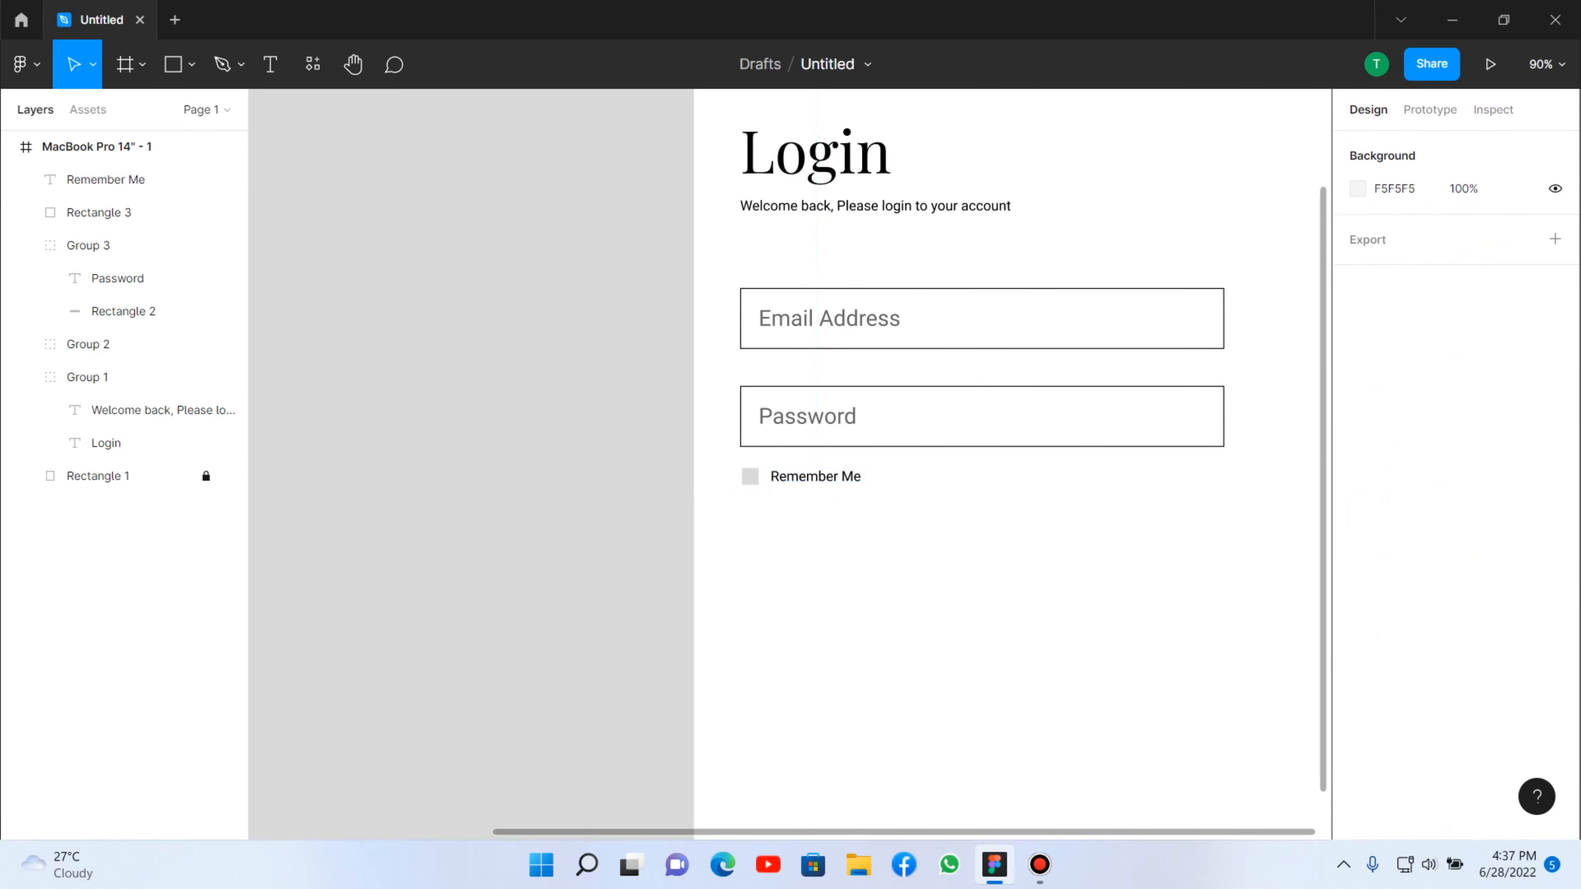
Move the "Remember Me" text left to X 898, leaving a 10 px gap beside the checkbox square.
scroll(782, 508, "up", 5)
left_click(824, 431)
key("alt")
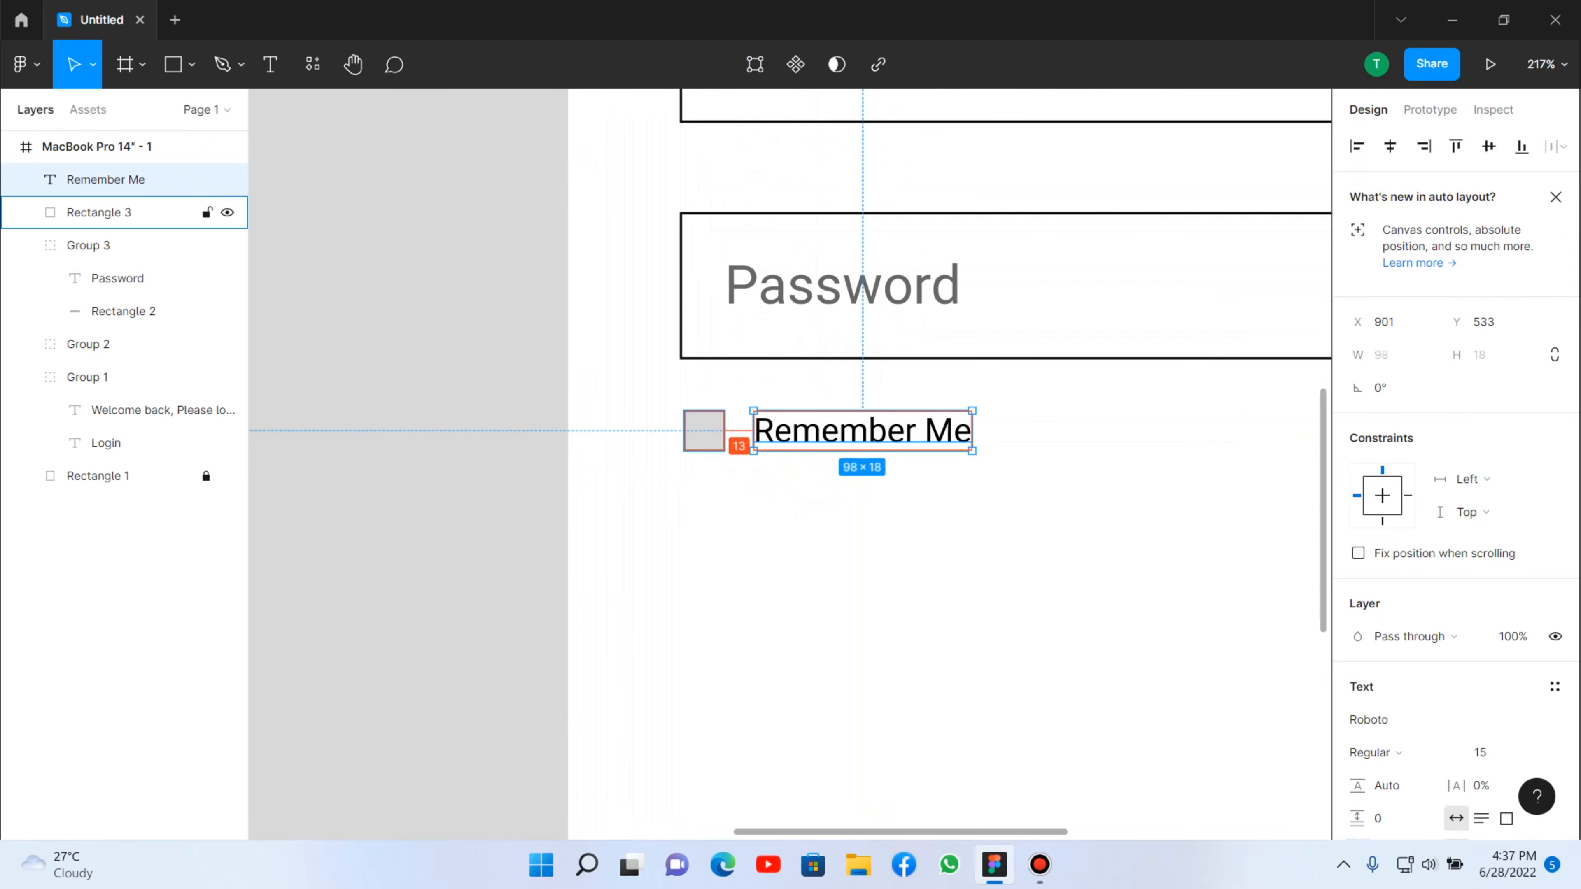
key("alt+Left")
key("alt+Left")
key("alt+Left")
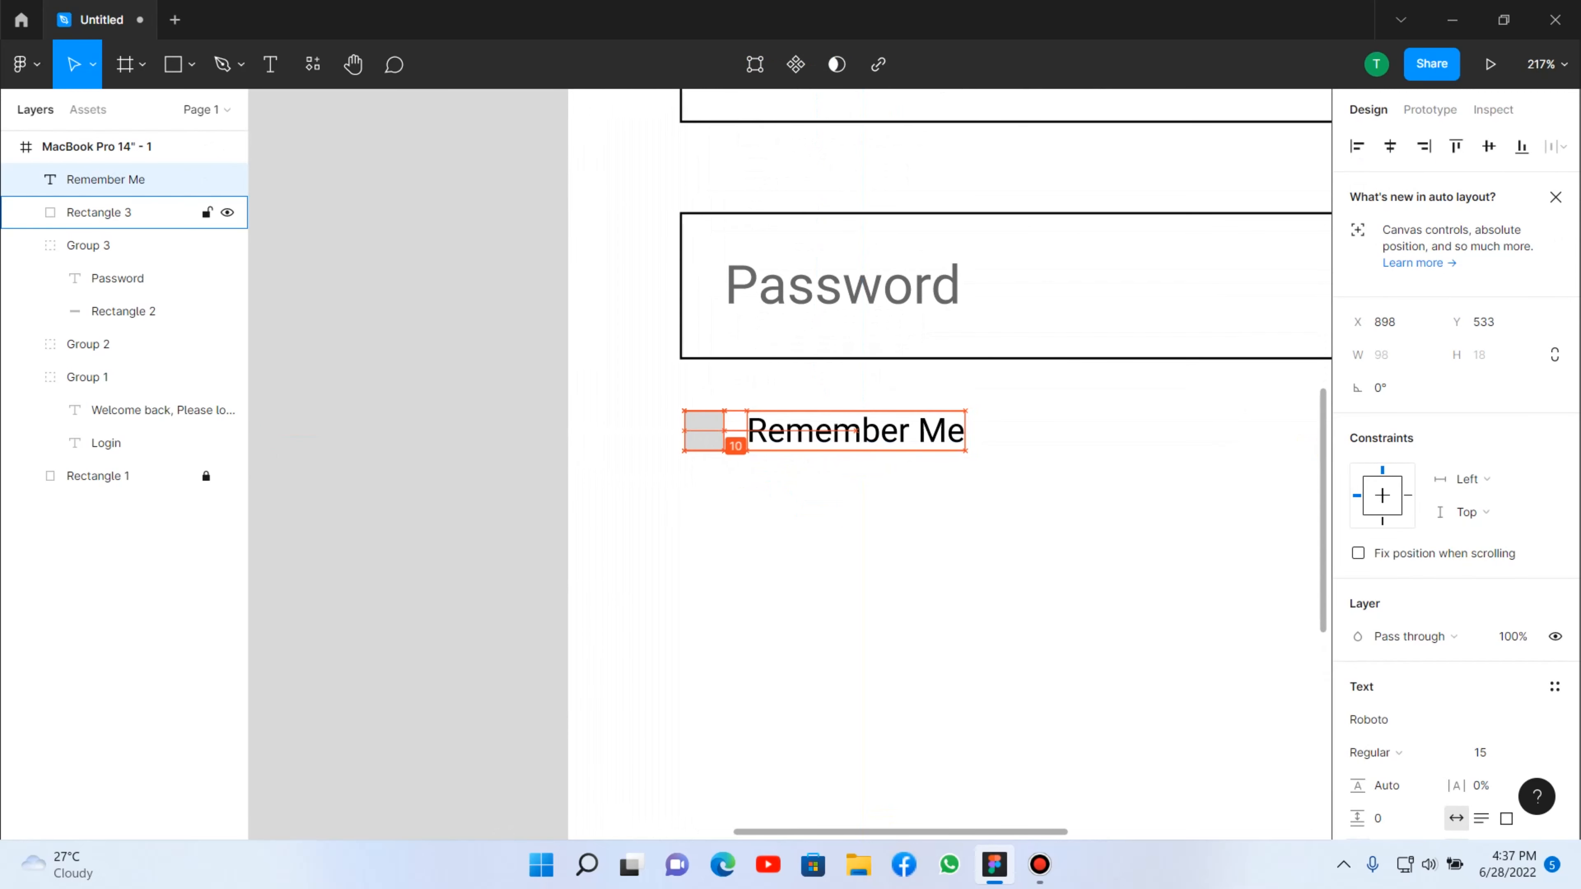
Group the checkbox square with the "Remember Me" text.
scroll(707, 446, "down", 1)
left_click_drag(787, 479, 704, 430)
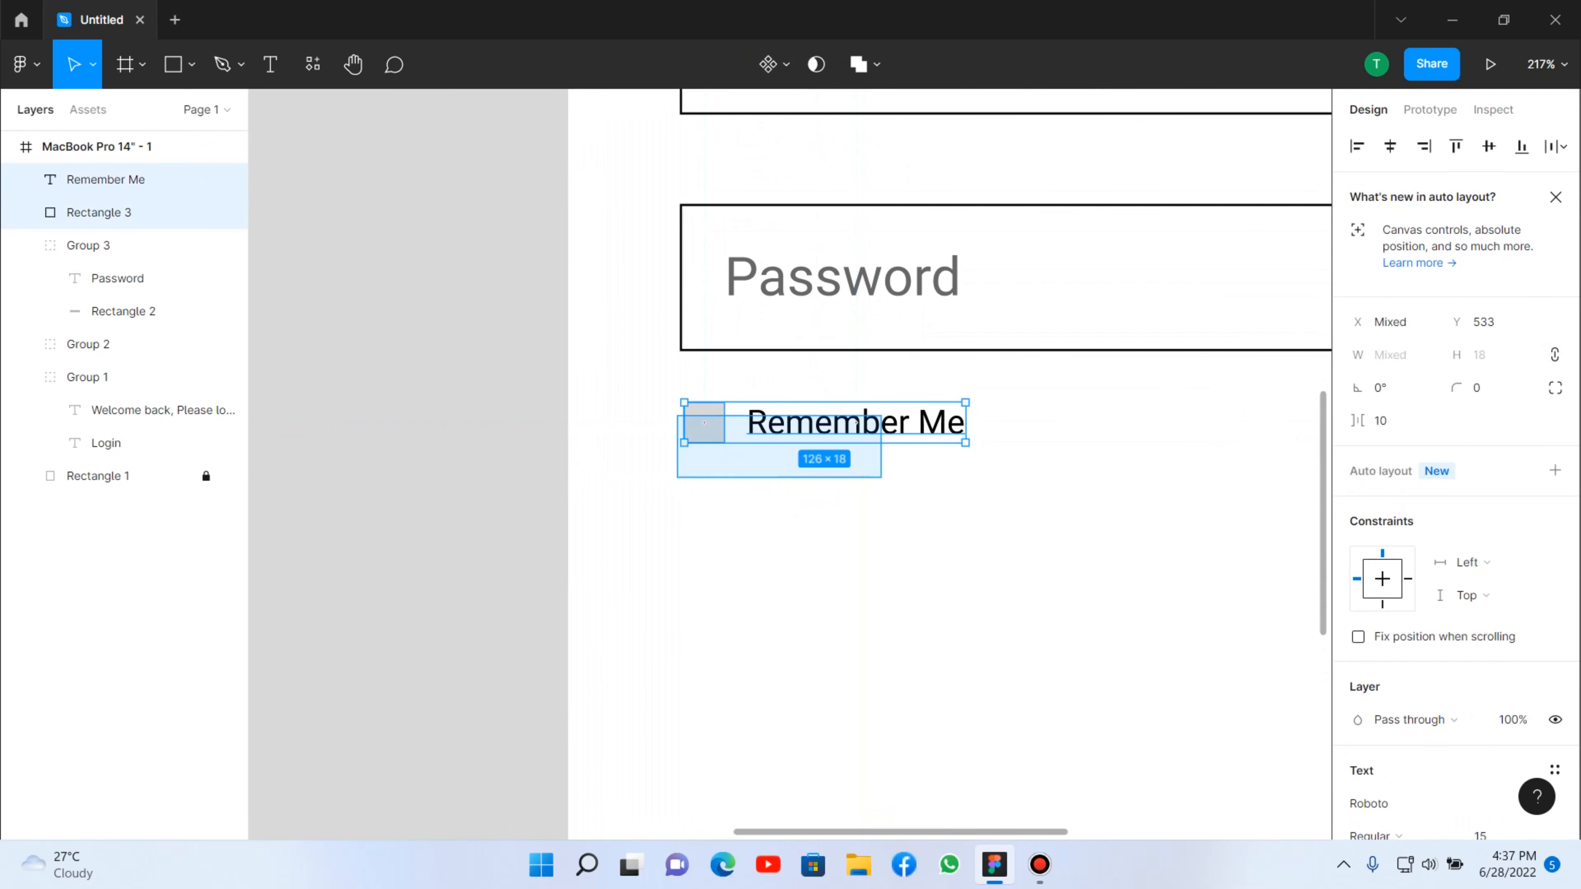
key("ctrl+g")
key("Escape")
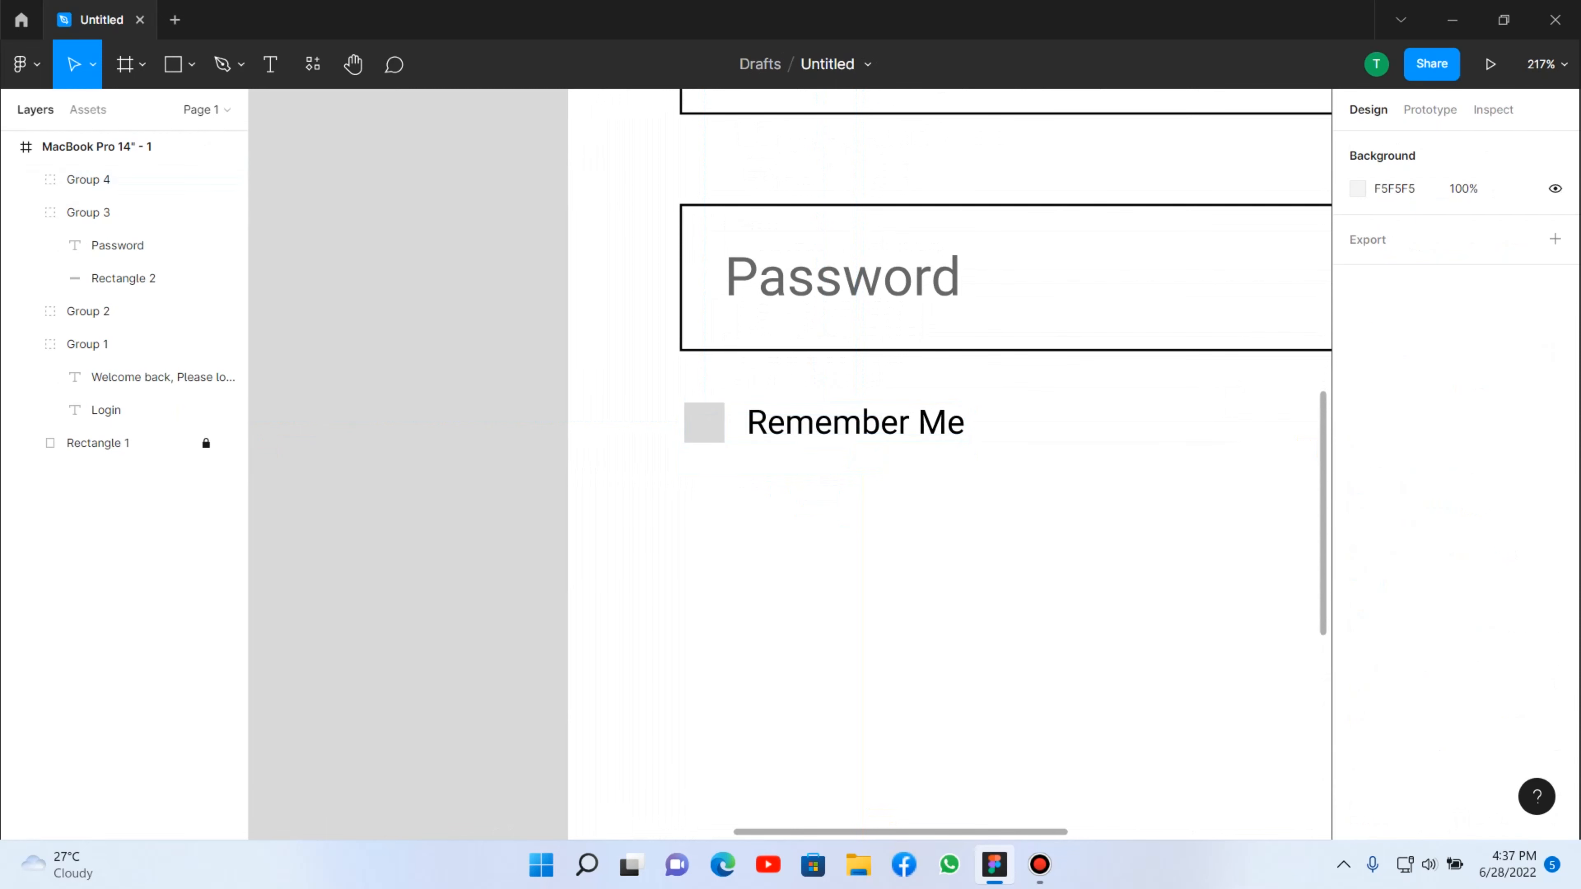
Add a "Forgootten Password" text at X 1281, Y 548, below the right end of the Password field.
key("shift+1")
scroll(791, 464, "right", 5)
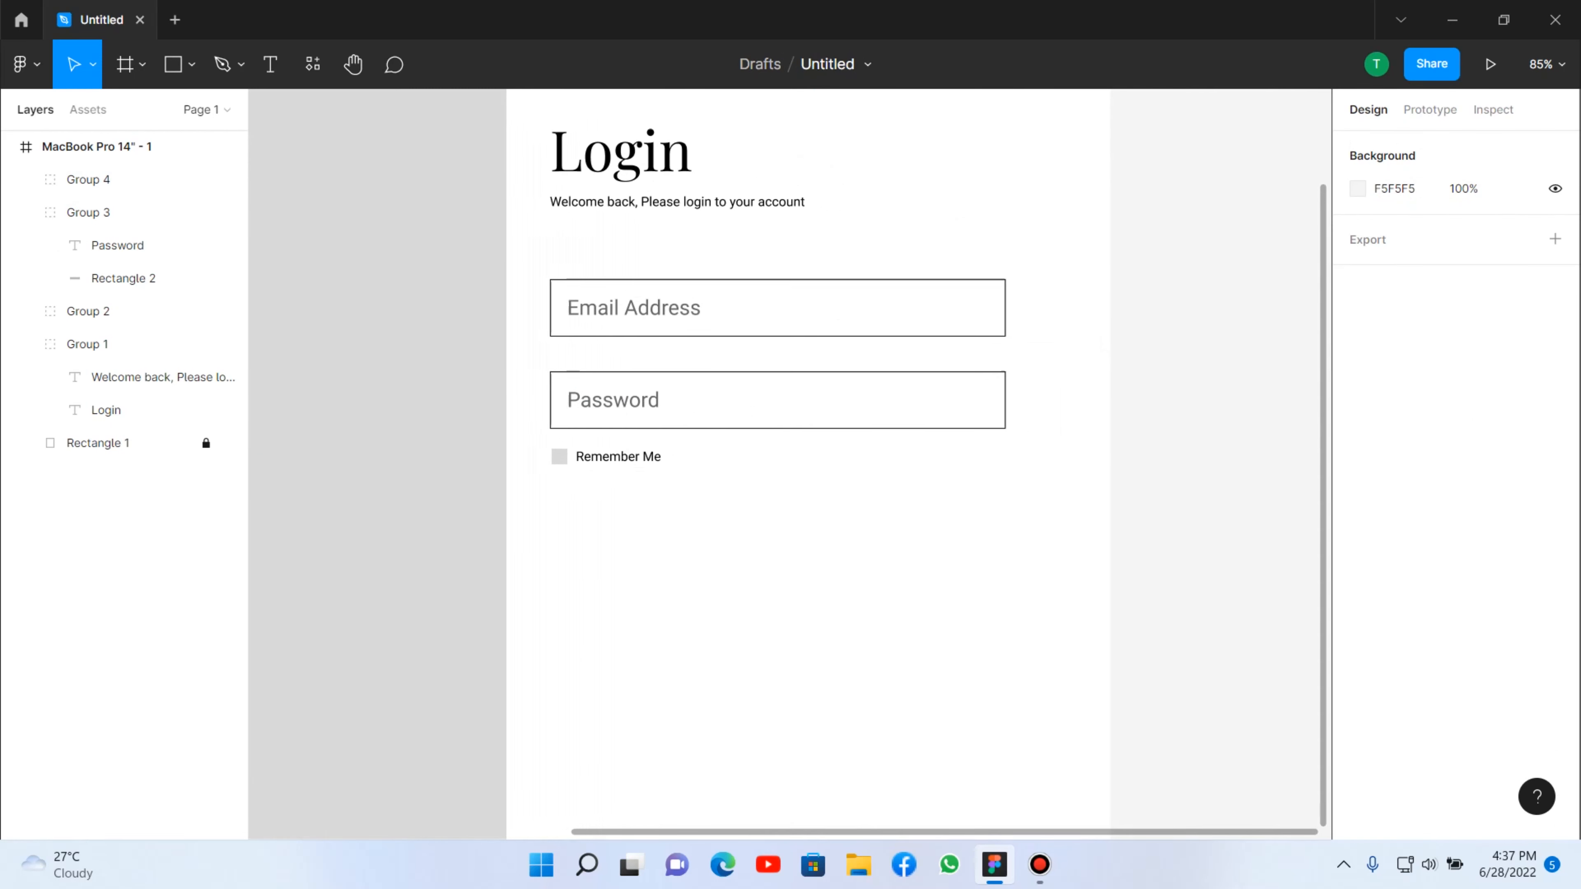
left_click(615, 457)
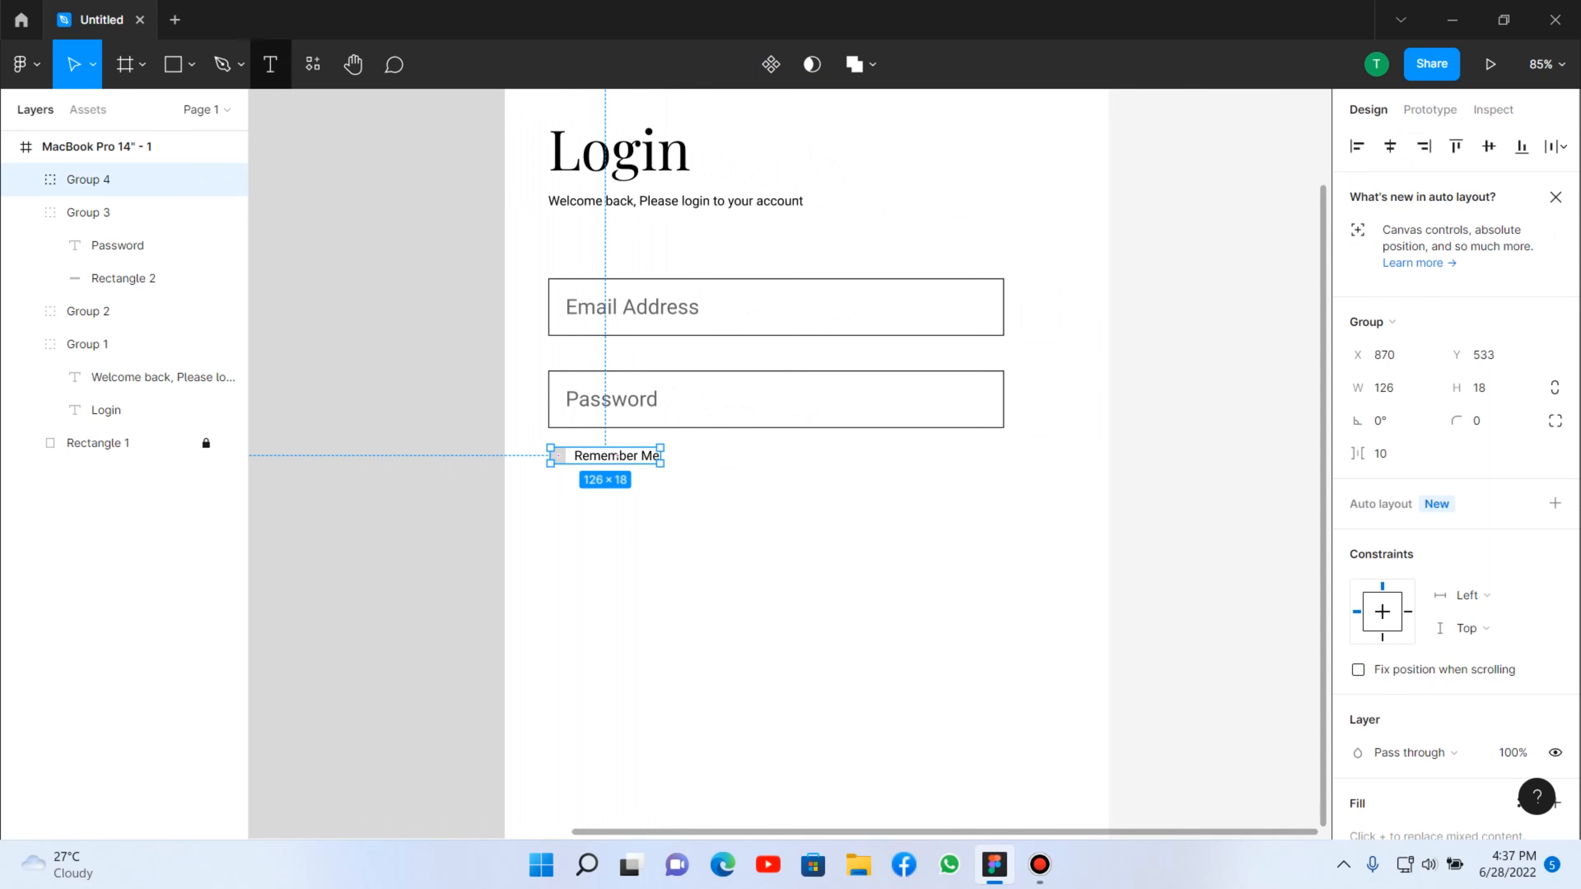
key("t")
left_click(909, 461)
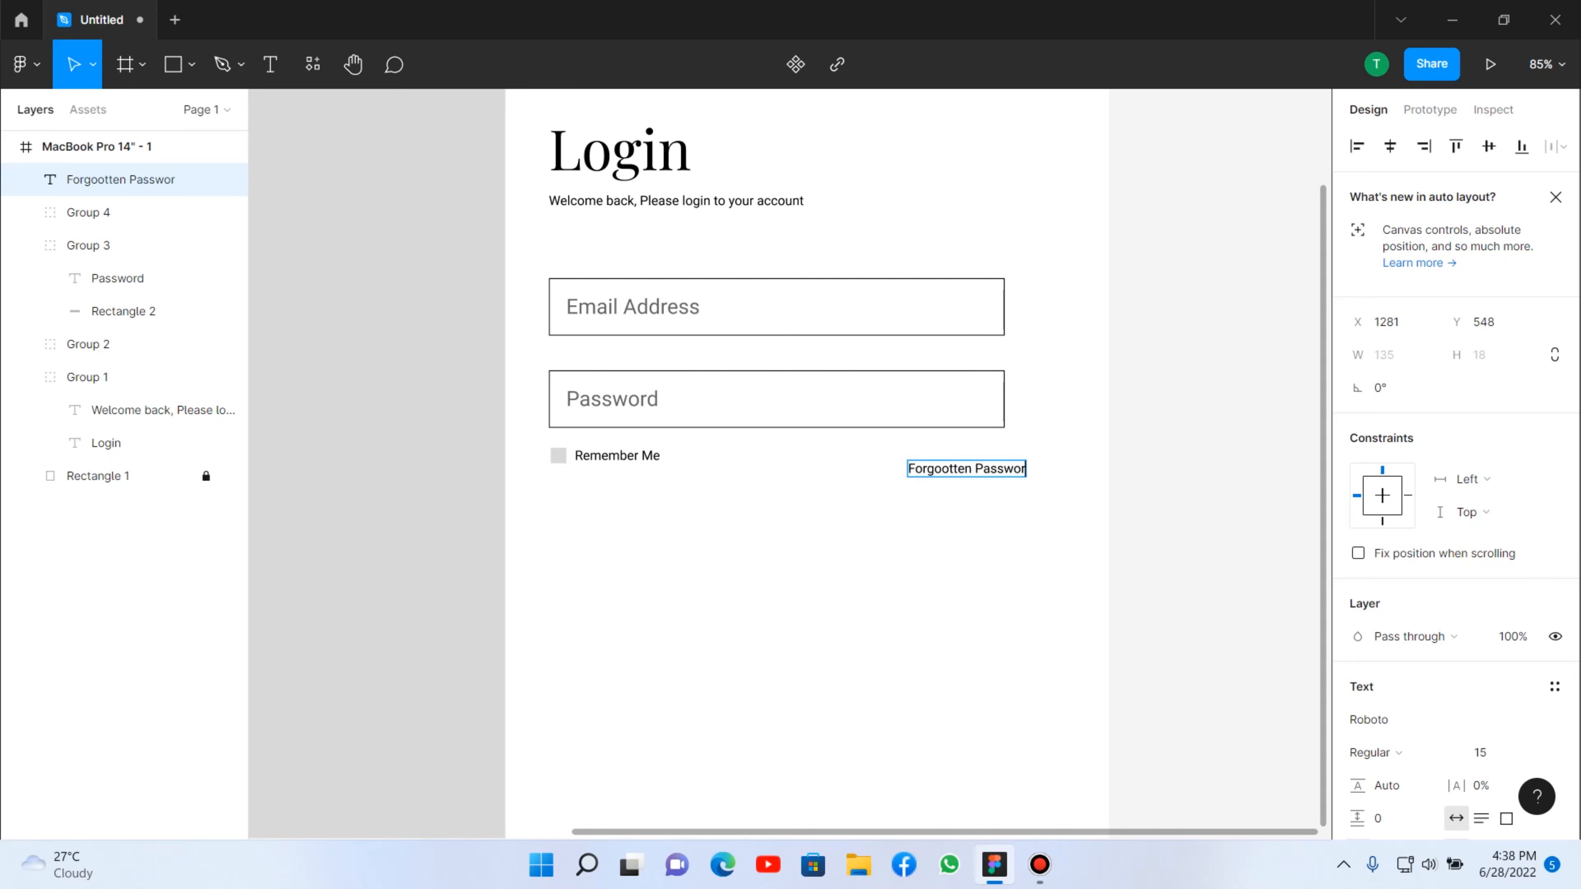
key("Escape")
key("Escape")
Correct the misspelled new text to "Forgotten Password".
scroll(1004, 545, "up", 5)
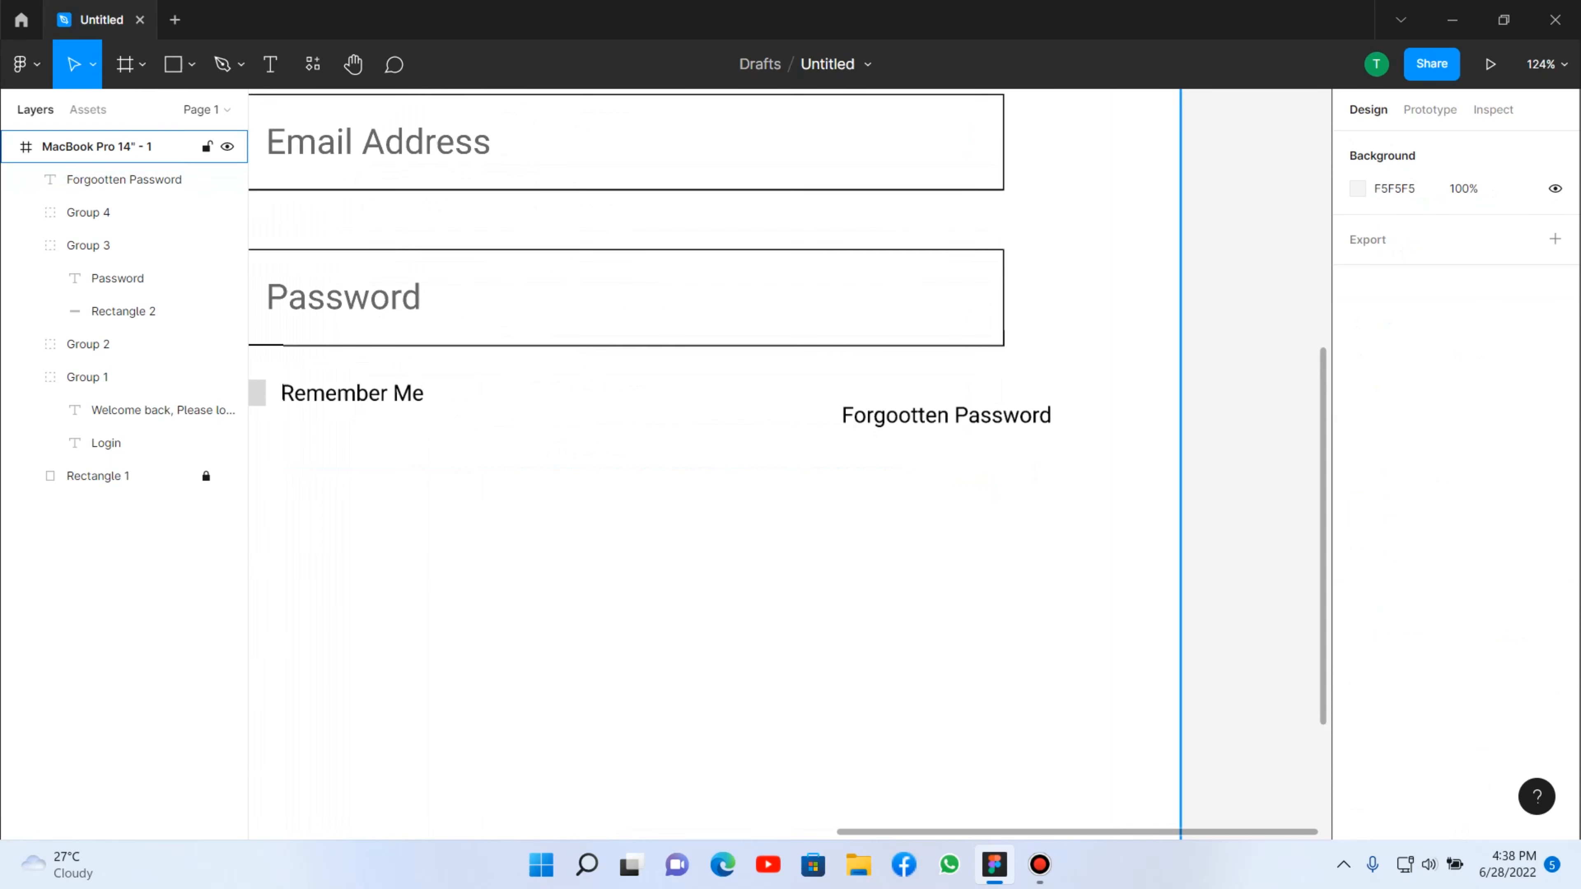
left_click(125, 180)
key("Return")
left_click(899, 415)
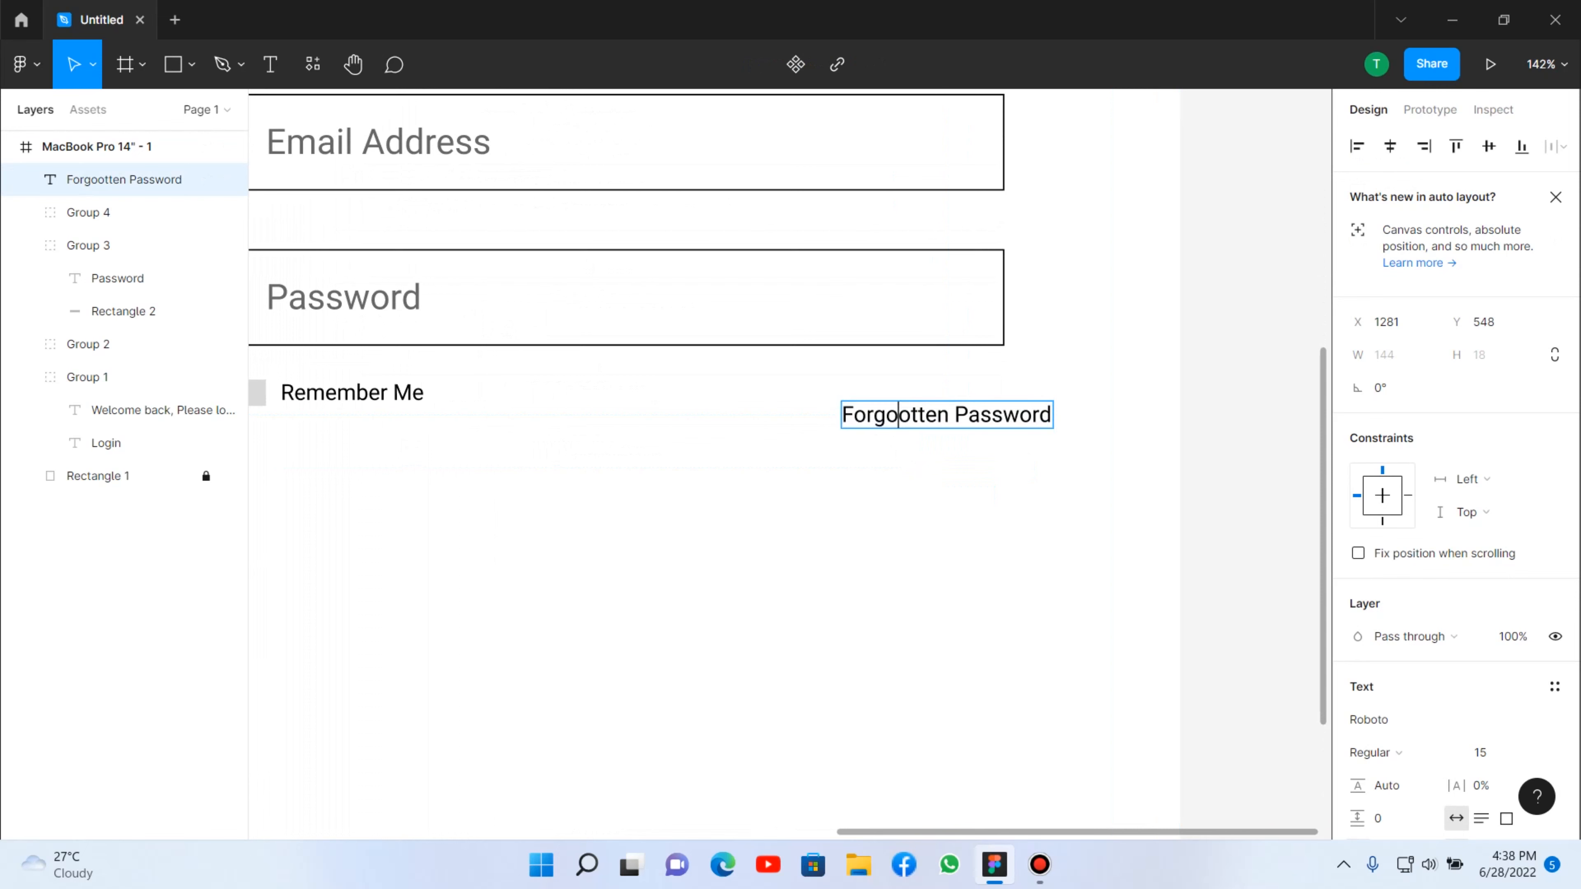
key("BackSpace")
key("Escape")
key("Escape")
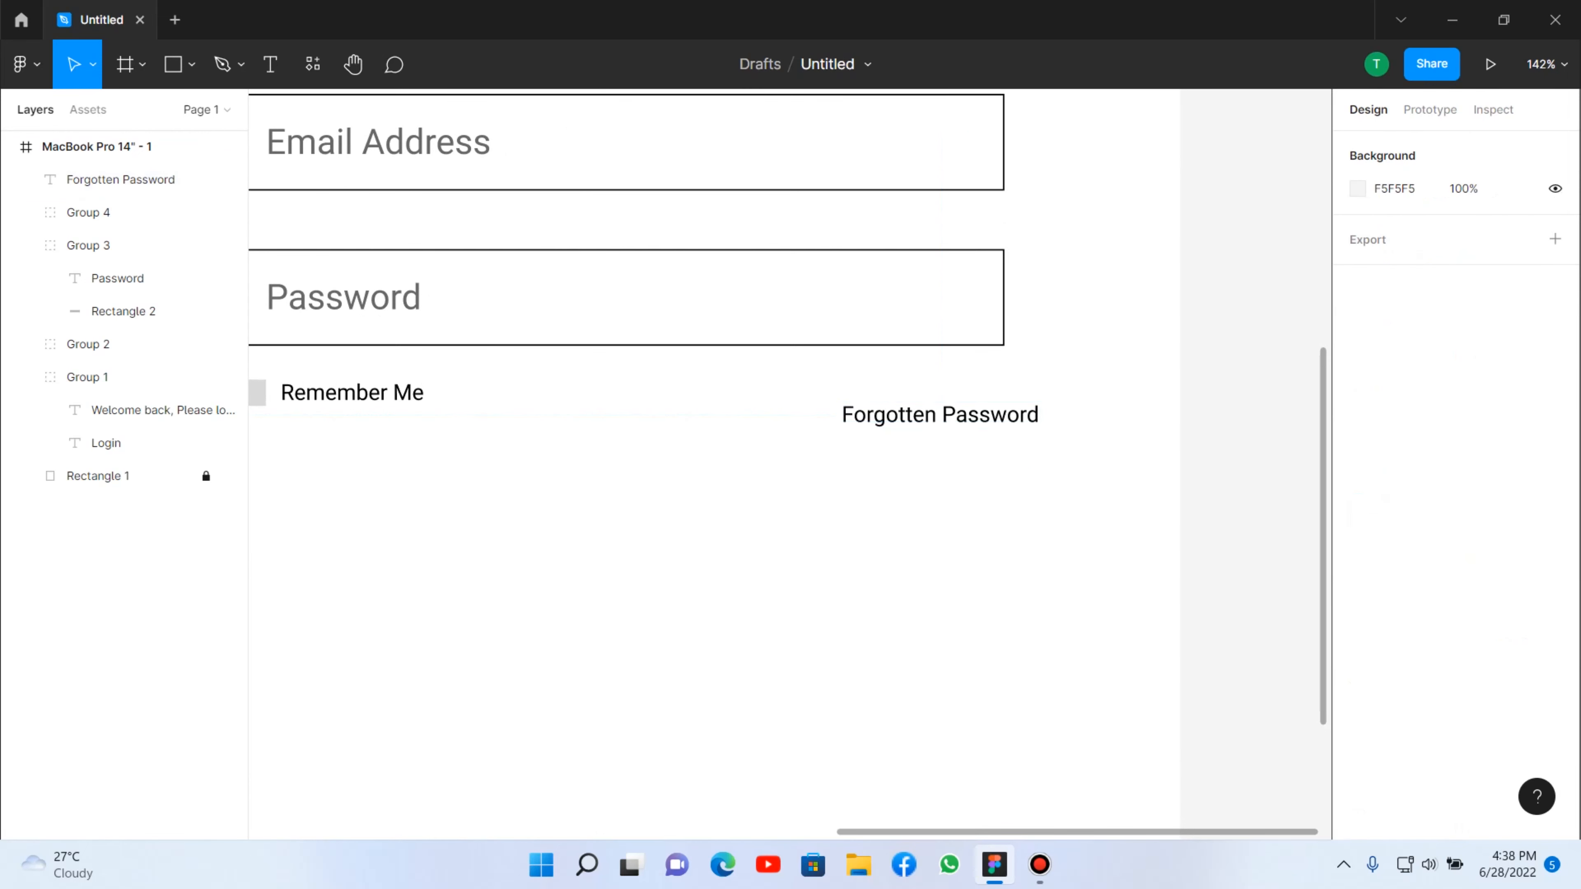
Move "Forgotten Password" to the Password field's right edge at X 1257 and align its vertical centre with the "Remember Me" group.
left_click_drag(934, 415, 892, 400)
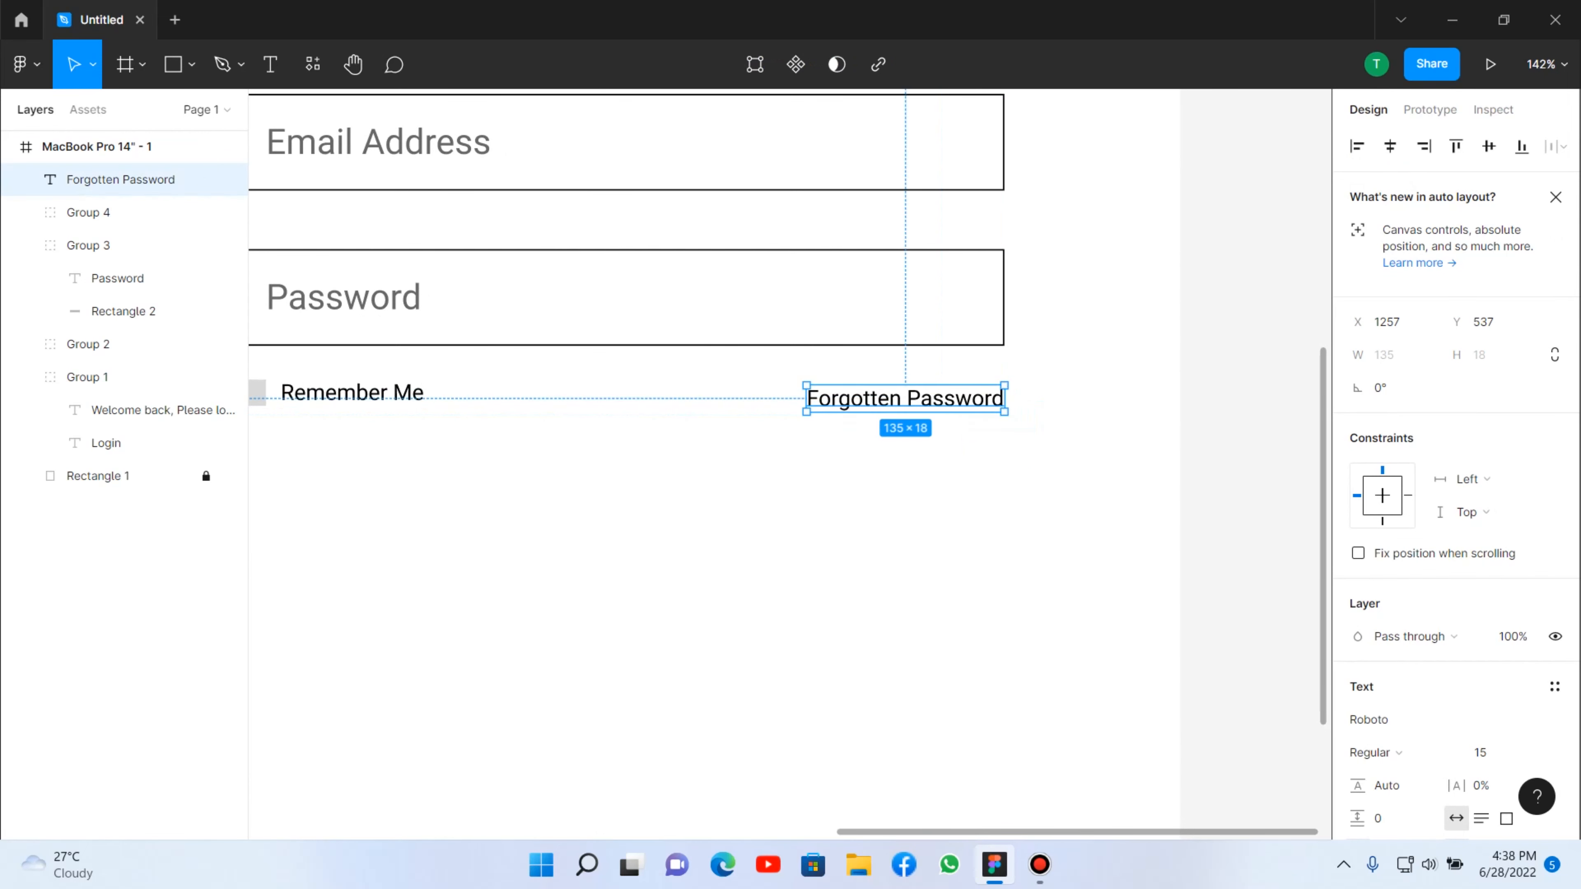
left_click_drag(338, 480, 818, 376)
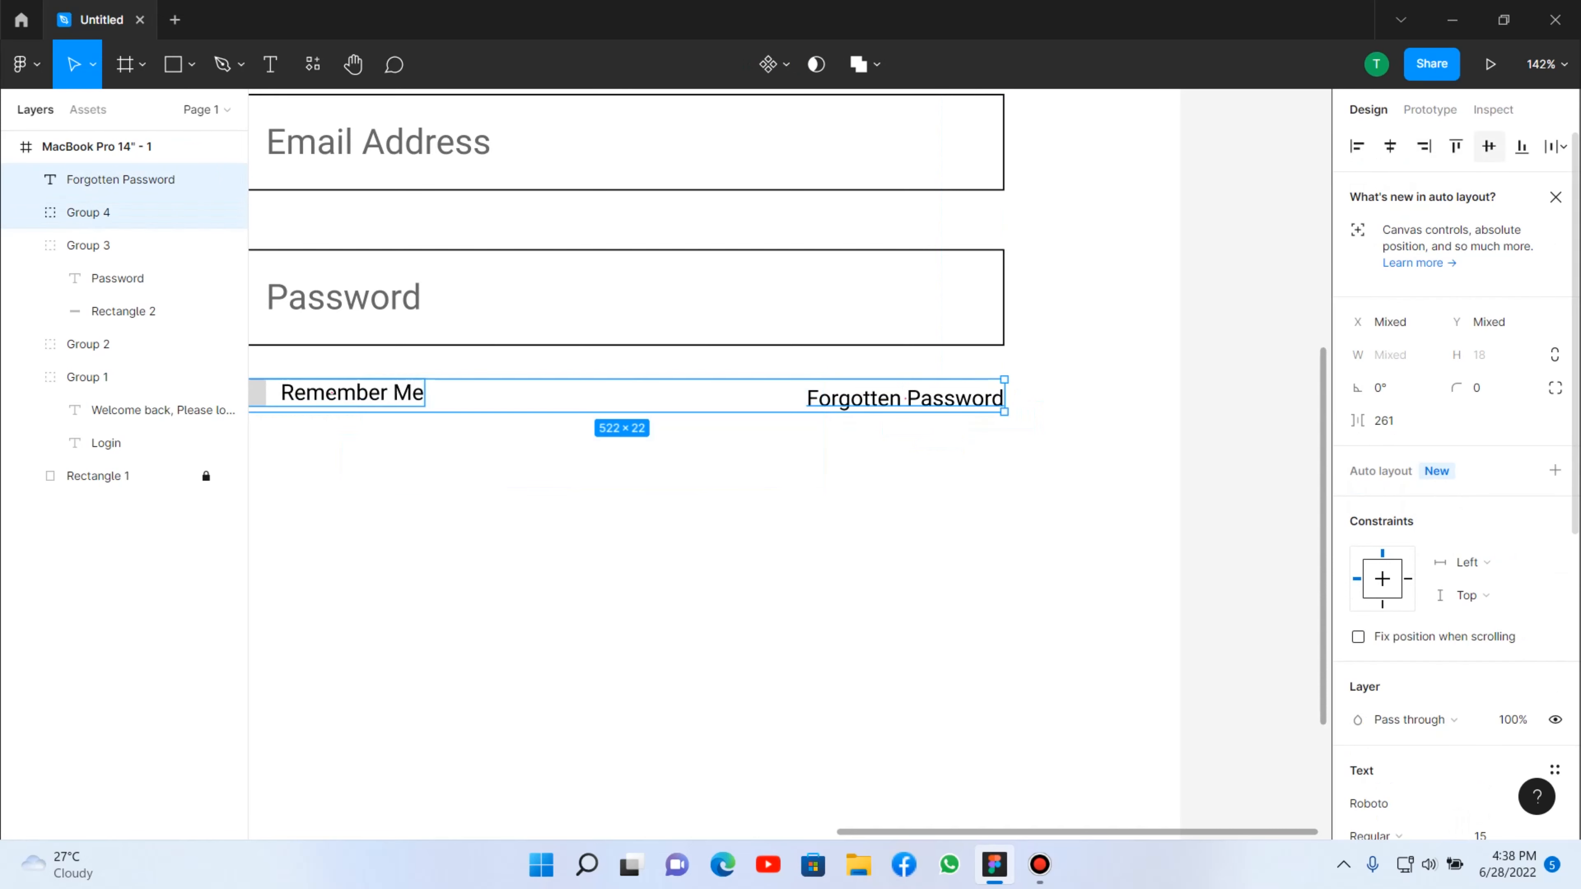
key("Escape")
Move the "Remember Me" group left to X 868, flush with the Password field's left edge.
left_click(96, 146)
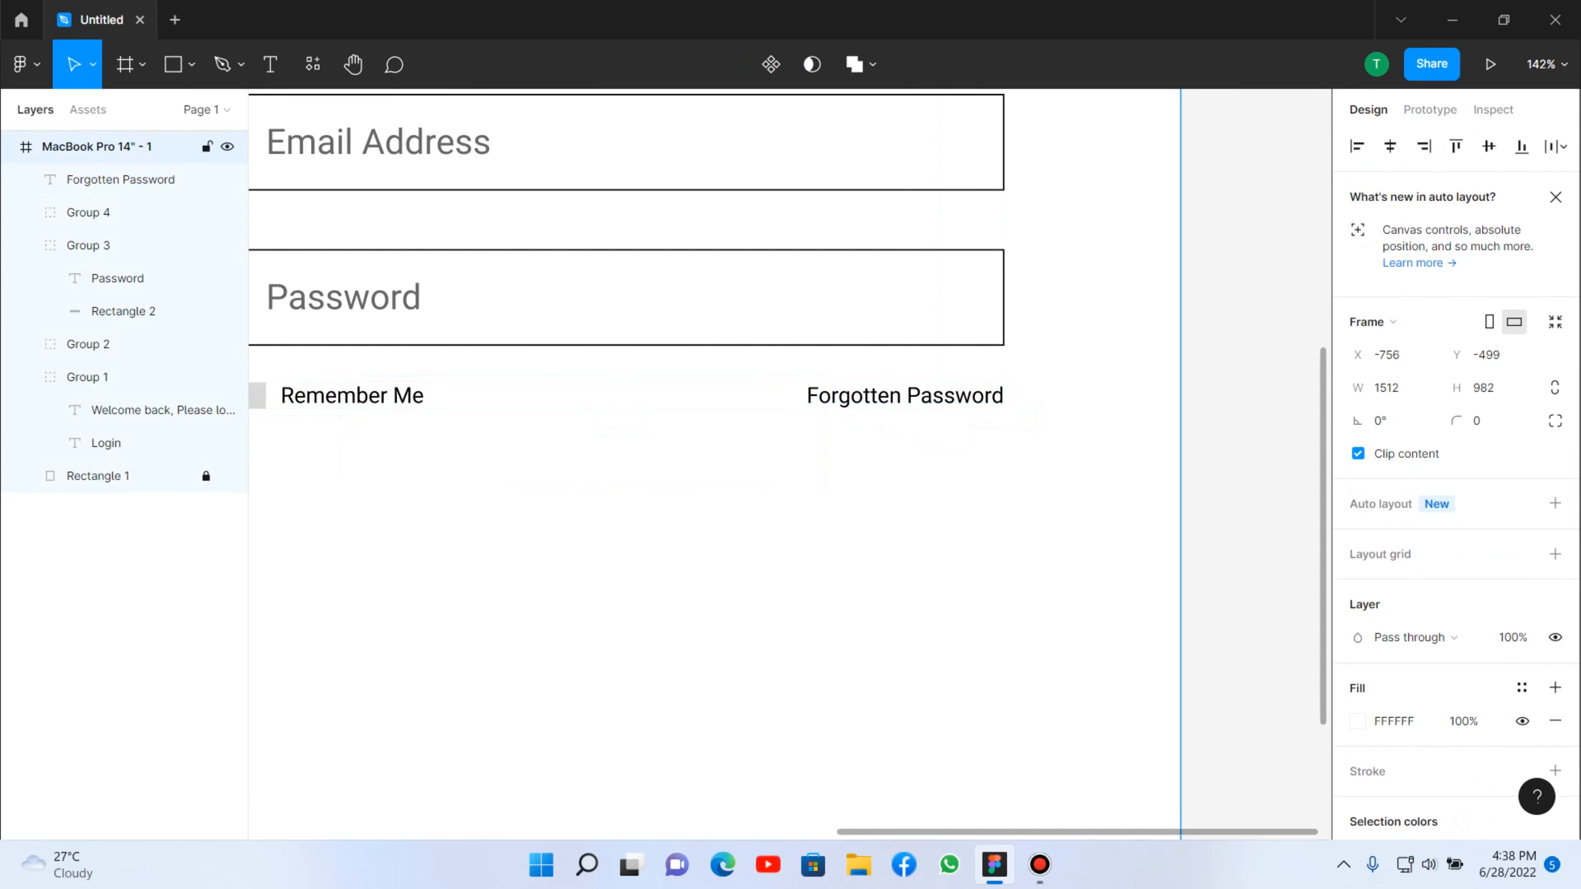
key("shift+1")
scroll(919, 577, "up", 5)
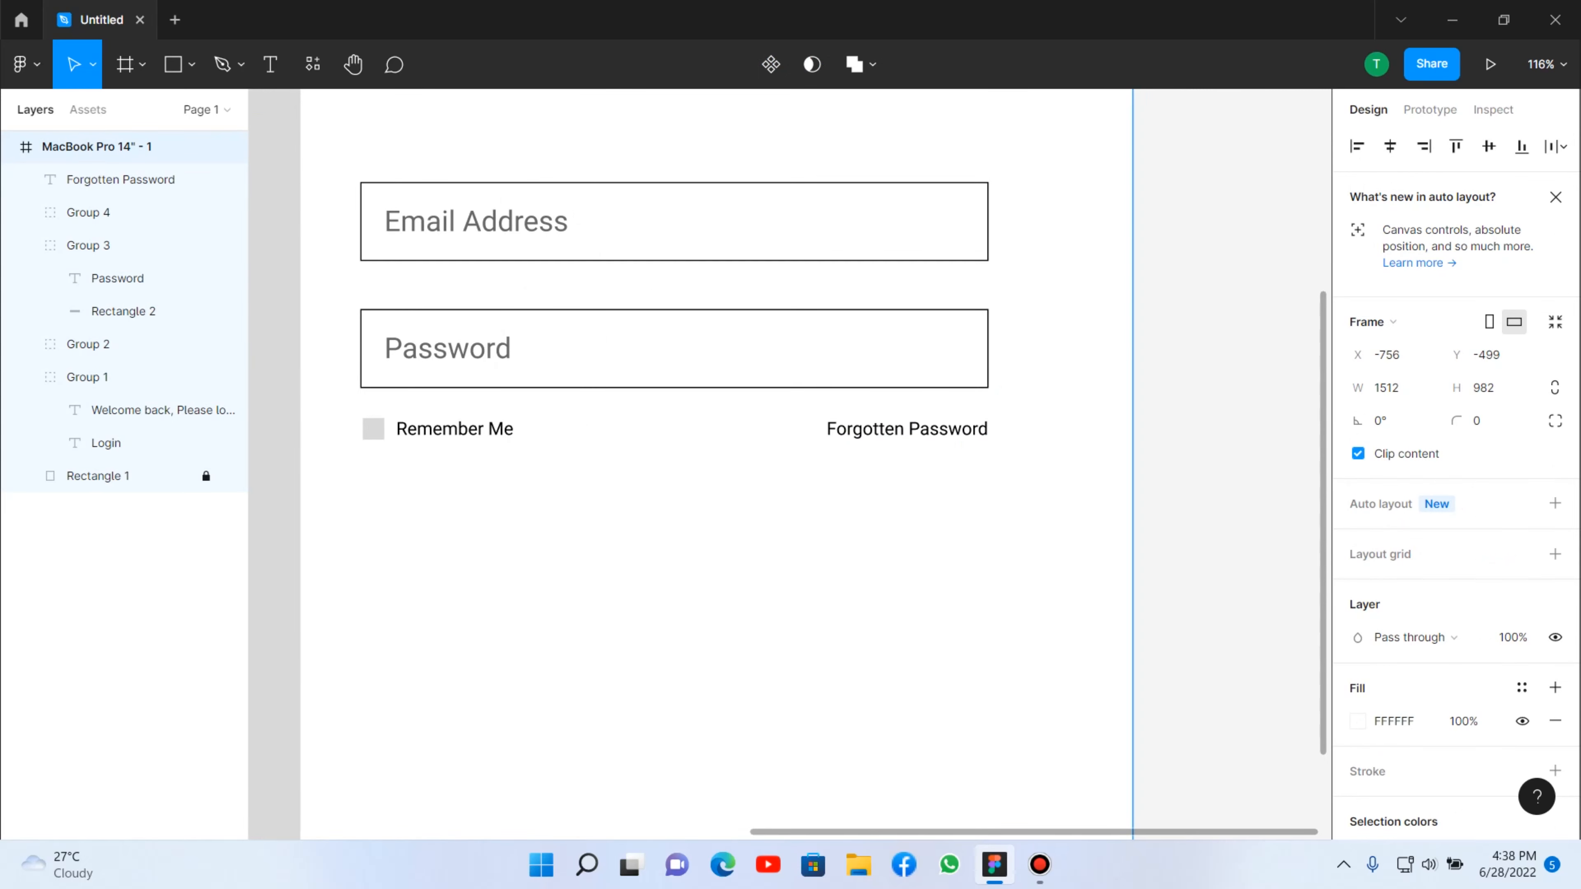
left_click_drag(920, 514, 912, 513)
scroll(913, 514, "down", 5)
key("Escape")
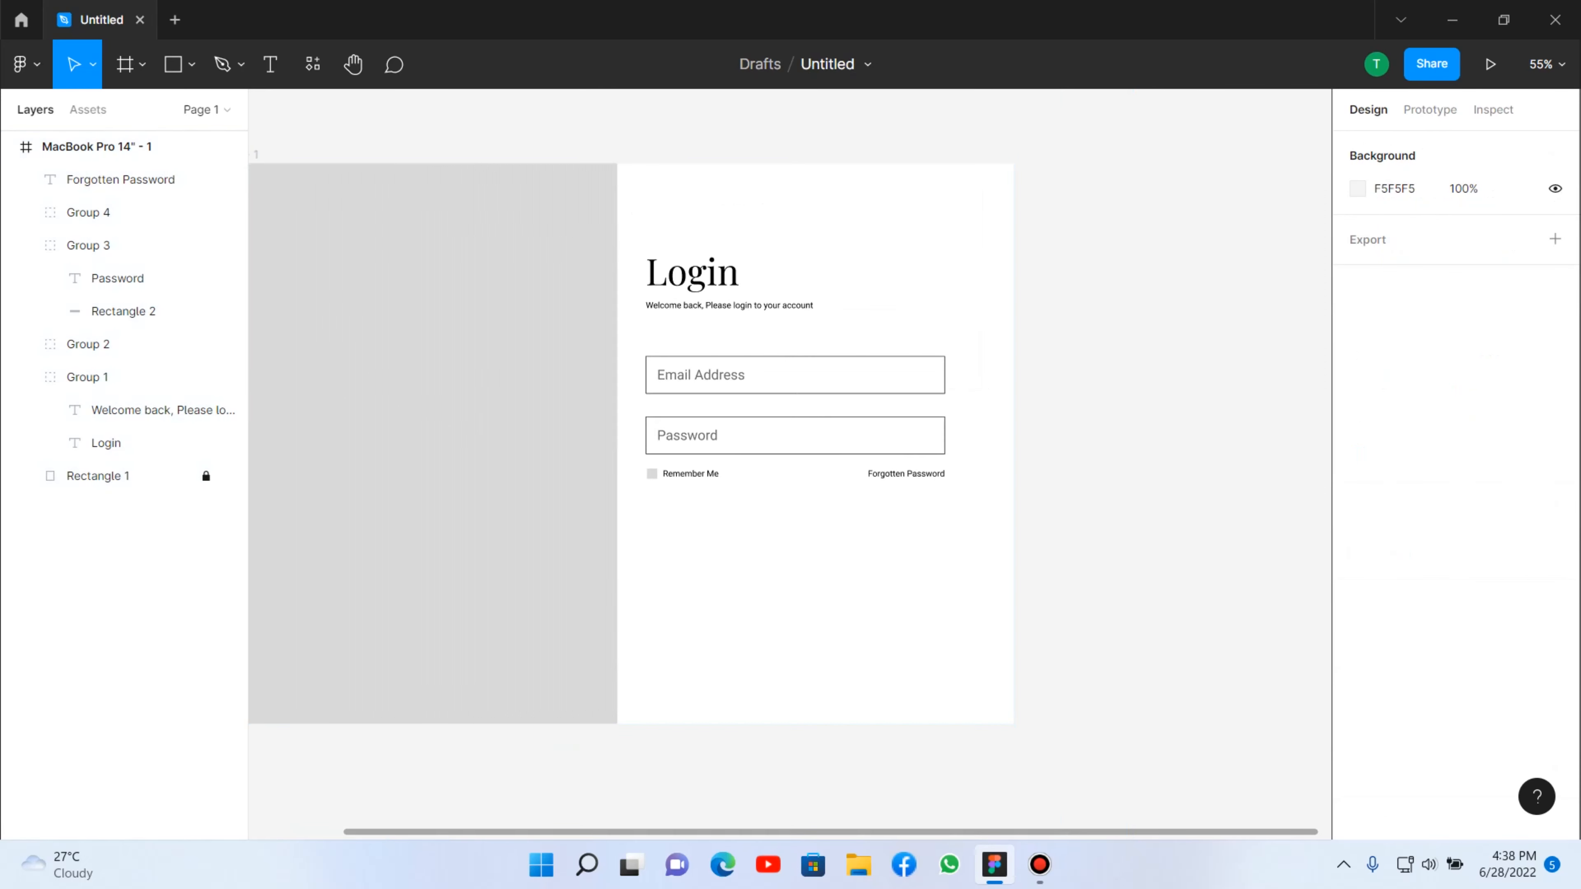
scroll(964, 539, "up", 5)
scroll(778, 465, "left", 2)
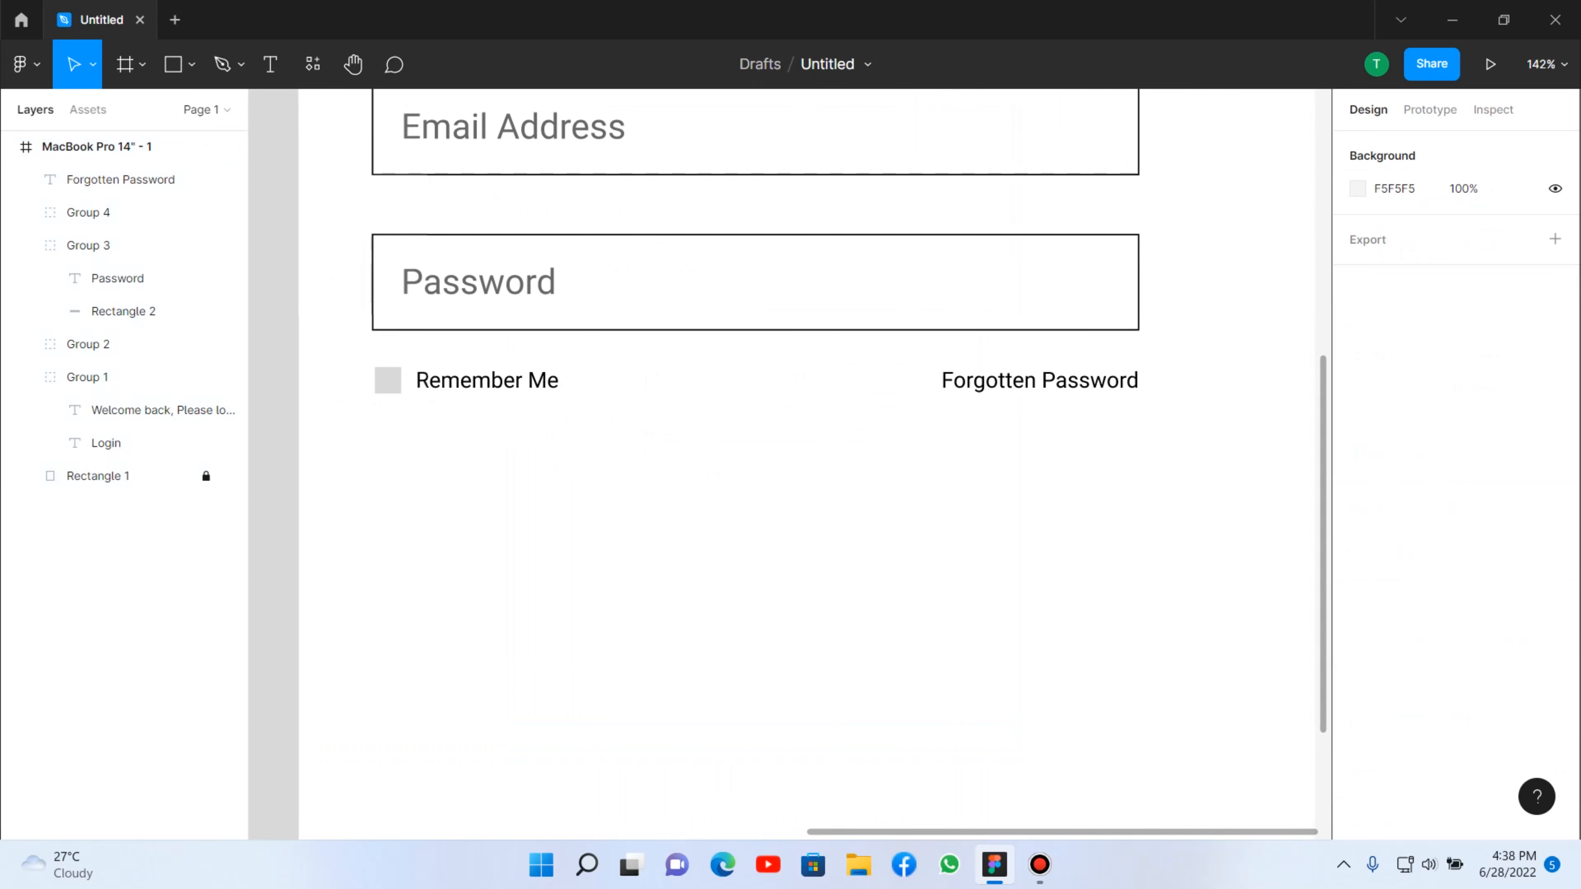
left_click(120, 179)
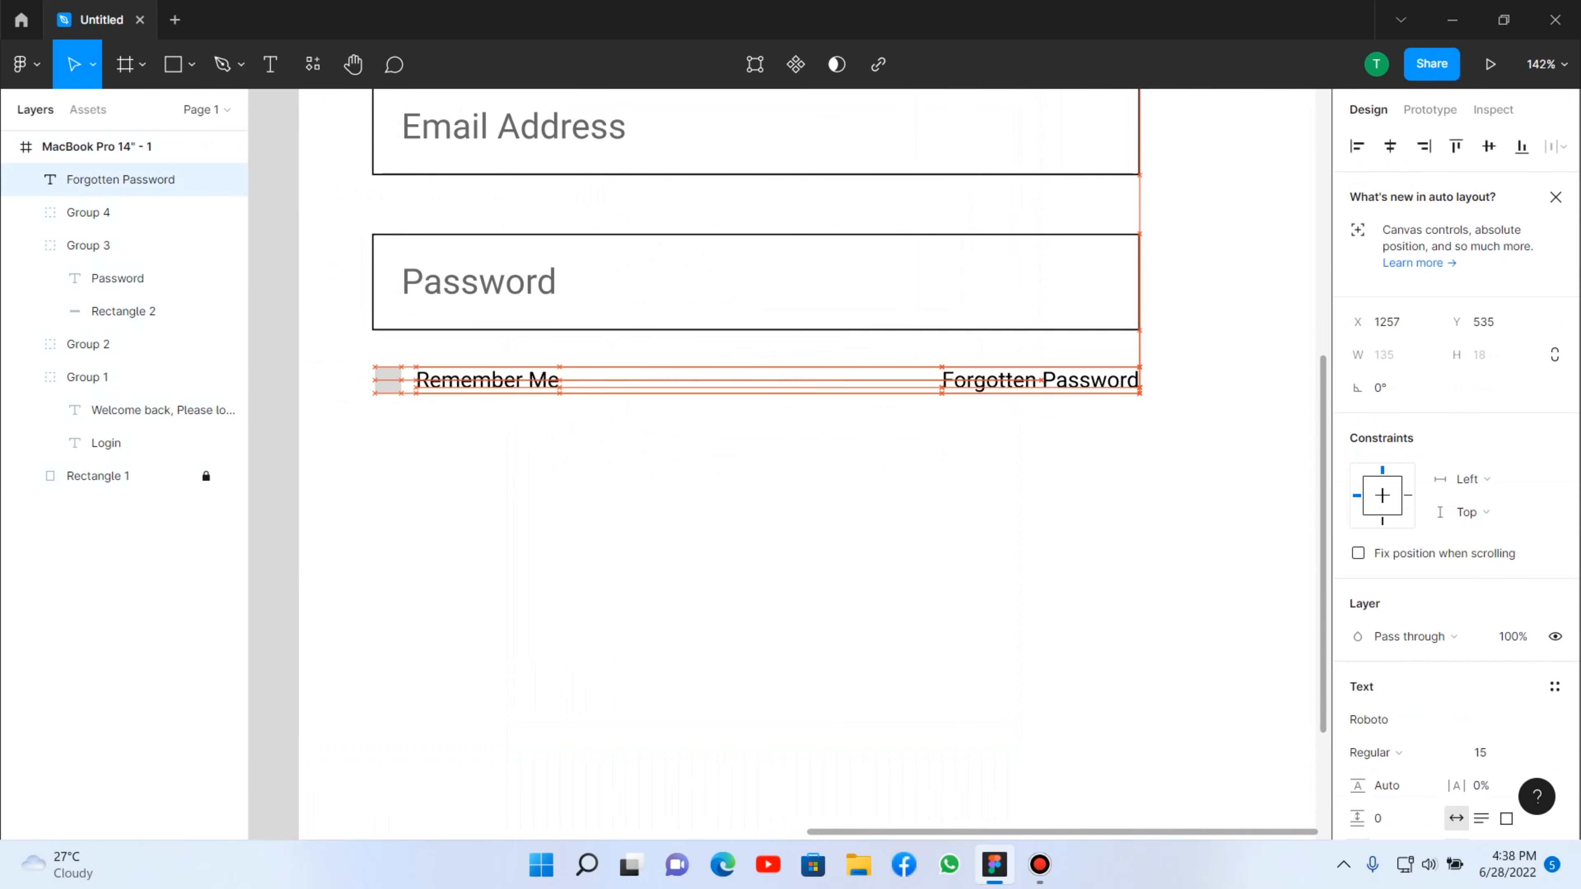
left_click_drag(1034, 380, 1038, 380)
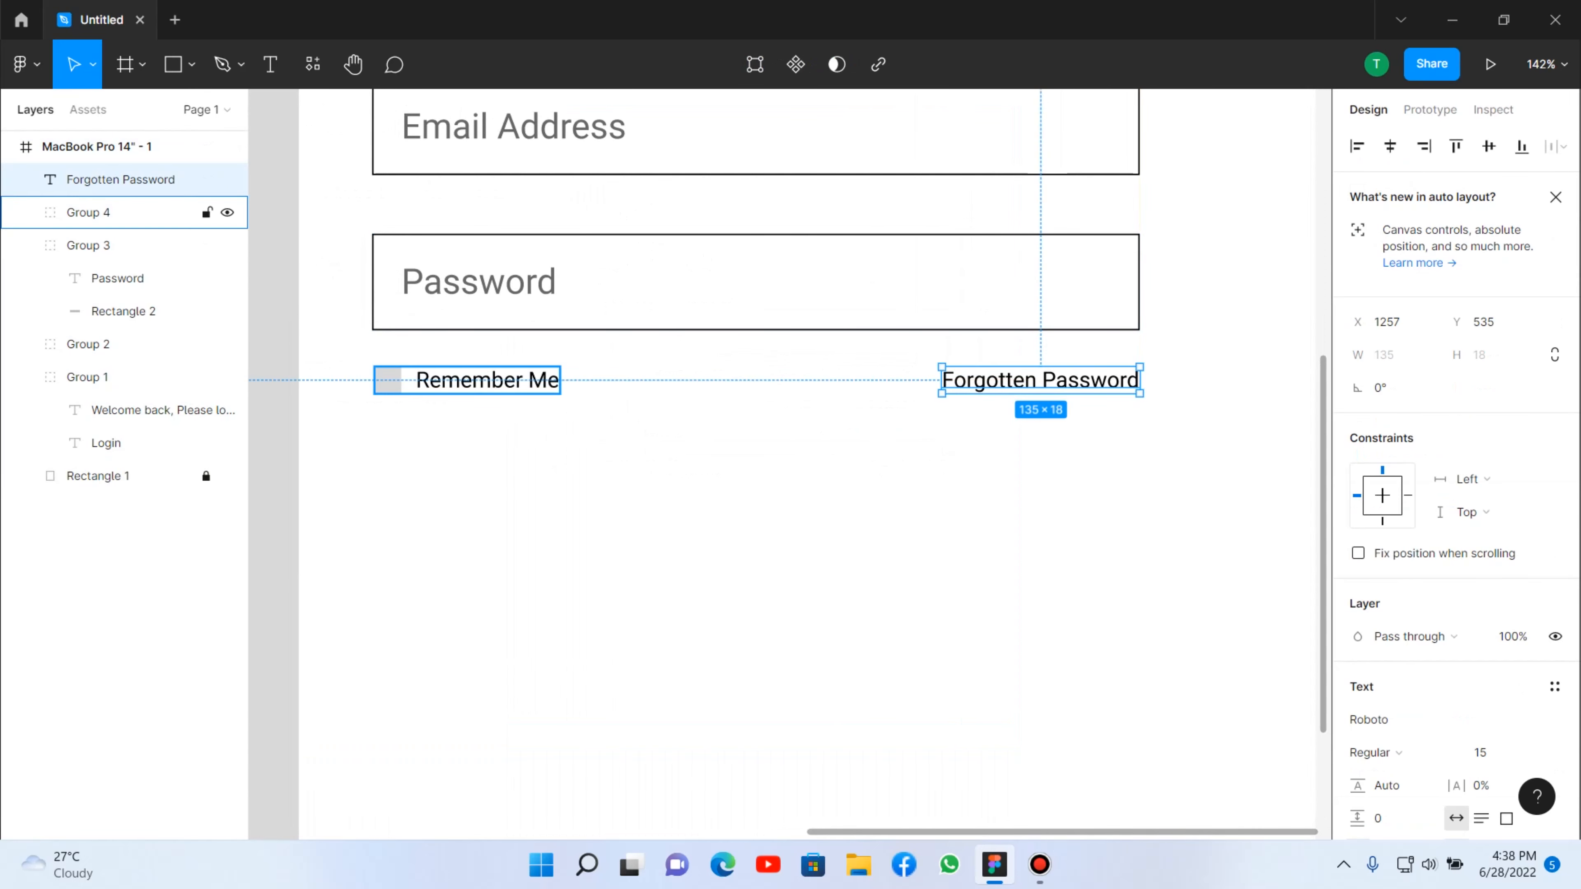
left_click(87, 213)
left_click_drag(486, 380, 483, 380)
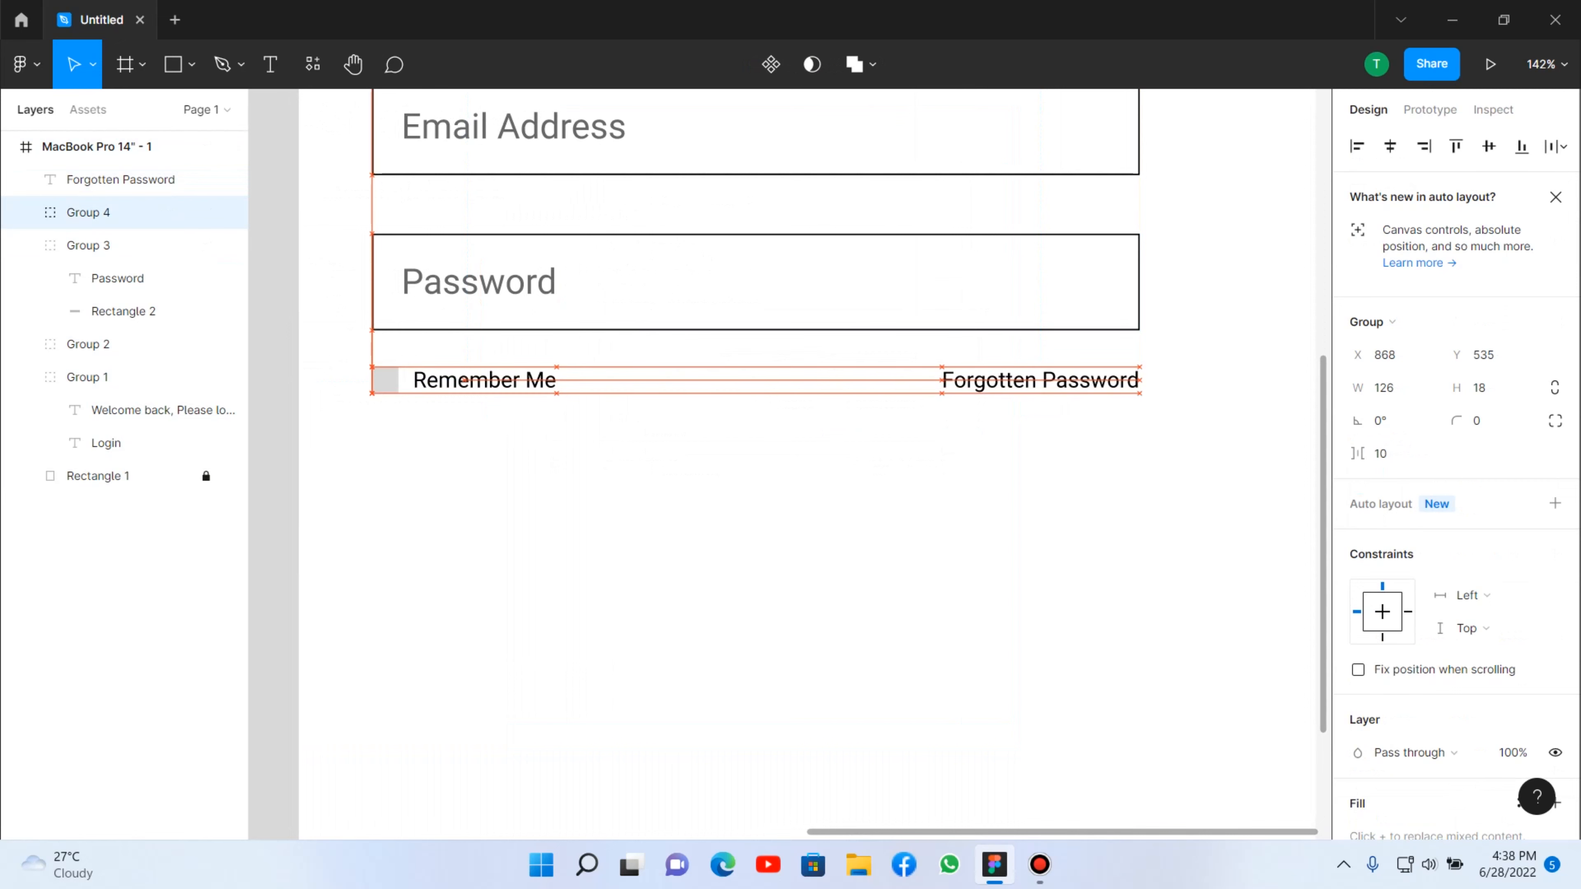
key("Escape")
Group the "Remember Me" group and the "Forgotten Password" text into one row.
left_click_drag(415, 502, 1028, 372)
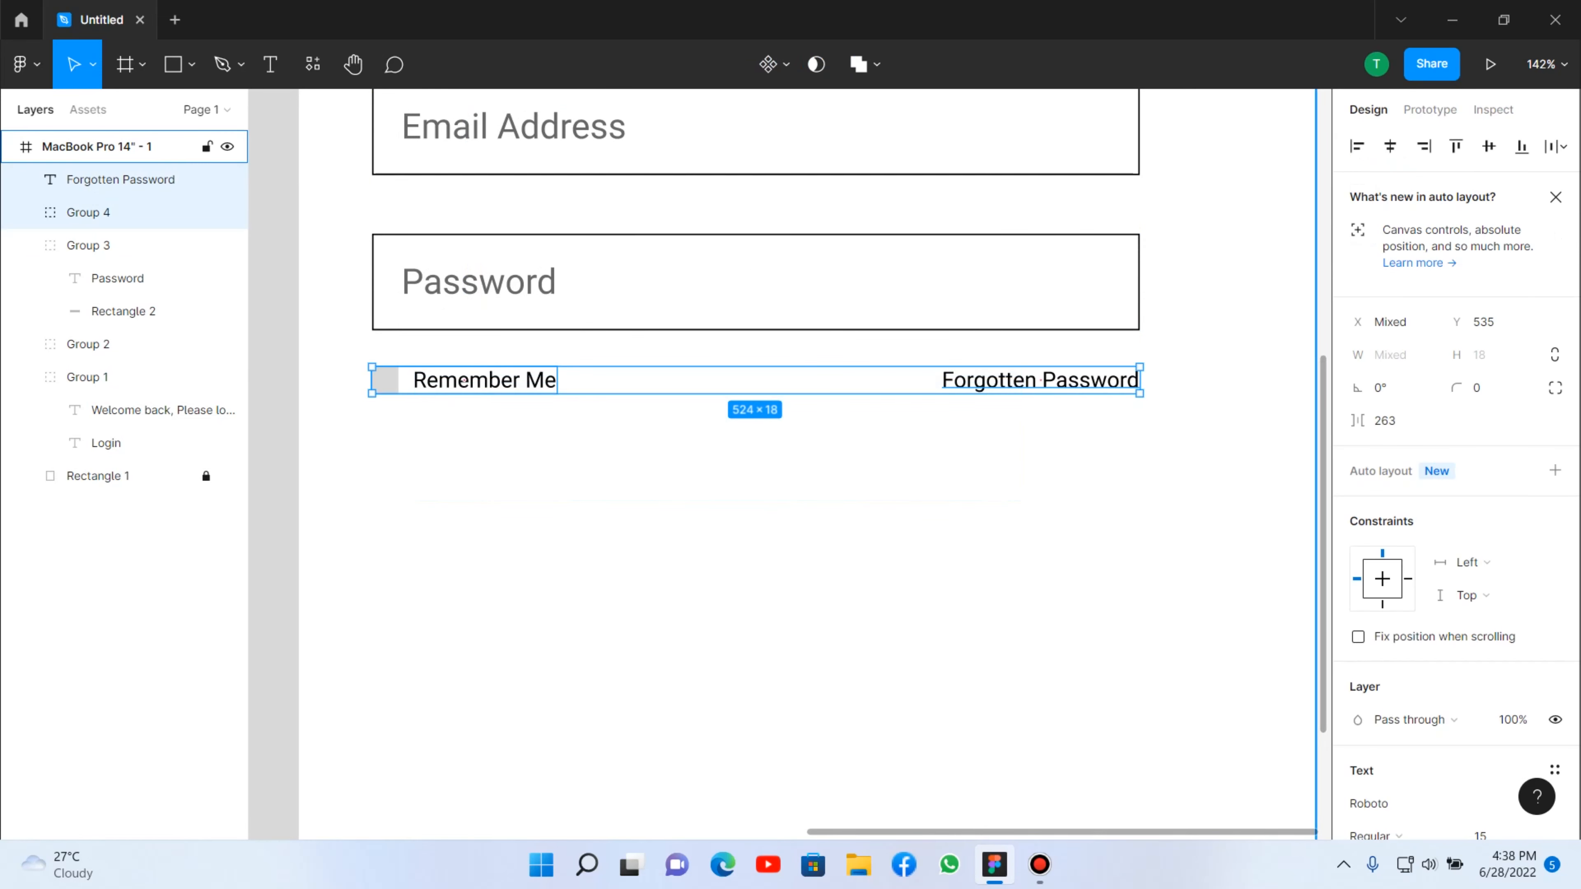
key("ctrl+g")
key("Escape")
Check the row's distance to the Password field and move the "Remember Me" / "Forgotten Password" row down to Y 550.
scroll(991, 529, "down", 5)
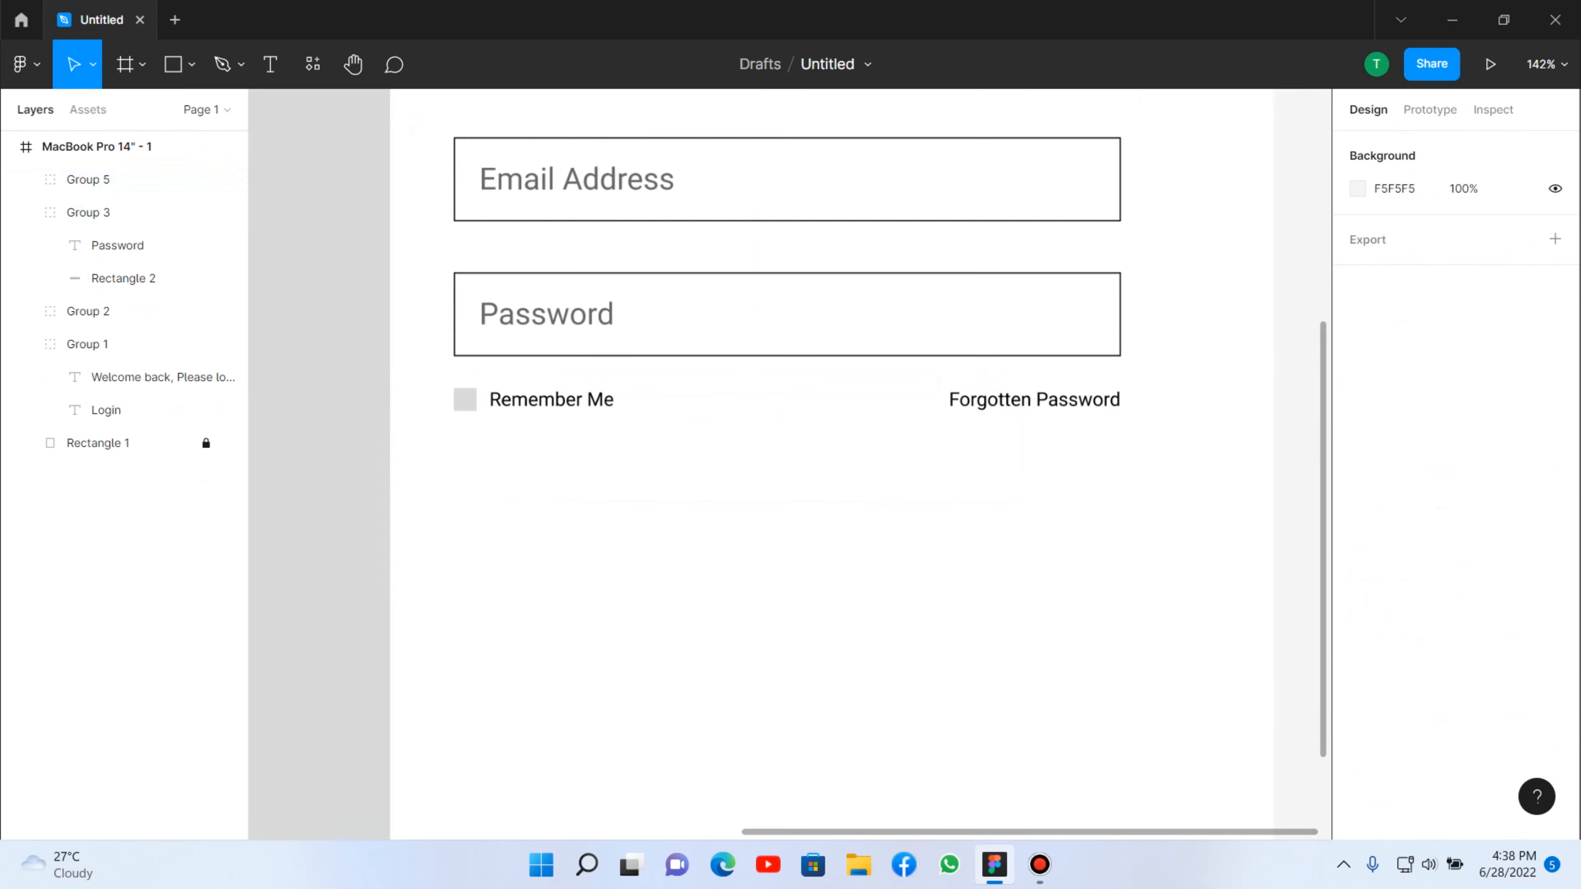
scroll(992, 536, "up", 3)
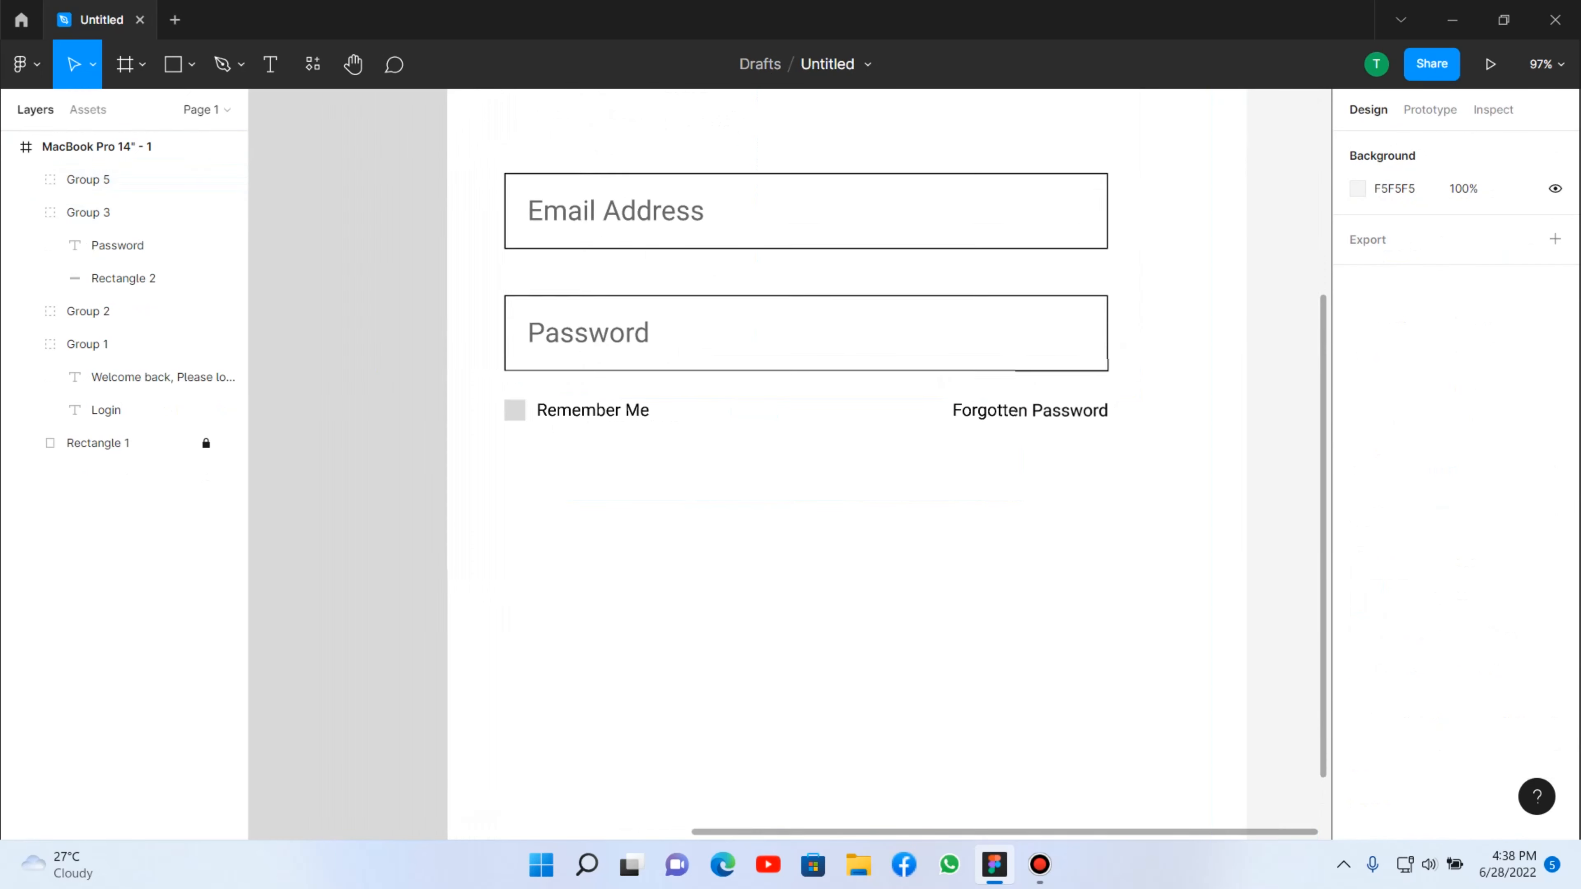
left_click(559, 406)
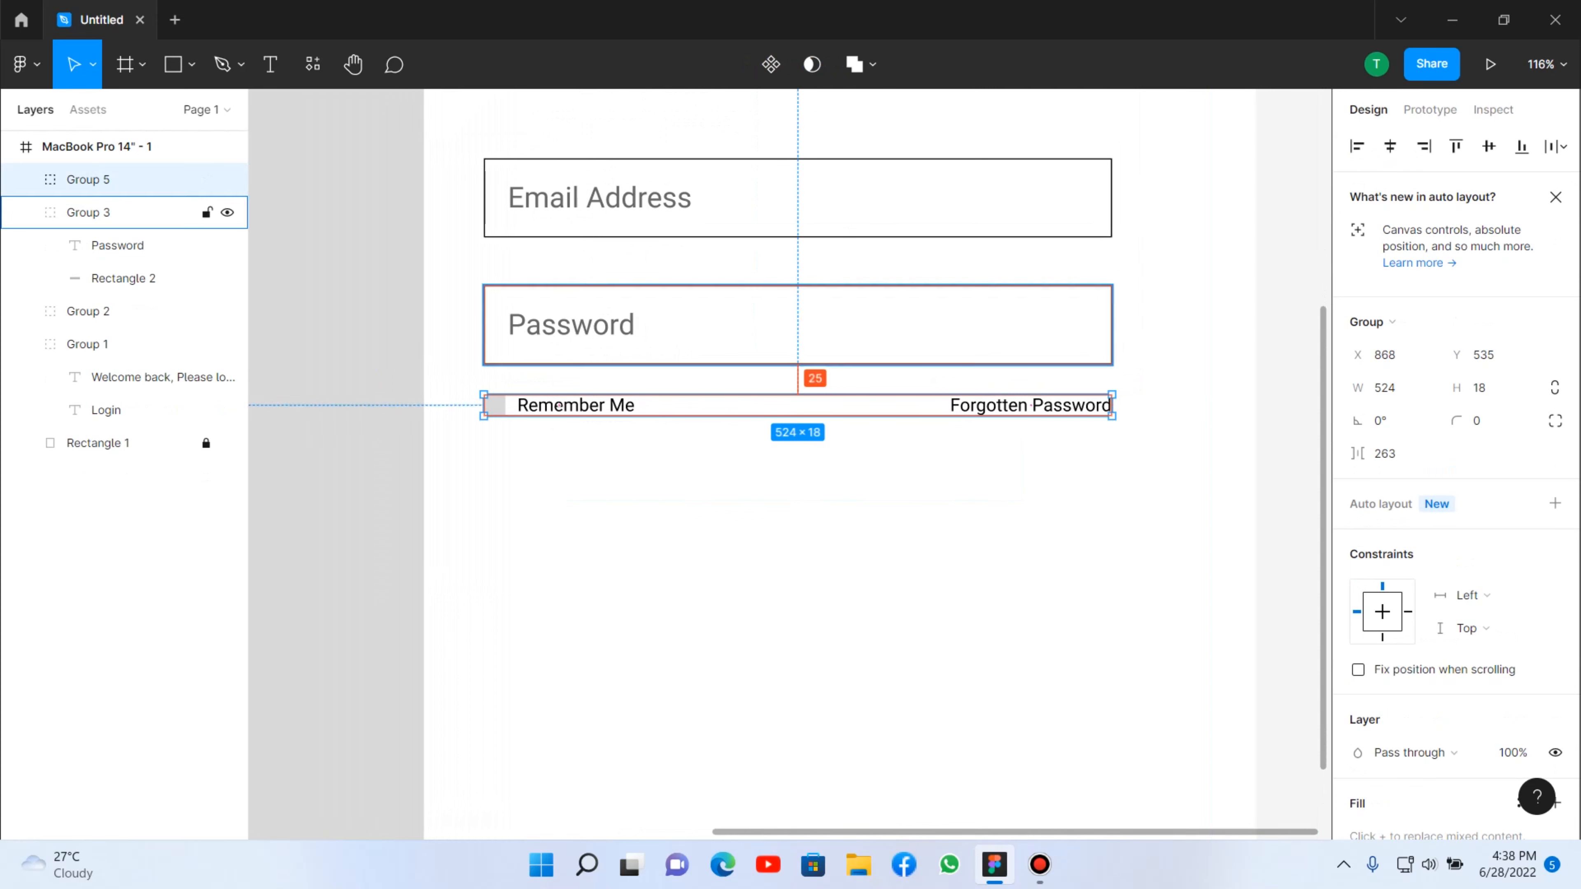
key("Escape")
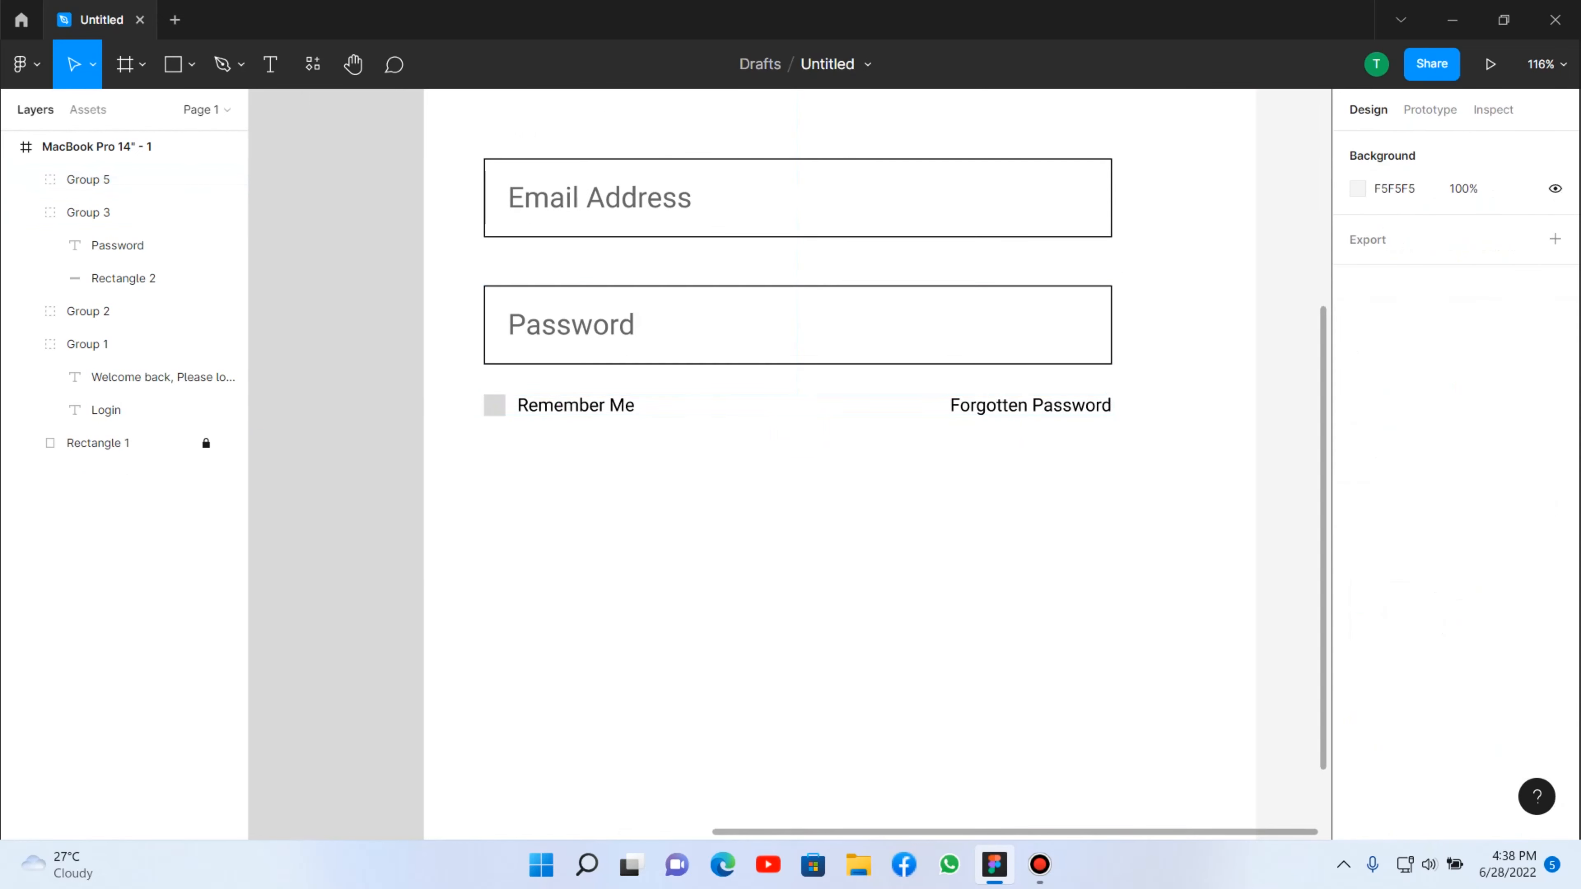
left_click(88, 213)
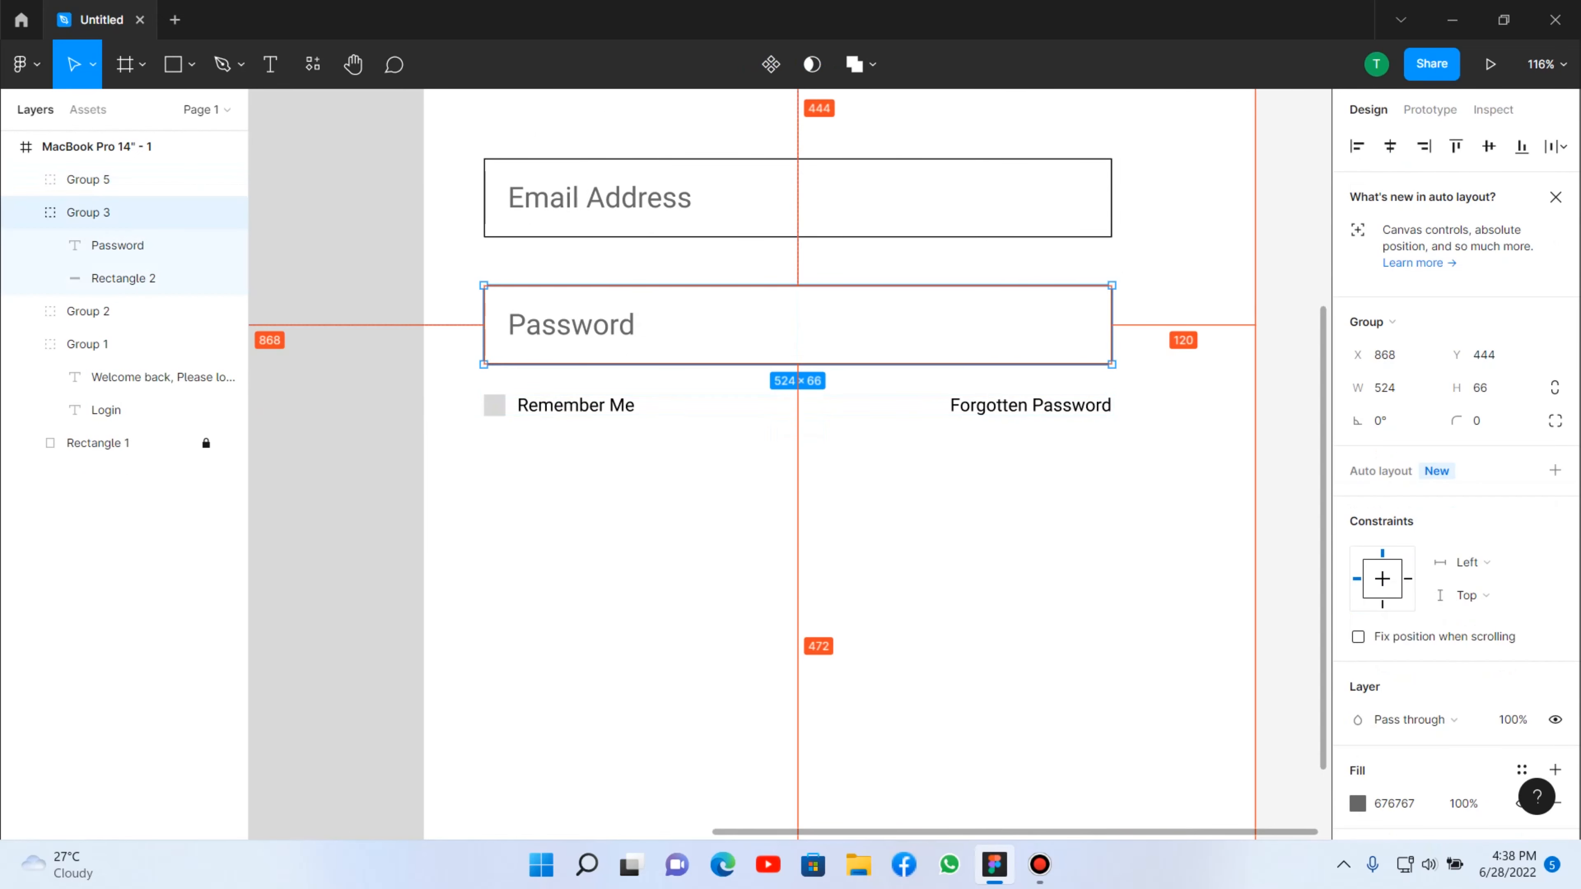
left_click(88, 180)
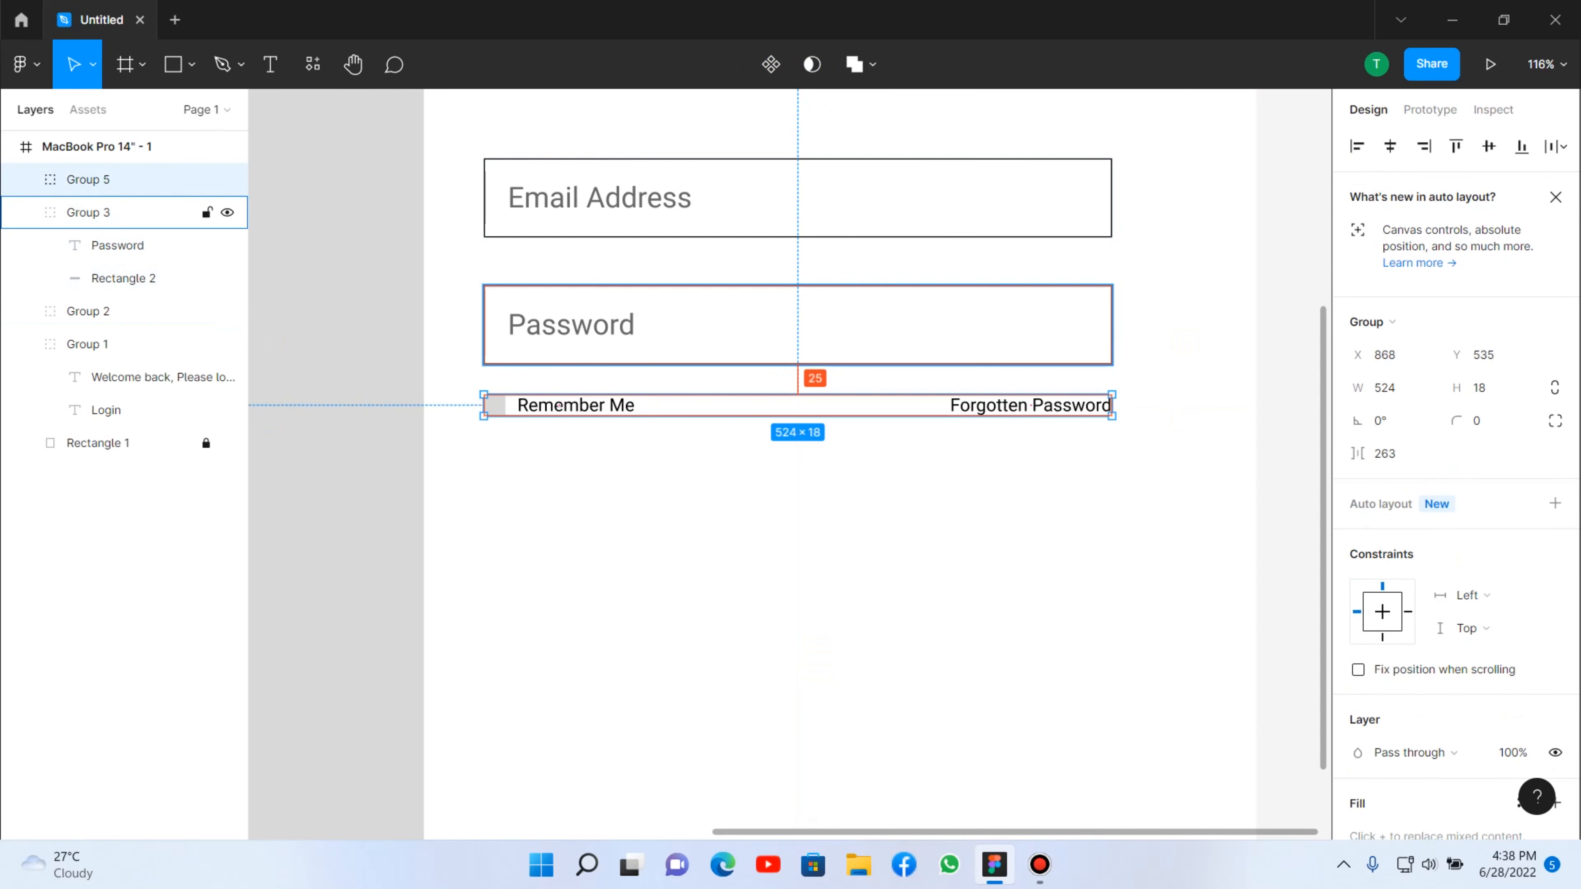
key("shift+Down")
key("Down")
key("Down")
key("Down")
key("Down")
key("Down")
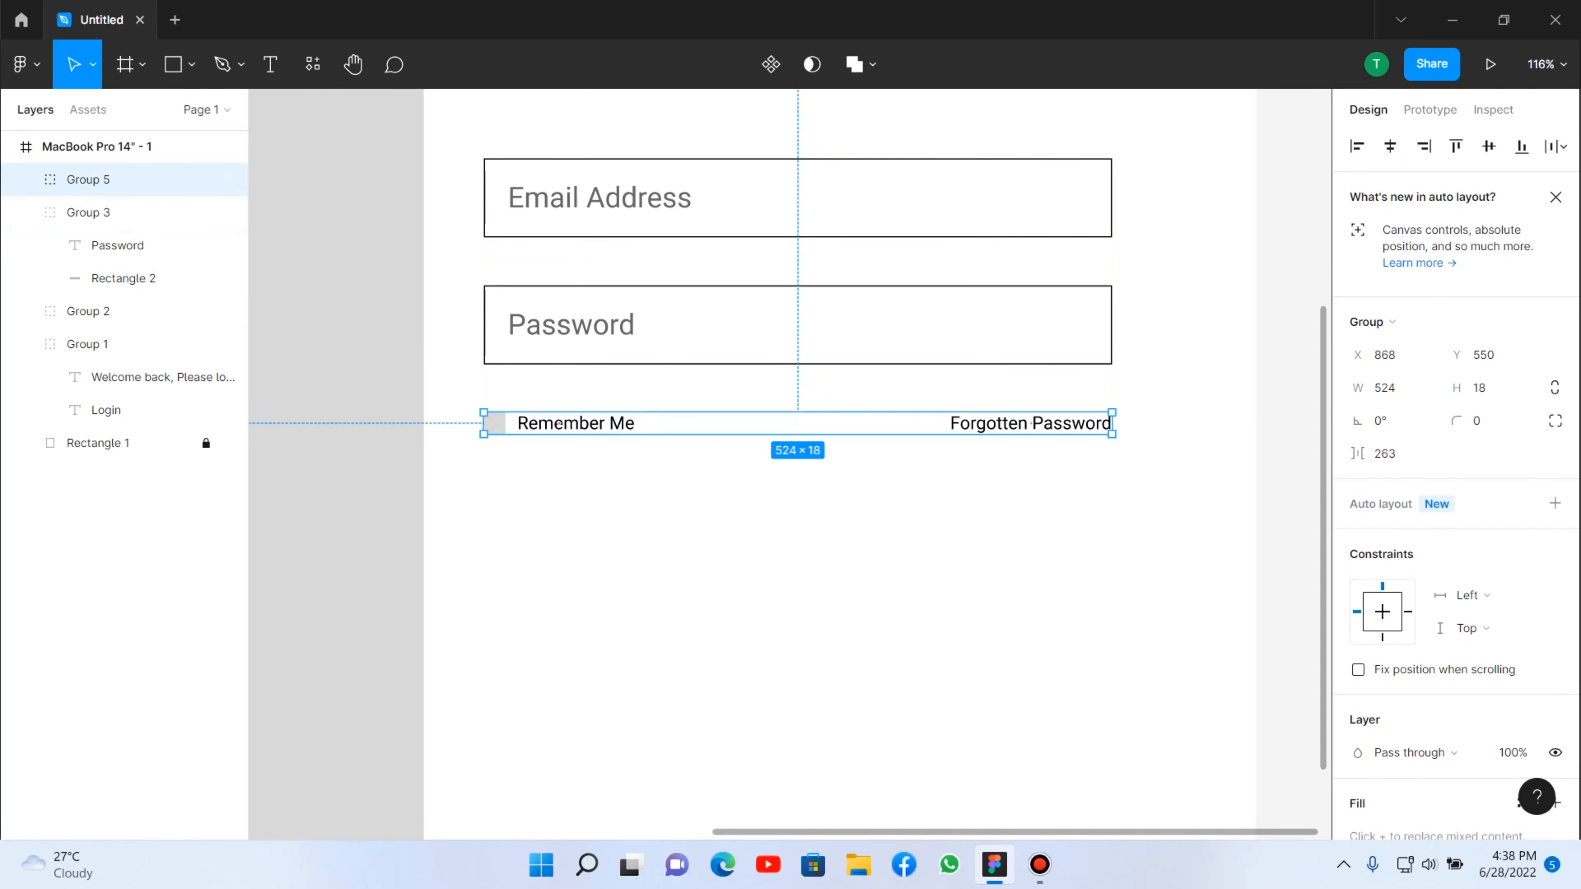
key("Escape")
Move the "Remember Me" / "Forgotten Password" row up to Y 530, leaving a 20 px gap below the Password field.
scroll(745, 464, "down", 3)
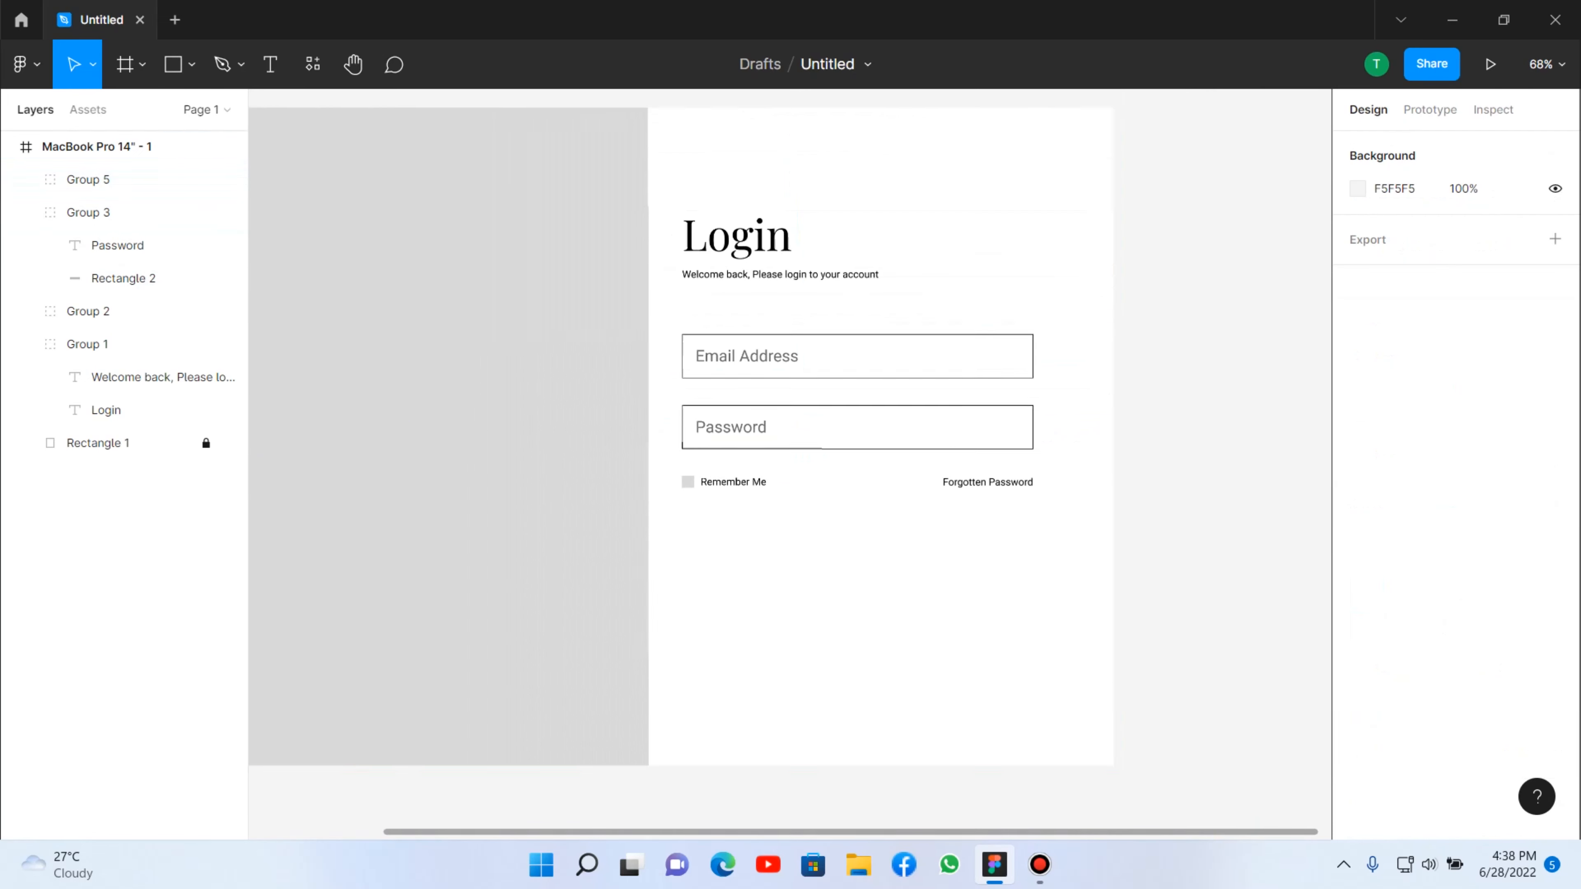
scroll(962, 612, "up", 4)
left_click(736, 330)
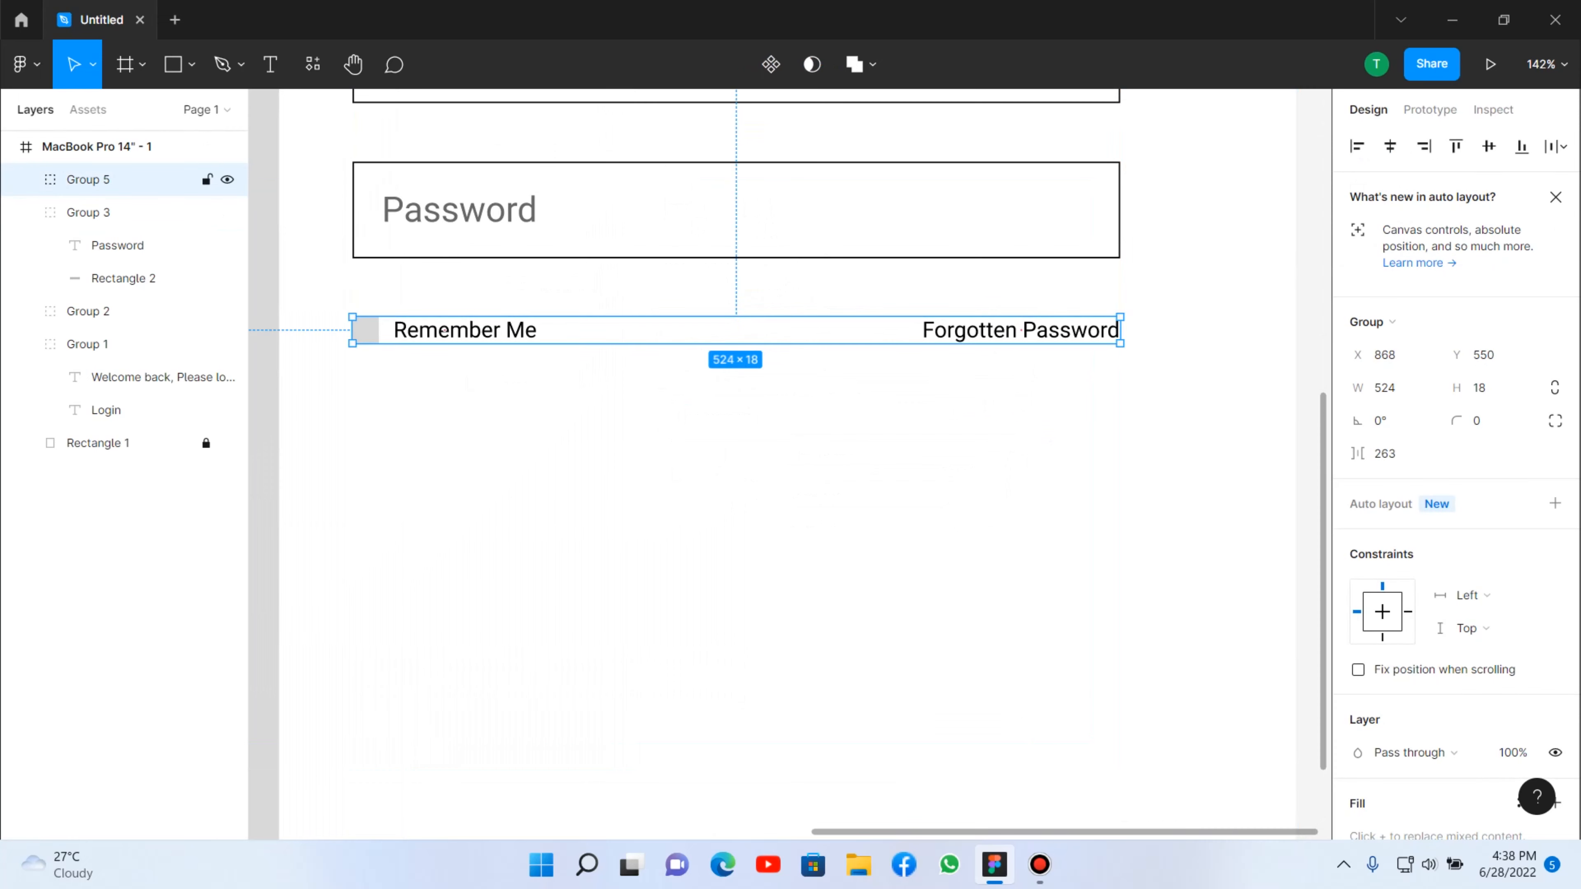
key("alt")
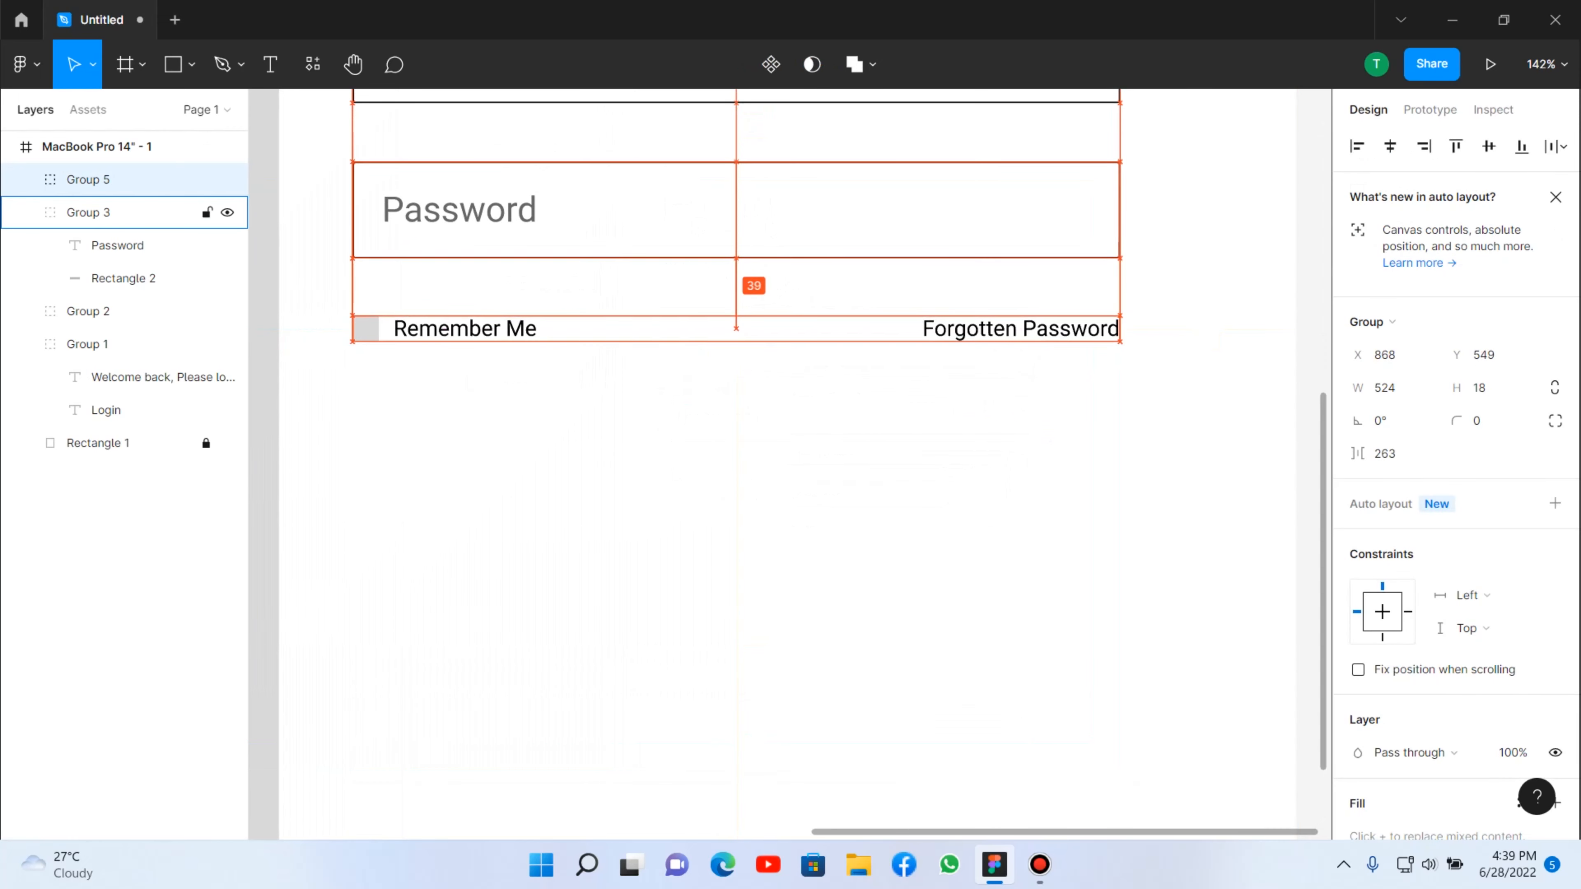
key("shift+Up")
key("Up")
key("Up")
key("Up")
key("Up")
key("Up")
key("Up")
key("Up")
key("Up")
key("Up")
key("Up")
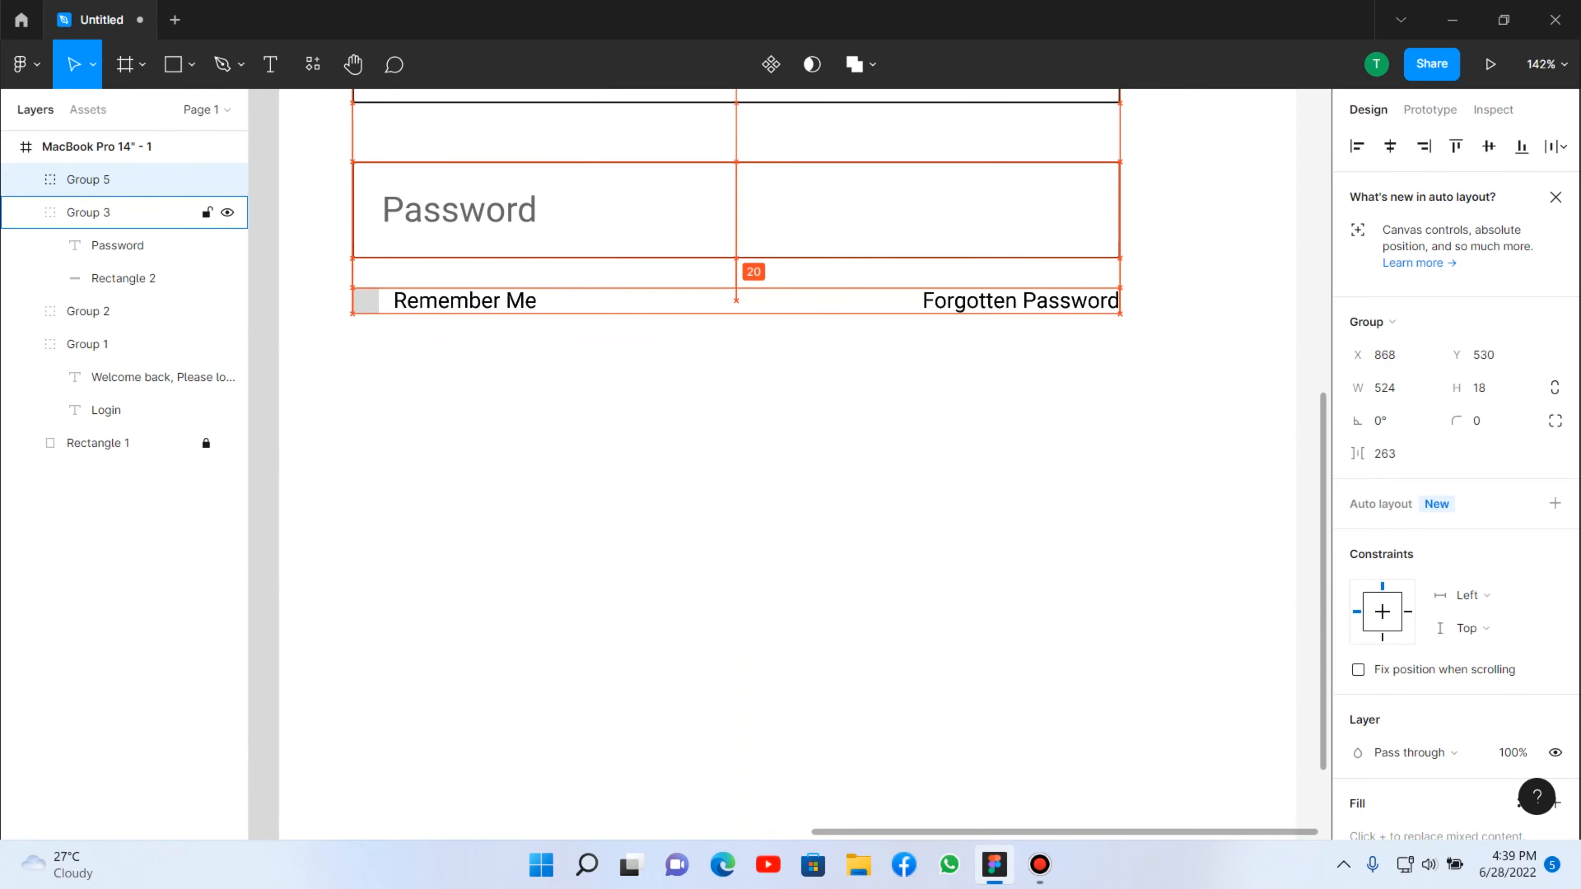
key("Escape")
Duplicate the Password field group straight down, placing the copy below the "Remember Me" / "Forgotten Password" row.
scroll(1044, 411, "down", 5)
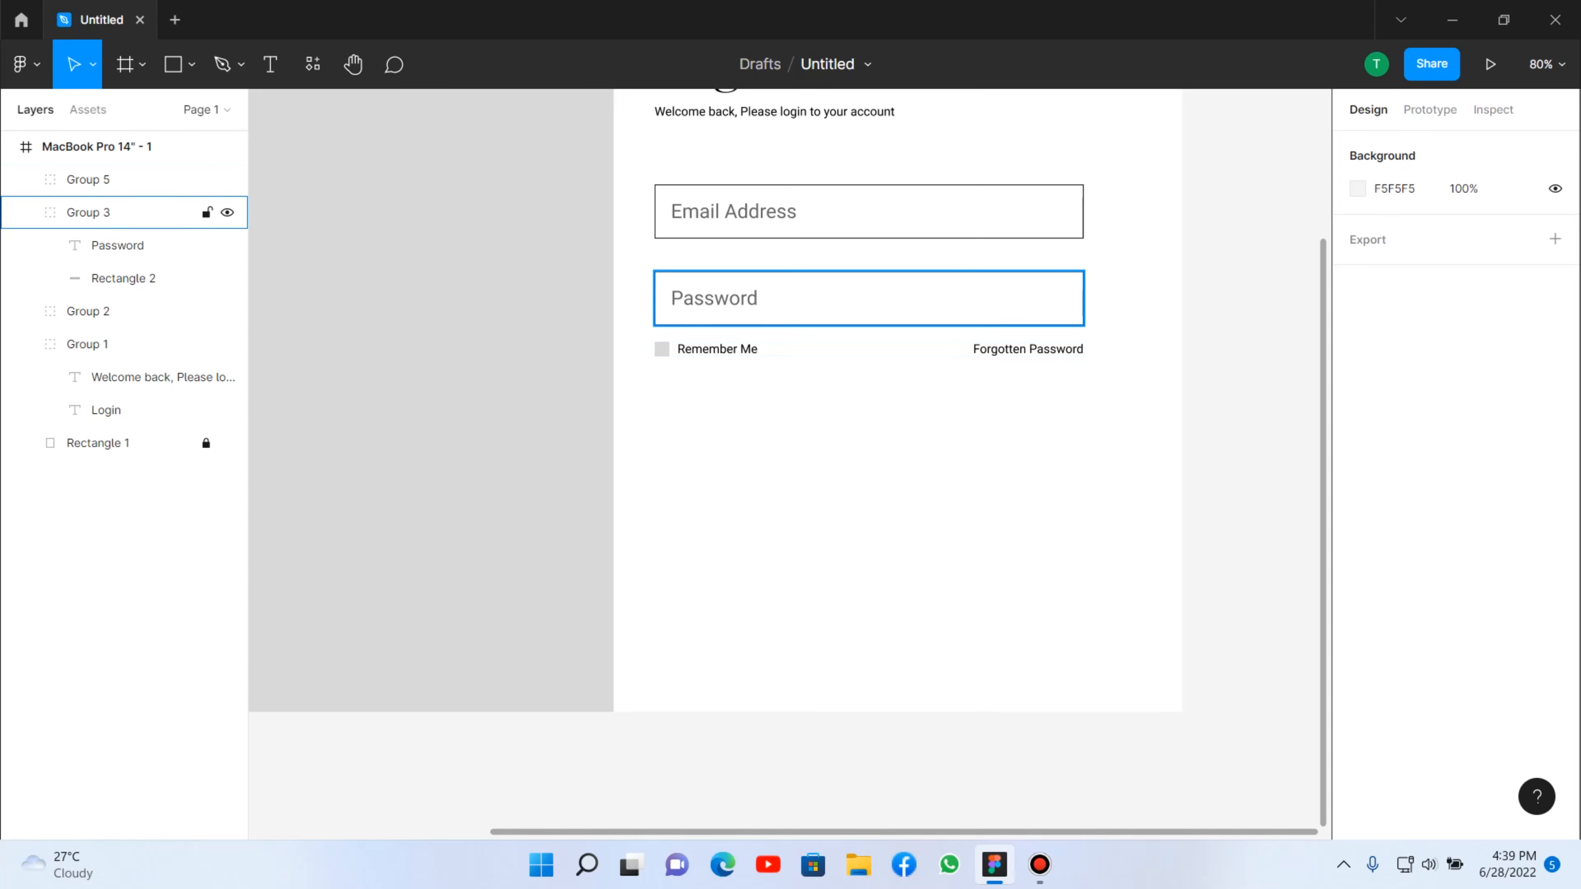
left_click_drag(869, 298, 869, 423)
key("Escape")
Replace the duplicated field's "Password" text with "Login".
scroll(757, 491, "up", 3)
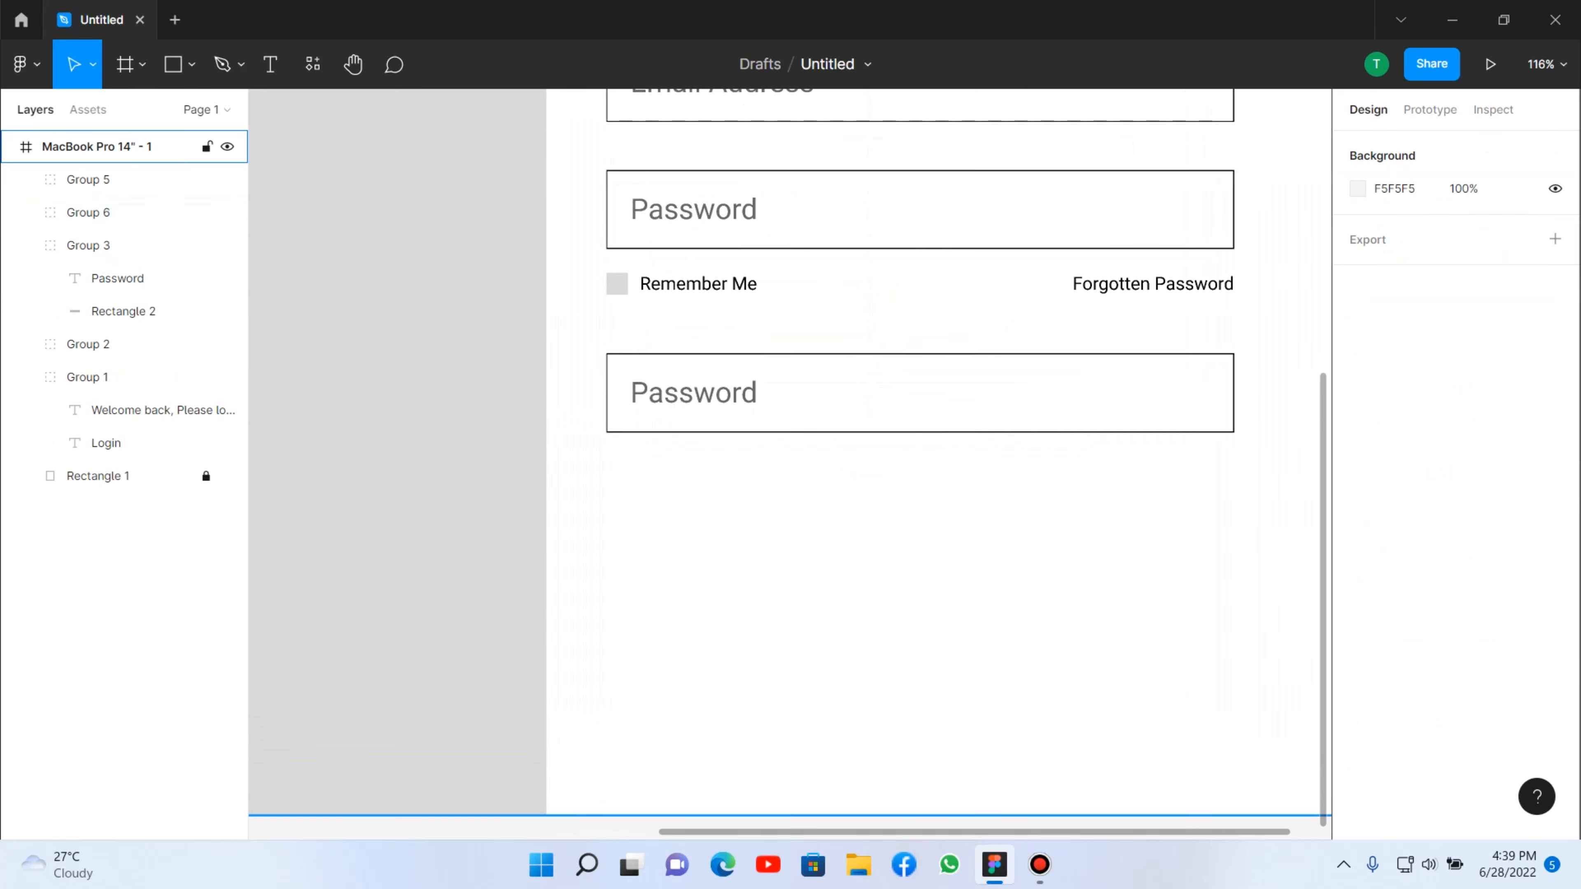
left_click(714, 423)
double_click(714, 424)
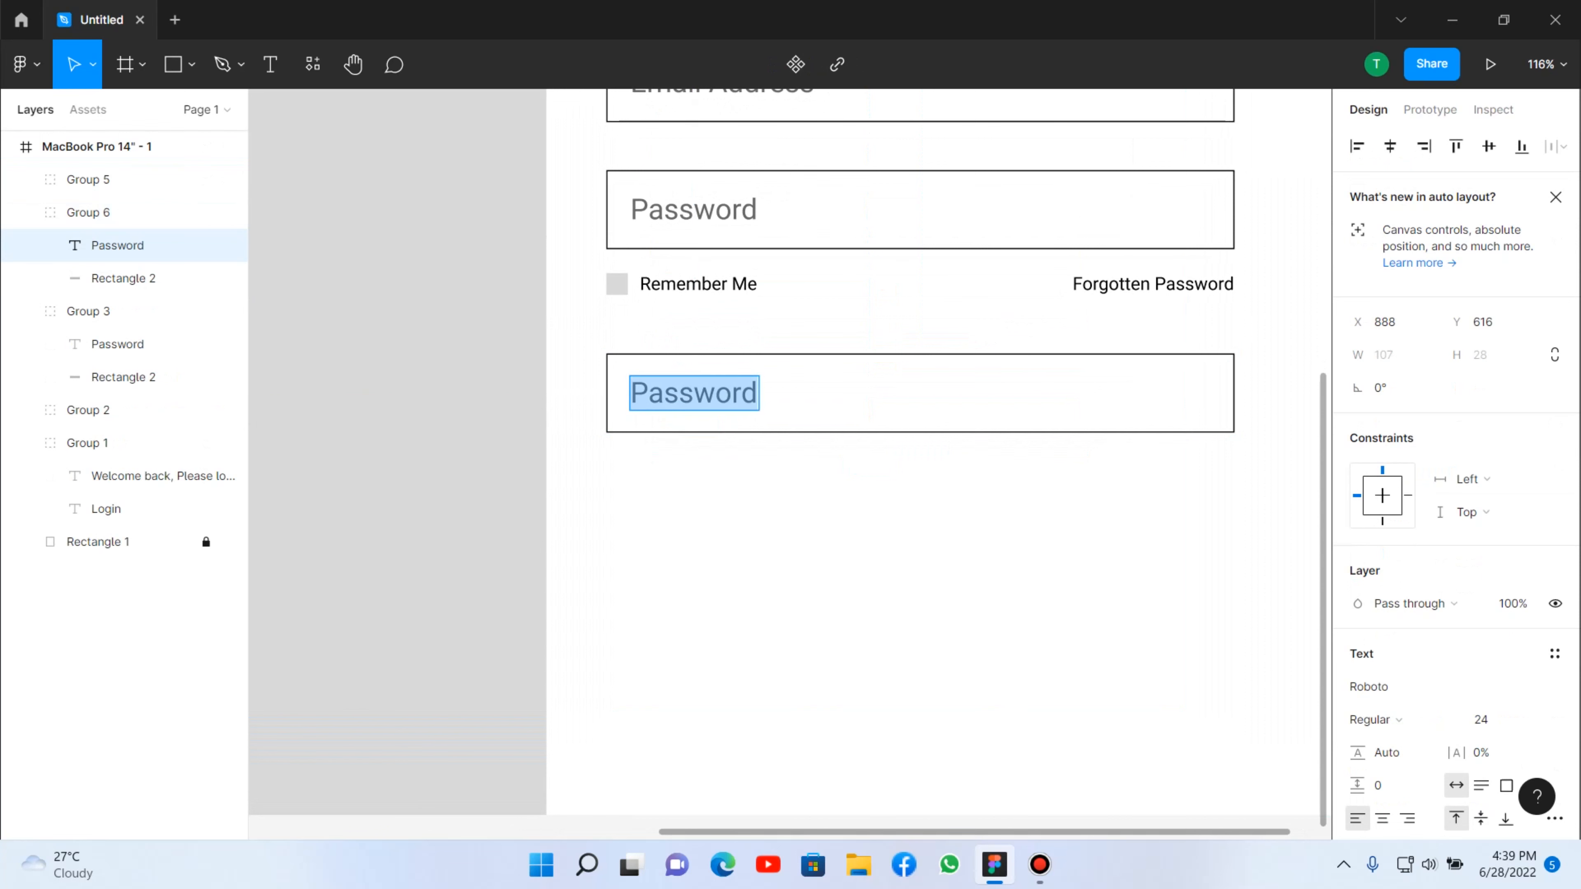
type("Login")
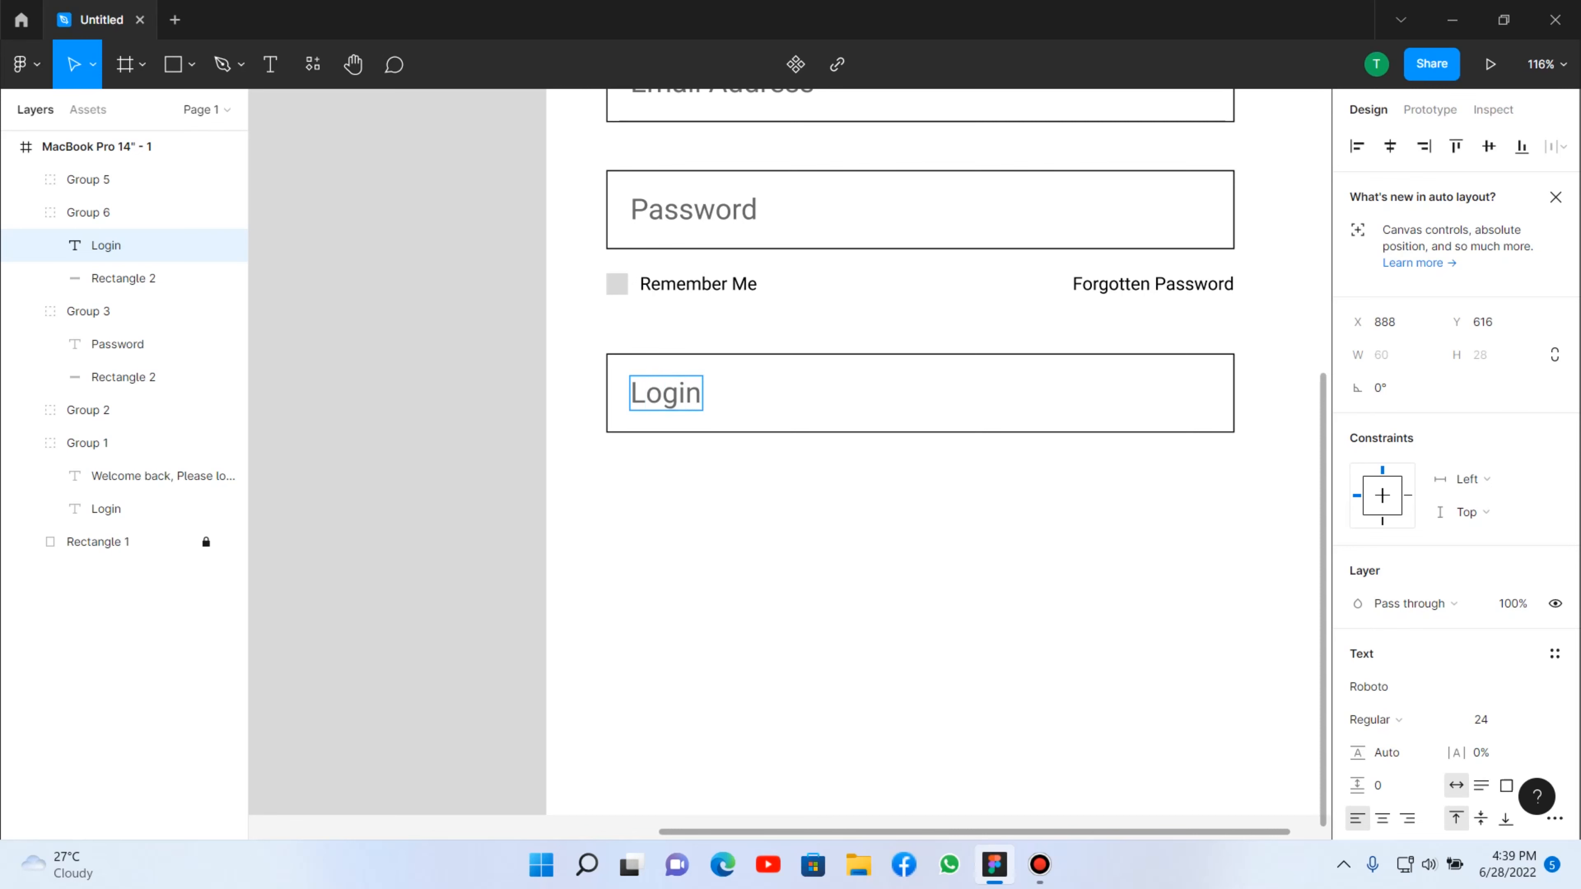
Ungroup the duplicated field so its "Login" text and rectangle are separate layers.
left_click(398, 561)
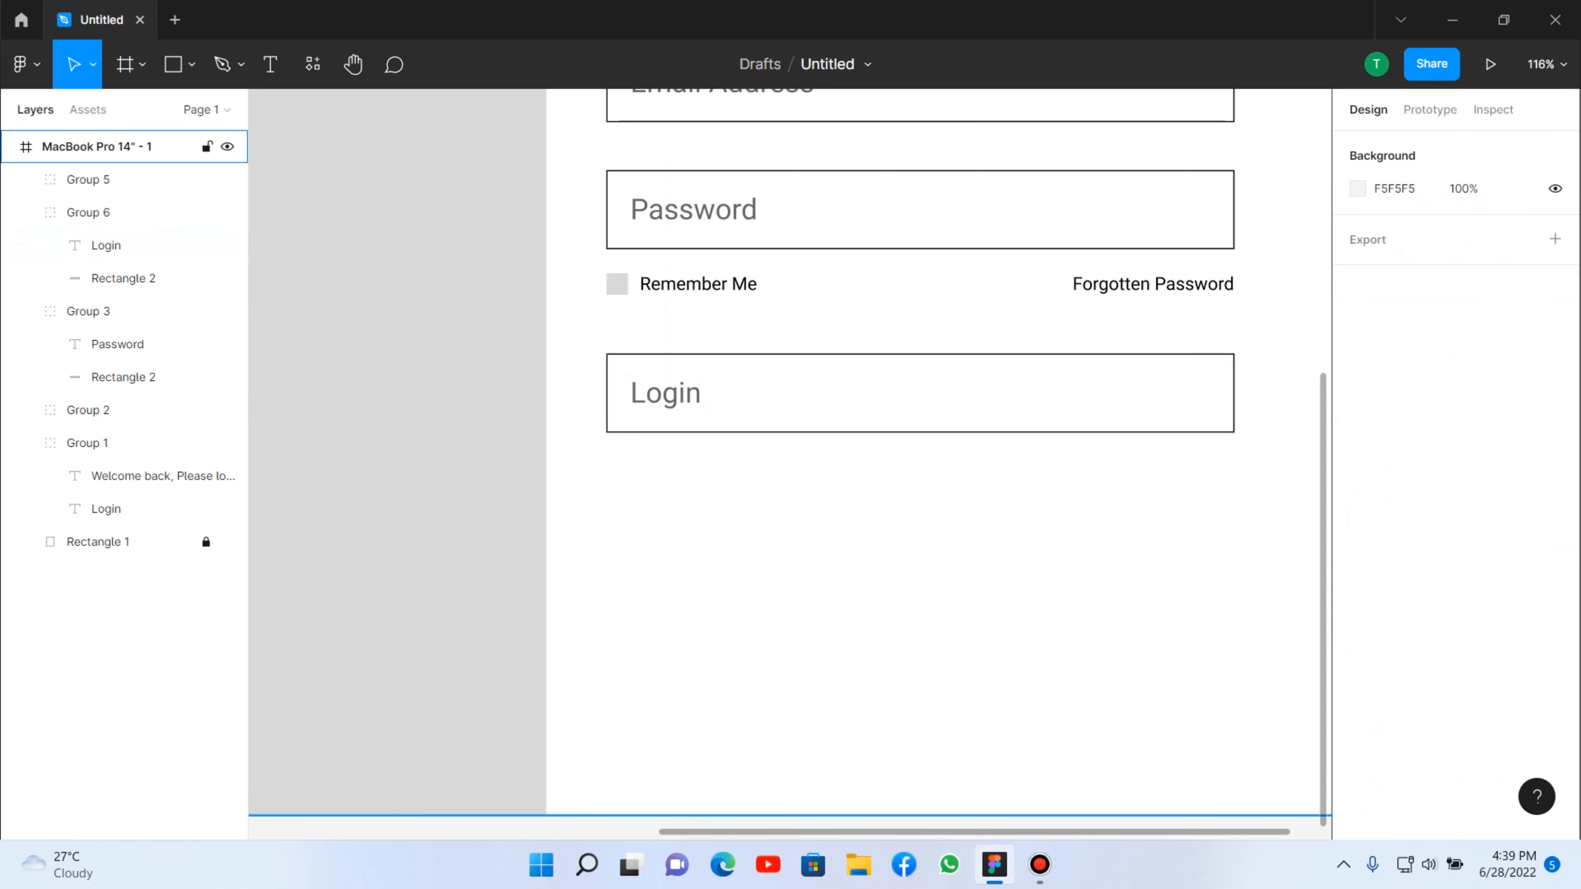
left_click(88, 211)
right_click(668, 393)
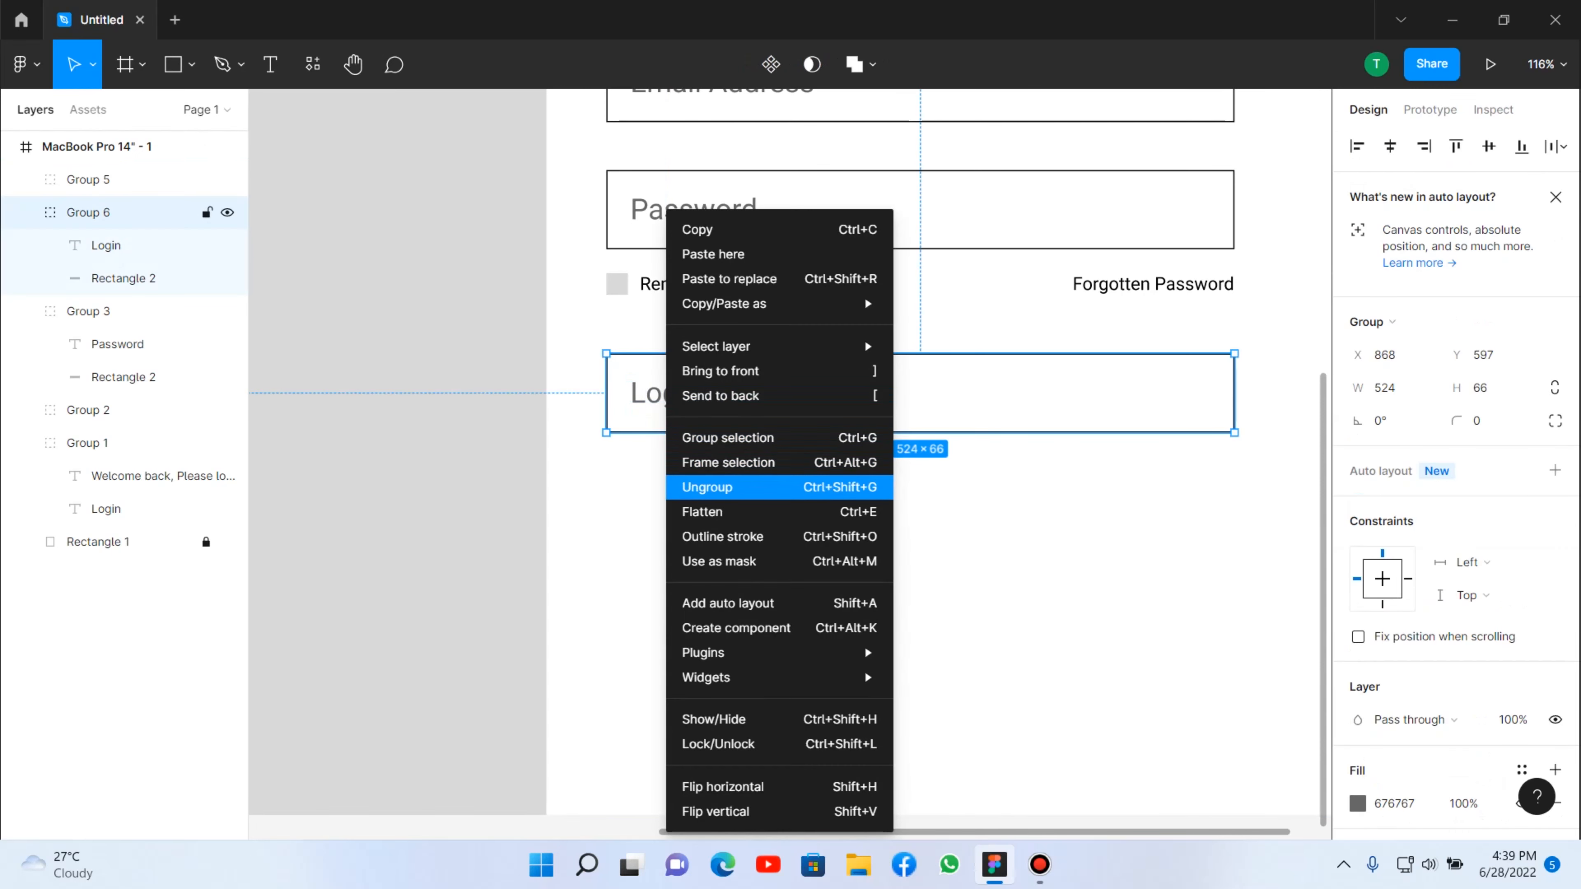
left_click(716, 487)
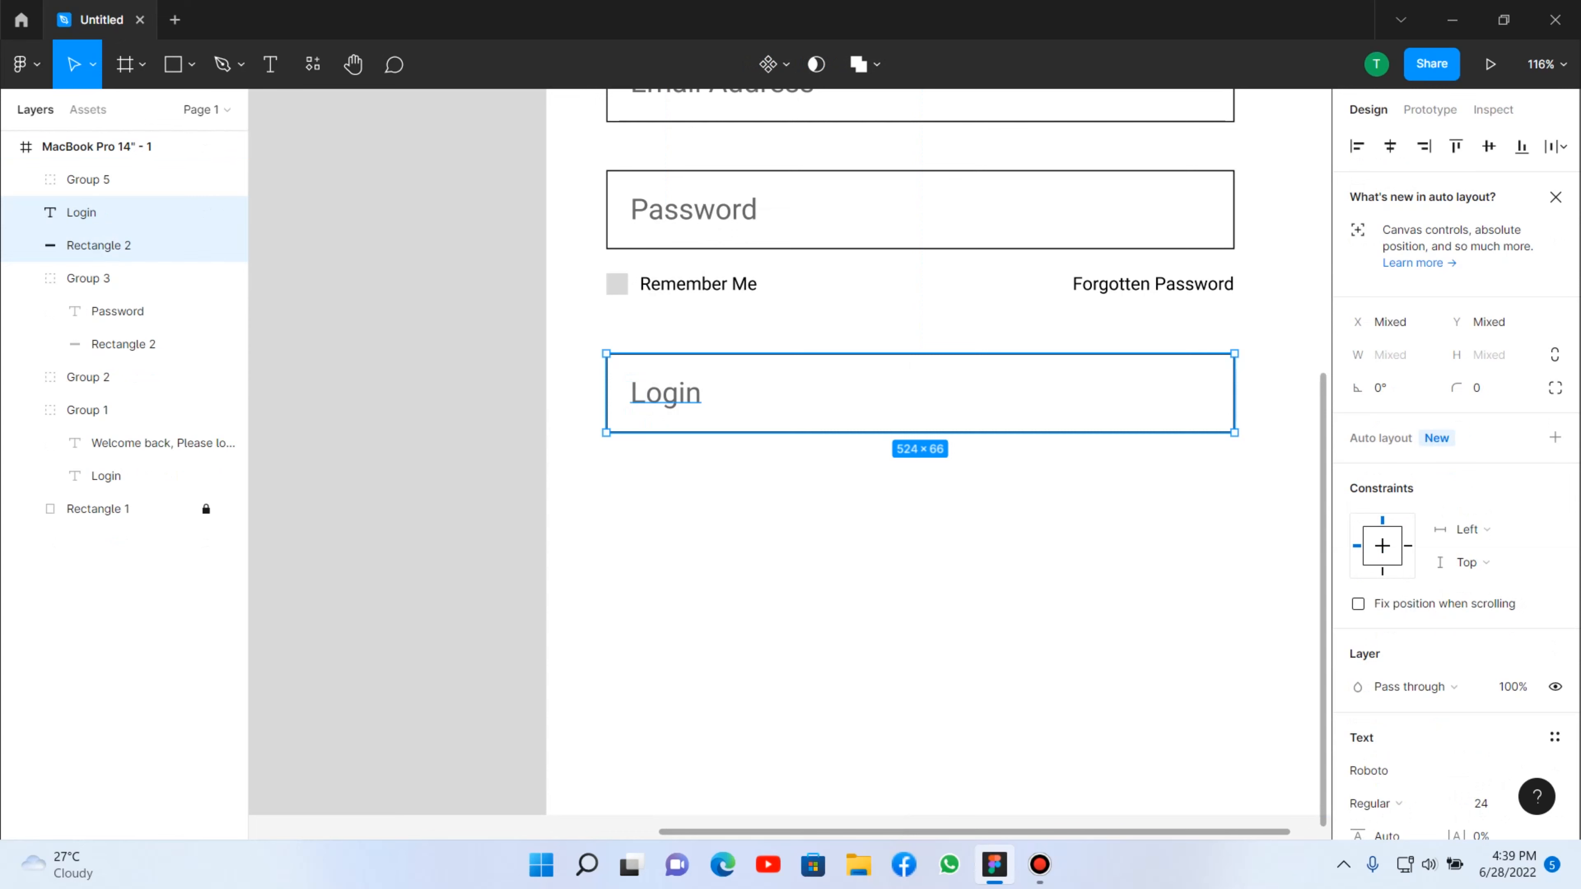
key("Escape")
Move the "Login" text out of its rectangle to the empty area below it, at about X 1053, Y 727.
left_click(665, 392)
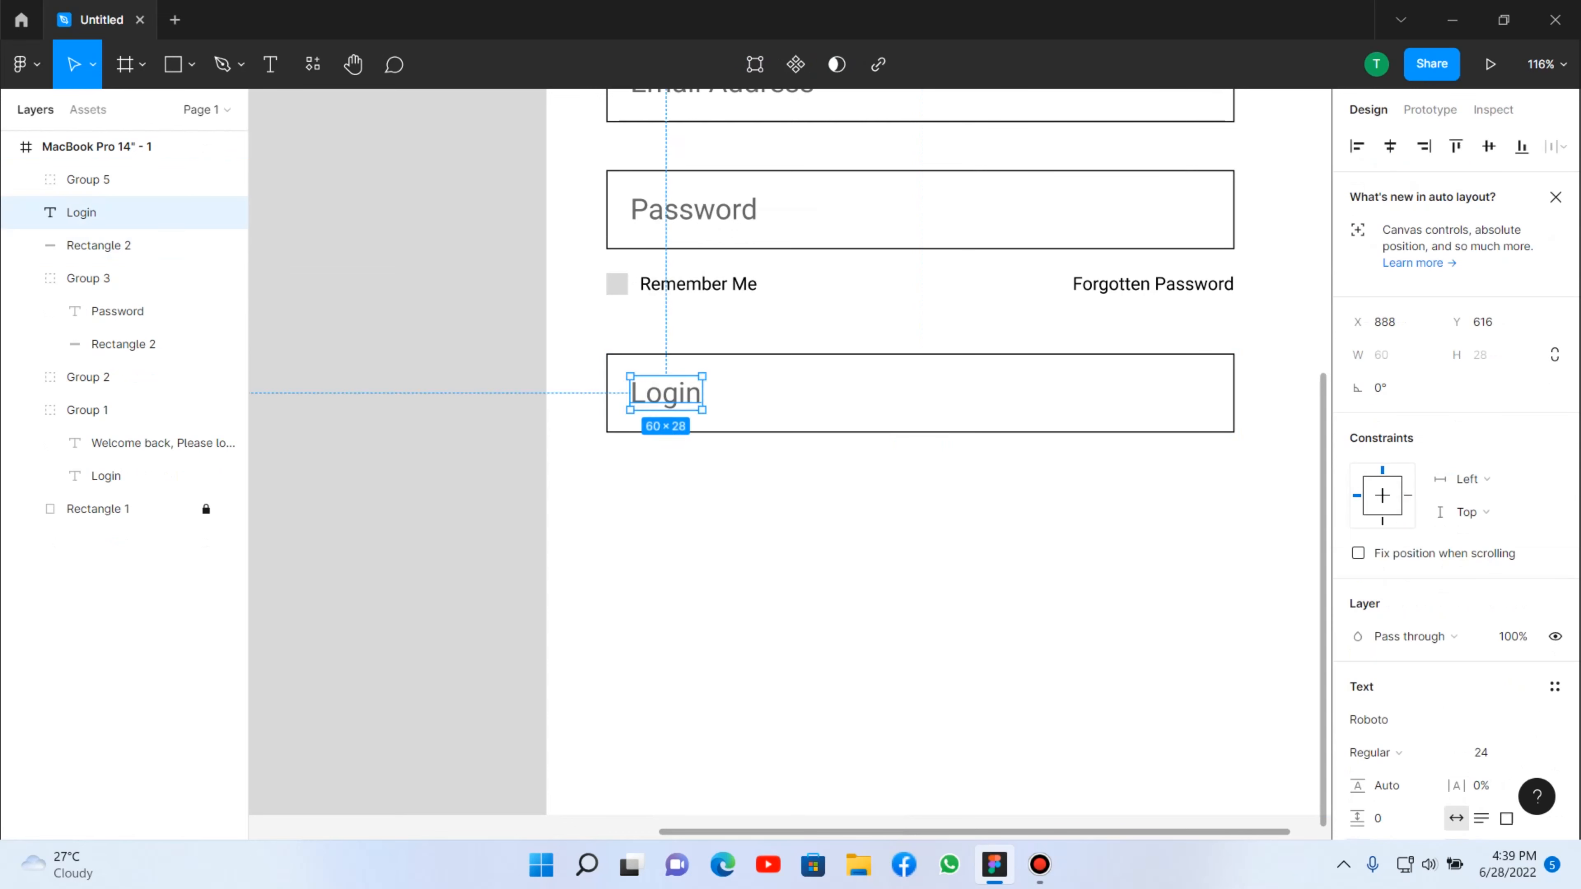
left_click_drag(665, 393, 920, 393)
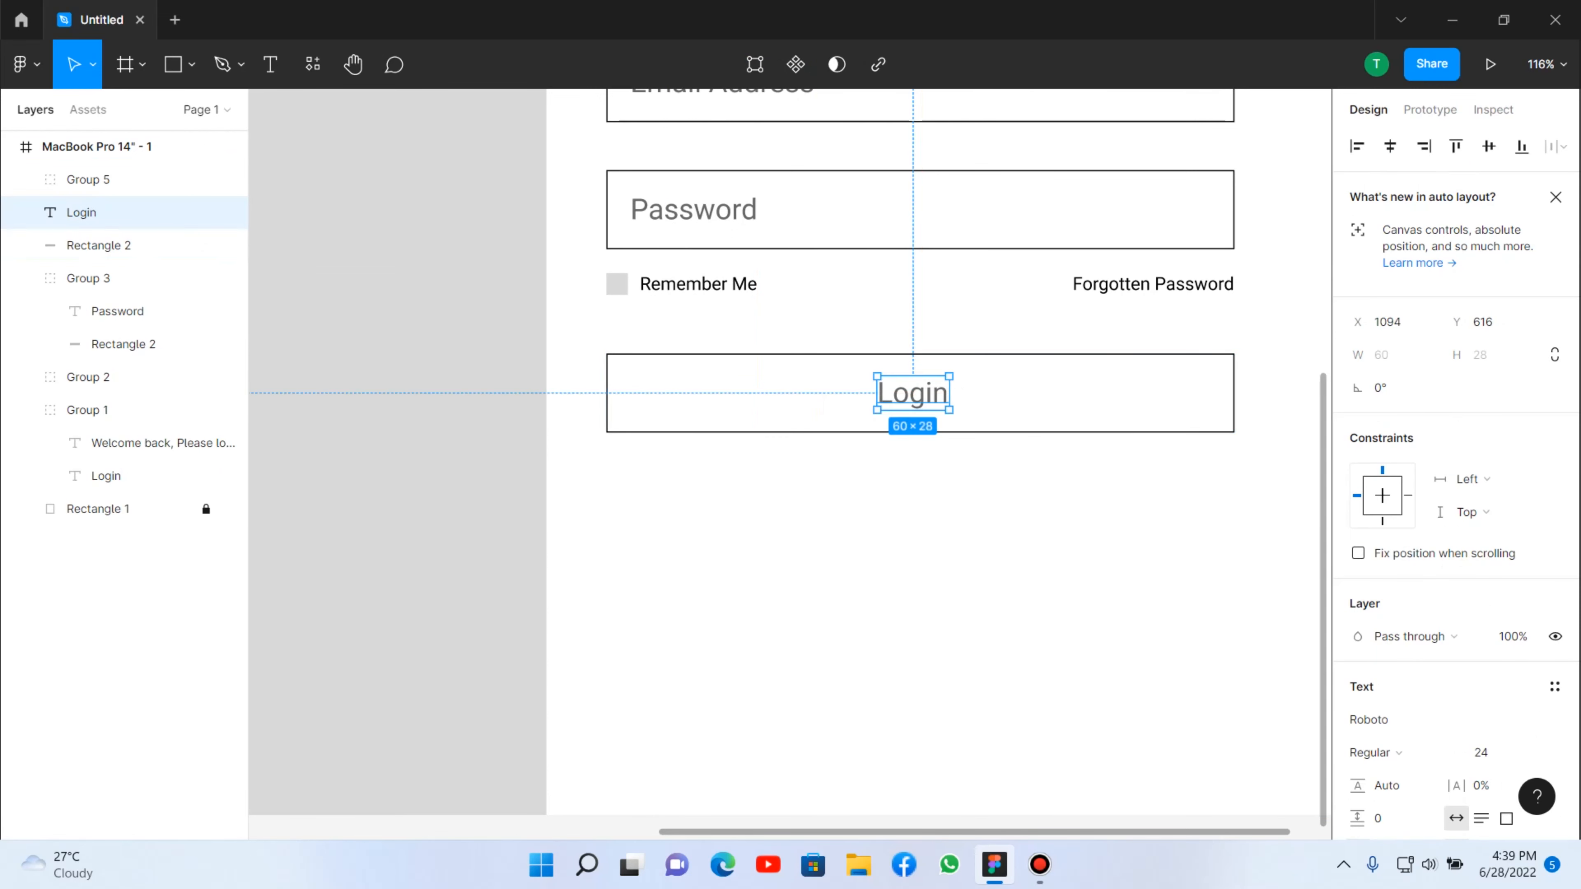
key("Escape")
scroll(875, 547, "down", 2)
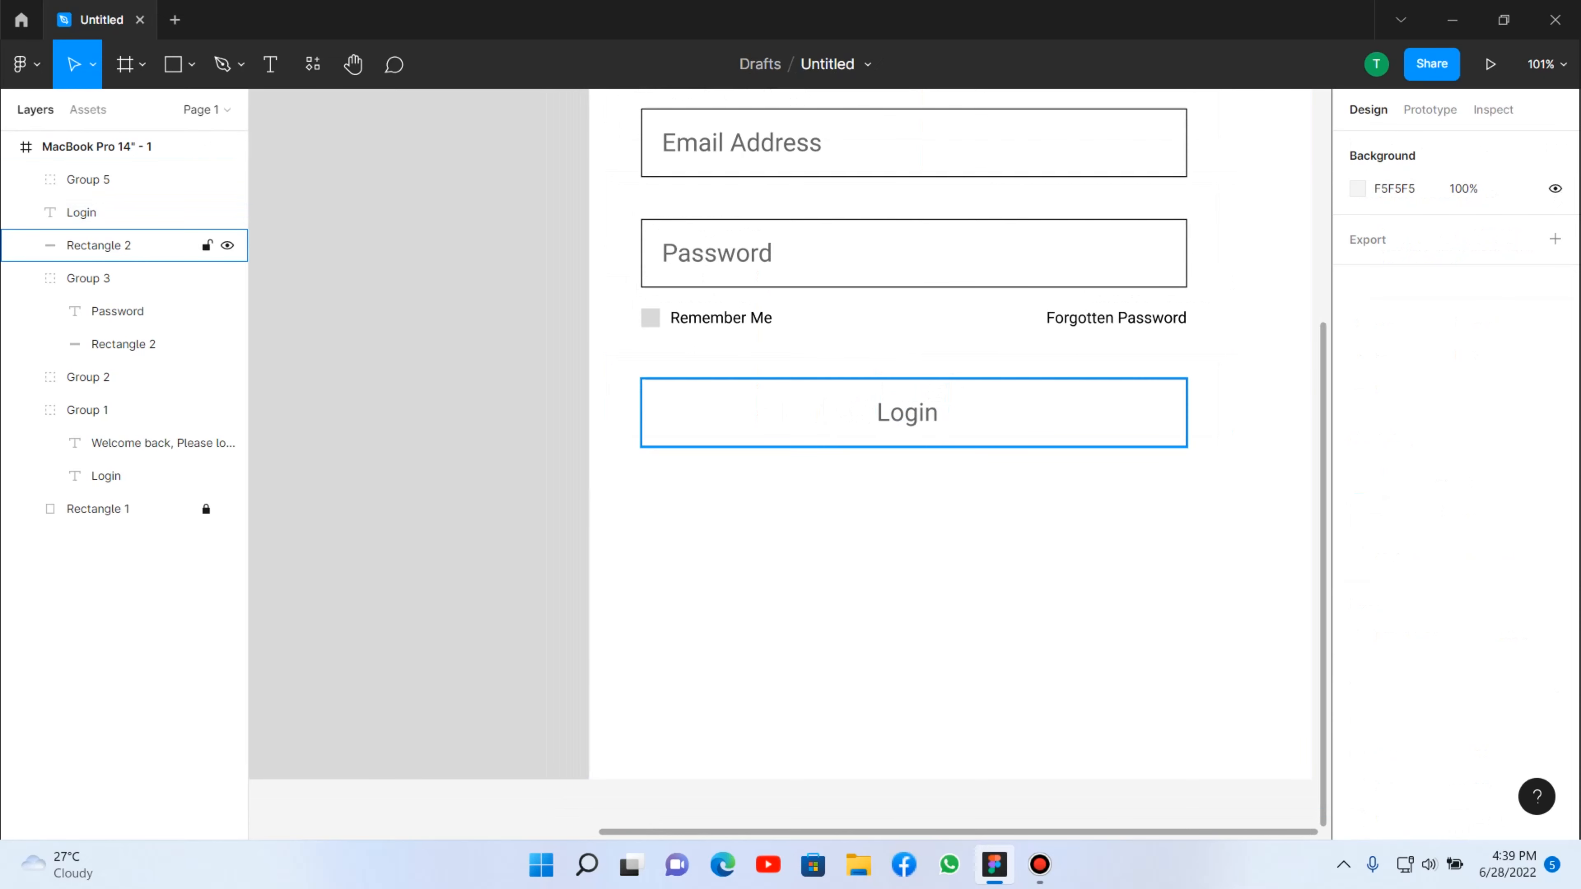
key("ctrl+z")
left_click_drag(861, 530, 865, 528)
Remove the black stroke from the empty rectangle below the "Remember Me" row and give it a solid D9D9D9 fill.
left_click(914, 412)
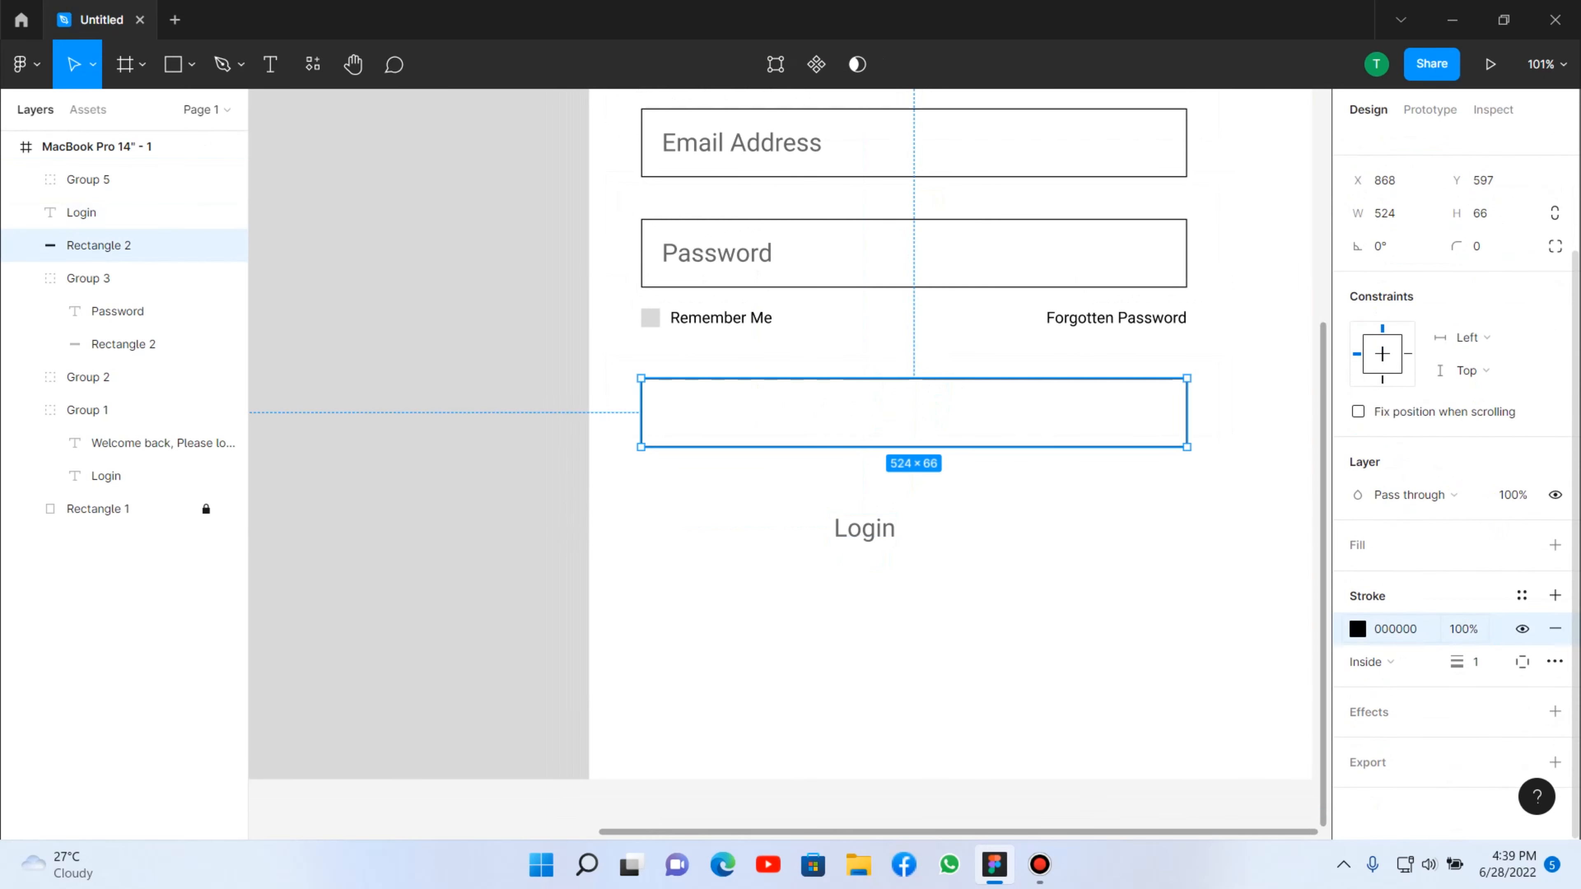
left_click(1357, 628)
left_click(1556, 628)
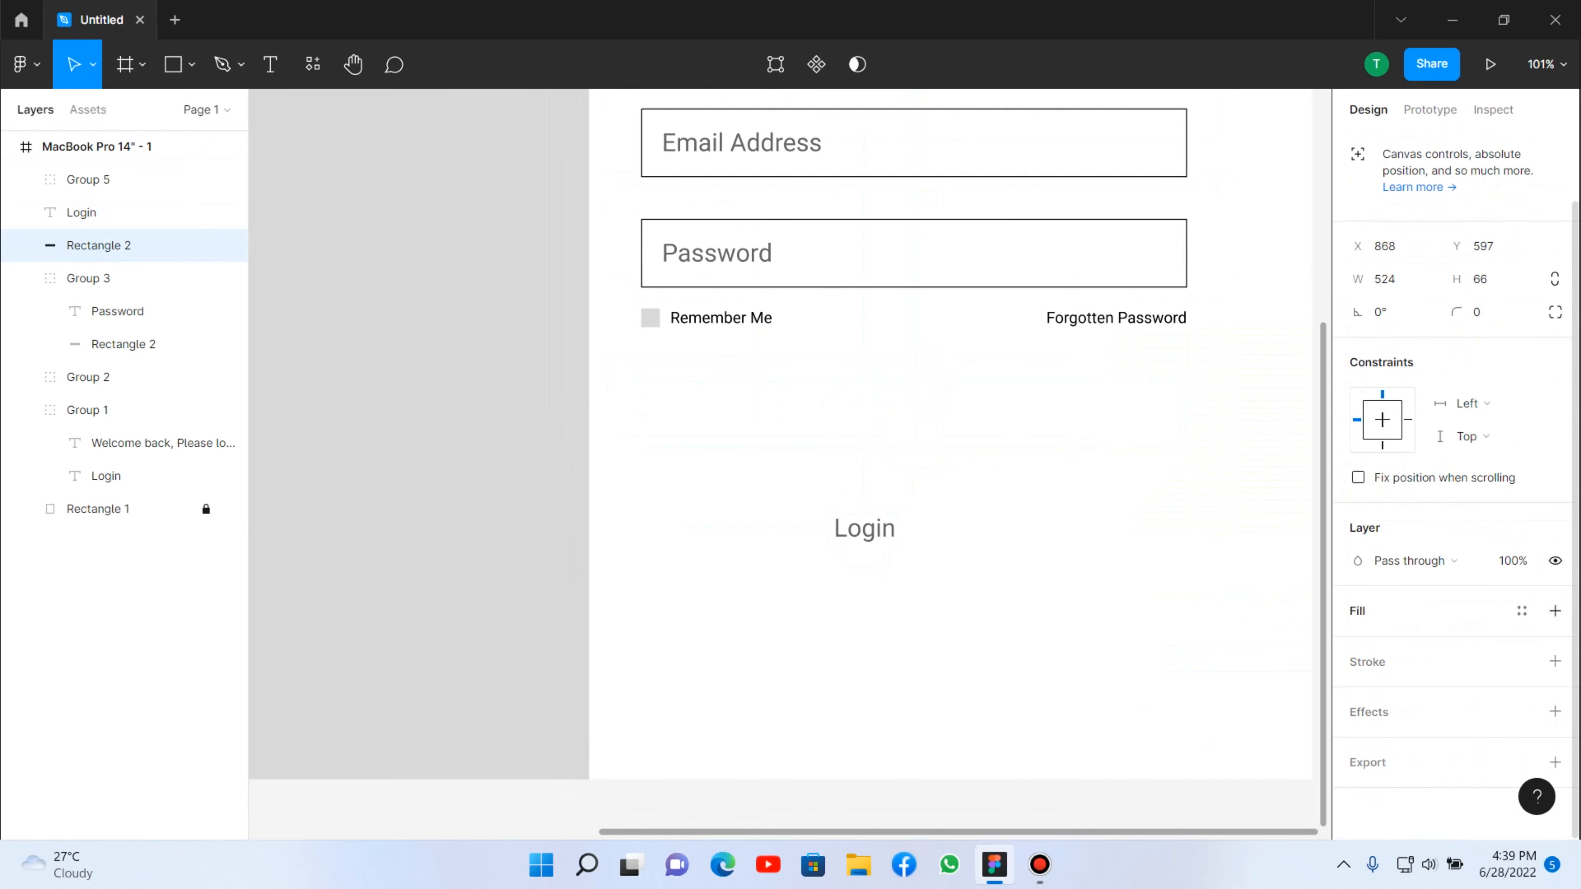
key("ctrl+z")
key("Escape")
scroll(784, 436, "down", 3)
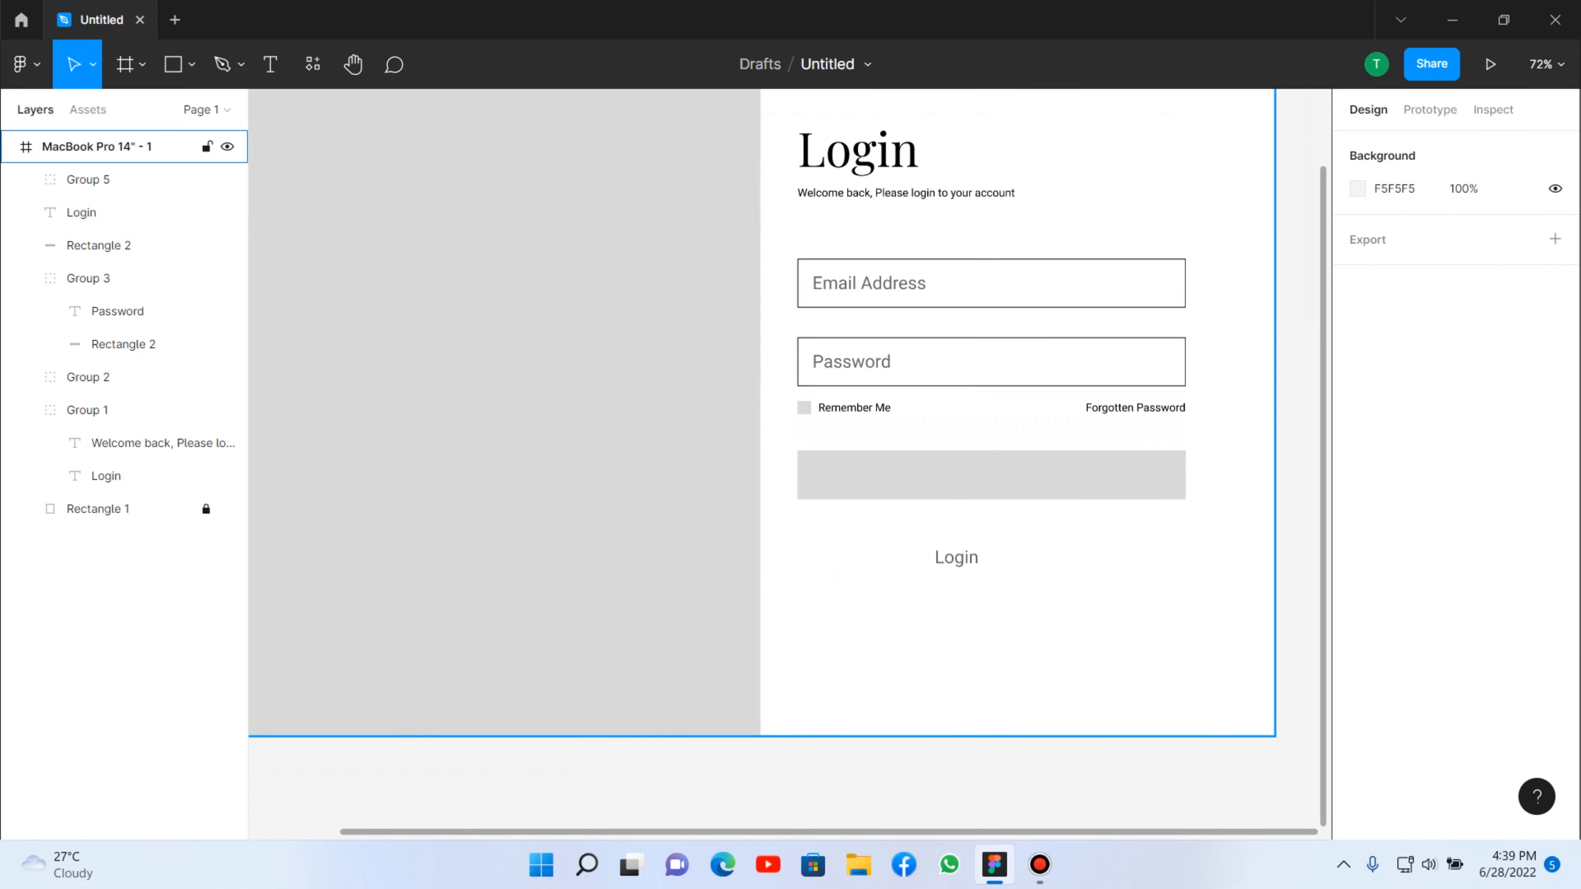
left_click(992, 475)
key("shift+1")
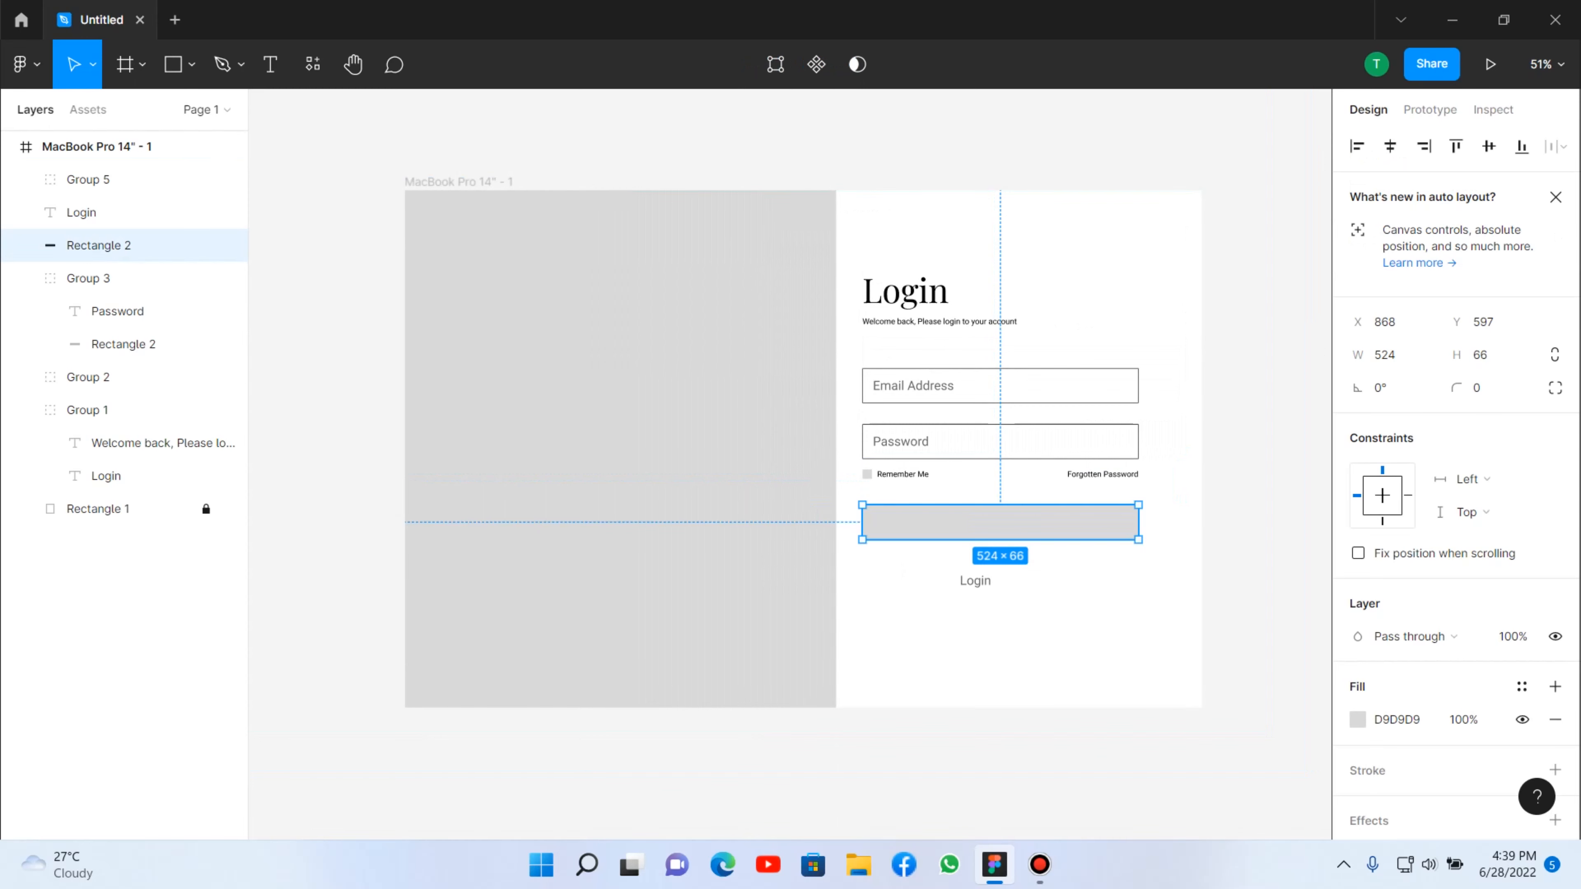
key("Escape")
scroll(663, 430, "up", 2)
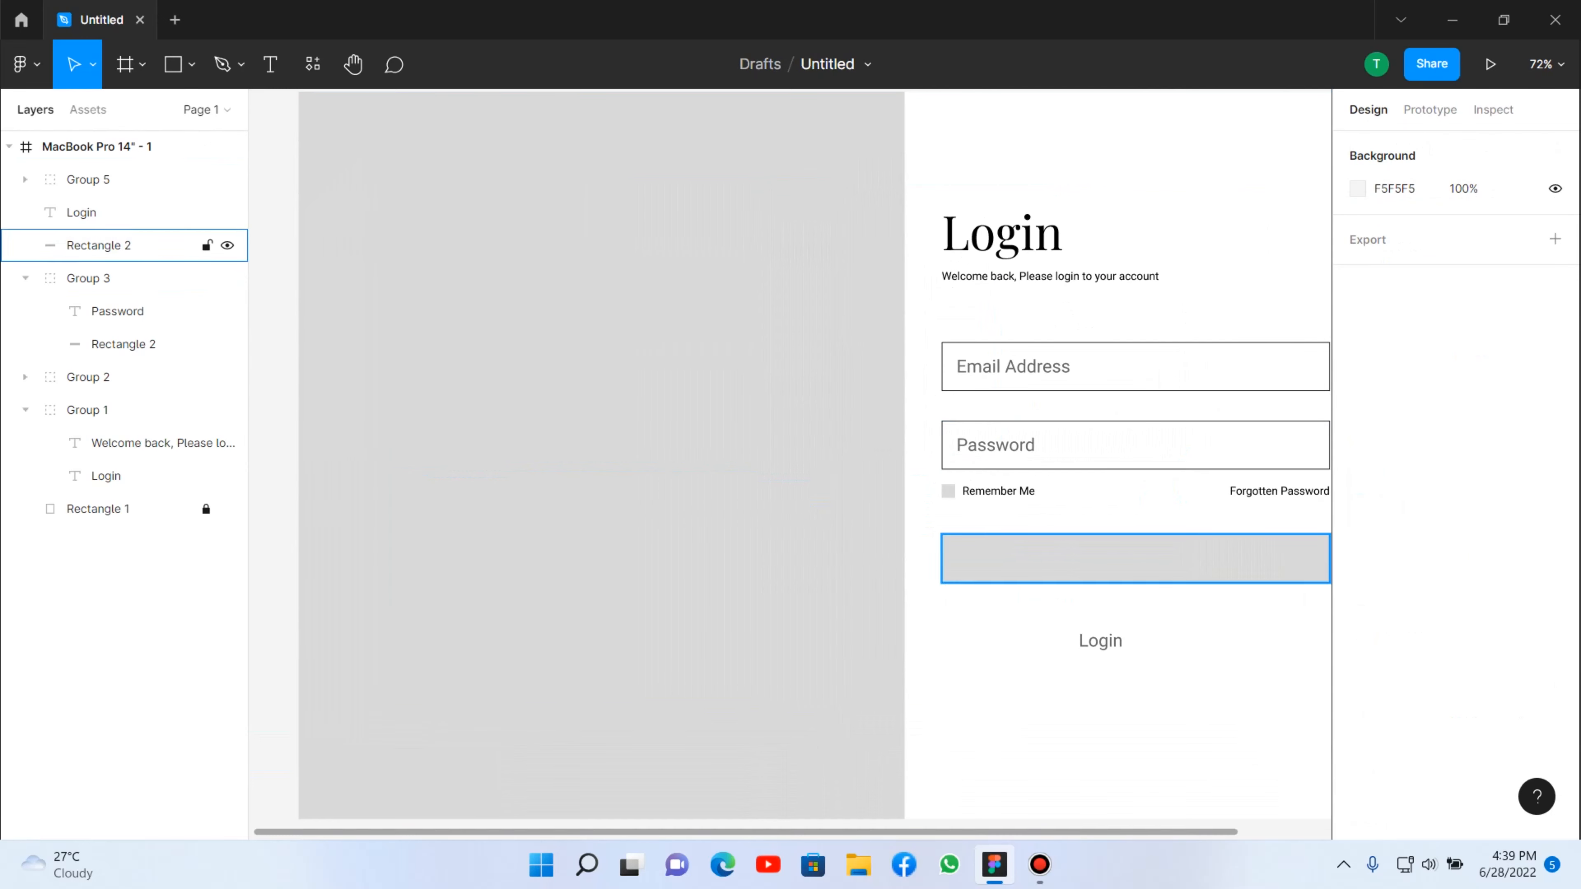
Import the Megamart shopping cart logo image and place it on the grey side panel at X 159, Y 194.
left_click(25, 64)
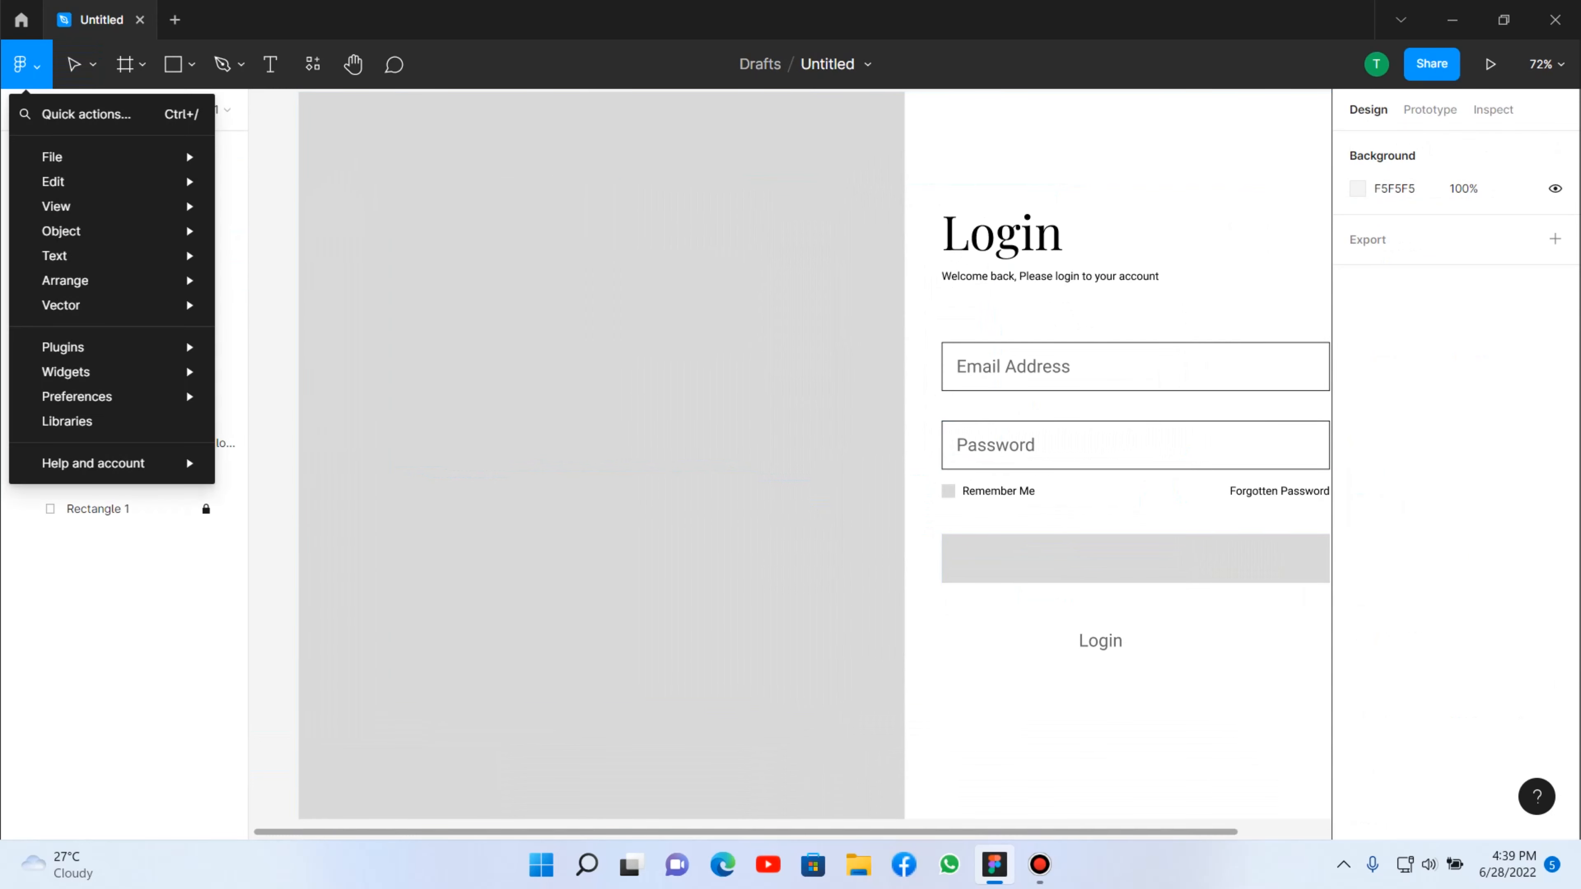
mouse_move(94, 157)
left_click(288, 248)
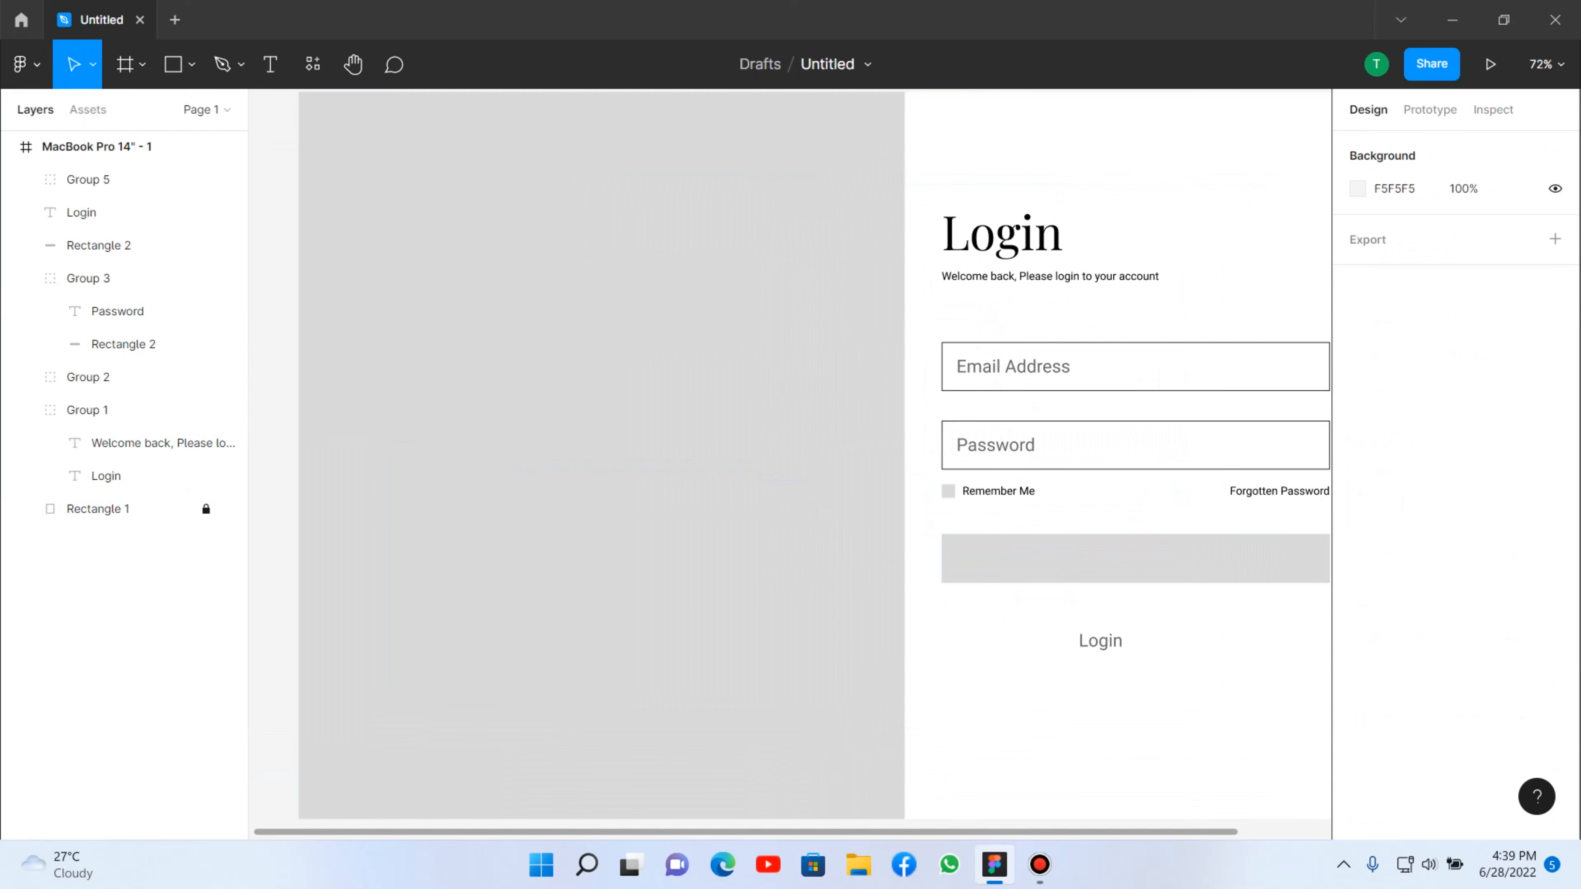
left_click(618, 460)
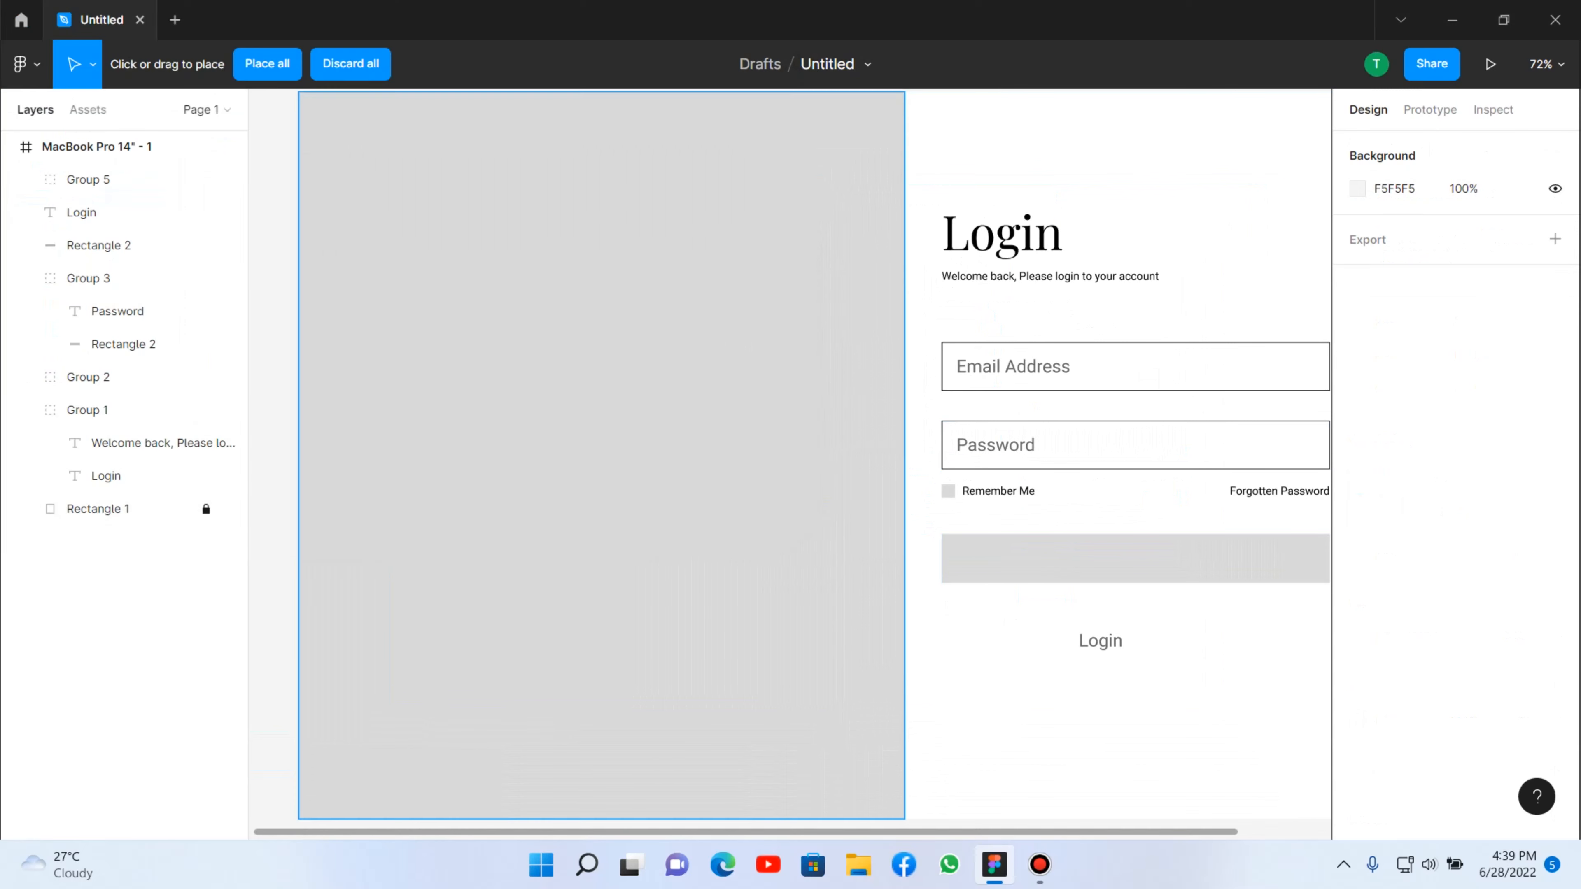
left_click(389, 236)
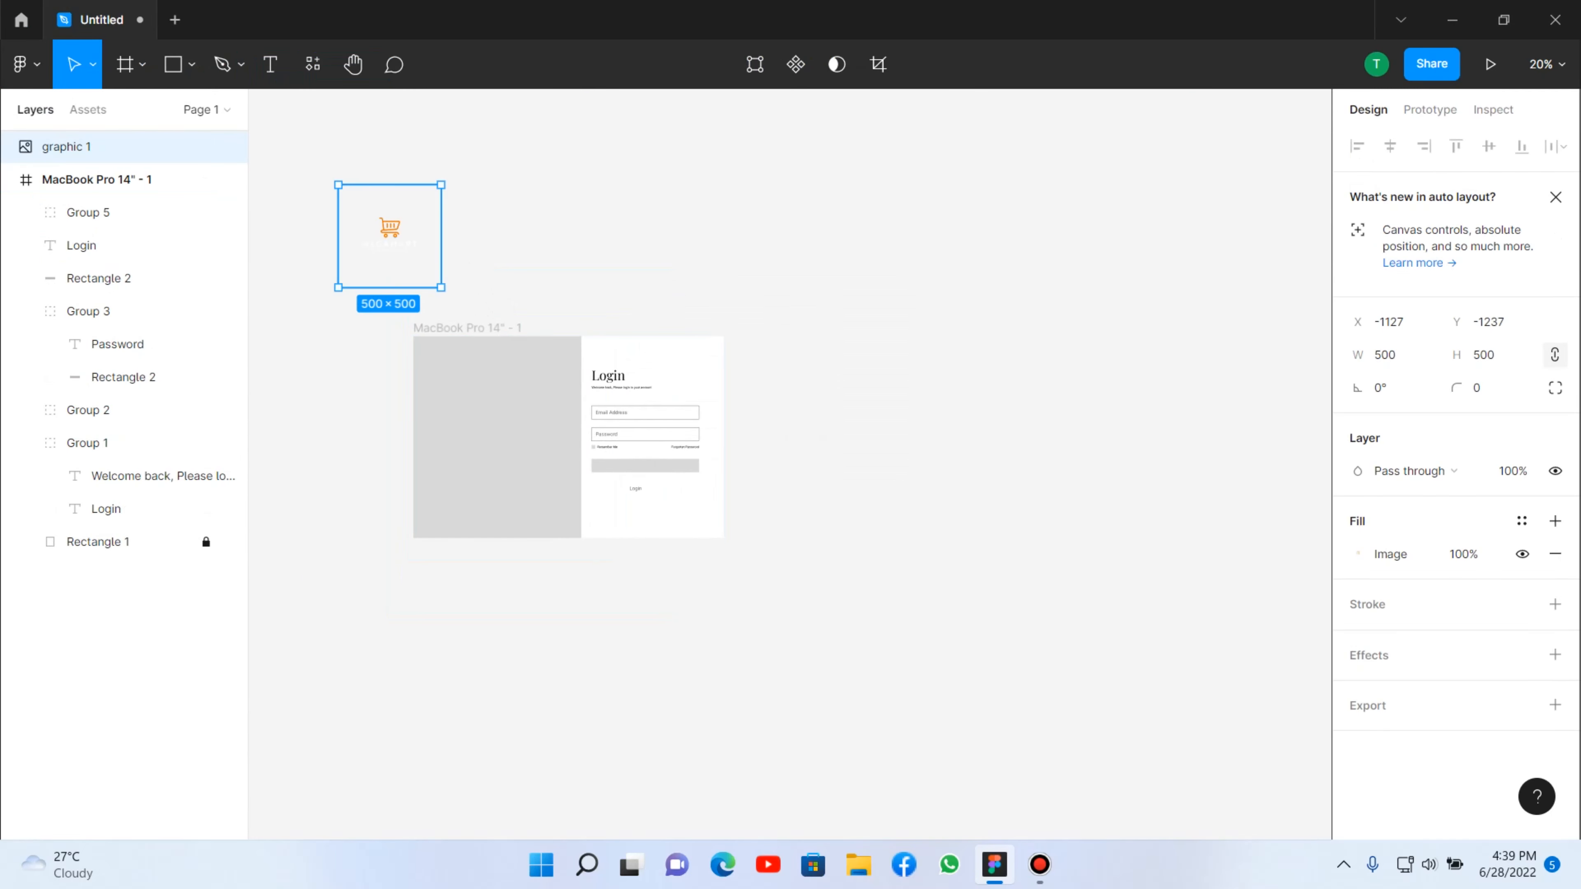
left_click_drag(390, 236, 498, 430)
scroll(497, 429, "up", 5)
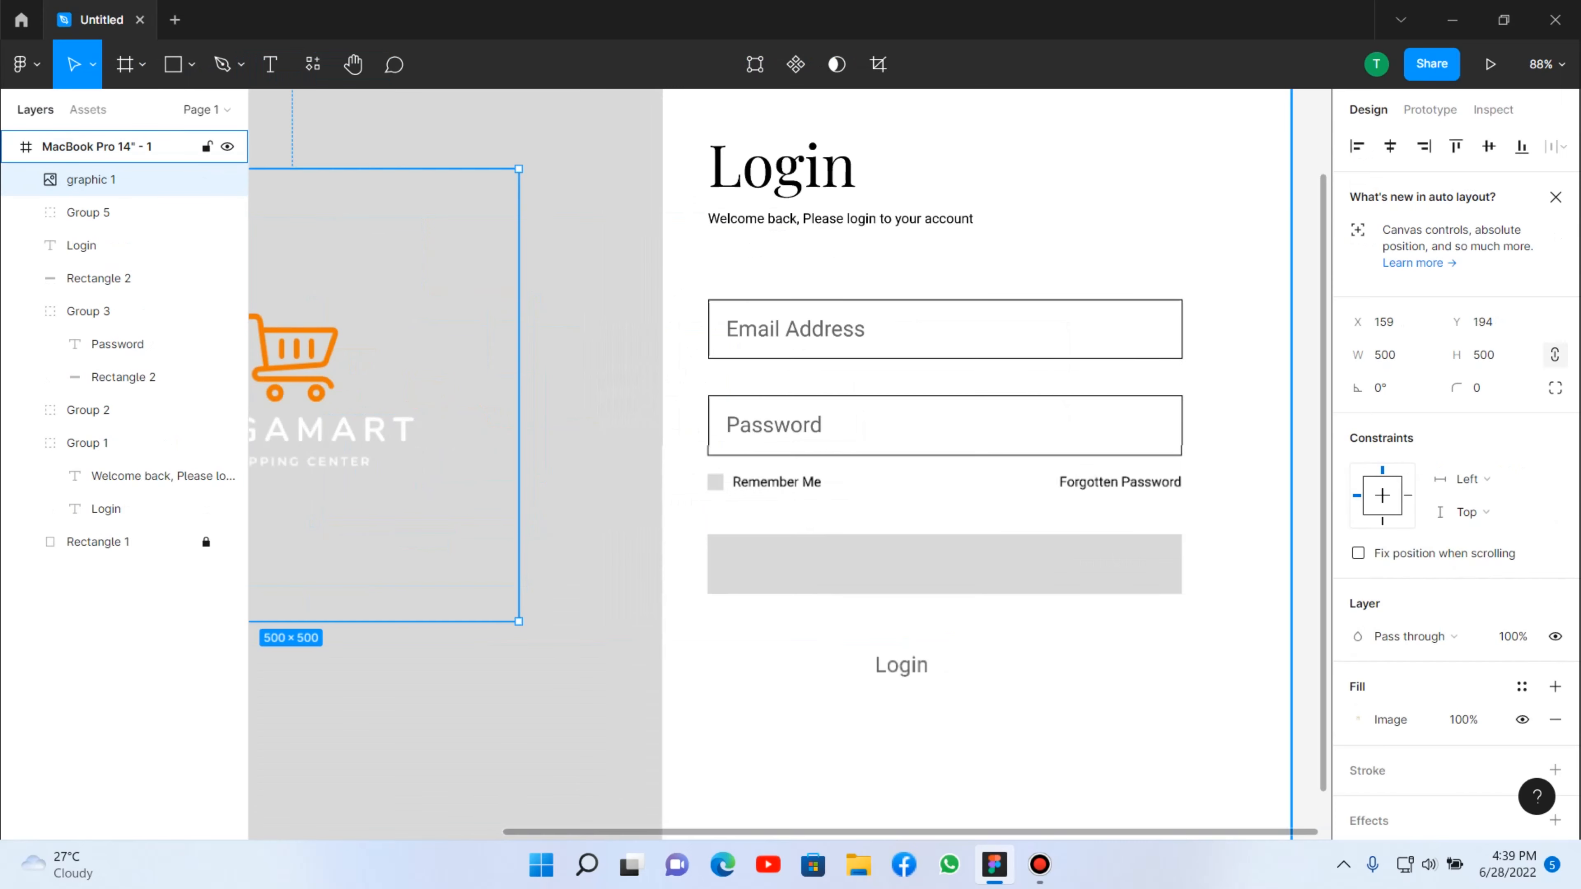
scroll(543, 461, "down", 3)
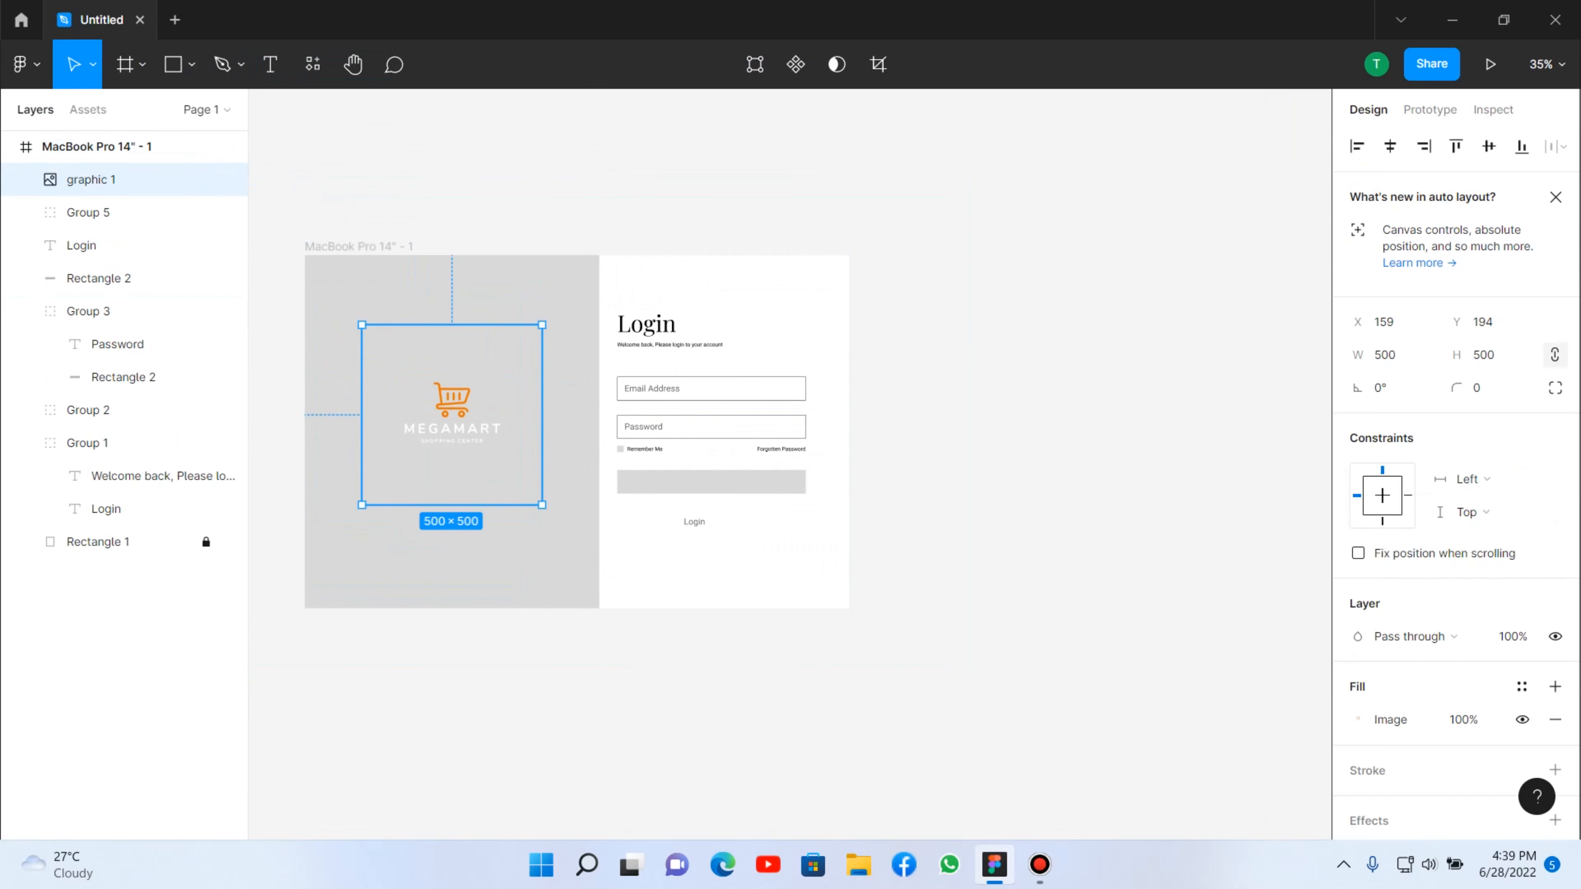
scroll(510, 448, "up", 5)
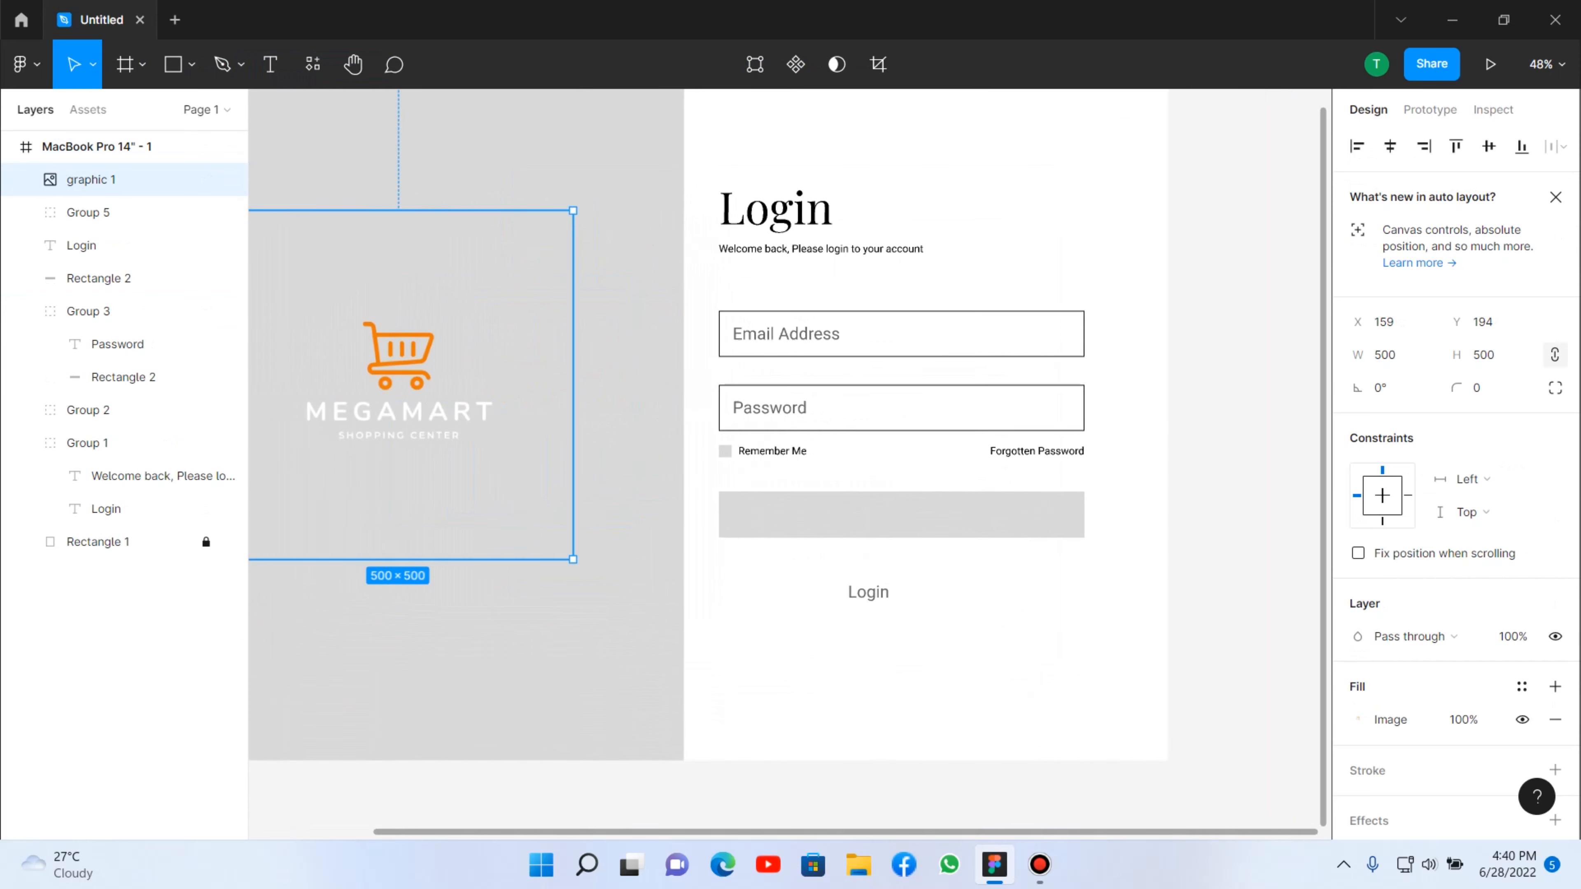
scroll(1457, 437, "down", 2)
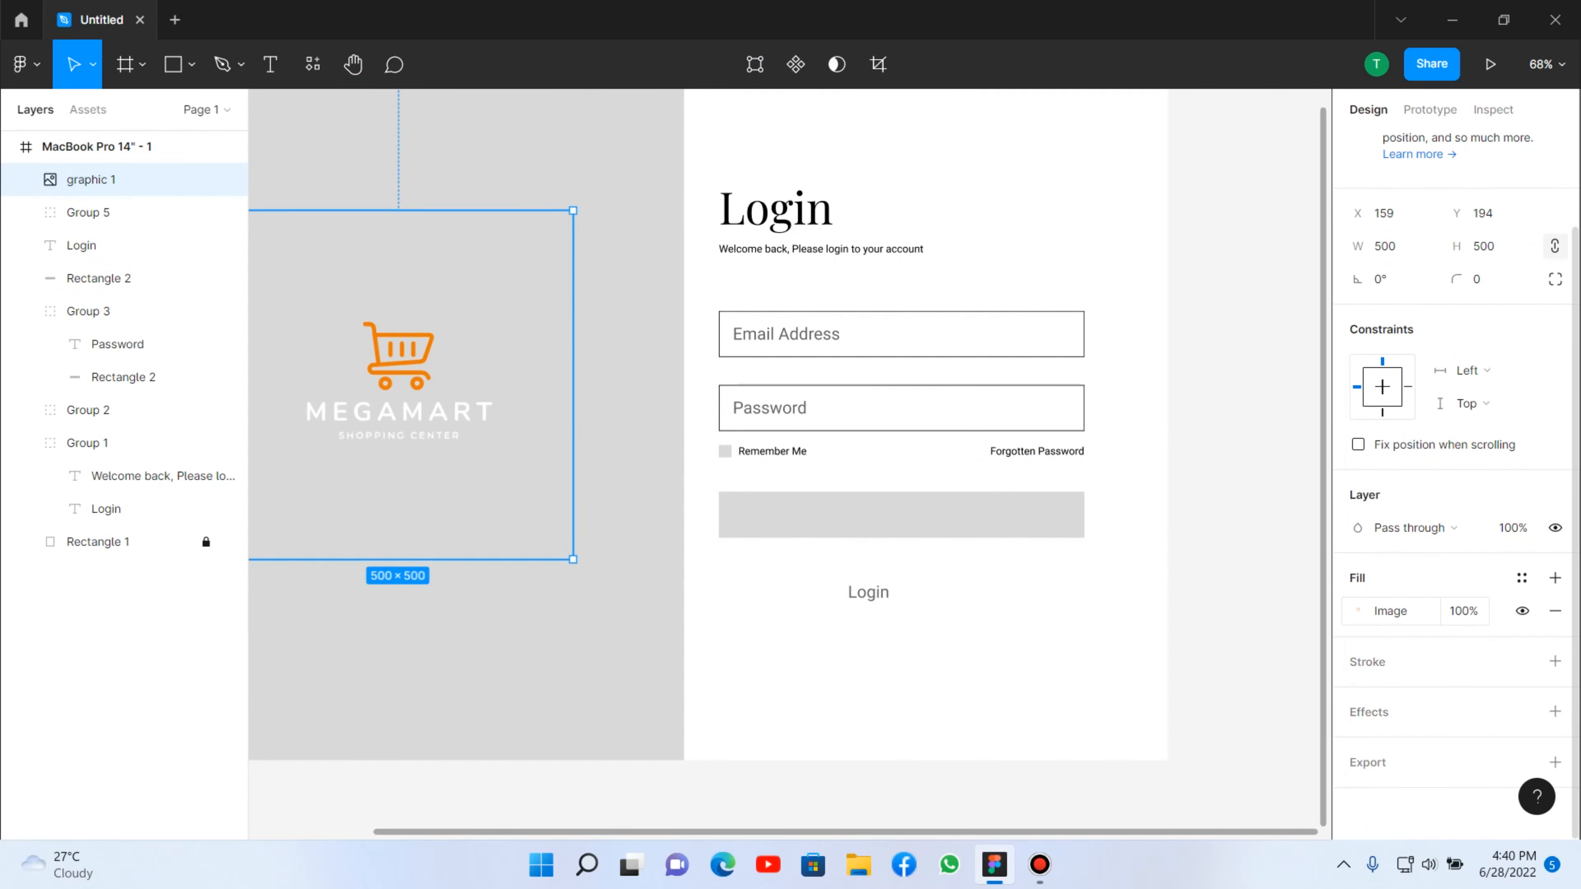
Fill the login button rectangle with orange ED7A07 sampled from the shopping cart in the logo.
left_click(1359, 610)
key("Escape")
left_click(99, 278)
scroll(1457, 436, "down", 2)
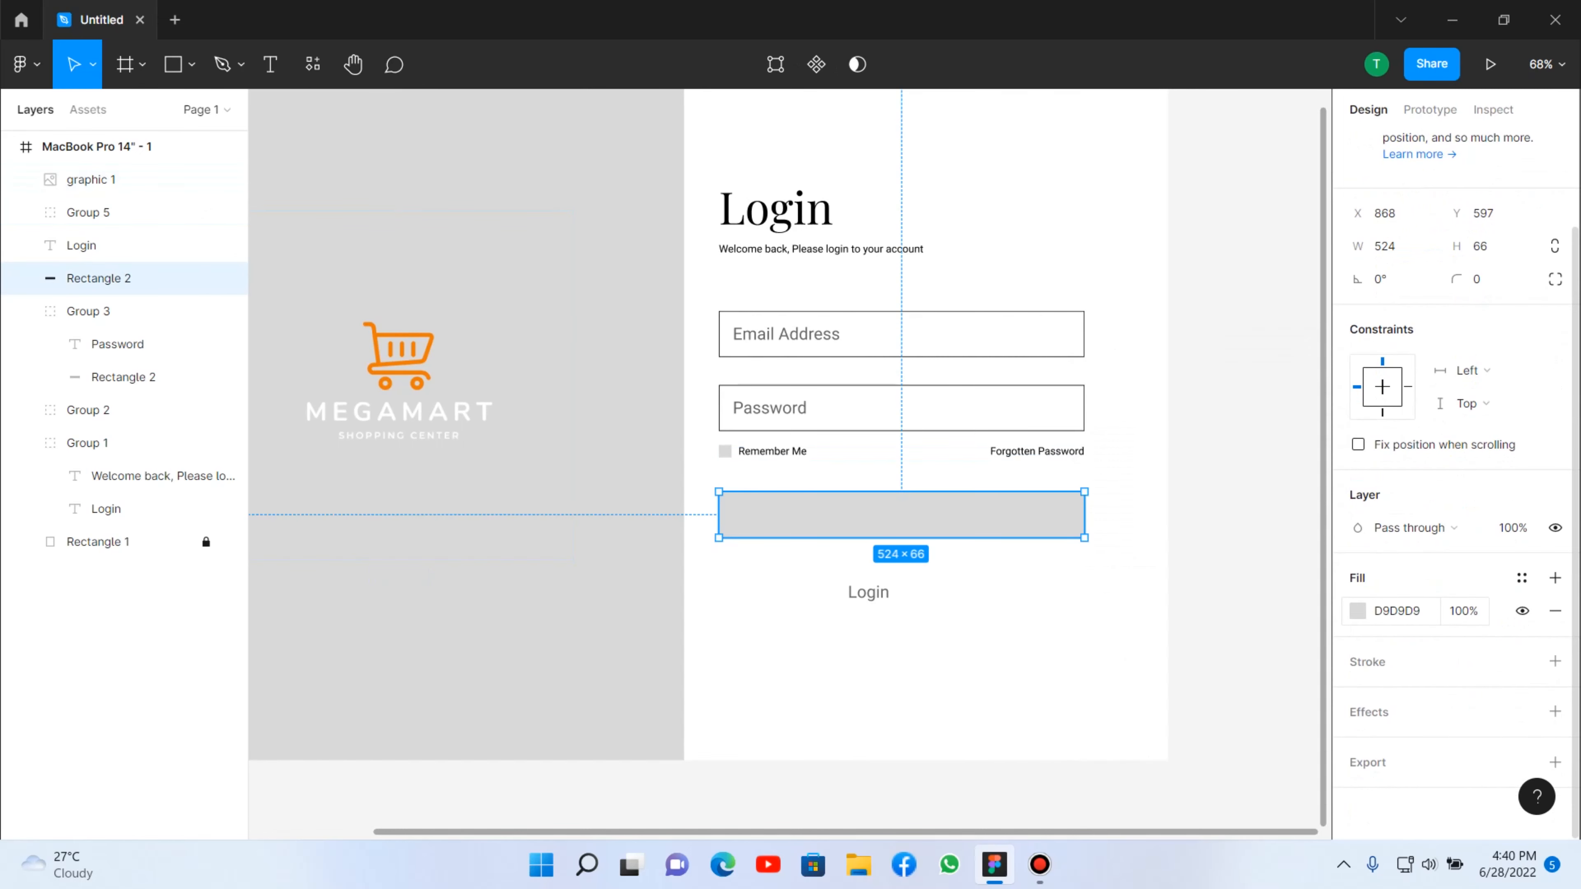
left_click(1359, 611)
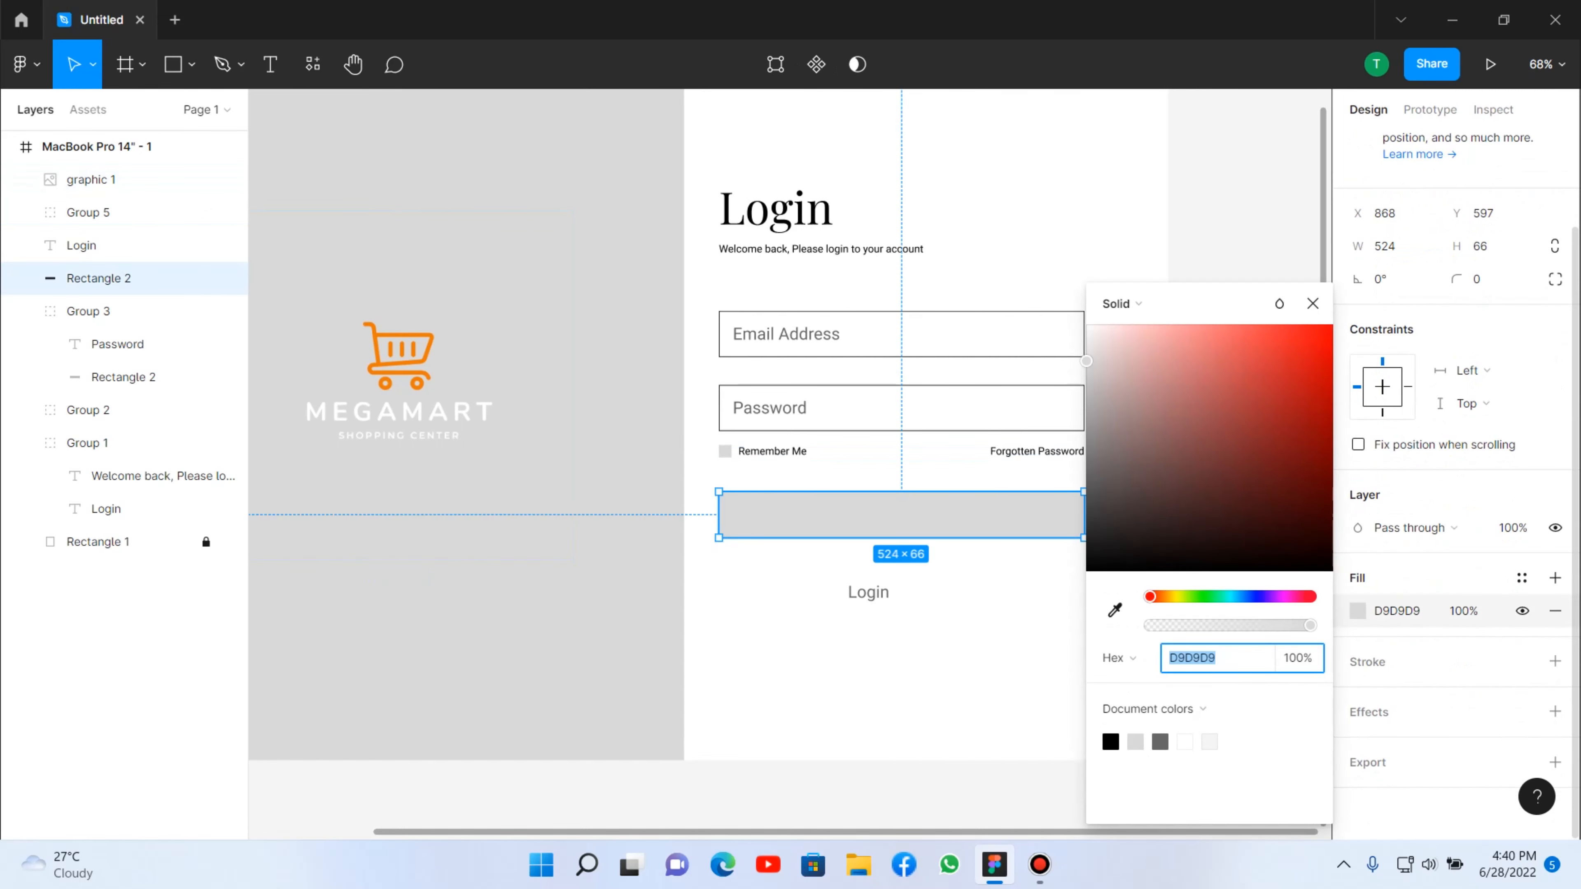
left_click(1086, 445)
left_click_drag(1149, 596, 1168, 597)
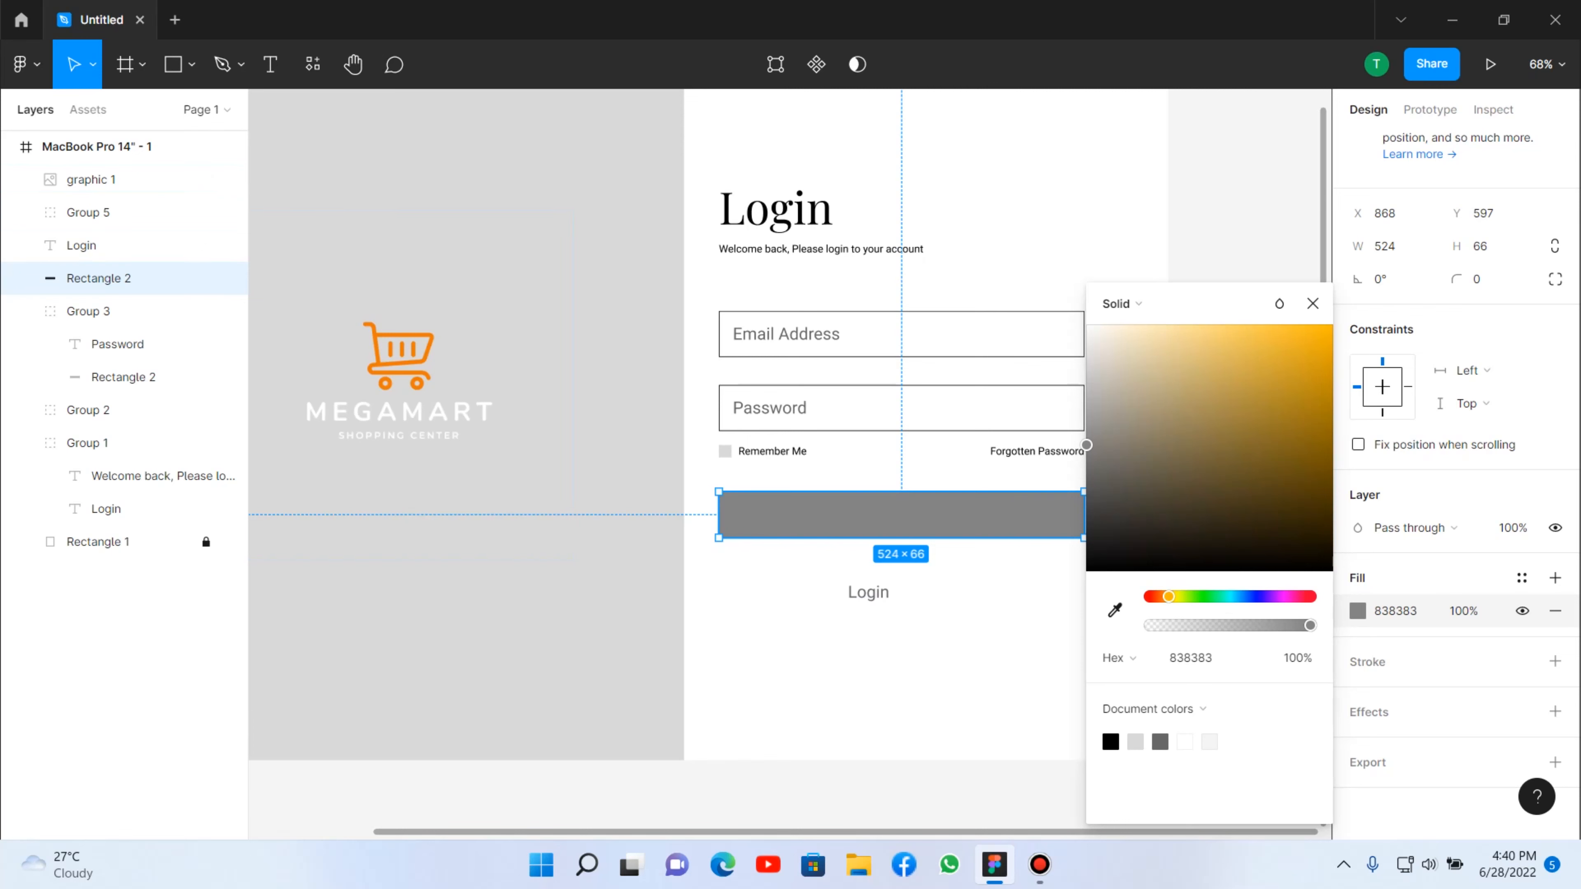
left_click(1115, 610)
scroll(1234, 190, "up", 3)
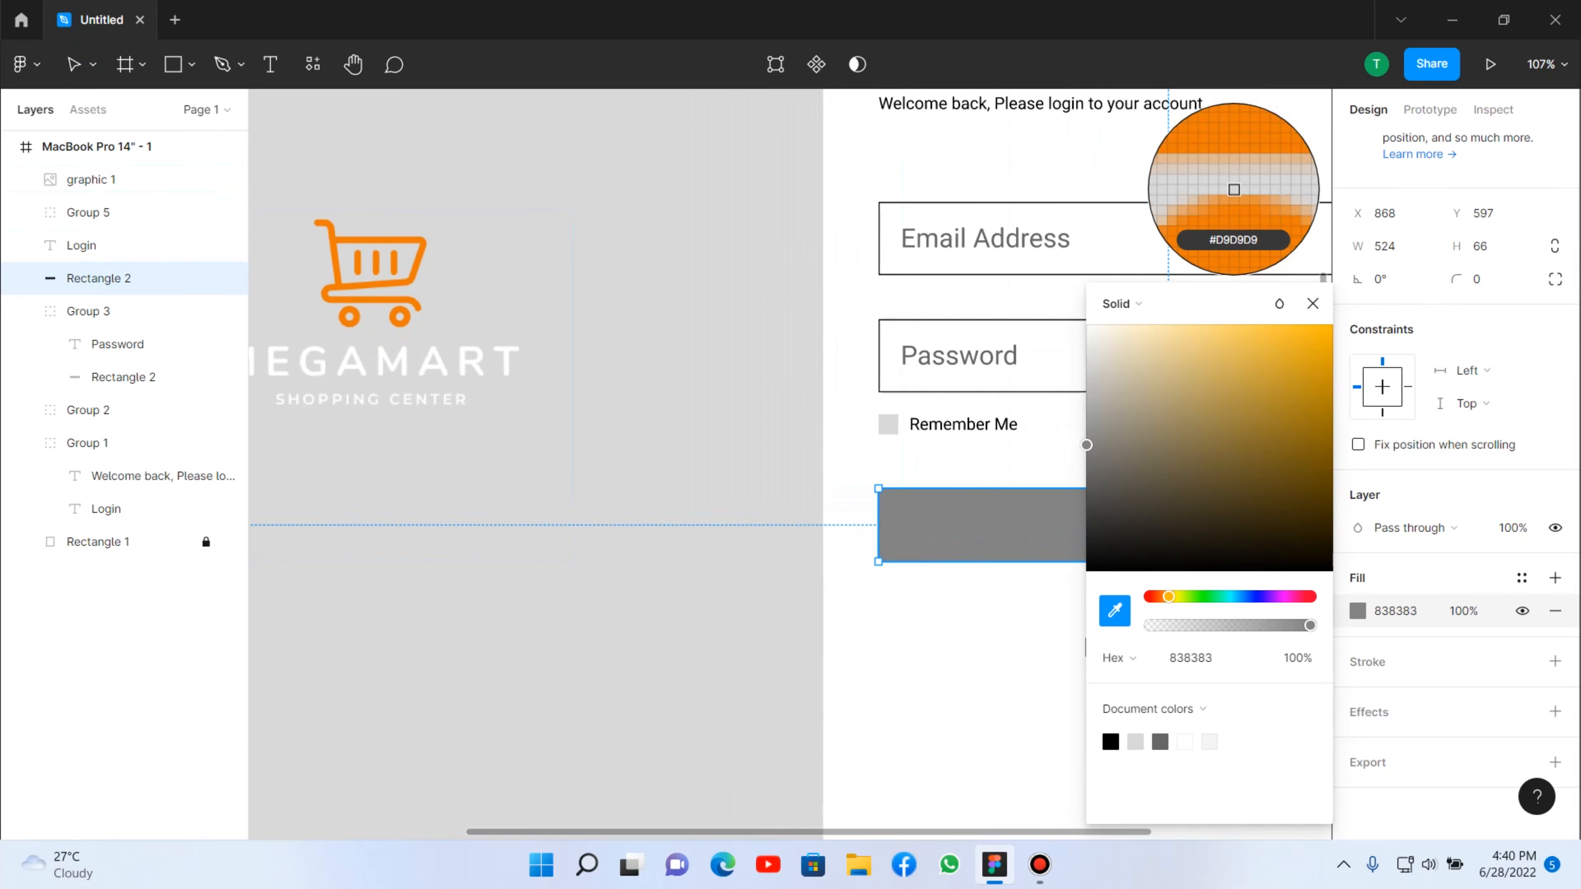
scroll(1233, 189, "up", 5)
left_click(1234, 189)
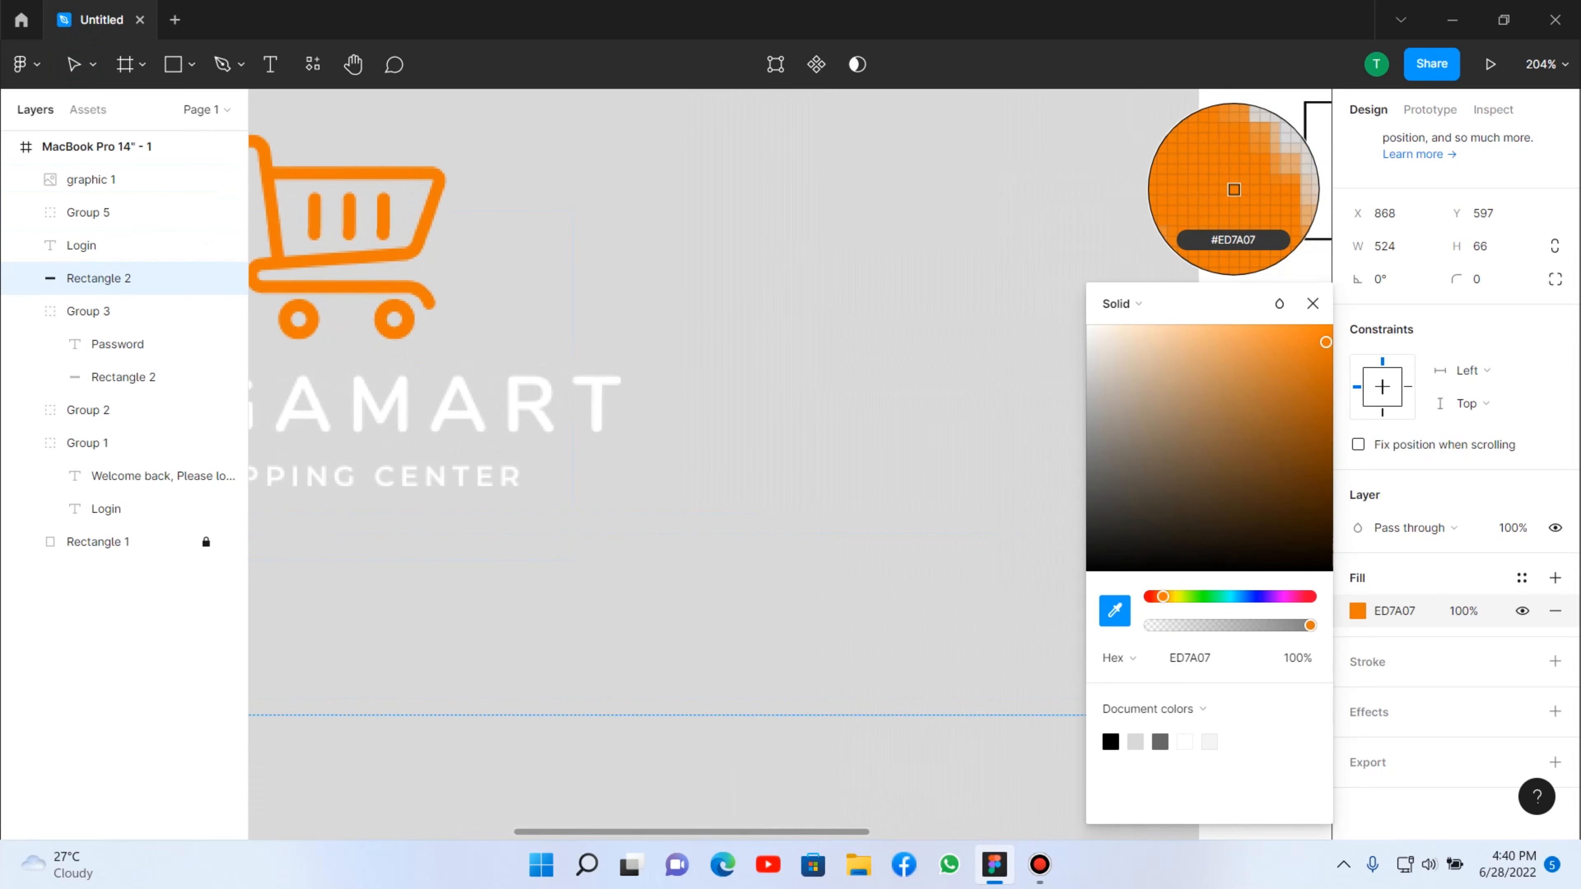
key("Escape")
Change the orange button rectangle's fill type from solid to a linear gradient.
scroll(1312, 425, "down", 10)
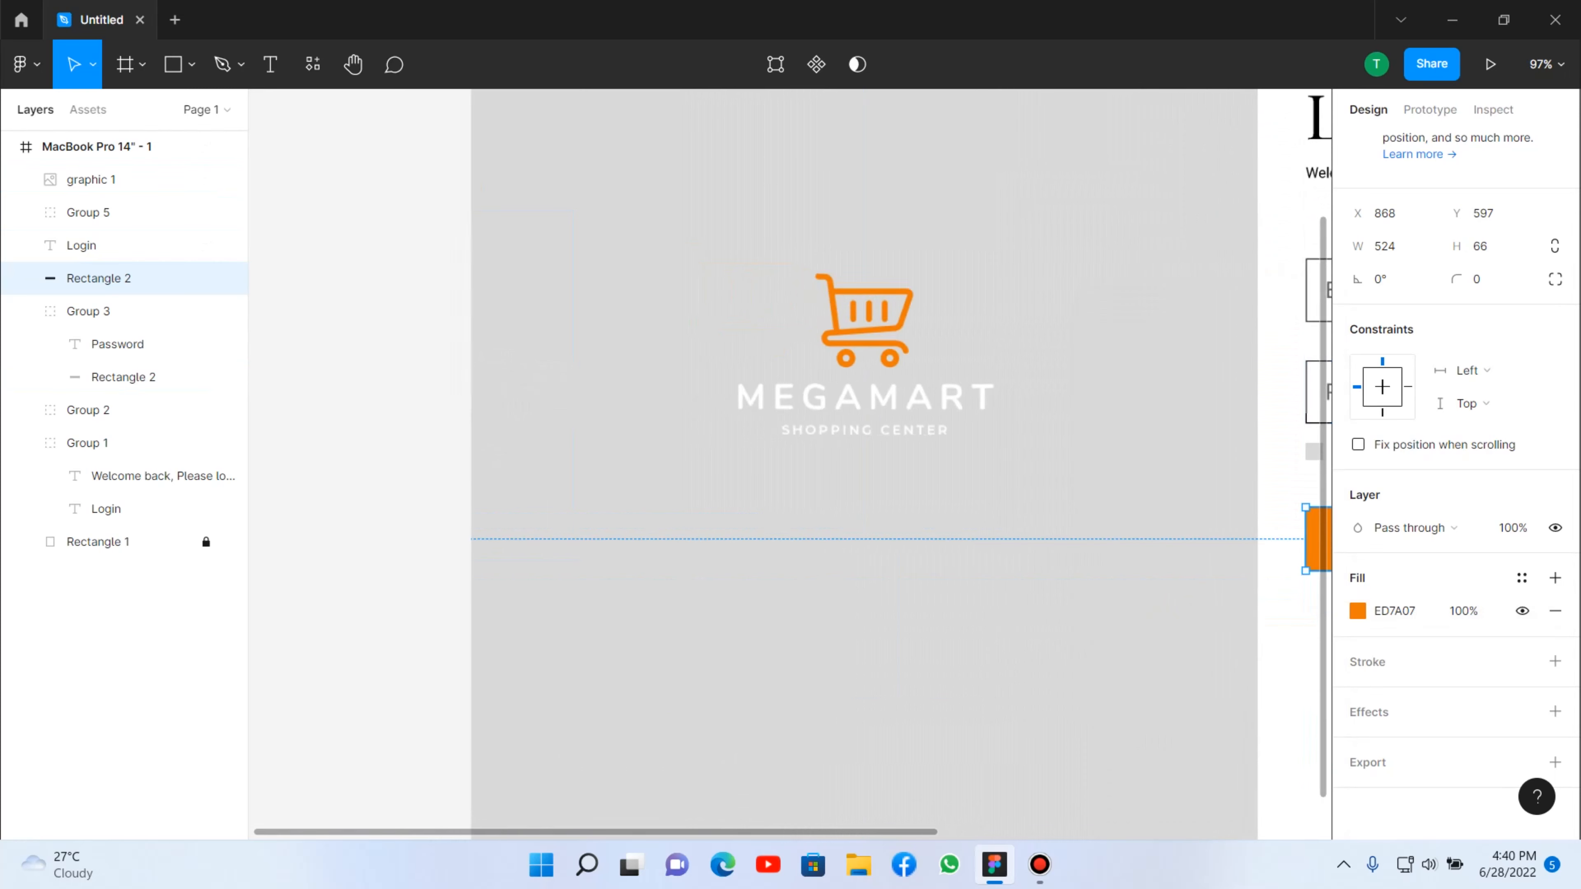
scroll(790, 461, "right", 5)
scroll(975, 561, "up", 6)
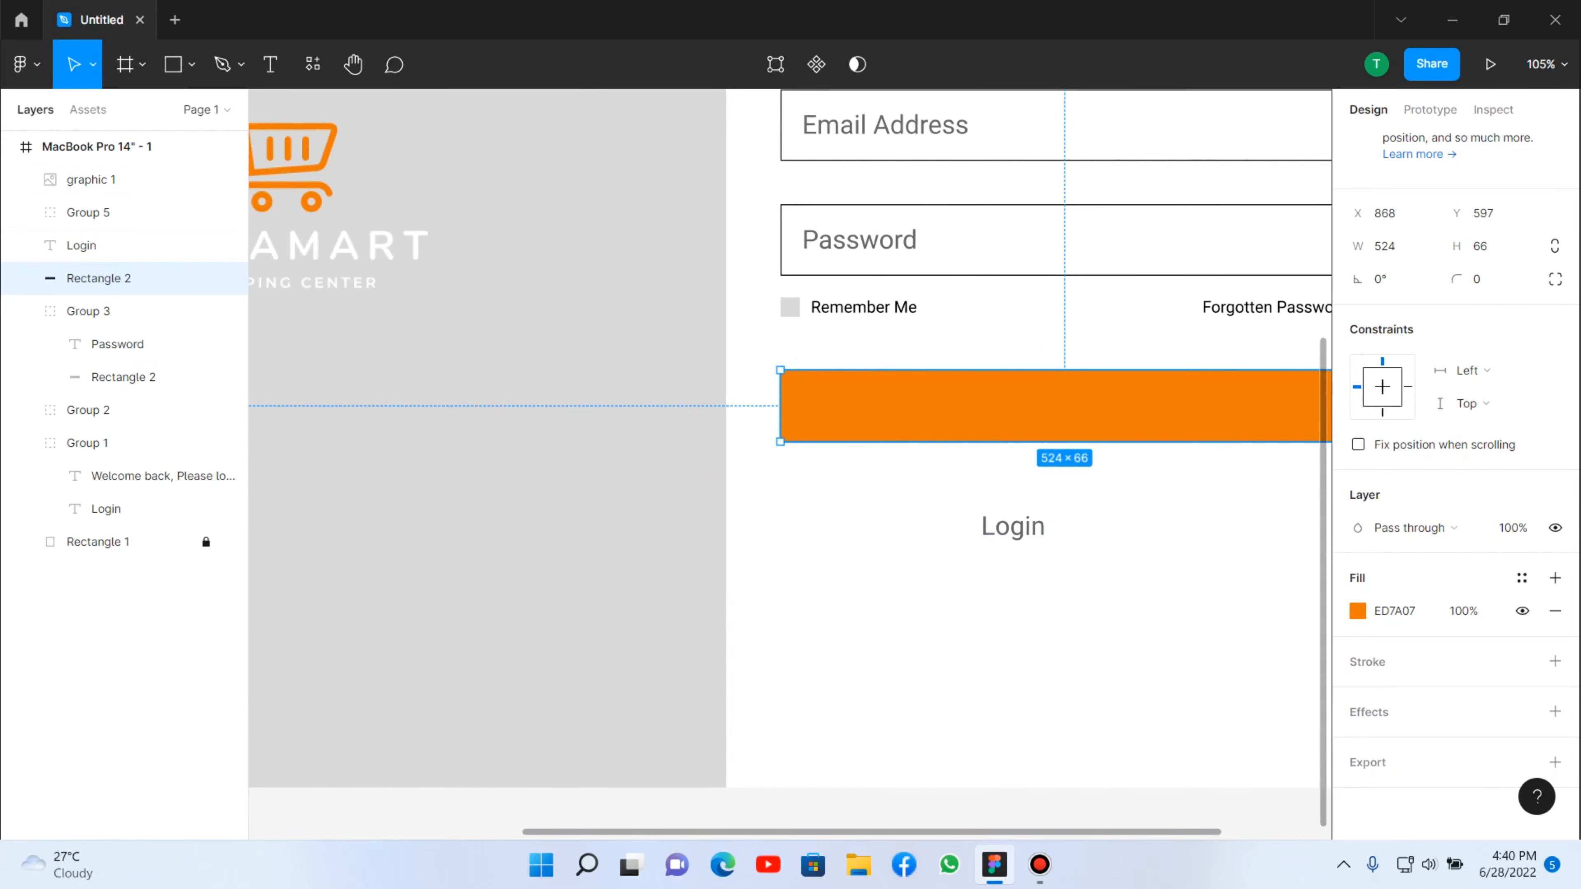
key("Escape")
left_click(934, 405)
left_click(1358, 720)
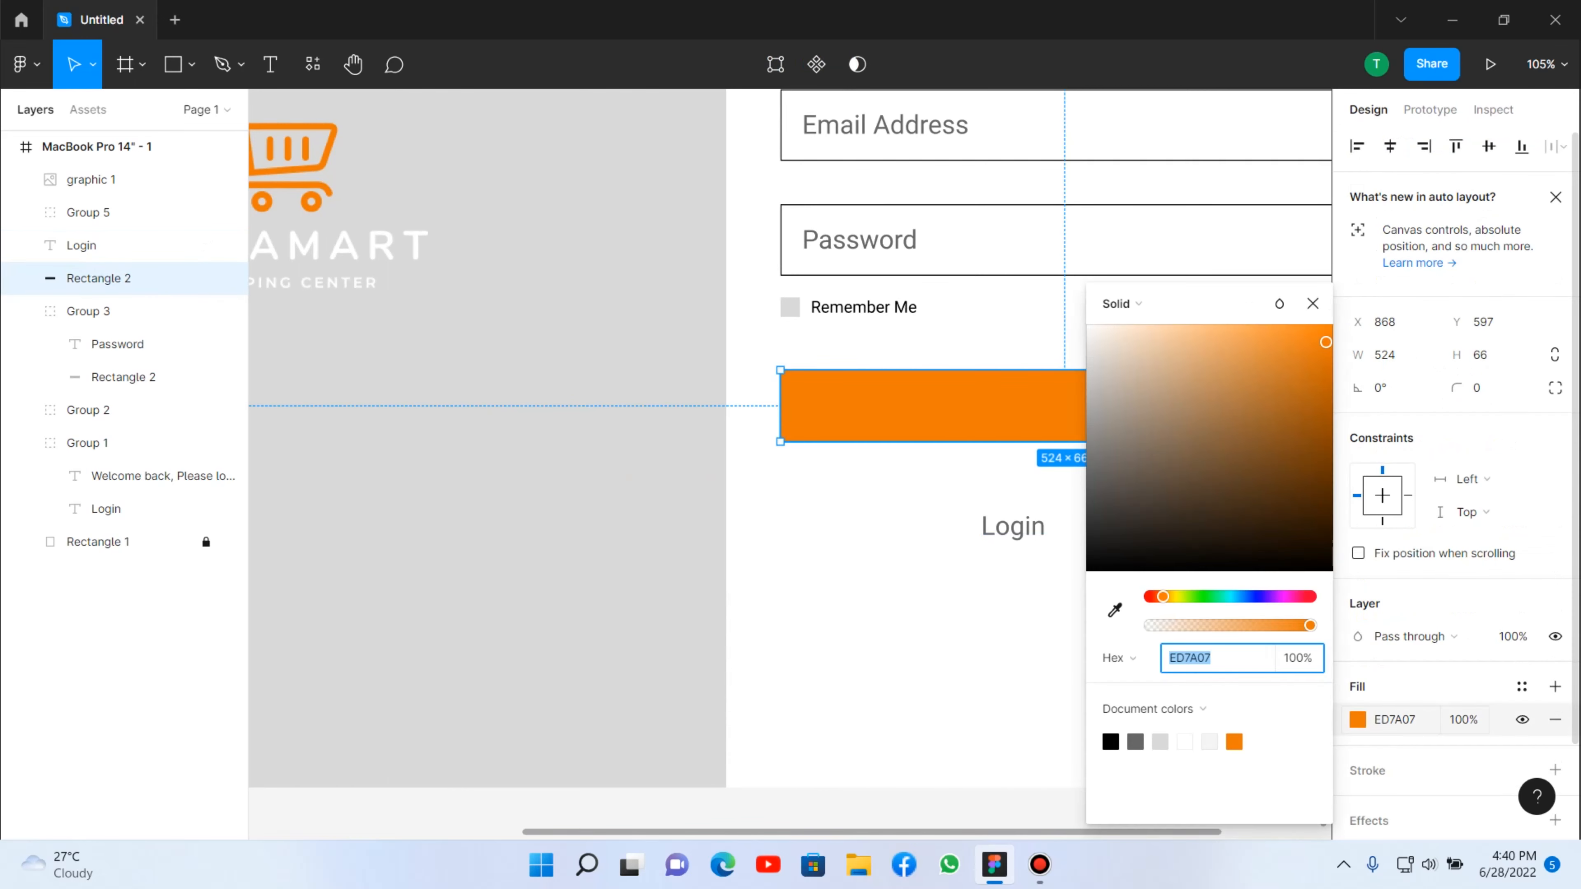
left_click(1121, 303)
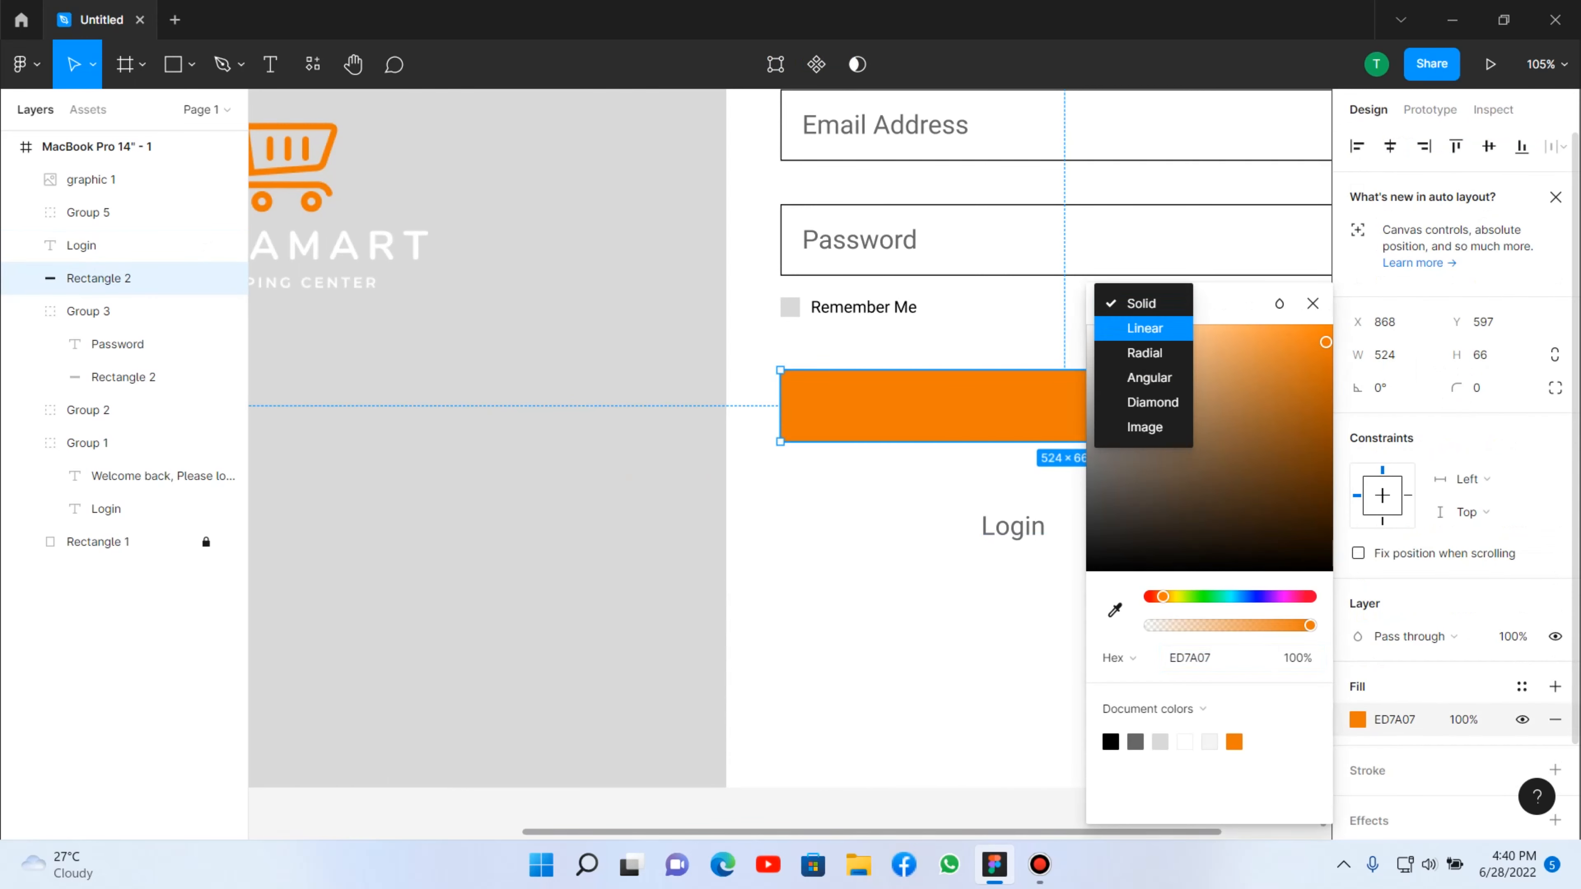
left_click(1145, 328)
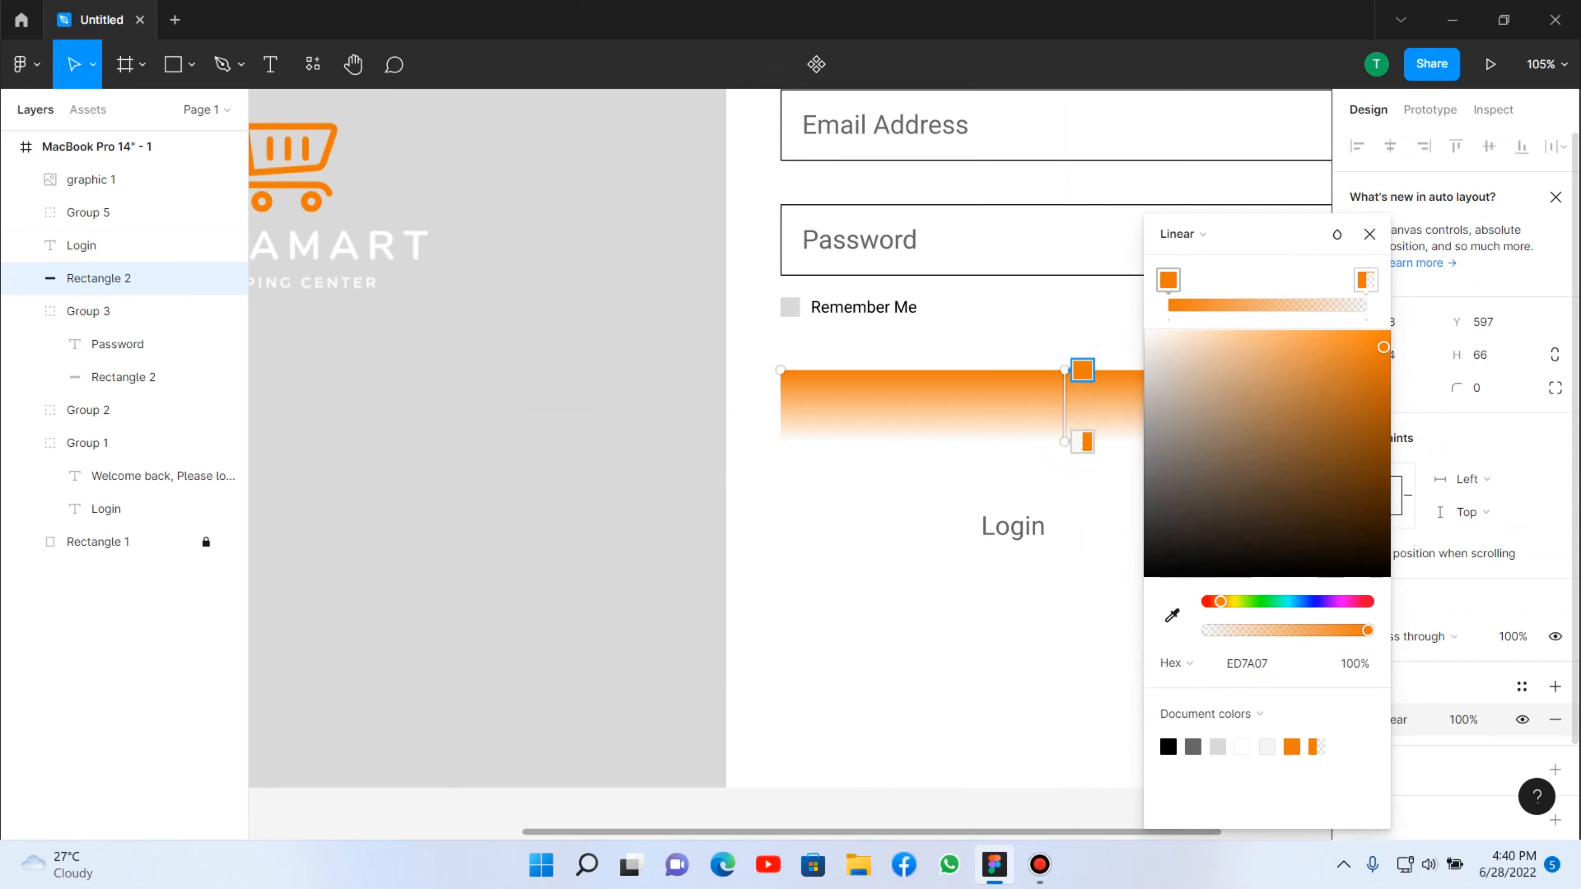
Angle the button's gradient diagonally, starting near its centre and ending beyond its lower-right corner so the orange fades toward the right end.
left_click_drag(1065, 442, 1225, 506)
scroll(1168, 519, "down", 5)
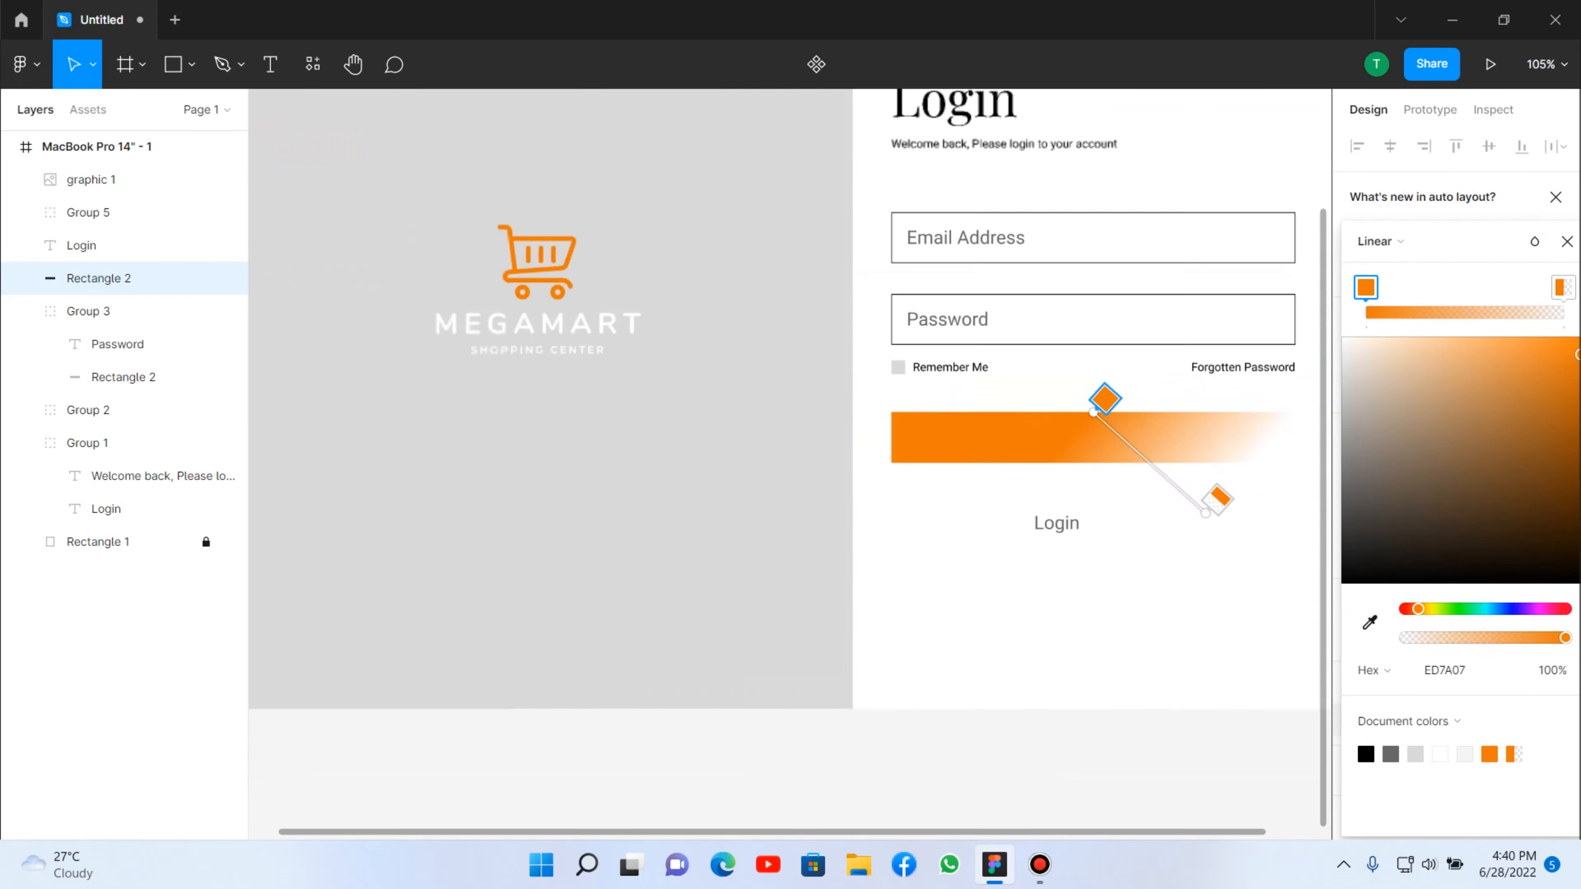
scroll(1218, 597, "up", 4)
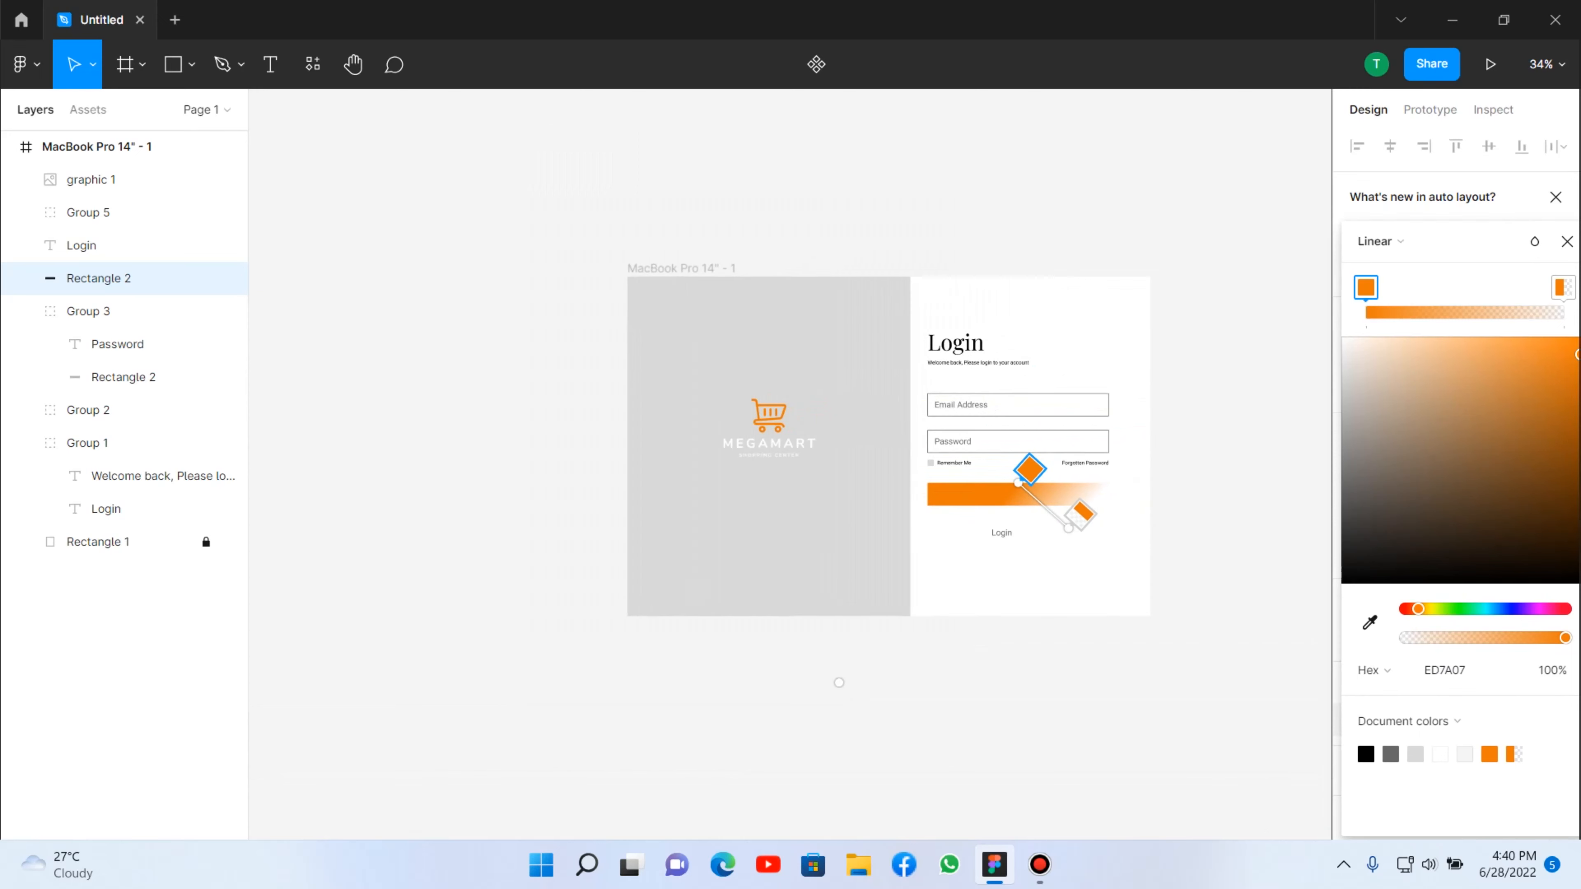
left_click_drag(1031, 283, 1154, 285)
left_click_drag(1141, 405, 1110, 337)
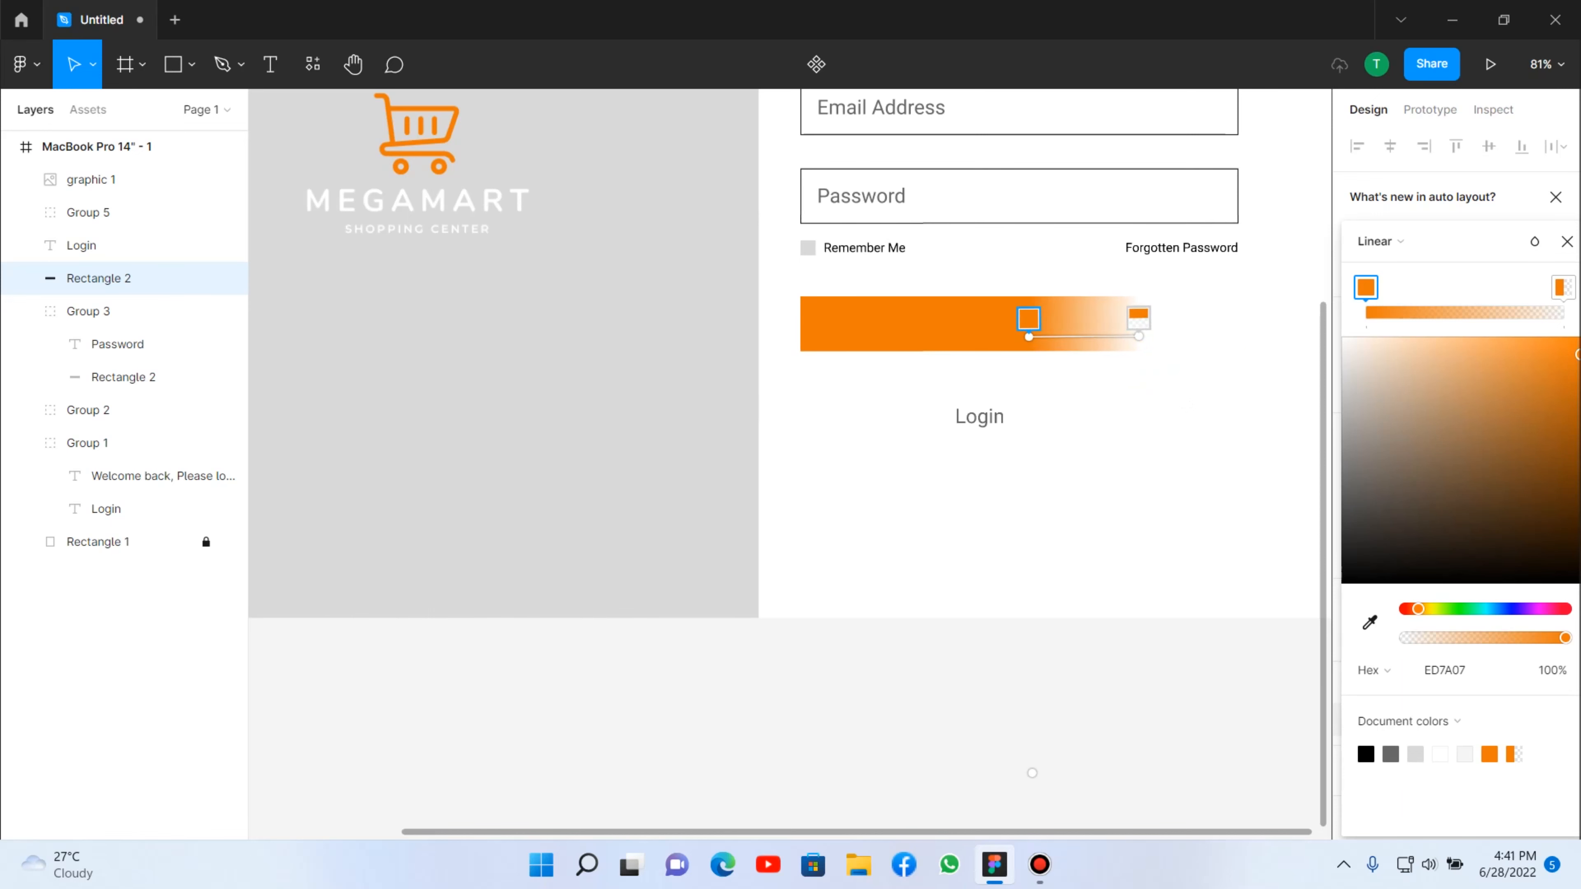
left_click_drag(1154, 333, 1295, 500)
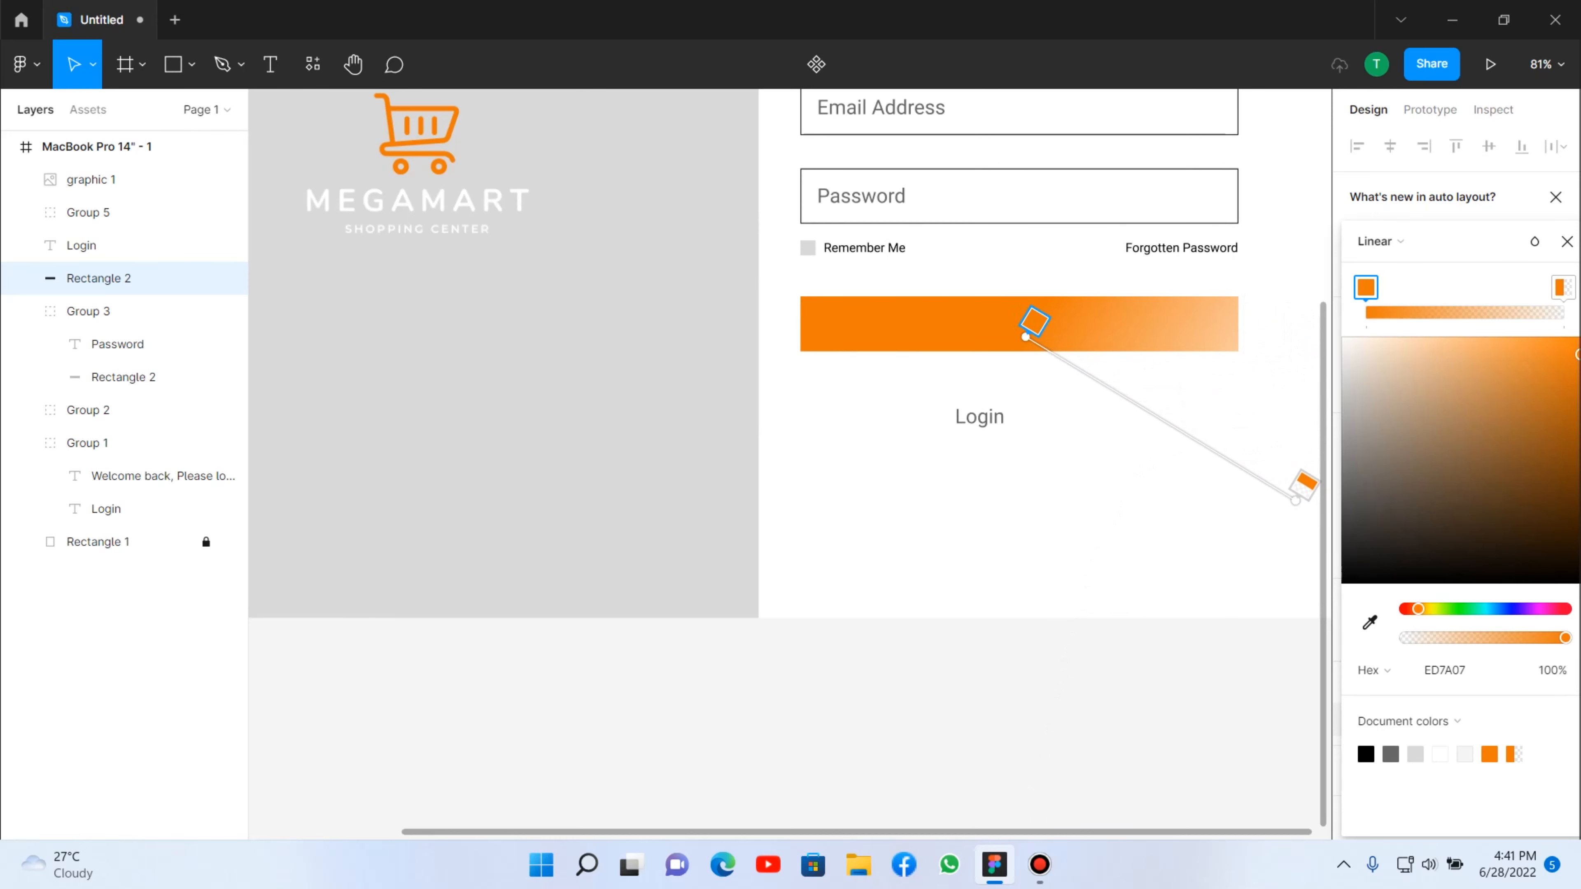
left_click(1160, 516)
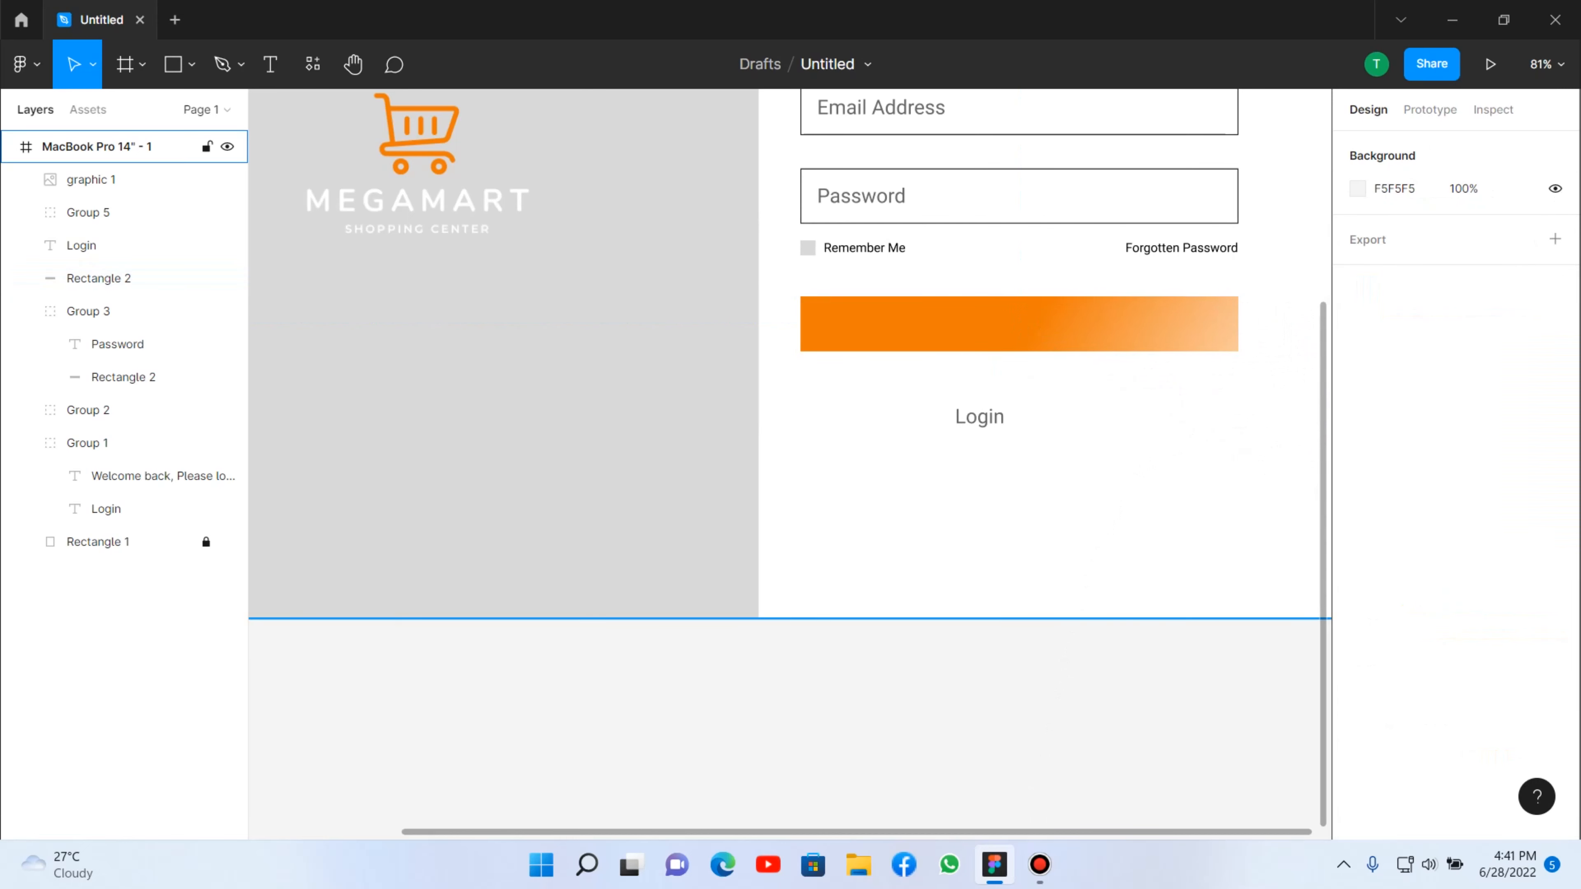
Change the fill of the Login label below the orange button to white FFFFFF.
scroll(1159, 516, "down", 3)
scroll(1218, 515, "up", 2)
scroll(1203, 485, "up", 1)
left_click(988, 435)
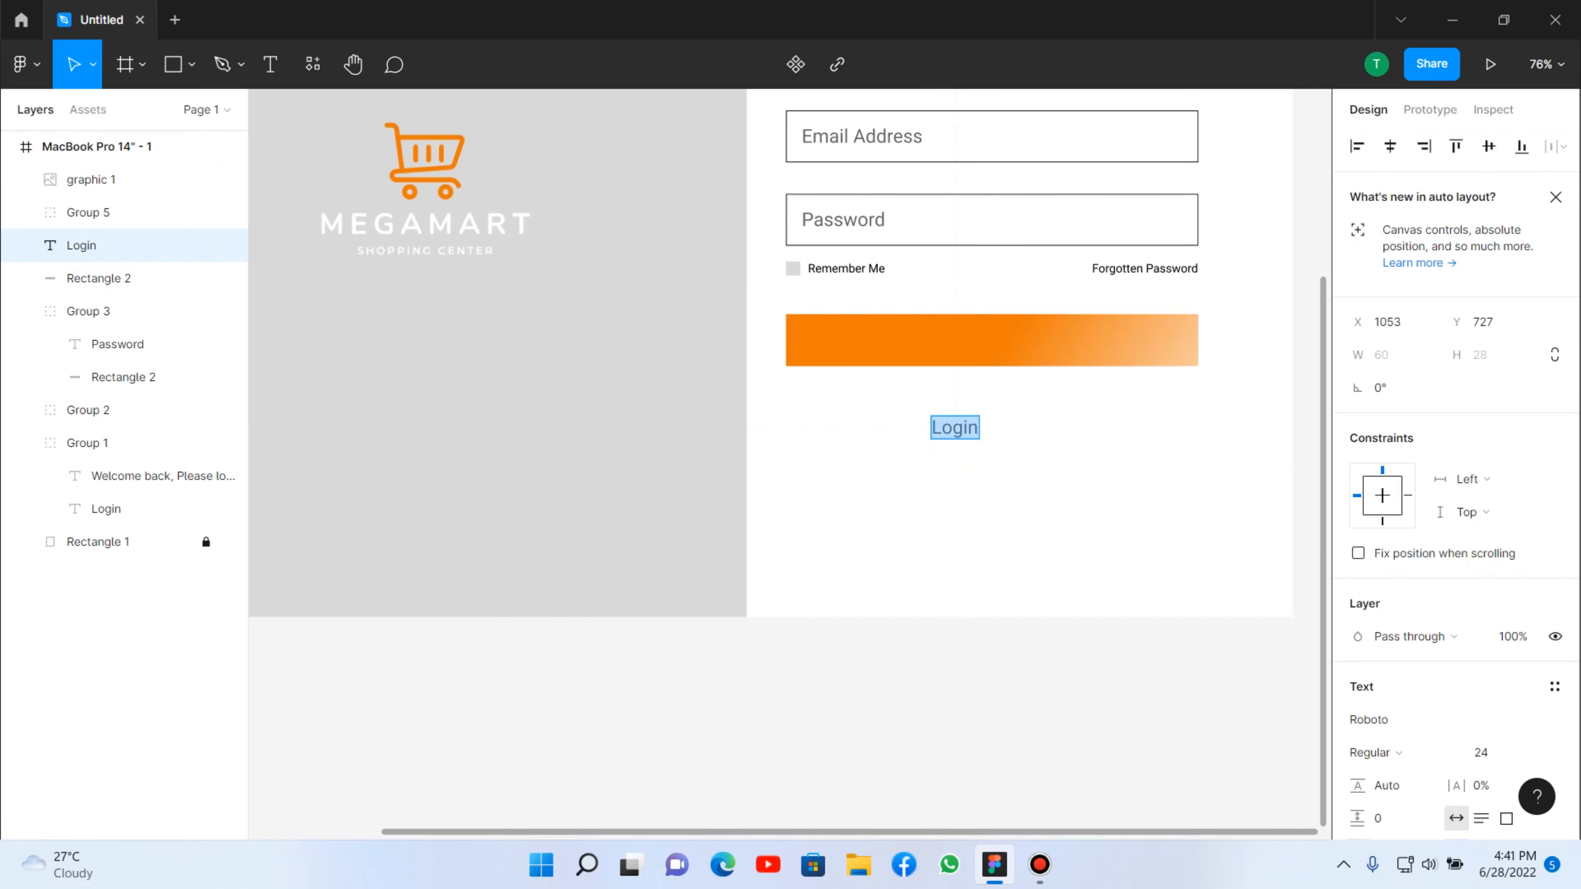
scroll(1457, 486, "down", 3)
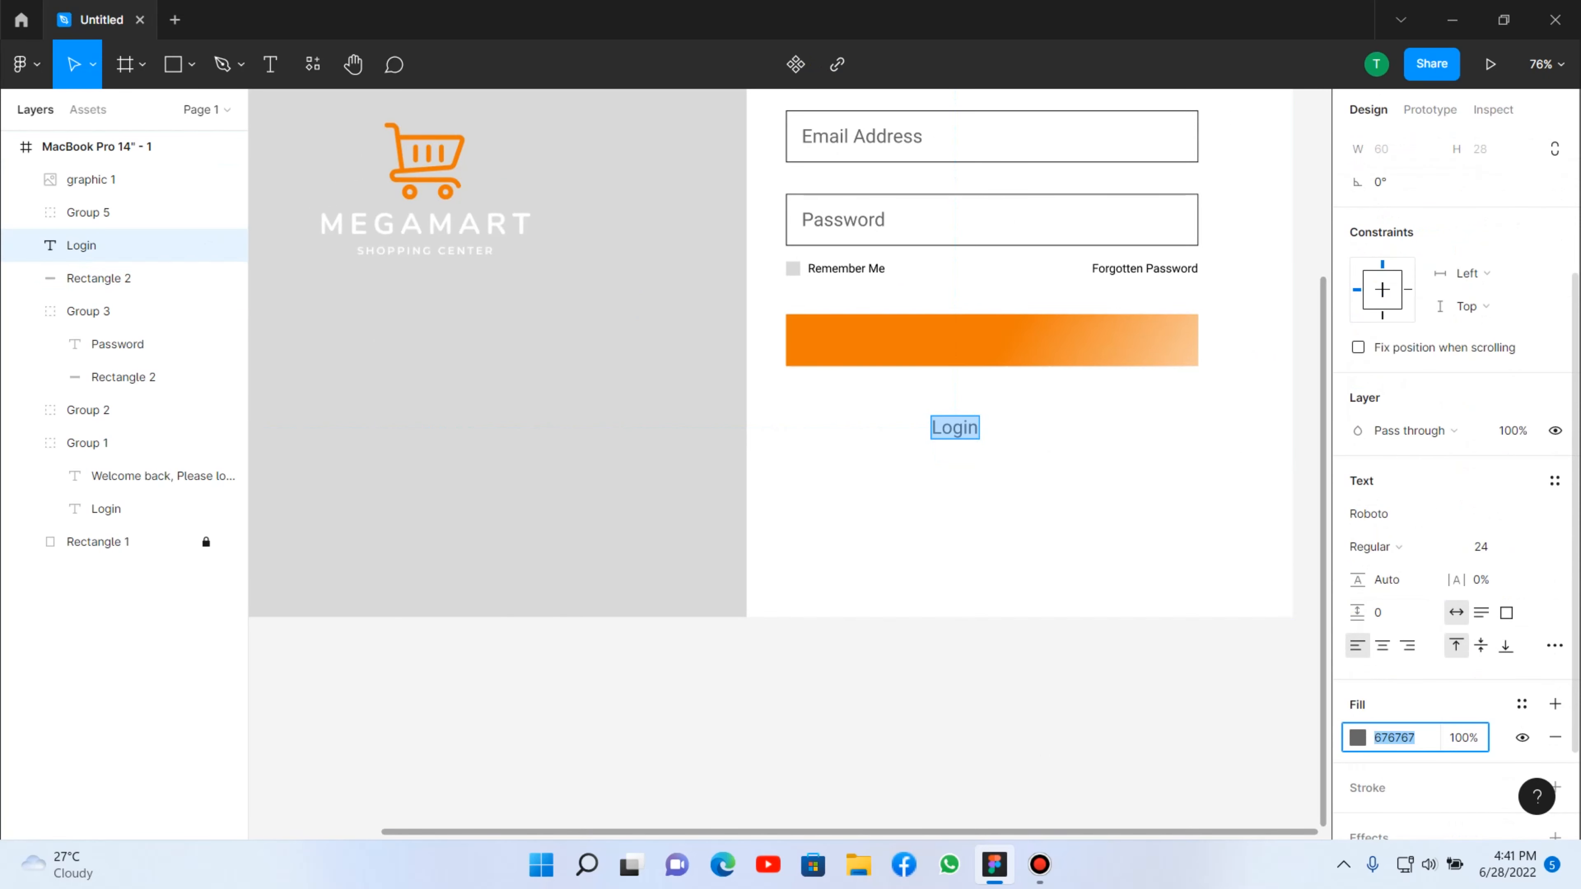
left_click(1358, 738)
left_click_drag(1087, 472, 1086, 325)
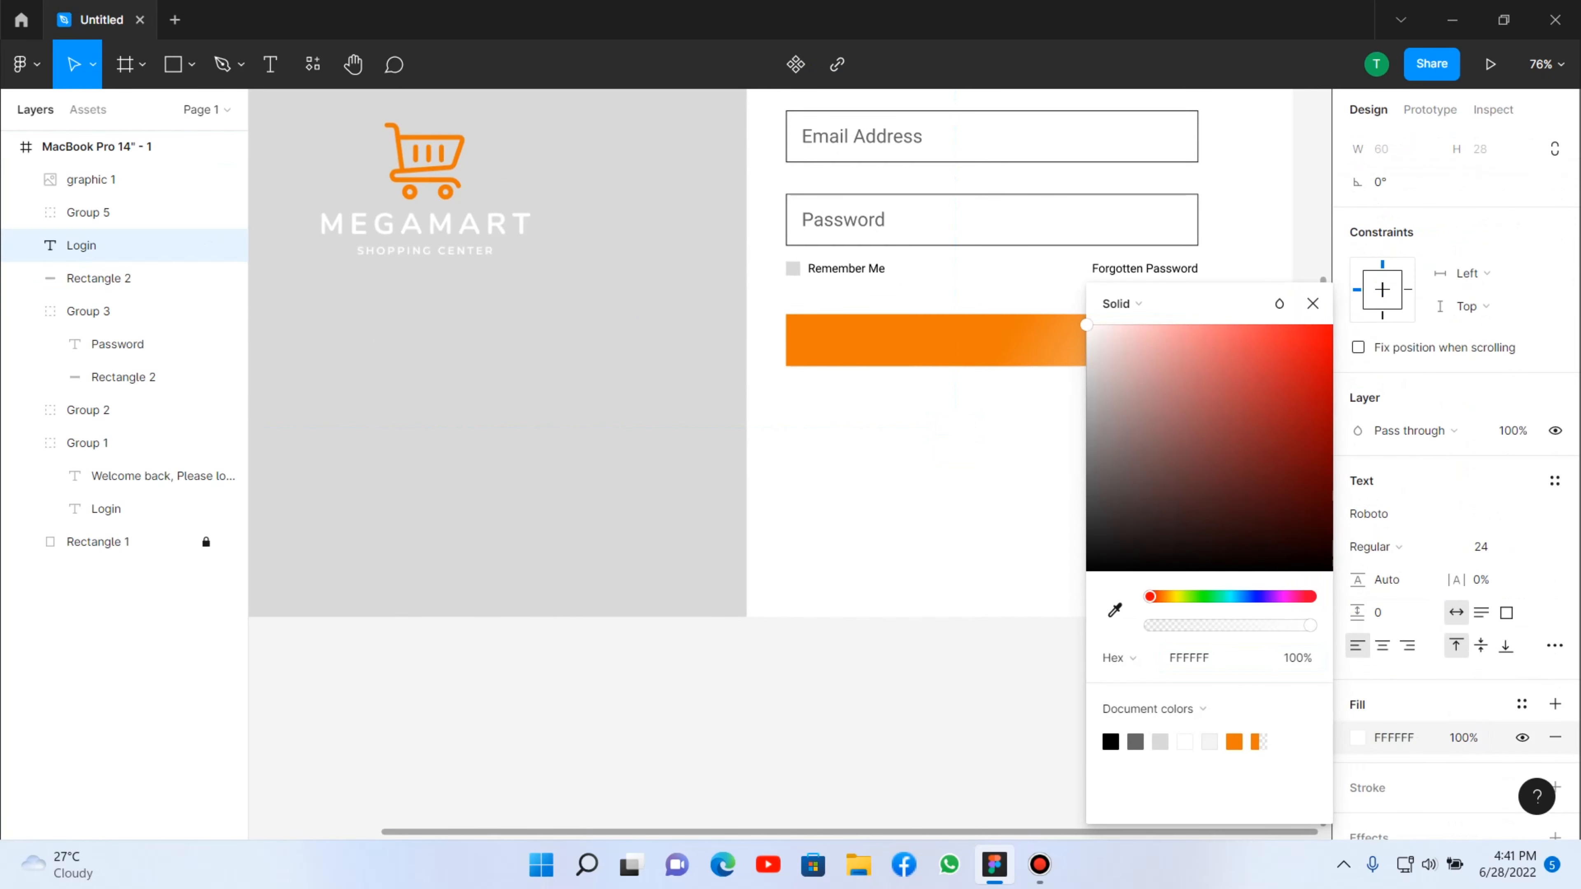
Move the white Login label onto the orange button, centred horizontally and vertically at X 1100, Y 616.
left_click(1027, 442)
left_click_drag(956, 427, 986, 338)
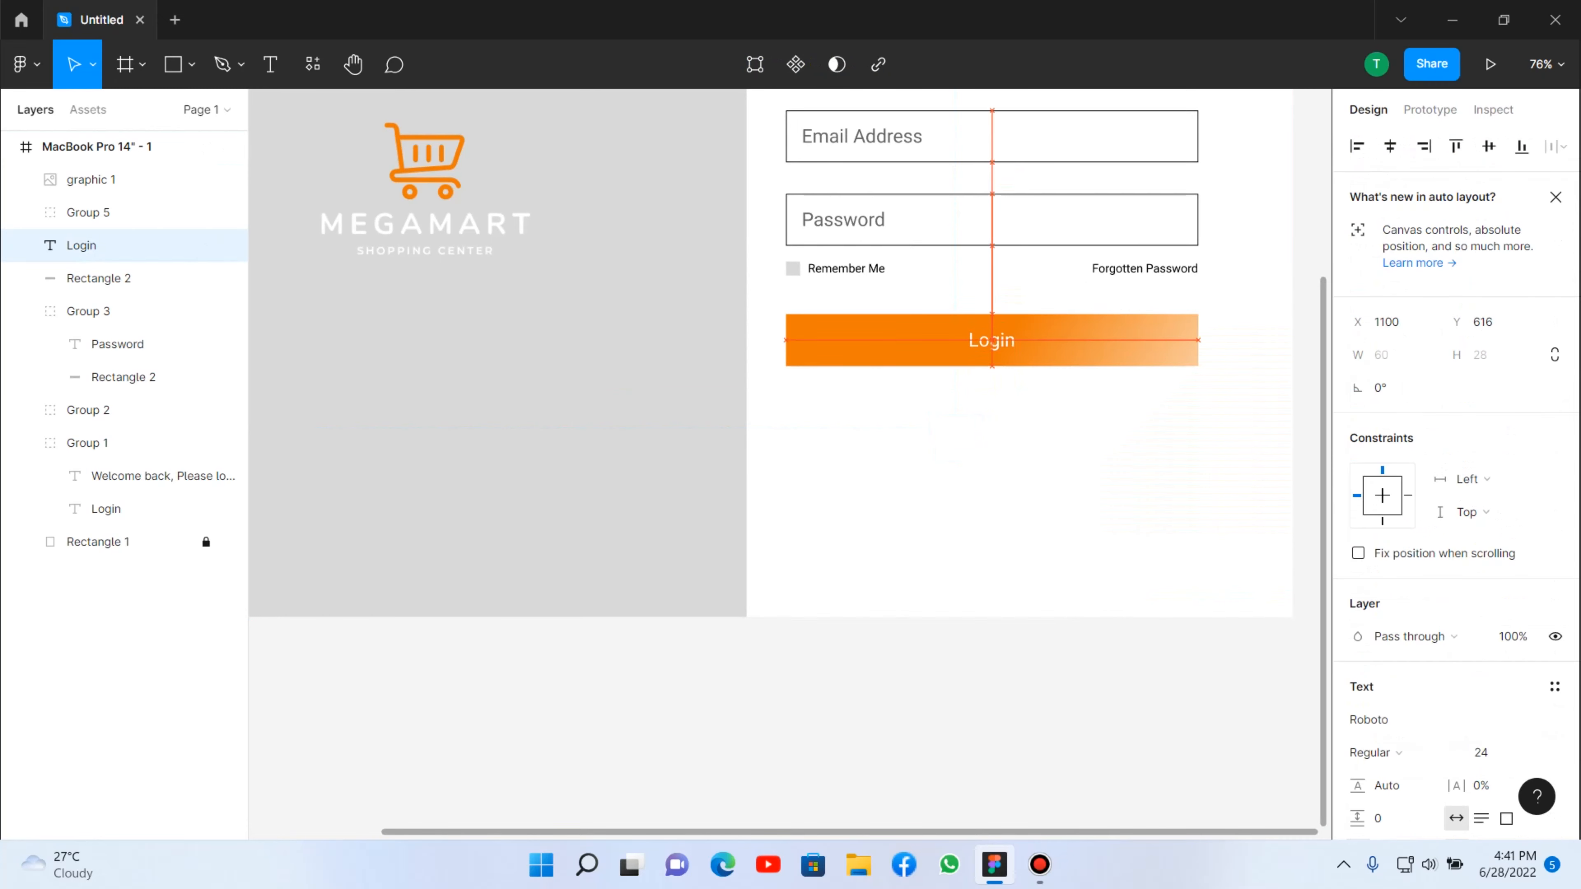
key("Escape")
Review the position and text properties of the Login heading, the button label and the Password field group.
scroll(996, 374, "up", 2)
scroll(996, 374, "up", 3)
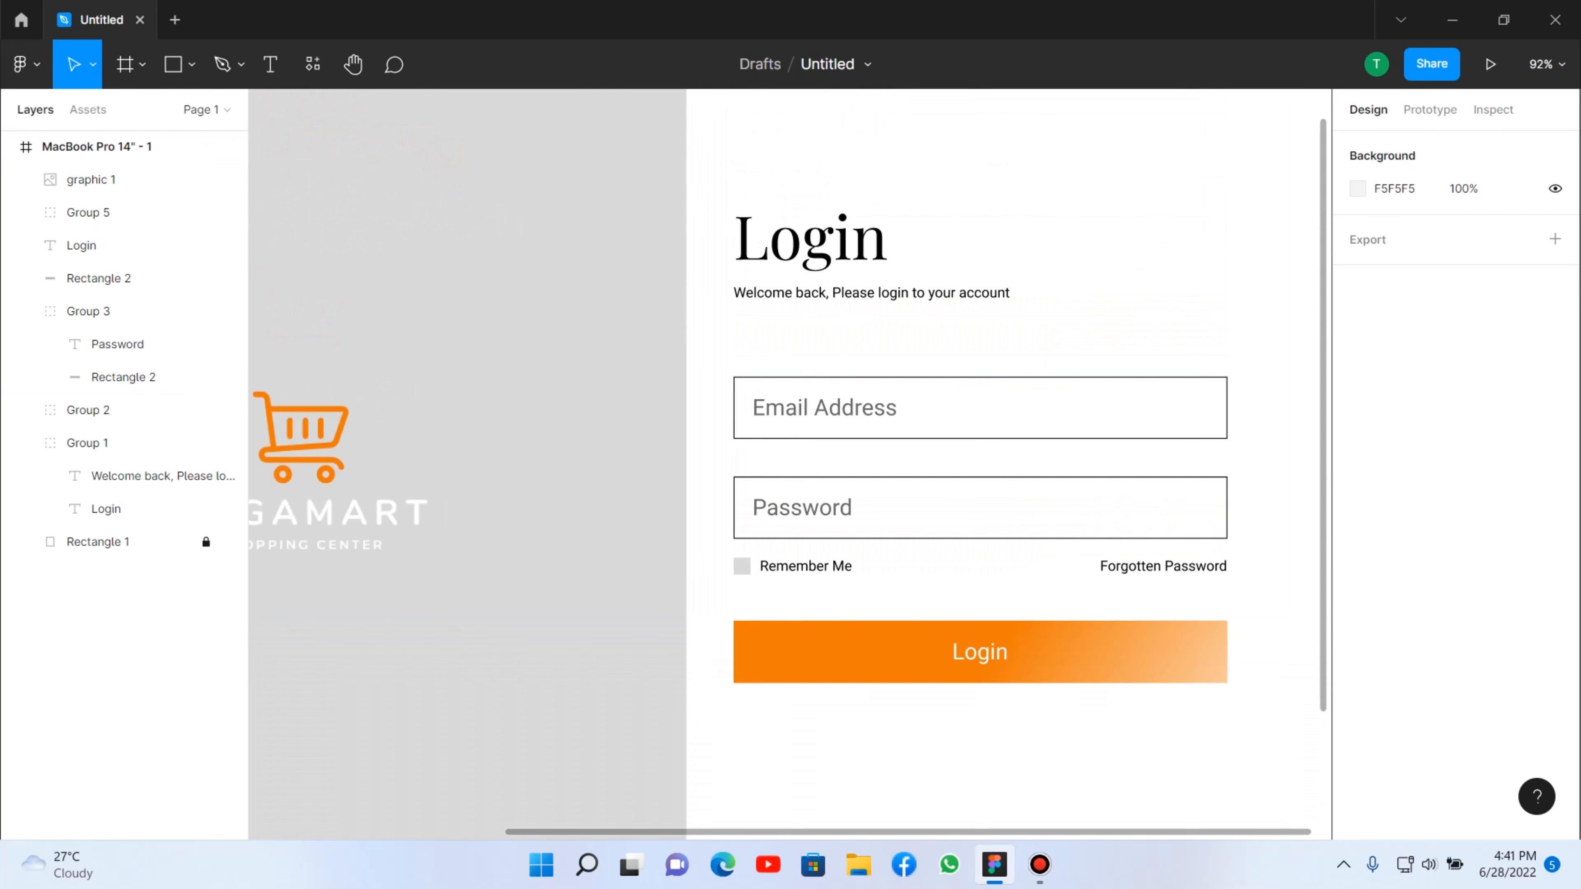
left_click(87, 443)
left_click(106, 509)
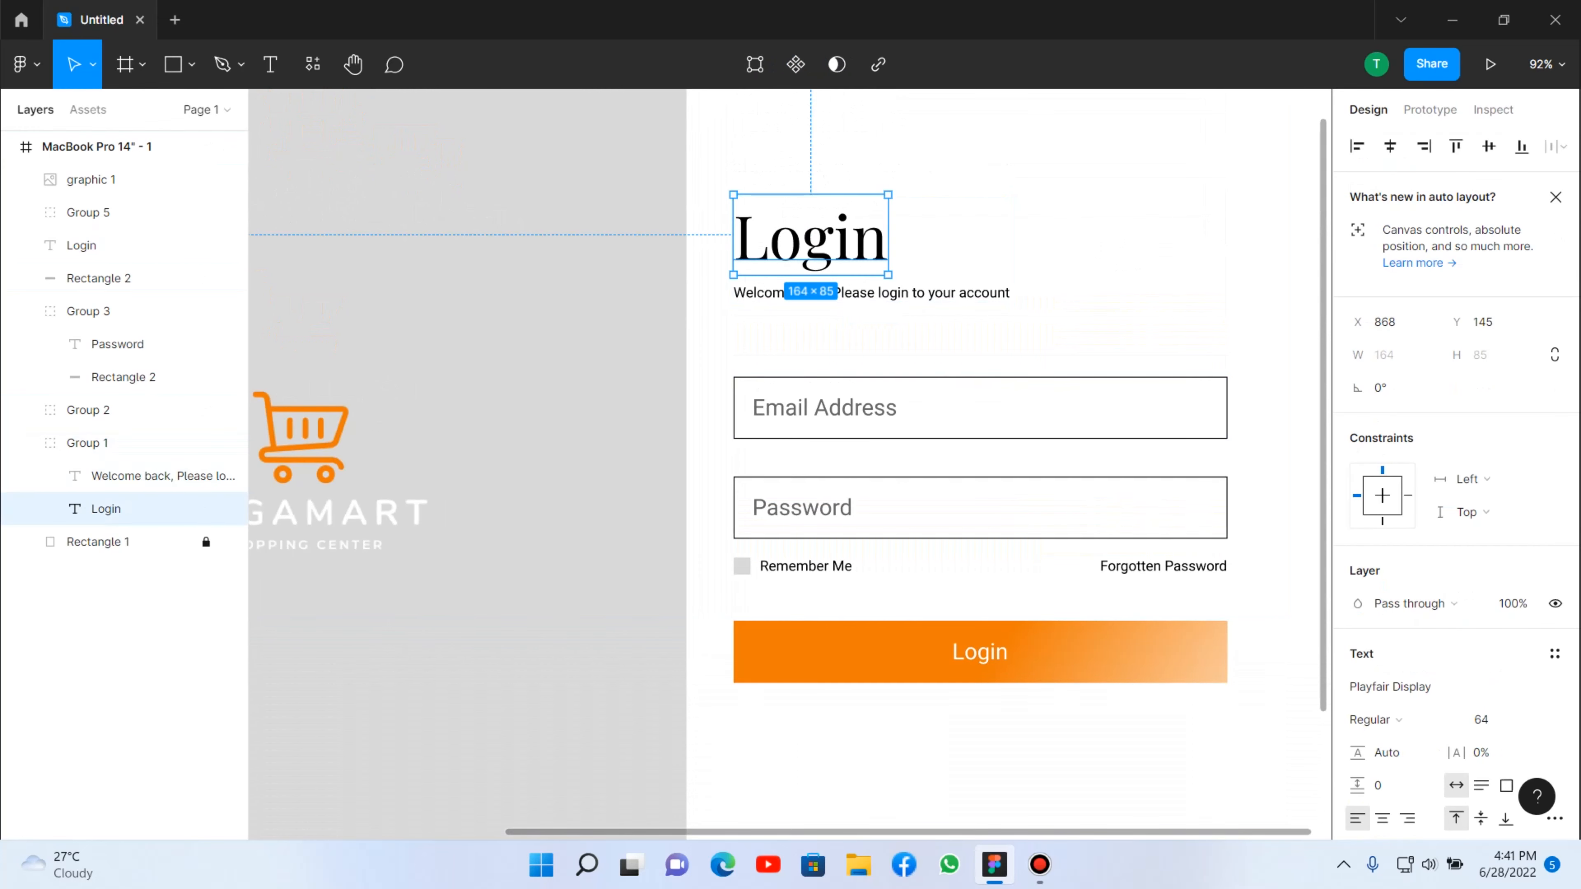
scroll(790, 461, "down", 1)
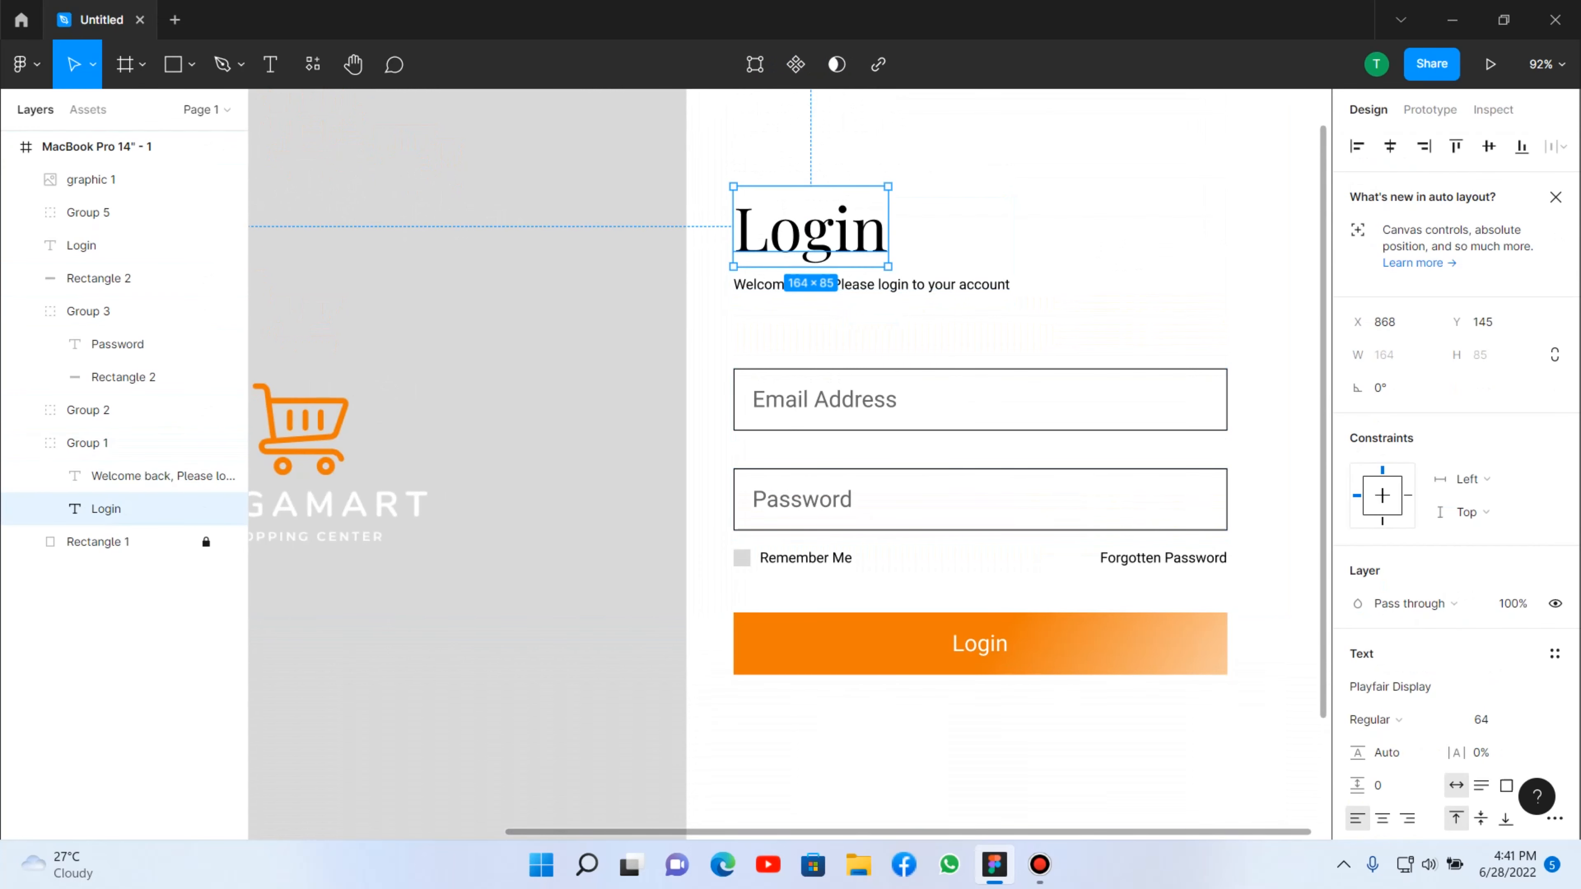
key("Escape")
left_click(81, 244)
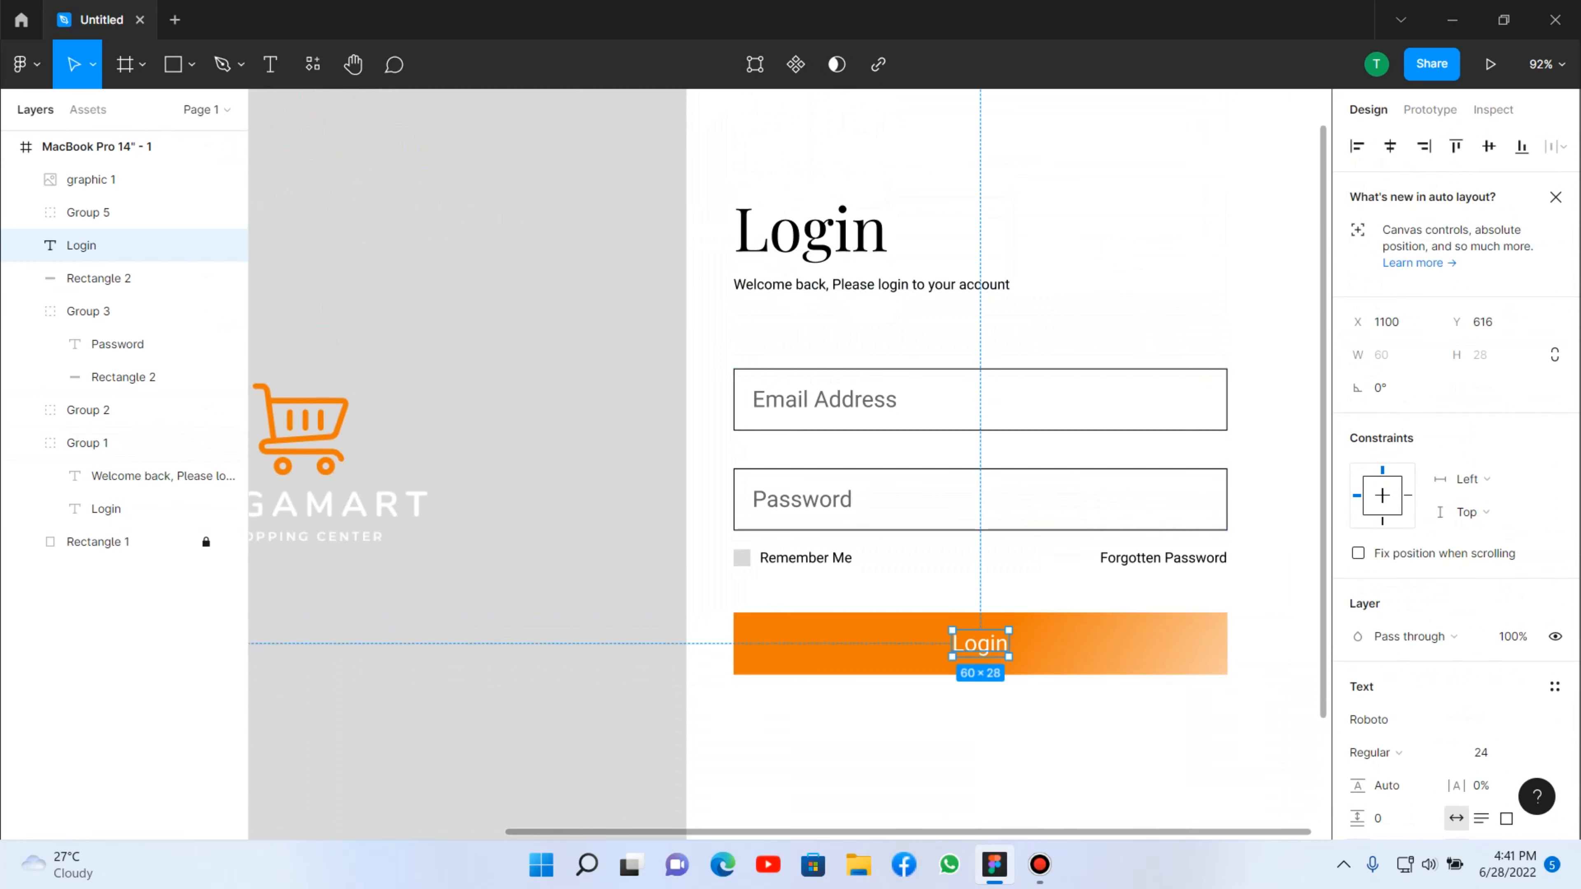
scroll(1042, 631, "down", 1)
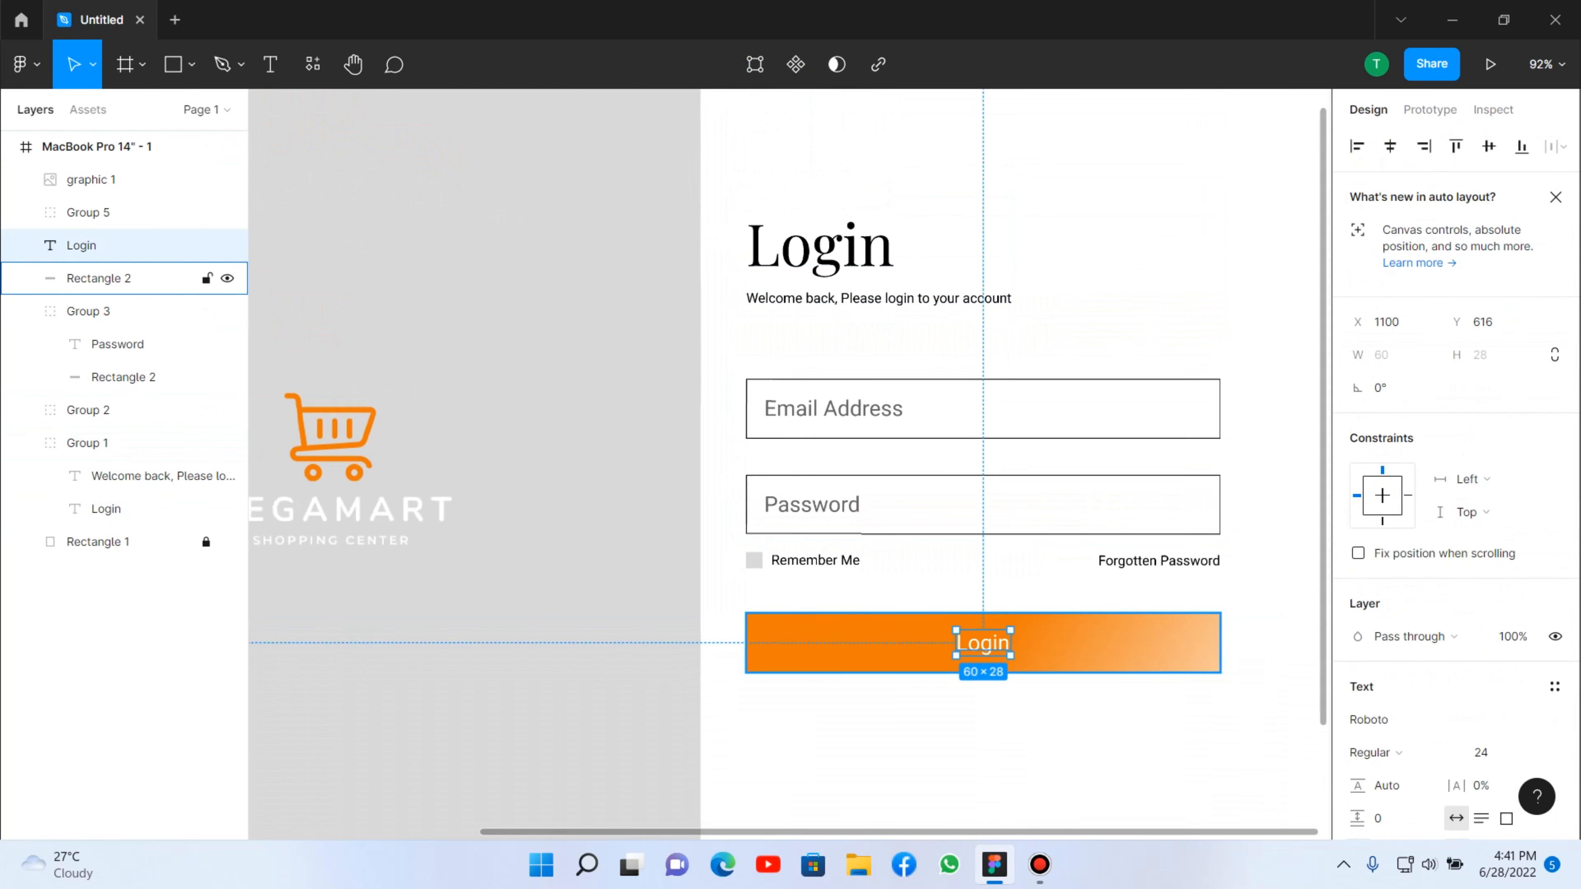
left_click(88, 311)
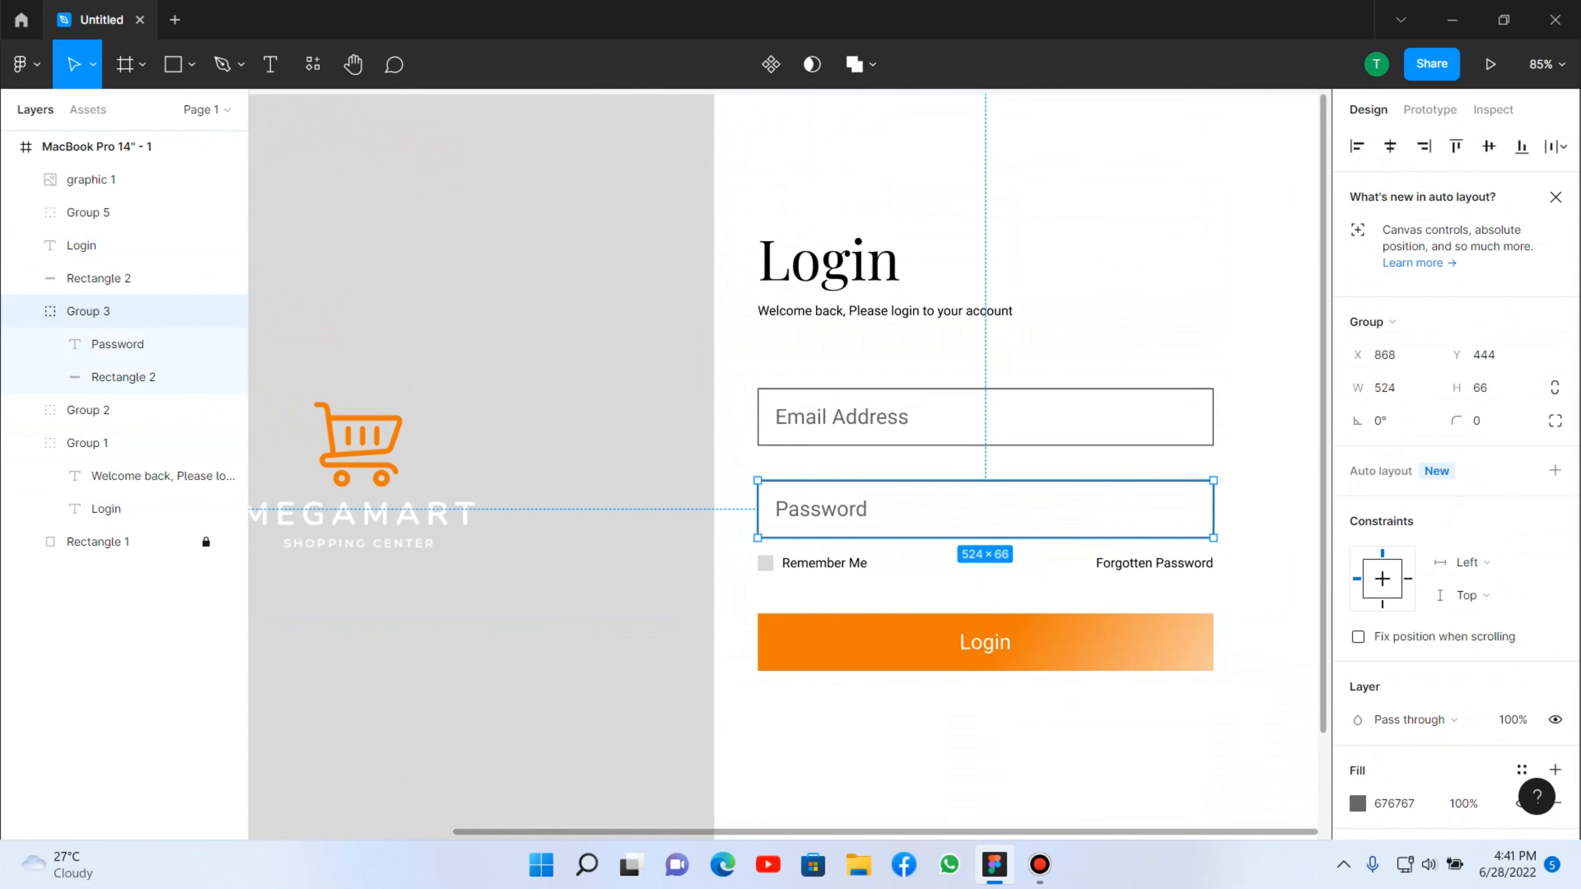
scroll(984, 498, "down", 2)
left_click(82, 245)
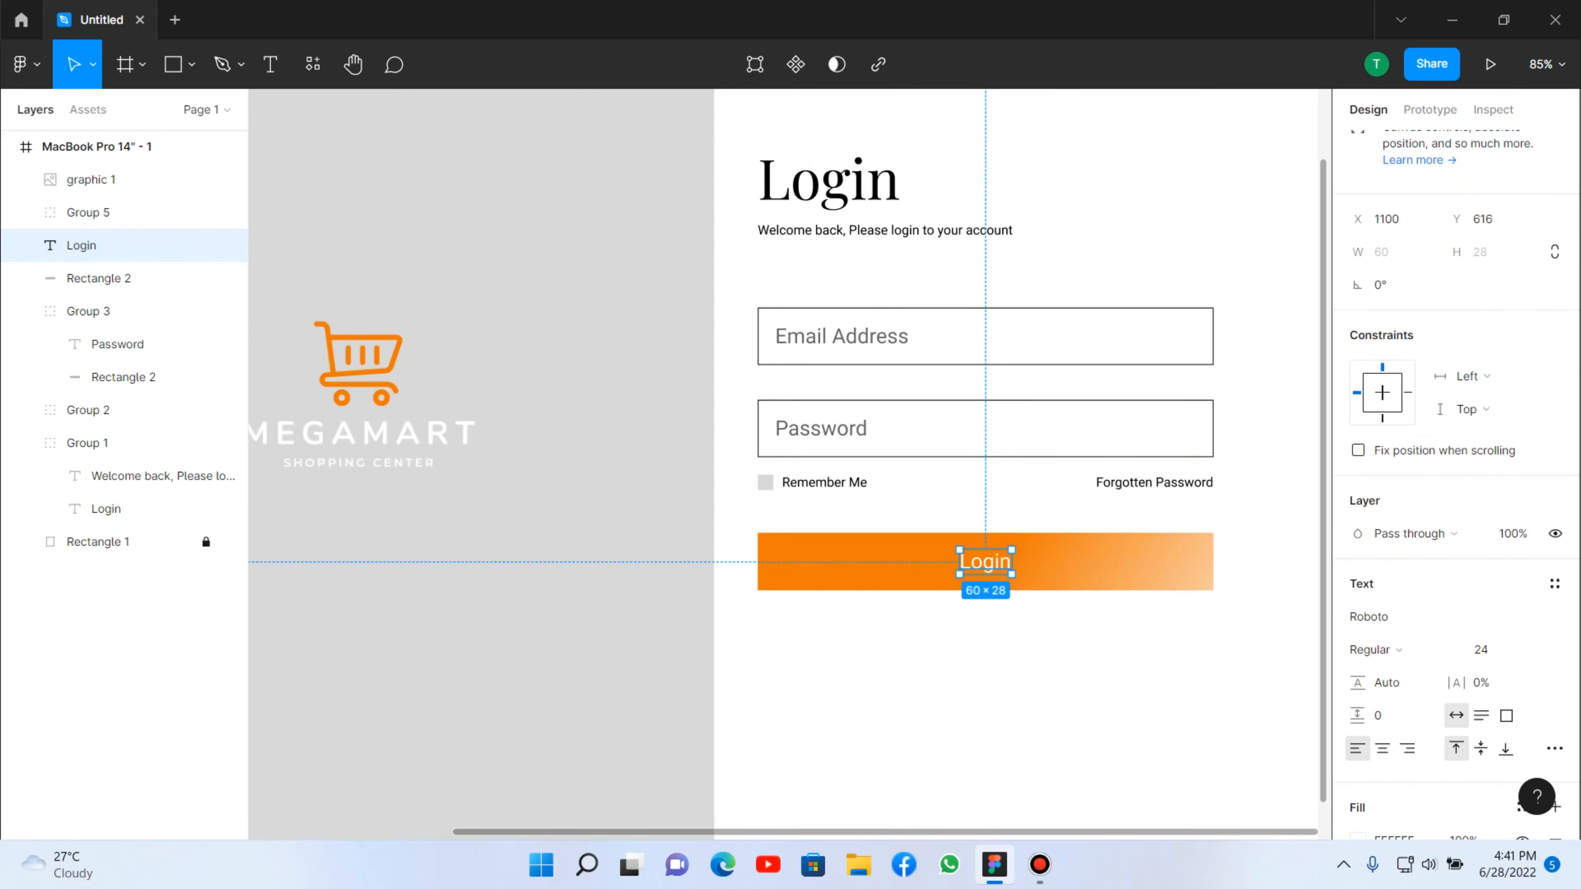
key("Escape")
scroll(984, 561, "up", 1)
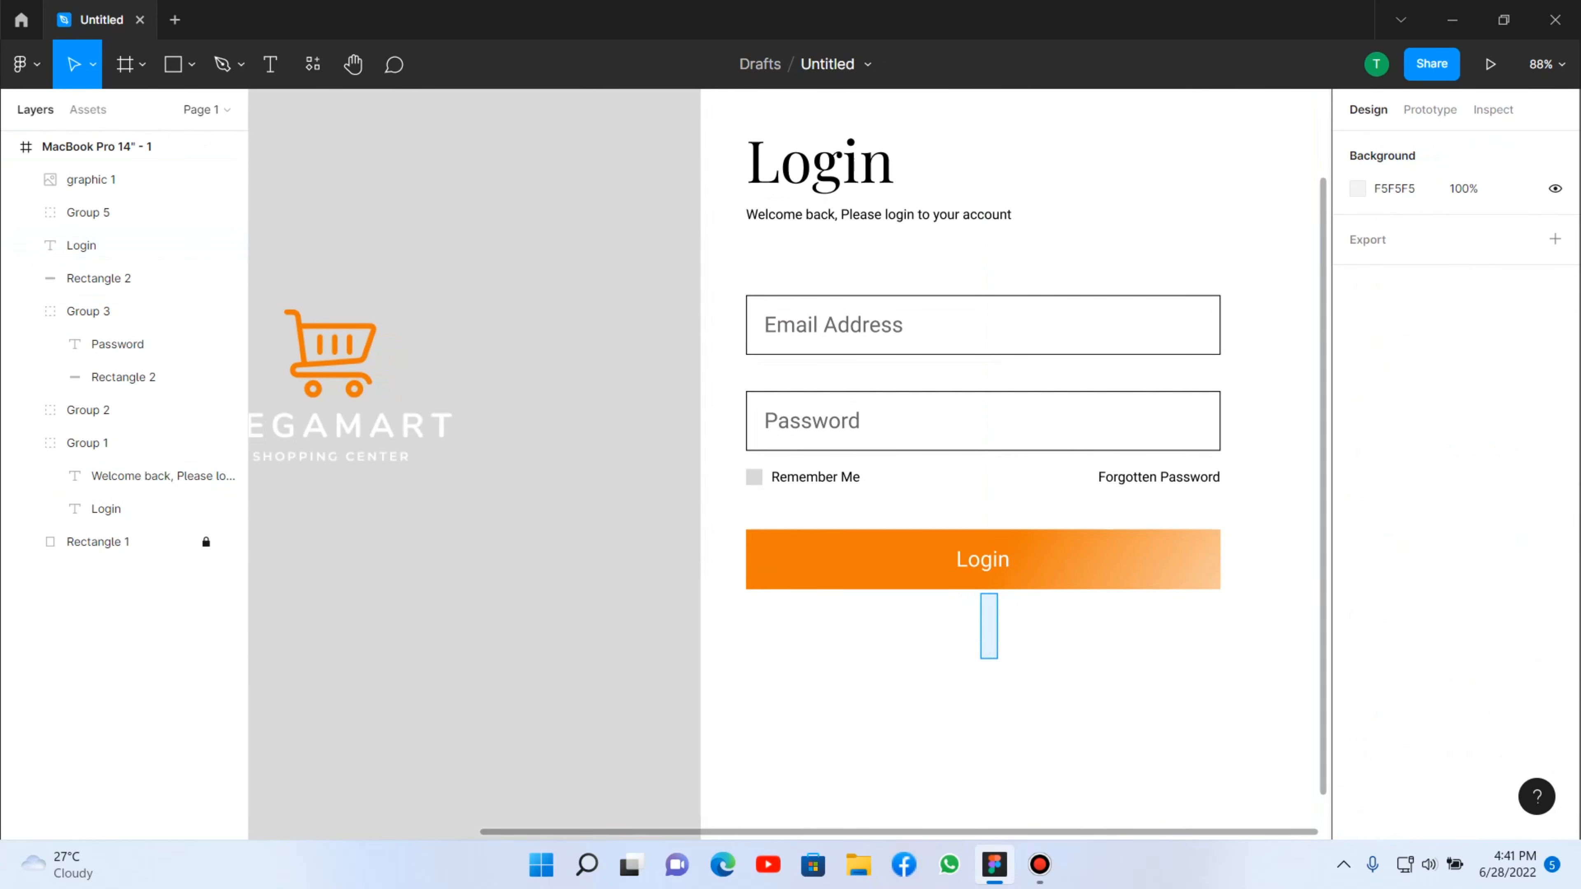
Group the Login label with the orange button rectangle.
left_click_drag(980, 593, 980, 506)
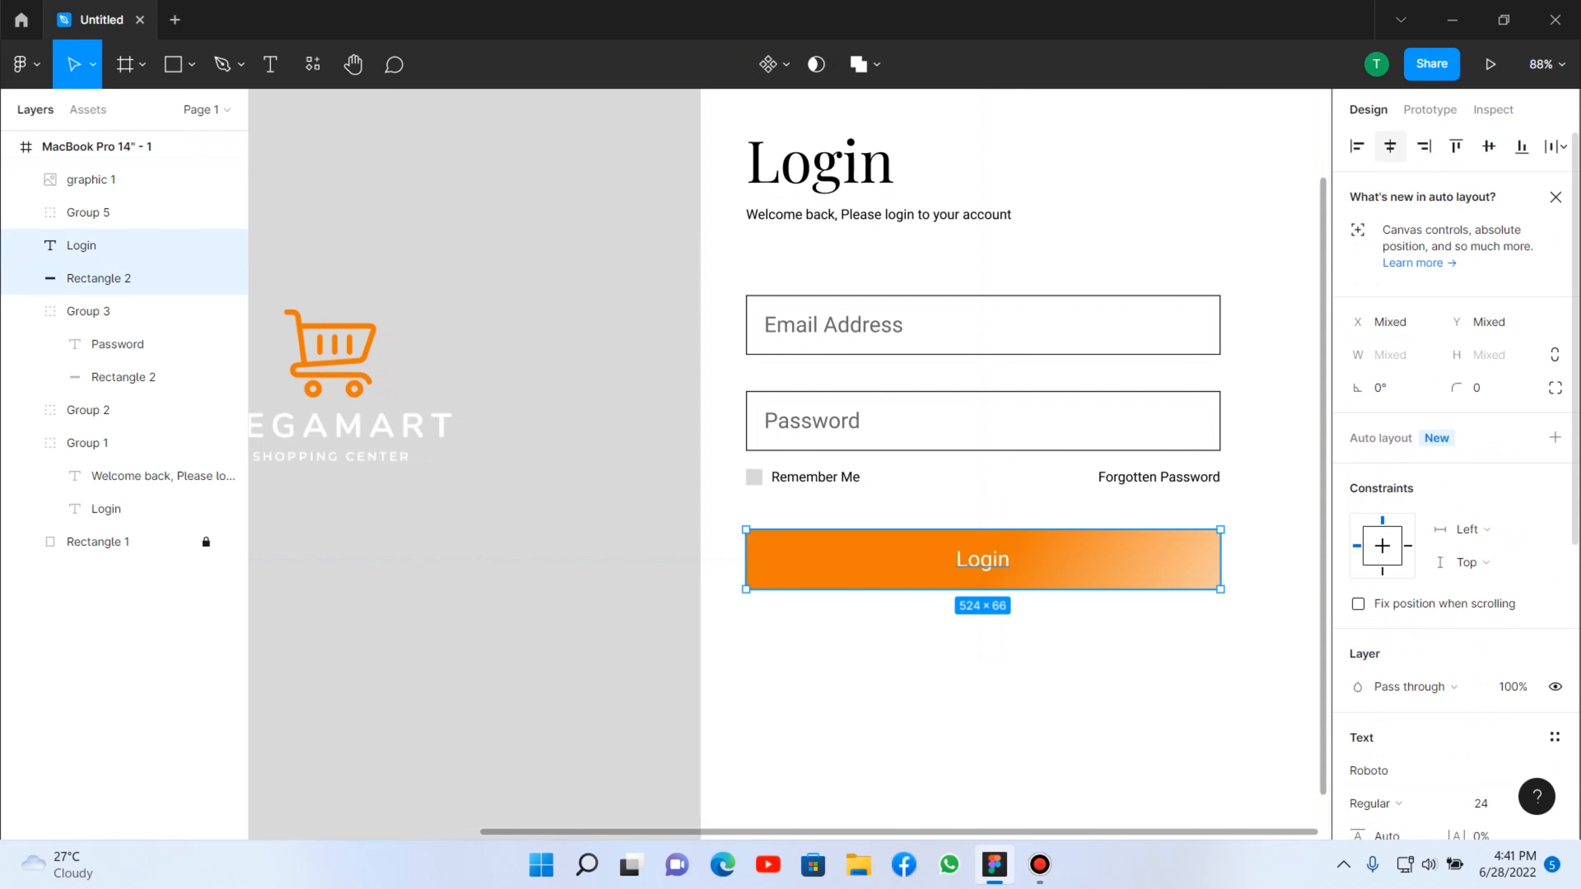
key("Escape")
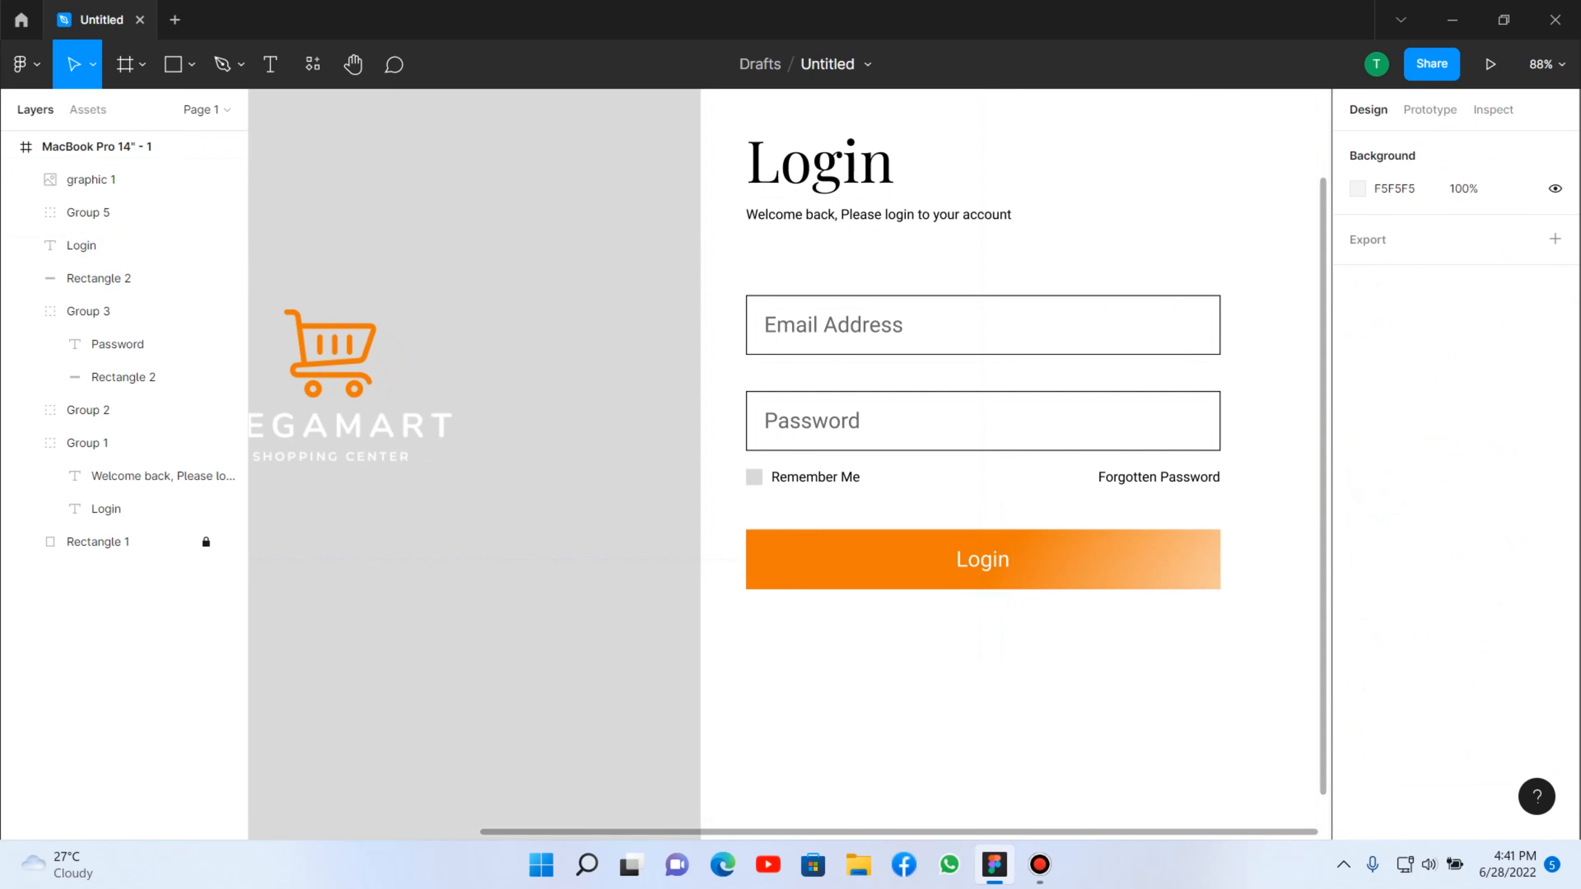
left_click_drag(934, 675, 989, 503)
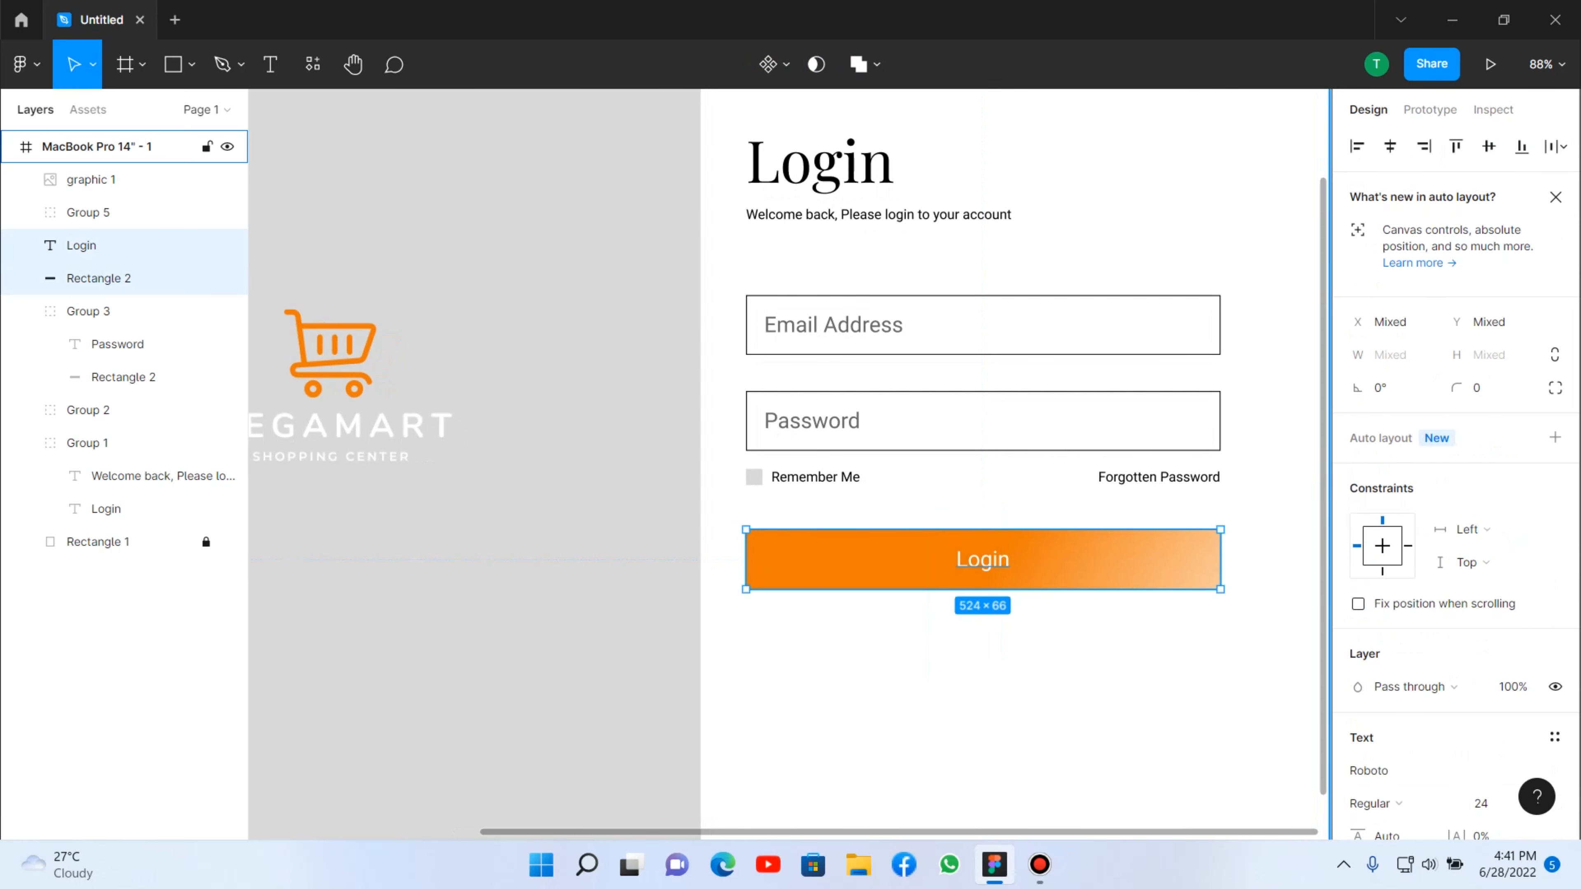
key("ctrl+g")
key("Escape")
key("shift+1")
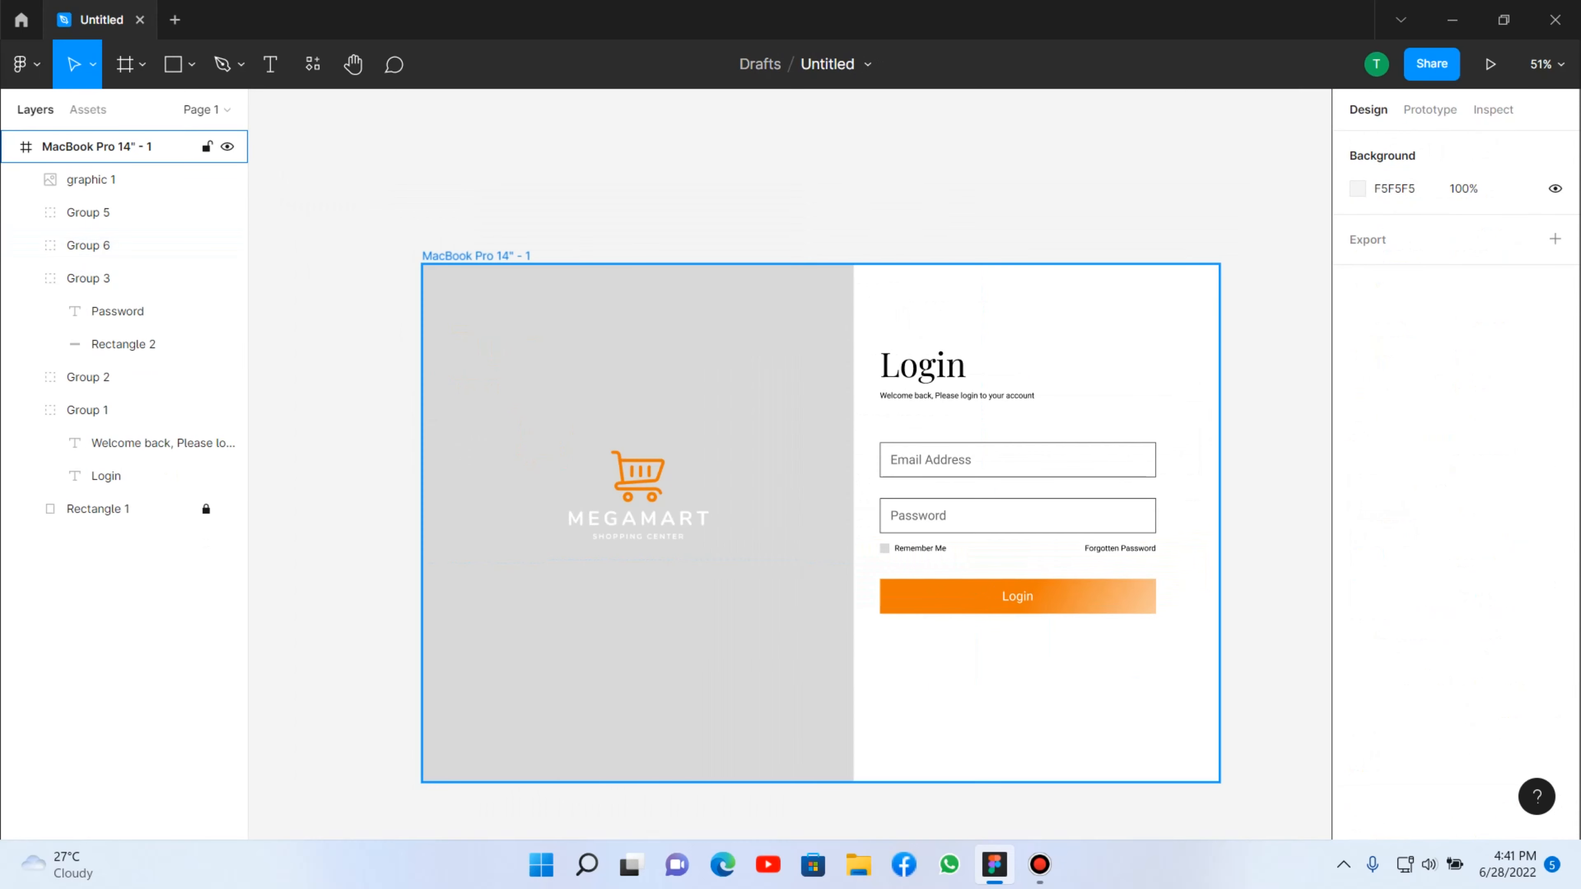
scroll(1129, 644, "up", 3)
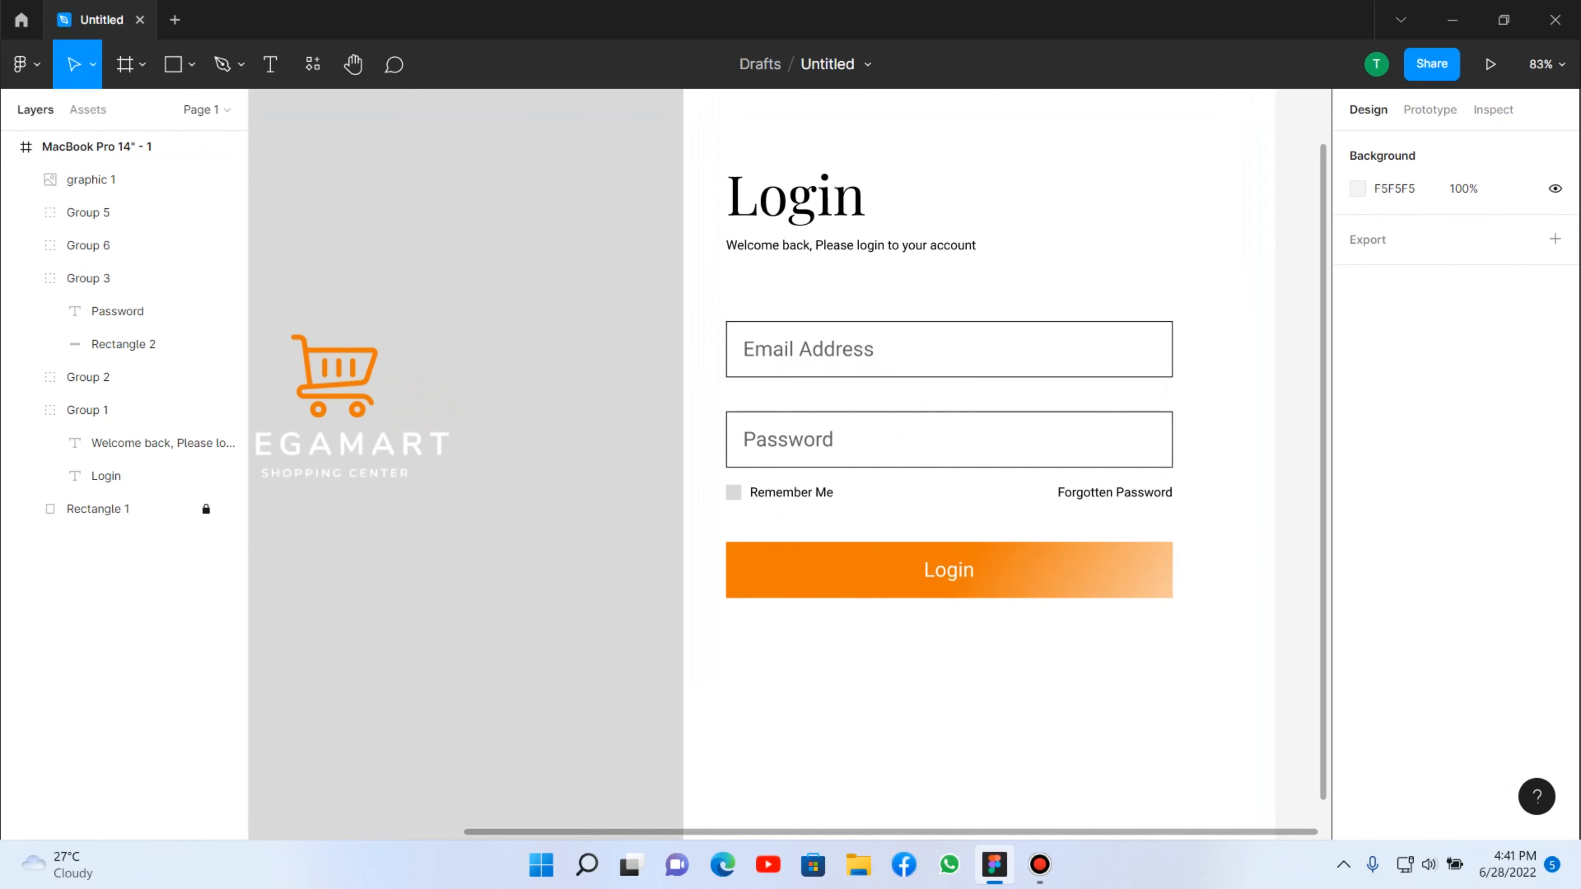
left_click(734, 492, "ctrl")
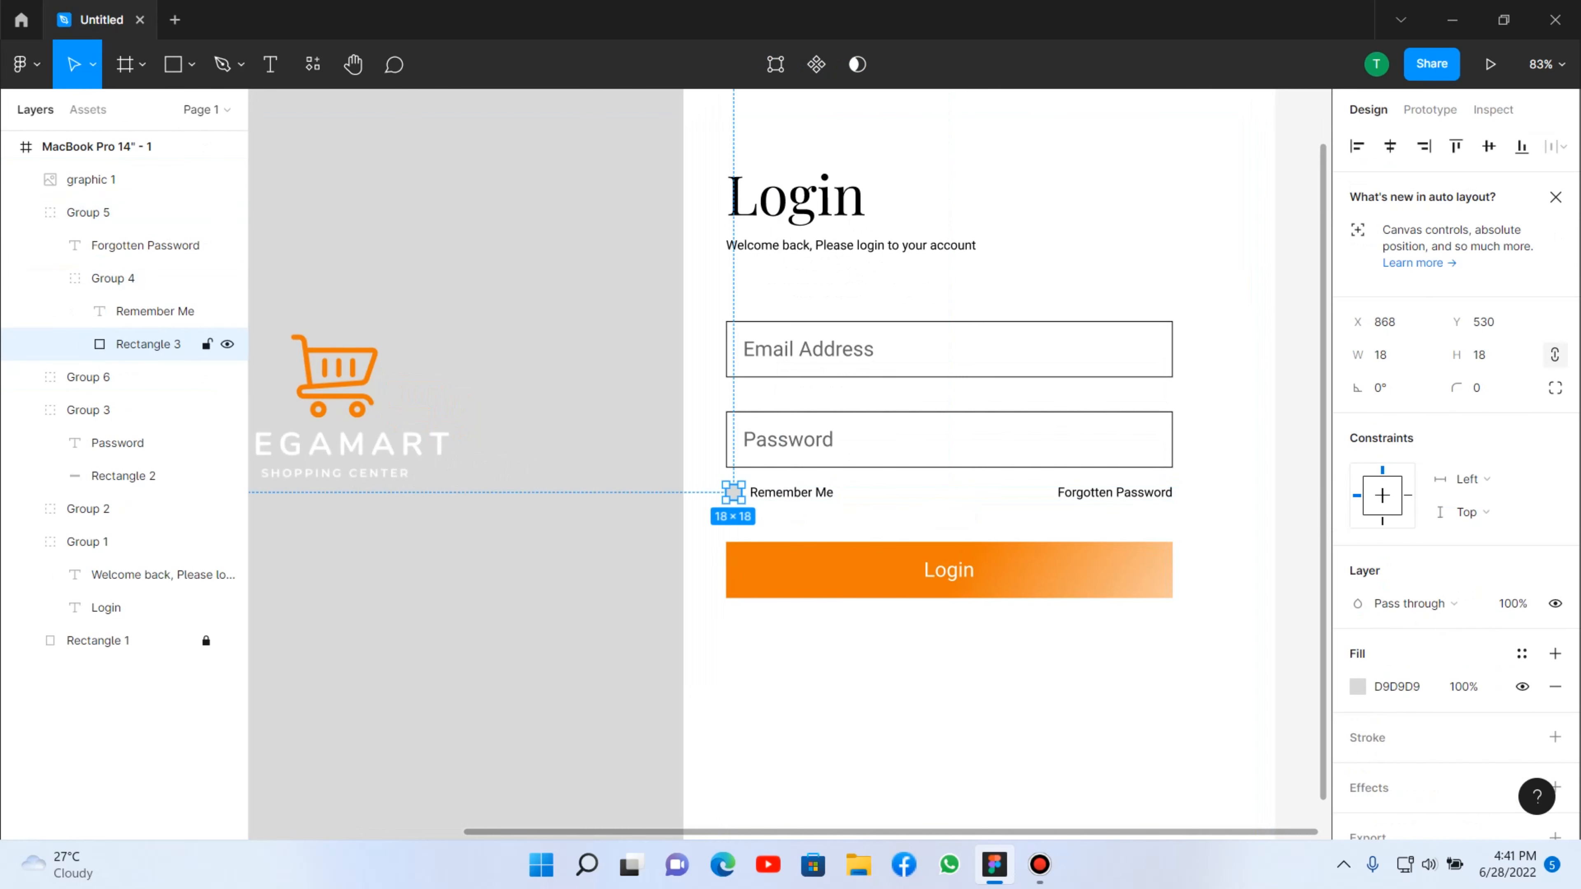
right_click(1072, 564)
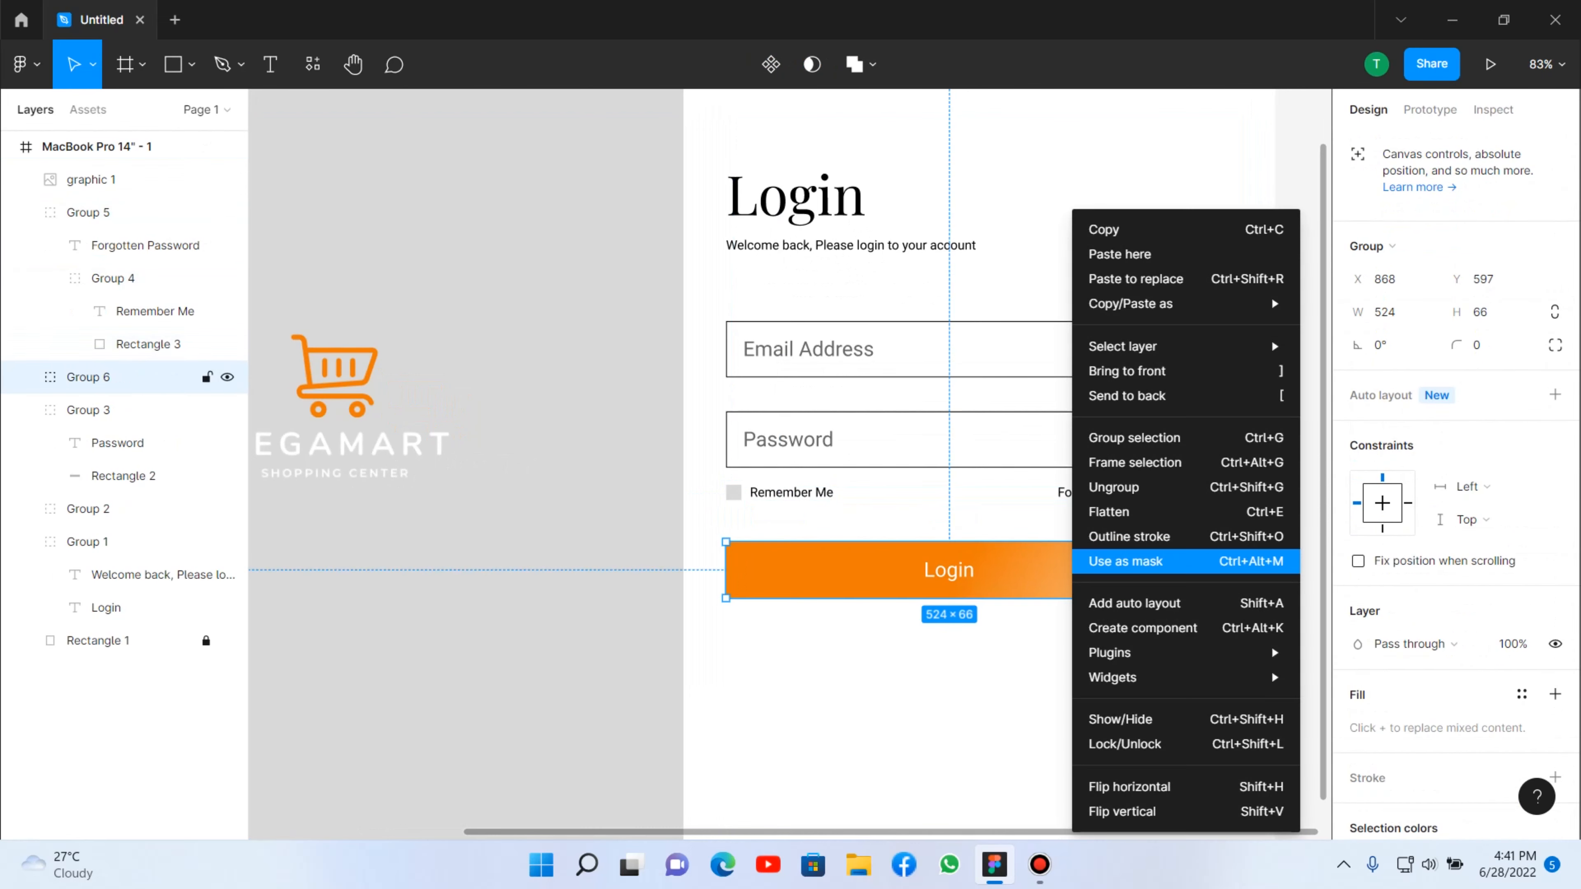
key("Escape")
right_click(1041, 561)
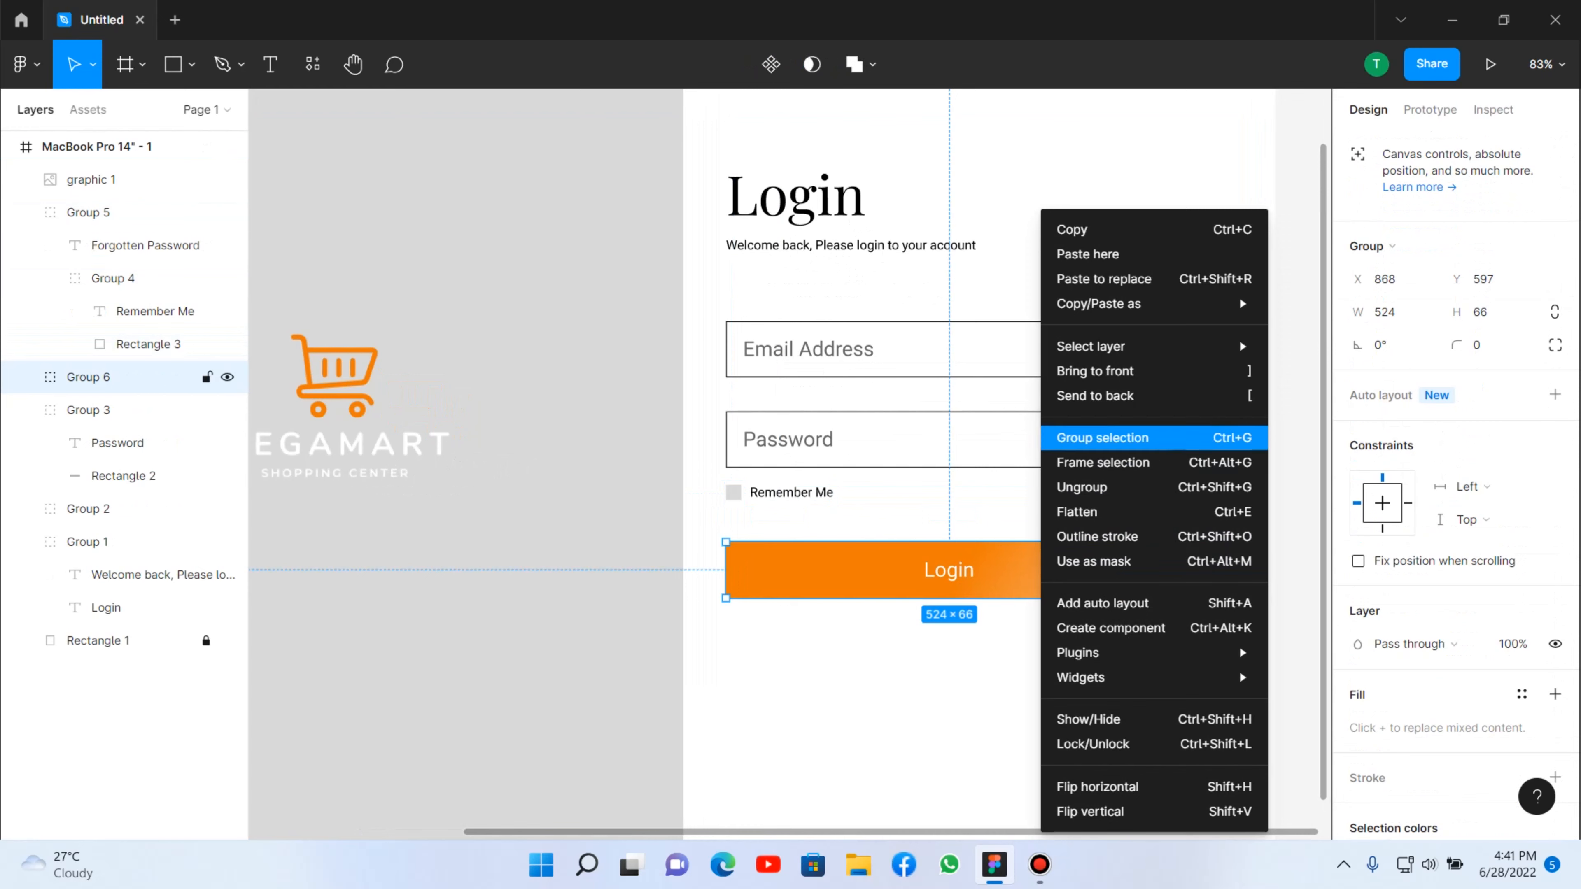
left_click(1102, 462)
key("ctrl+z")
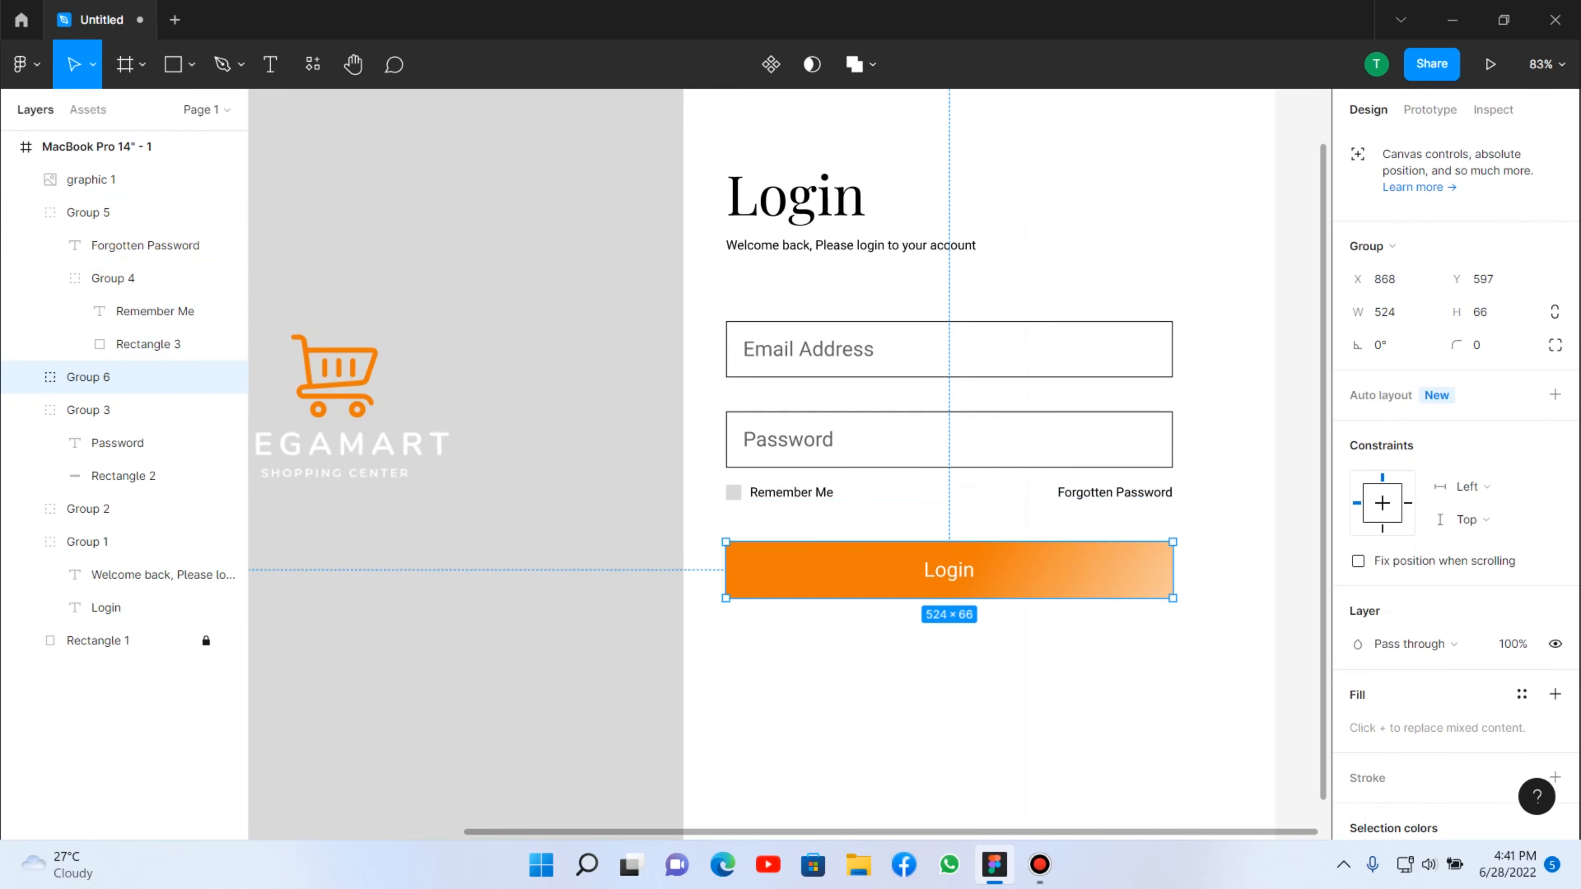
Ungroup the Login button into its label and orange rectangle.
right_click(1097, 561)
left_click(1139, 487)
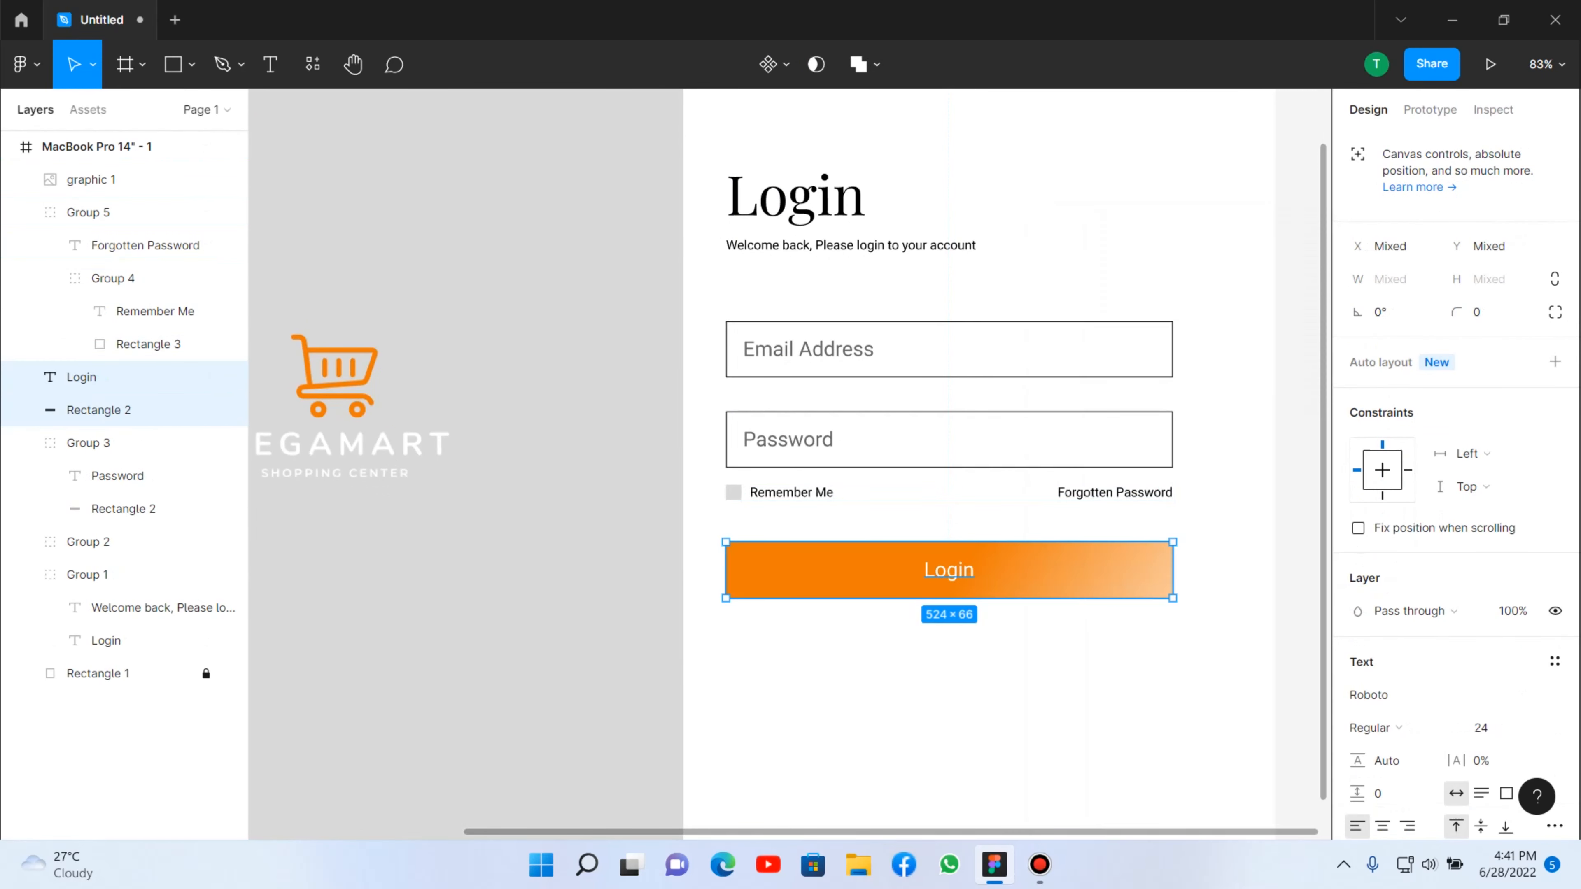
key("Escape")
Copy the properties of the orange gradient rectangle behind the Login label.
left_click(99, 410)
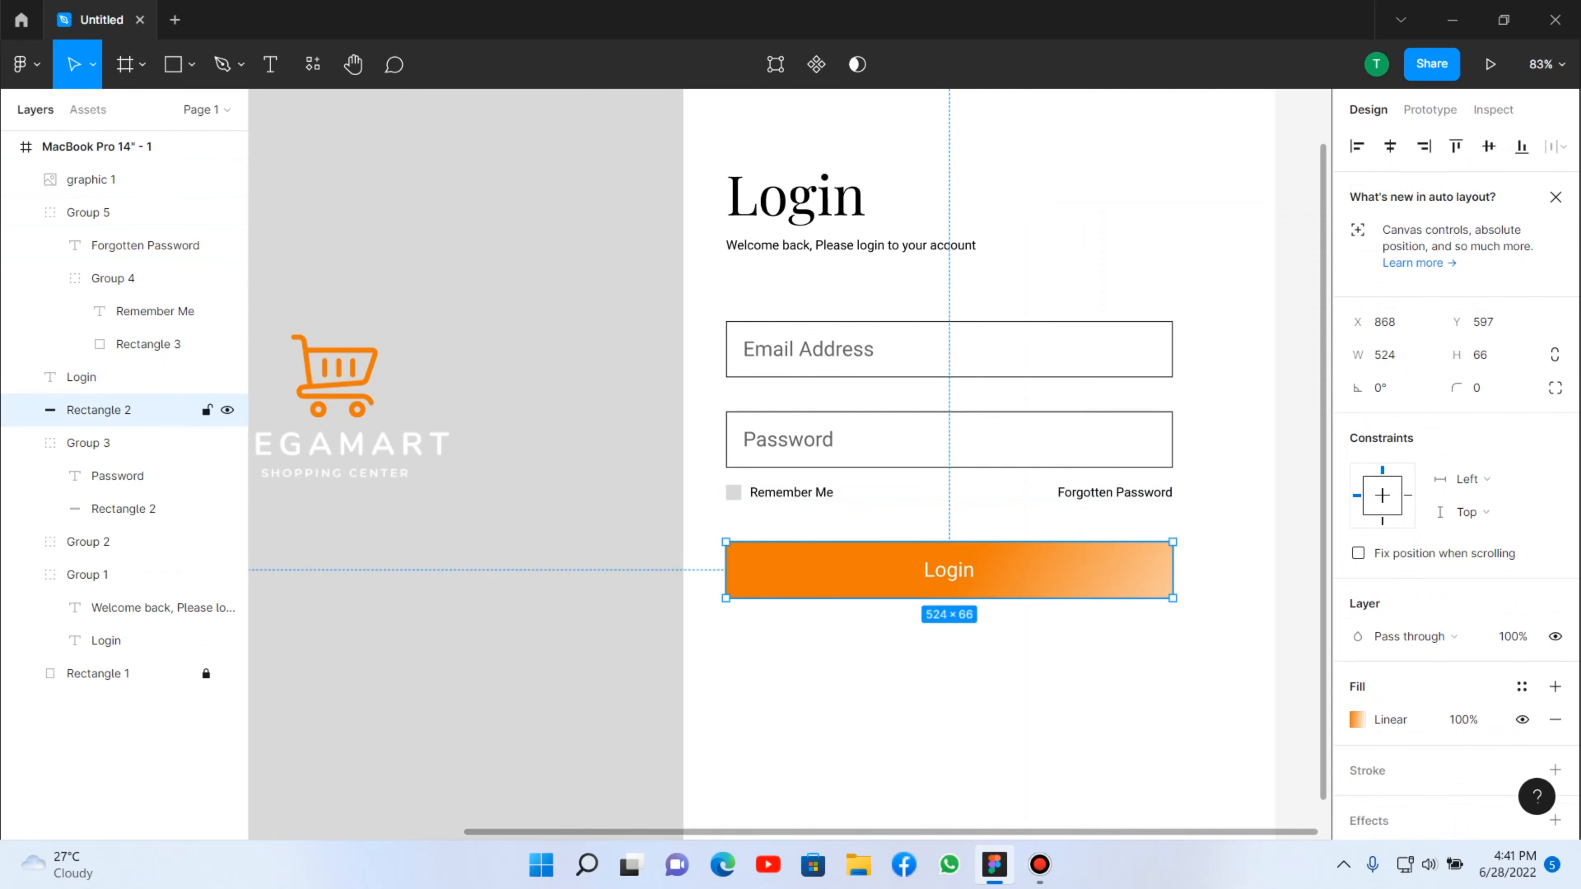
right_click(1070, 570)
mouse_move(1127, 328)
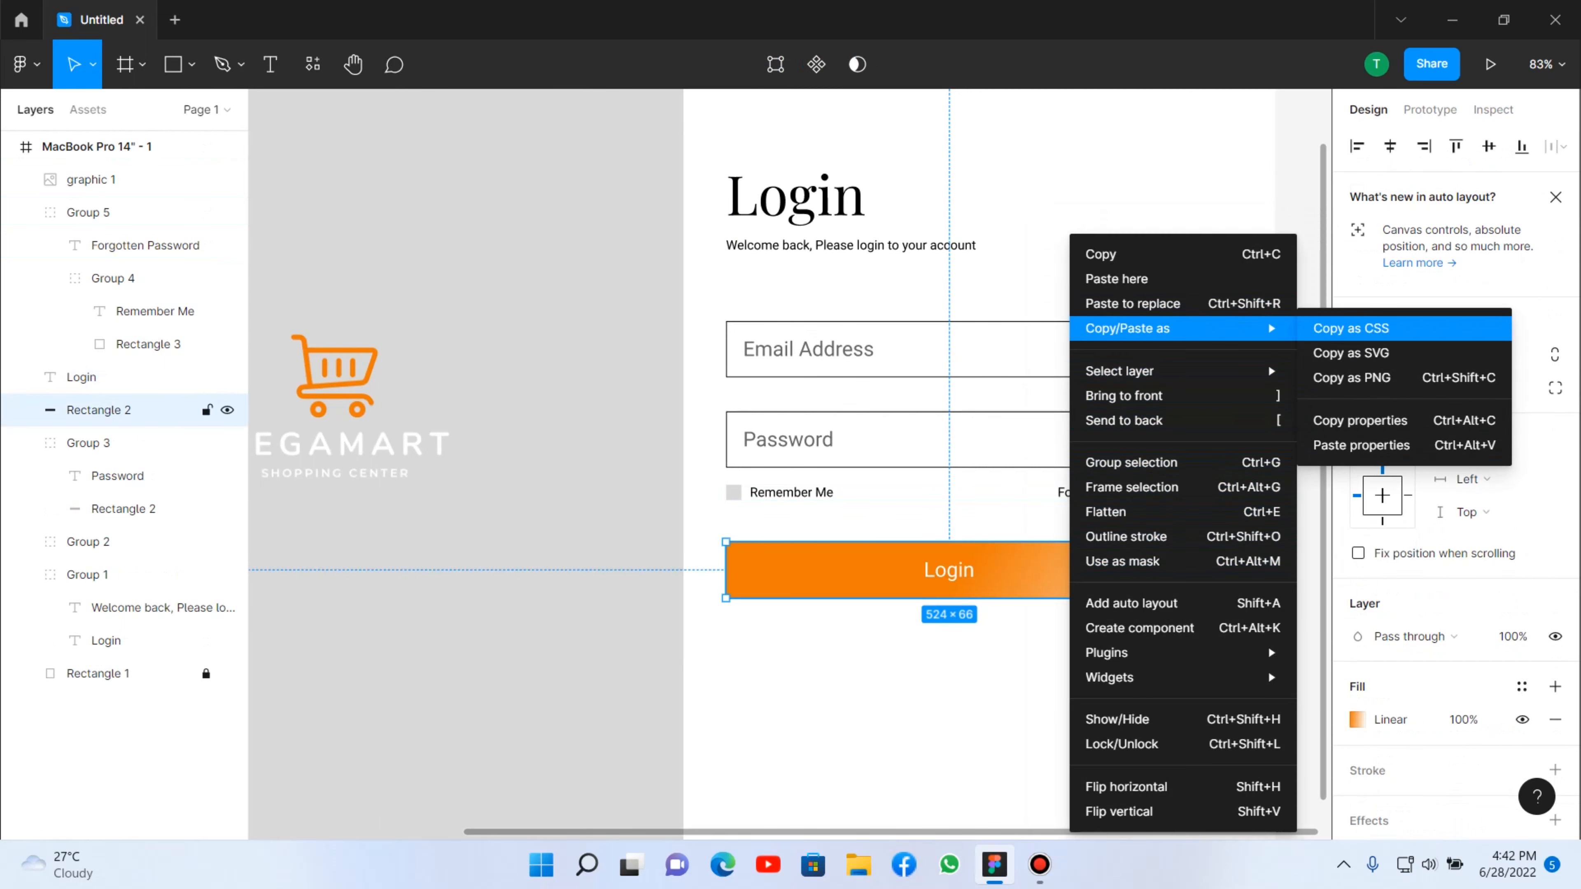
left_click(1360, 421)
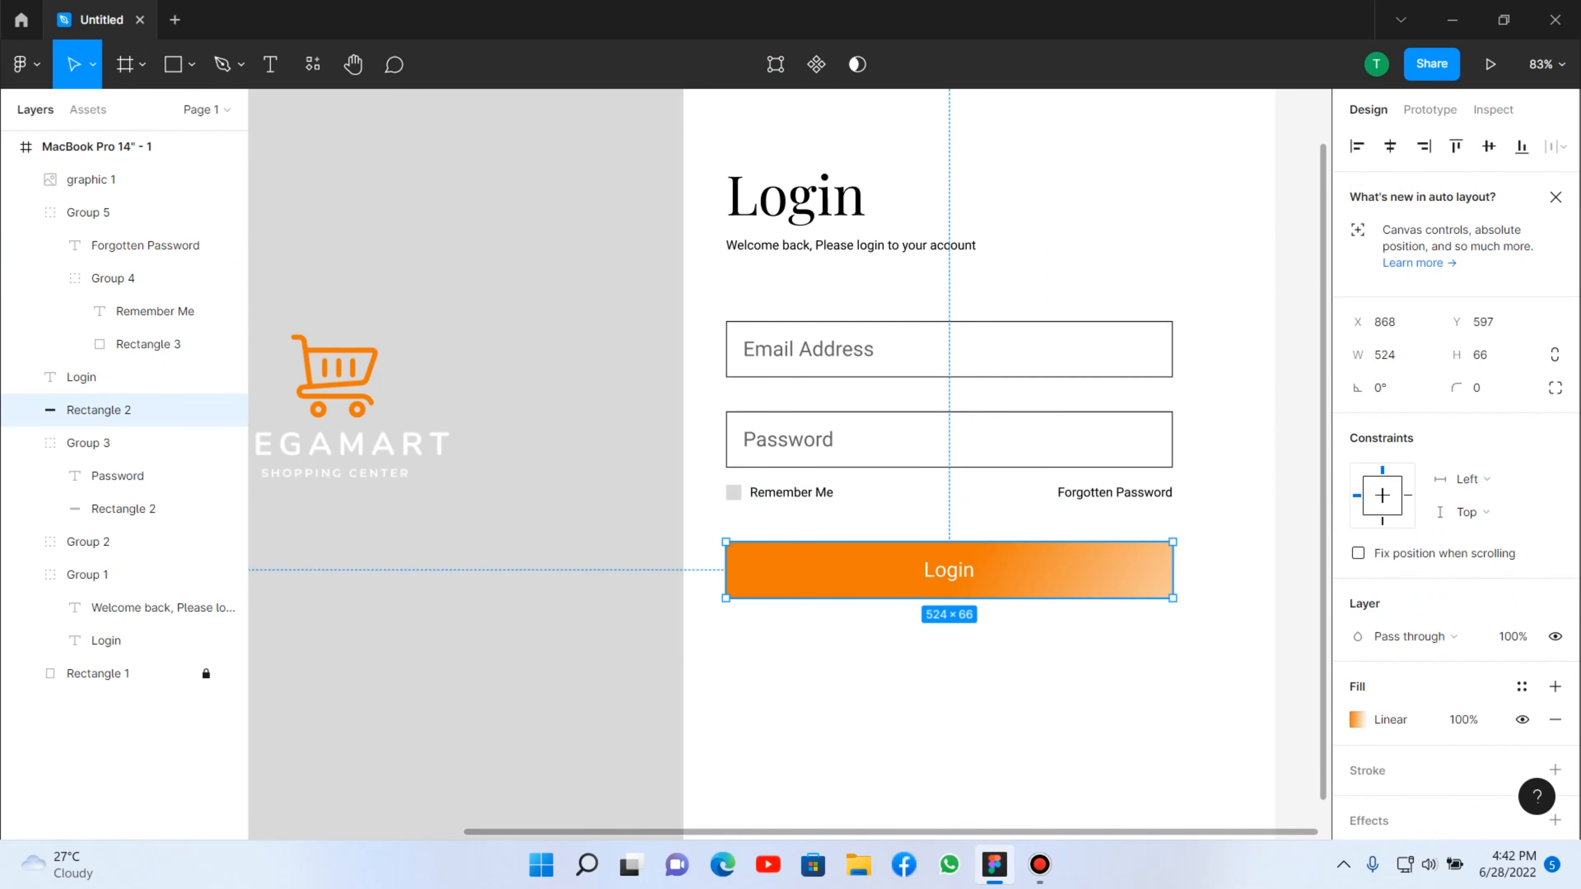
Ungroup the Remember Me and Forgotten Password row, including the nested group of the checkbox and its label.
left_click(88, 213)
right_click(733, 491)
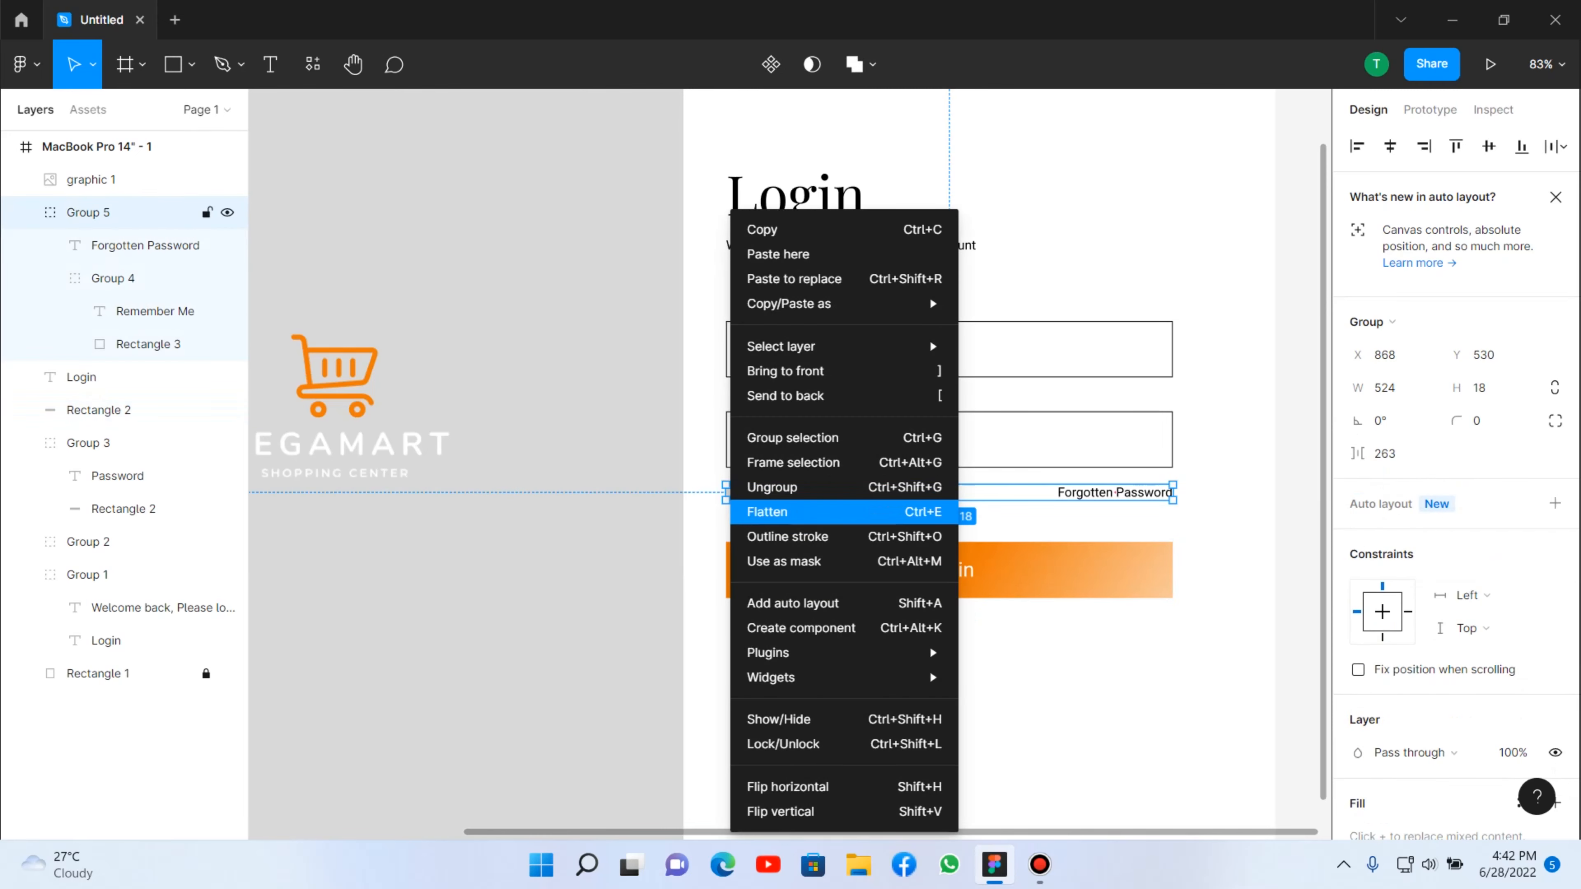
left_click(772, 488)
key("Escape")
right_click(741, 493)
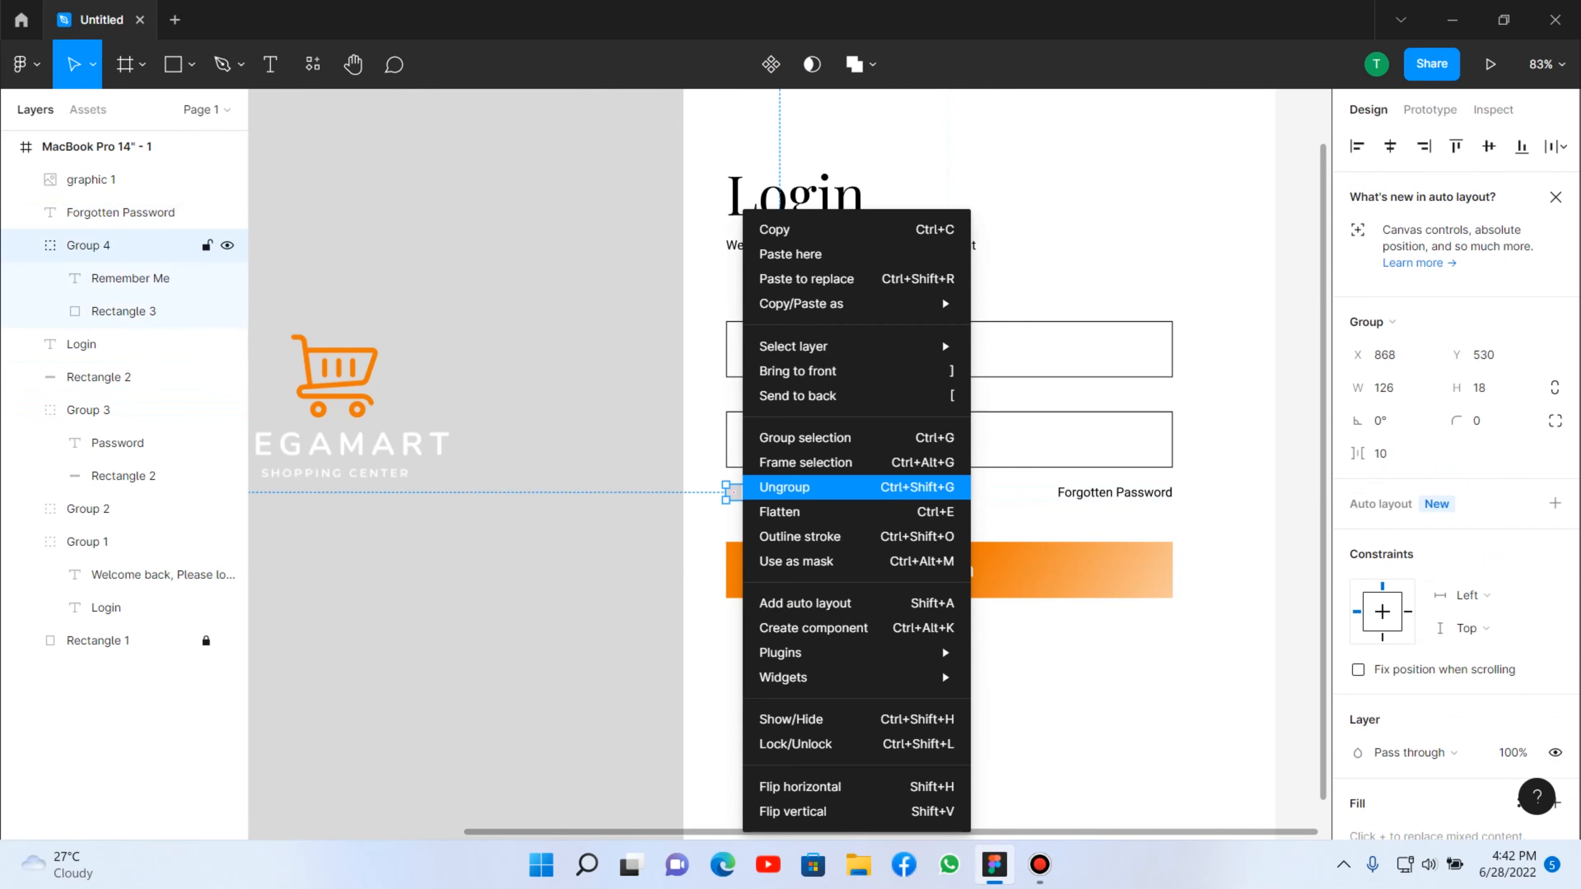
left_click(778, 490)
key("Escape")
Paste the copied gradient properties onto the small Remember Me checkbox square.
left_click(733, 492)
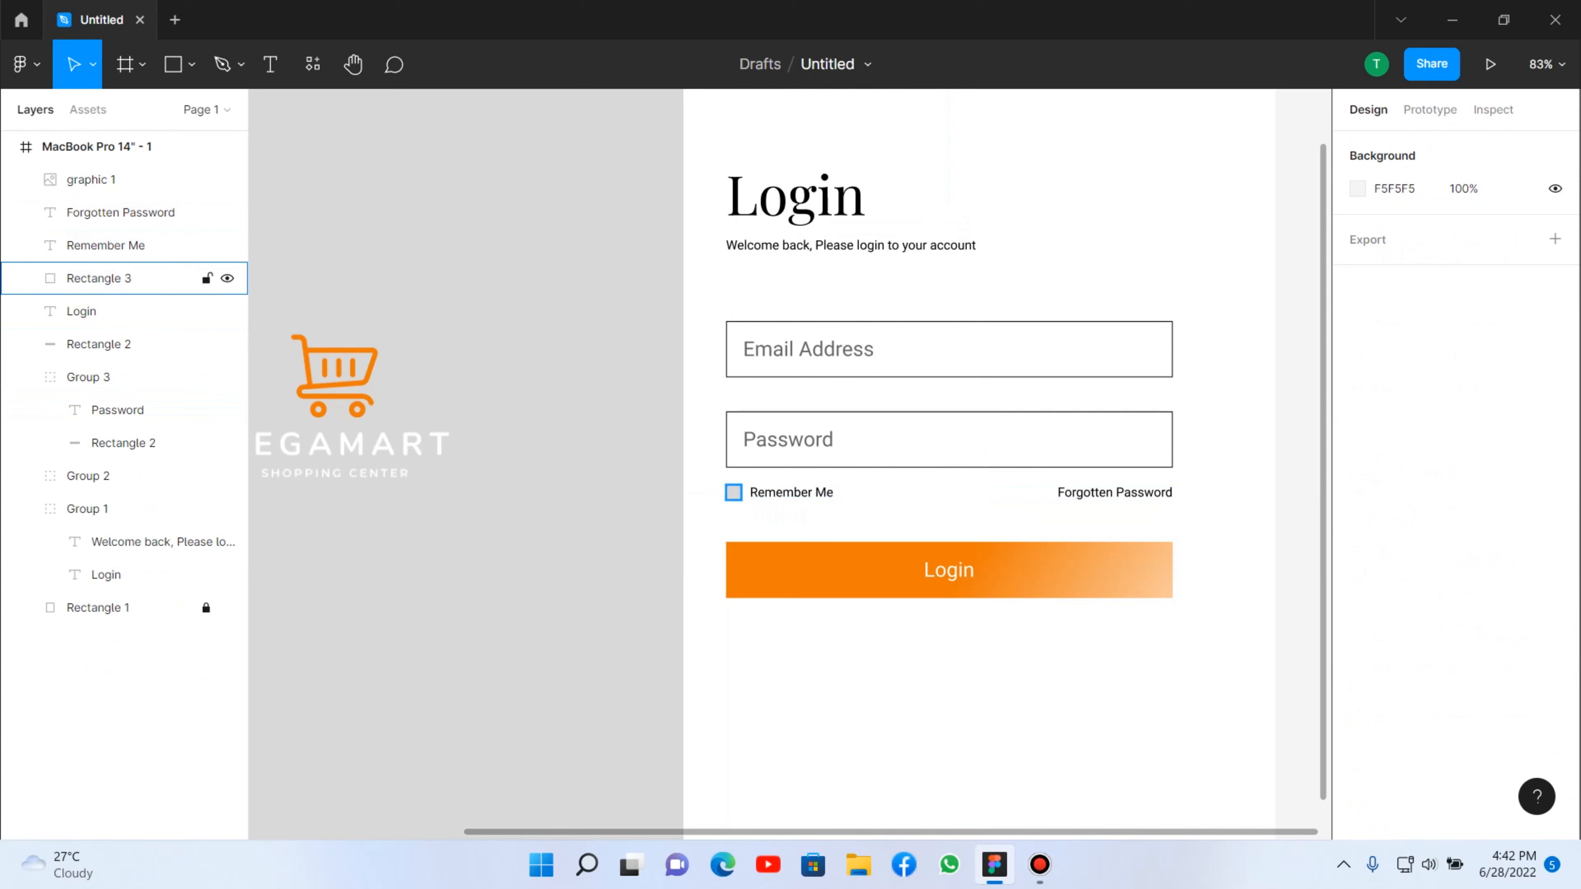
right_click(733, 492)
mouse_move(809, 328)
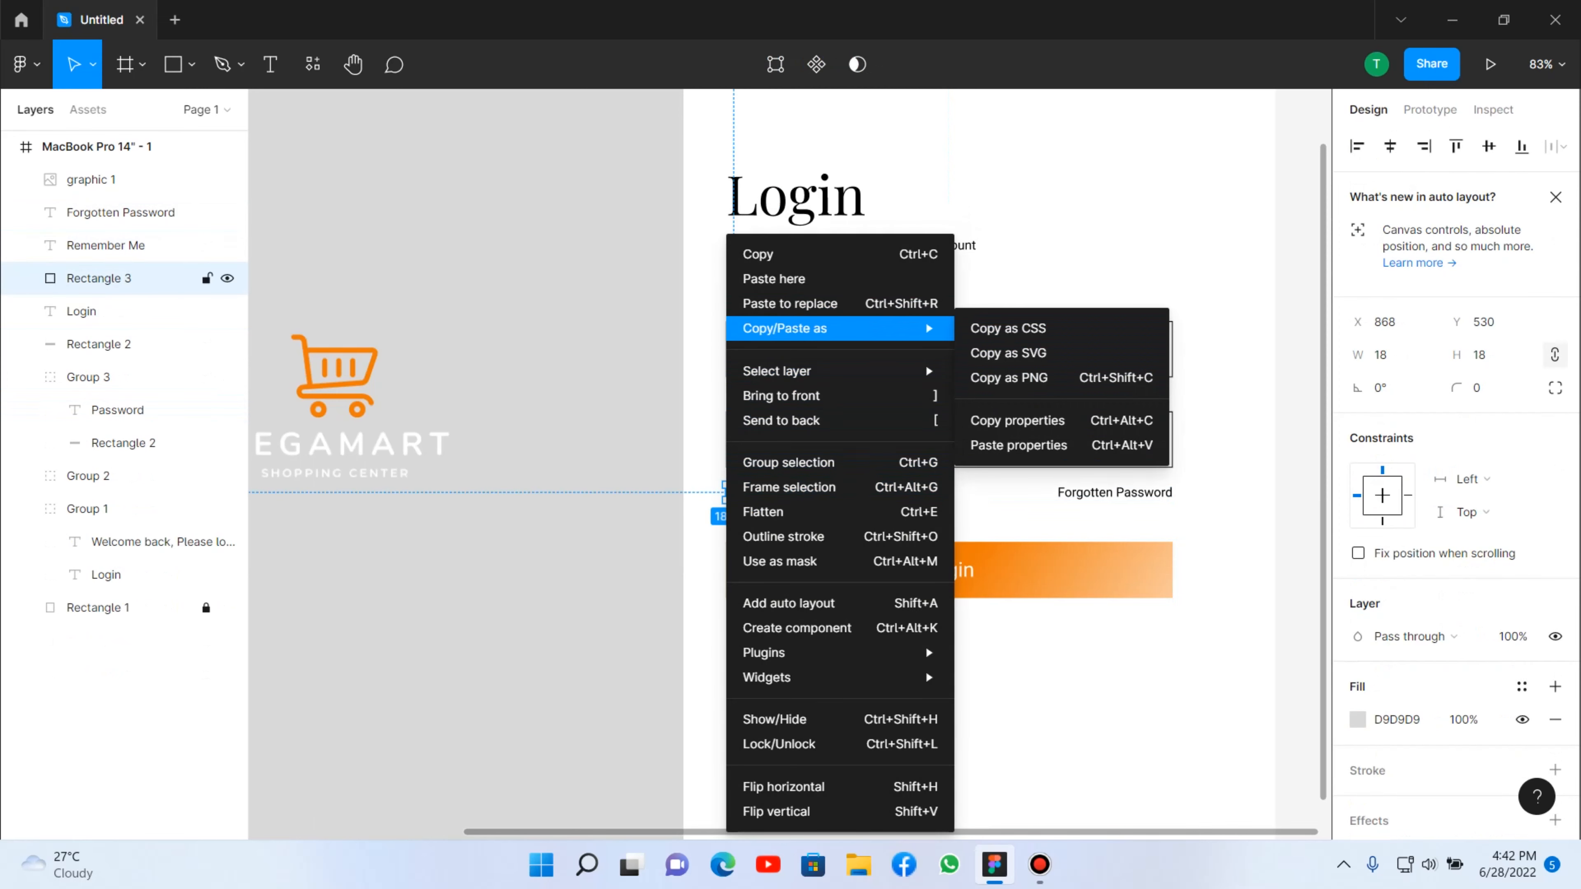
left_click(1018, 445)
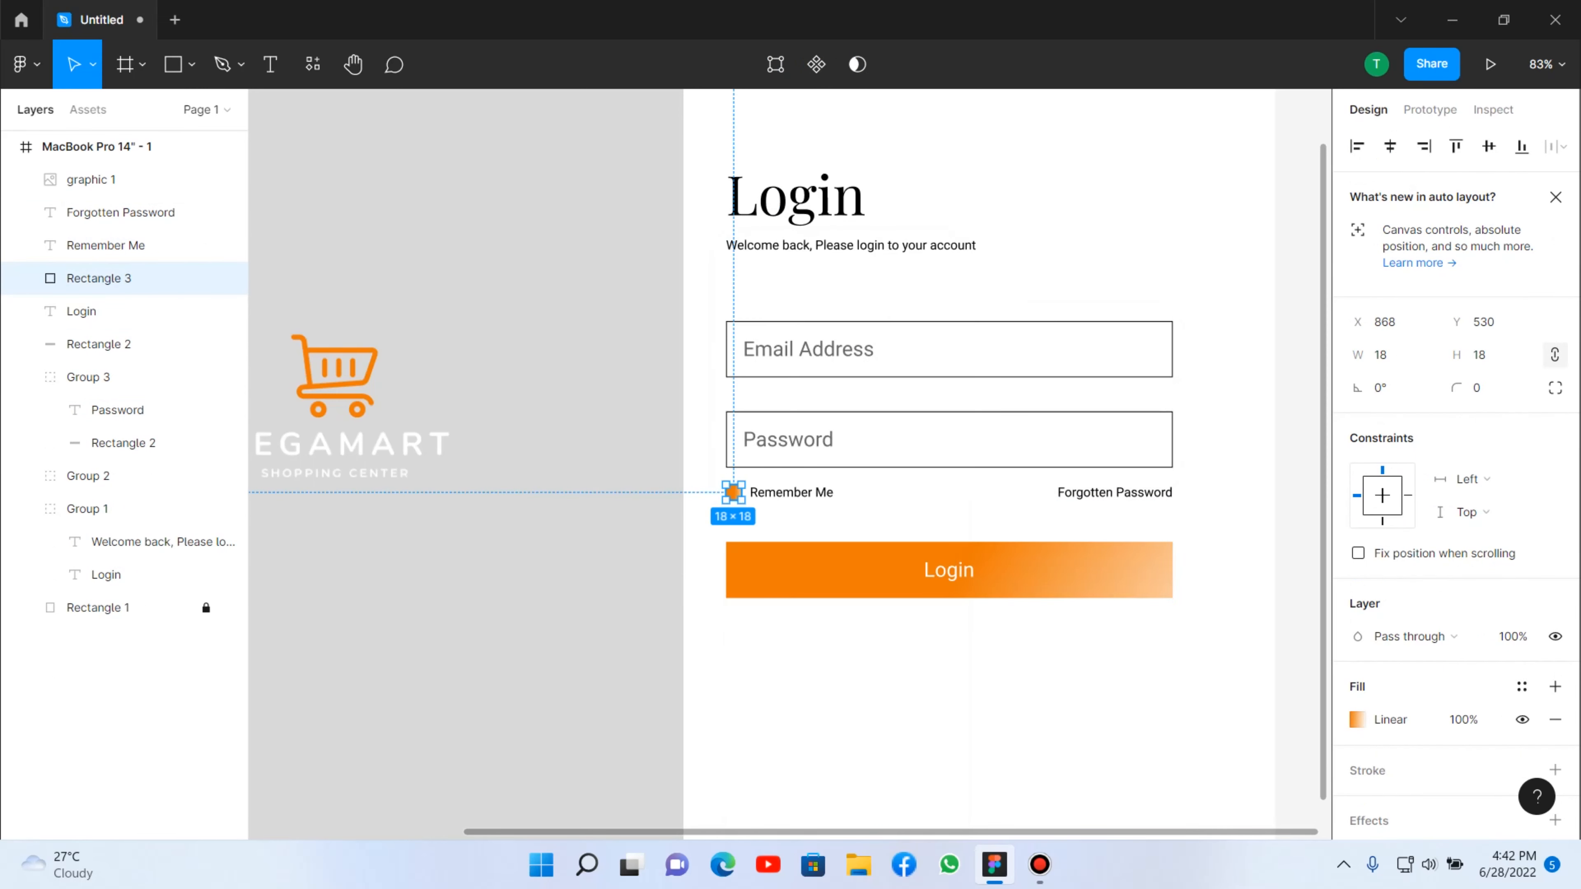
key("Escape")
scroll(807, 601, "up", 5)
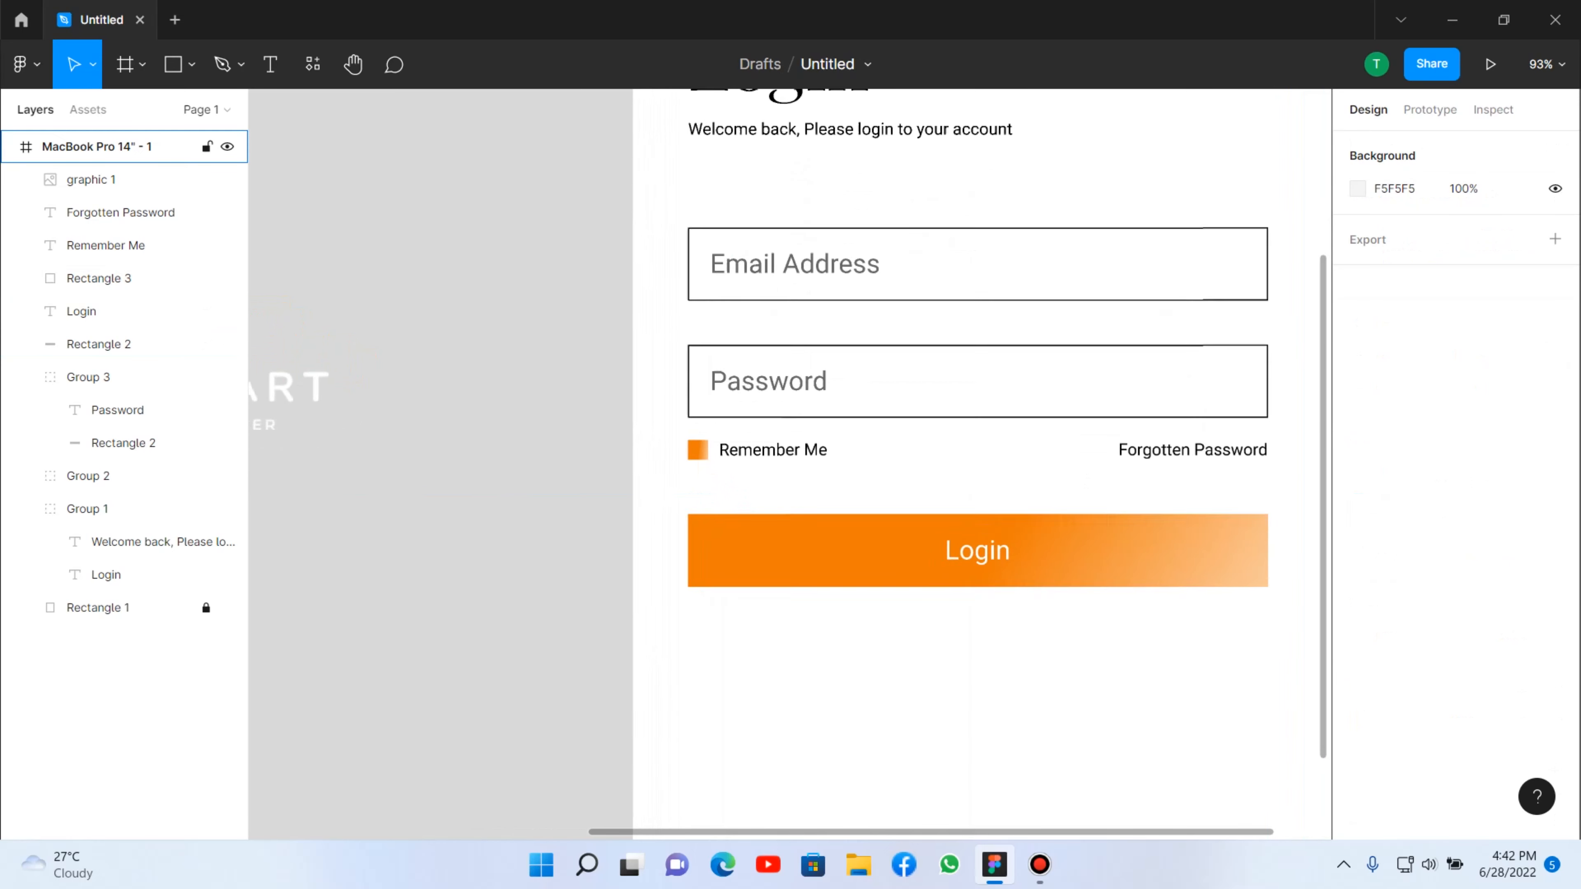
scroll(703, 506, "up", 5)
left_click(631, 275)
double_click(631, 274)
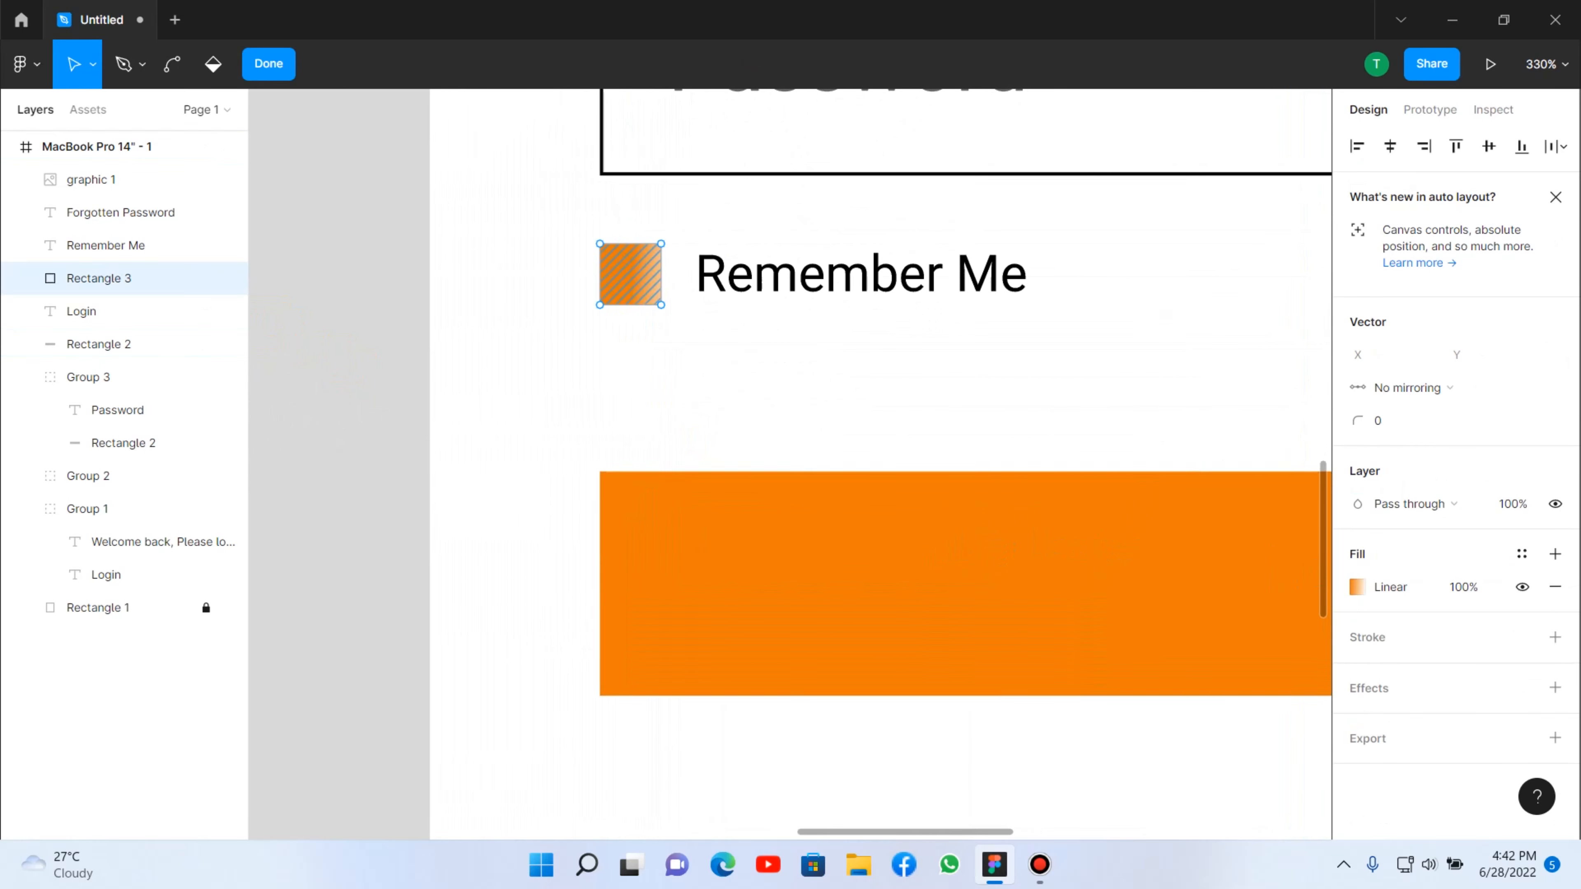
key("Escape")
left_click(1358, 587)
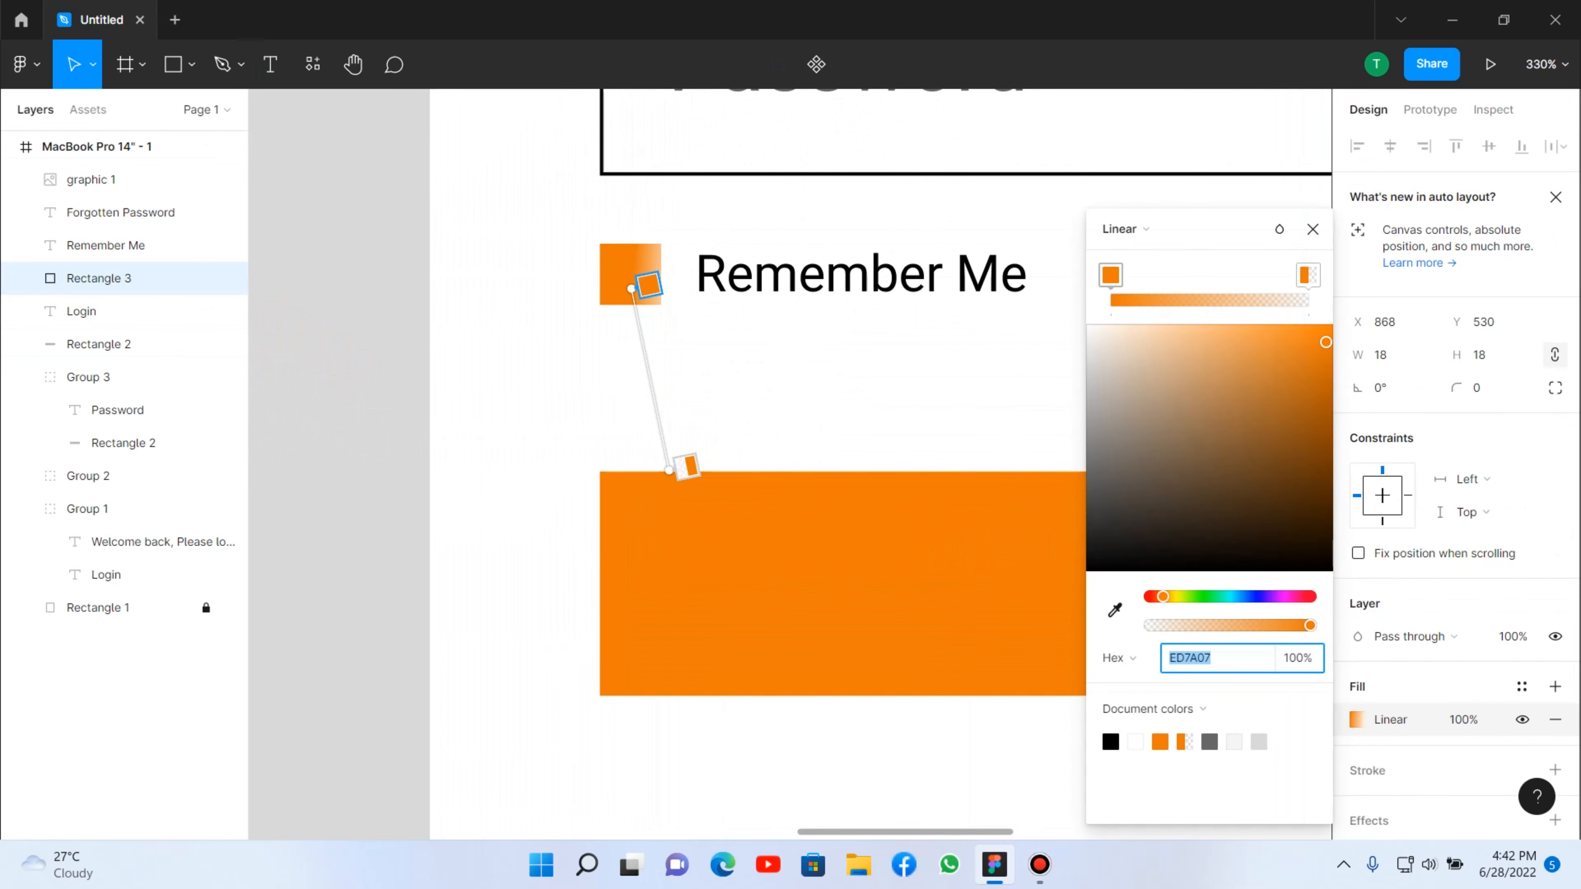
key("Return")
key("Return")
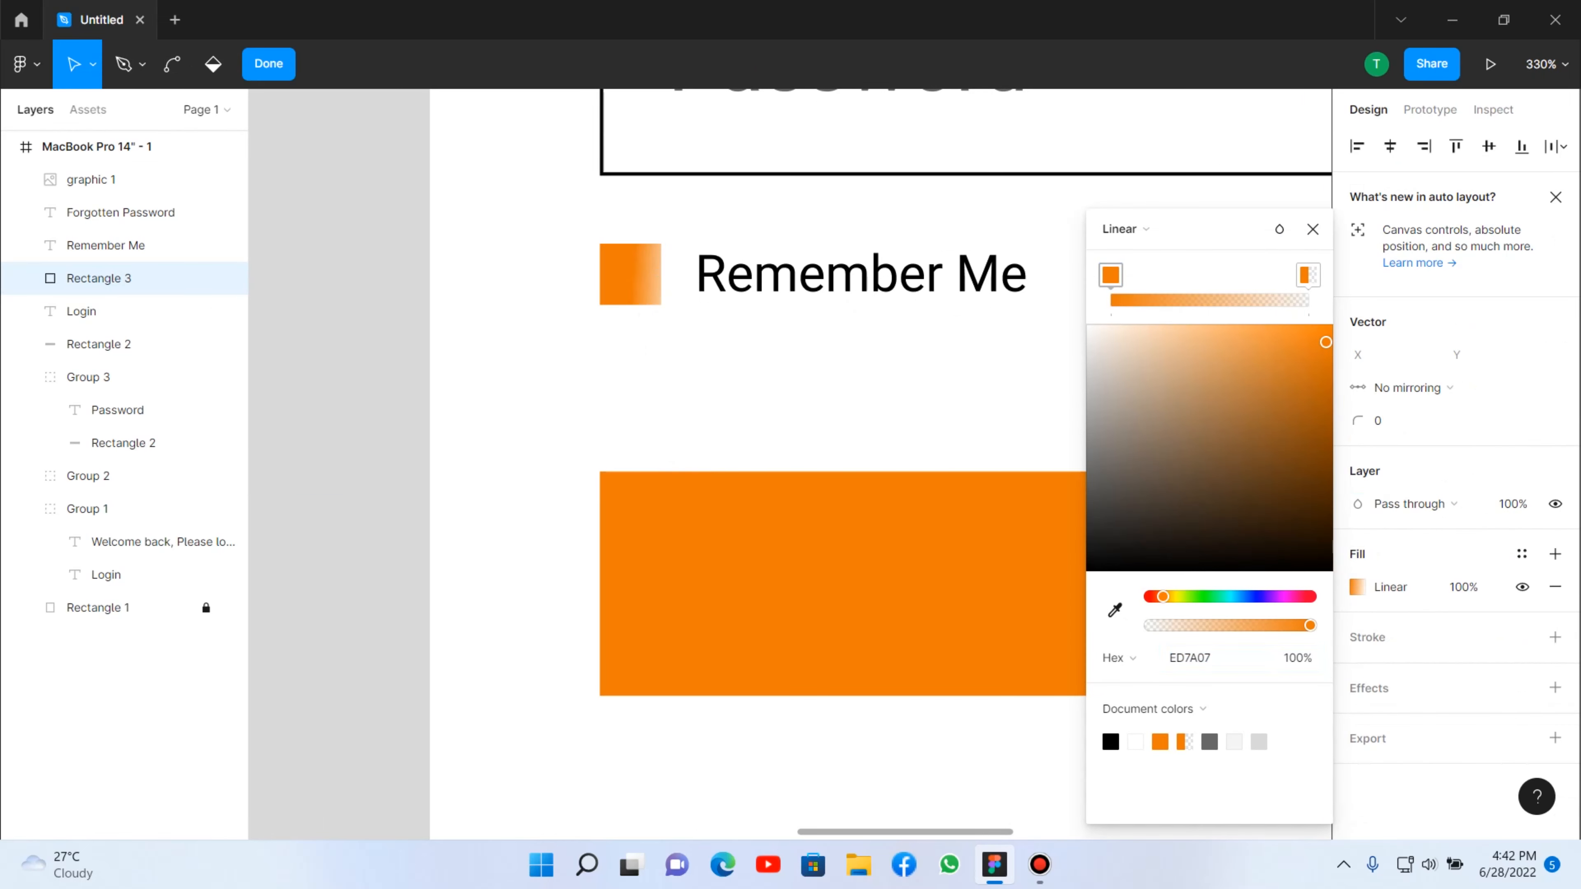
key("ctrl+a")
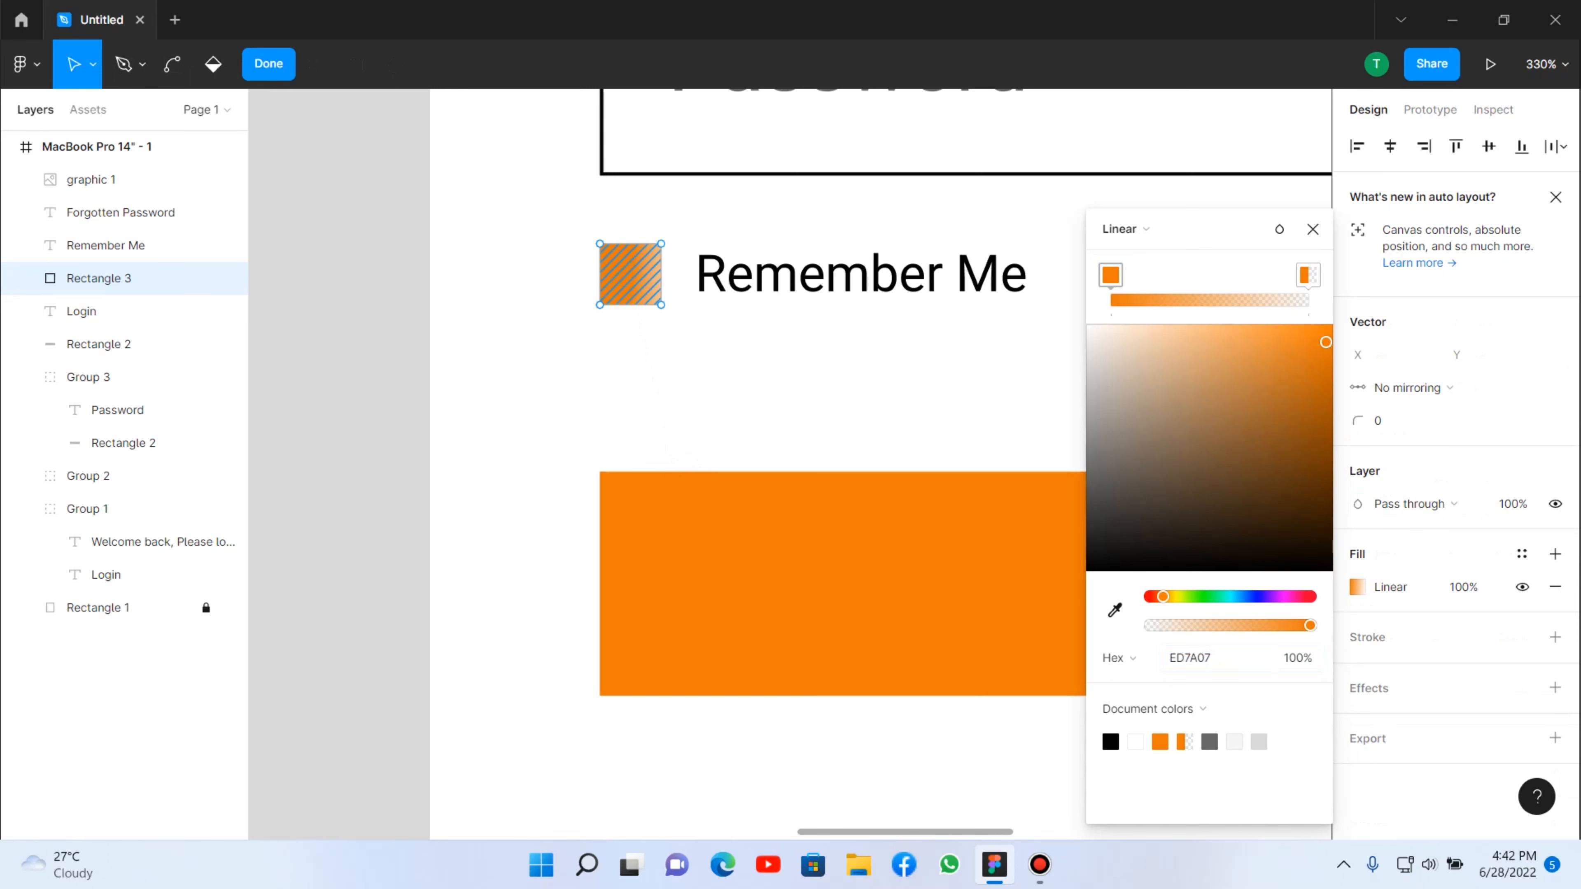
left_click(269, 63)
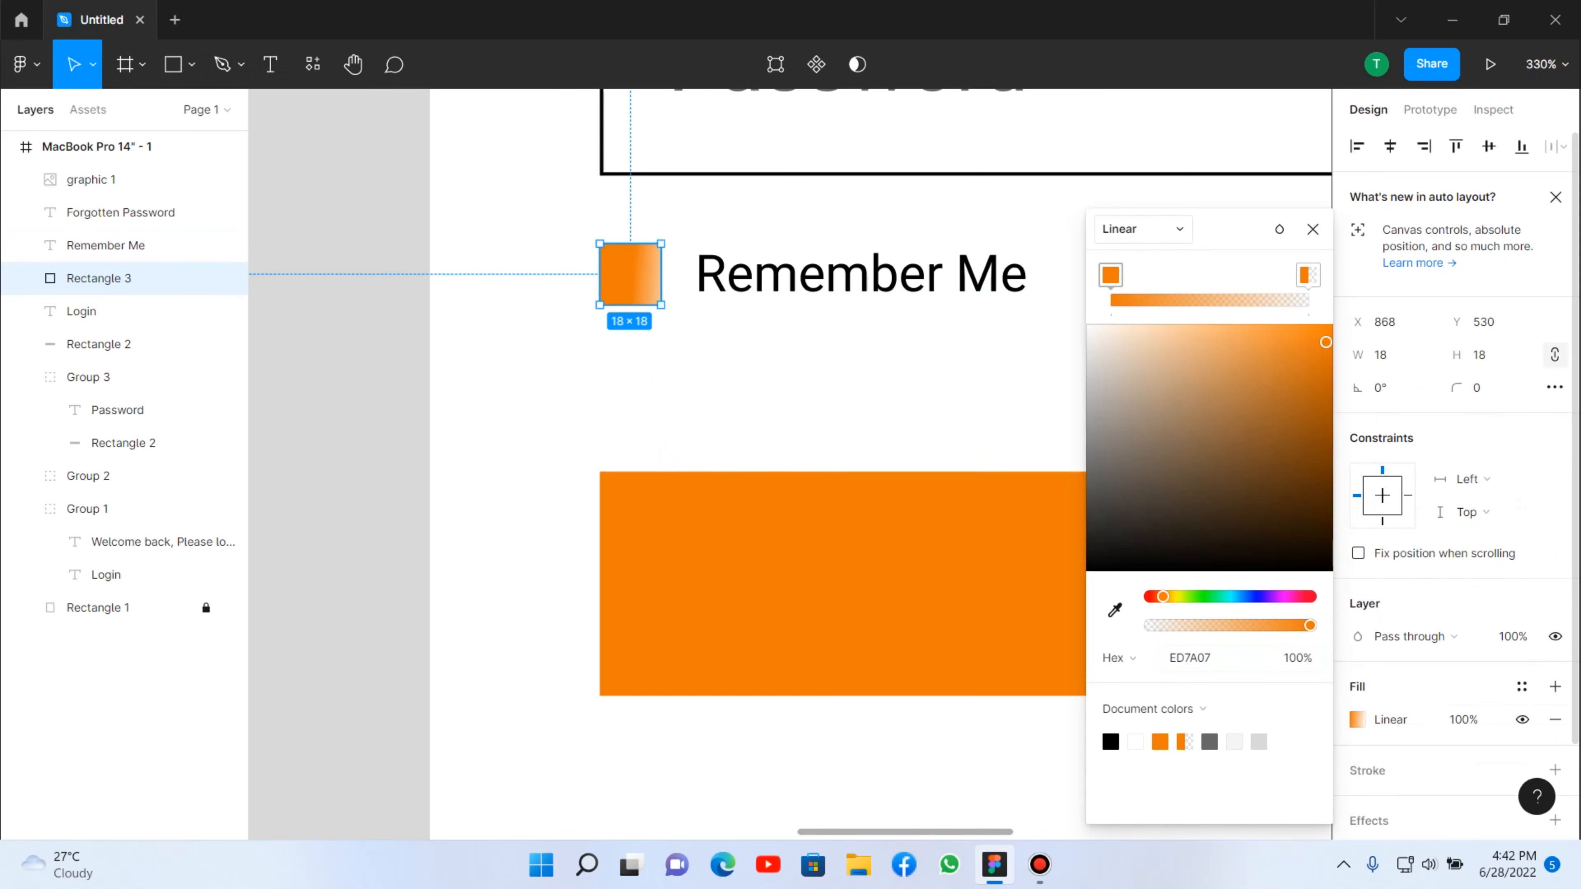
left_click(1142, 229)
left_click(1133, 229)
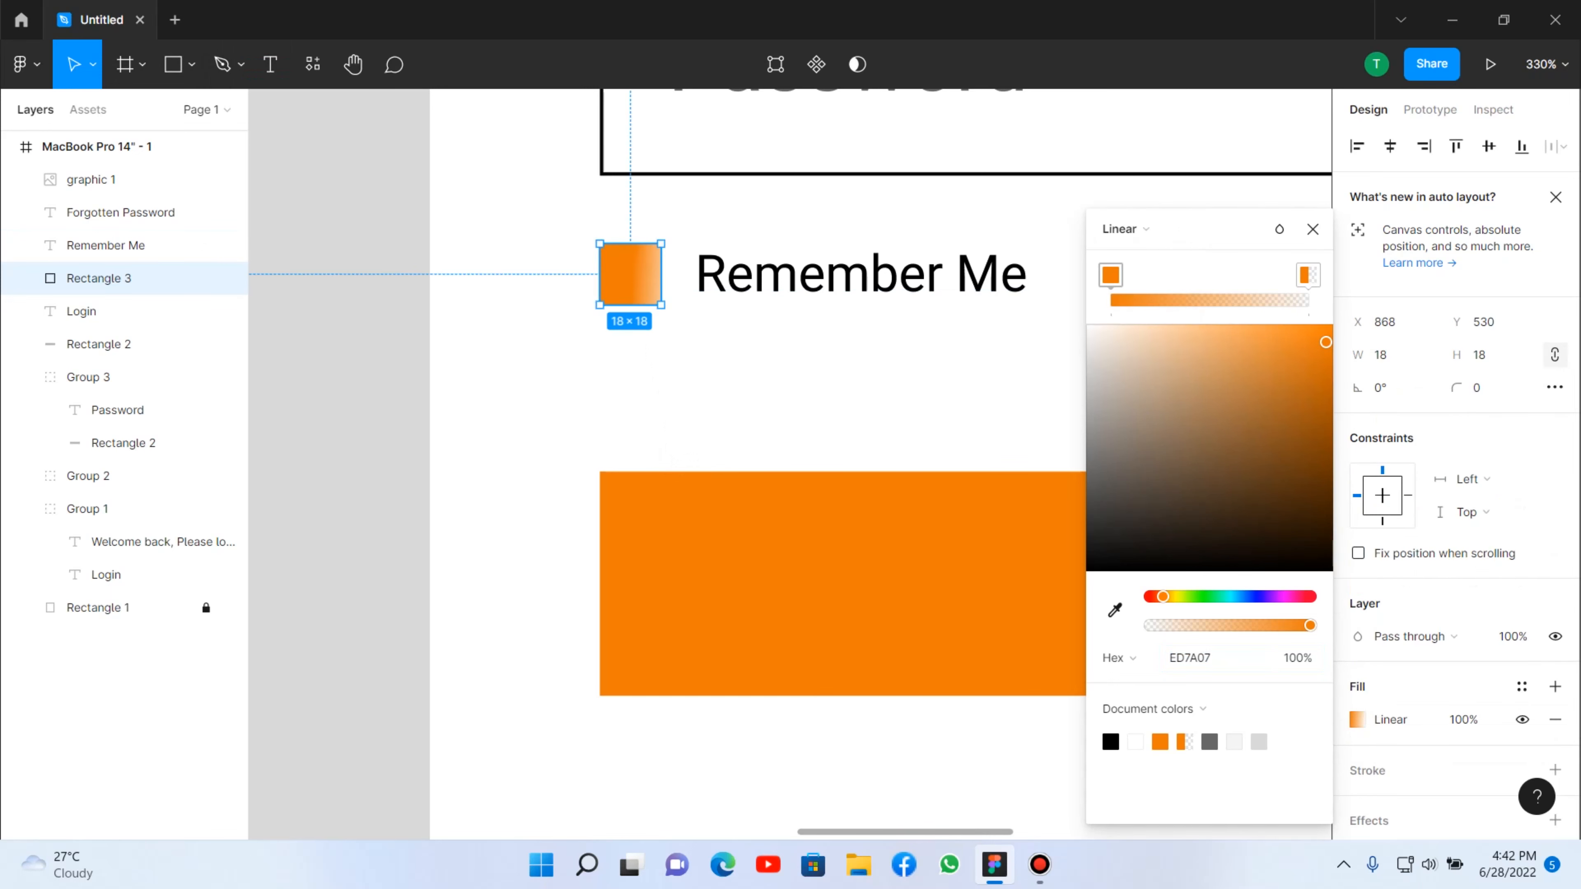
scroll(864, 398, "down", 3, "ctrl")
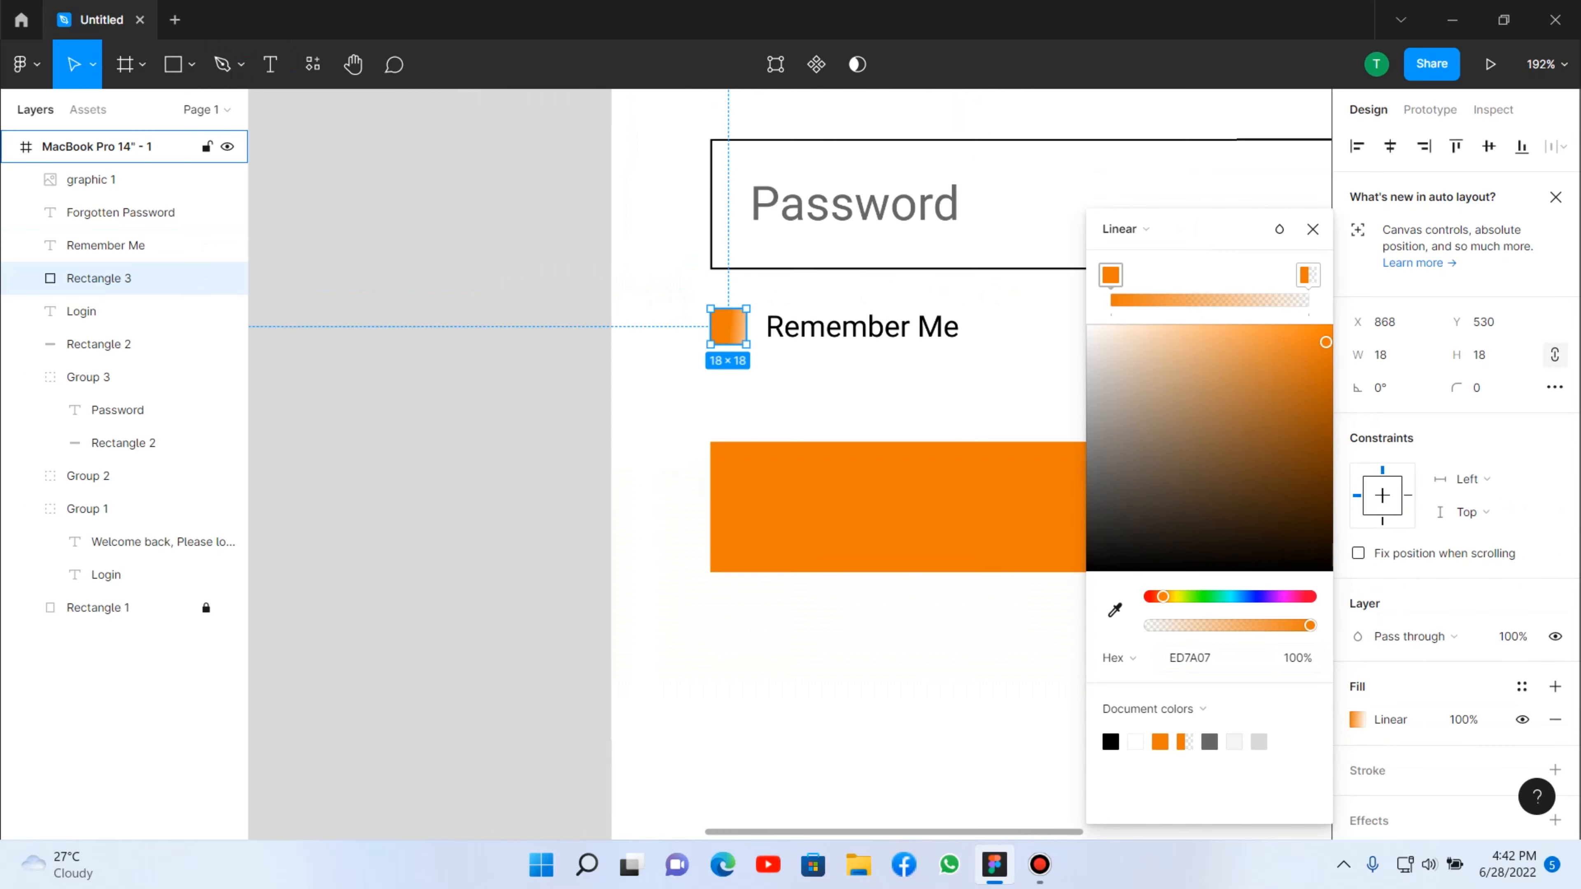
left_click(1312, 228)
Examine the login form in the MacBook Pro frame, comparing the checkbox gradient with the Login button at different zoom levels.
left_click(96, 146)
key("shift+2")
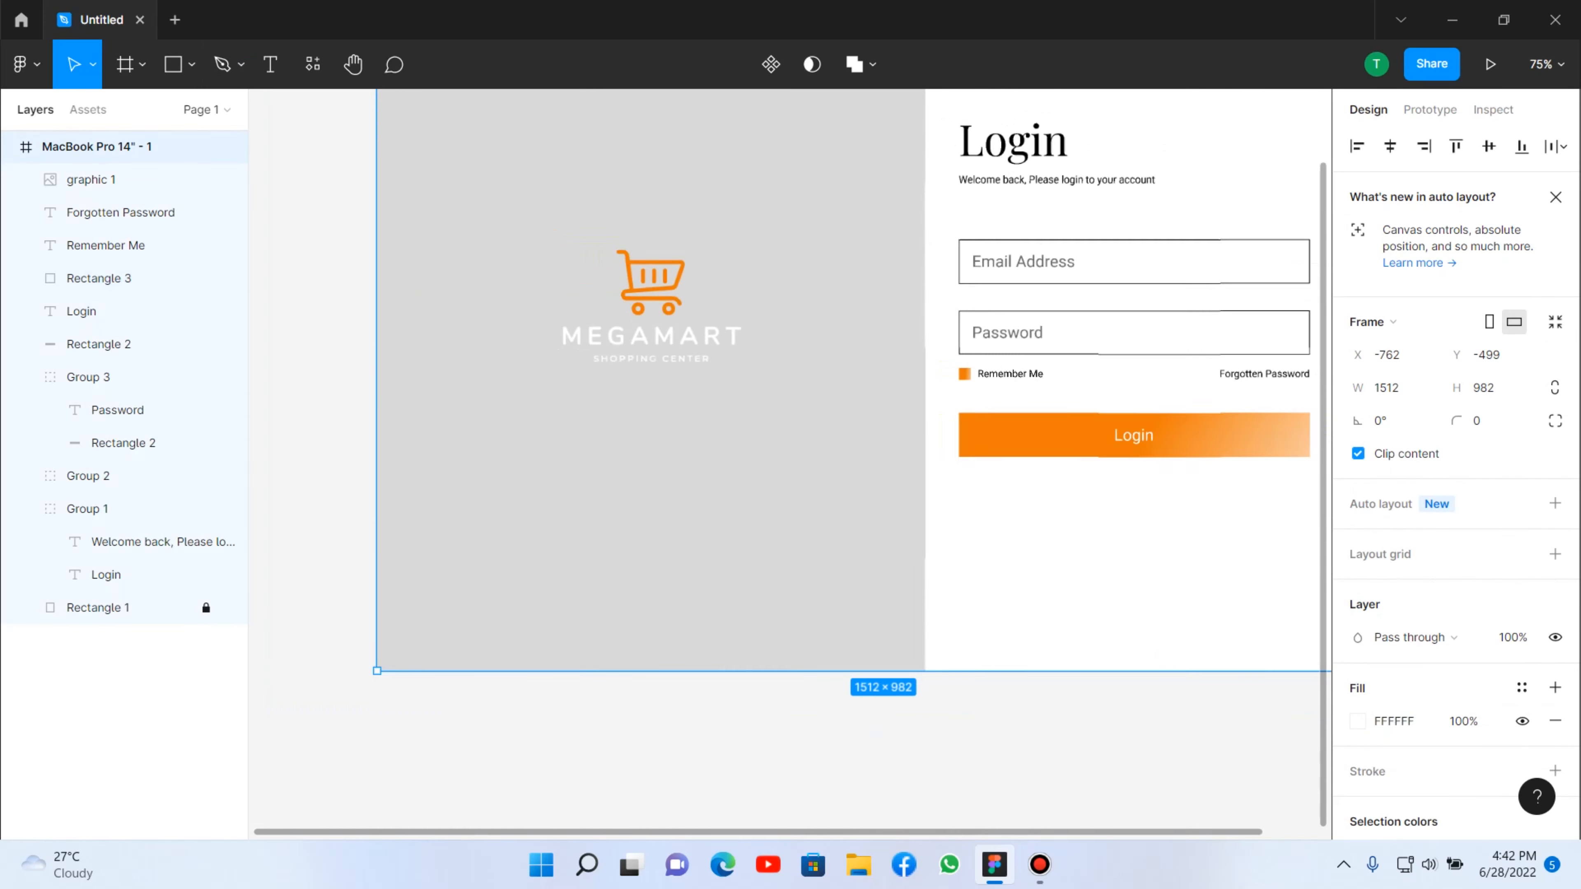
scroll(791, 399, "up", 2, "ctrl")
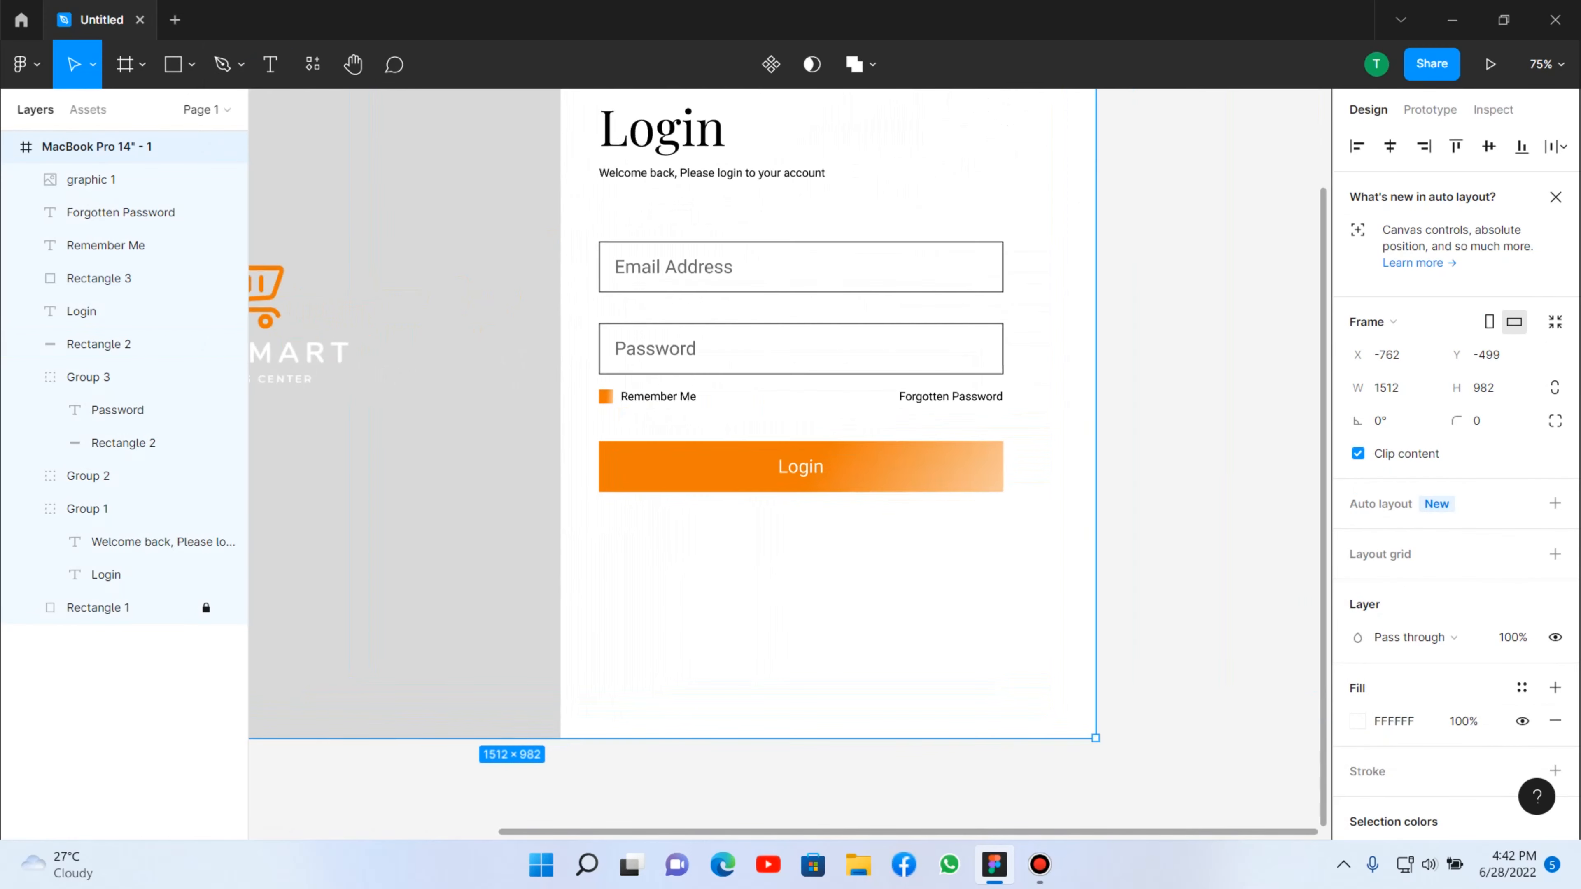
scroll(815, 516, "down", 4, "ctrl")
scroll(772, 474, "up", 4, "ctrl")
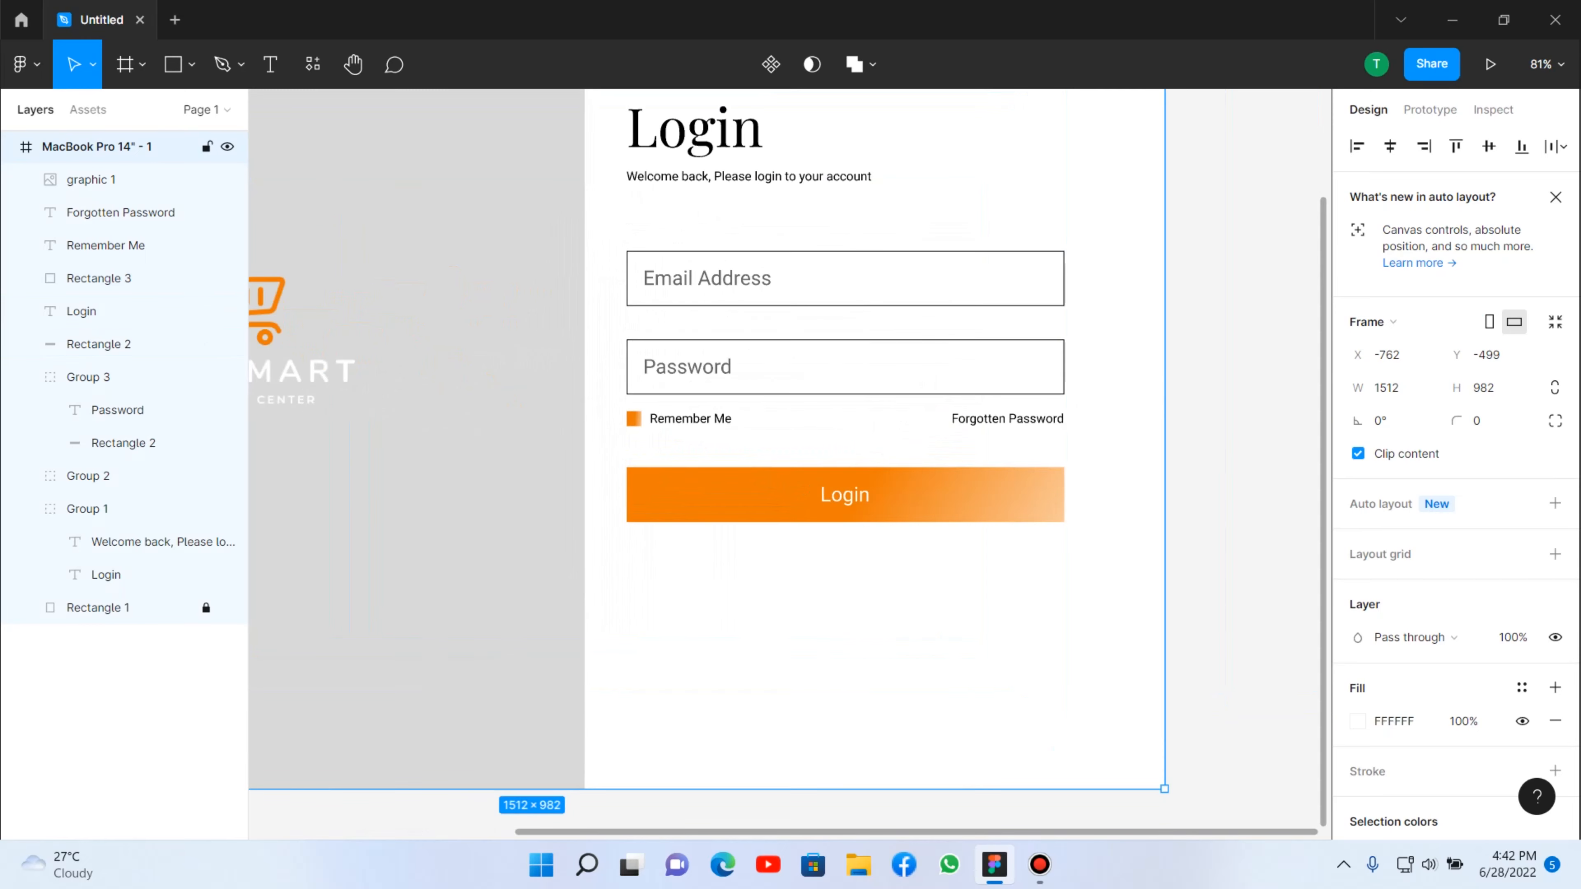
scroll(810, 436, "down", 2, "ctrl")
scroll(810, 436, "up", 4, "ctrl")
scroll(809, 436, "down", 1, "ctrl")
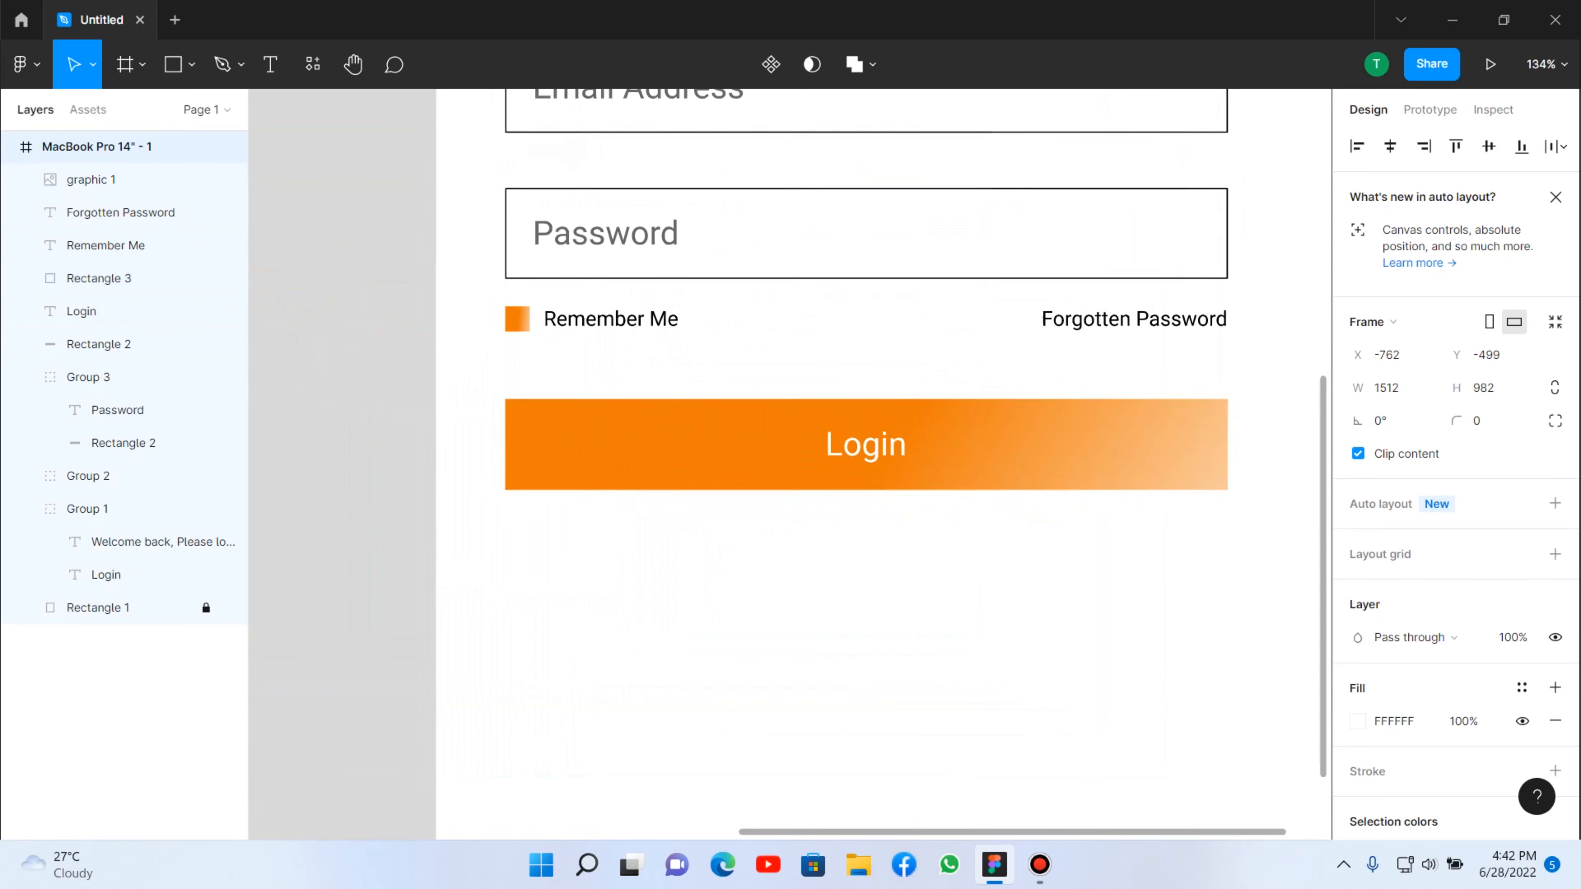
scroll(802, 523, "down", 2, "ctrl")
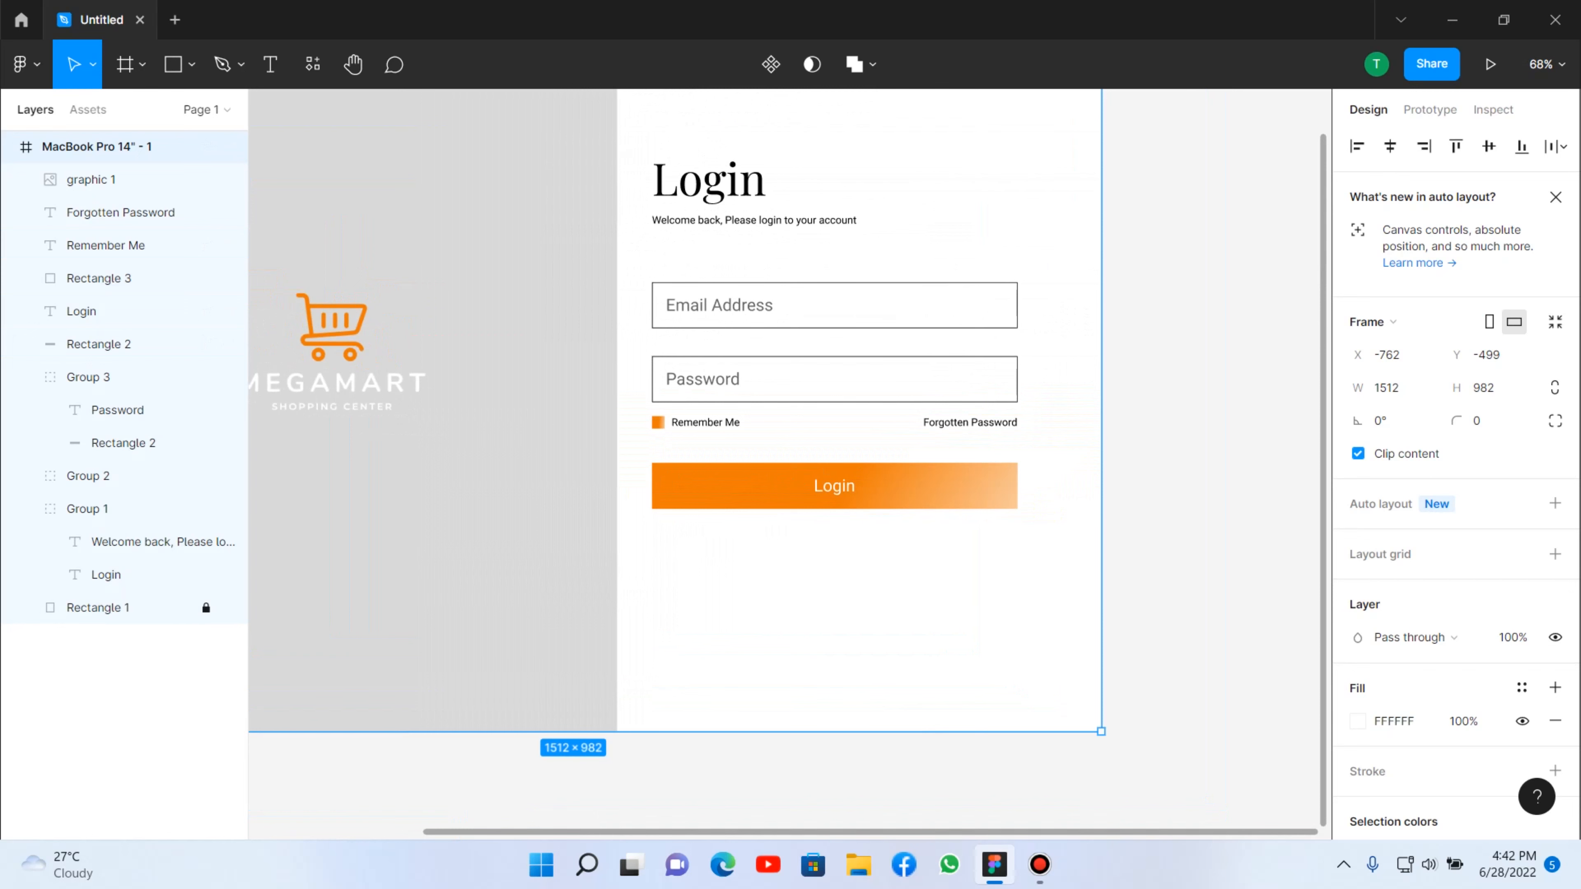
scroll(784, 517, "up", 1, "ctrl")
left_click(834, 486)
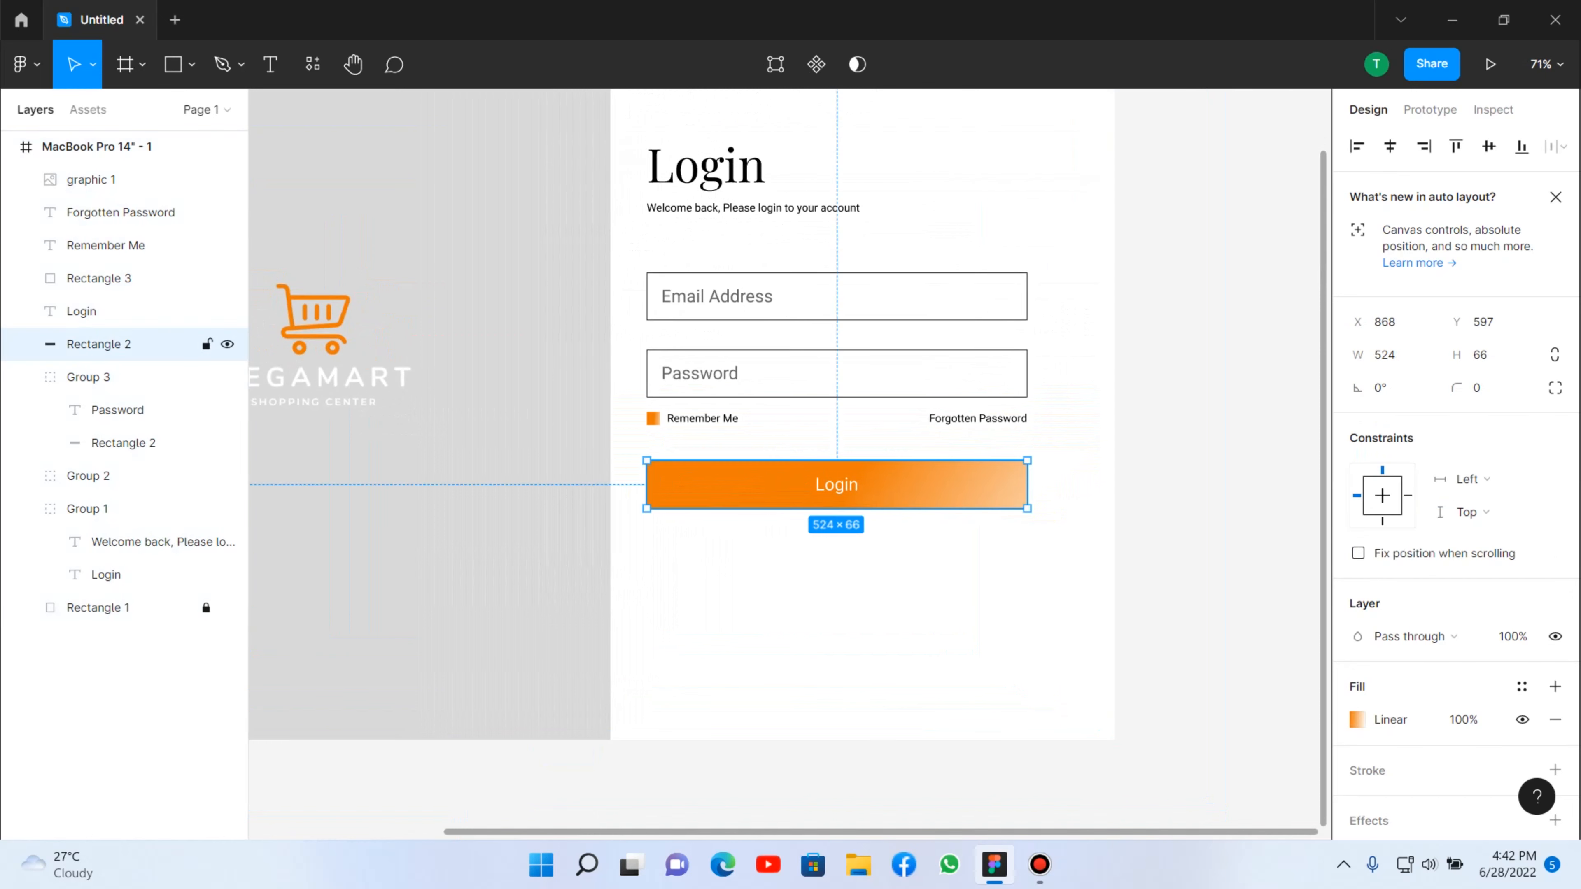
key("Escape")
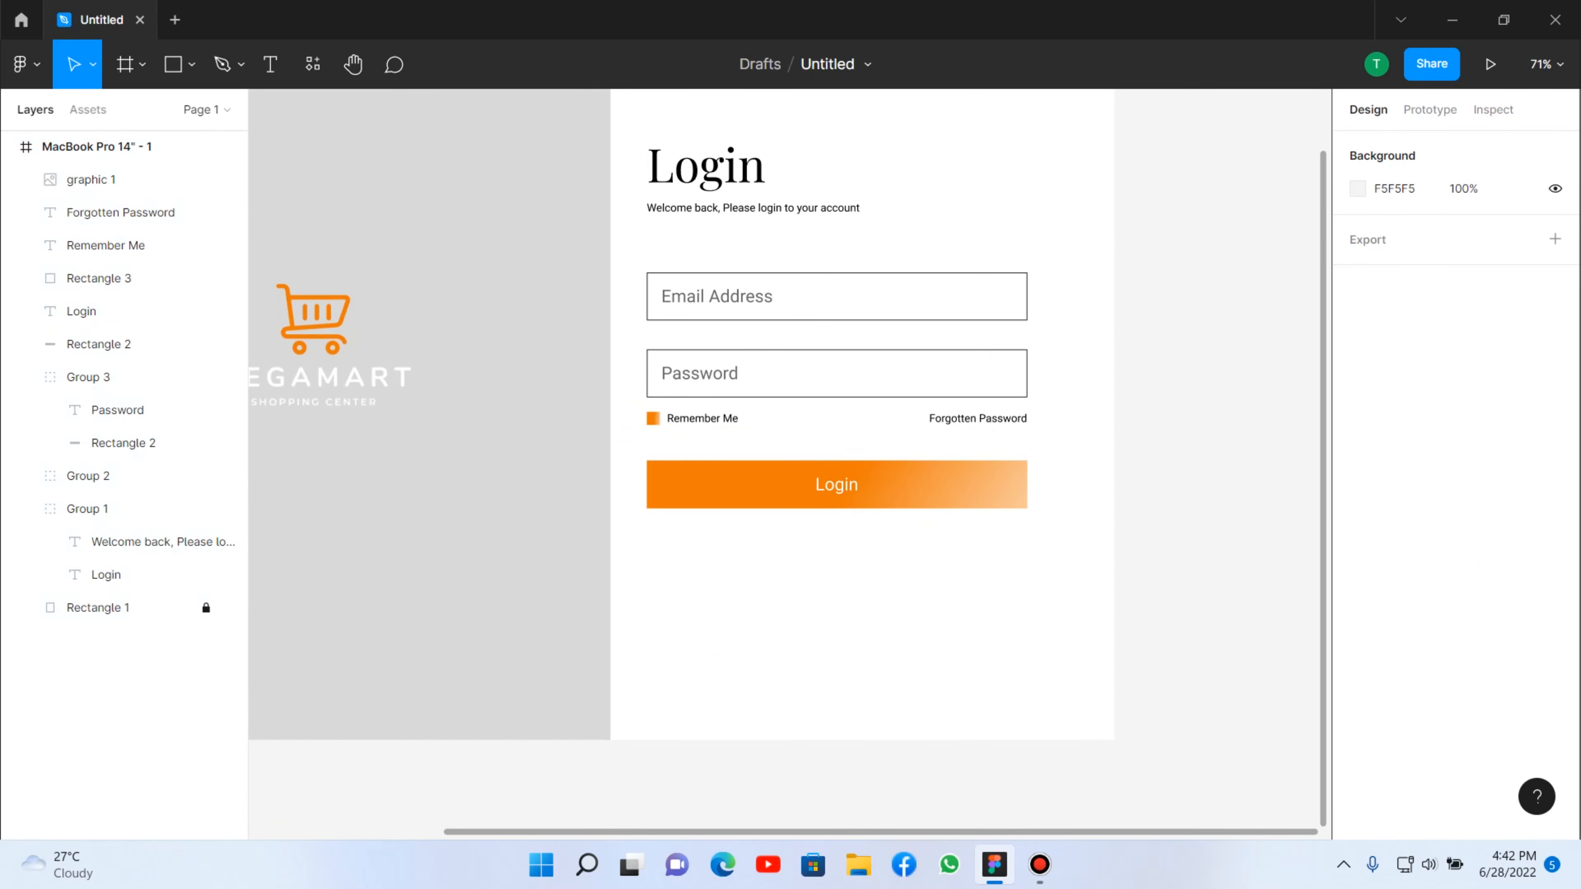
Group the checkbox square, the Remember Me label and the Forgotten Password label into one row.
left_click(98, 278)
left_click(120, 212, "shift")
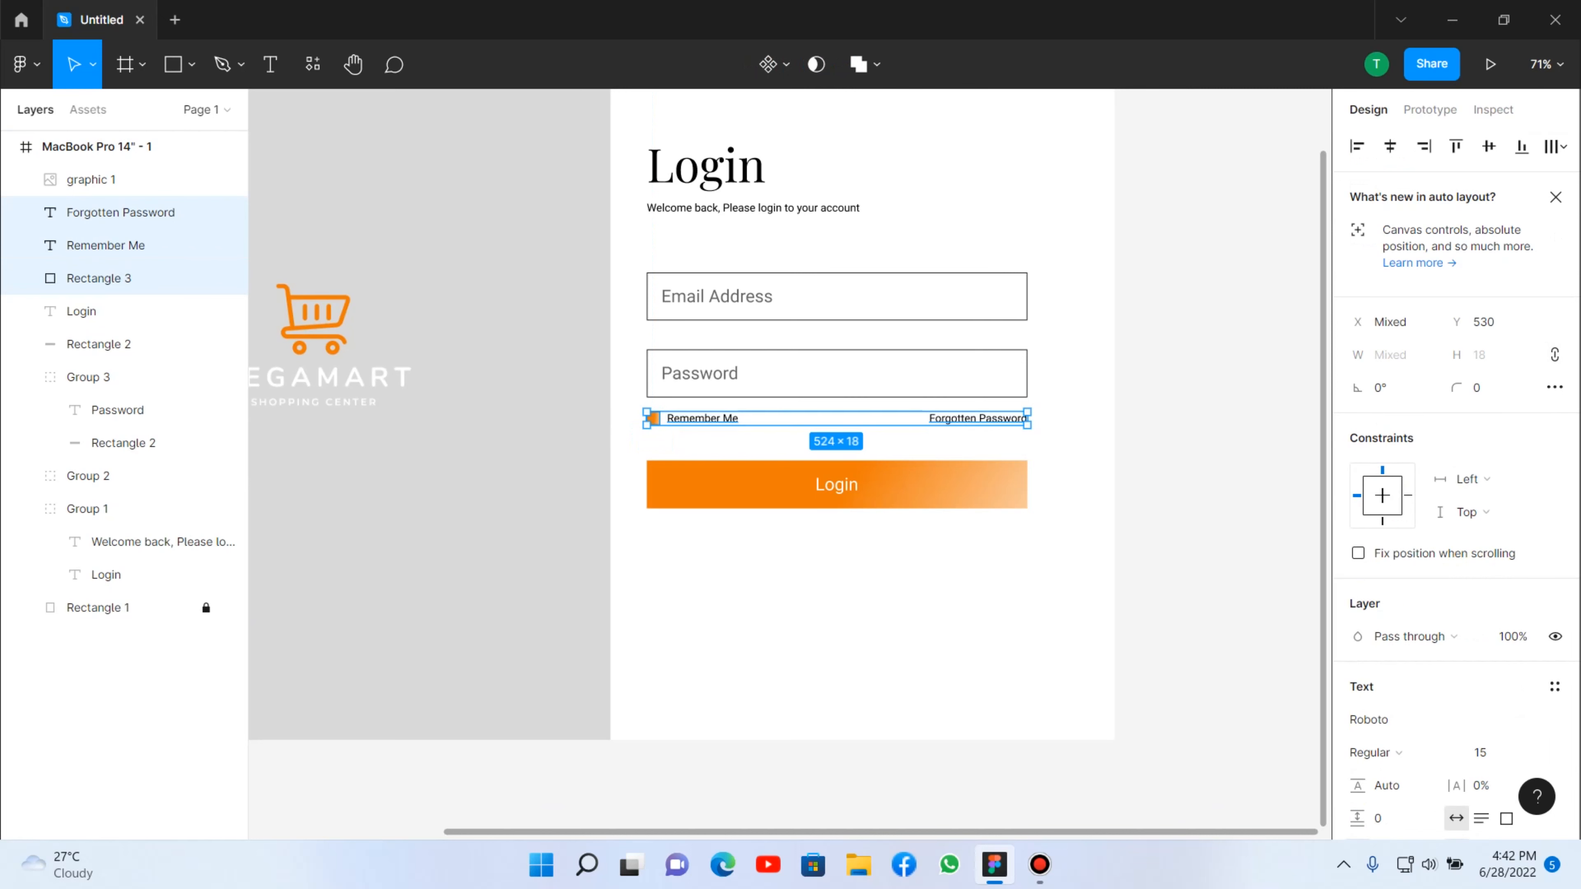
key("ctrl+g")
key("Escape")
Measure the vertical spacing between the Remember Me row and the Login button's rectangle.
scroll(967, 481, "up", 3, "ctrl")
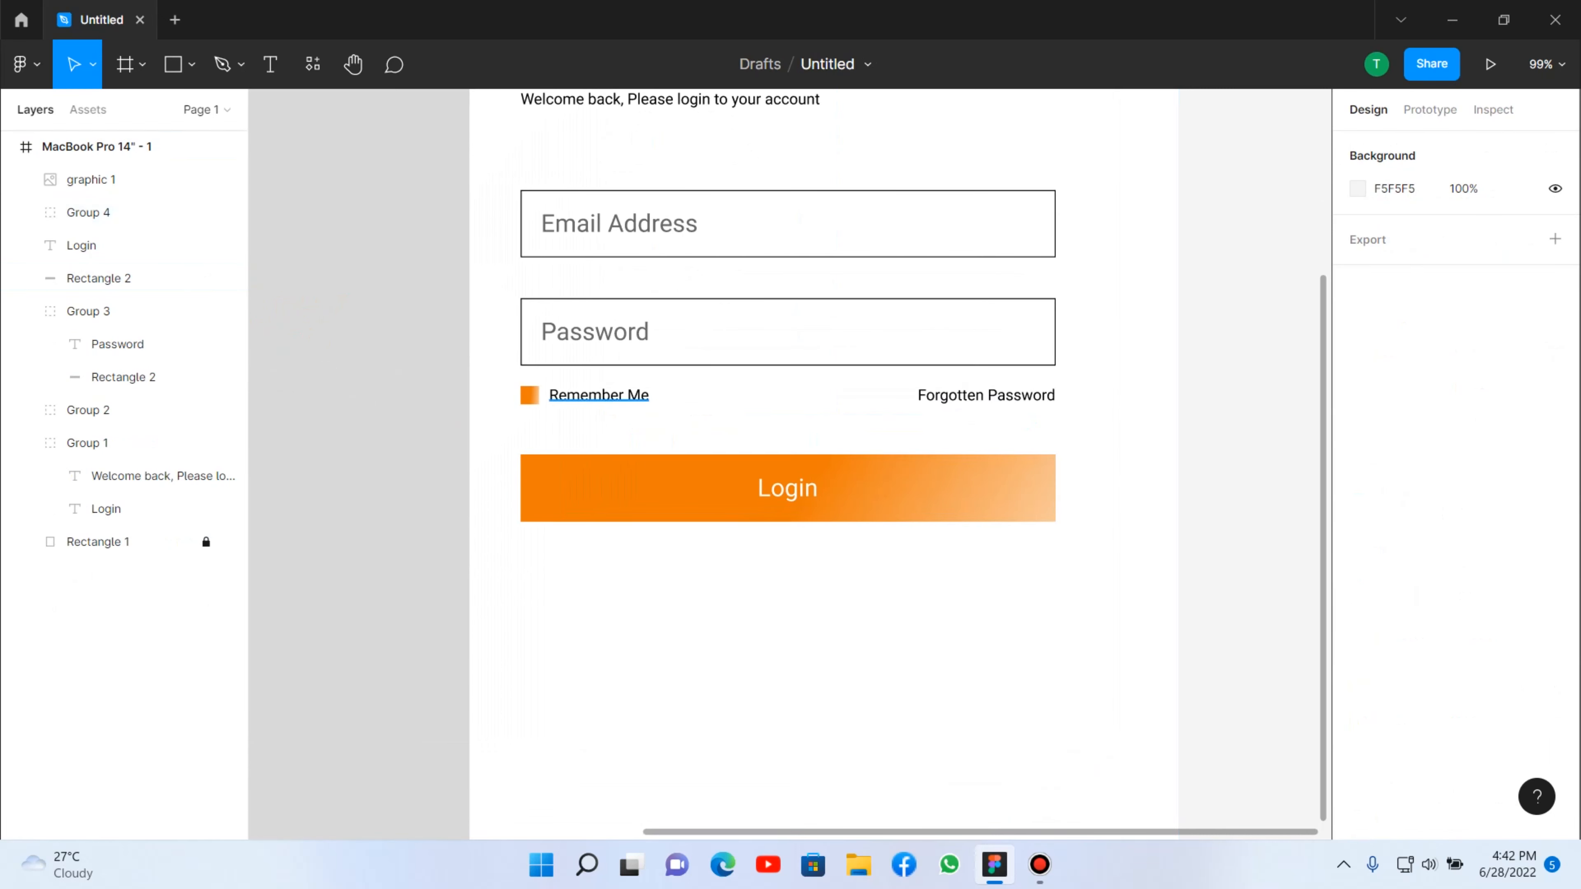
left_click(112, 211)
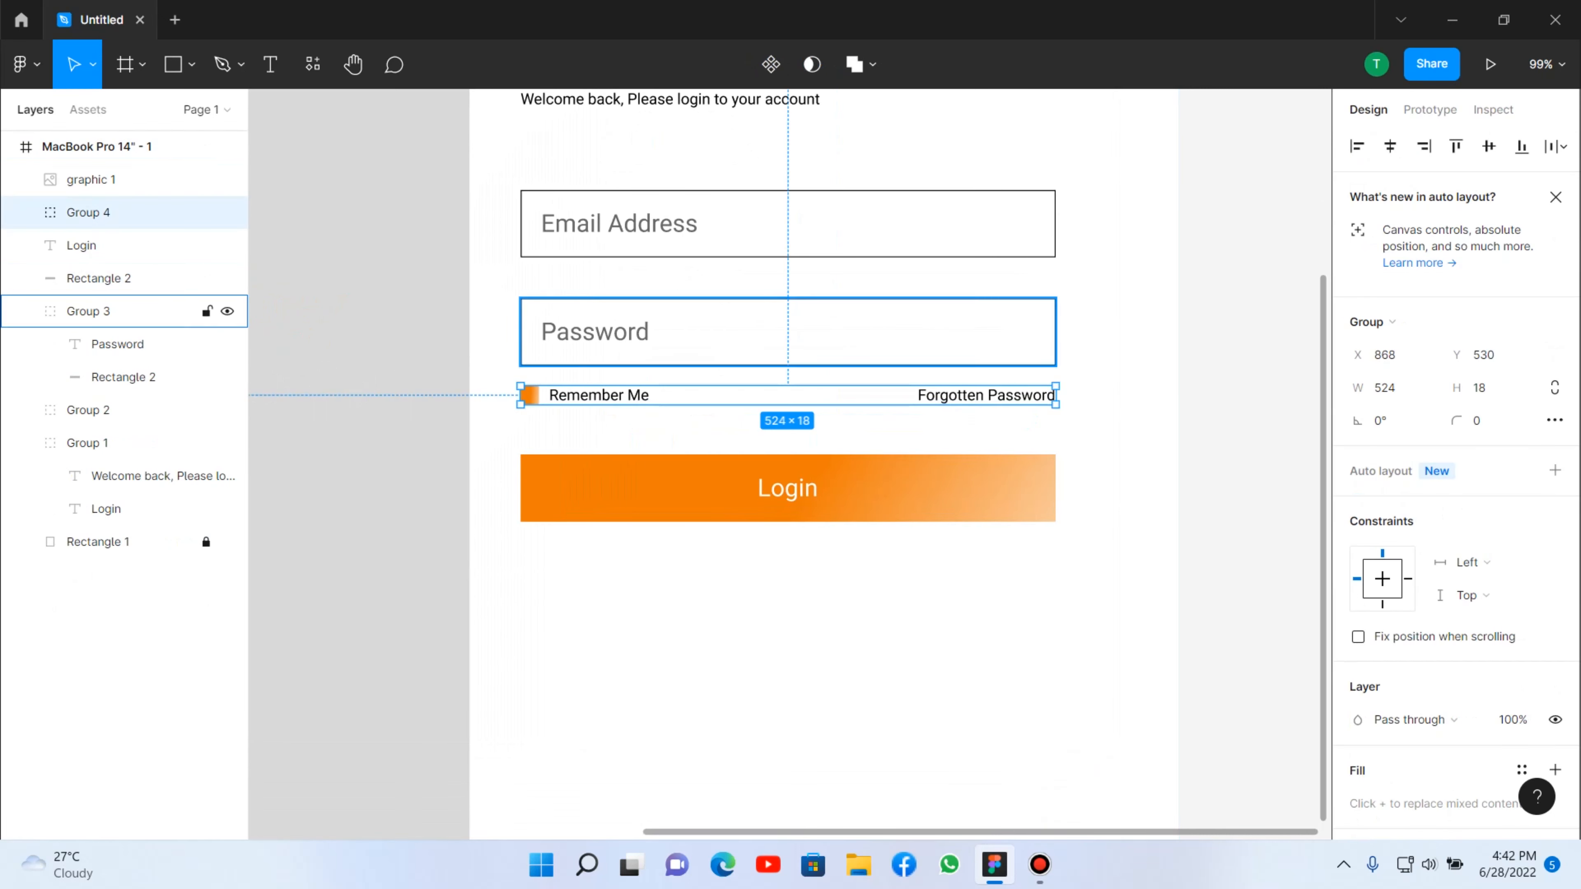
left_click(98, 278)
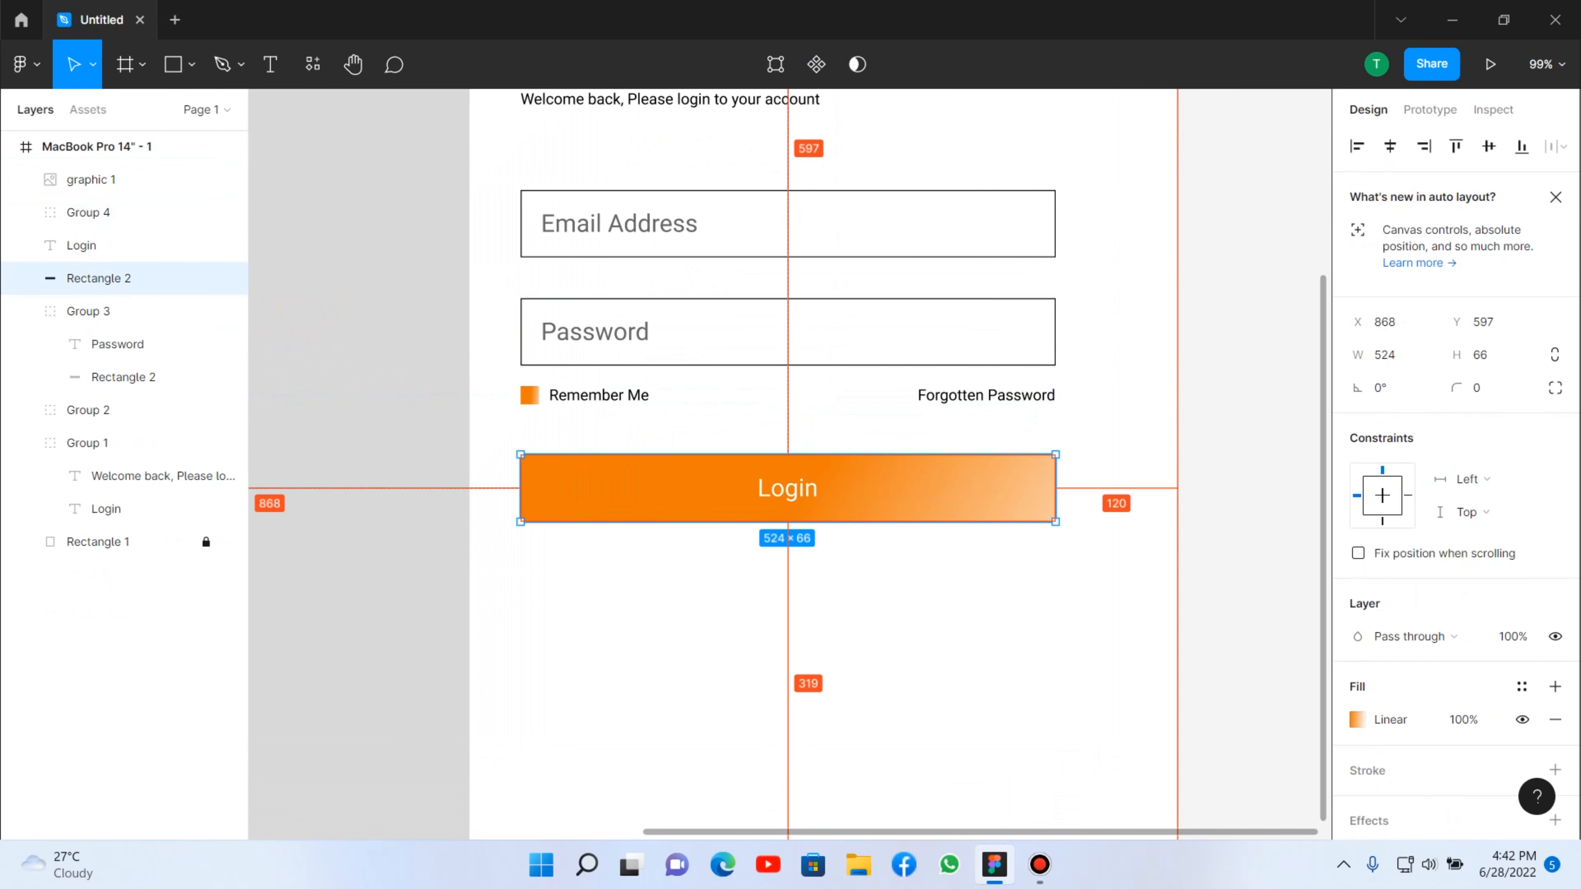
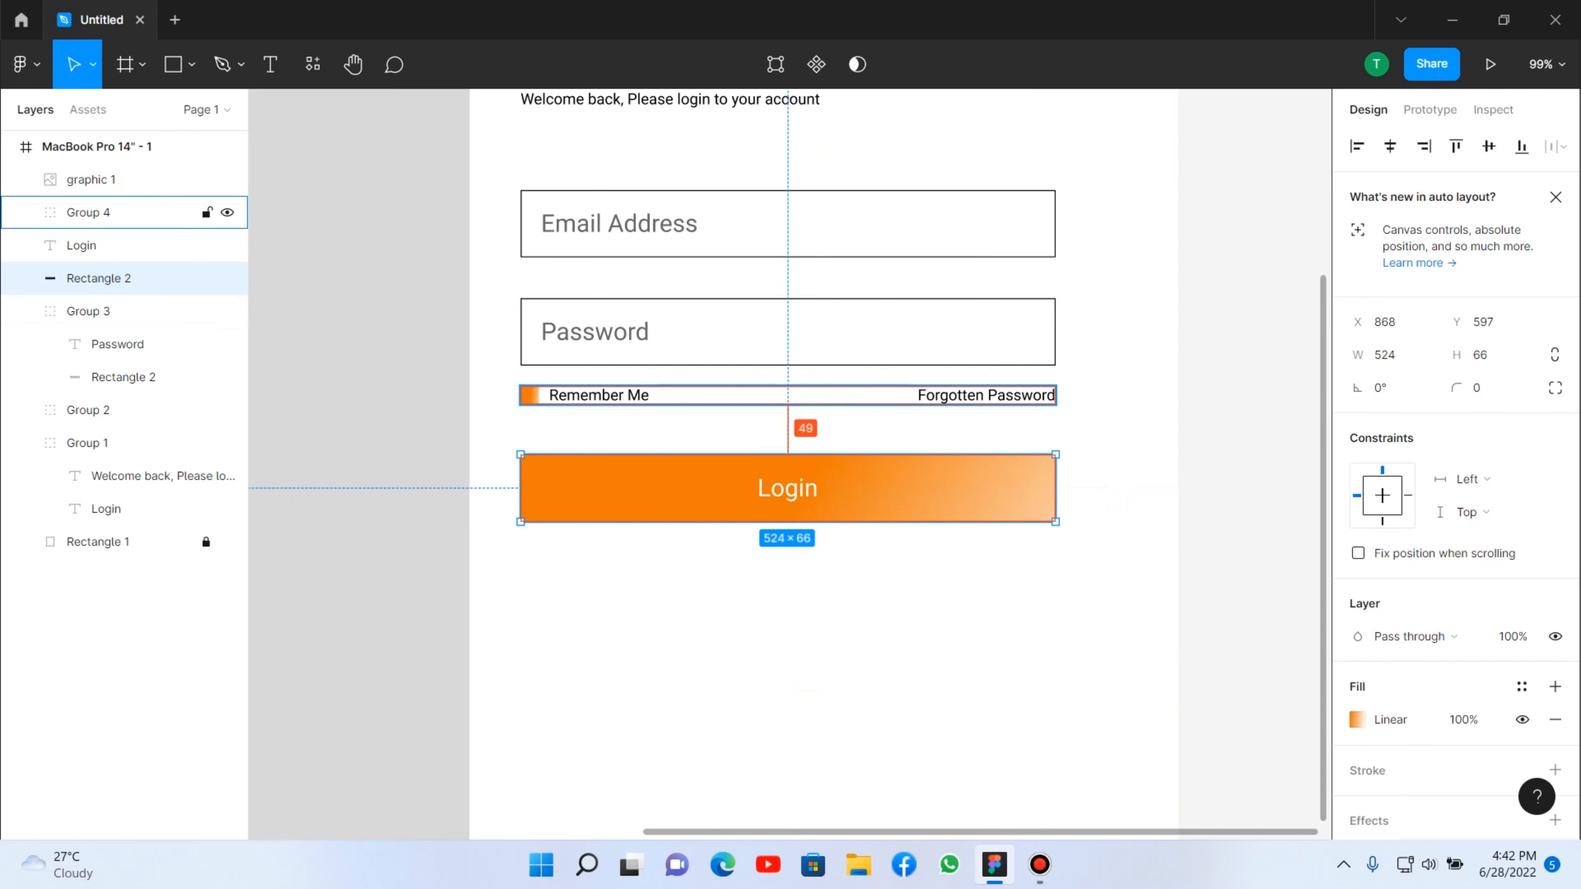
key("Escape")
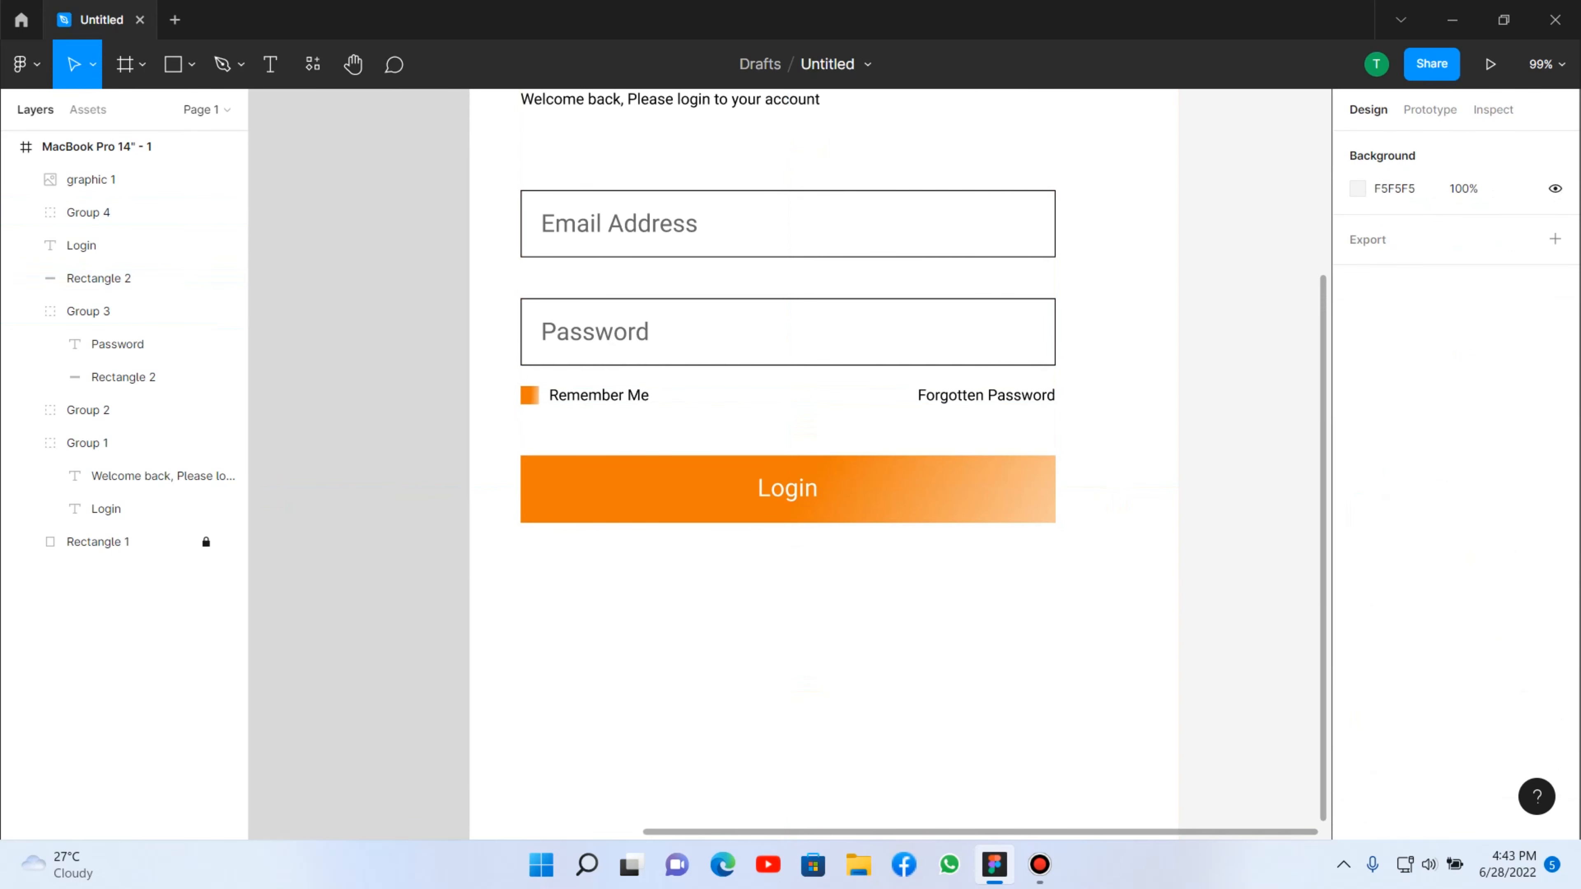
Review the overall page layout and the empty area below the Login button.
scroll(694, 461, "up", 1)
scroll(694, 461, "down", 4, "ctrl")
key("ctrl+a")
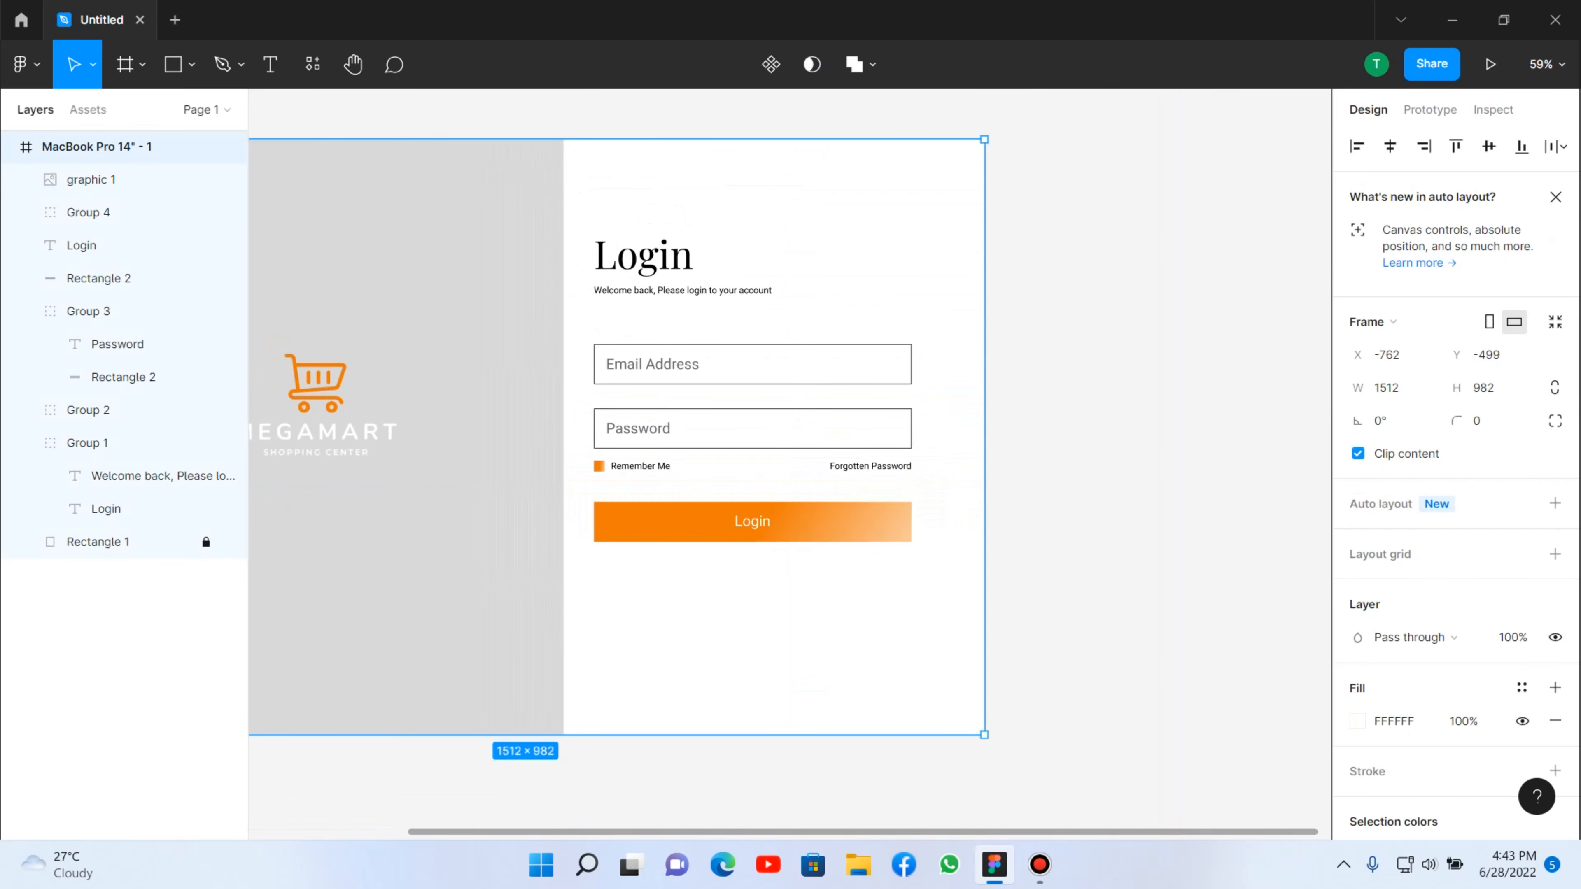
scroll(789, 461, "down", 1)
scroll(789, 461, "left", 1)
scroll(789, 461, "up", 2)
key("Escape")
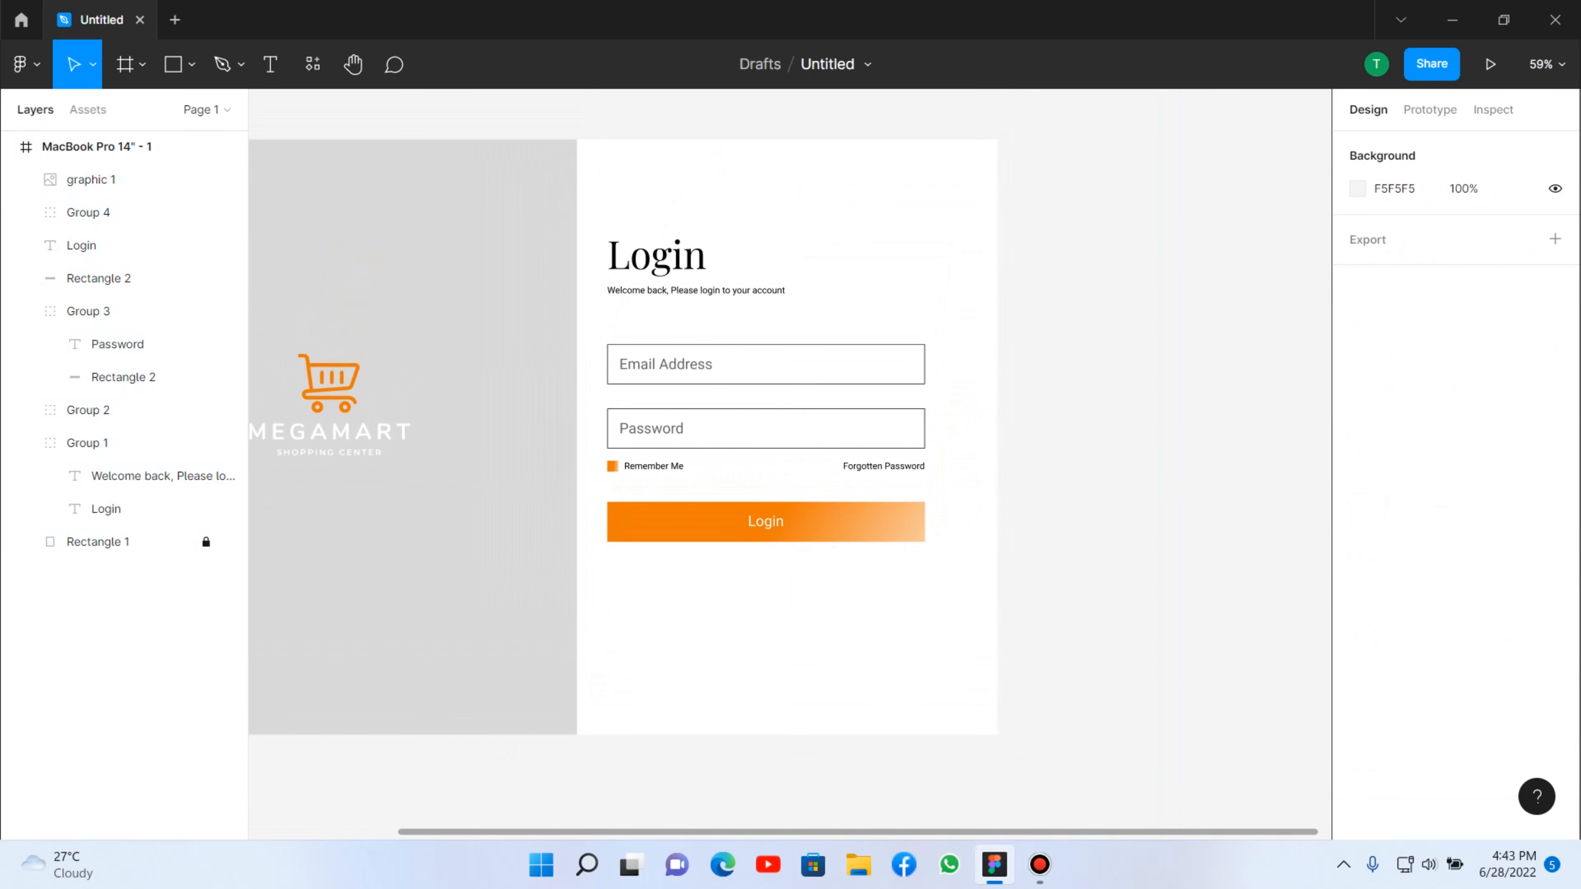
scroll(1047, 461, "up", 3, "ctrl")
scroll(1046, 462, "left", 3)
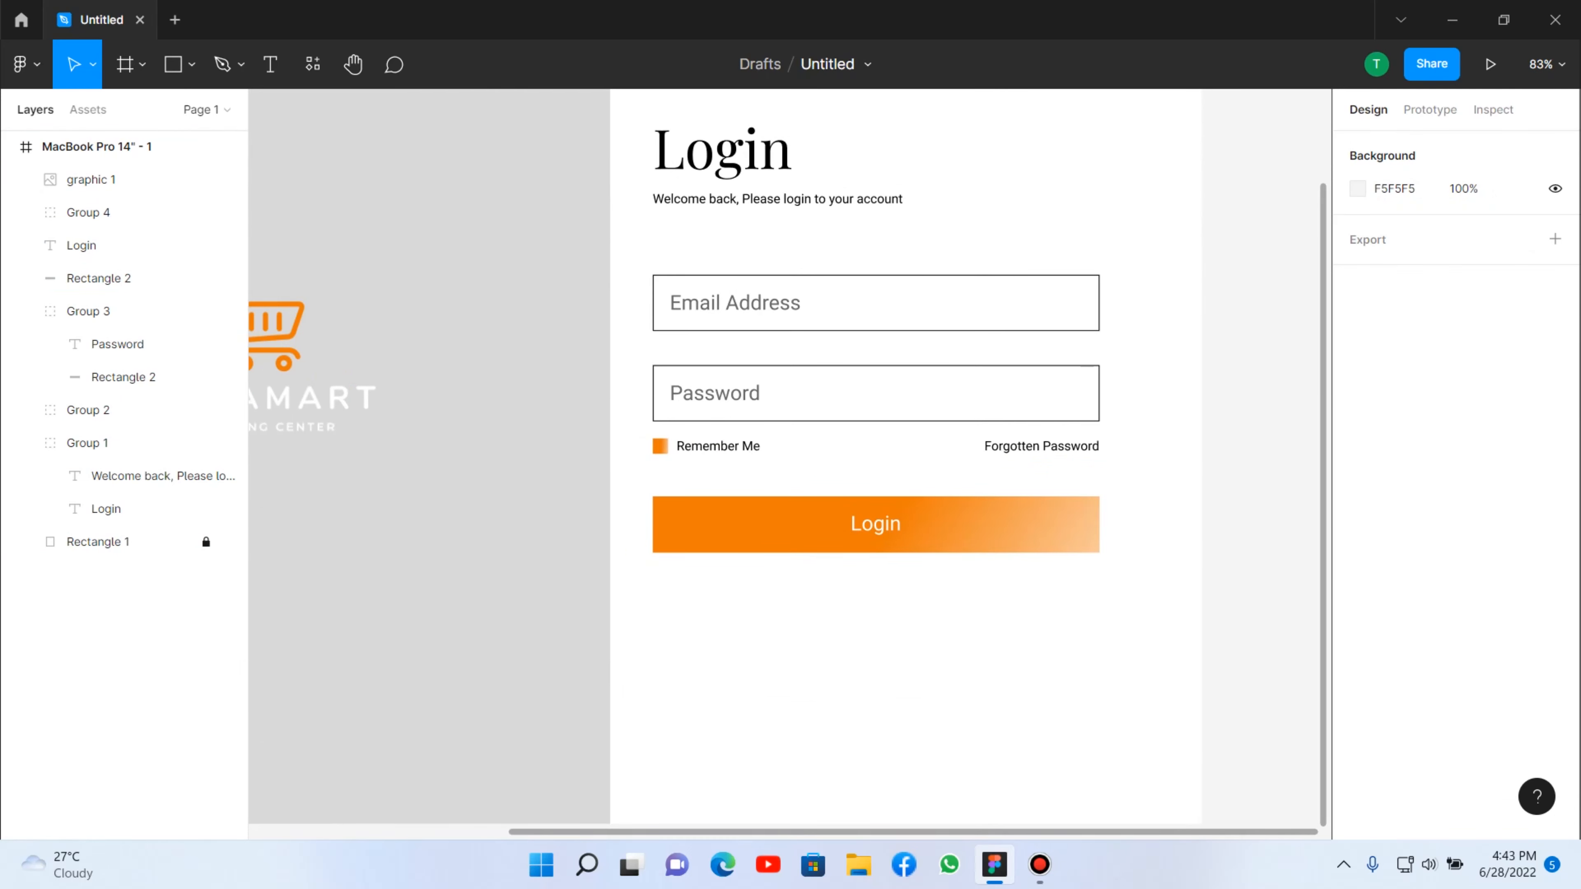
scroll(1031, 524, "up", 1, "ctrl")
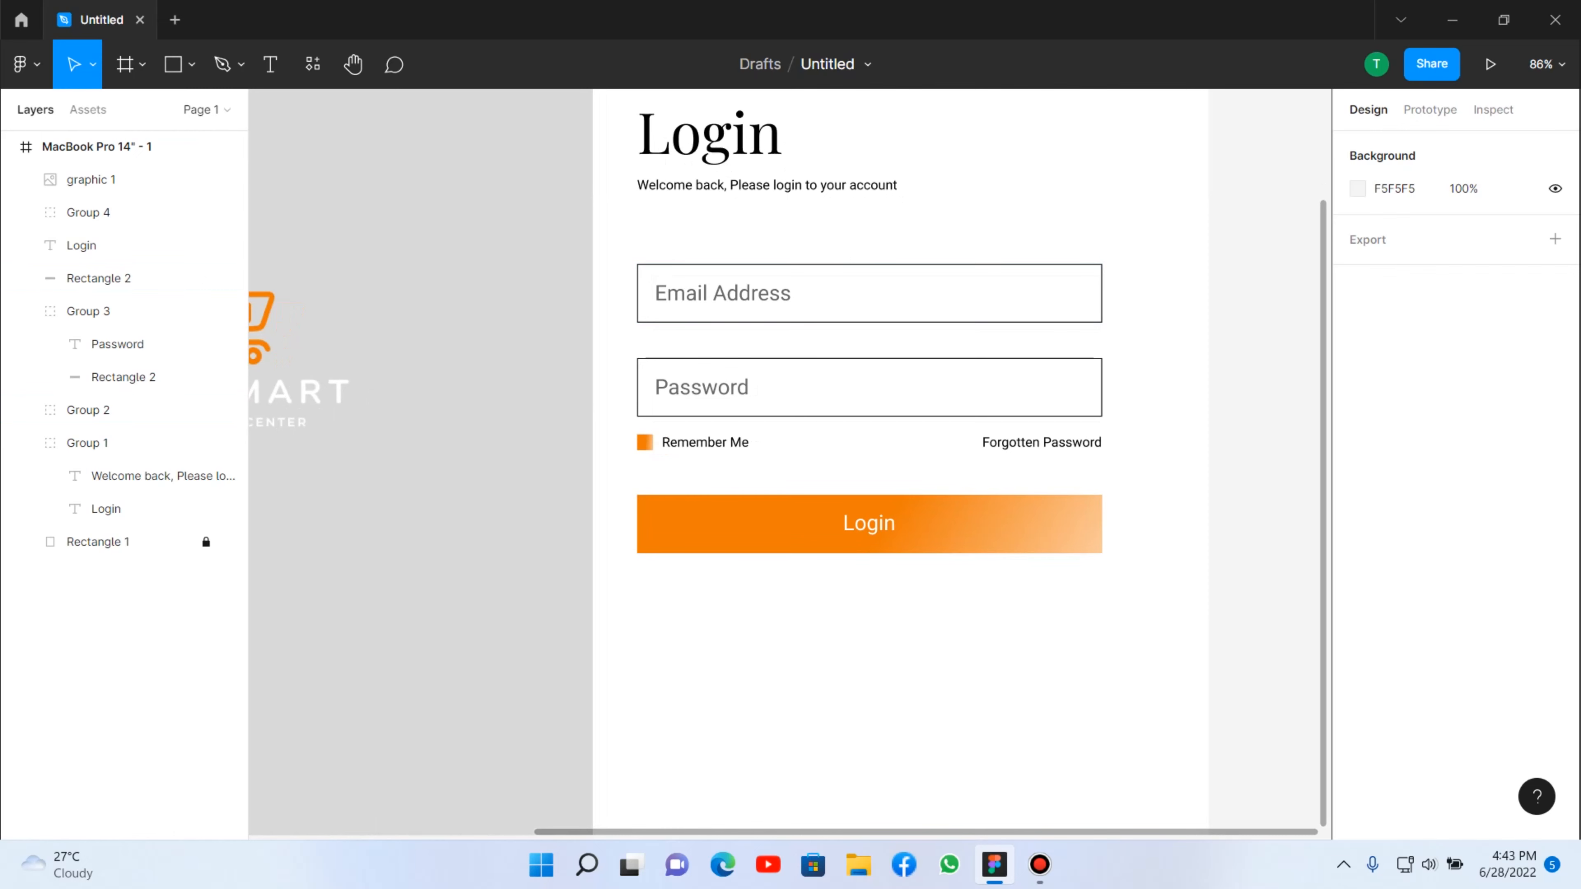
Add the text "Don't have account ? Signup" on the white area below the Login button.
key("t")
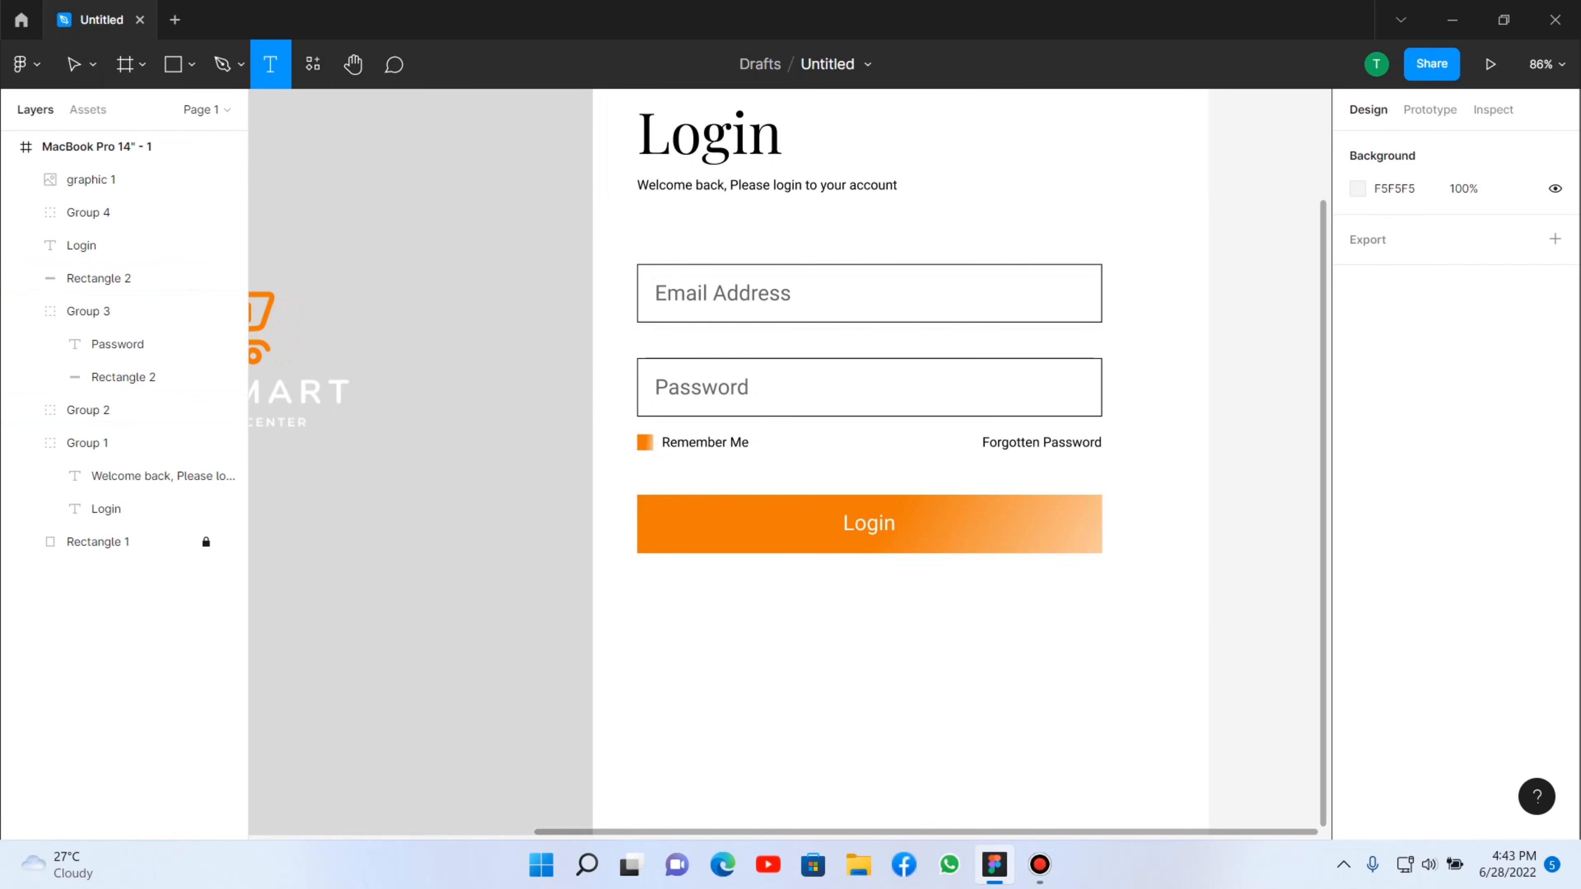
left_click(654, 622)
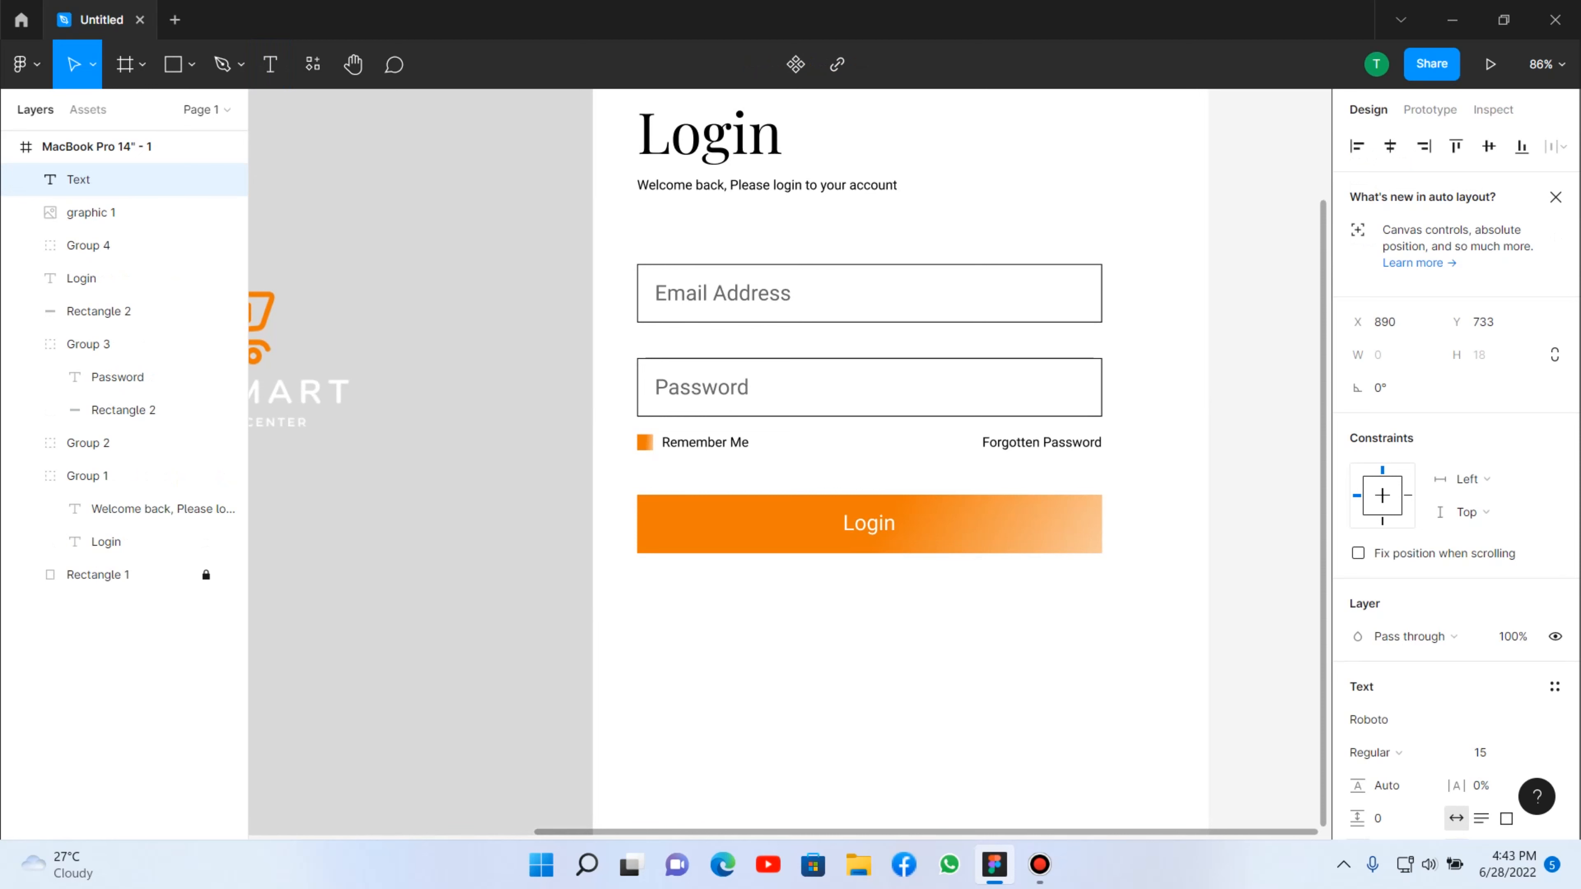
type("Don't have")
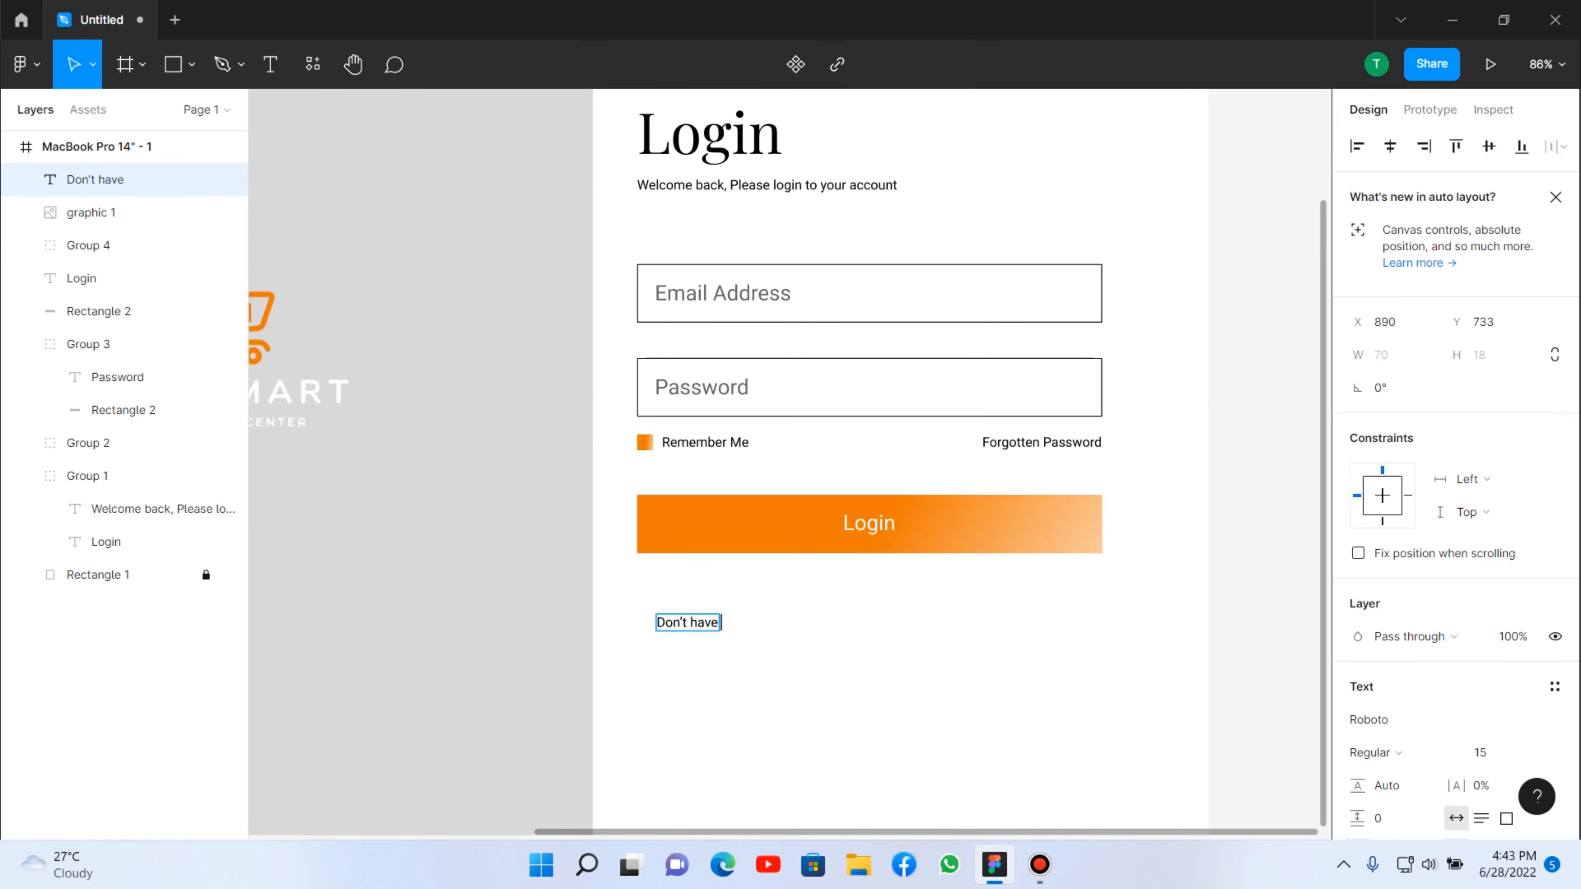
type("account")
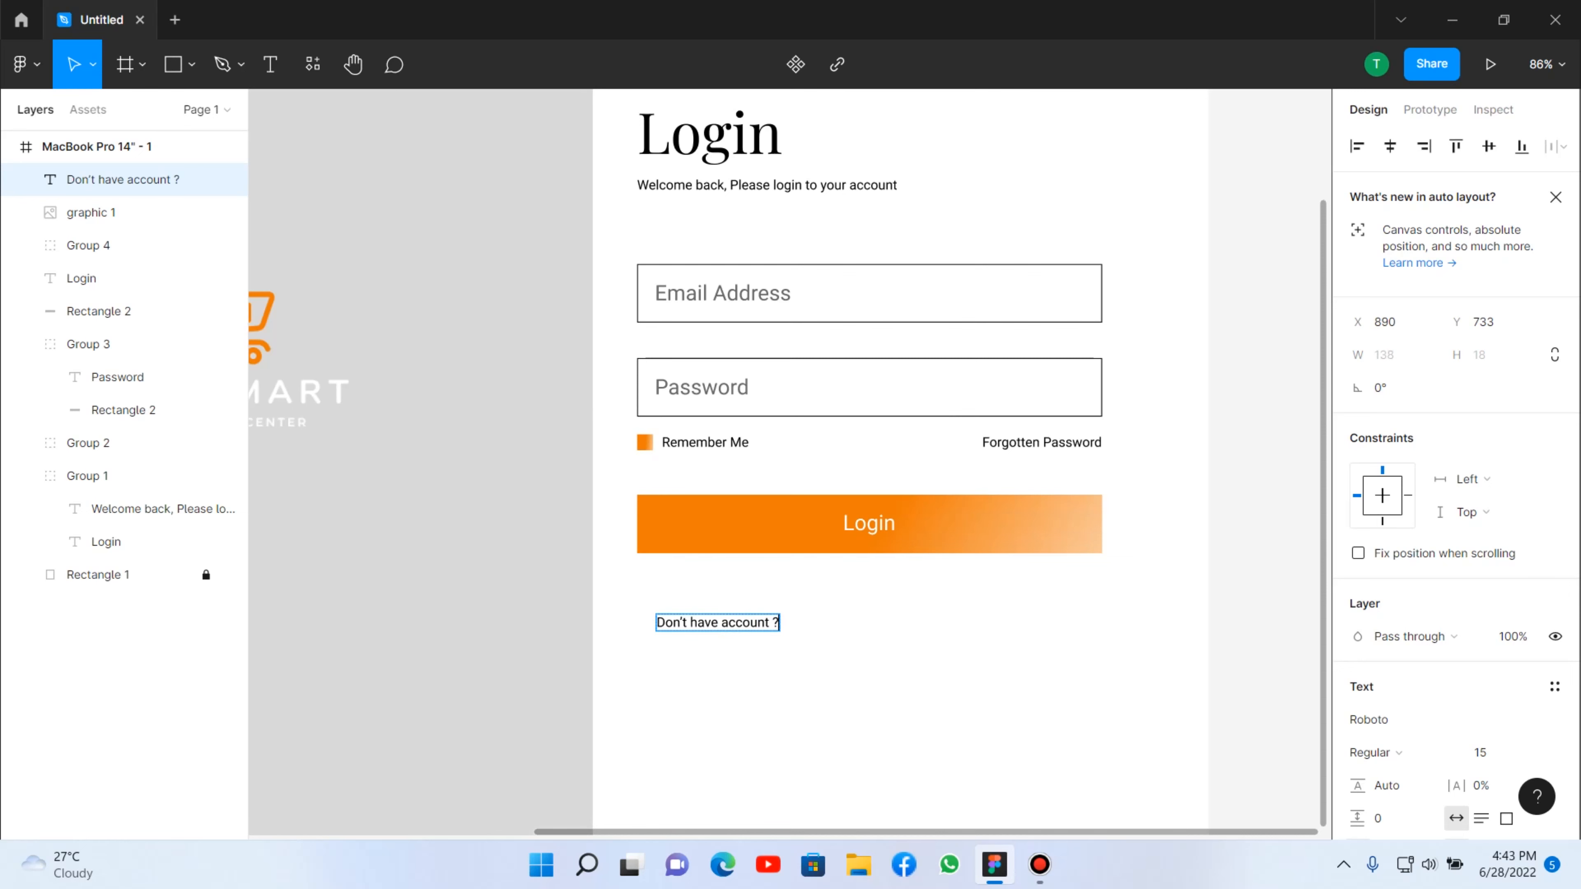
type(" ? Si")
key("Escape")
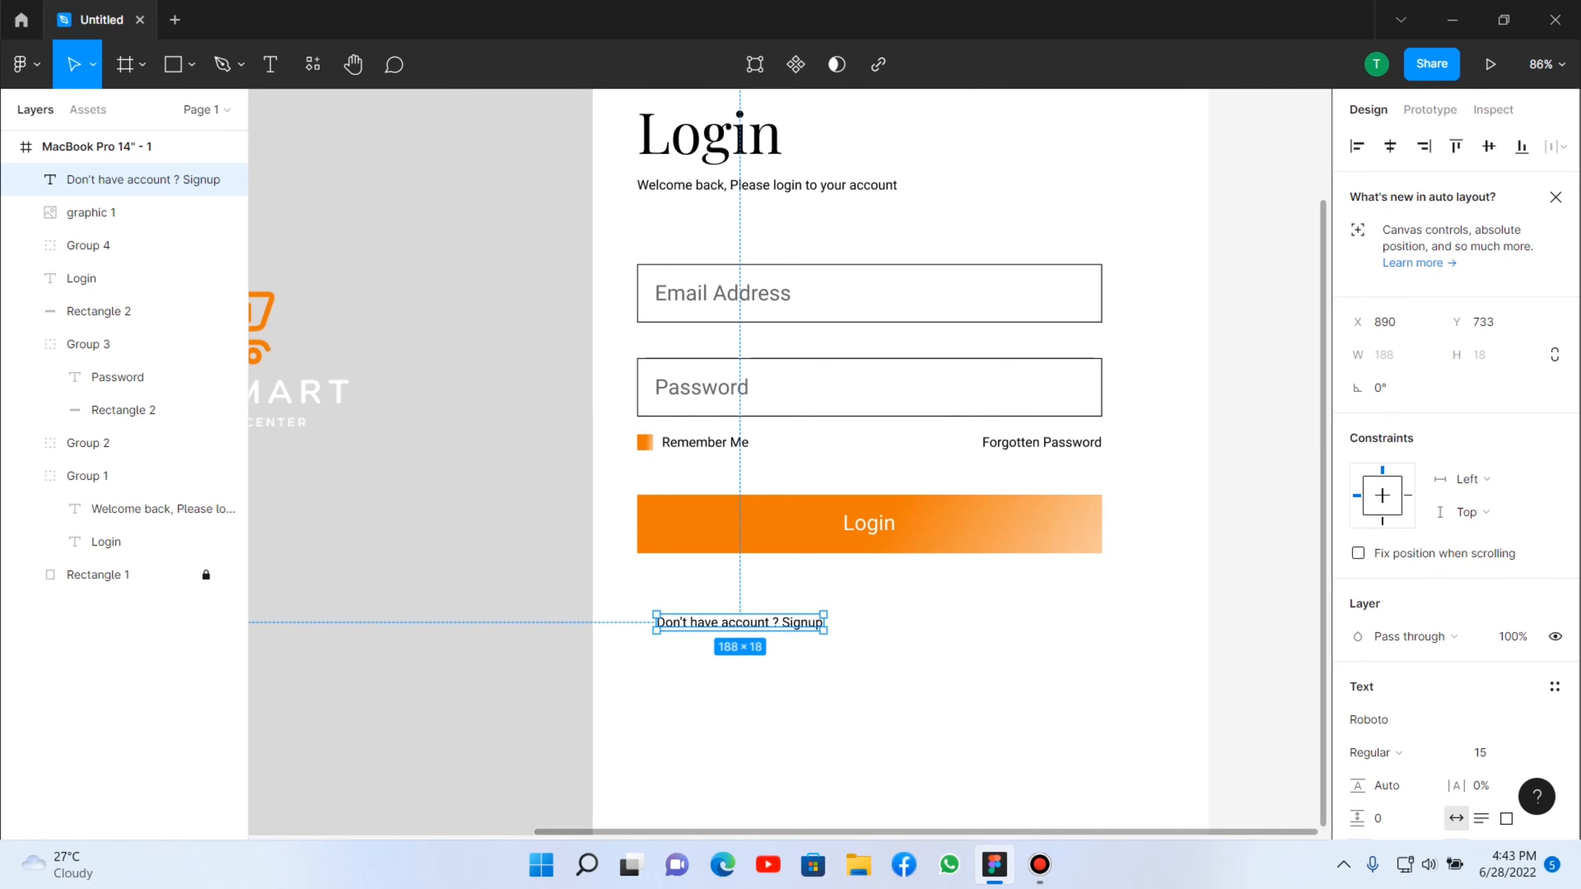
key("Escape")
Colour only the word Signup in the account prompt text orange with hex ED7A07.
scroll(825, 632, "up", 5)
left_click(125, 180)
key("Return")
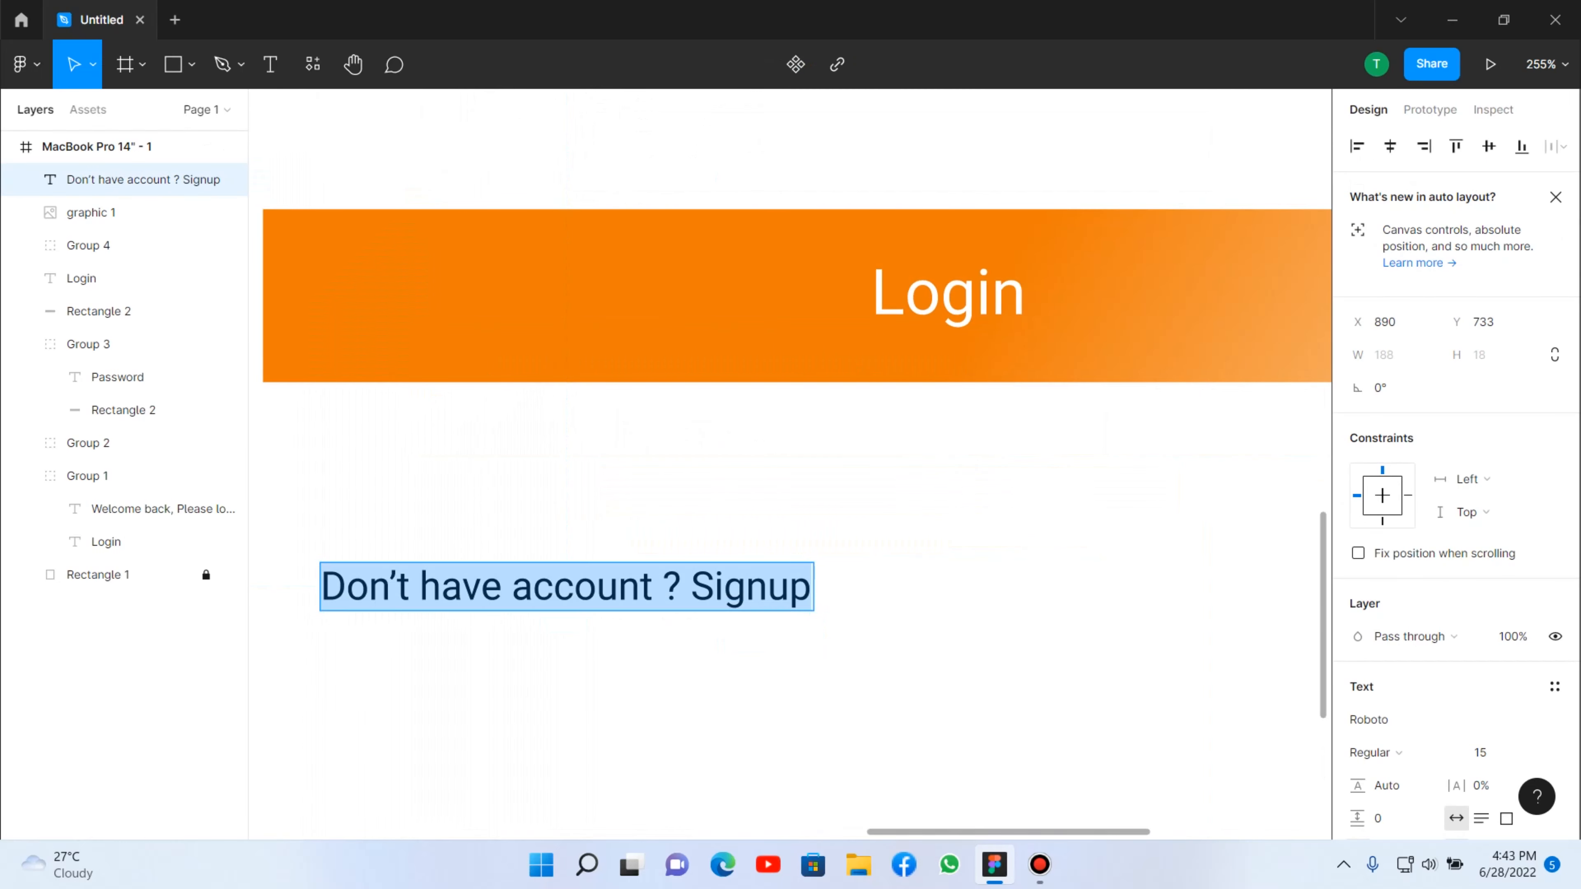
double_click(750, 586)
scroll(797, 461, "down", 2)
scroll(1457, 474, "down", 5)
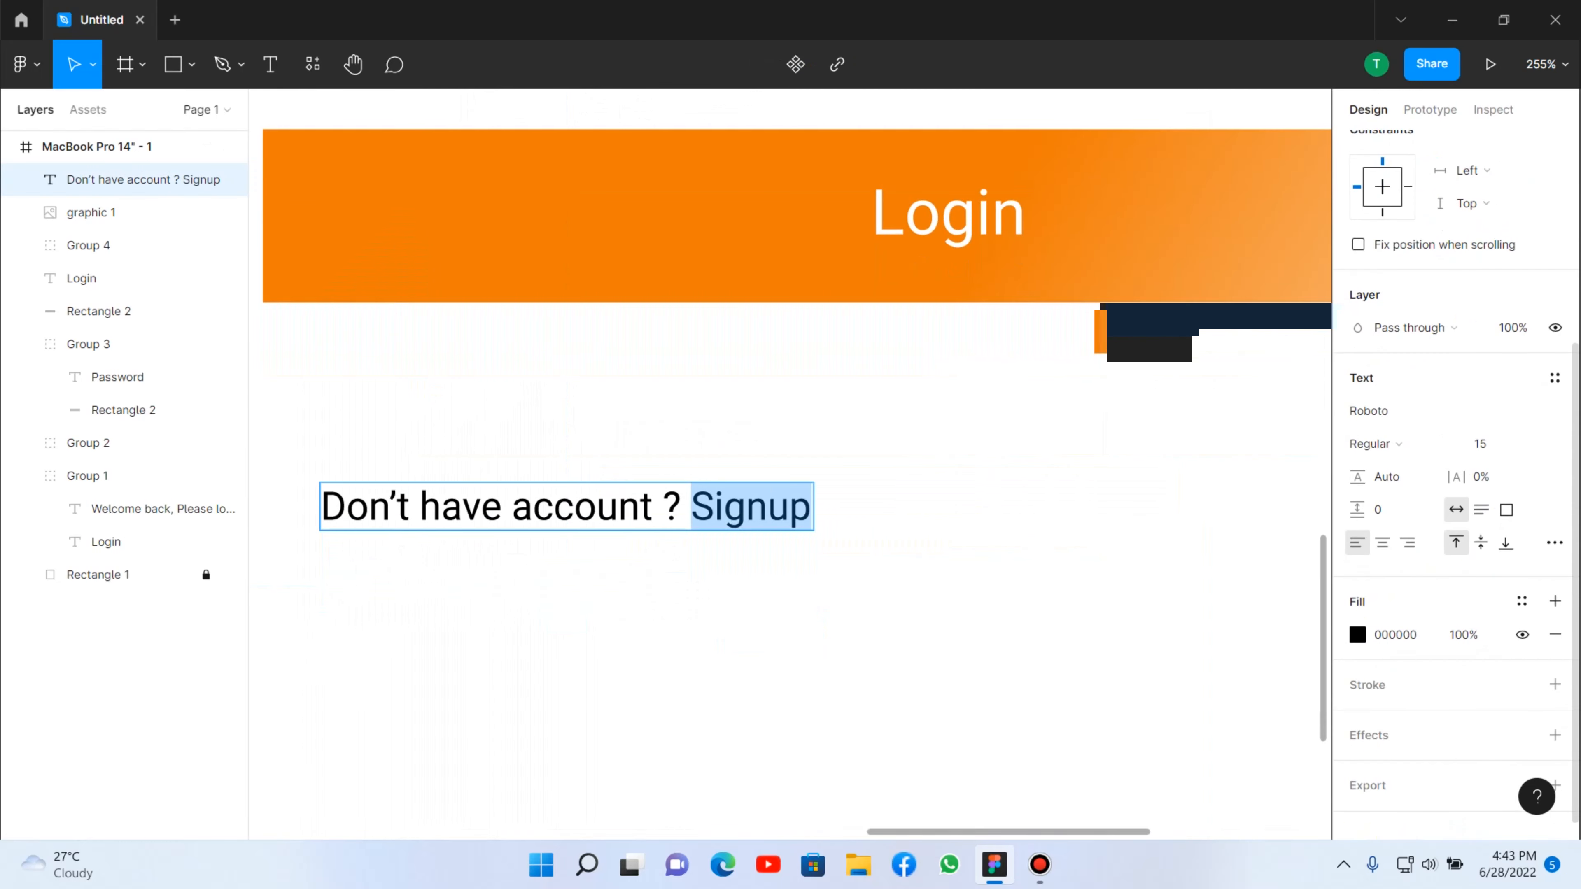
left_click(1357, 635)
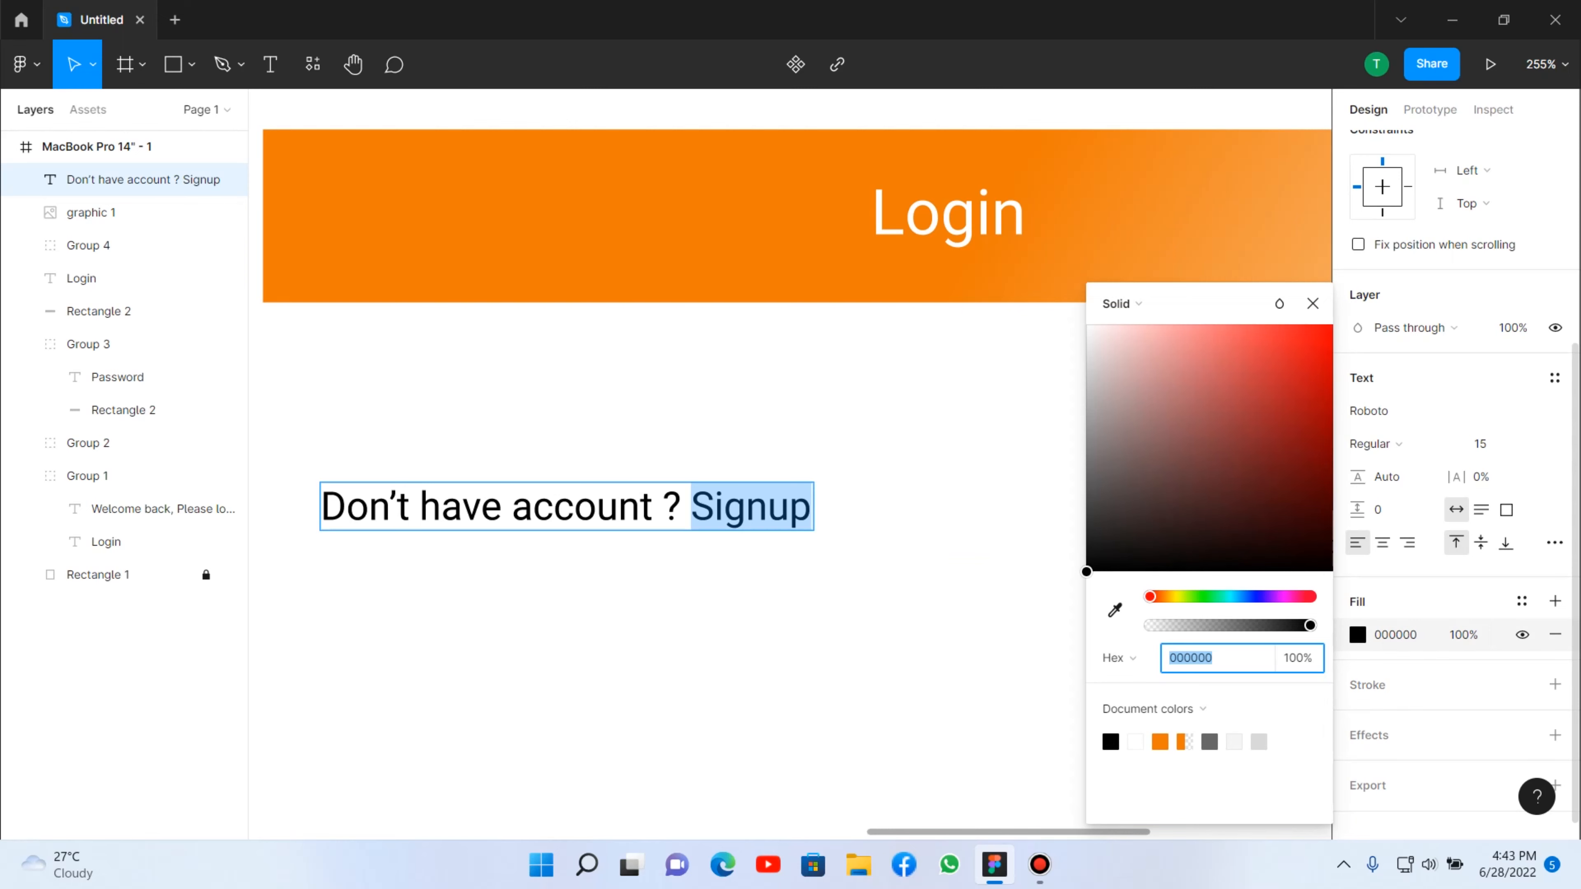
type("ED7A07")
key("Return")
key("Escape")
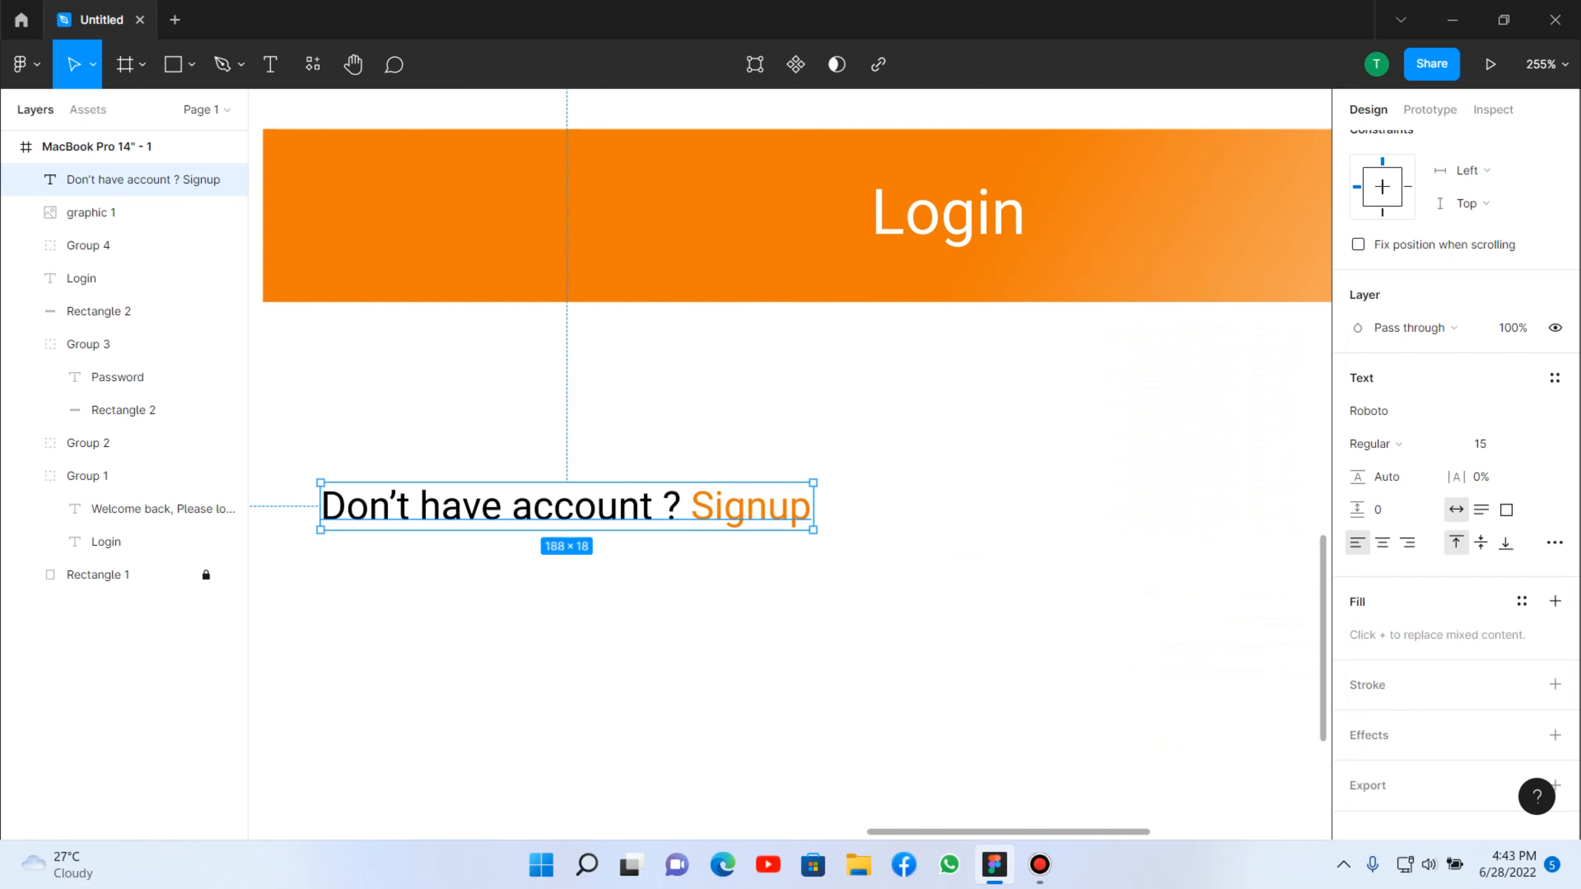
key("Escape")
scroll(791, 464, "down", 3)
scroll(897, 541, "down", 3)
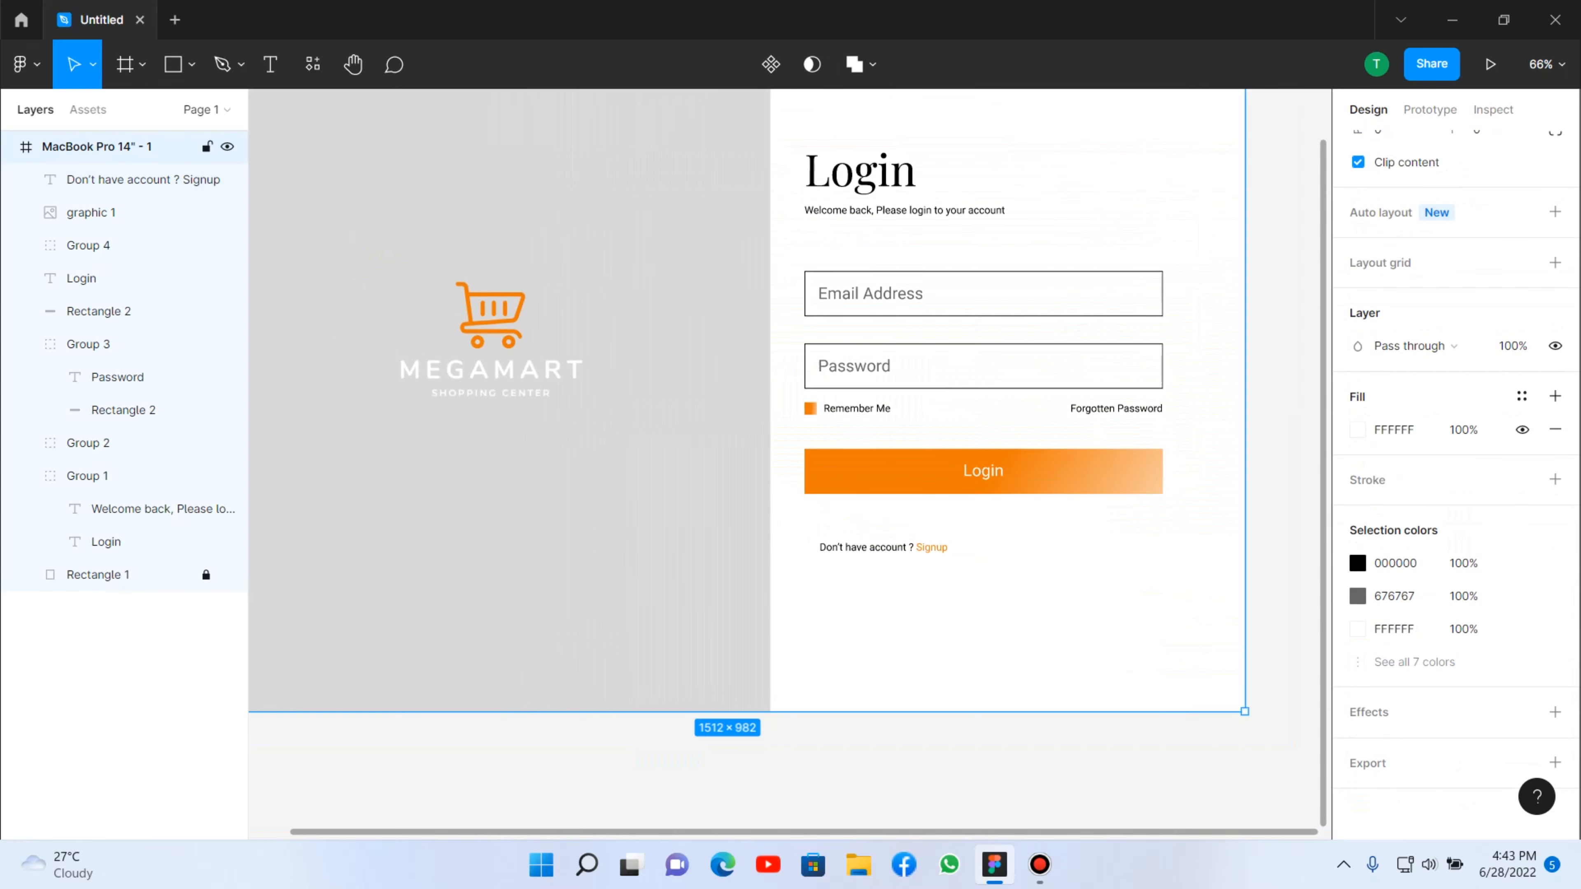
Move the "Don't have account ? Signup" text horizontally so it is centered beneath the Login button.
scroll(791, 464, "left", 2)
scroll(791, 465, "right", 3)
key("Escape")
left_click_drag(847, 544, 967, 543)
key("Escape")
scroll(1082, 567, "up", 5)
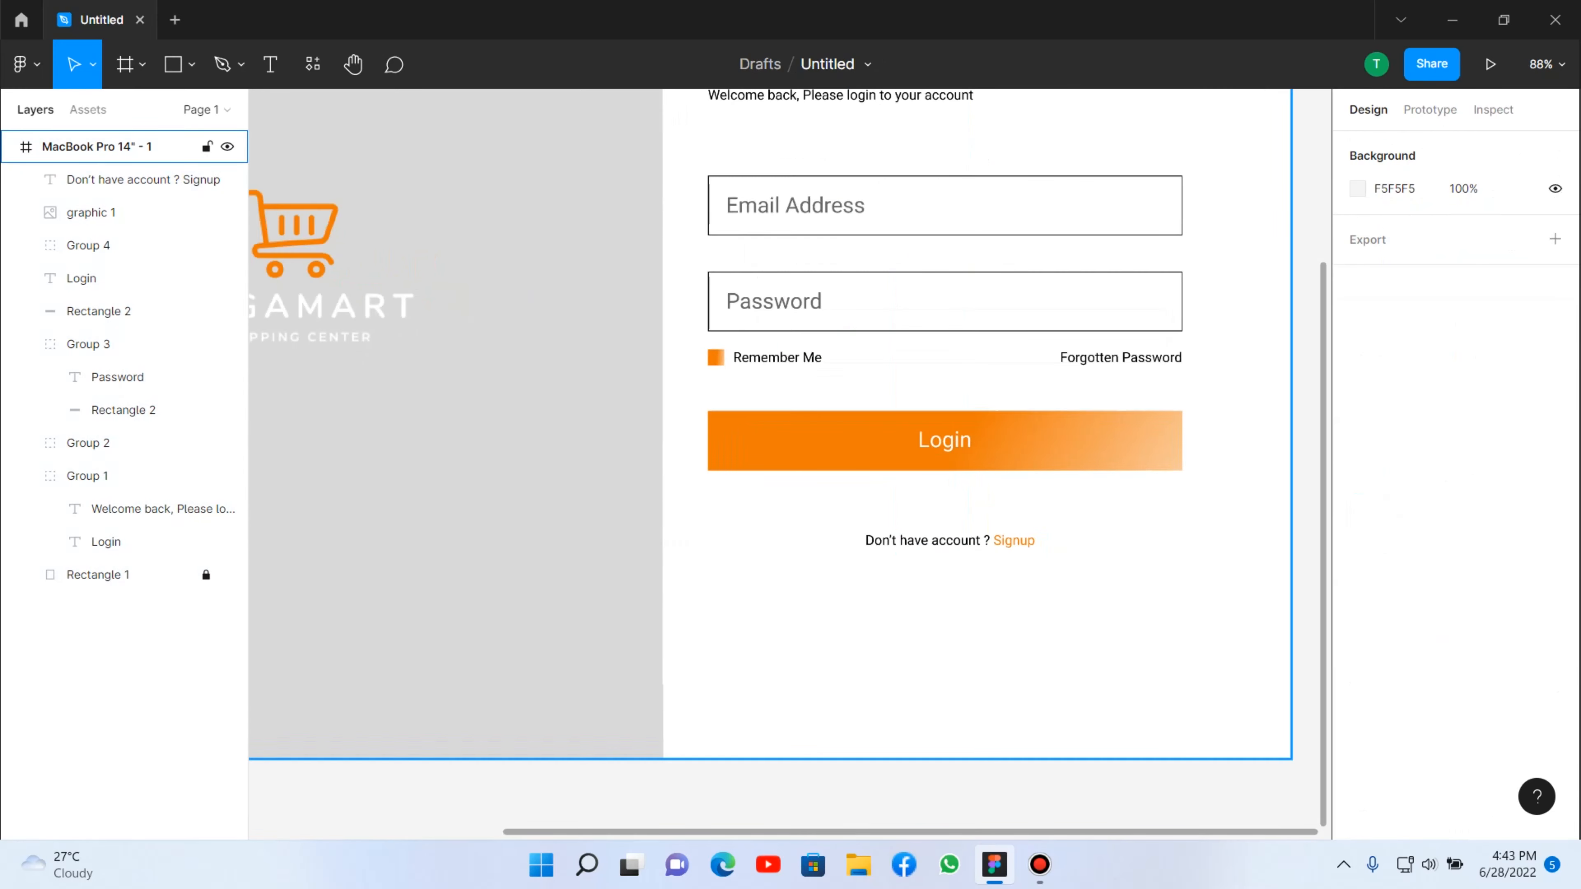
Align the account prompt's left edge with the Login button's left edge, placing it at X 868, Y 702.
left_click(762, 520)
left_click_drag(762, 520, 588, 473)
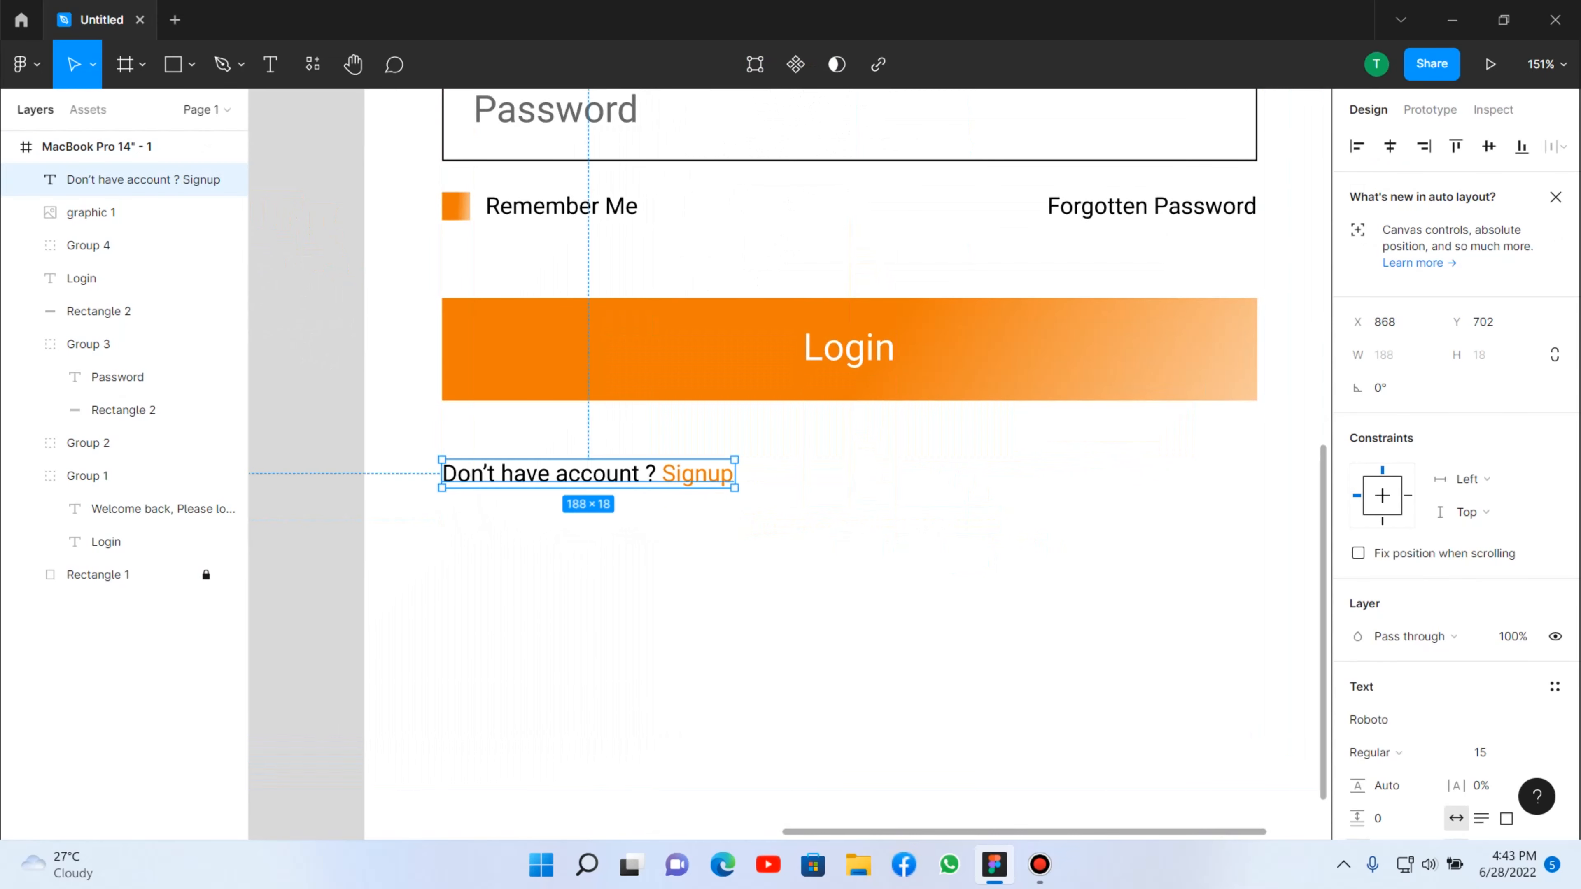
key("Escape")
scroll(809, 436, "down", 1)
scroll(800, 567, "down", 3)
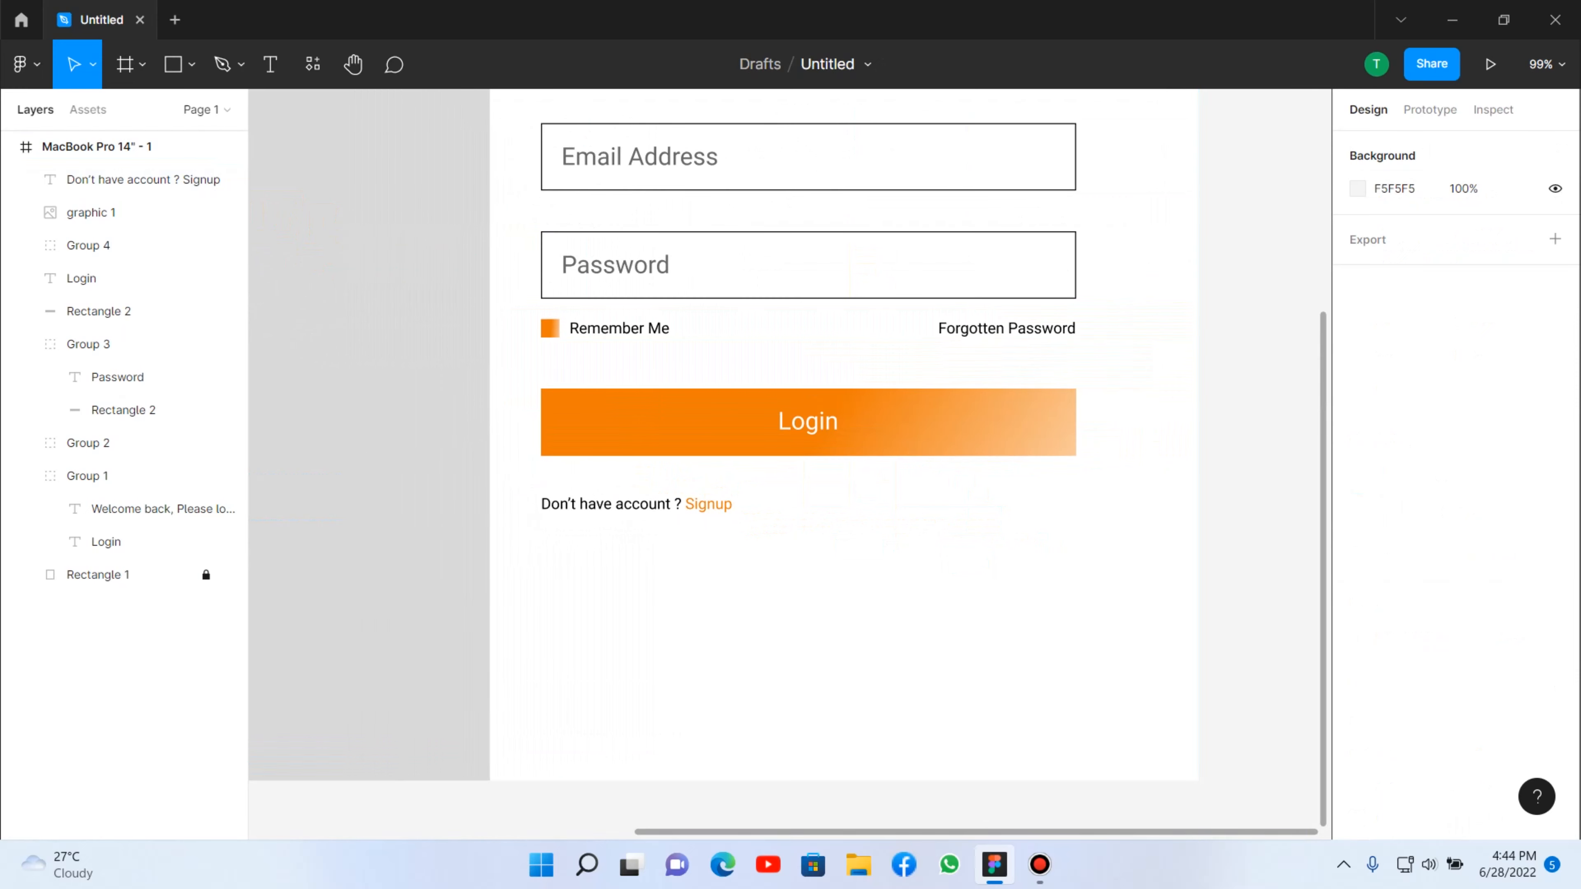
Fine-tune the account prompt's vertical gap below the Login button, placing the text at Y 704.
left_click(729, 503)
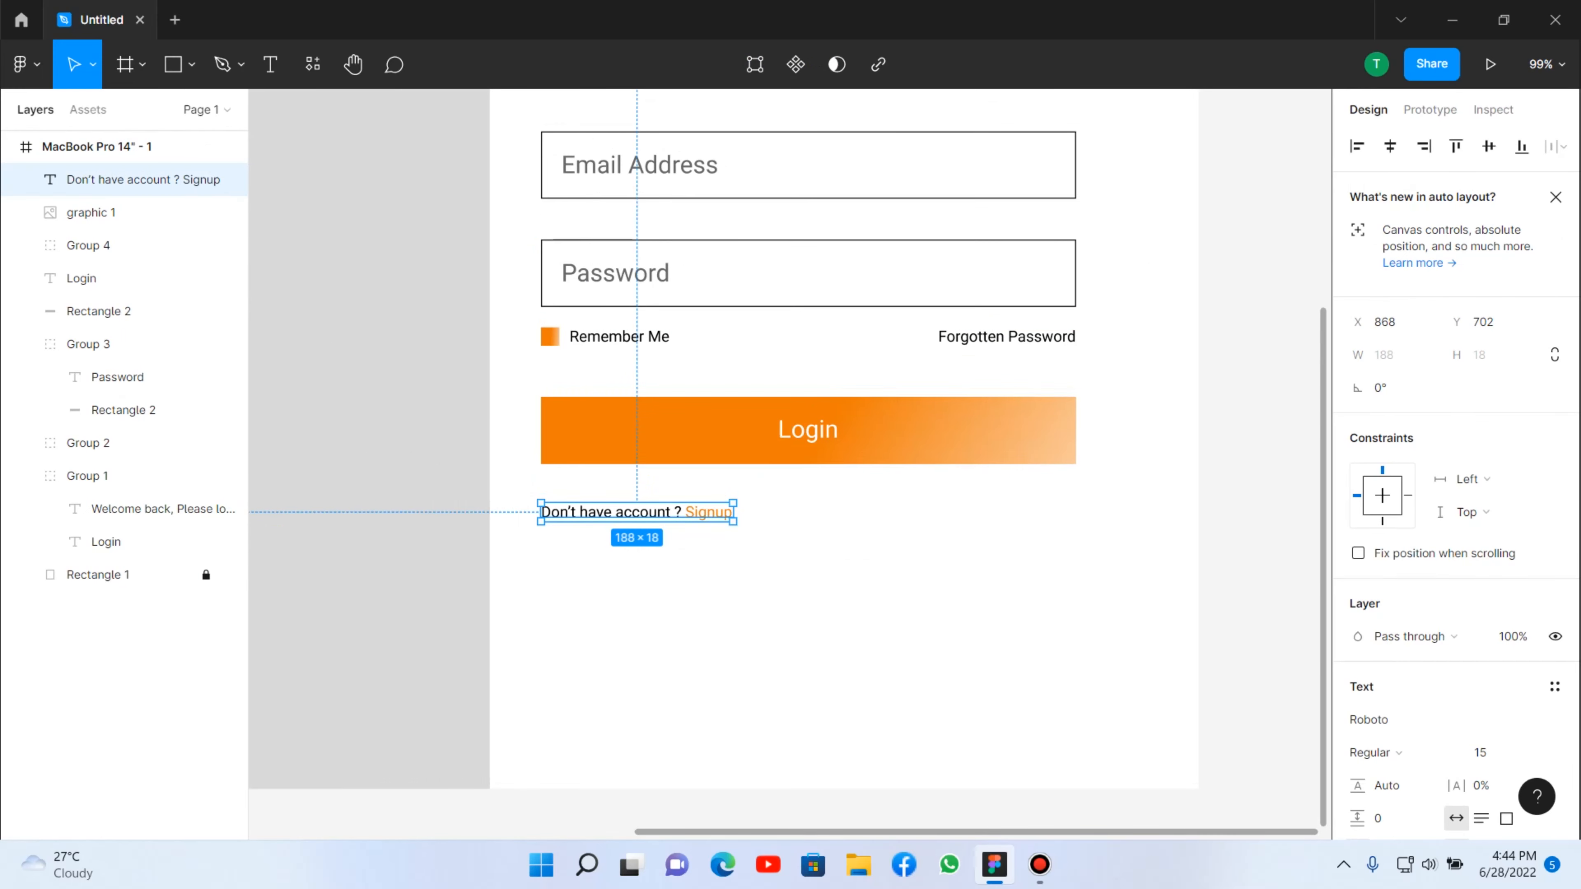
key("Escape")
scroll(734, 510, "up", 3)
left_click_drag(722, 504, 722, 511)
key("Escape")
scroll(759, 548, "down", 5)
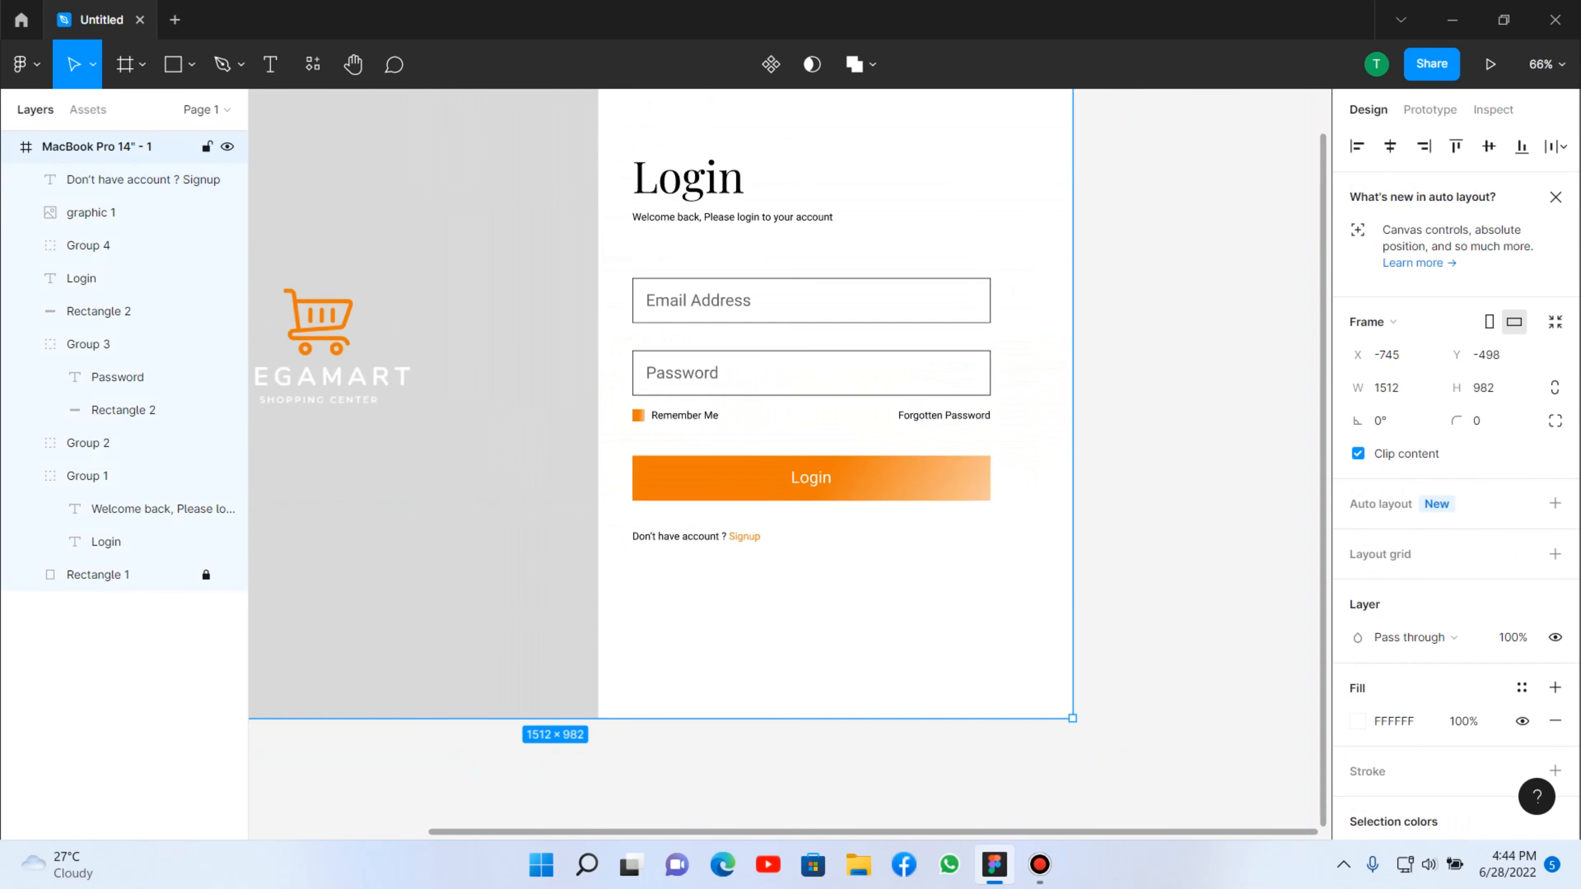
left_click(143, 180)
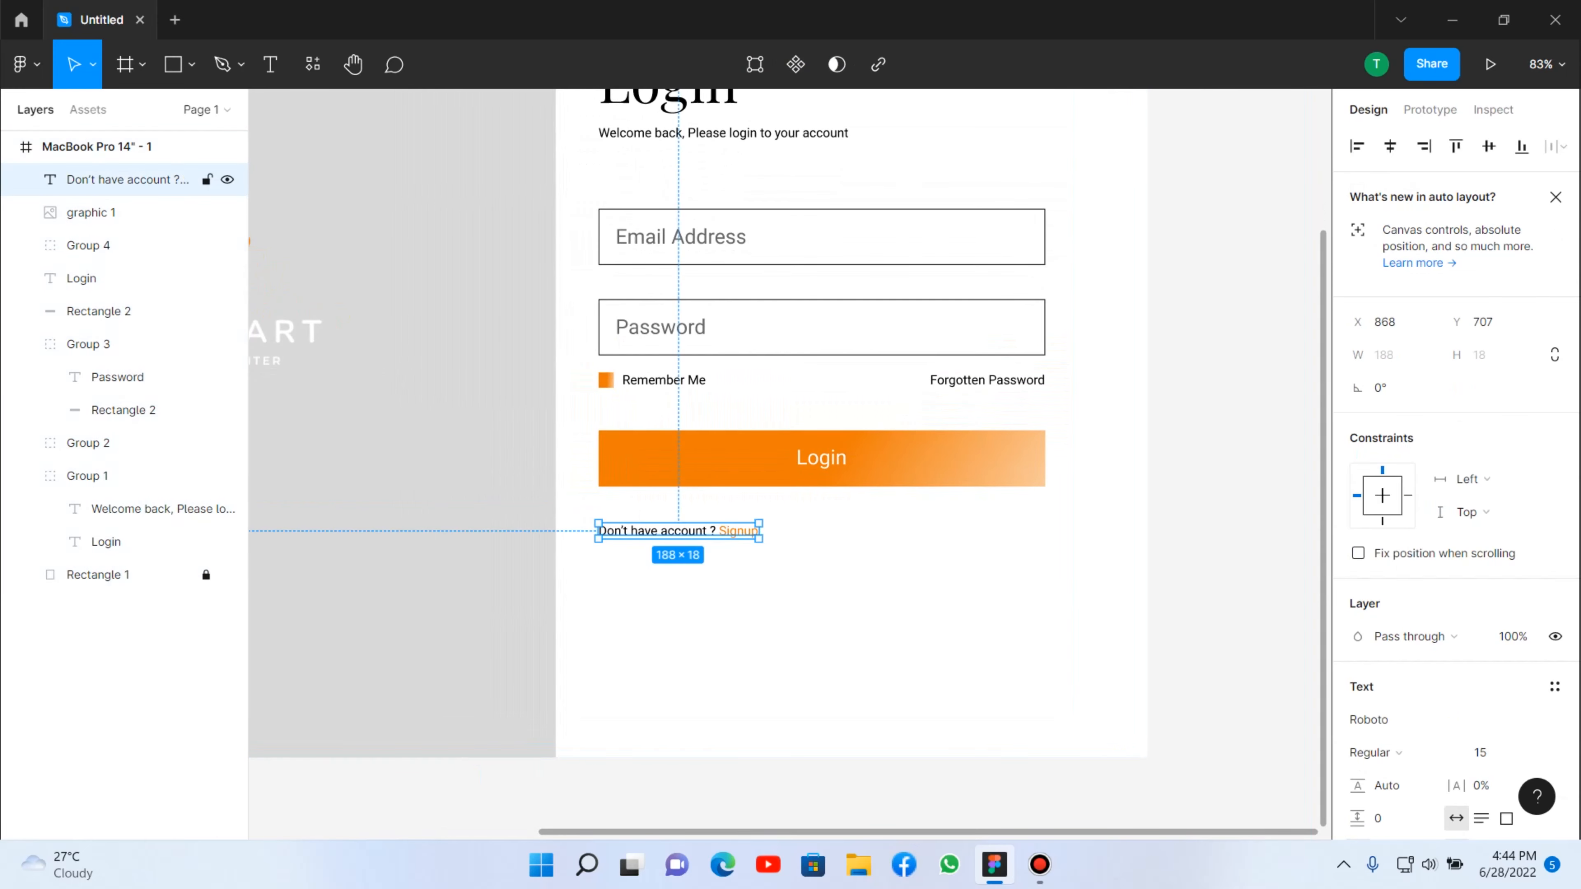
key("Down")
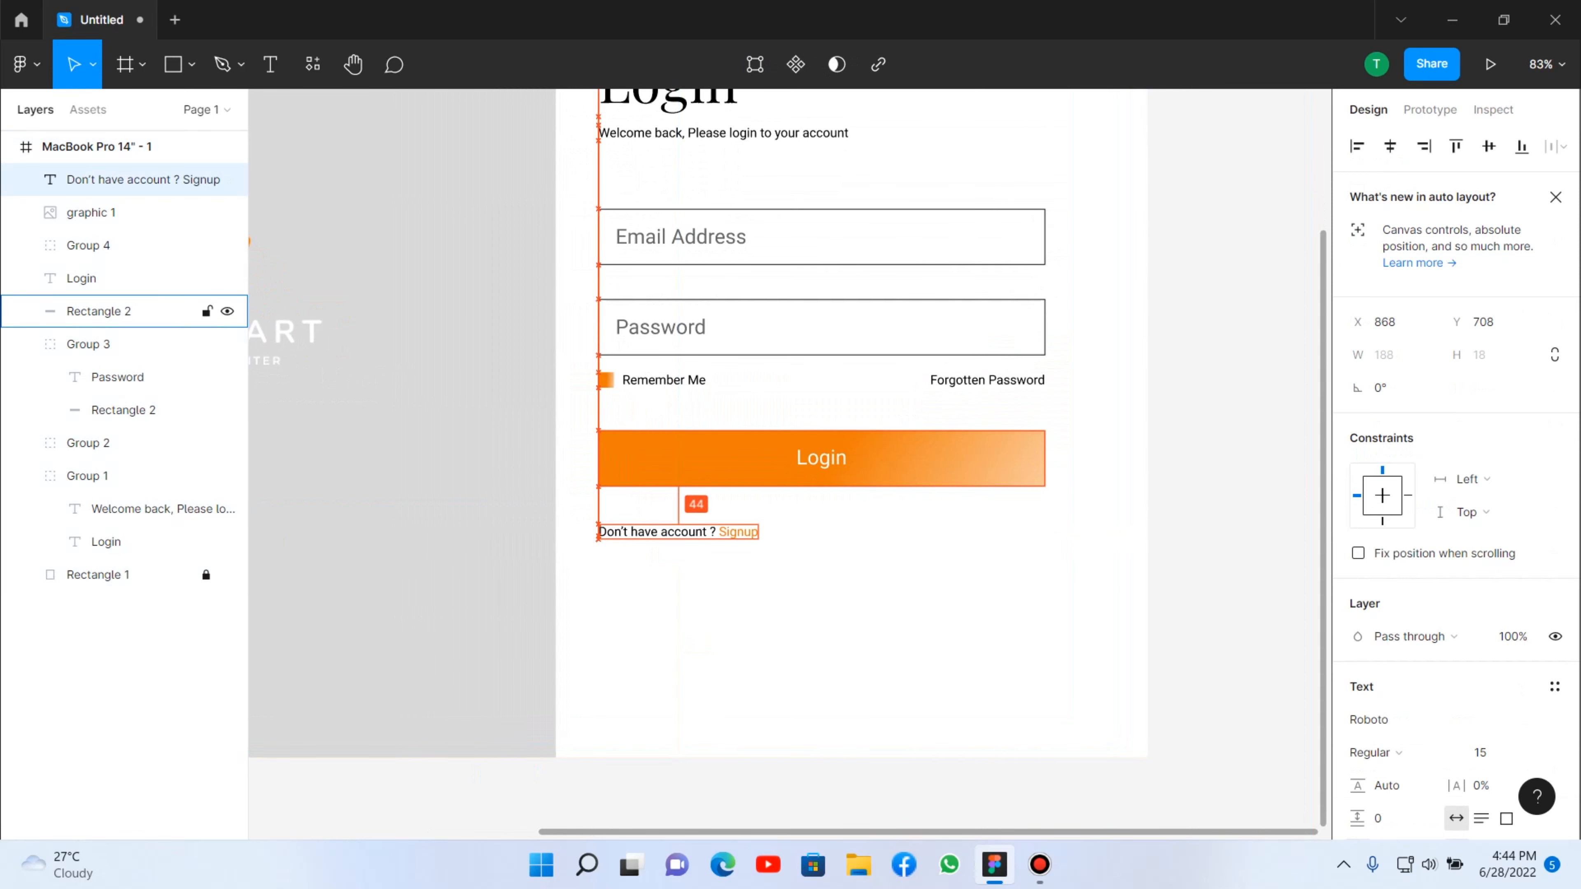
key("Down")
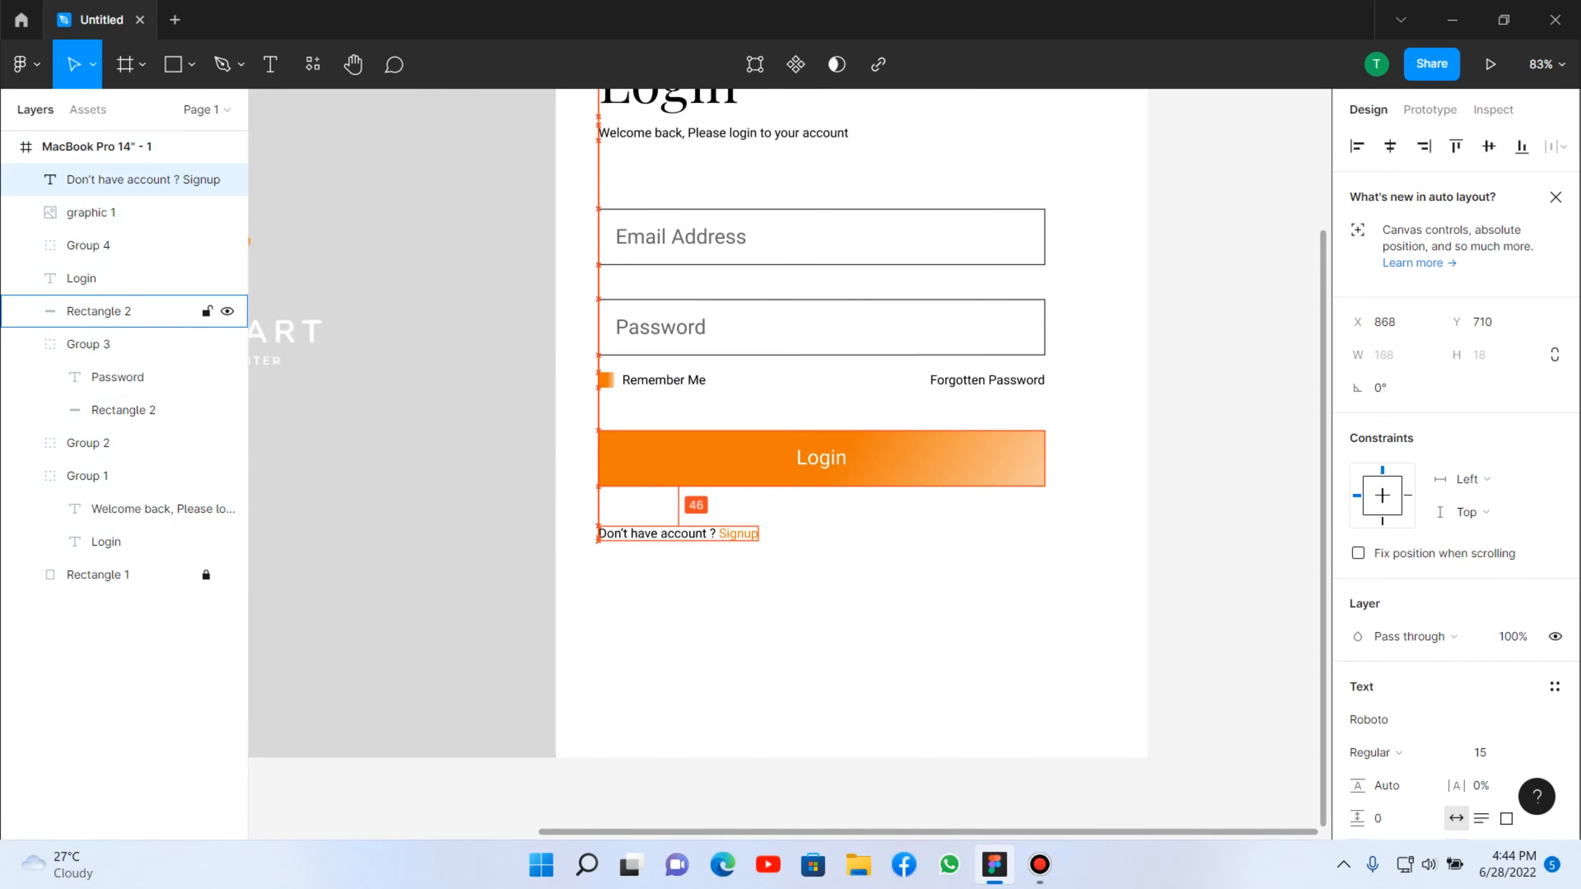
key("Up")
key("Up")
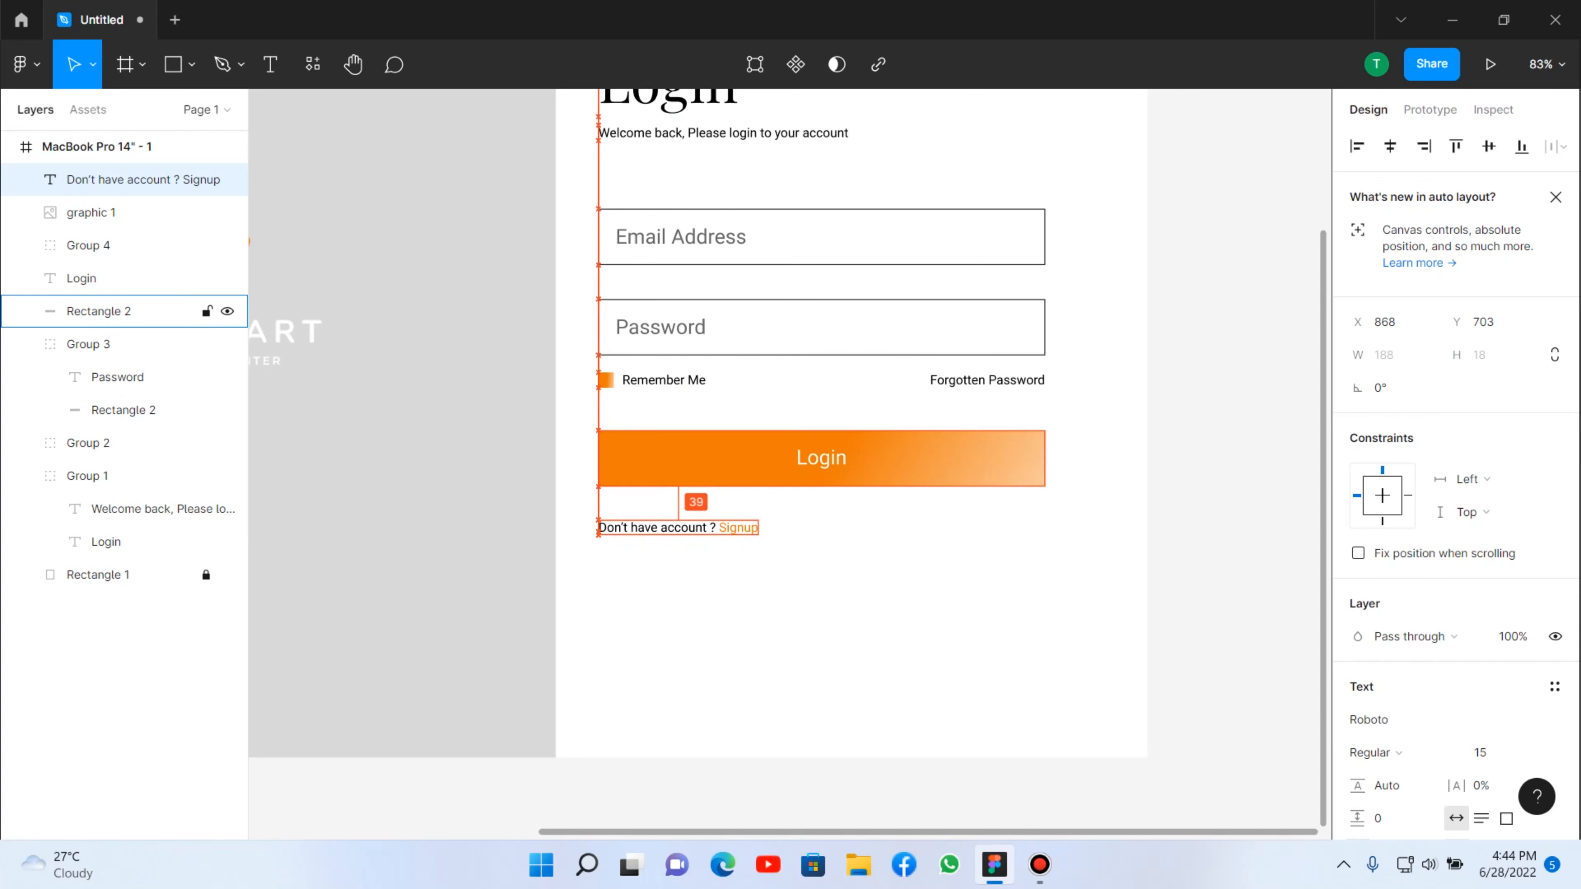
key("Escape")
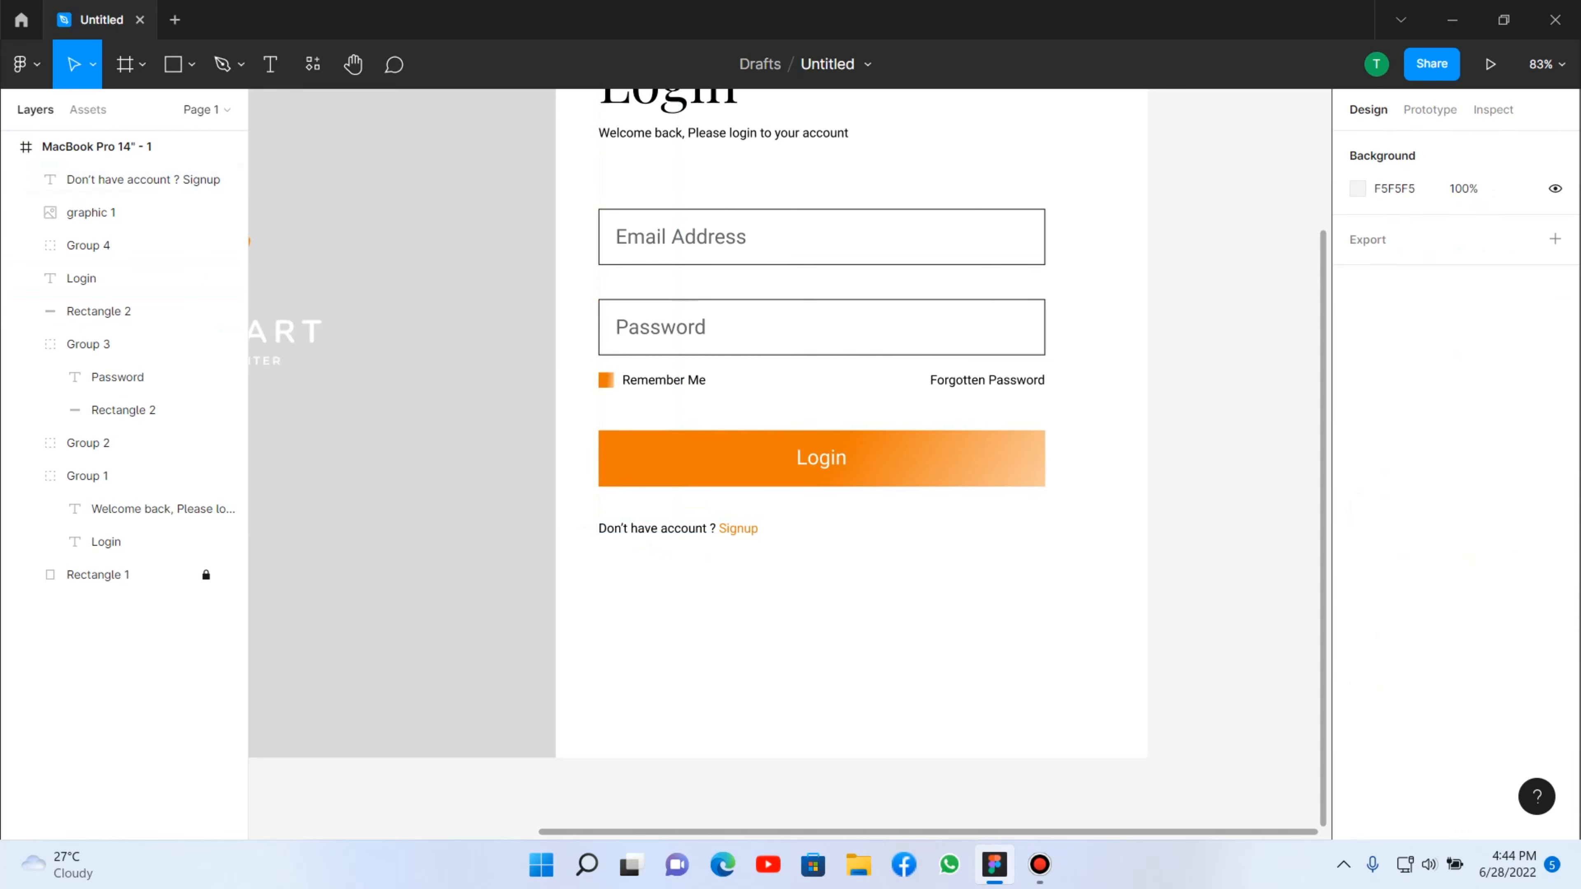
Review the alignment of the account prompt and the form groups, both close up and across the whole page.
key("shift+1")
scroll(996, 573, "up", 5)
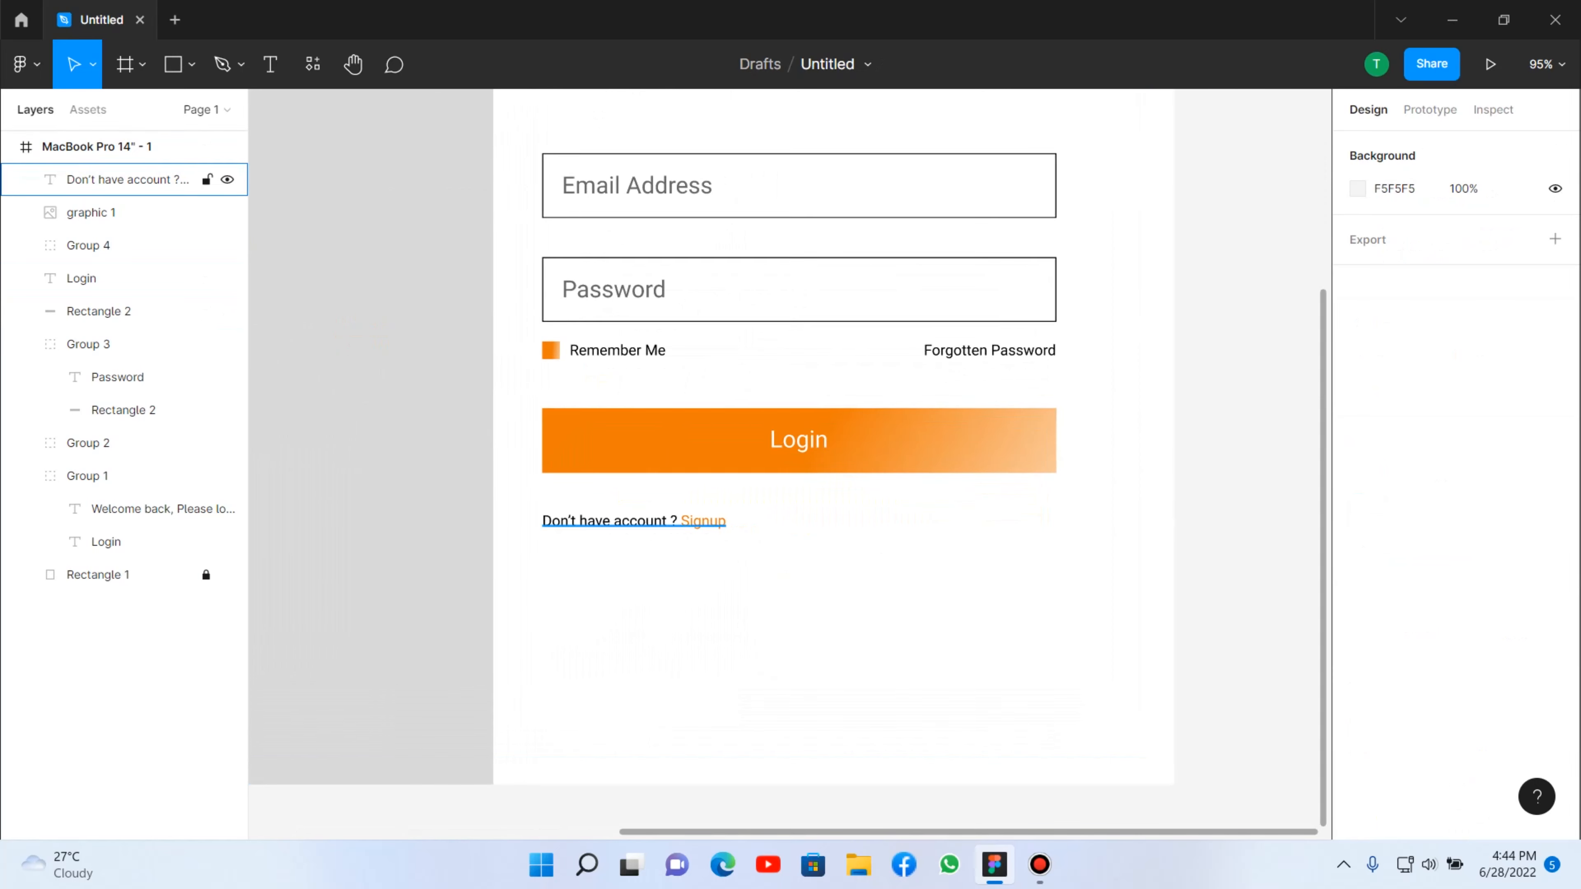
left_click(118, 179)
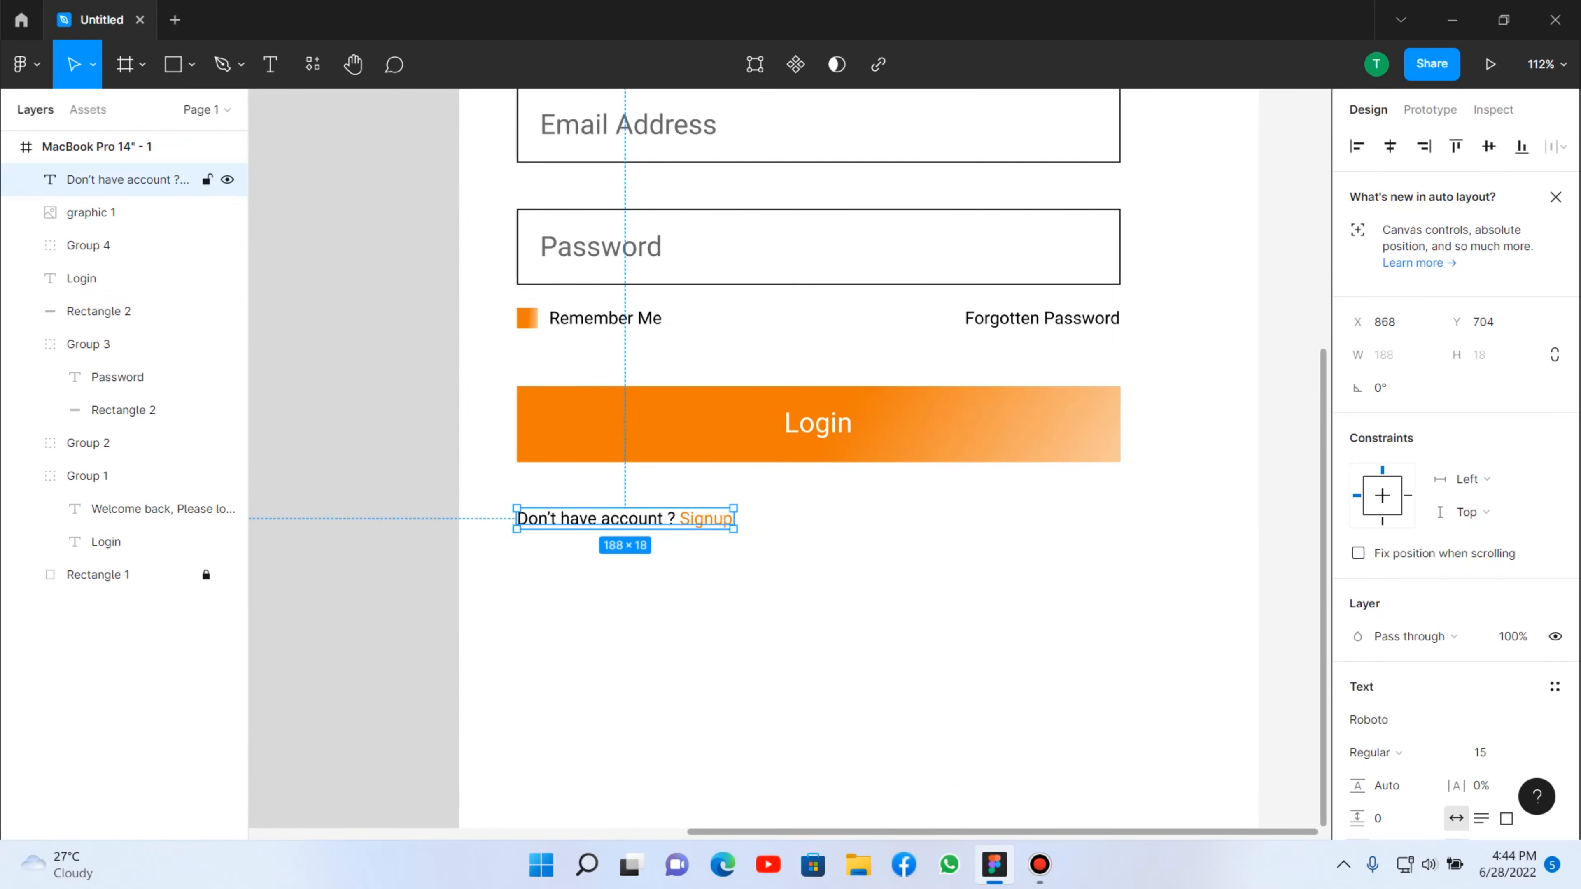
key("Escape")
scroll(810, 565, "down", 4)
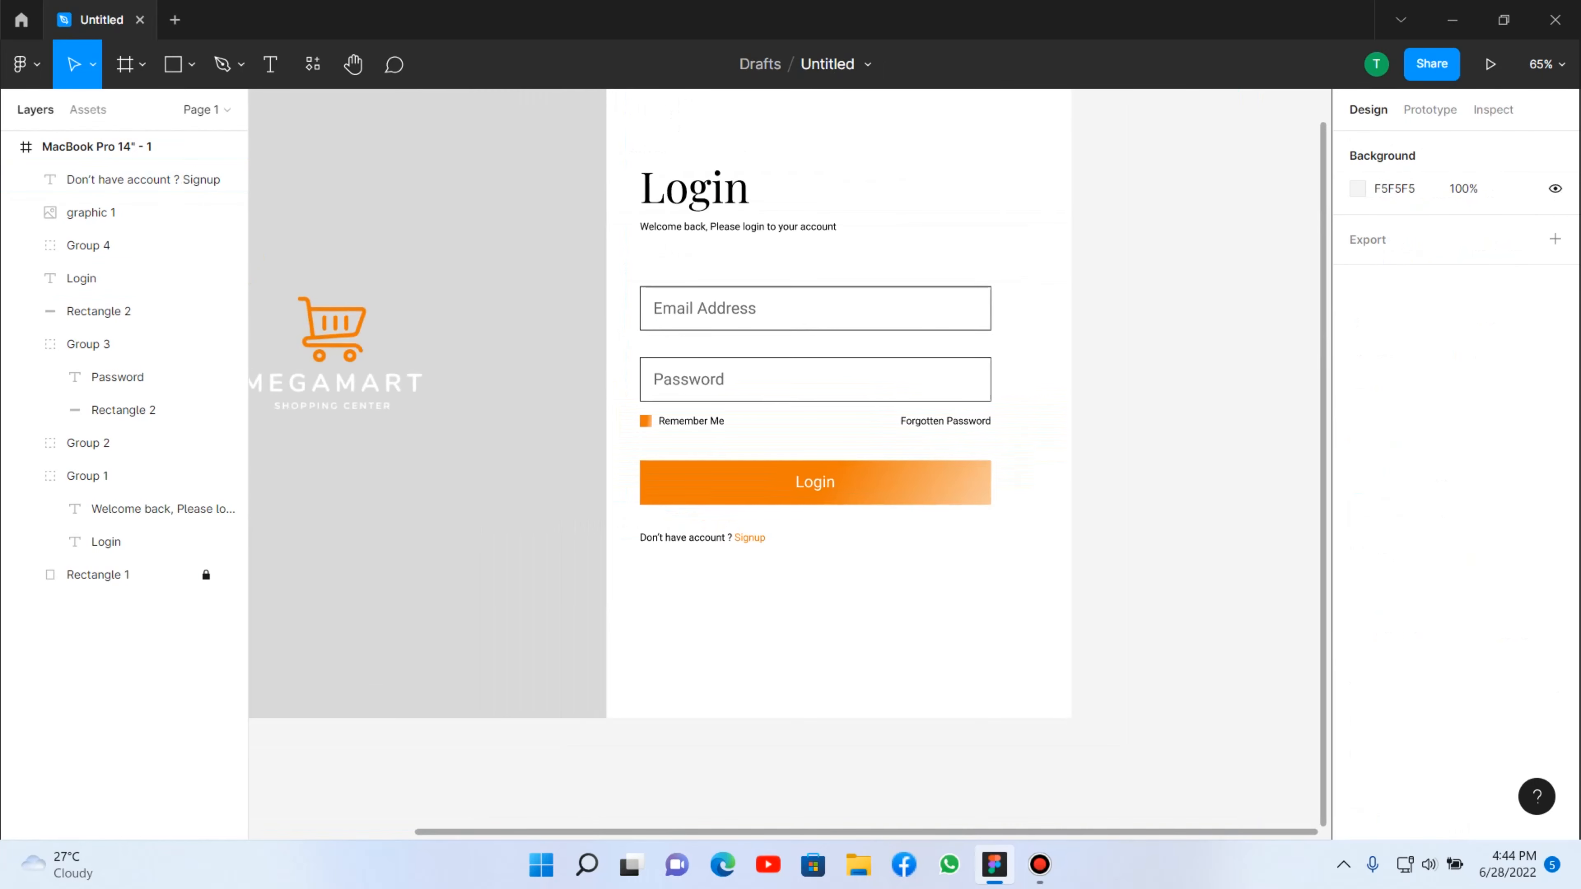
scroll(810, 461, "up", 2)
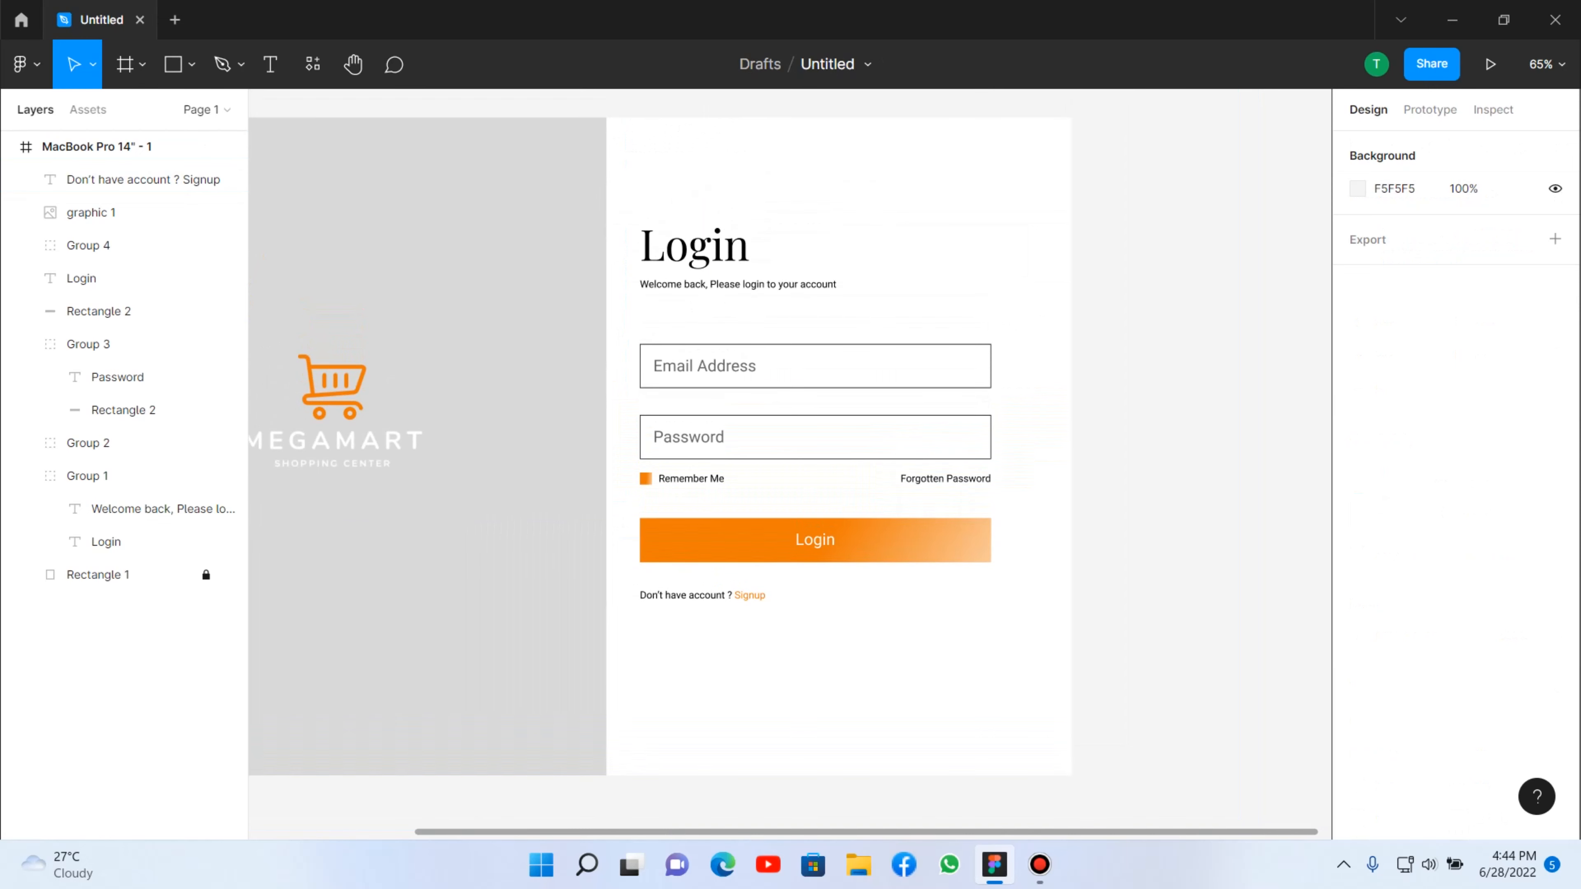
scroll(723, 624, "up", 3)
left_click(87, 475)
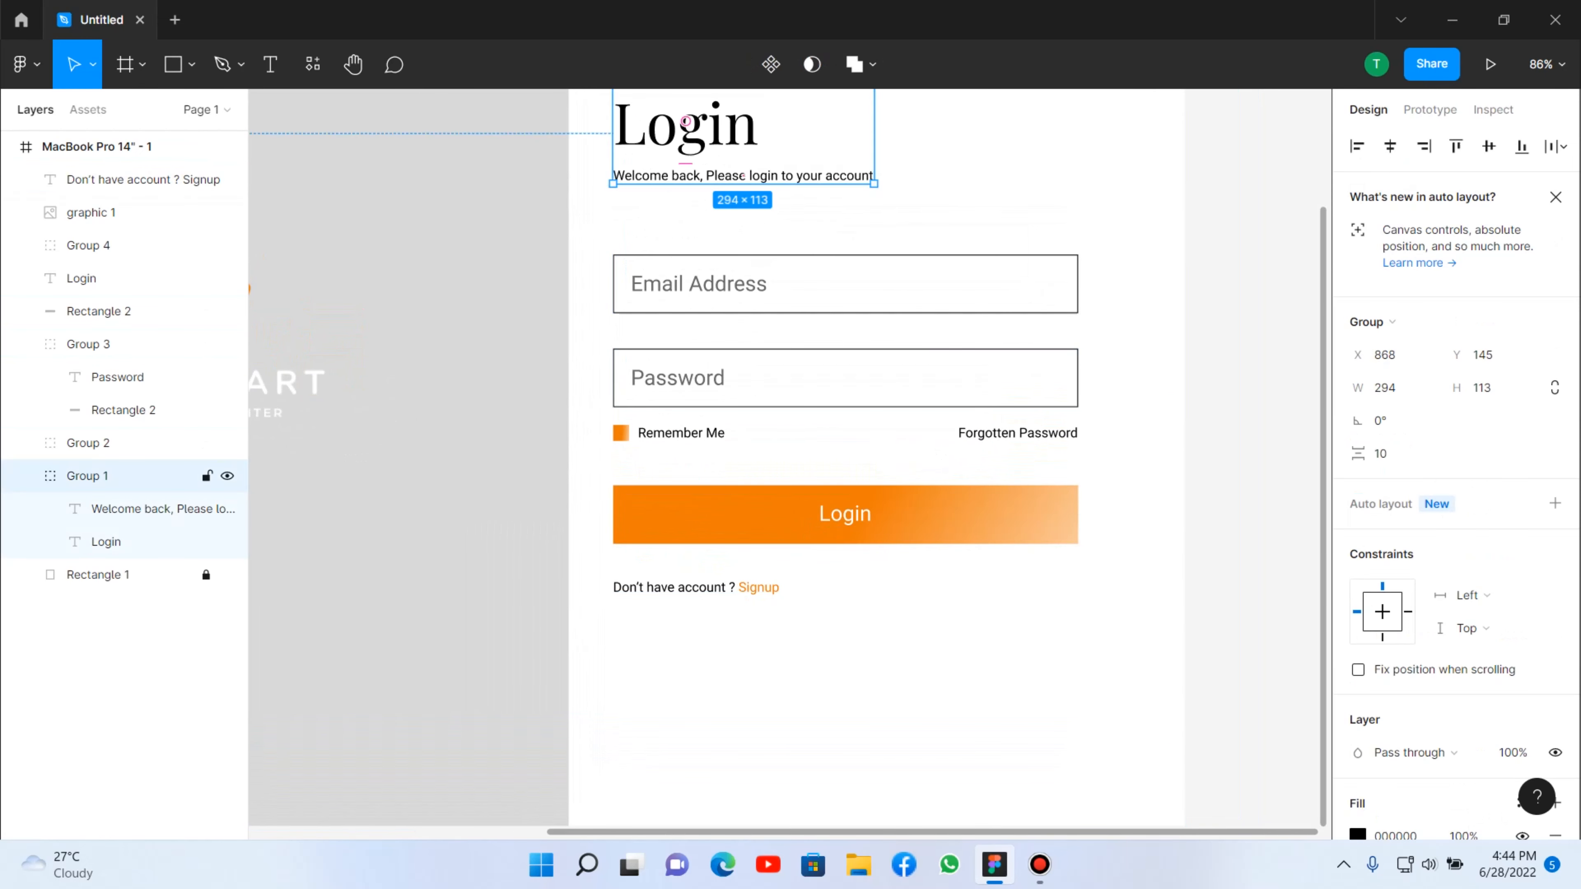
left_click(87, 443)
key("Escape")
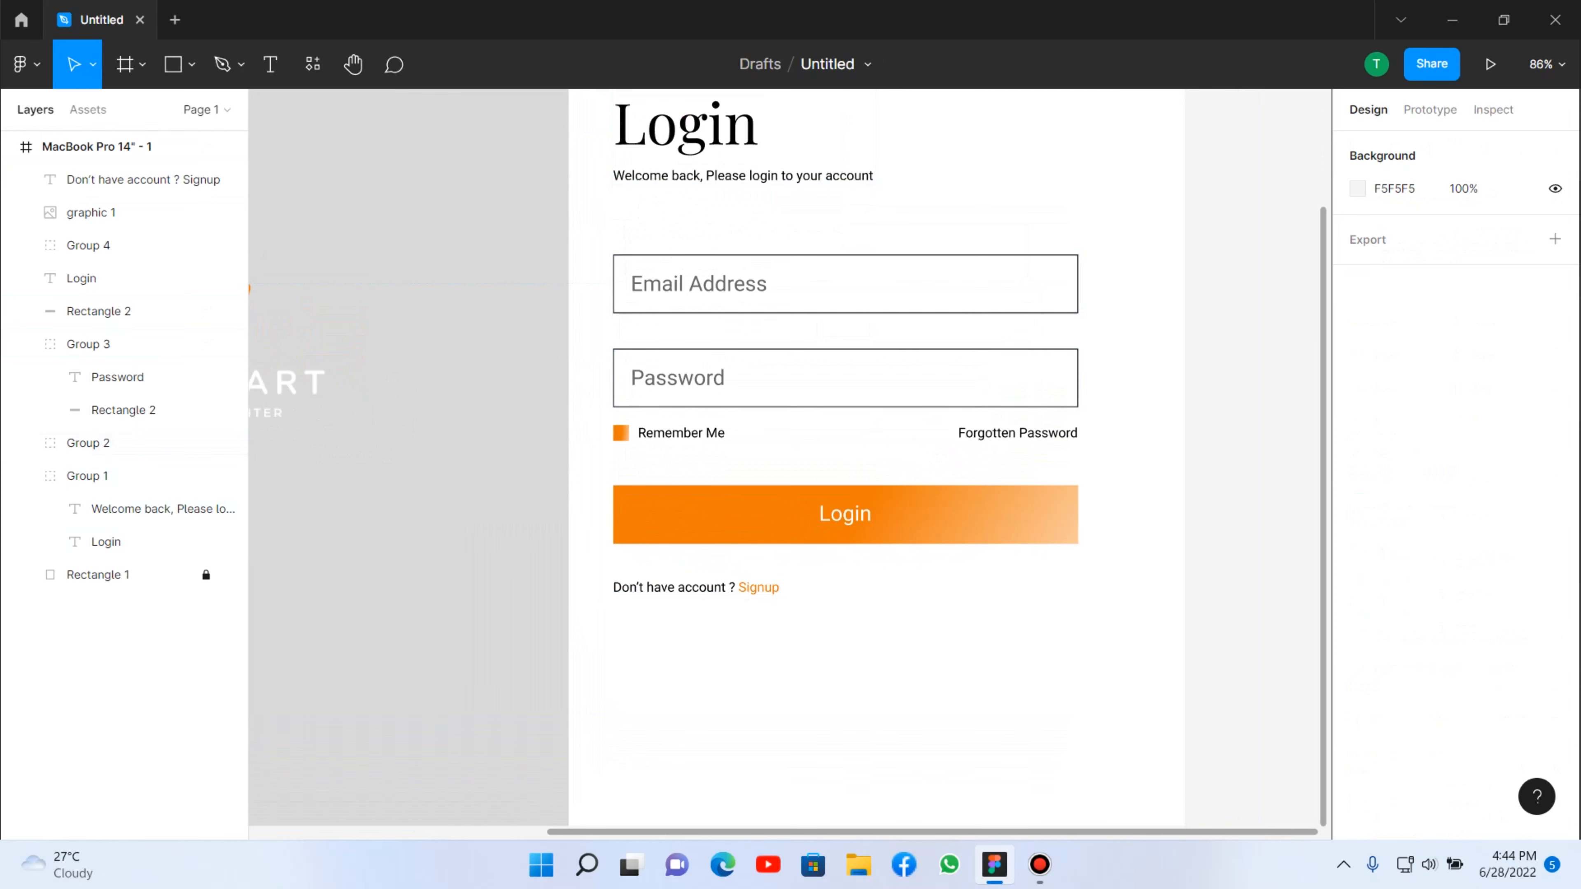
left_click(87, 245)
key("Escape")
scroll(716, 650, "down", 2)
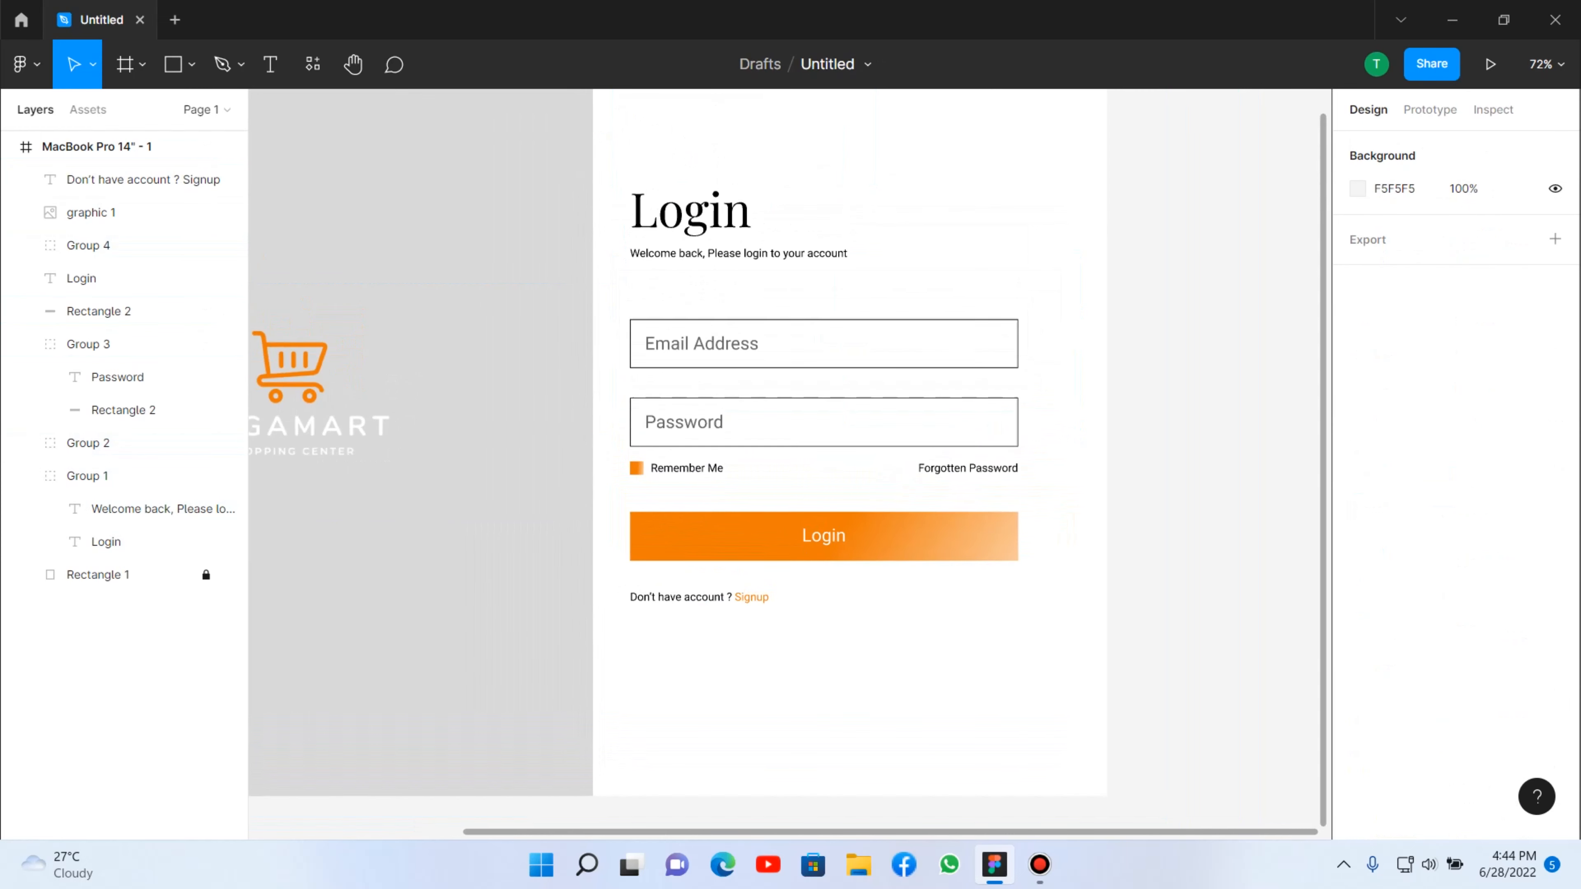
scroll(717, 647, "down", 4)
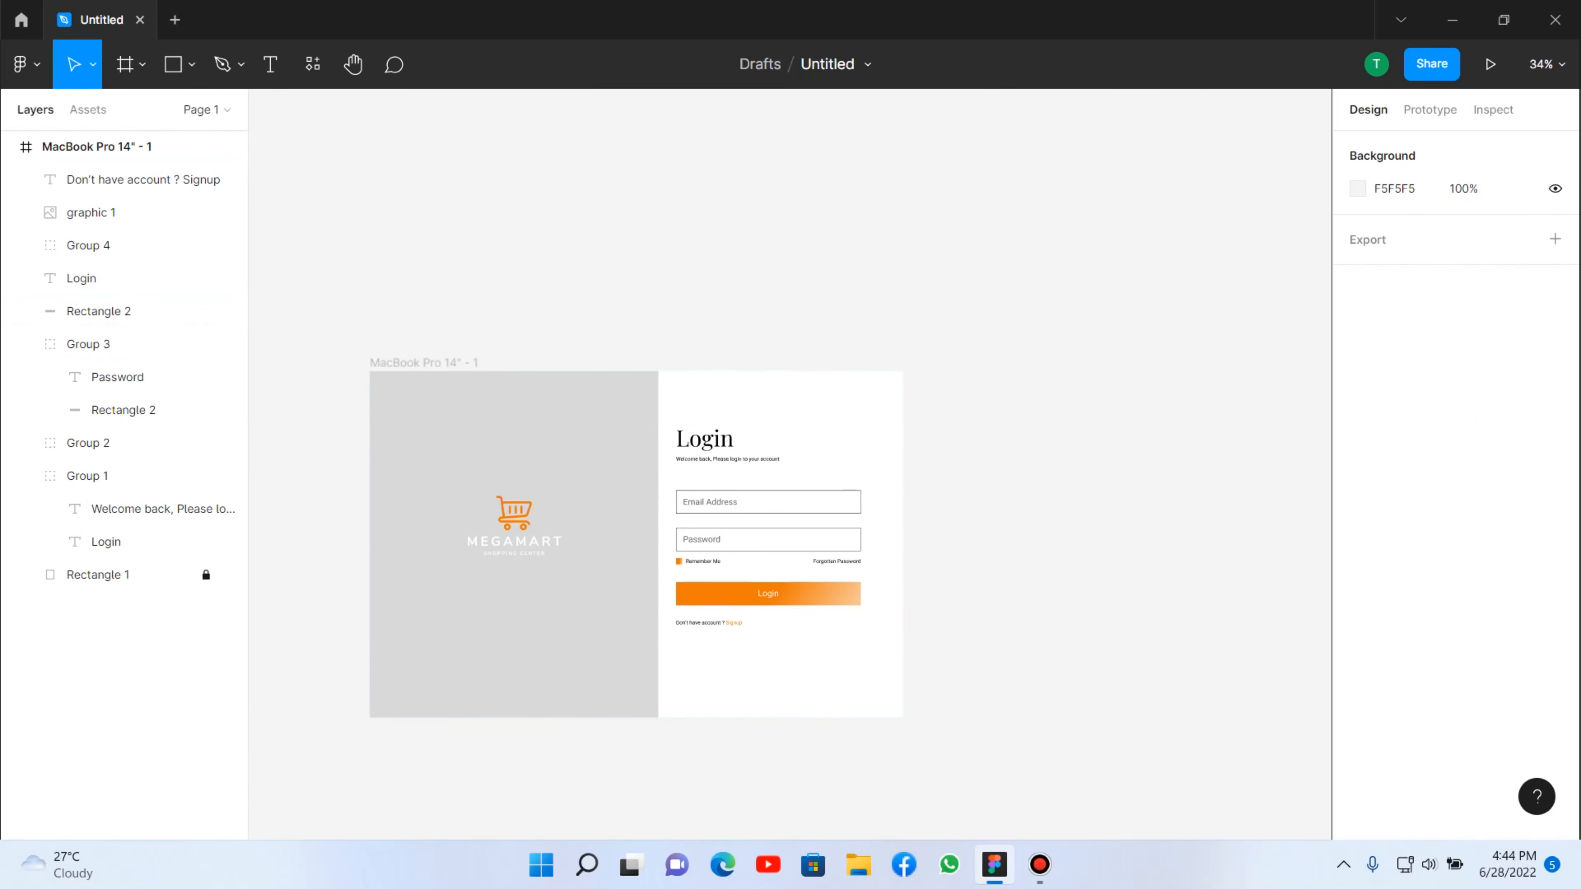
left_click_drag(703, 641, 702, 409)
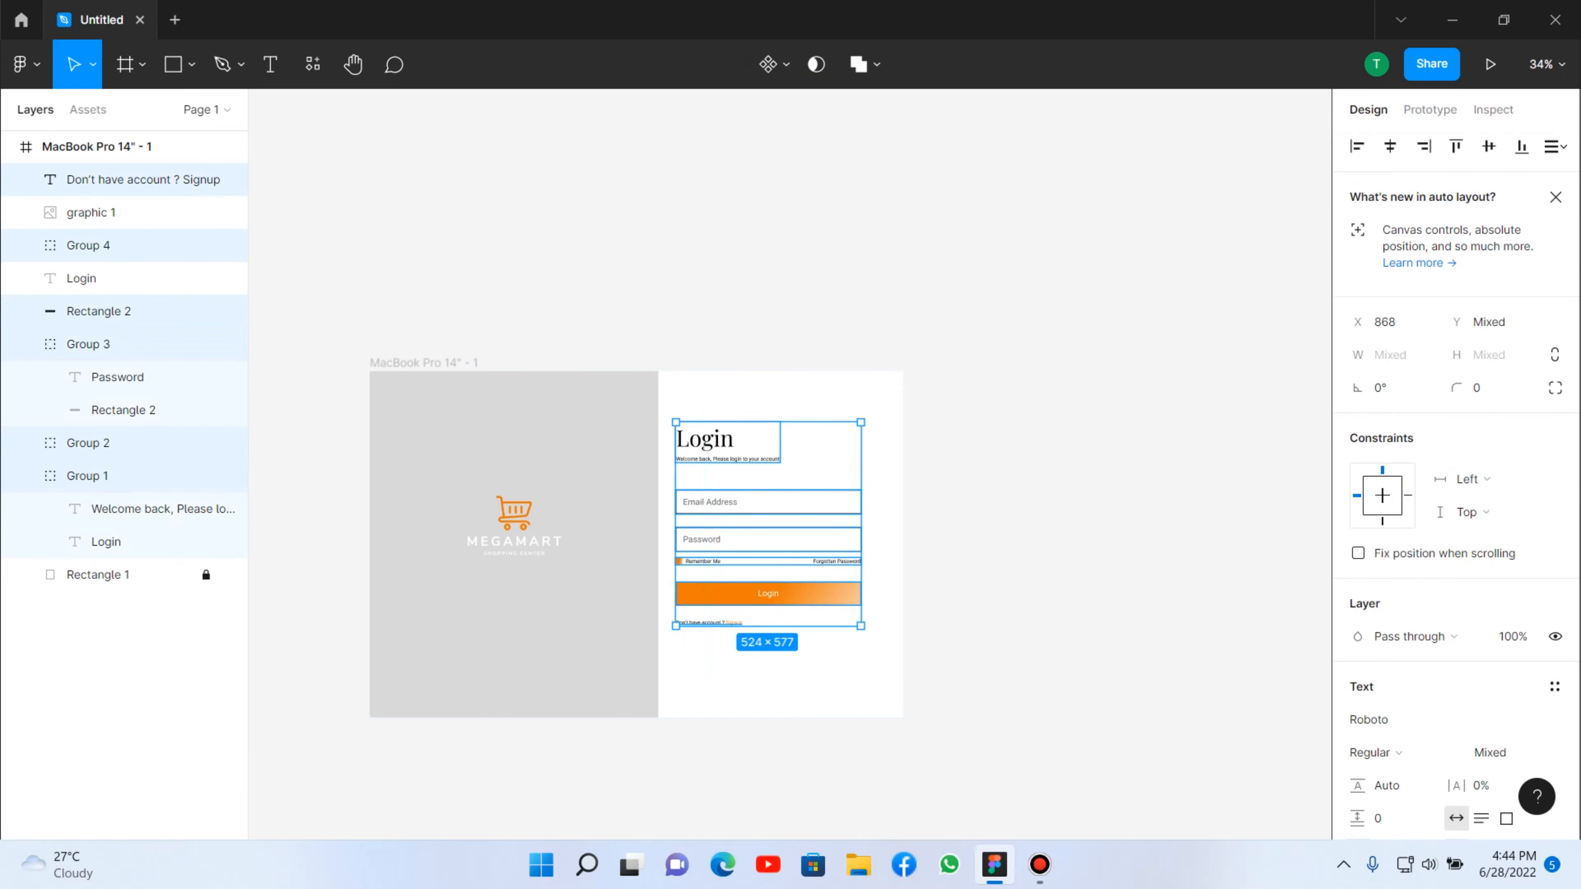
left_click(709, 634)
scroll(710, 633, "up", 5)
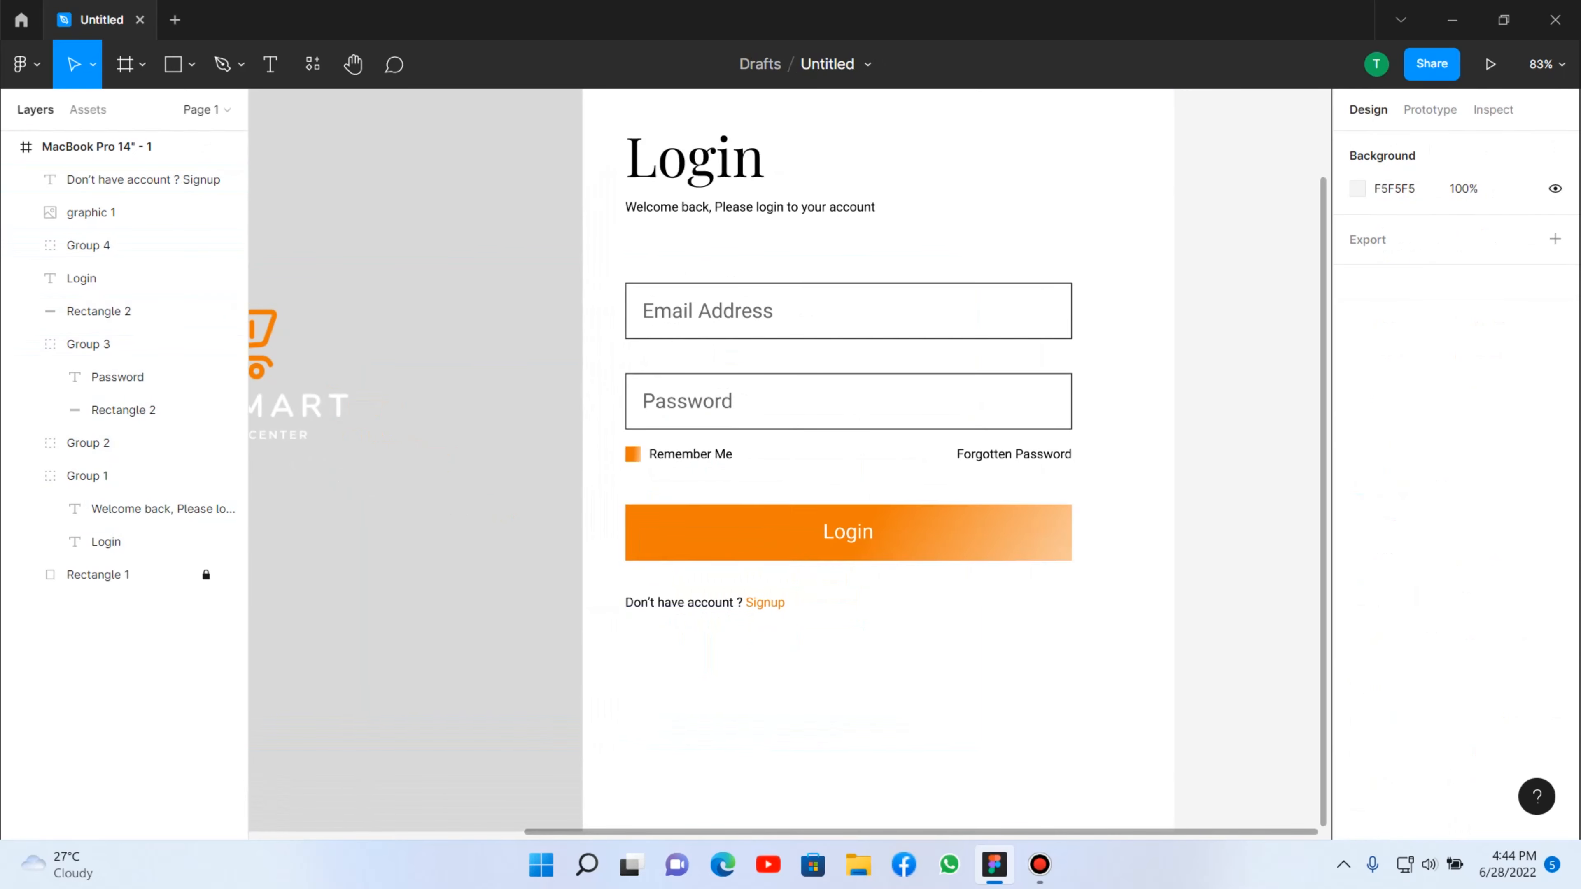
left_click(88, 244)
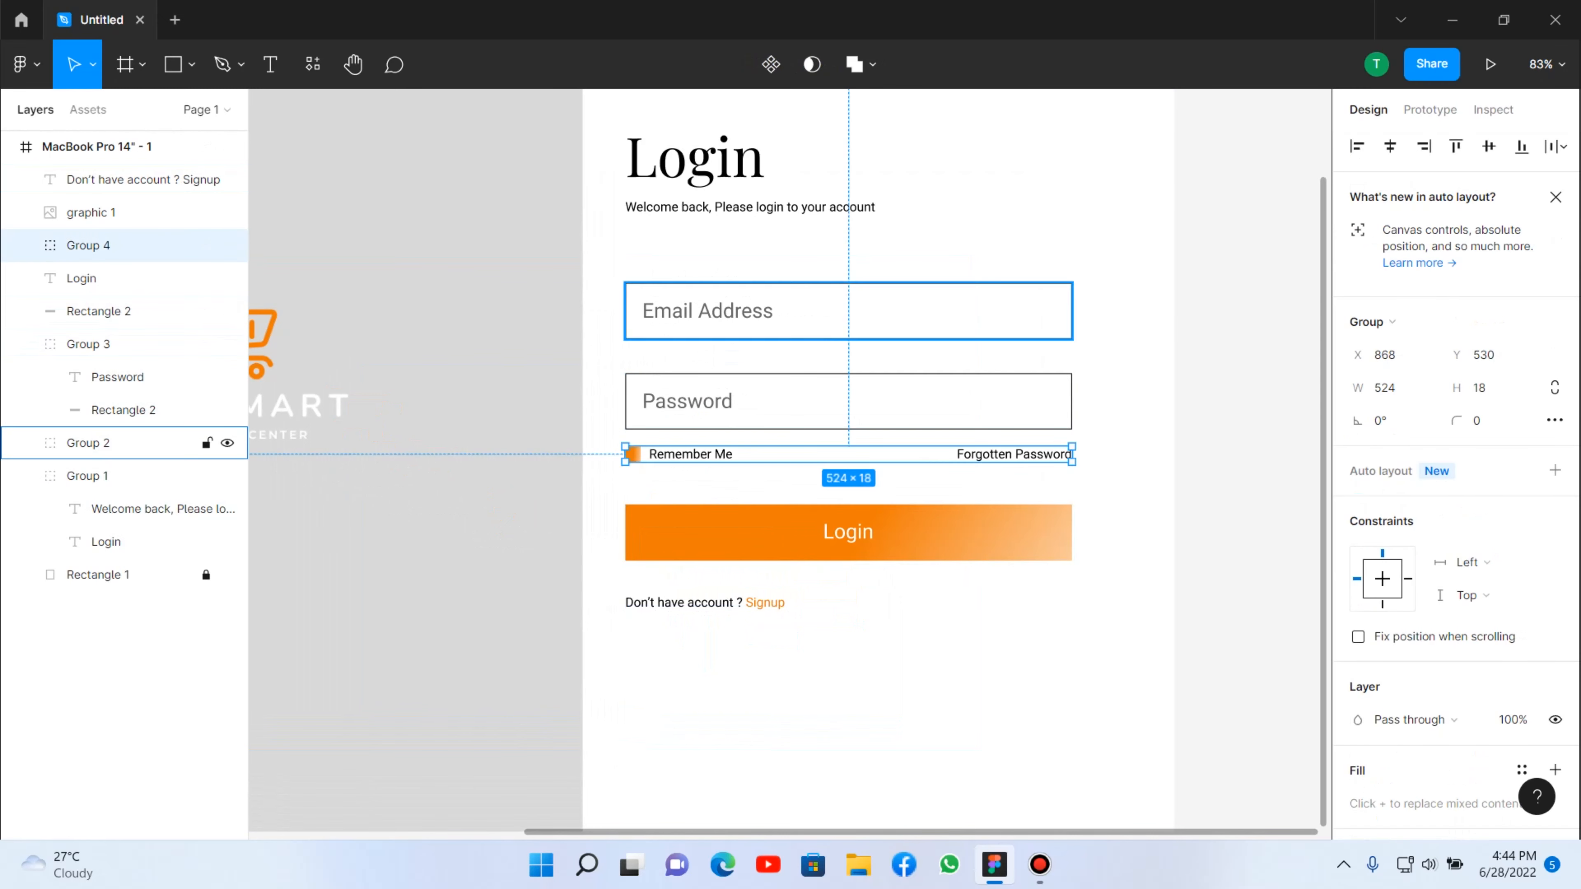
key("Escape")
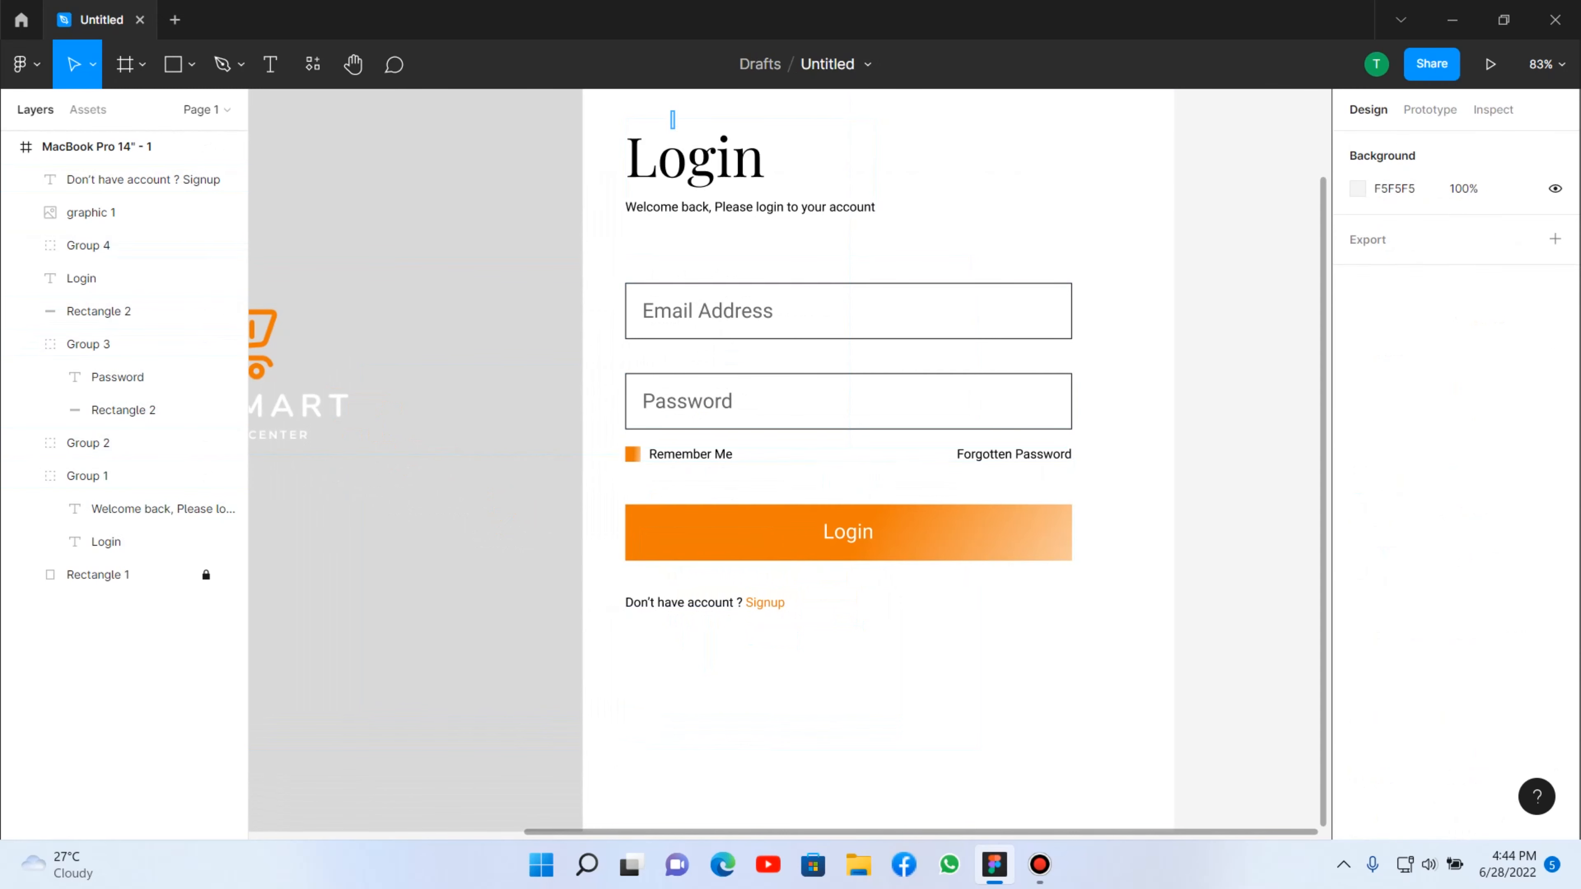
Group the heading, both input fields, the Remember Me row, the Login button's rectangle and the account prompt together.
left_click_drag(673, 119, 724, 668)
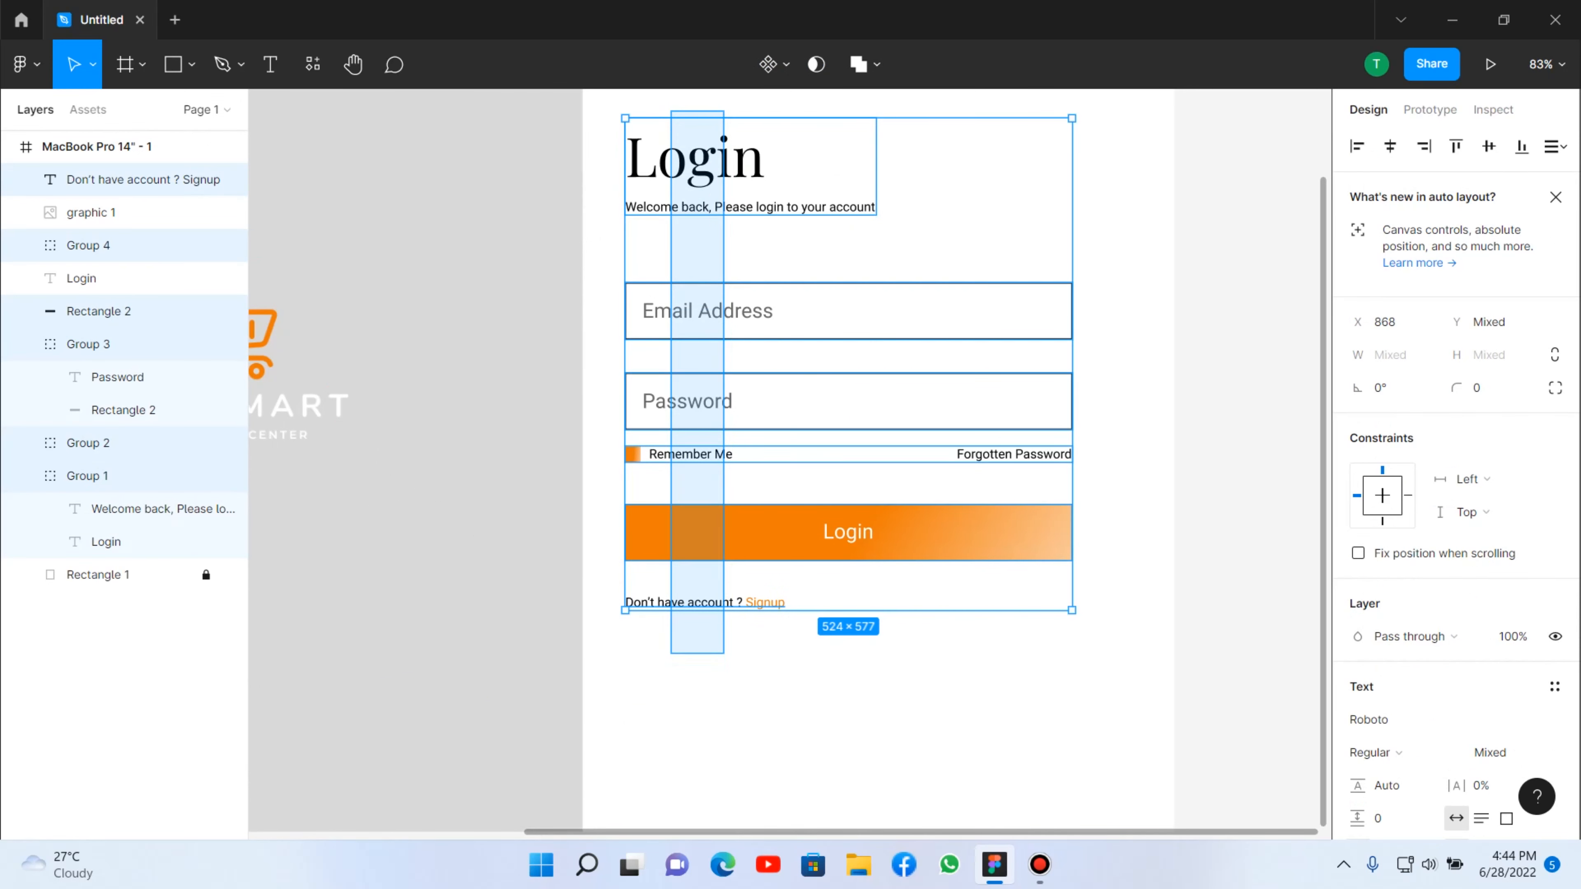
left_click_drag(724, 650, 751, 734)
key("ctrl+g")
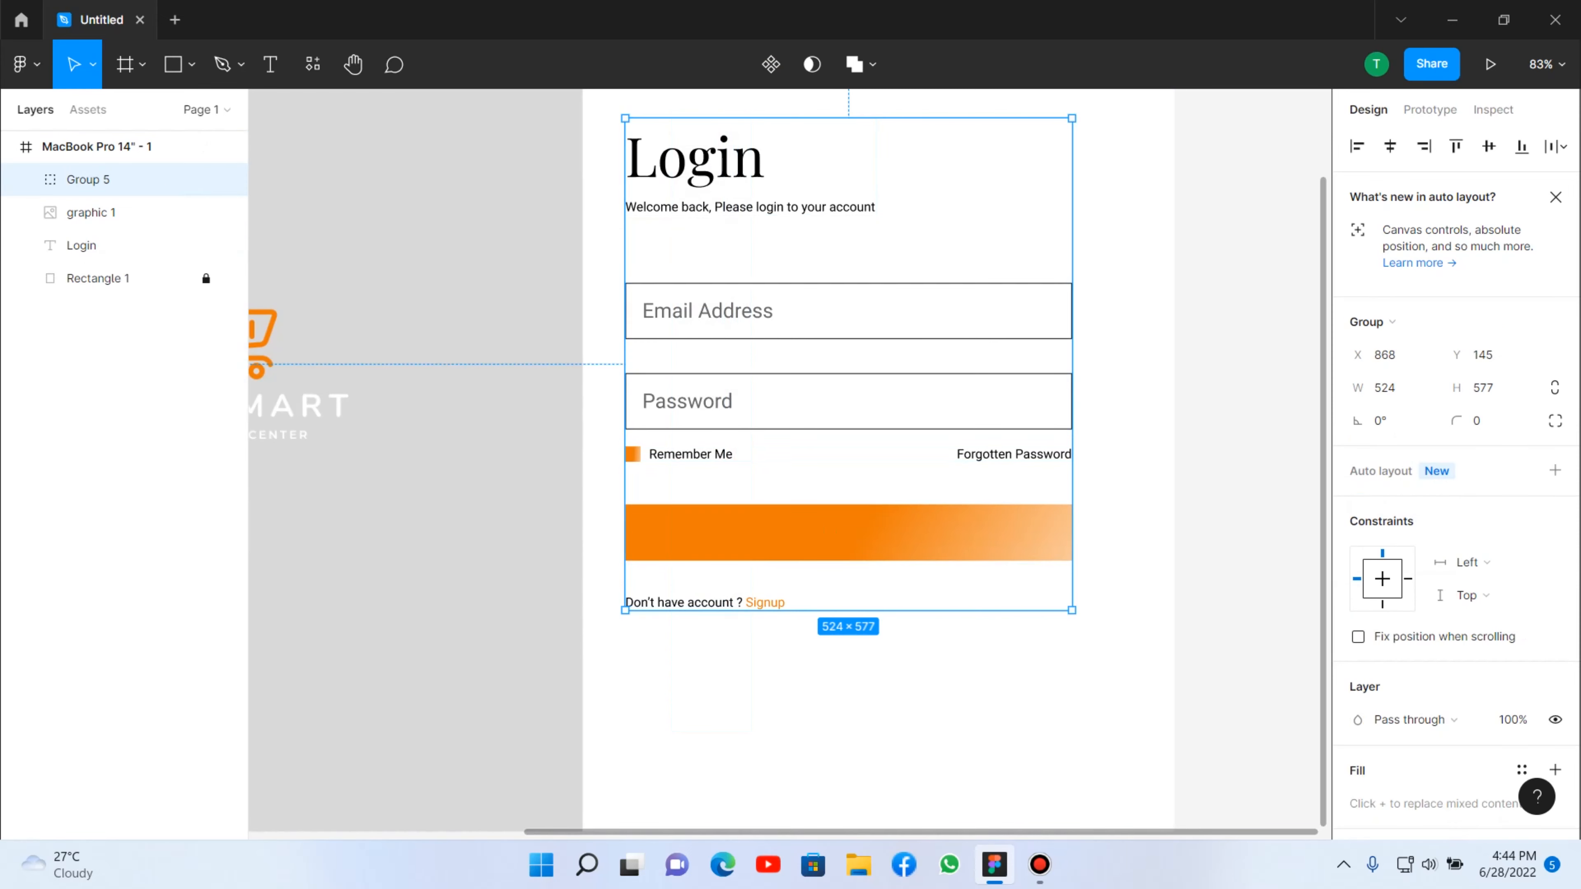
Try to center the form group horizontally in the MacBook Pro 14" frame.
key("shift+1")
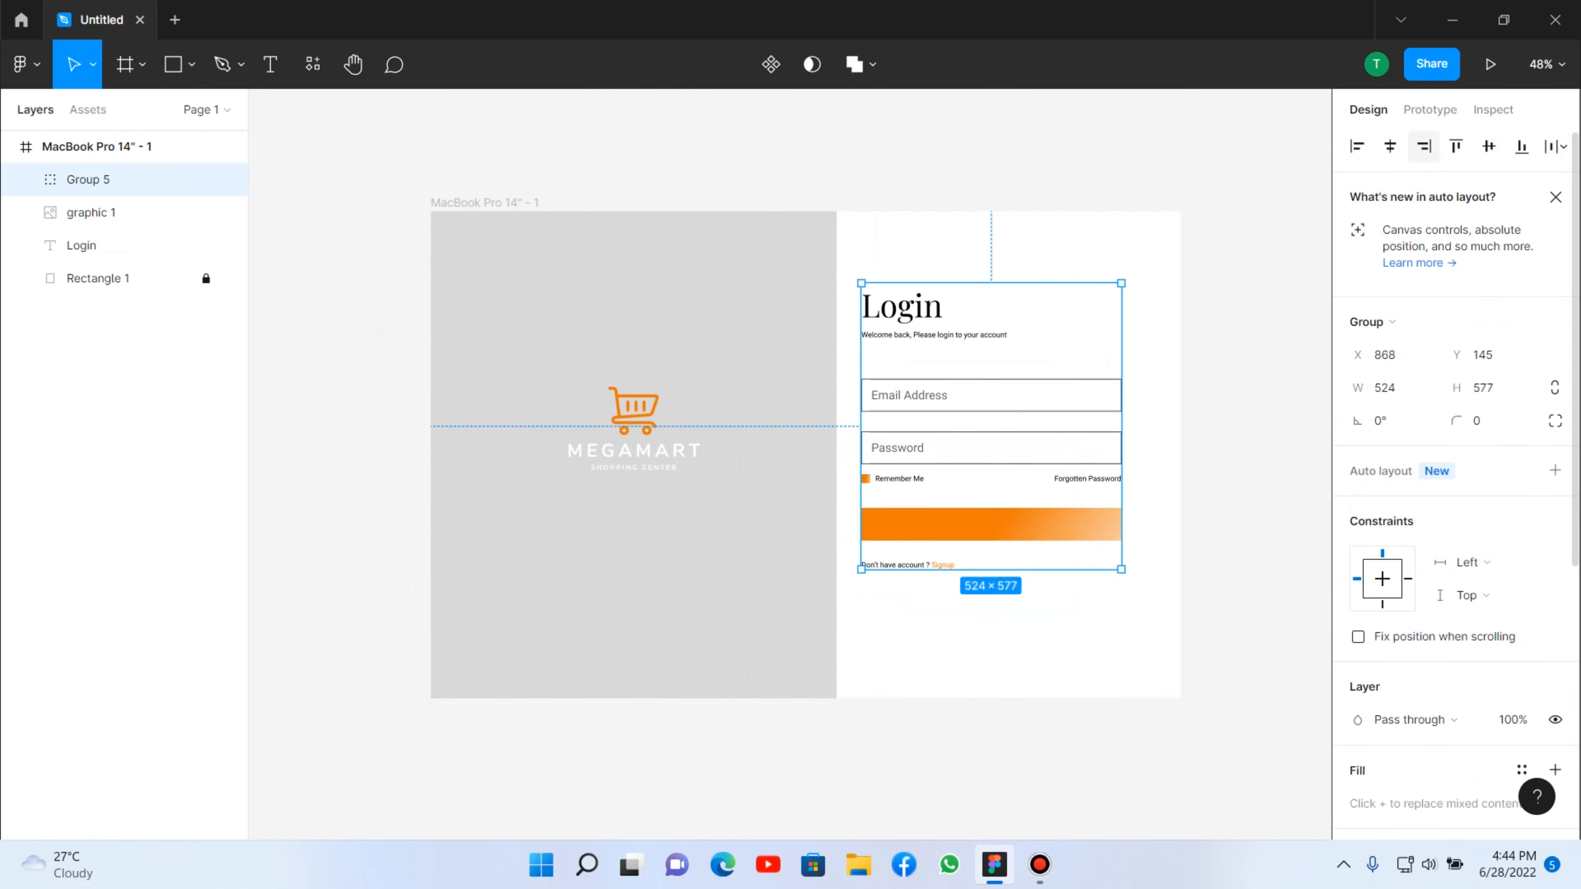
left_click(1391, 146)
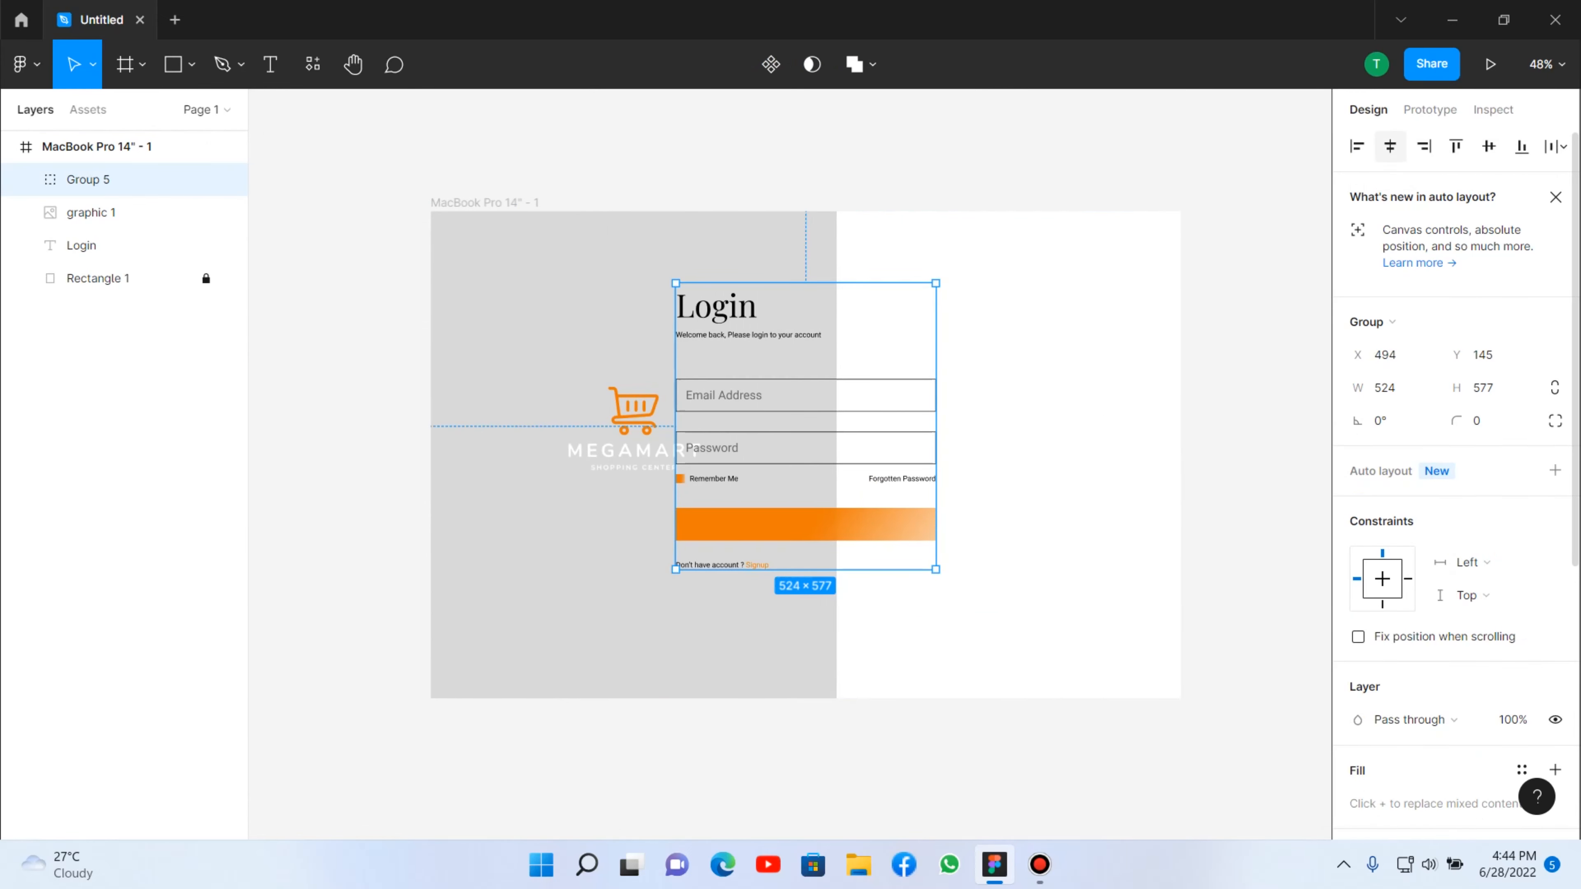
key("ctrl+z")
Try centering the form group vertically in the MacBook Pro 14" frame.
left_click(1488, 146)
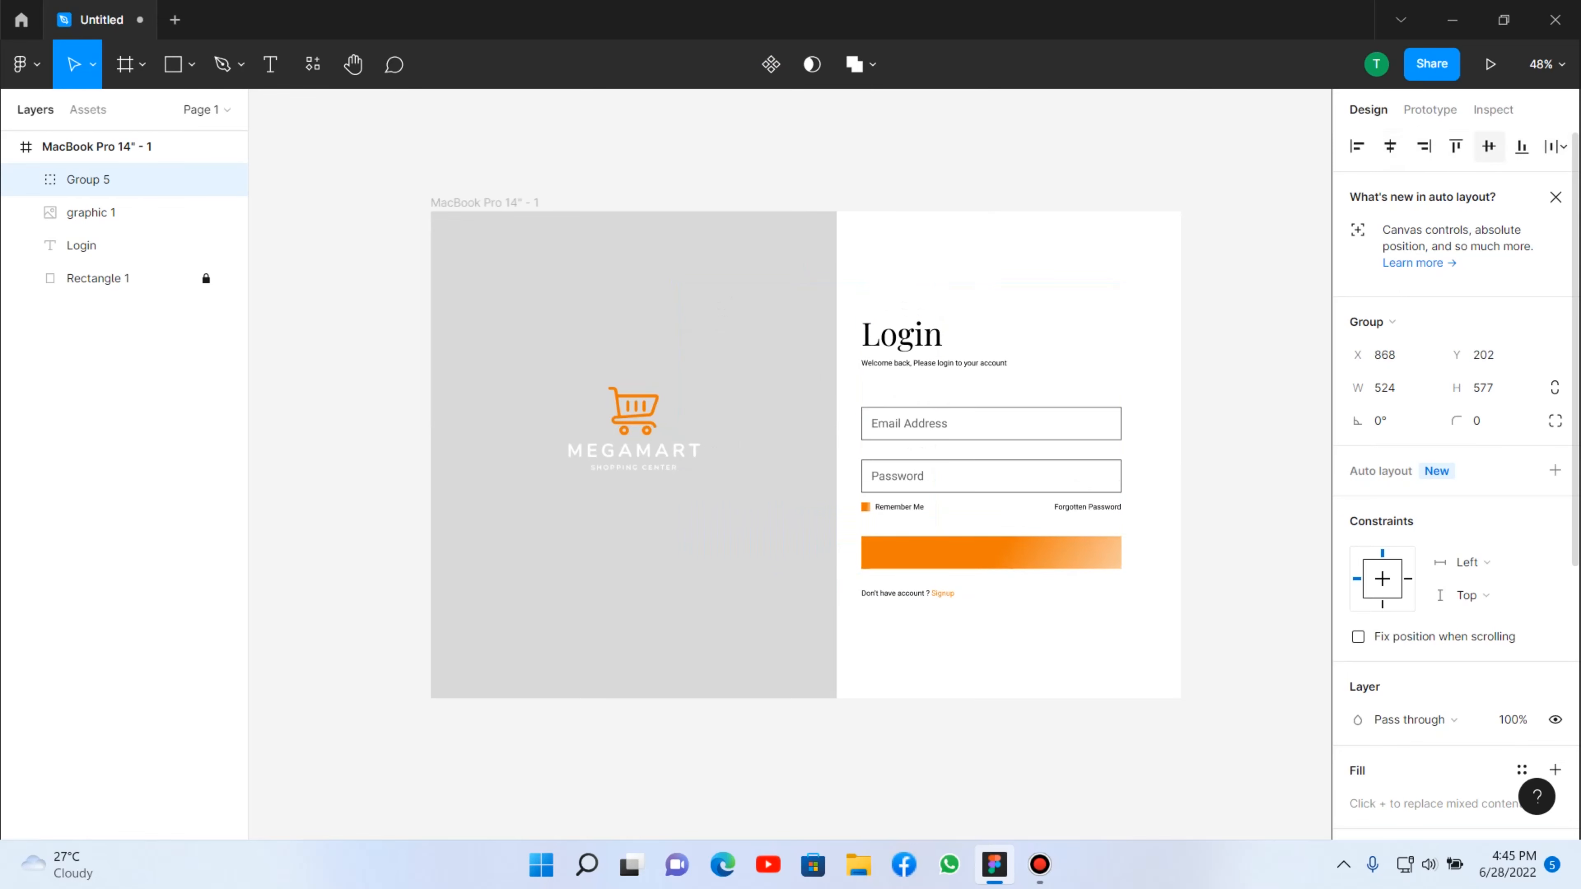
key("Escape")
scroll(1261, 371, "up", 2)
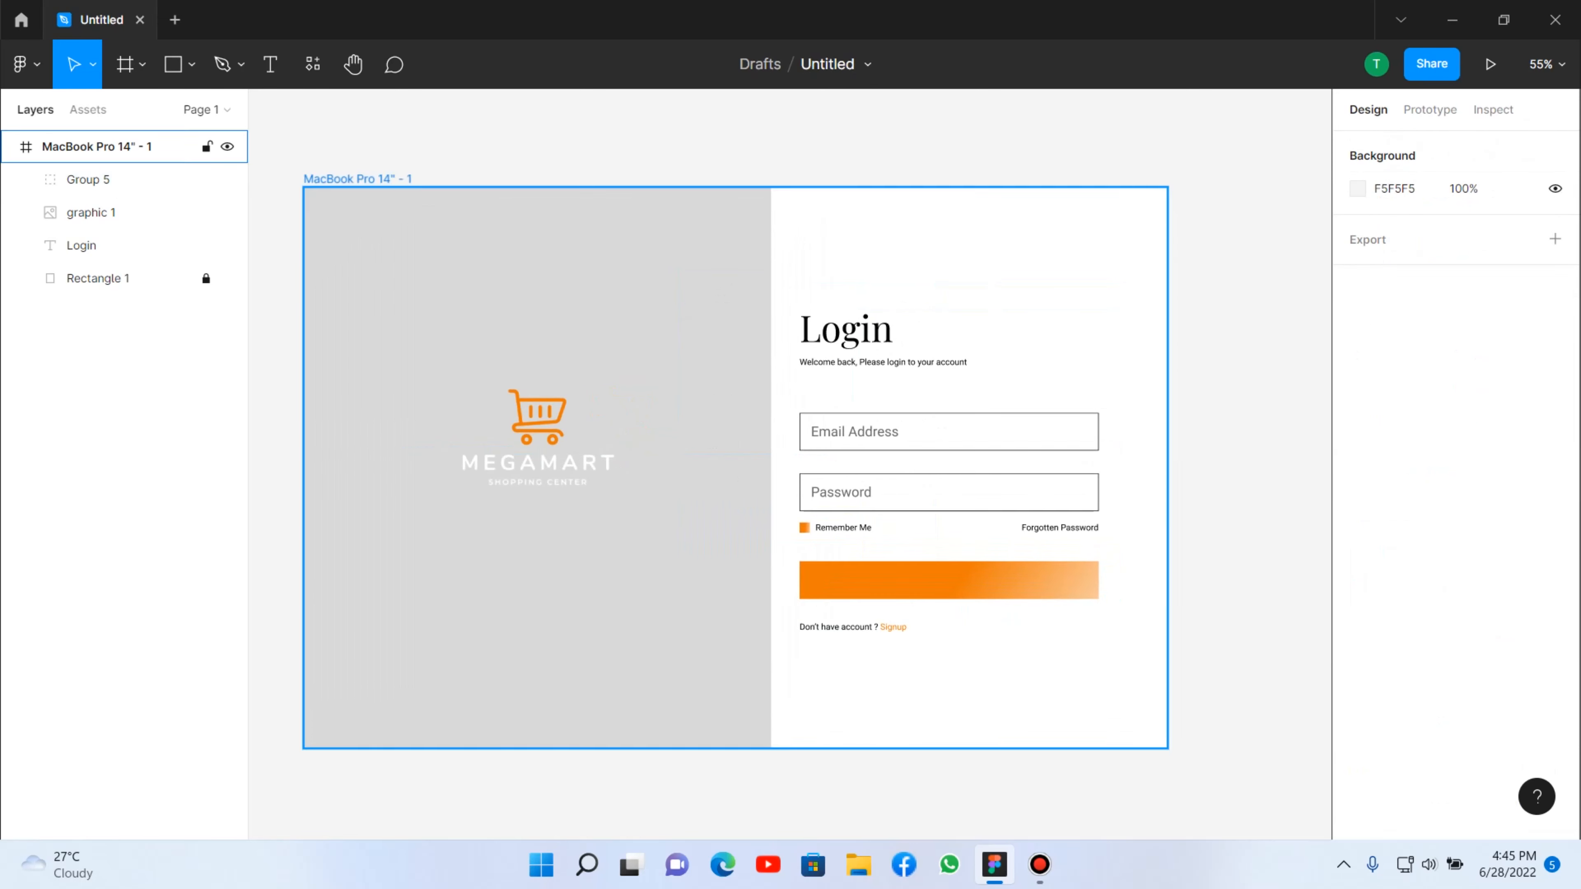
Examine the balance between the logo panel and the form group across the full page.
scroll(1041, 359, "up", 3)
scroll(913, 350, "down", 2)
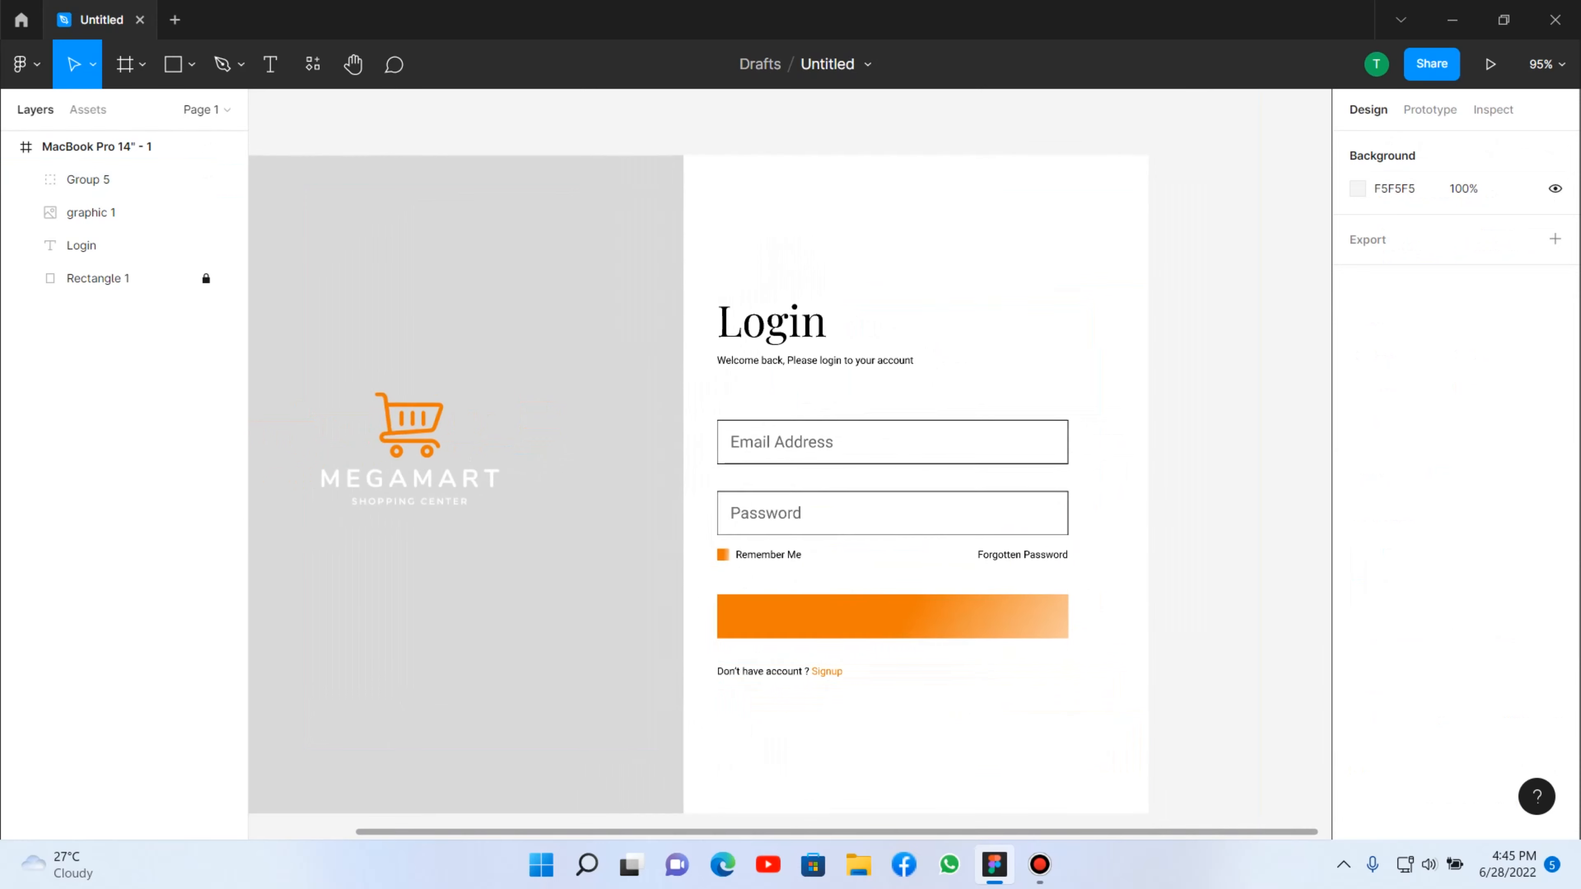
scroll(683, 211, "down", 3)
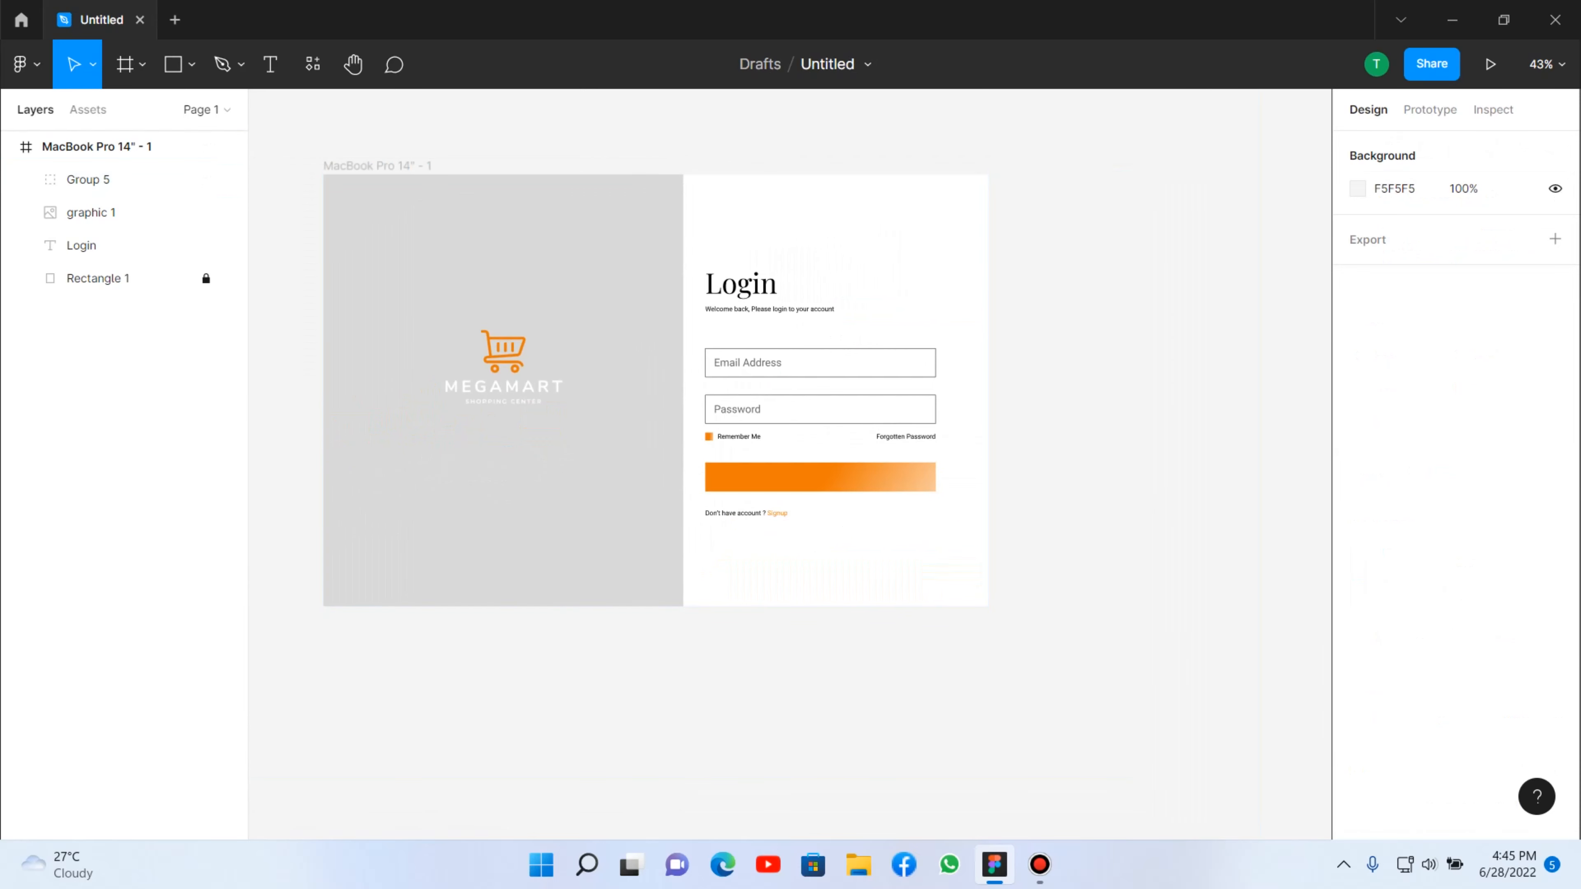
scroll(747, 393, "left", 3)
scroll(828, 411, "up", 1)
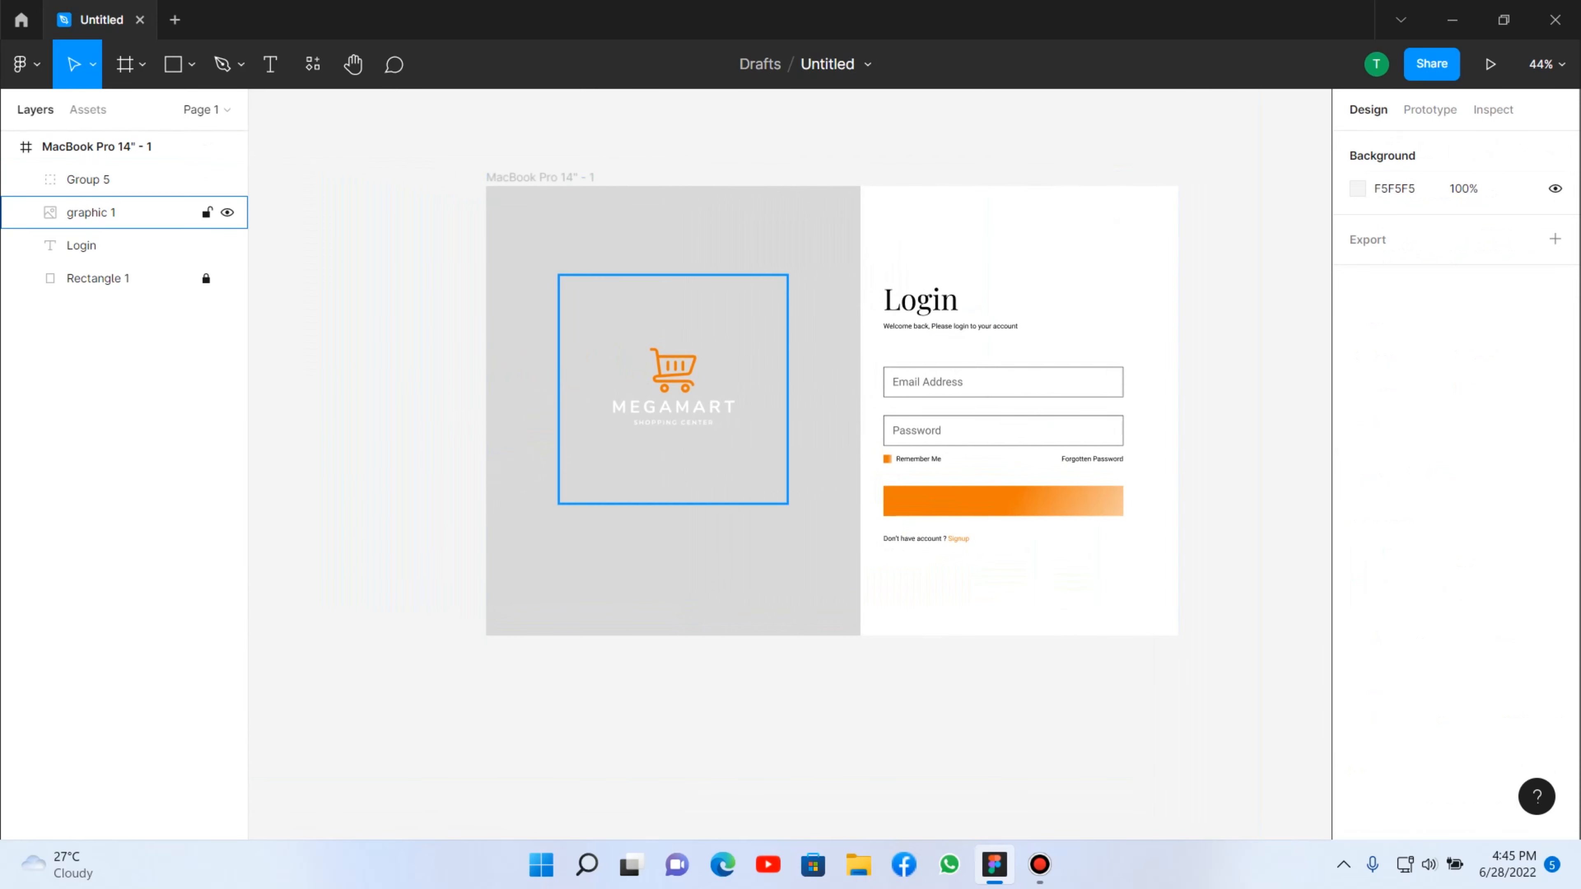
scroll(739, 413, "up", 5)
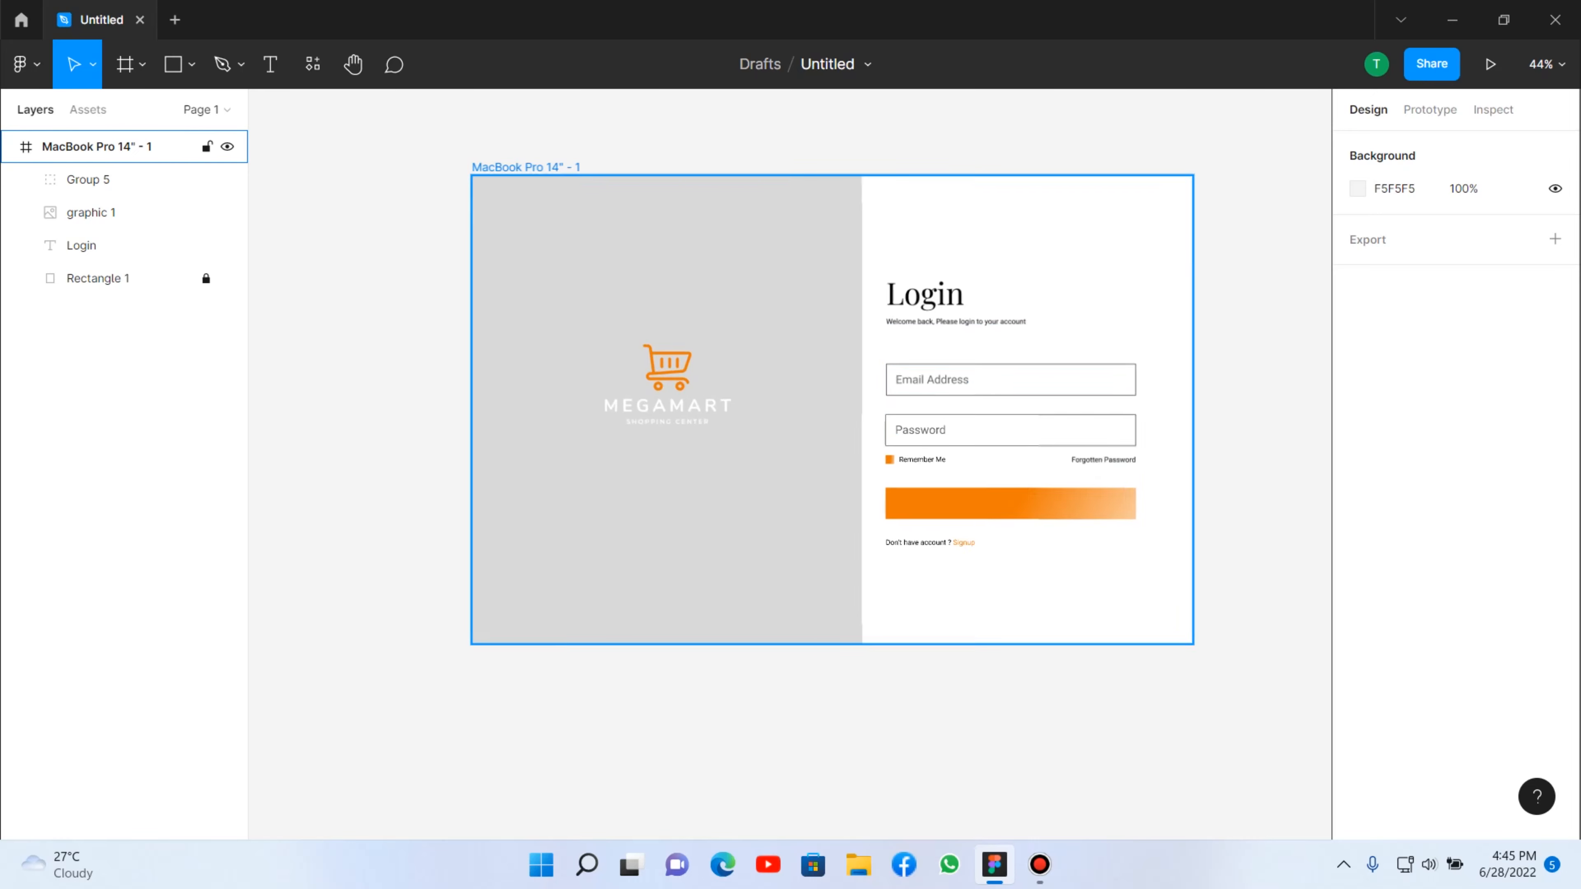
scroll(740, 411, "down", 5)
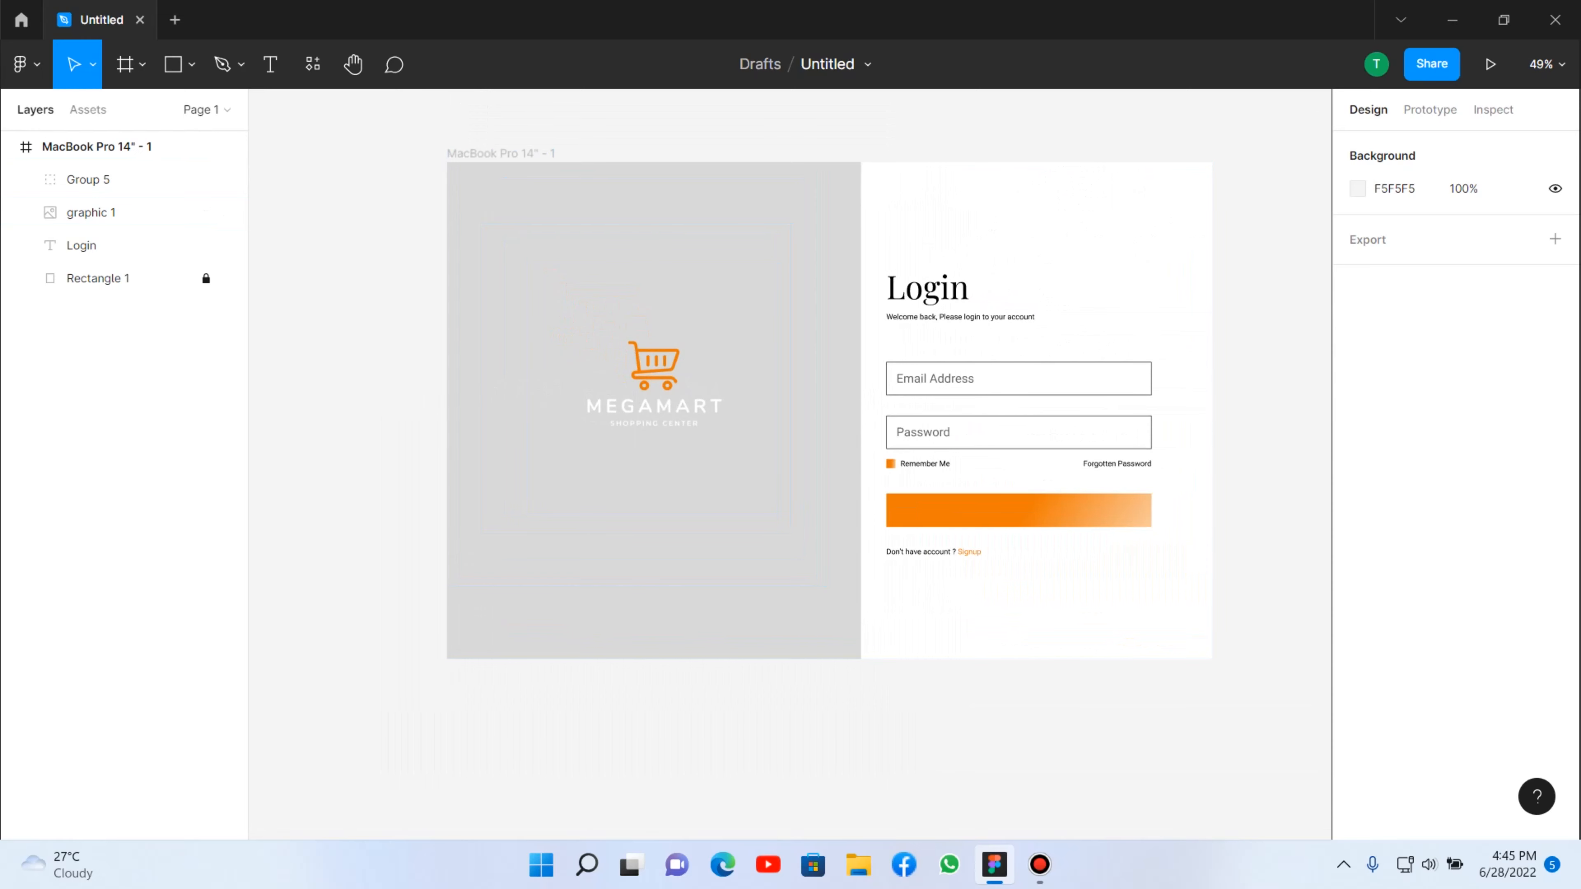
Undo the vertical centering of the form group.
scroll(971, 511, "up", 3)
scroll(971, 511, "down", 4)
scroll(971, 511, "up", 1)
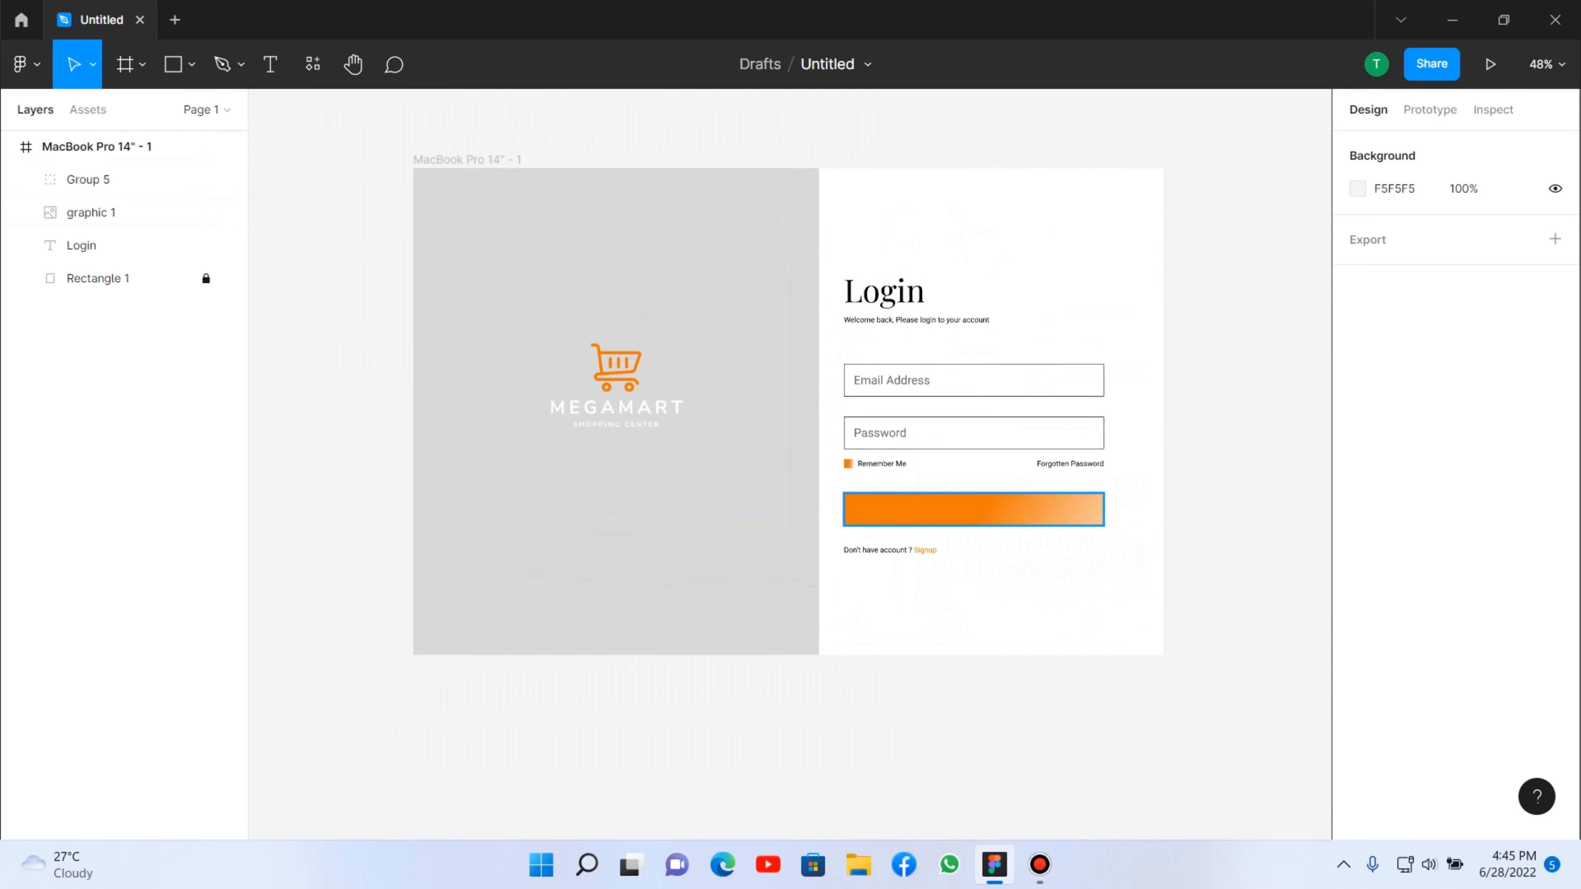
key("Escape")
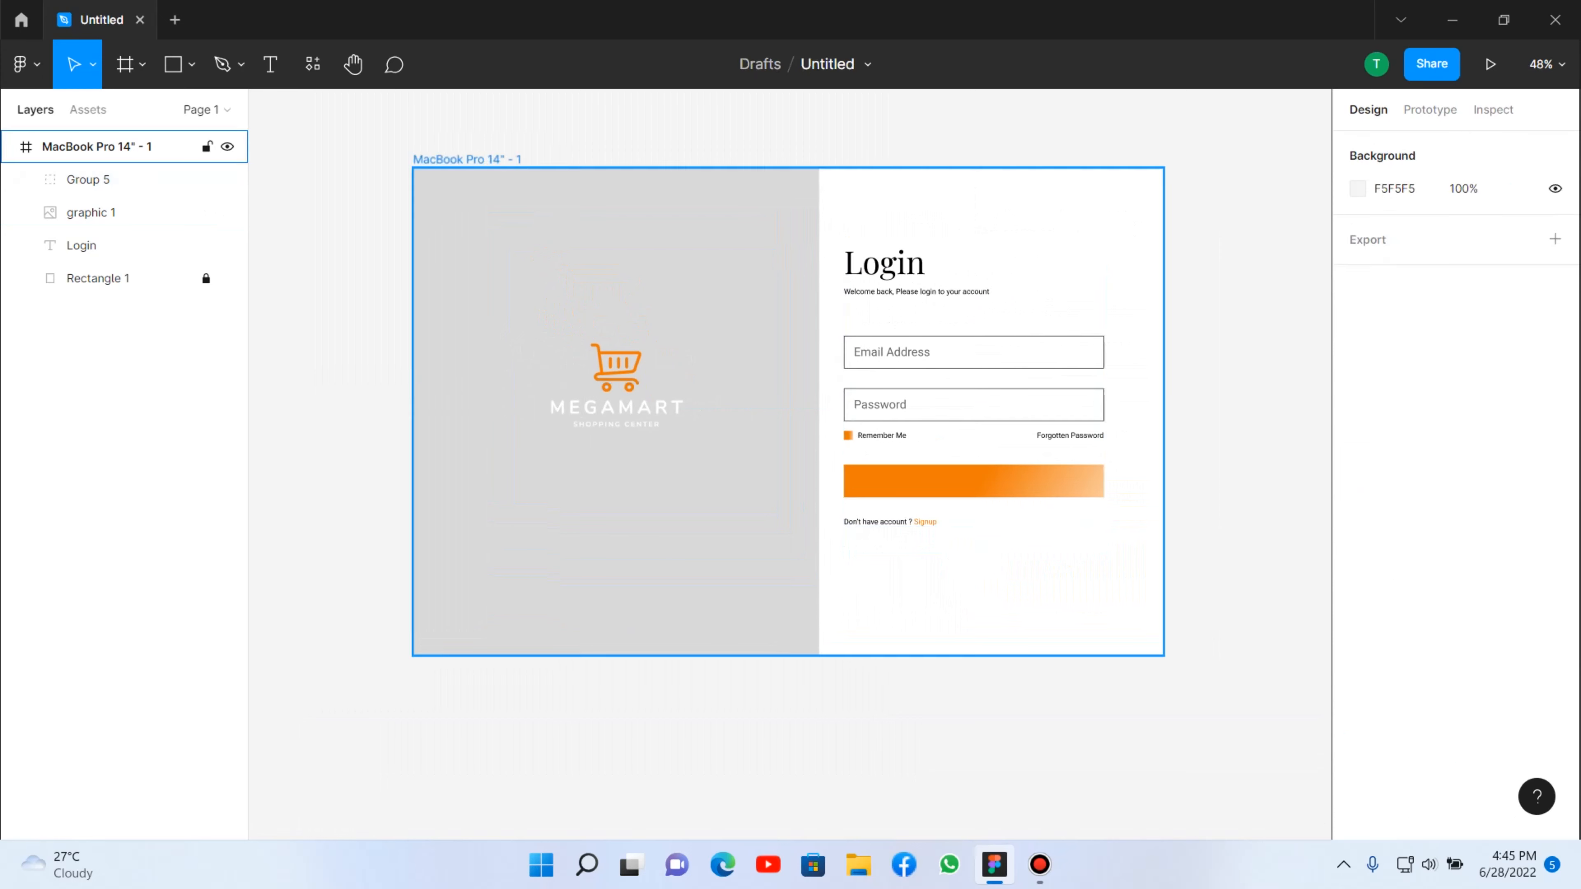
Ungroup the login form so its heading, fields, Login button parts and signup line become separate layers.
key("ctrl+shift+g")
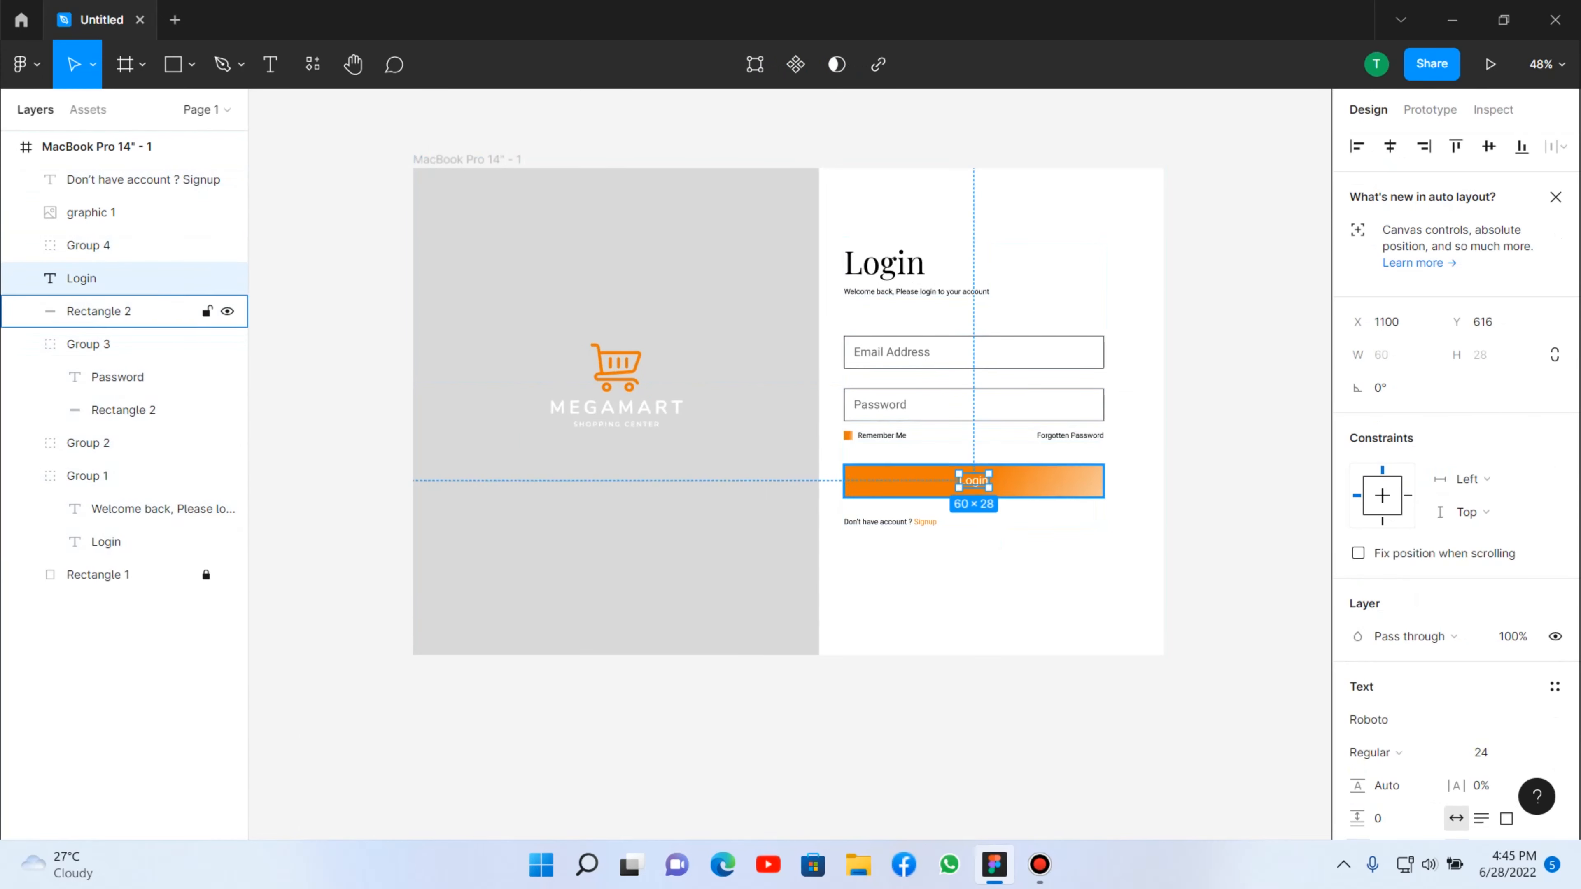
key("Escape")
scroll(1089, 501, "up", 5)
left_click(861, 459)
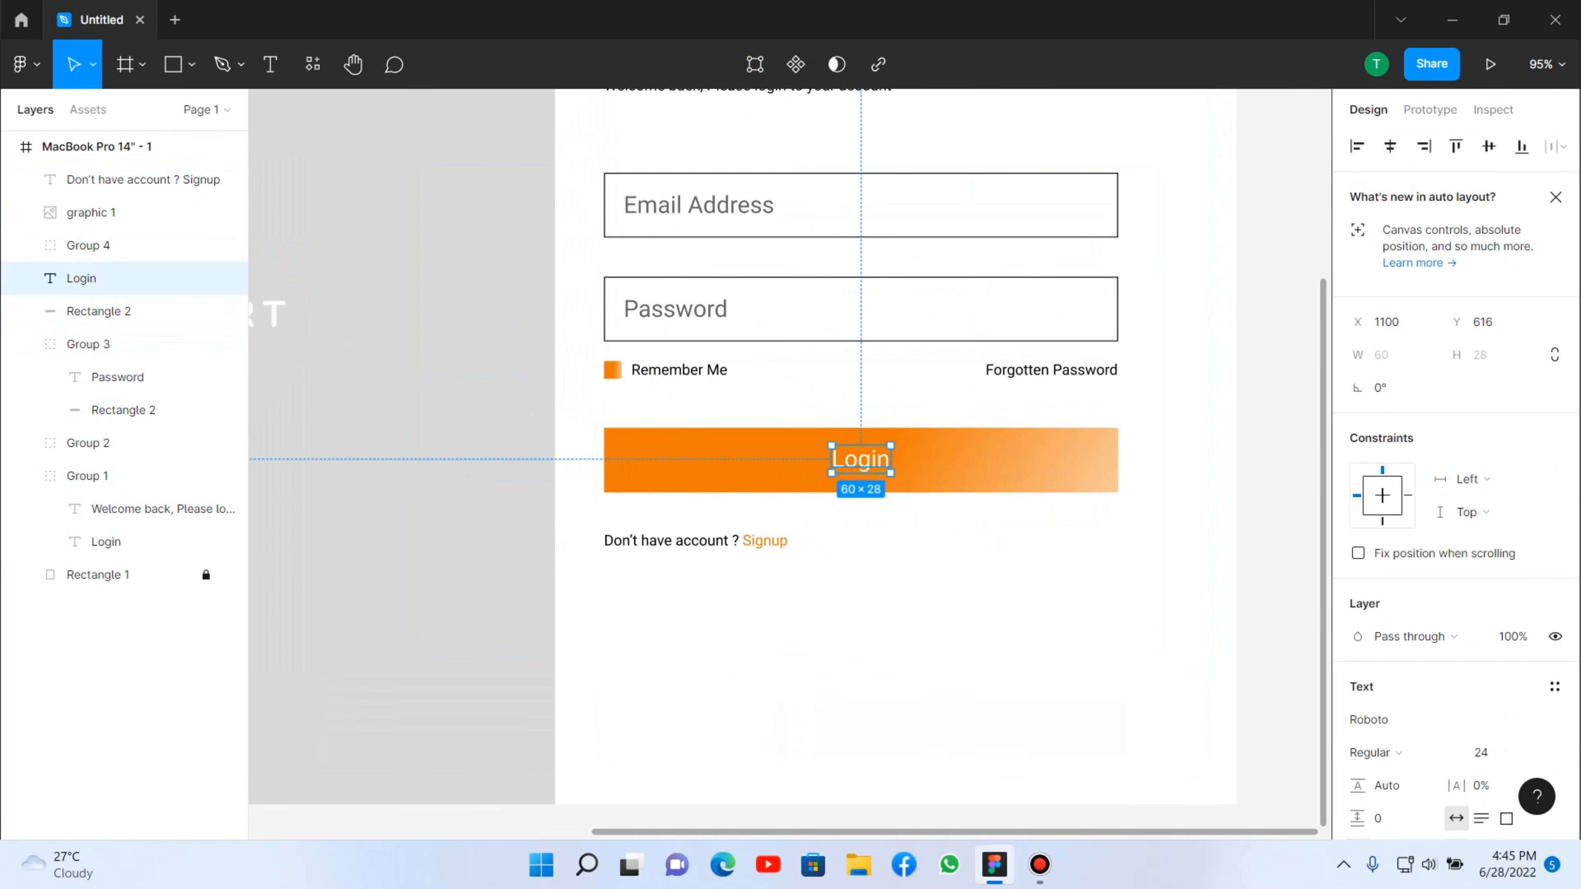
key("Escape")
left_click(144, 179)
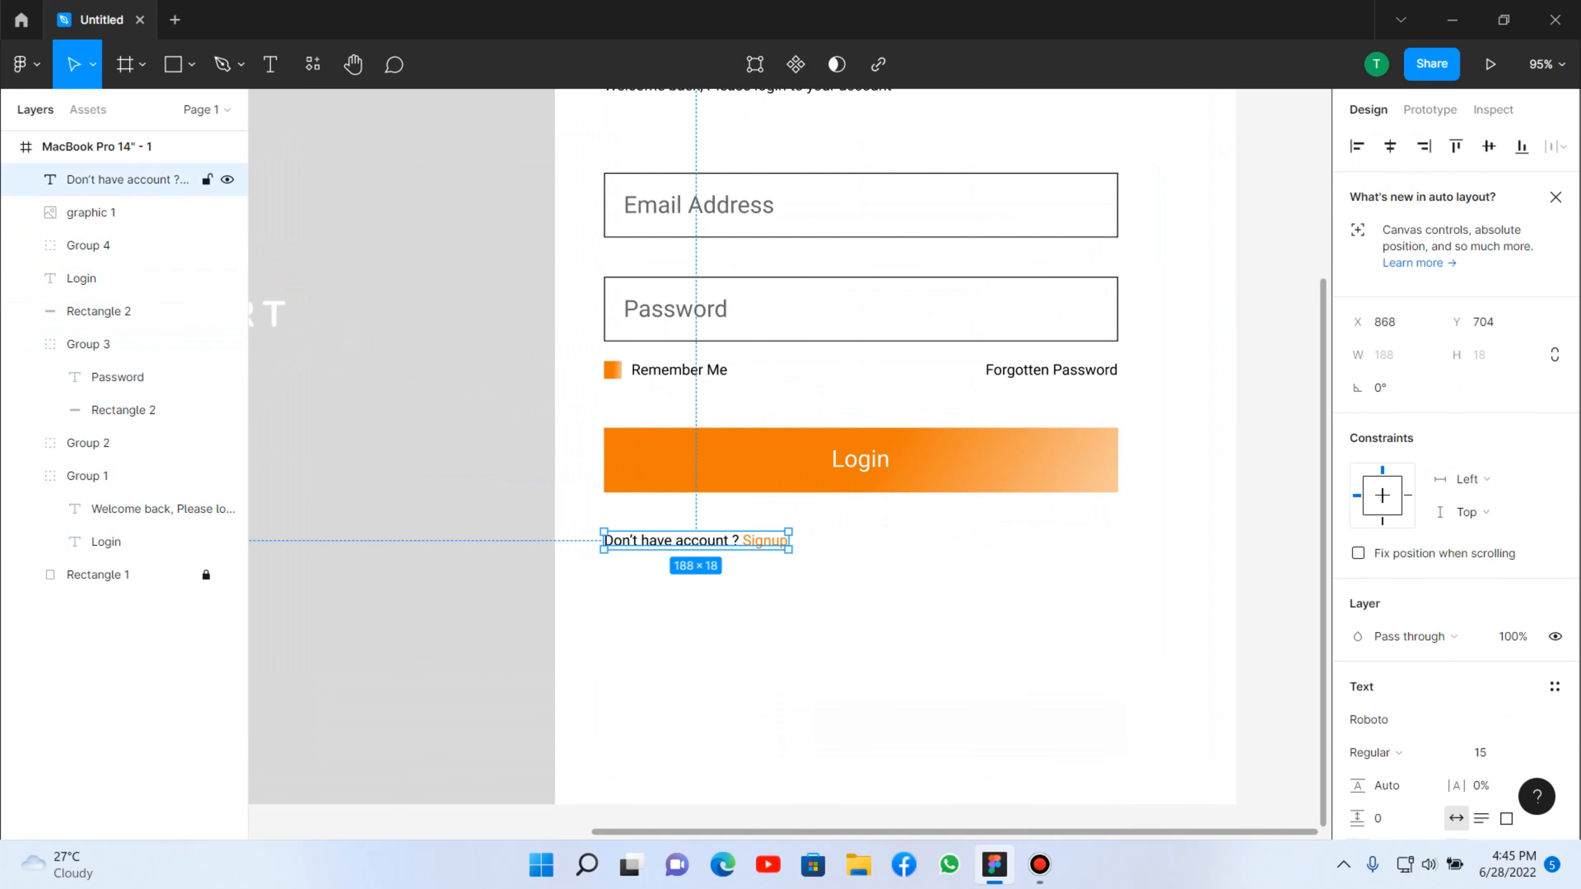
left_click(99, 311)
key("Escape")
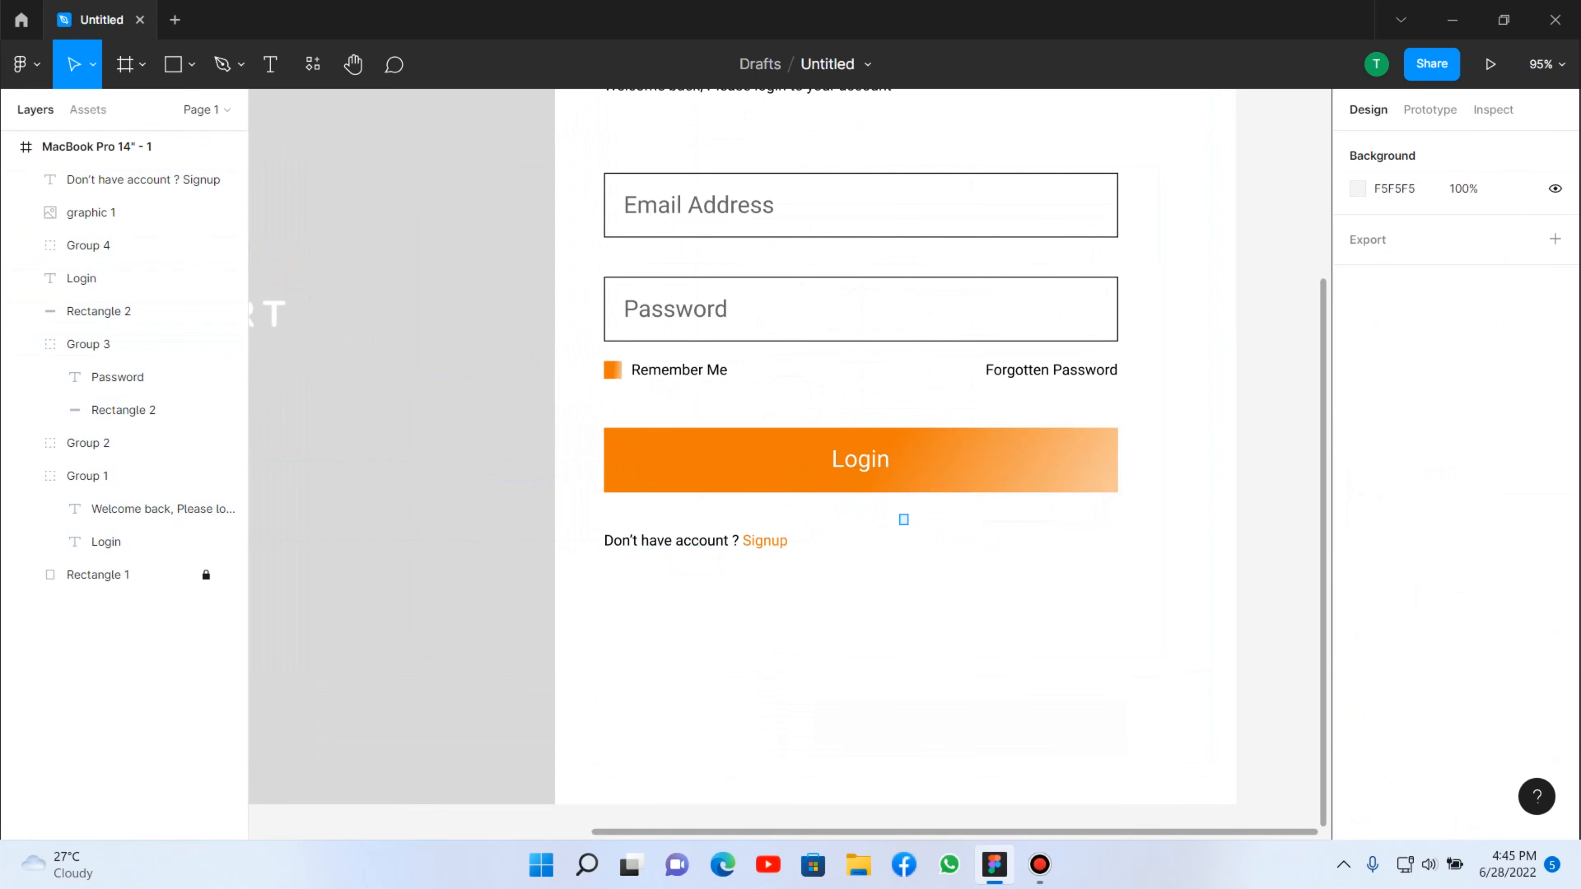
Group the Login button label with its orange rectangle.
left_click(81, 278)
left_click(98, 311, "shift")
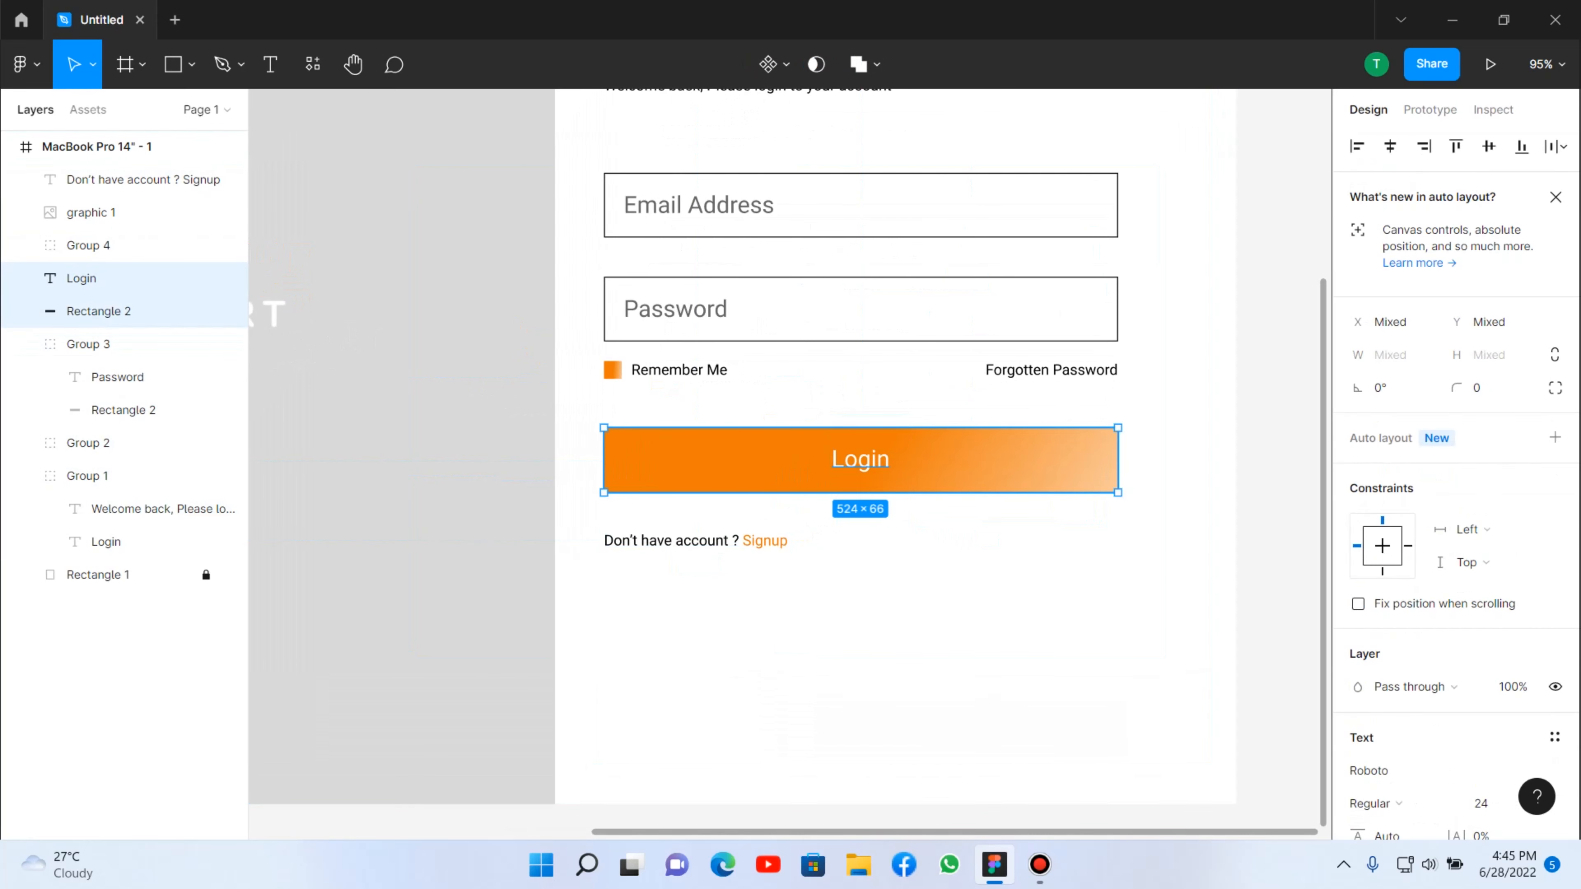
key("ctrl+g")
key("Escape")
scroll(905, 478, "up", 1)
scroll(902, 474, "up", 5)
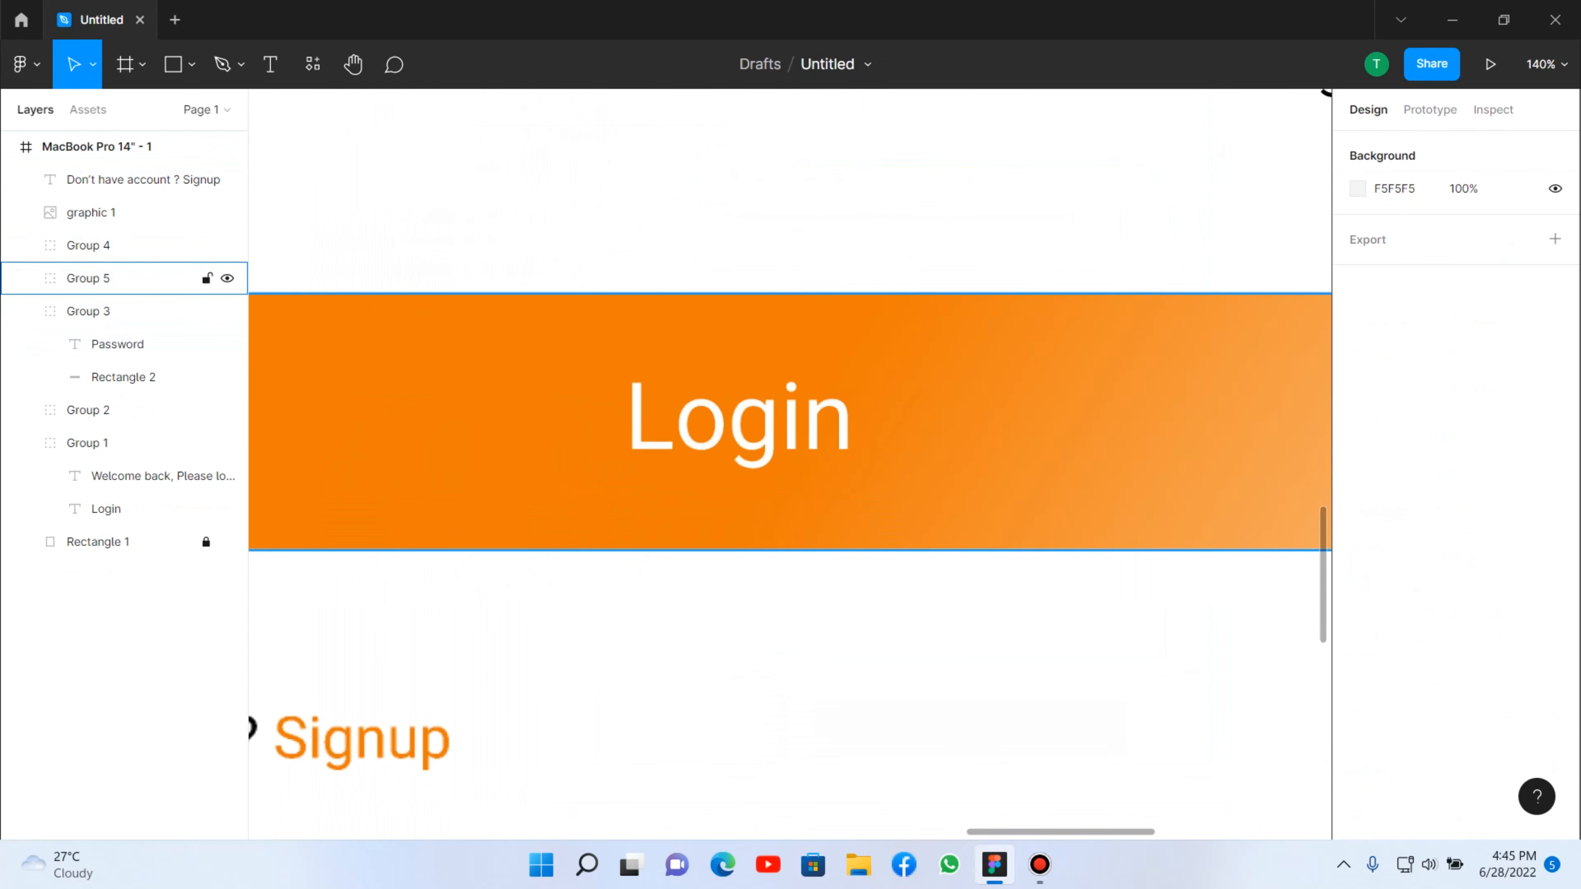
Raise the Login heading and welcome text group to Y 125, keeping its horizontal position.
scroll(891, 474, "down", 8)
scroll(879, 473, "up", 2)
left_click(87, 442)
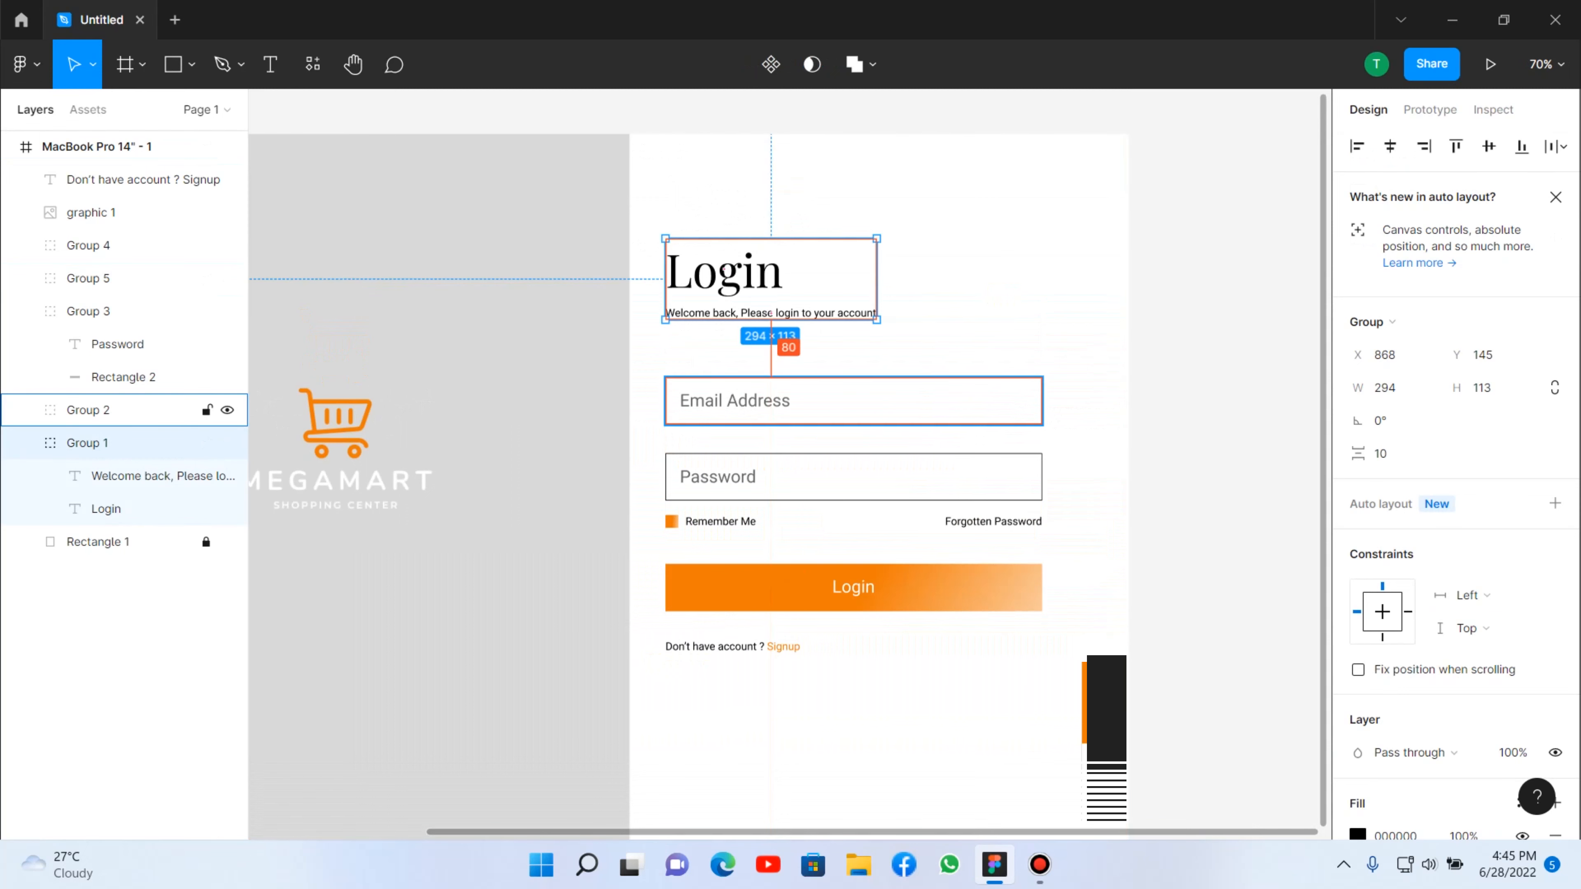
key("Down")
key("Down")
key("Down")
key("Down")
key("Down")
key("Down")
key("Down")
key("Down")
key("Down")
key("Down")
key("Down")
key("Down")
key("Up")
key("Up")
key("Up")
key("Up")
key("Up")
key("Up")
key("Up")
key("Up")
key("Up")
key("Up")
key("Up")
key("Up")
key("Up")
key("Up")
key("Up")
key("Up")
key("Up")
key("Up")
key("Up")
key("Up")
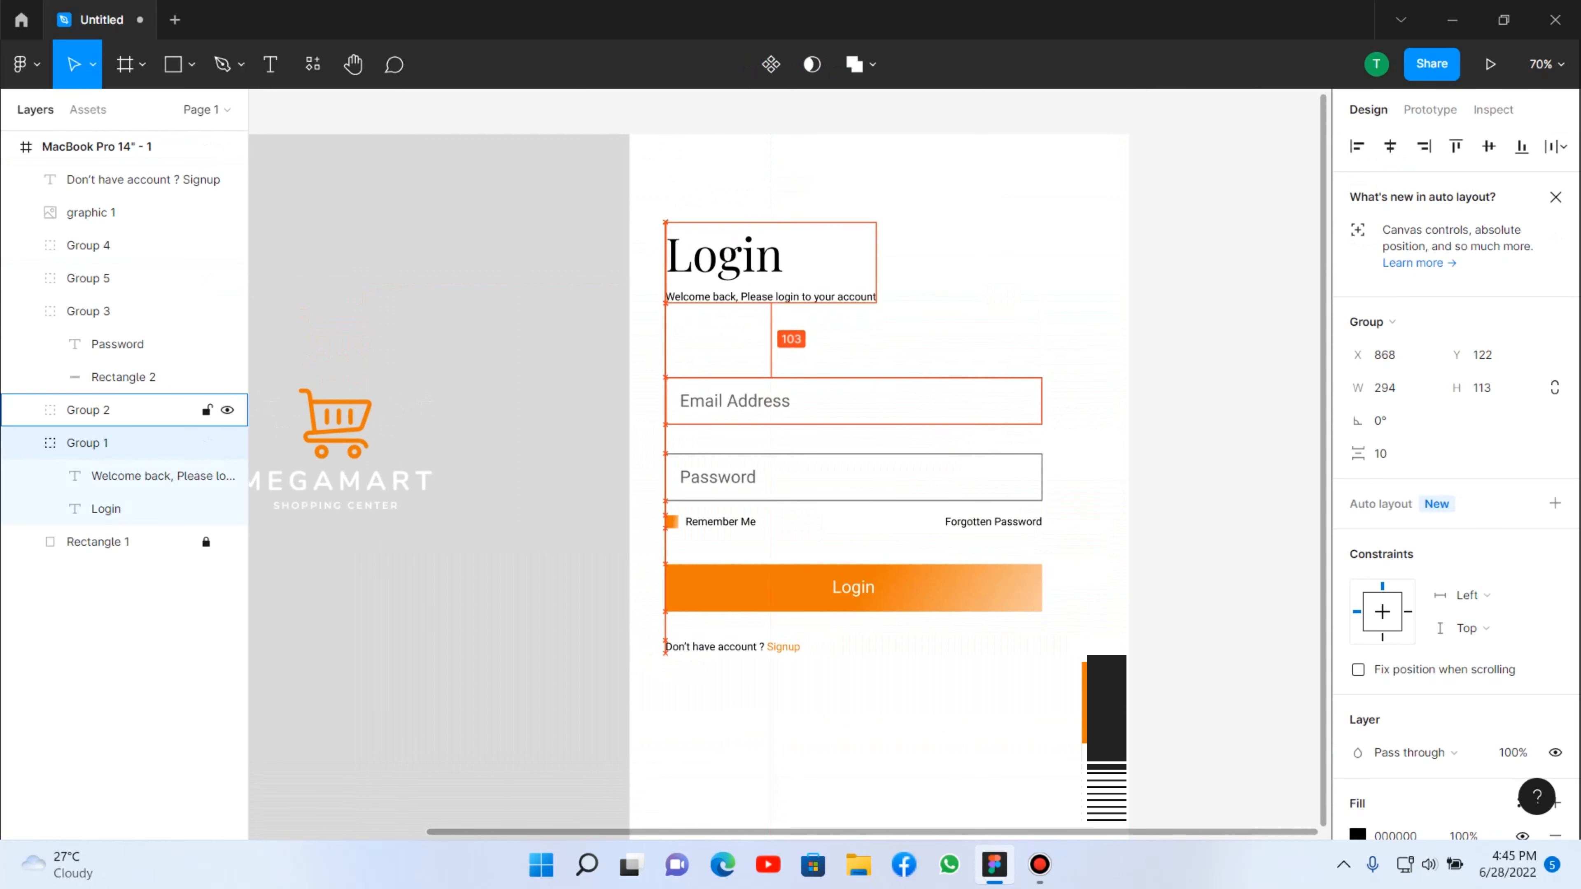
key("Down")
key("Down")
key("Down")
key("Down")
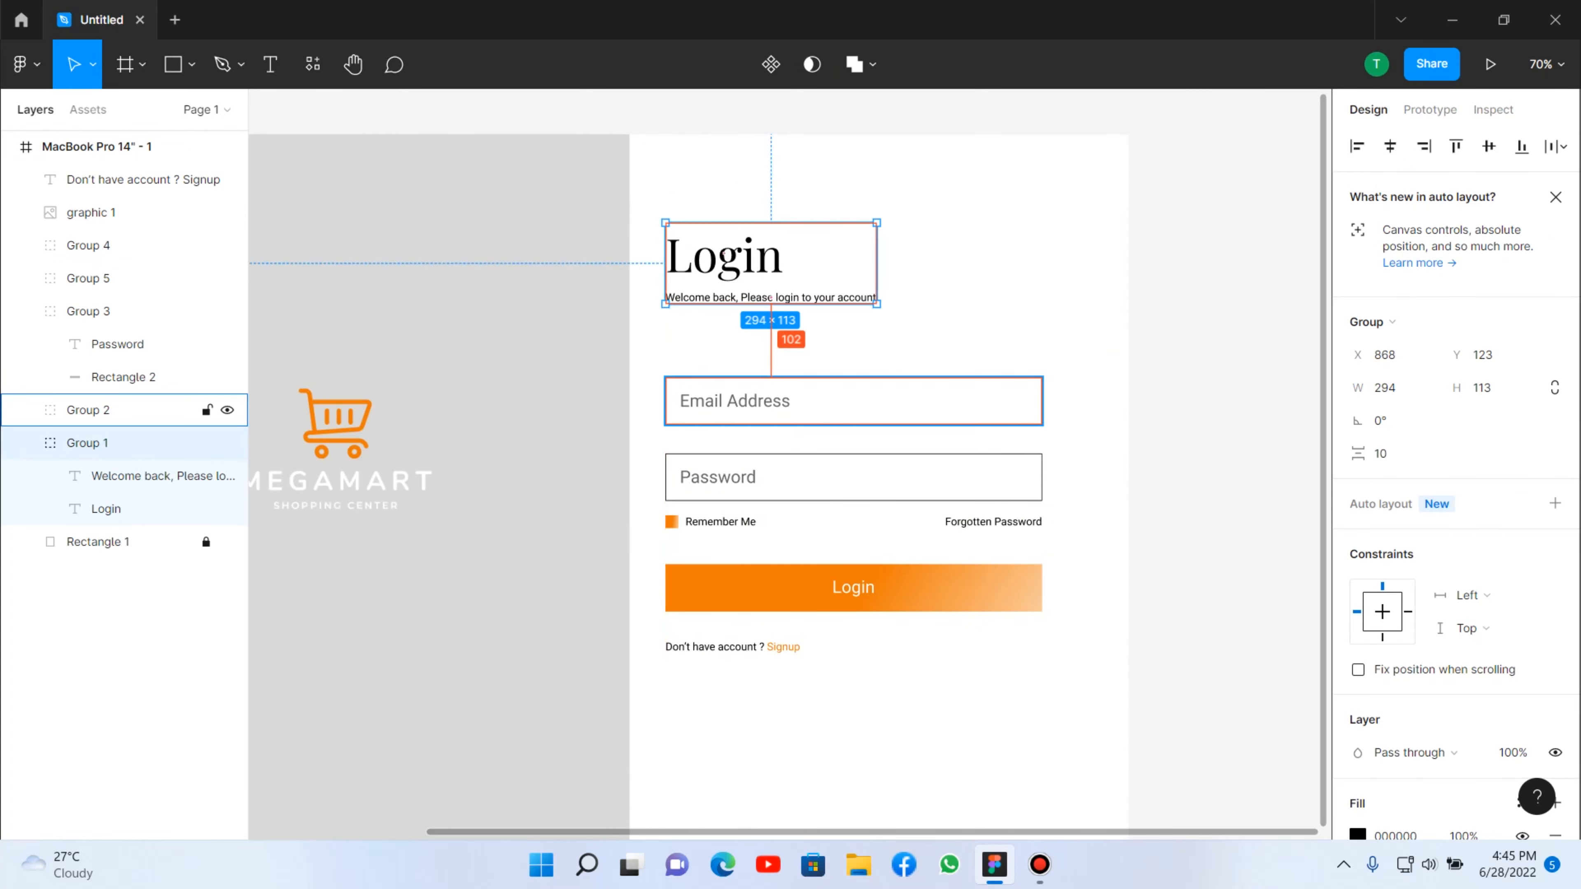
key("Up")
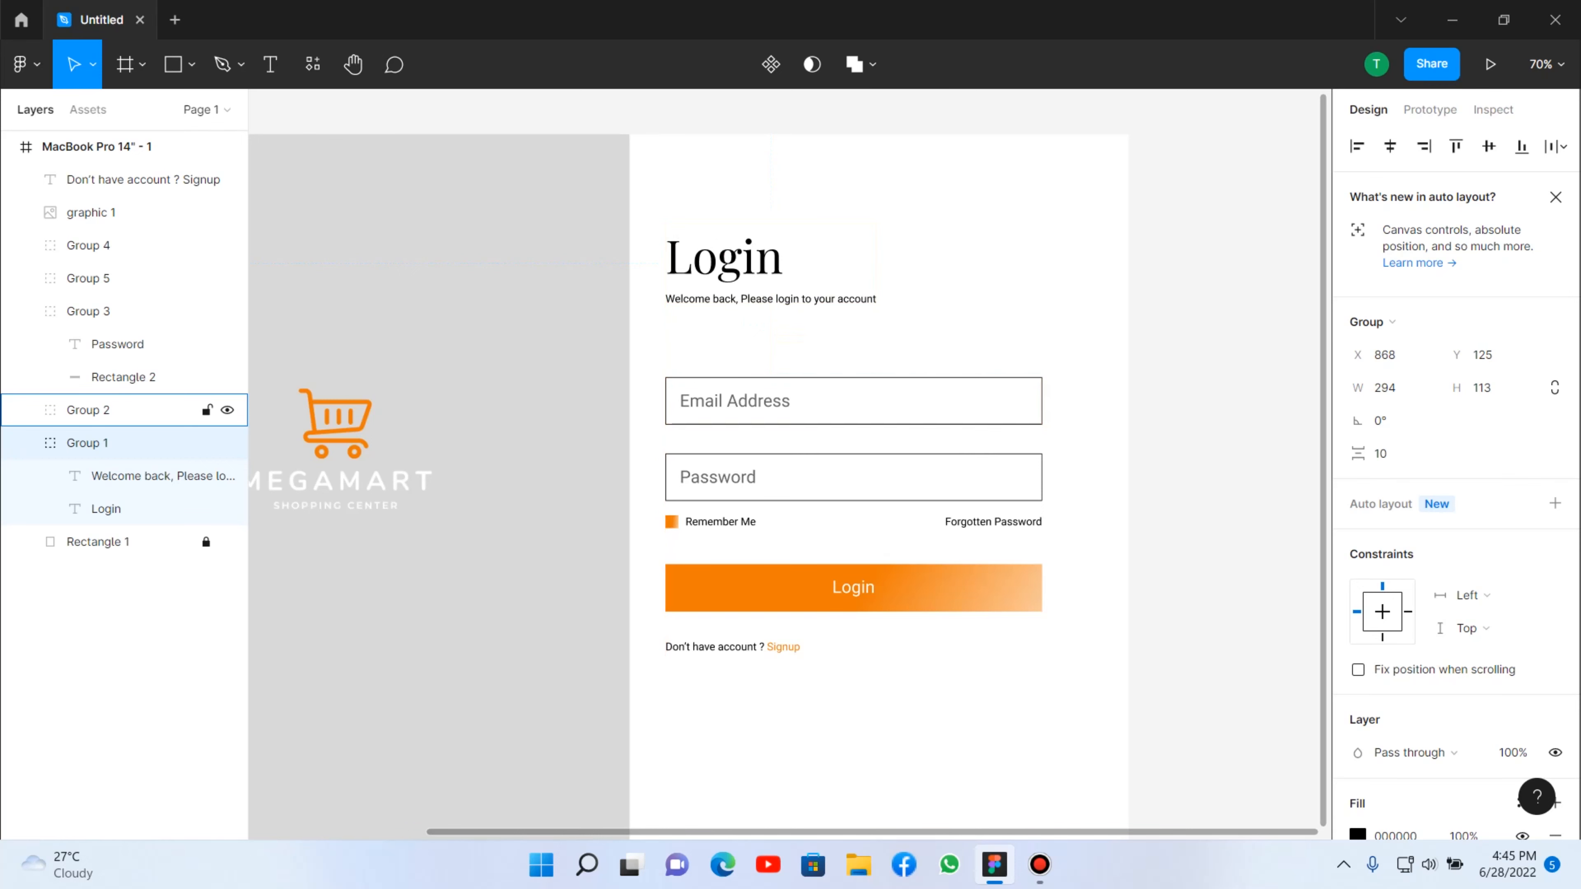
key("Escape")
Lower the Password field group to Y 454, leaving a 50 px gap below the Email Address field.
left_click(125, 311)
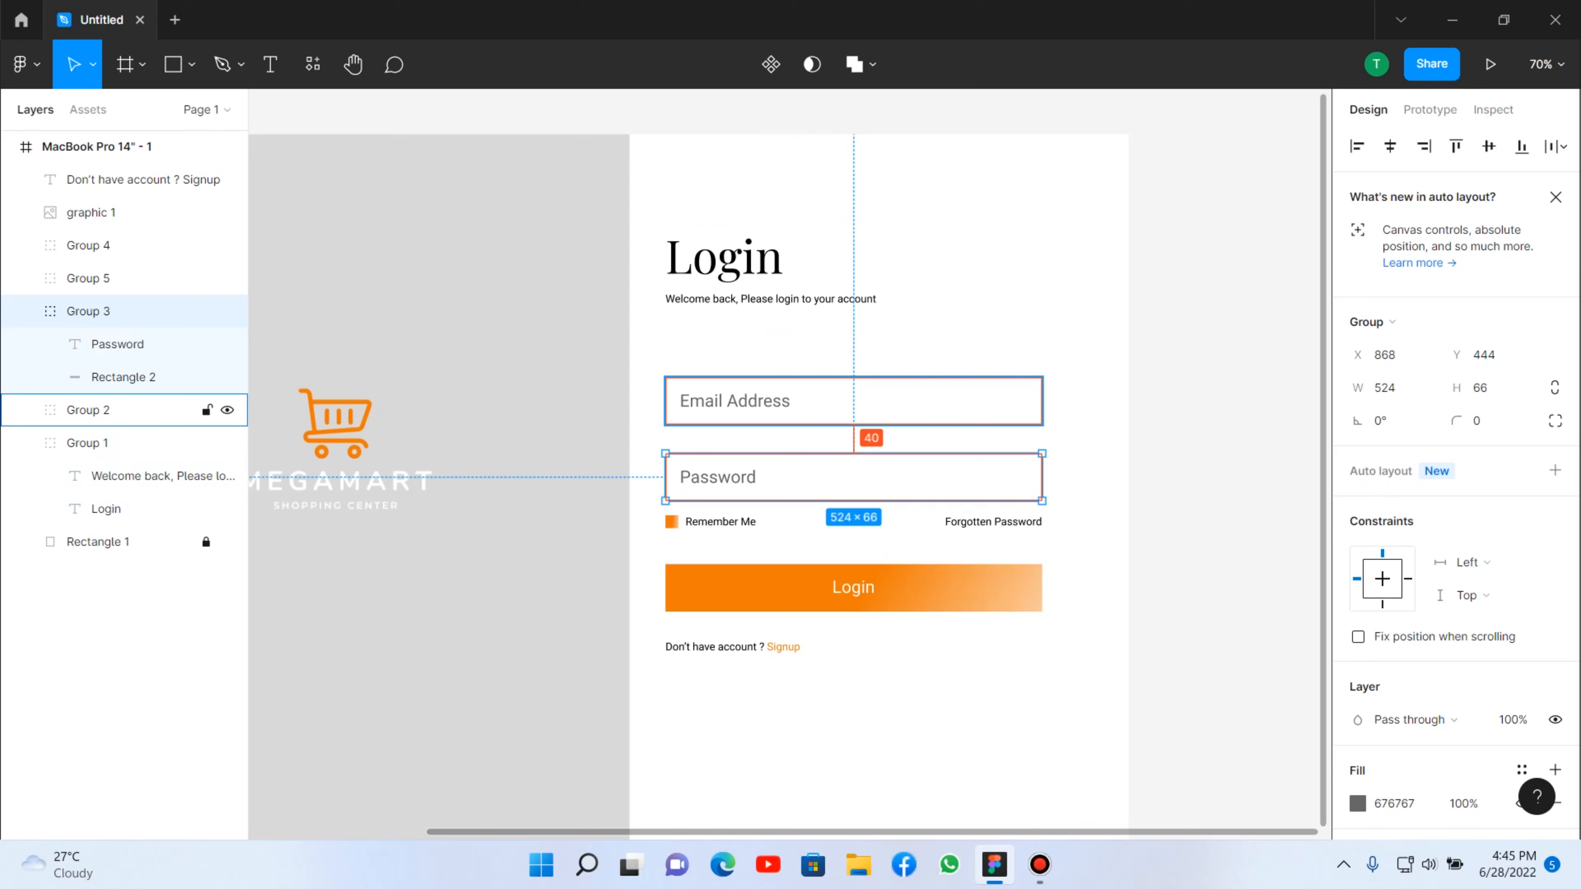
key("Down")
key("Down")
key("Down")
key("Down")
key("Down")
key("Down")
key("Down")
key("Down")
key("Down")
key("Down")
key("Down")
key("Down")
key("Down")
key("Down")
key("Down")
key("Down")
key("Down")
key("Down")
key("Down")
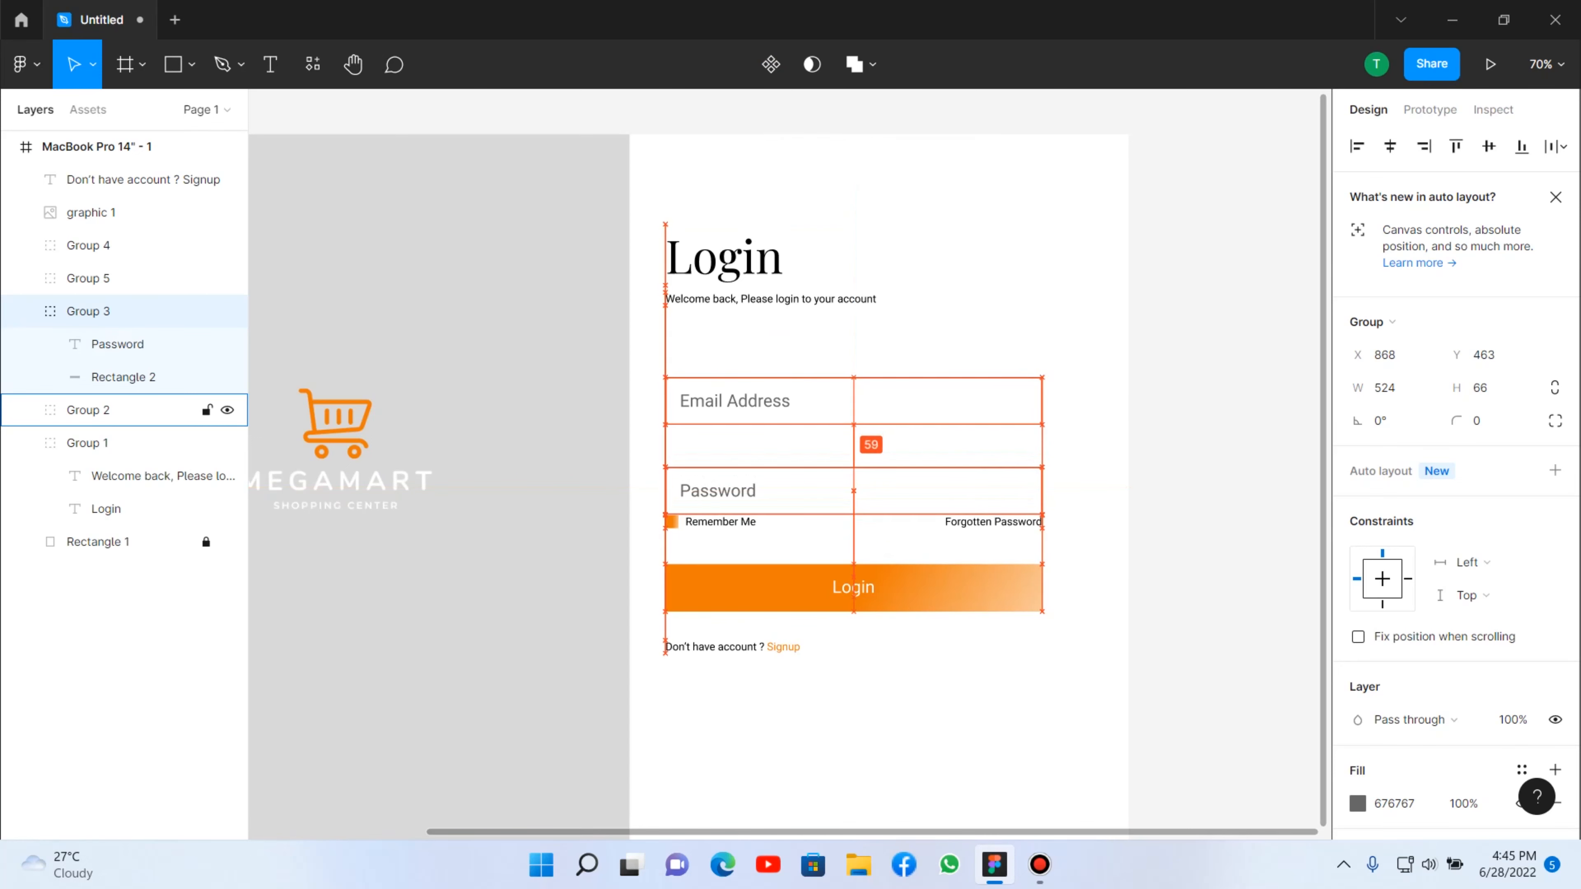
key("Up")
key("Up")
key("Up")
key("Up")
key("Up")
key("Up")
key("Up")
key("Up")
key("Up")
key("Up")
key("Up")
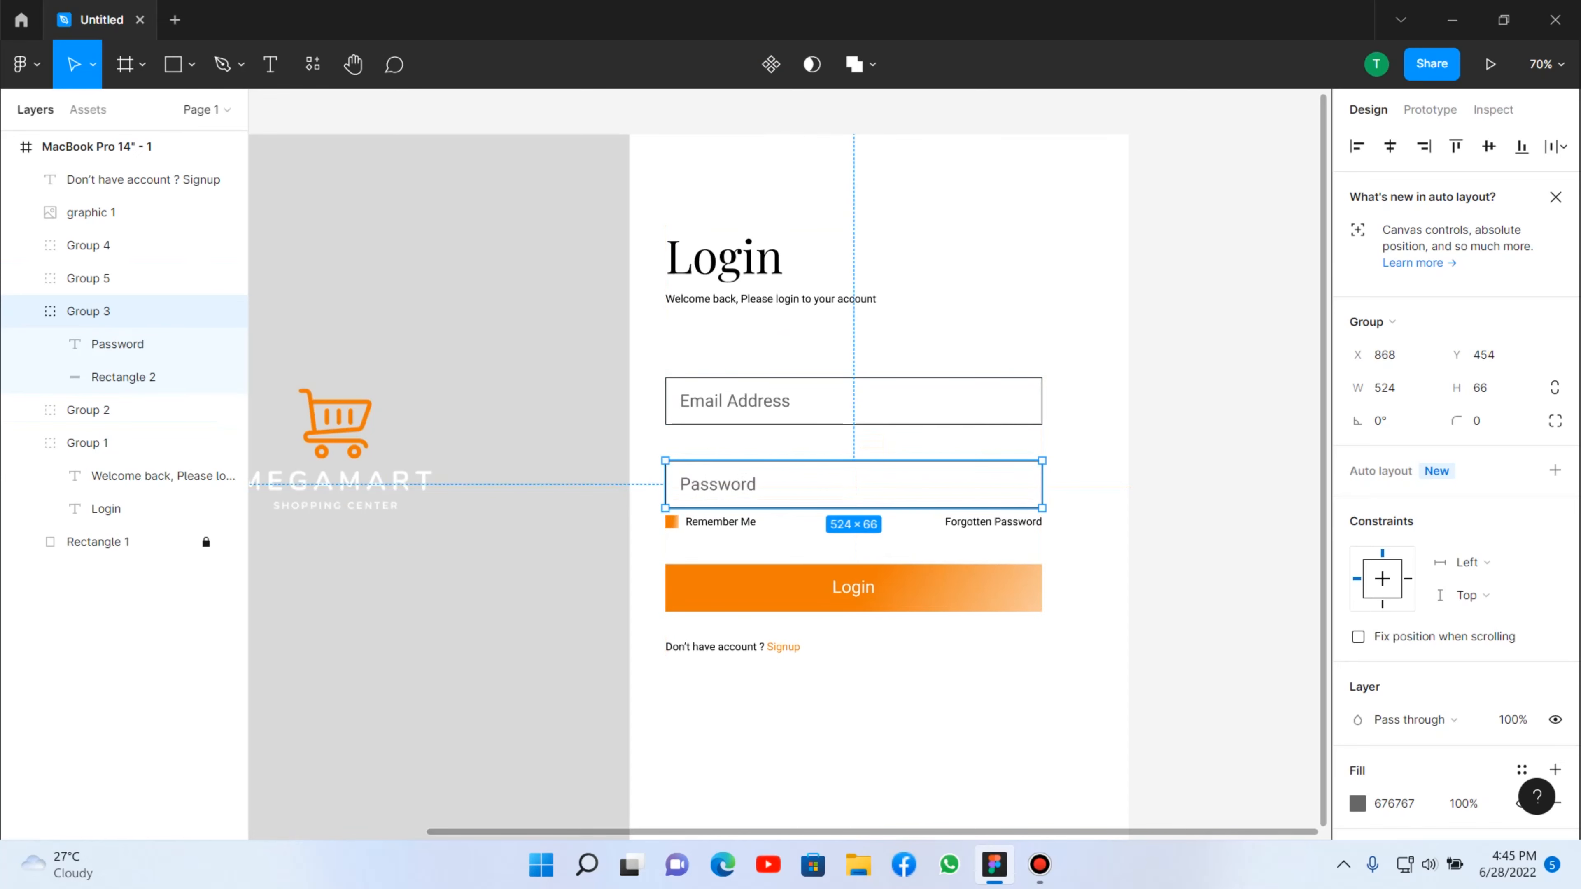
key("Escape")
Move the Login button and the signup line down together, placing the button at about Y 753.
left_click(716, 646)
left_click(810, 587, "shift")
left_click_drag(809, 587, 809, 699)
Lower the Remember Me and Forgotten Password row to Y 550, 30 px below the Password field.
left_click(88, 244)
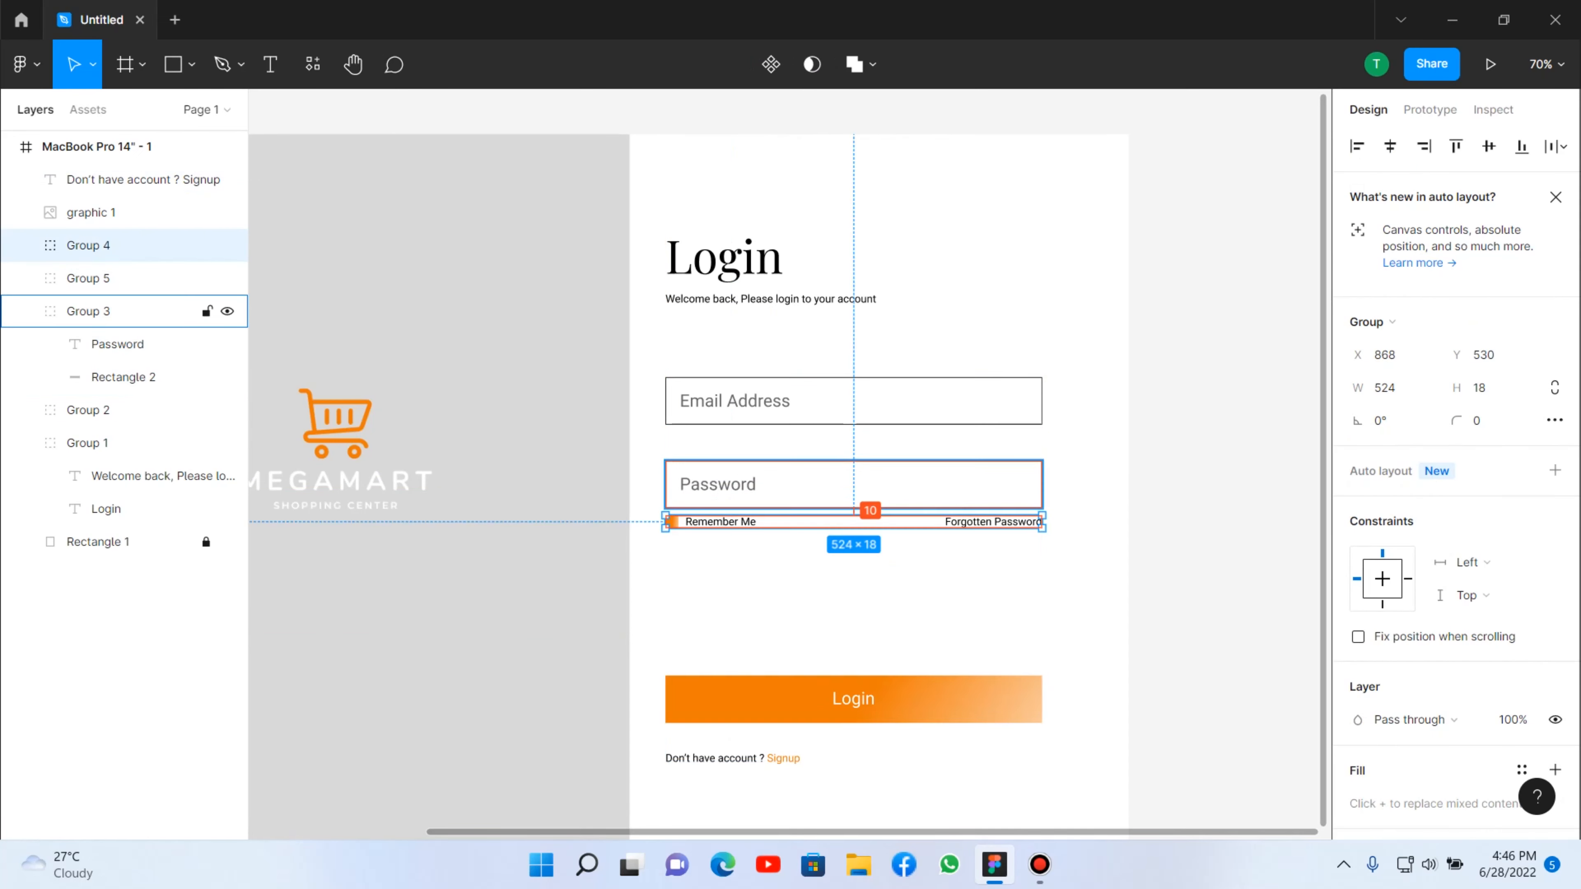
key("shift+Down")
key("Down")
key("Down")
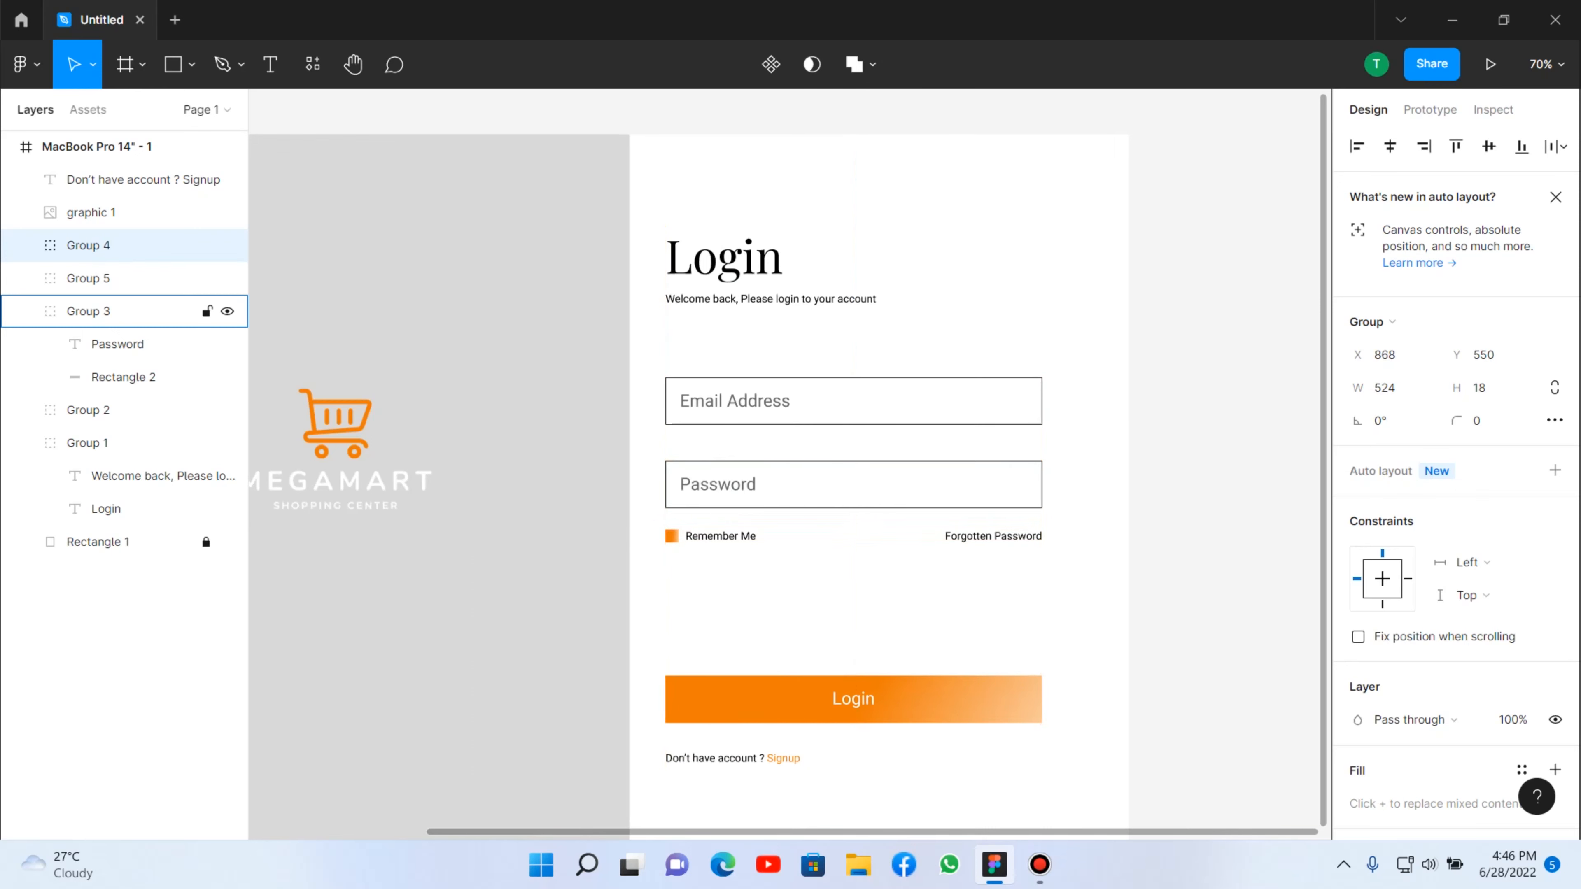
key("Escape")
scroll(853, 701, "down", 2)
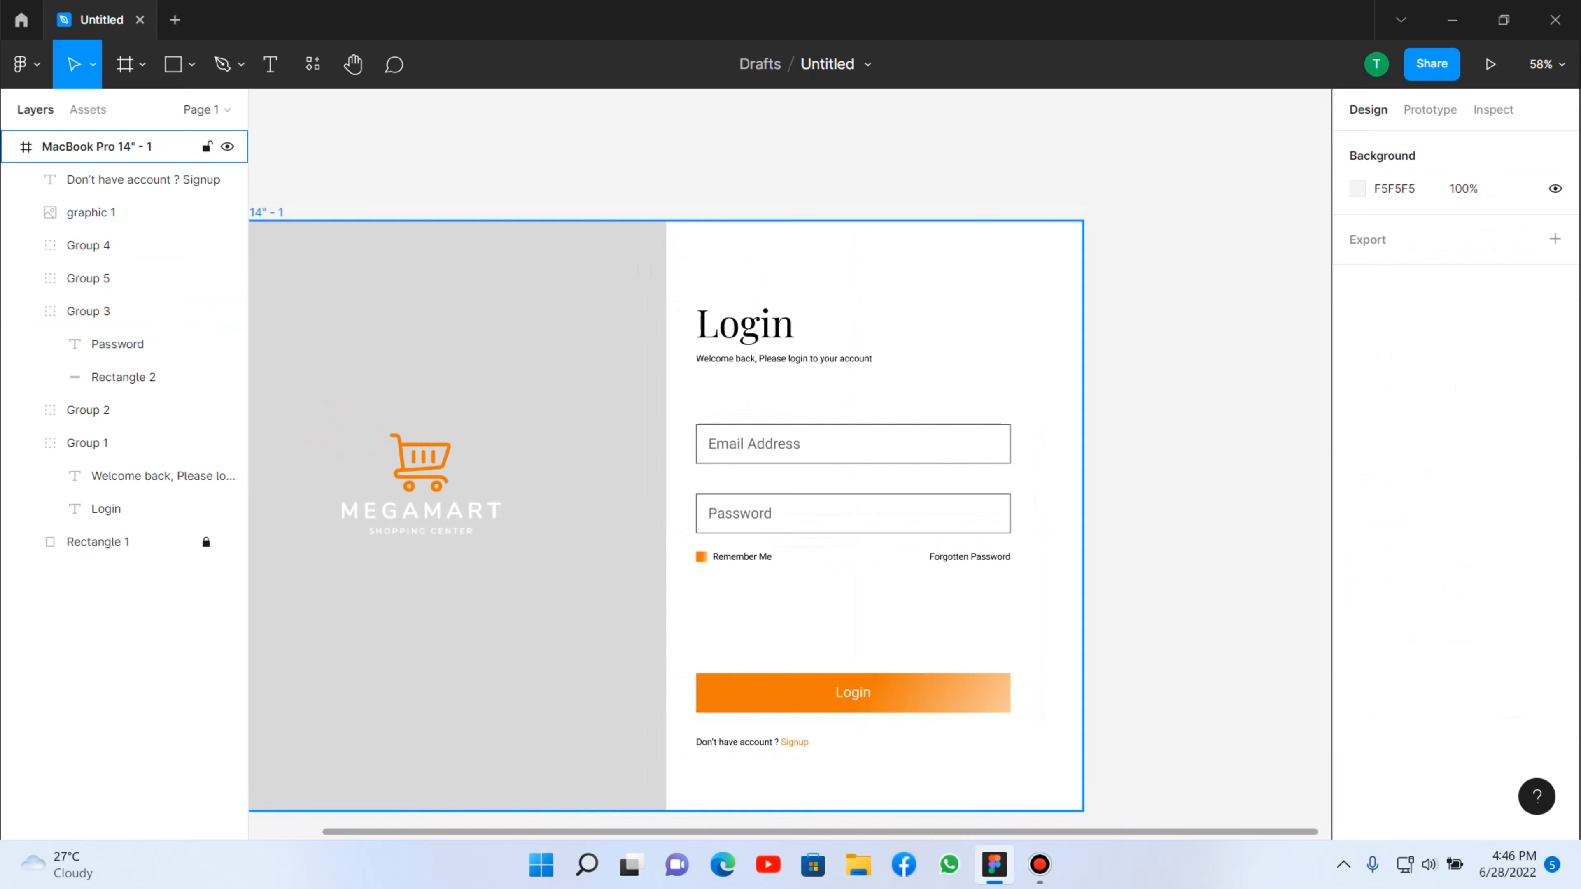
scroll(799, 683, "up", 5)
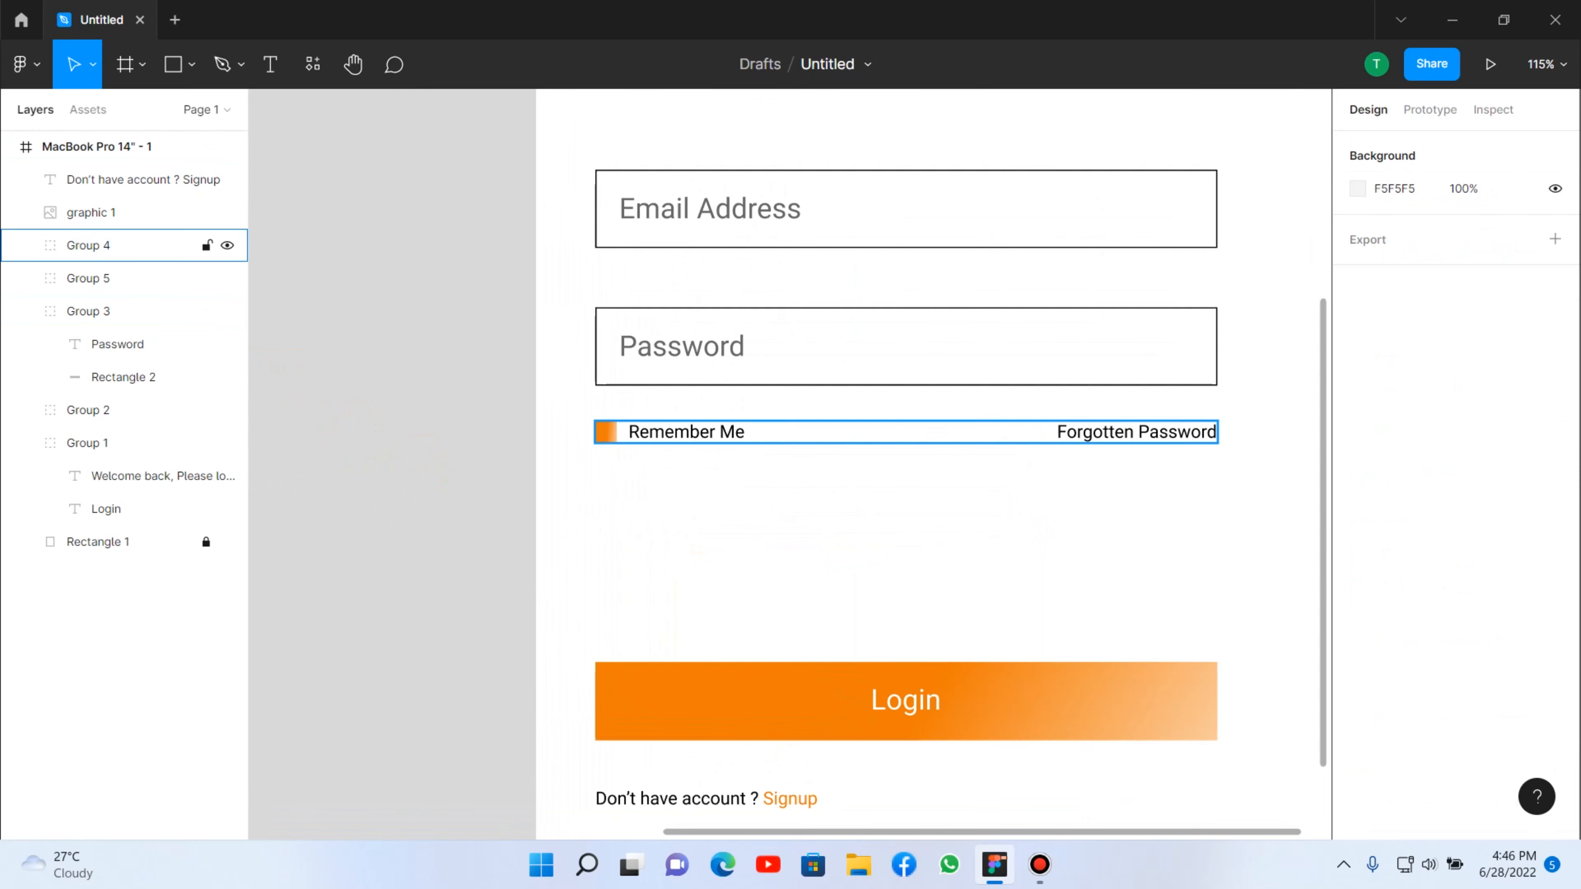
left_click(88, 245)
key("Escape")
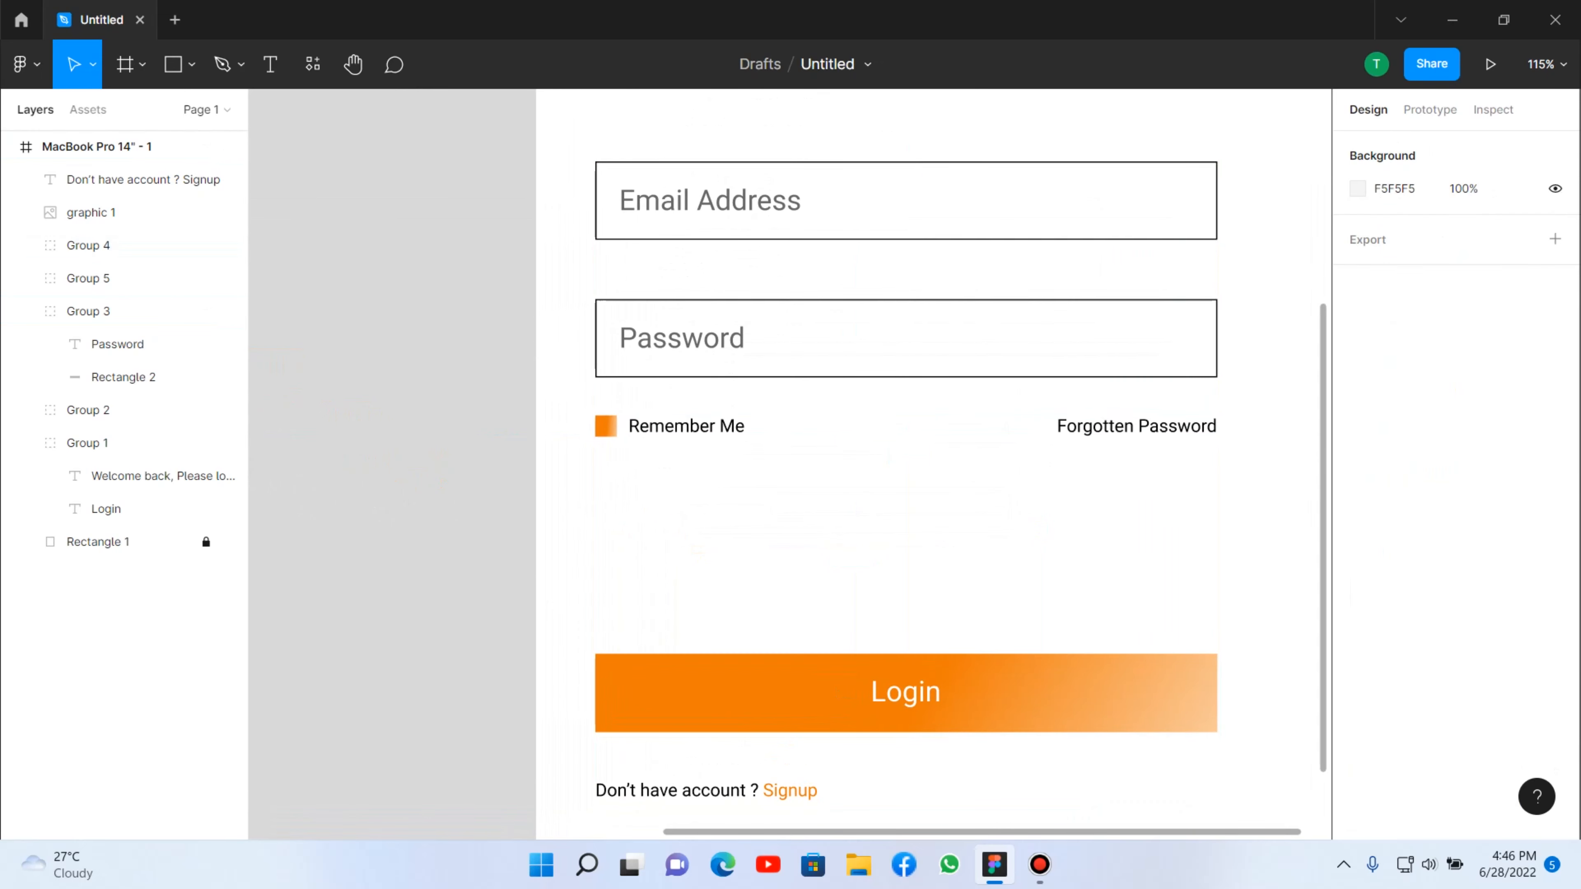
scroll(831, 496, "down", 2)
left_click(87, 244)
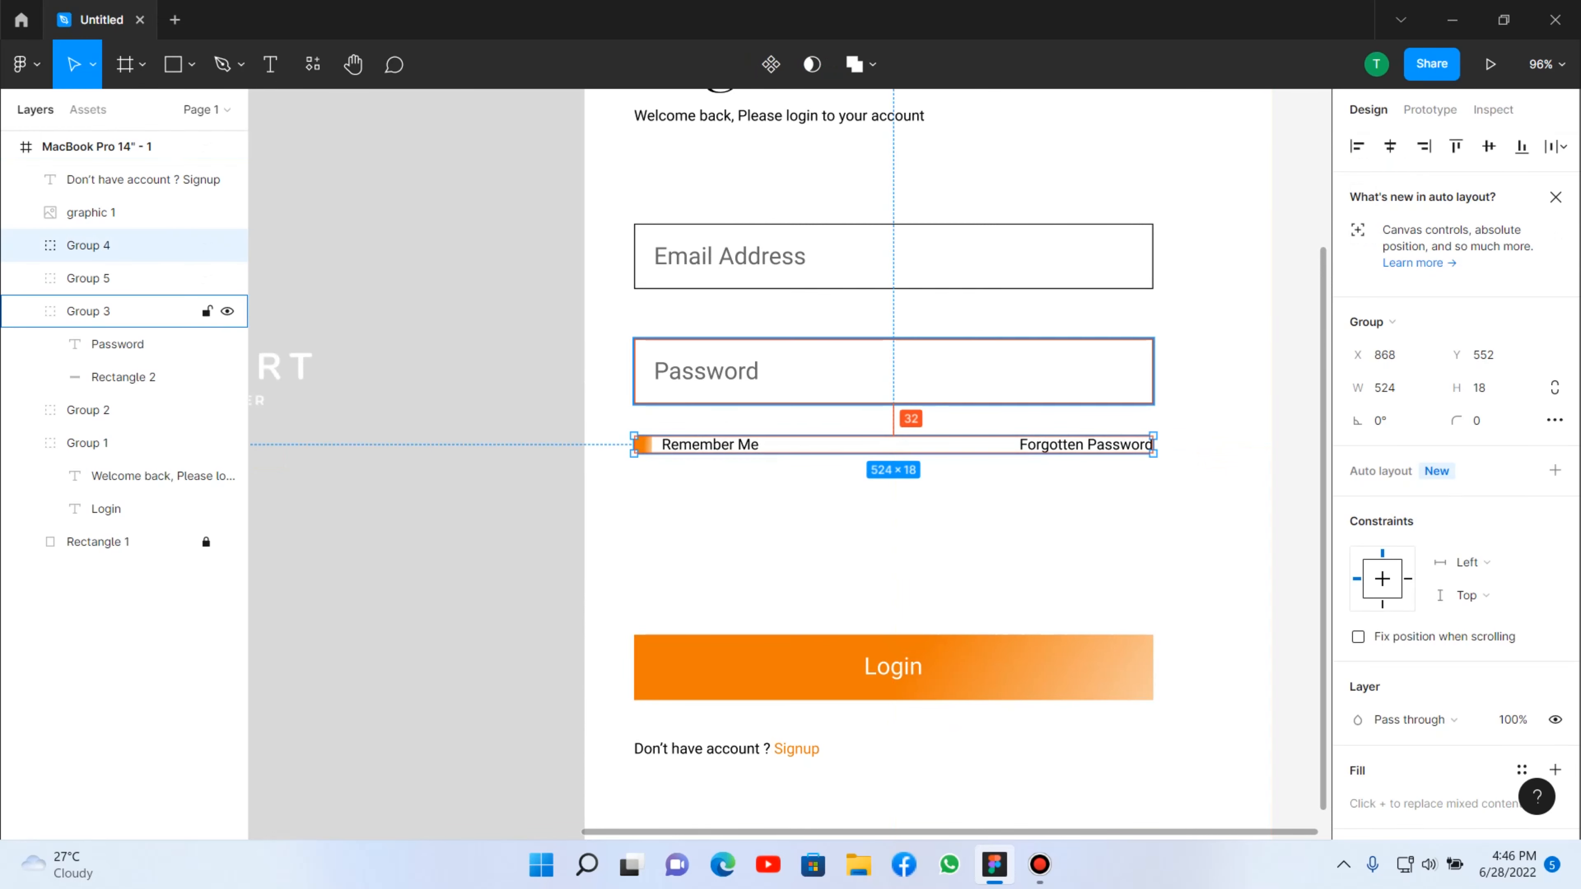
key("Up")
key("Up")
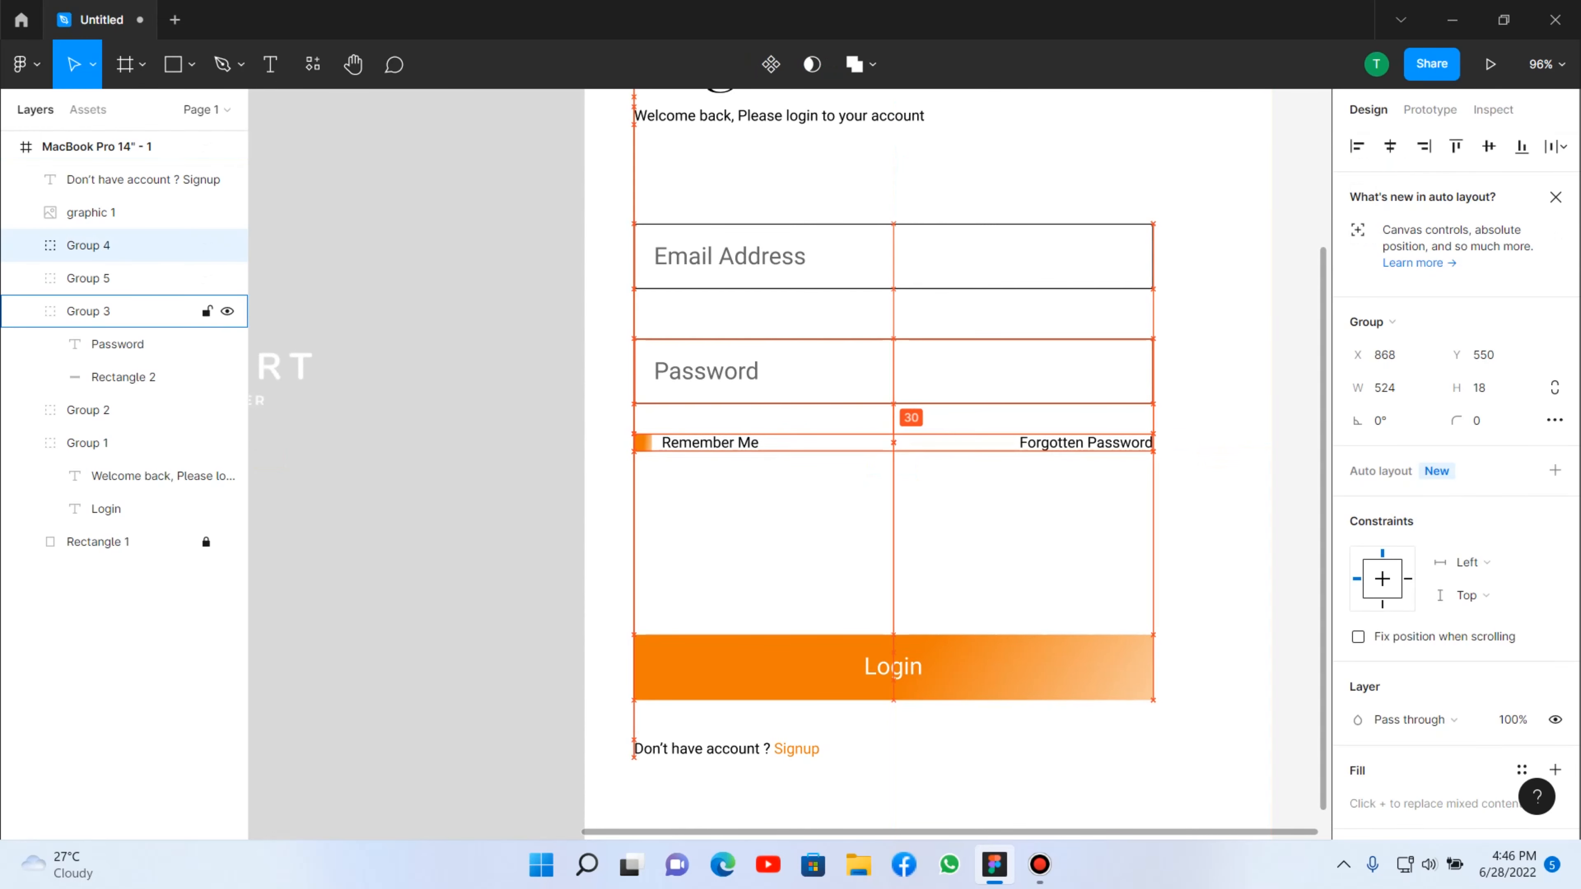
Raise the Login button group to Y 668, closer to the Remember Me row, and check the spacing on the page.
left_click(112, 278)
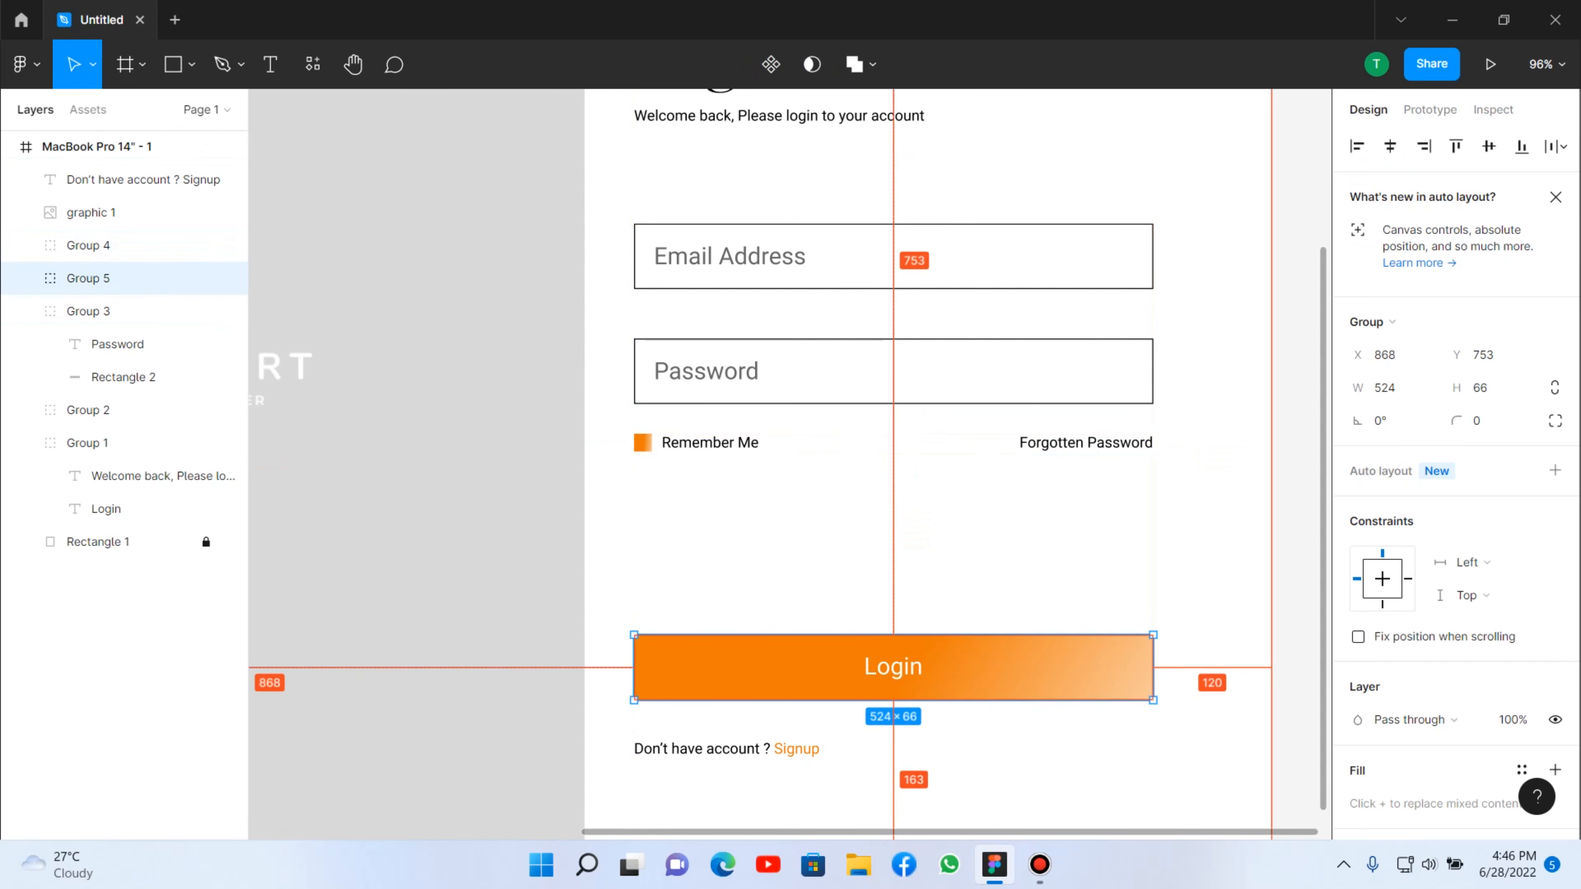
key("Up")
key("Up")
key("Up")
key("Up")
key("Up")
key("Up")
key("Up")
key("Up")
key("Up")
key("Up")
key("Up")
key("Up")
key("Up")
key("Up")
key("Up")
key("Up")
key("Up")
key("Up")
key("Up")
key("Up")
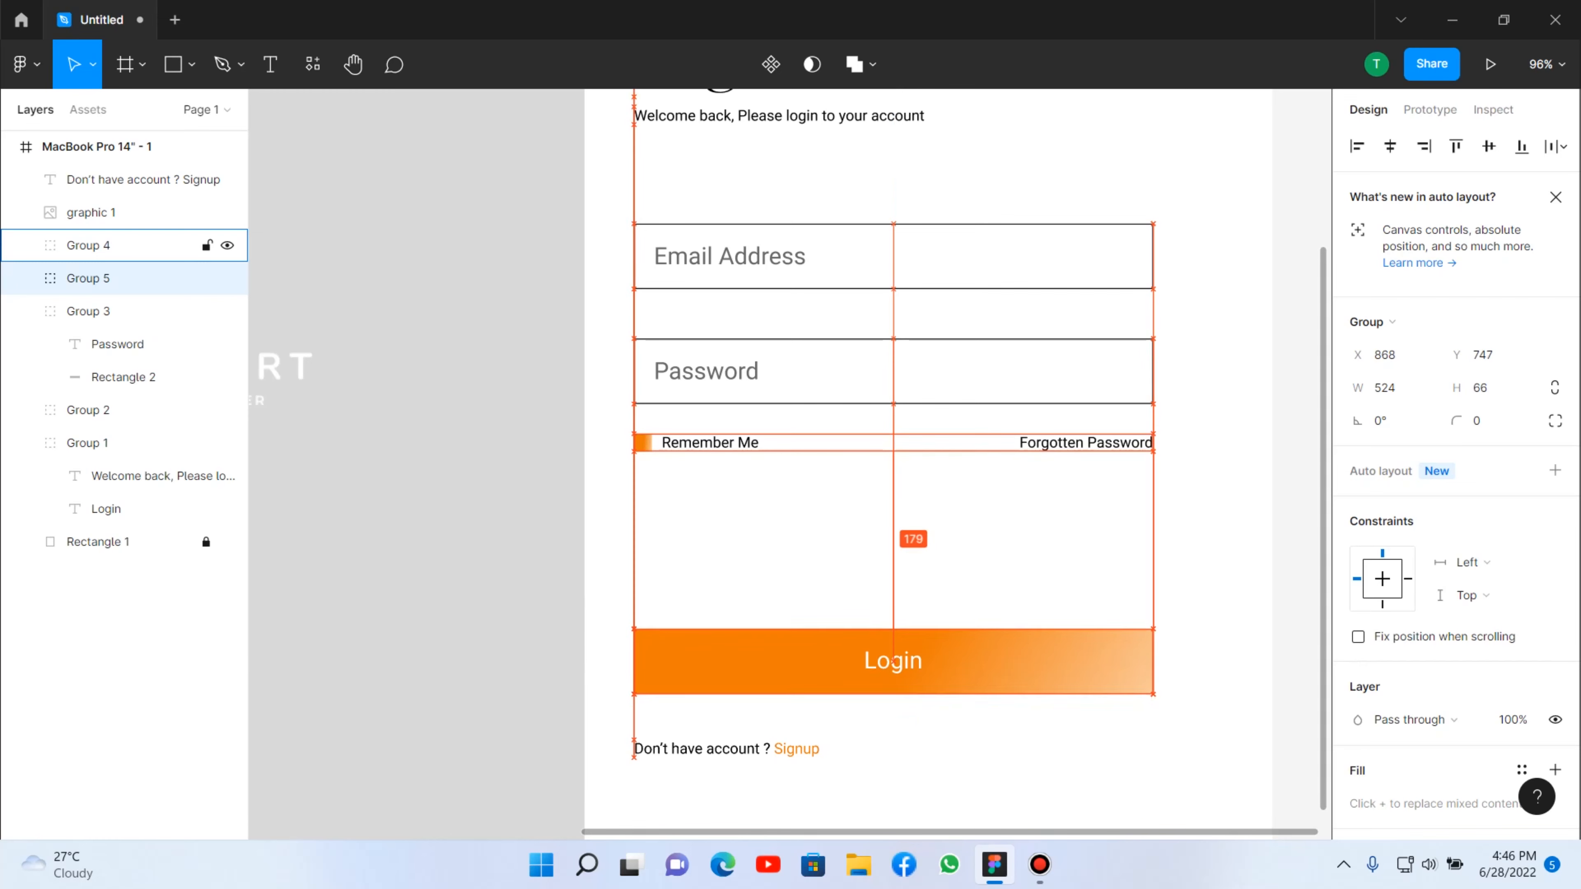
key("Up")
key("Up")
key("Up")
key("Up")
key("Up")
key("Up")
key("Up")
key("Up")
key("Up")
key("Up")
key("Up")
key("Up")
key("Up")
key("Up")
key("Up")
key("Up")
key("Up")
key("Up")
key("Up")
key("Up")
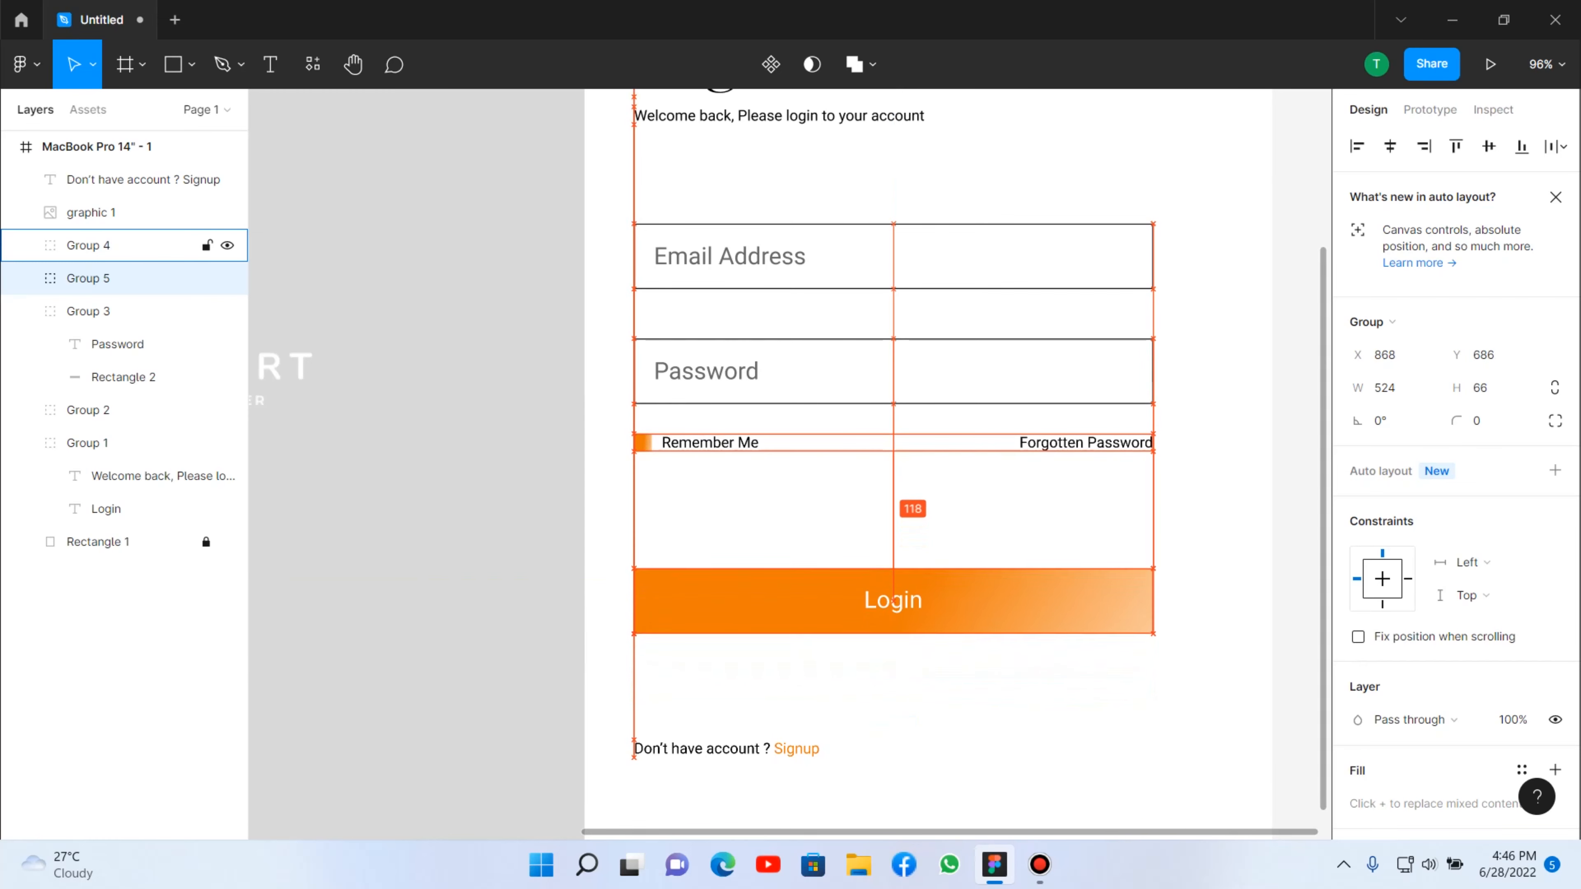
key("Down")
key("Down")
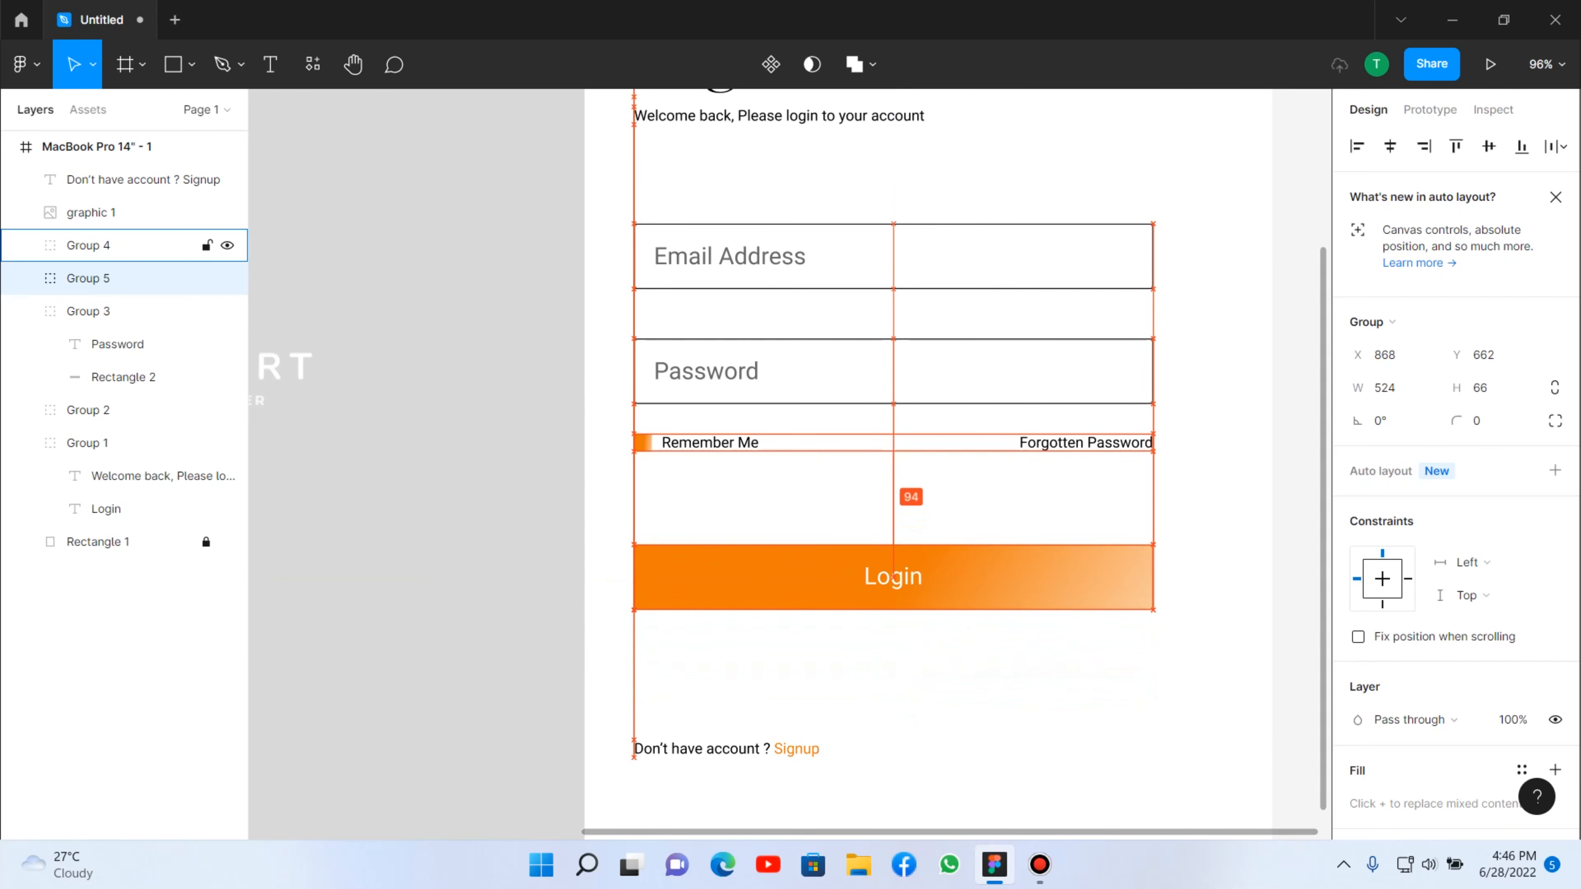
key("Down")
key("Down")
key("shift+1")
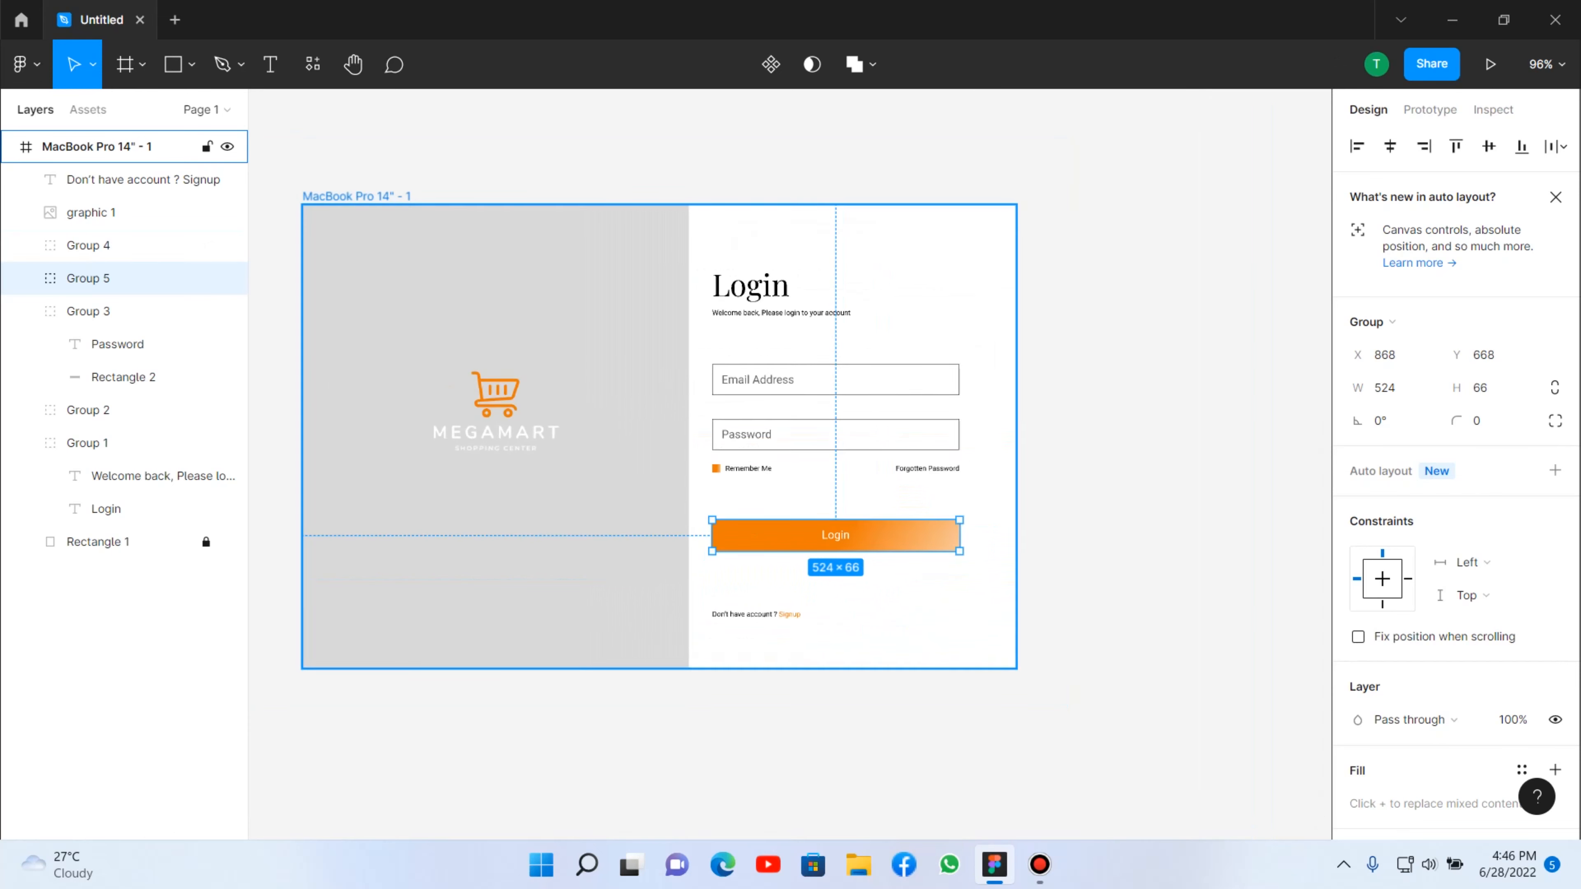
key("Escape")
scroll(625, 395, "up", 2)
scroll(976, 590, "up", 2)
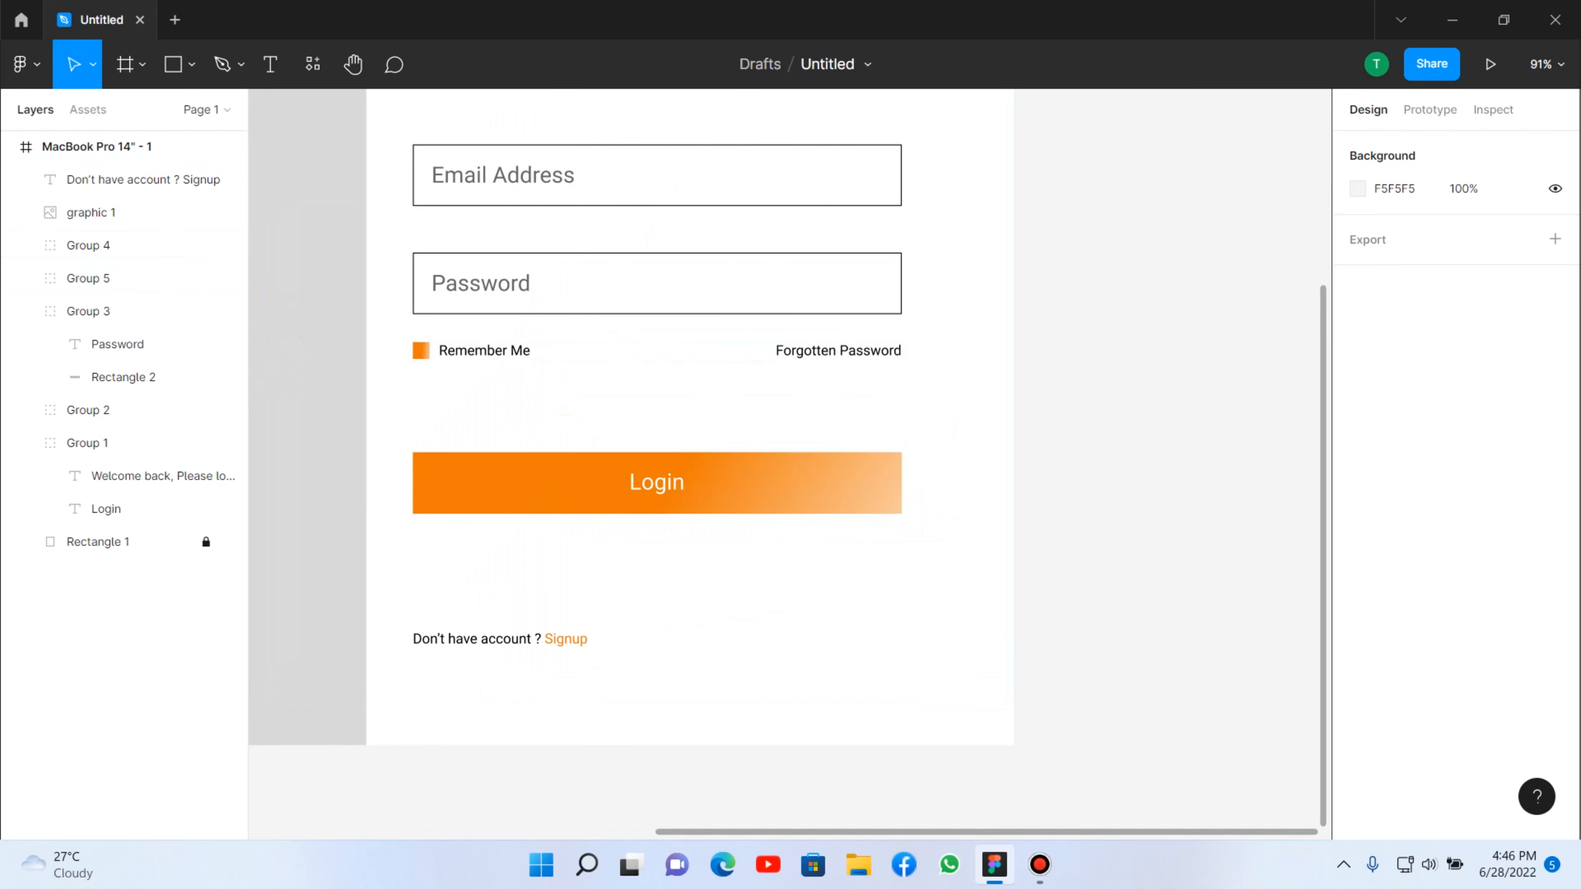
Raise the Login button group to Y 657, closer to the Remember Me row, and view the whole page.
left_click(88, 278)
key("Up")
key("Up")
key("Up")
key("Up")
key("Up")
key("Up")
key("Up")
key("Up")
key("Up")
key("Up")
key("Up")
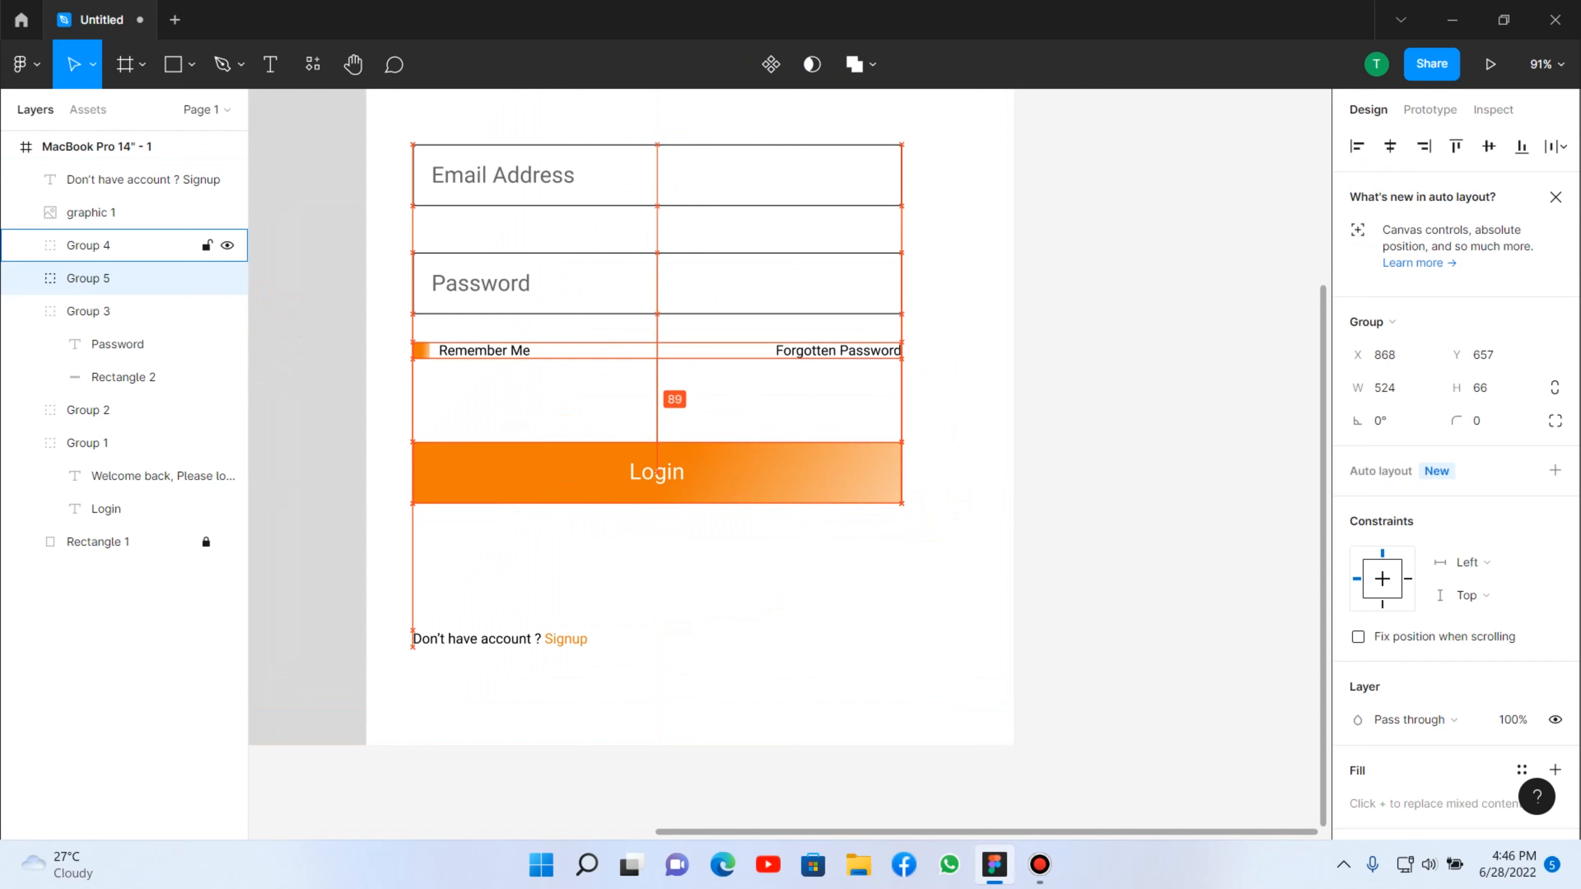
key("Escape")
key("shift+1")
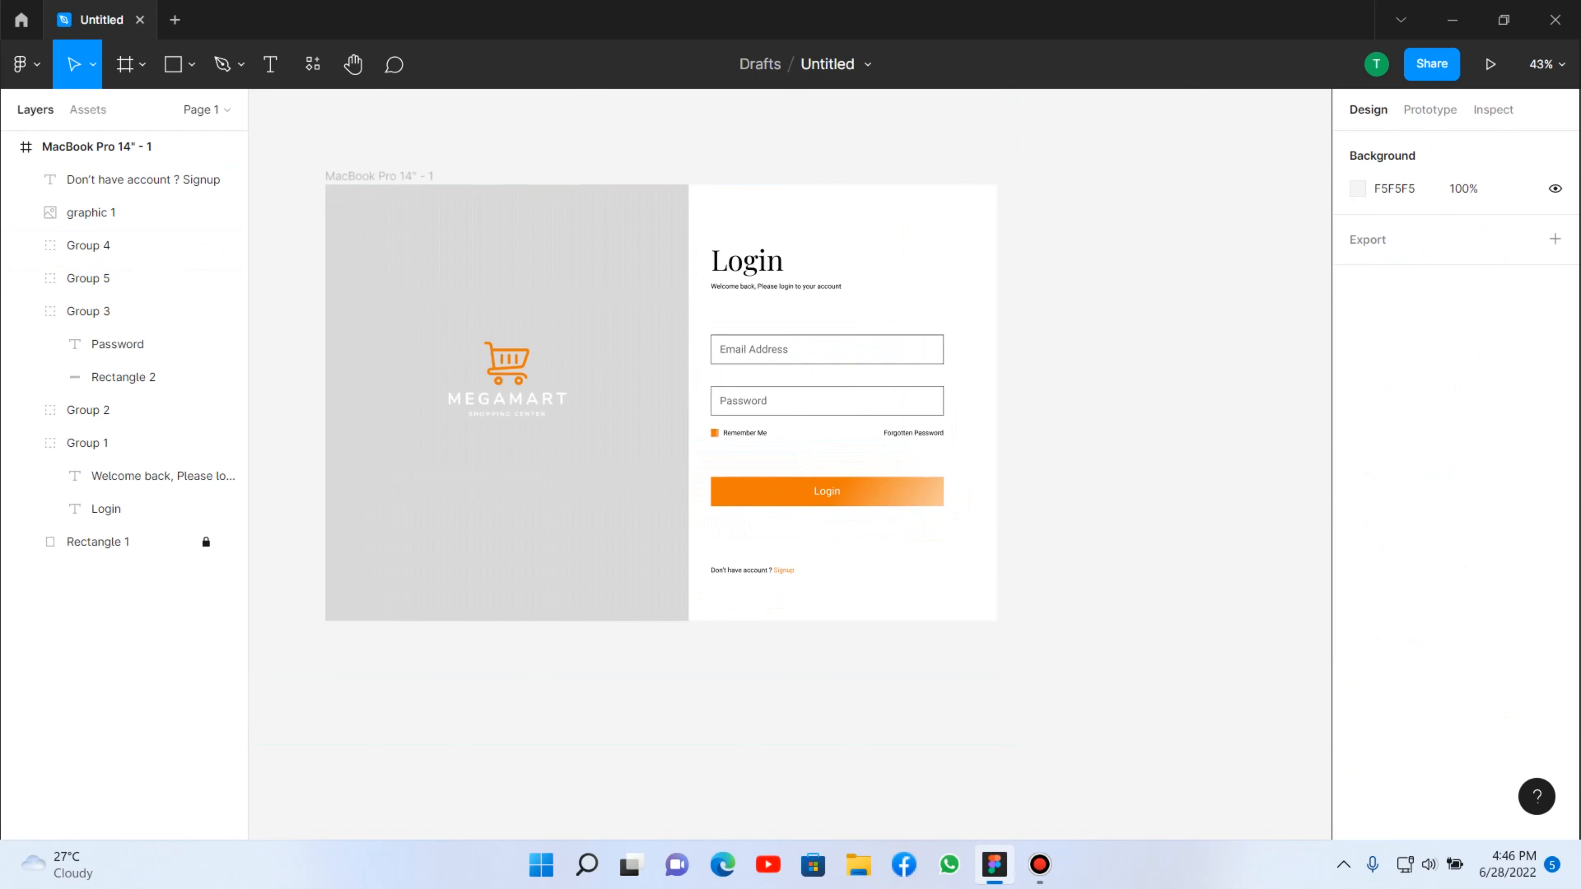
Move the "Don't have account ? Signup" line up to Y 754, 30 px below the Login button.
scroll(770, 615, "up", 3)
left_click_drag(741, 550, 741, 490)
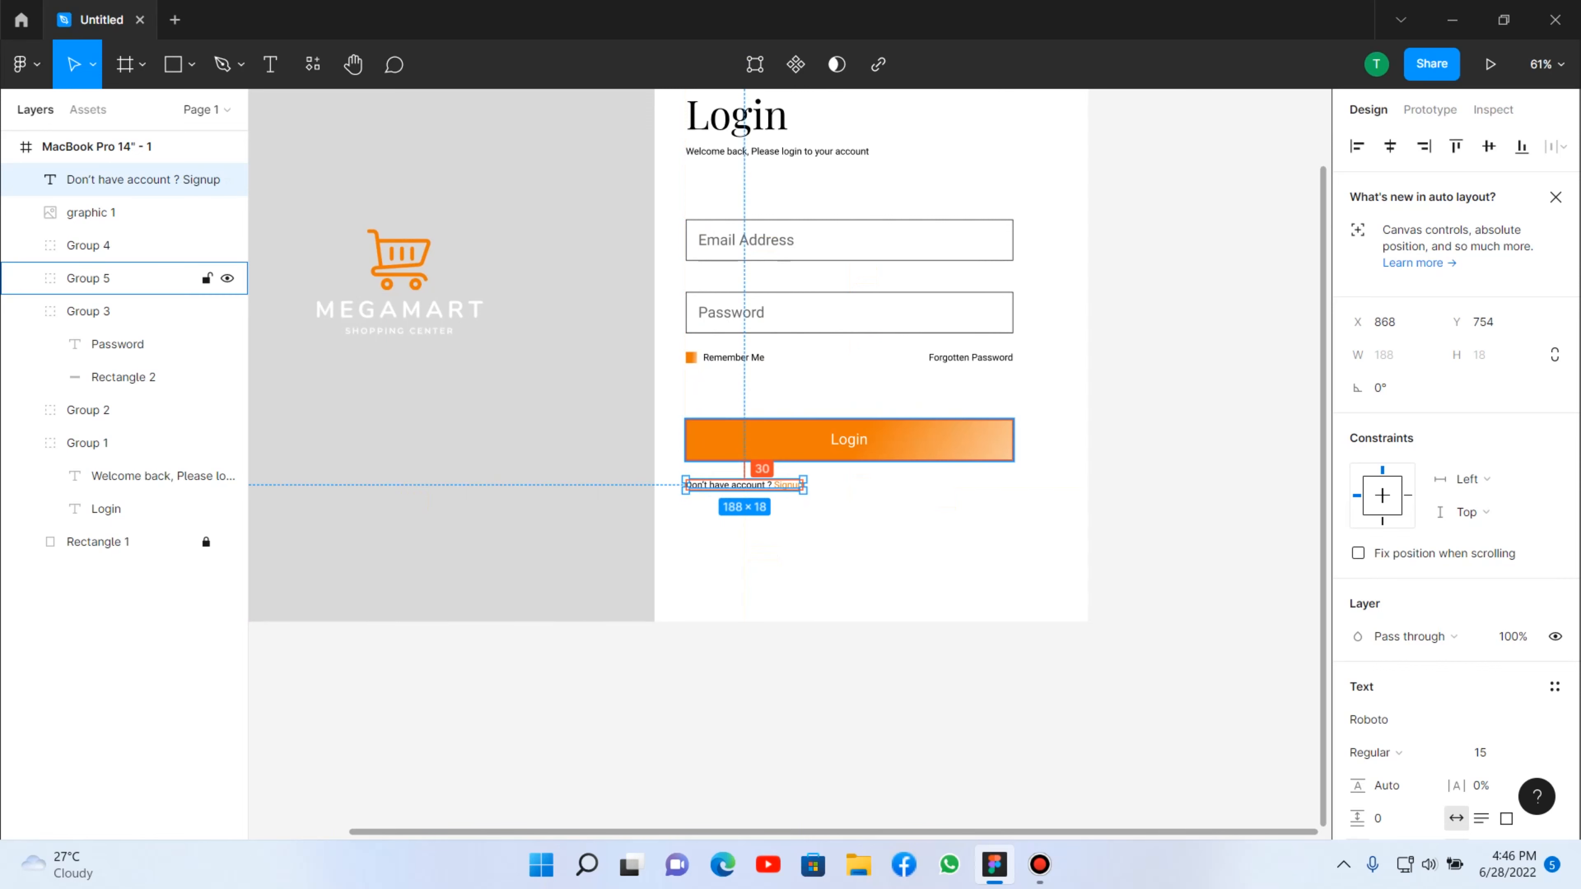
key("Escape")
Group all login form elements, from the Login heading down to the signup line, into a single group.
scroll(784, 374, "down", 3)
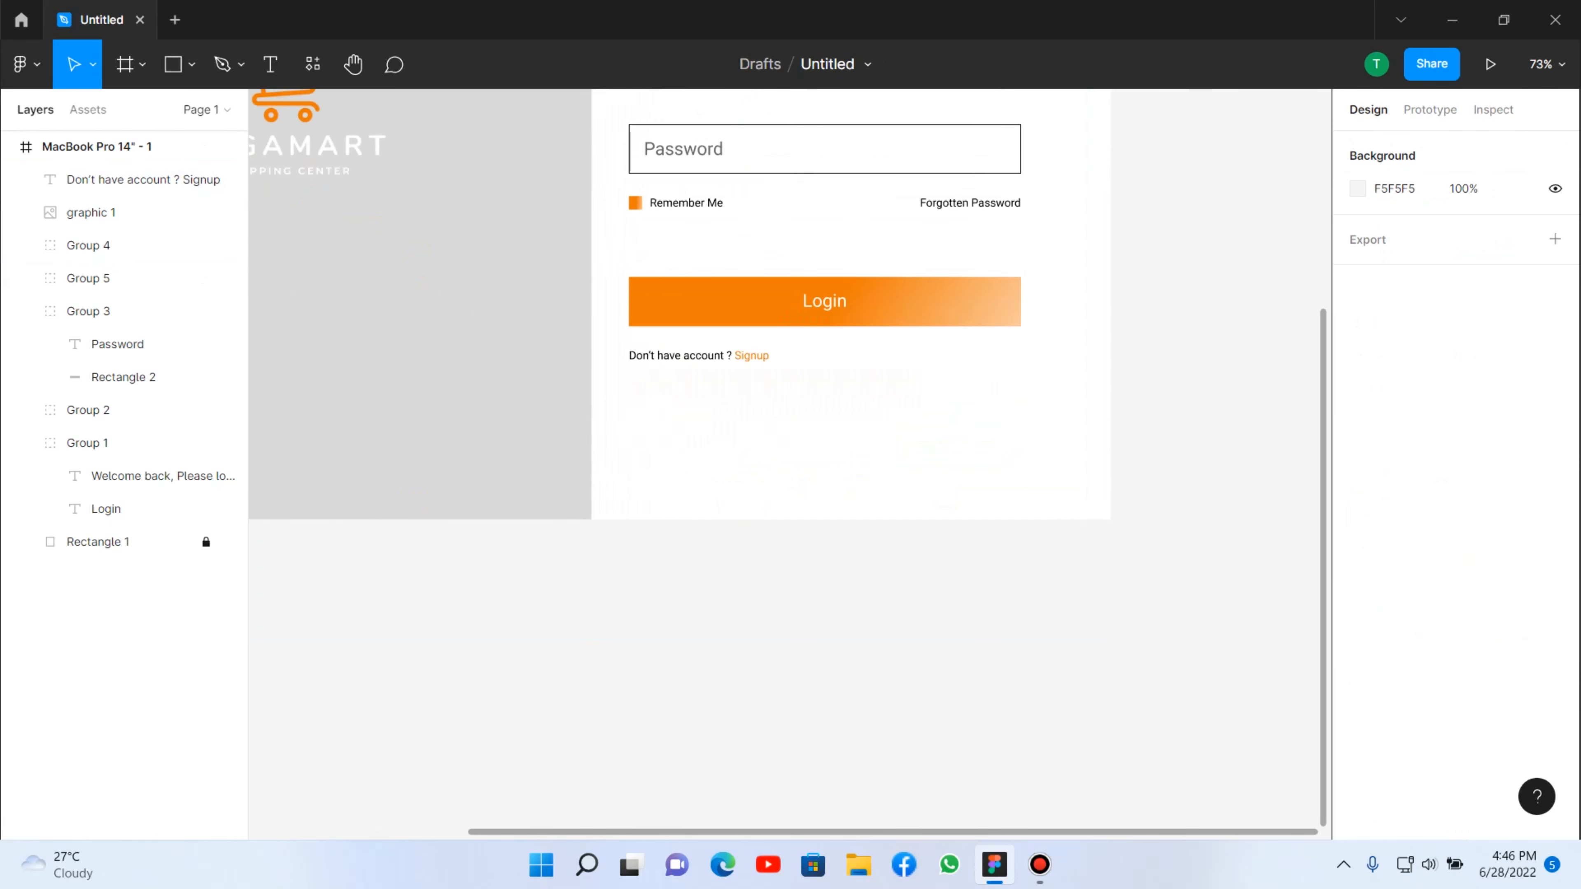
scroll(905, 635, "down", 2)
left_click_drag(794, 494, 832, 242)
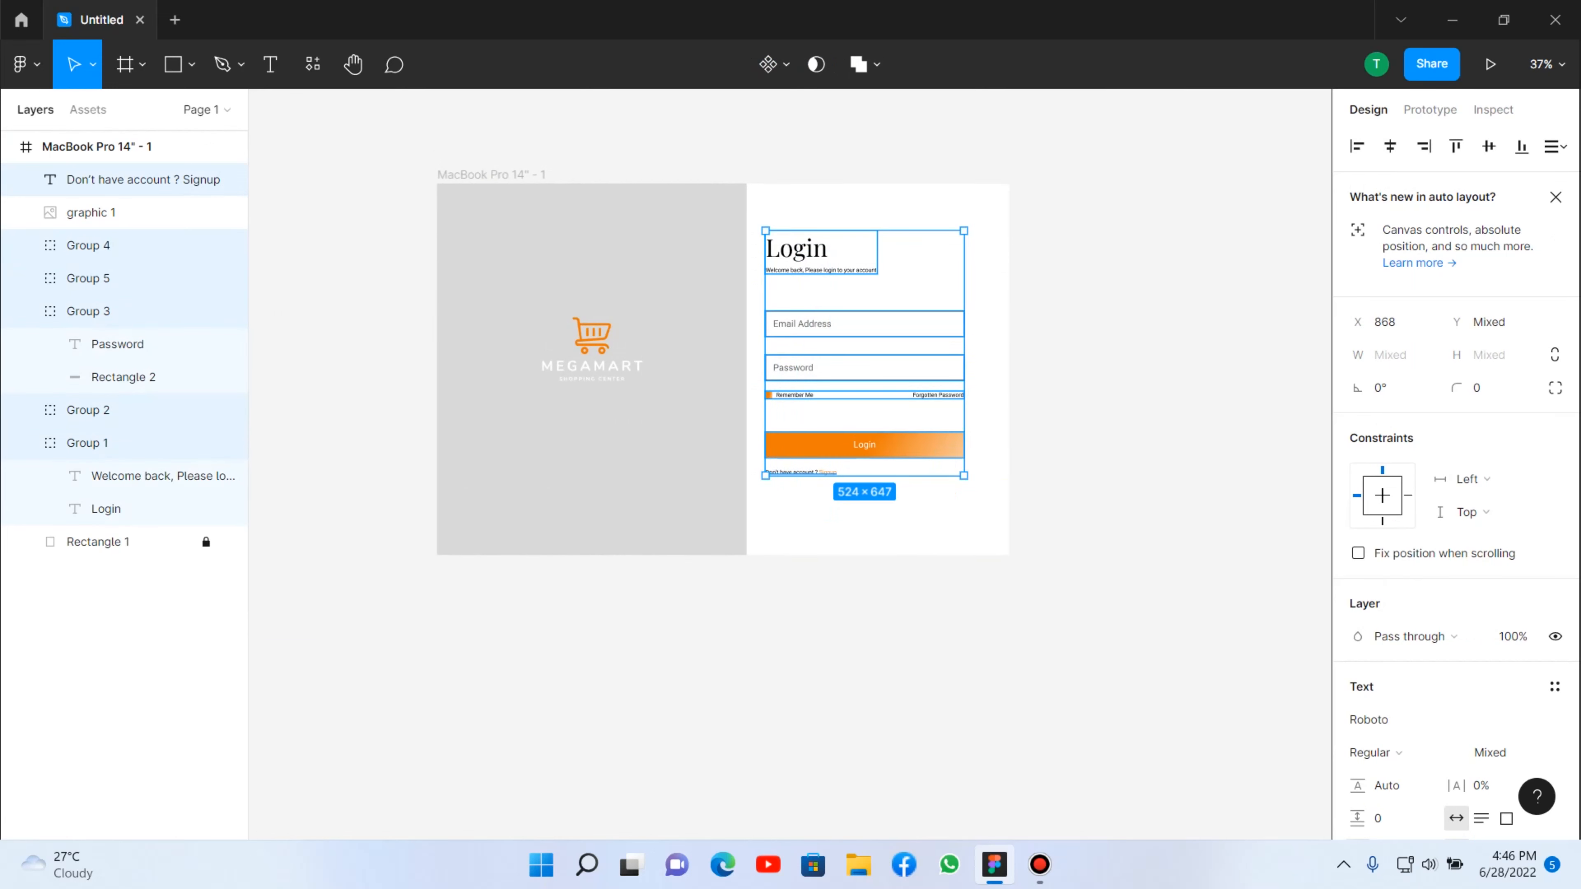
key("ctrl+g")
key("Escape")
scroll(967, 533, "up", 2)
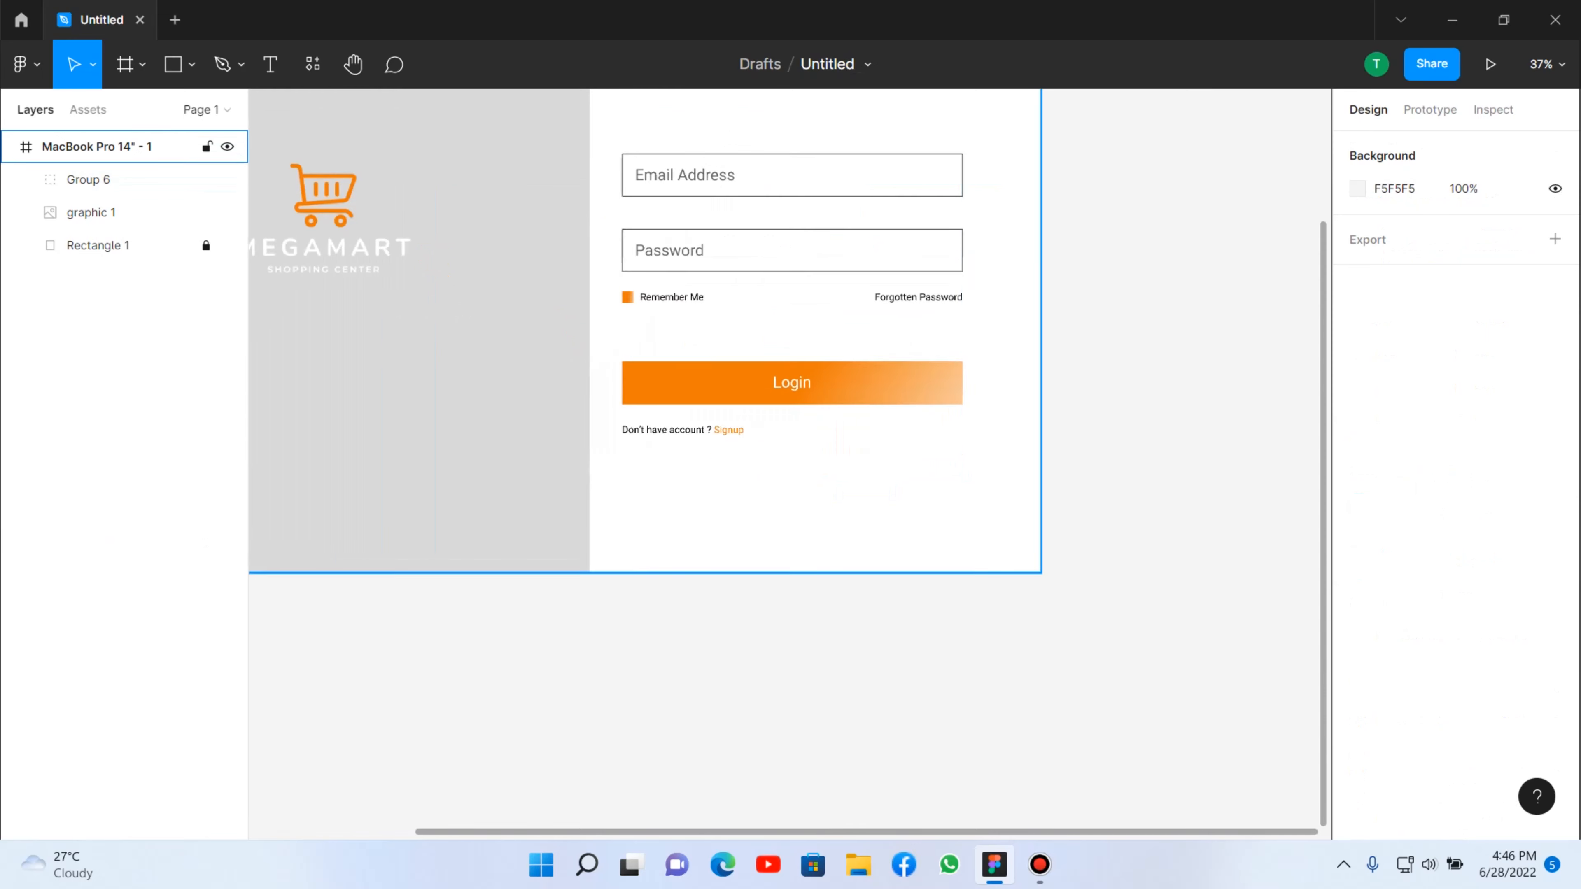
Align the login form group to the vertical center of the MacBook Pro 14" frame.
left_click(88, 180)
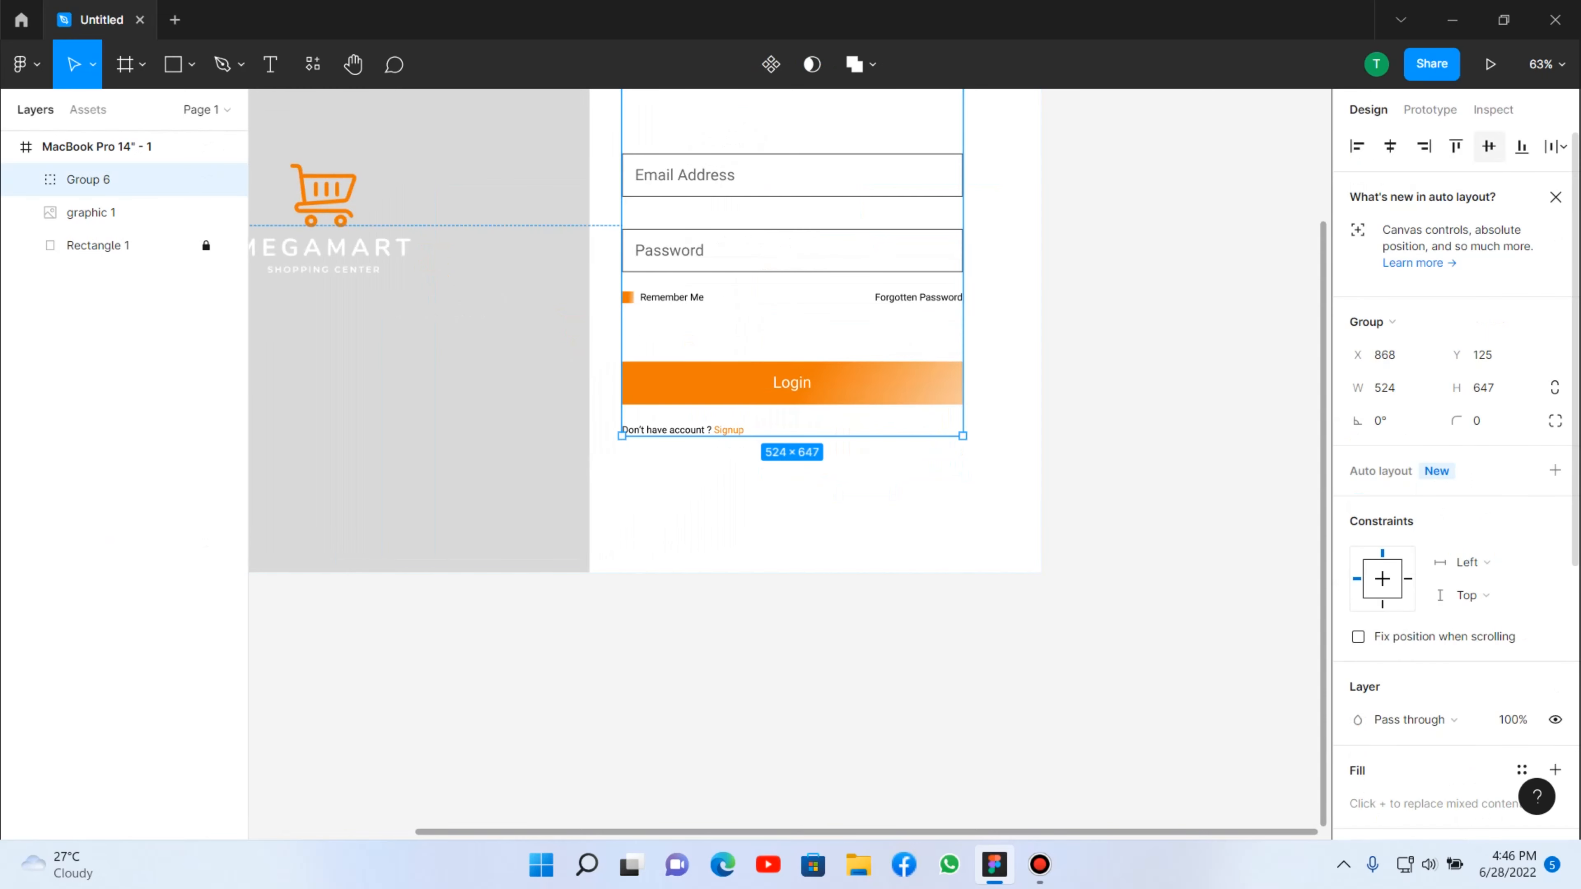
scroll(792, 311, "up", 1)
key("Escape")
key("shift+1")
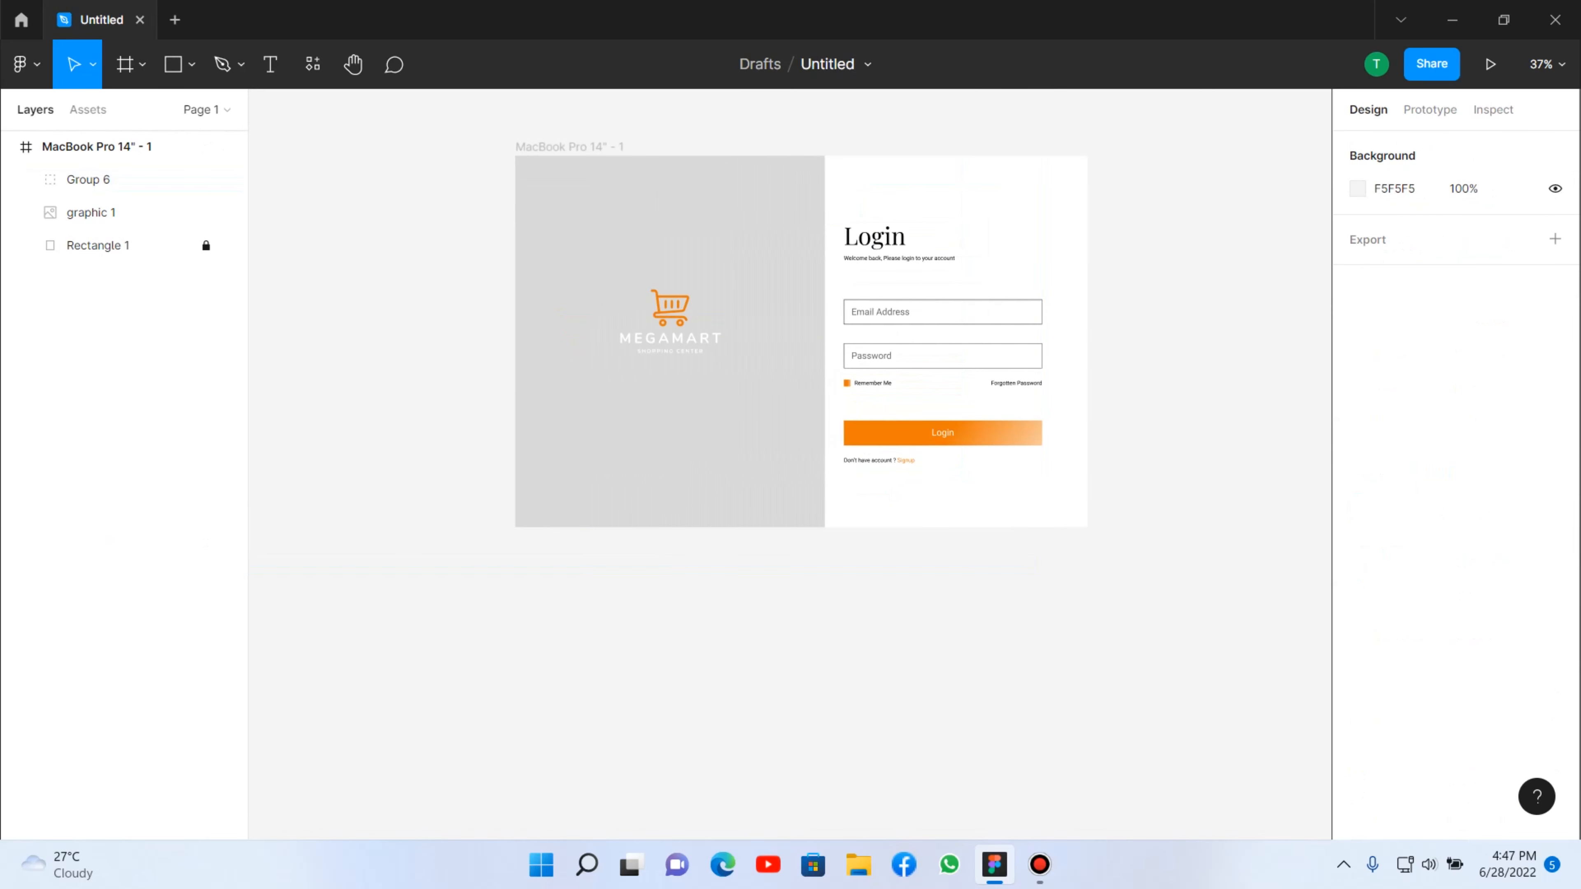
Examine the overall layout of the page, comparing the logo panel with the login form at several zoom levels.
scroll(791, 349, "up", 1)
scroll(943, 608, "up", 3)
scroll(738, 660, "down", 3)
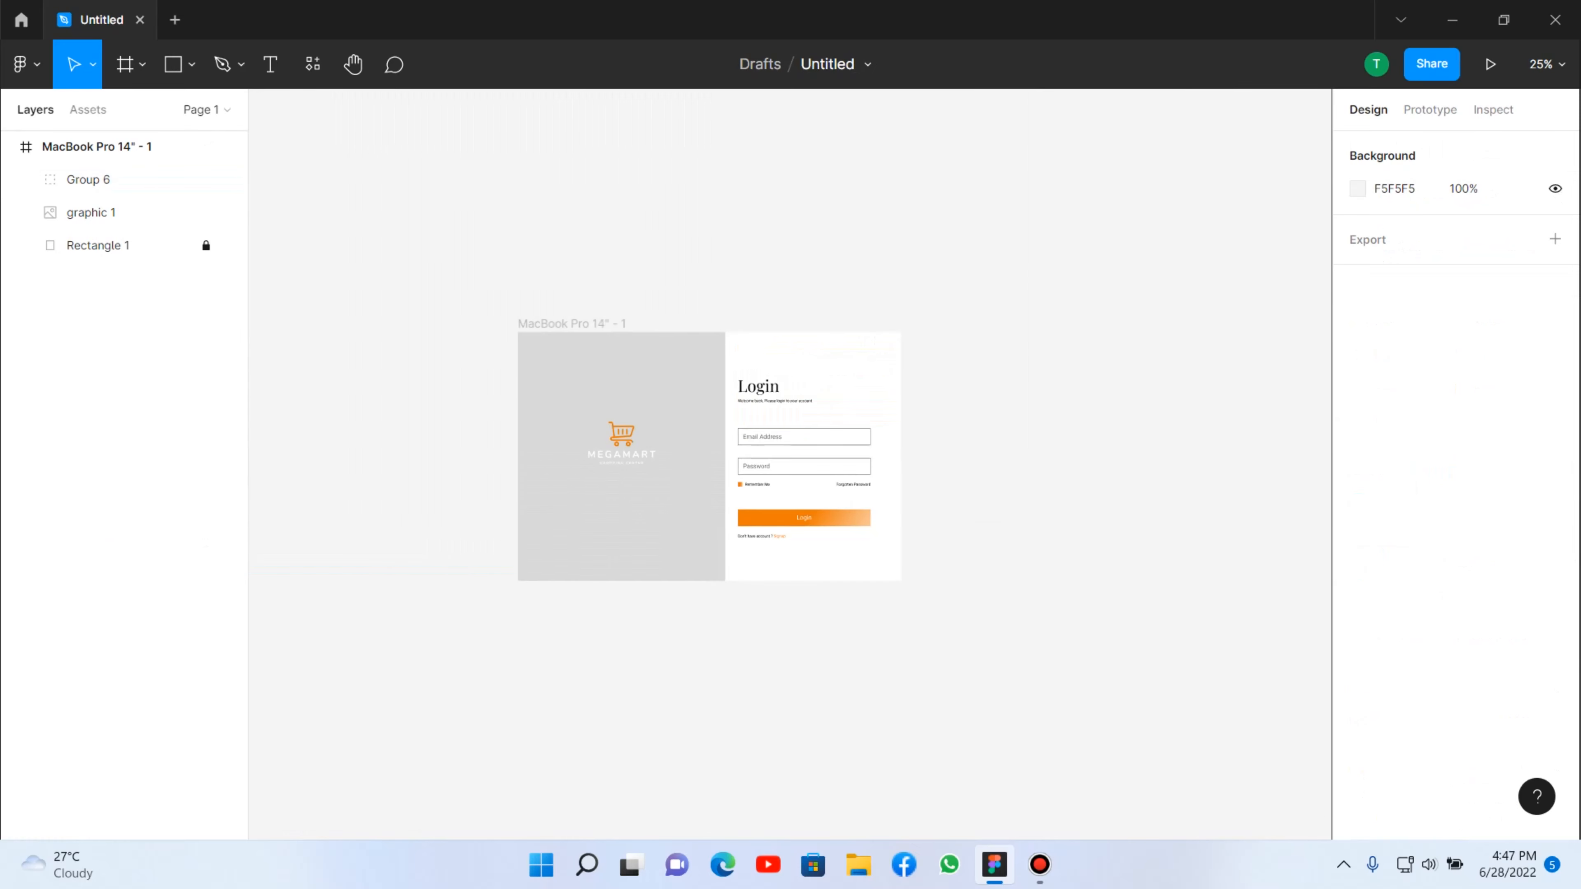
scroll(737, 661, "up", 3)
scroll(738, 660, "up", 2)
scroll(861, 765, "up", 1)
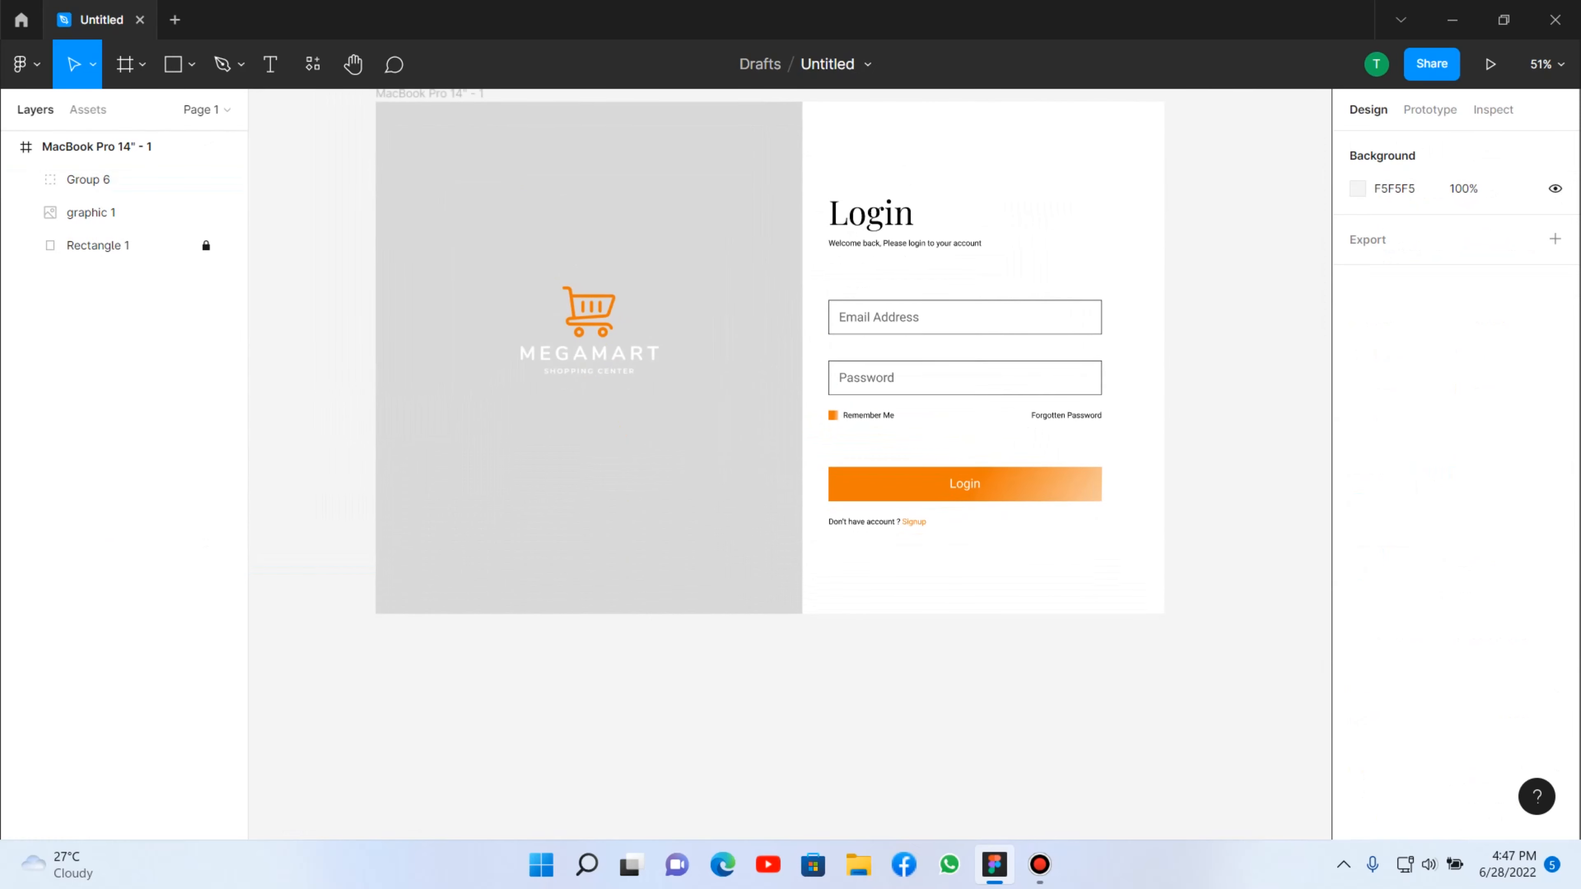
scroll(747, 436, "up", 1)
scroll(747, 436, "down", 2)
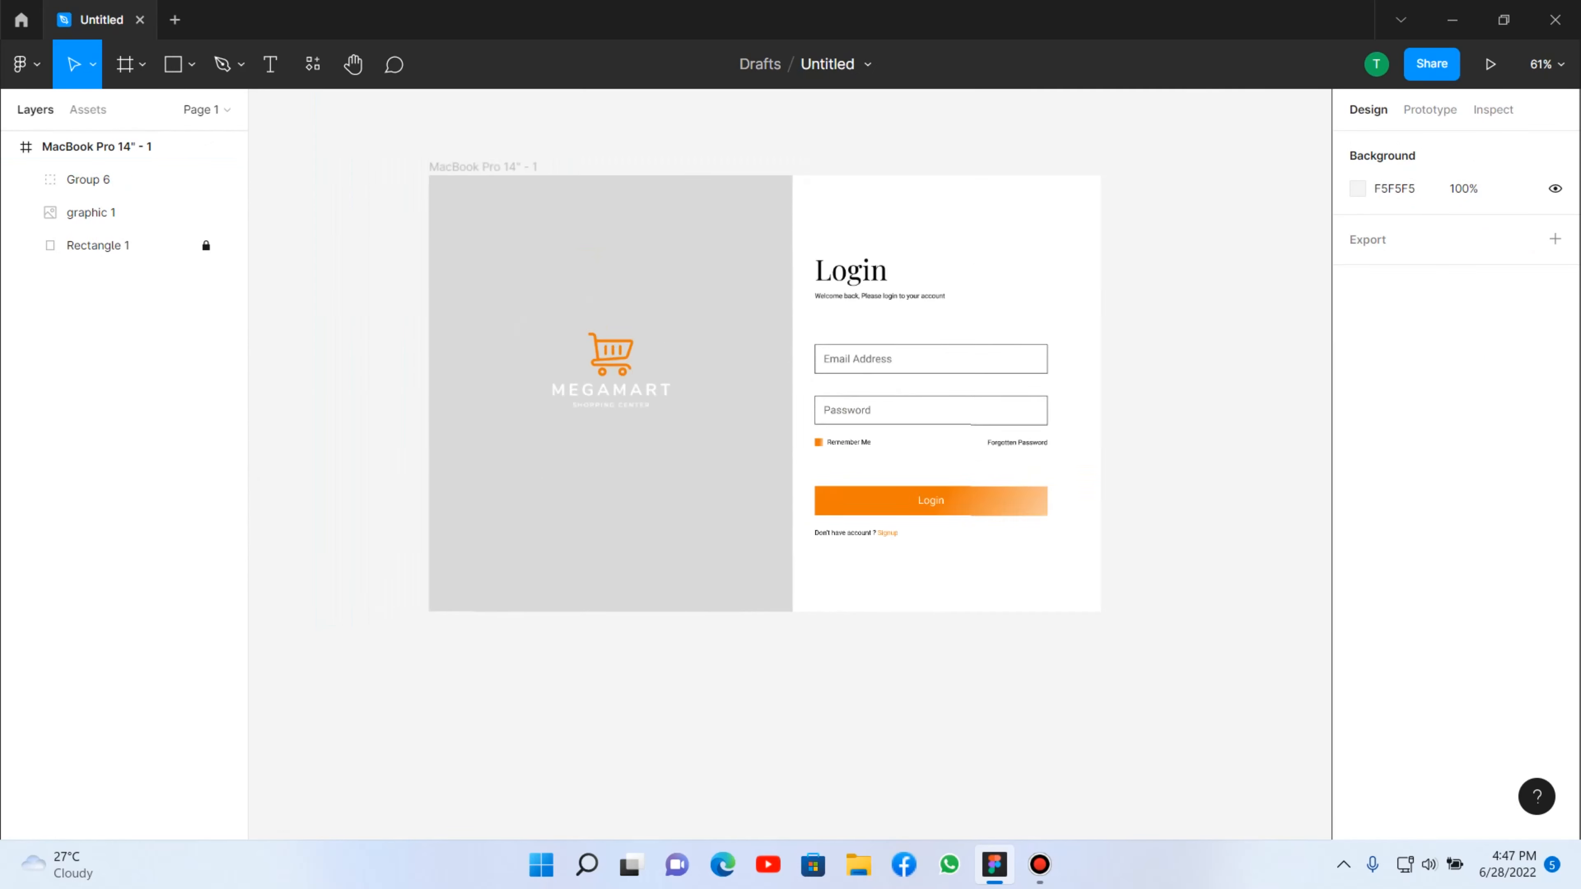
scroll(678, 561, "up", 2)
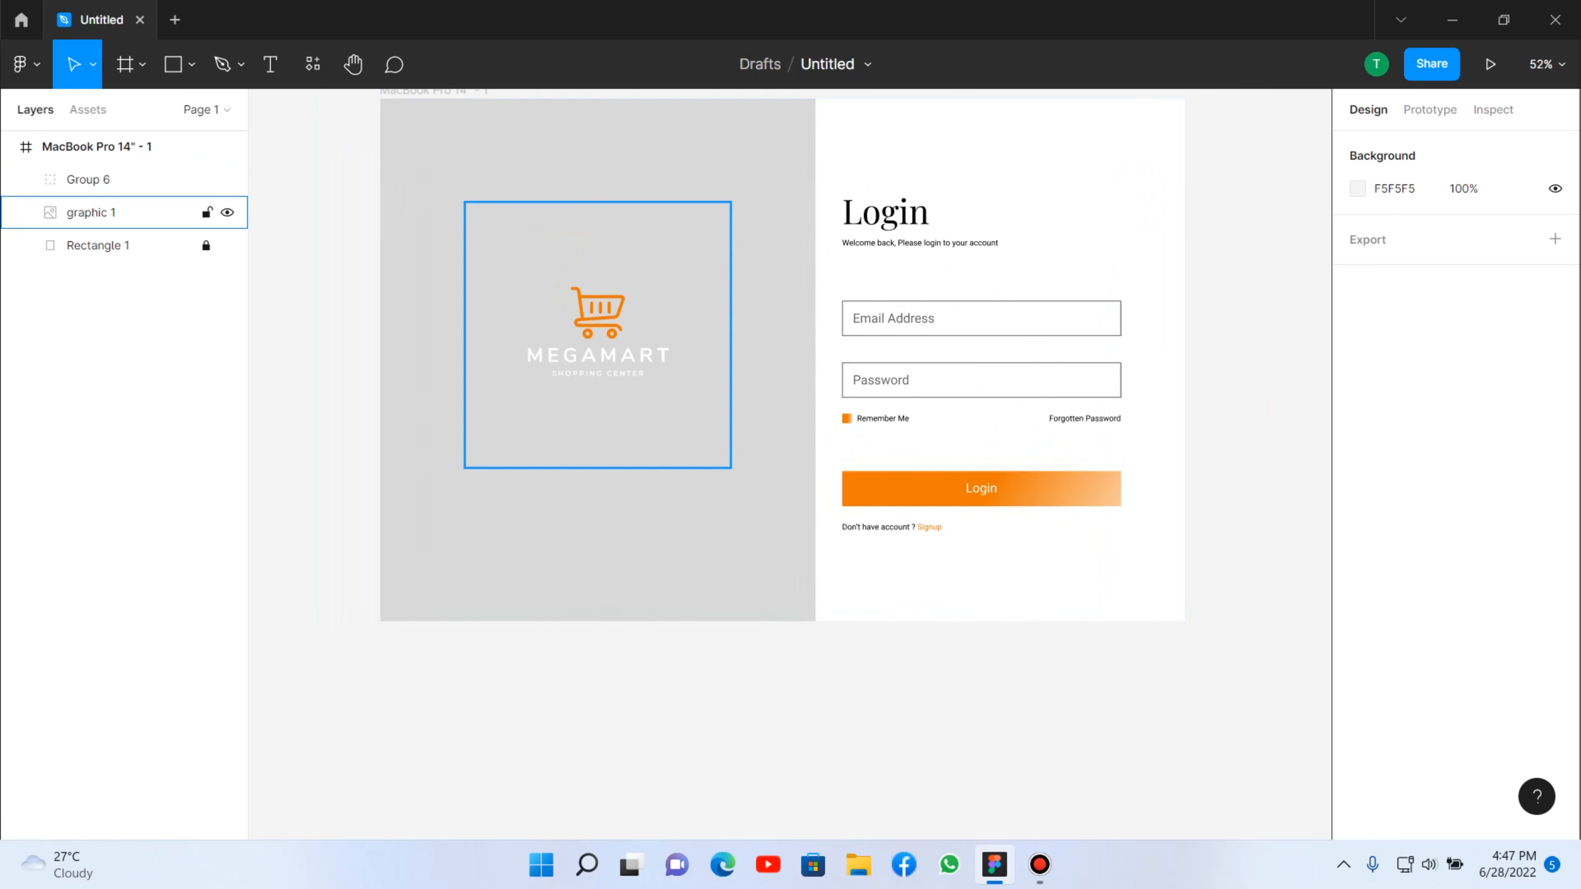
scroll(597, 337, "up", 1)
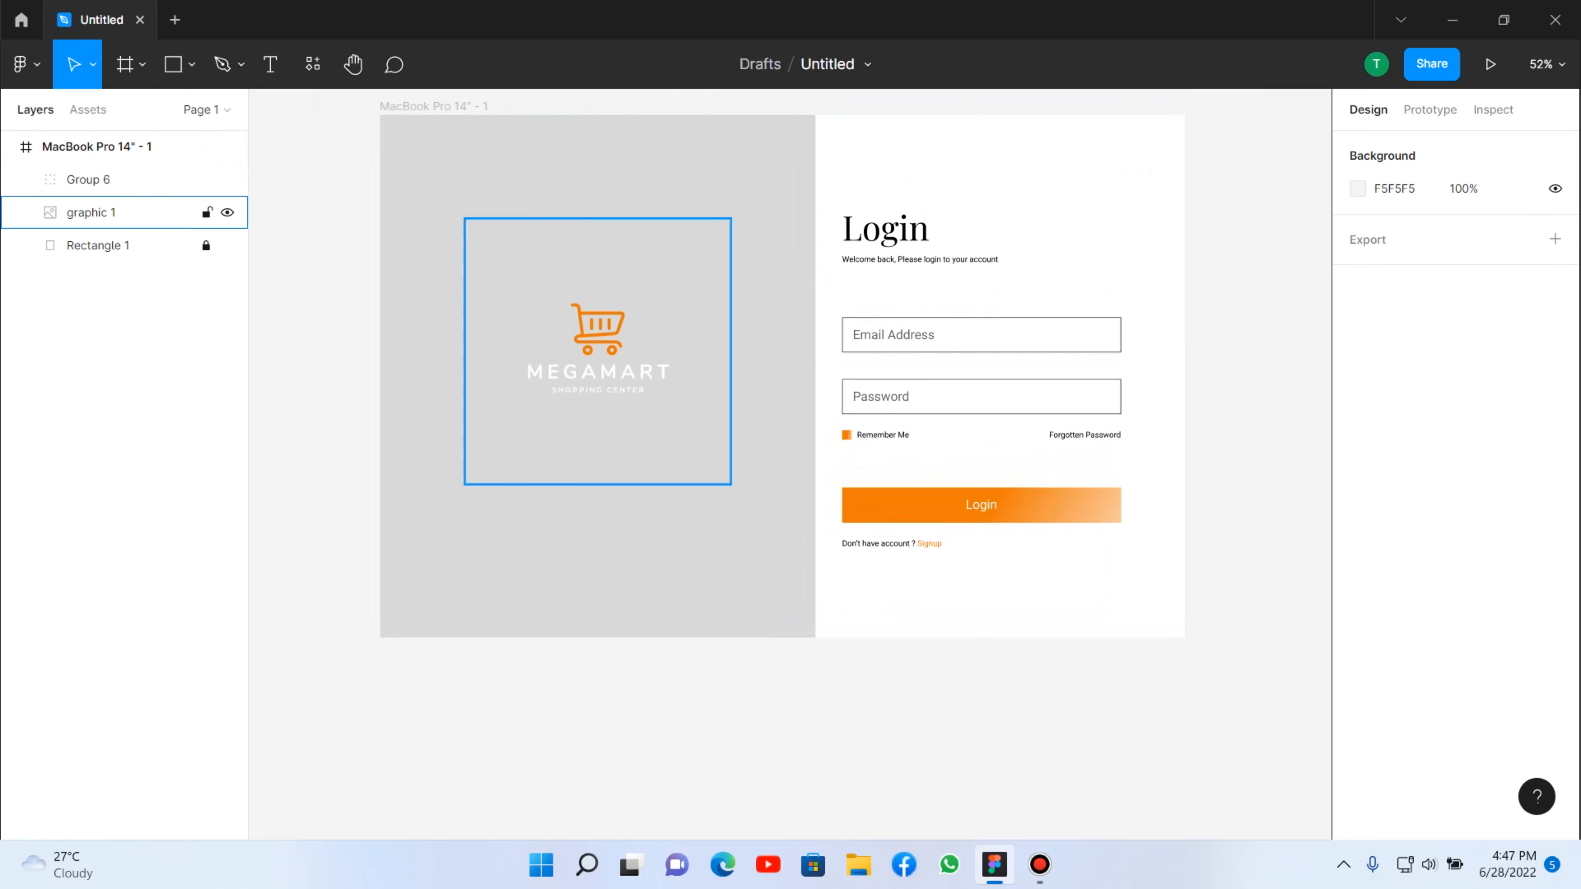
Unlock Rectangle 1 behind the logo and change its fill color to black.
left_click(206, 246)
left_click(124, 212)
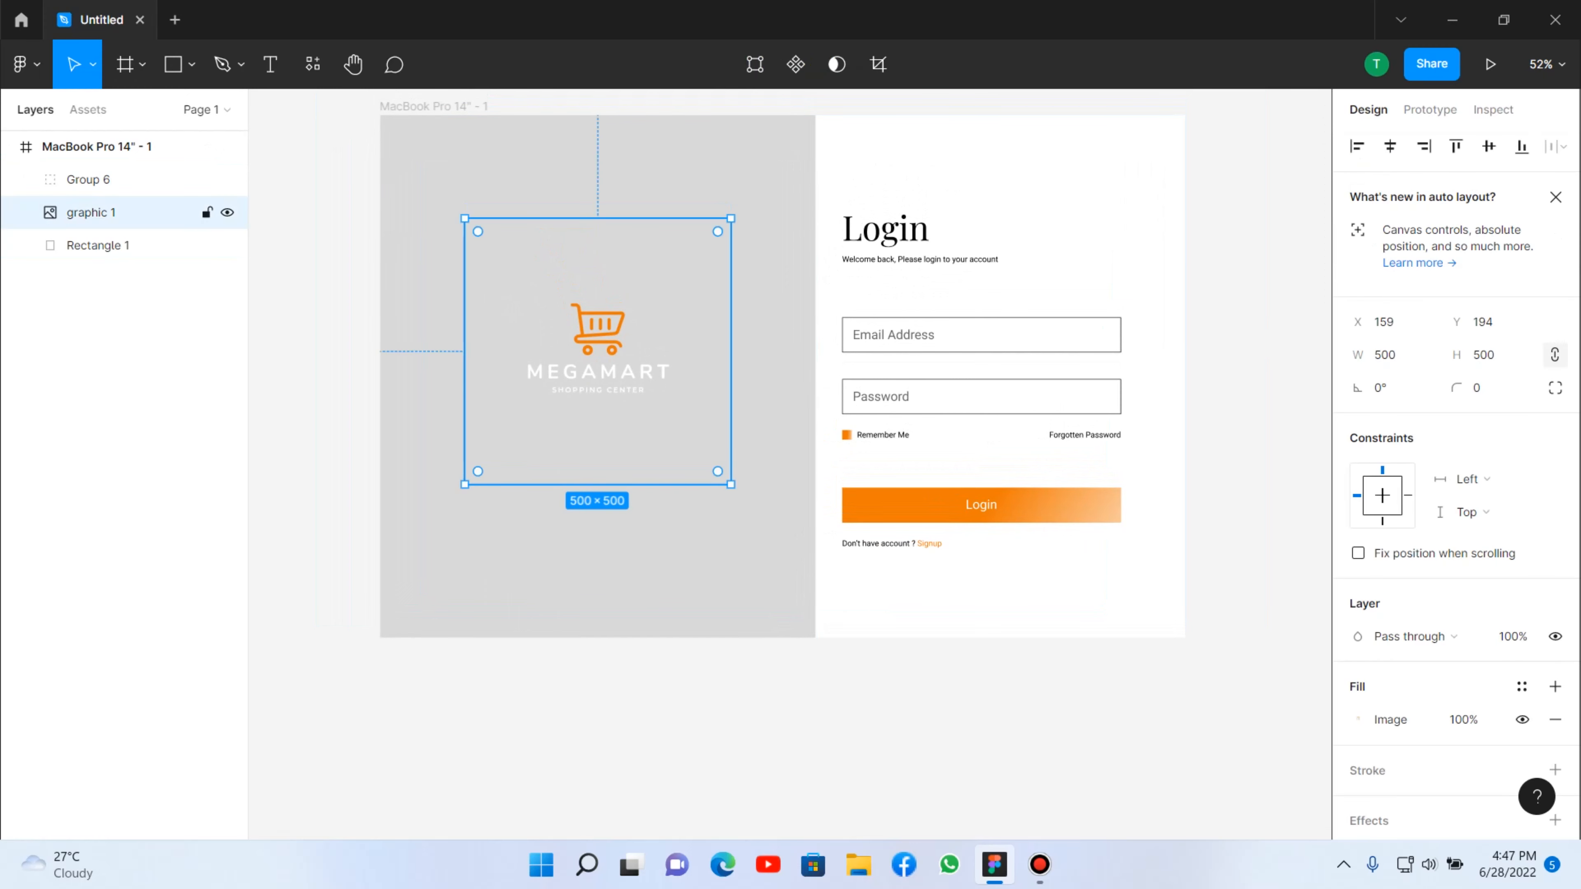
left_click(98, 246)
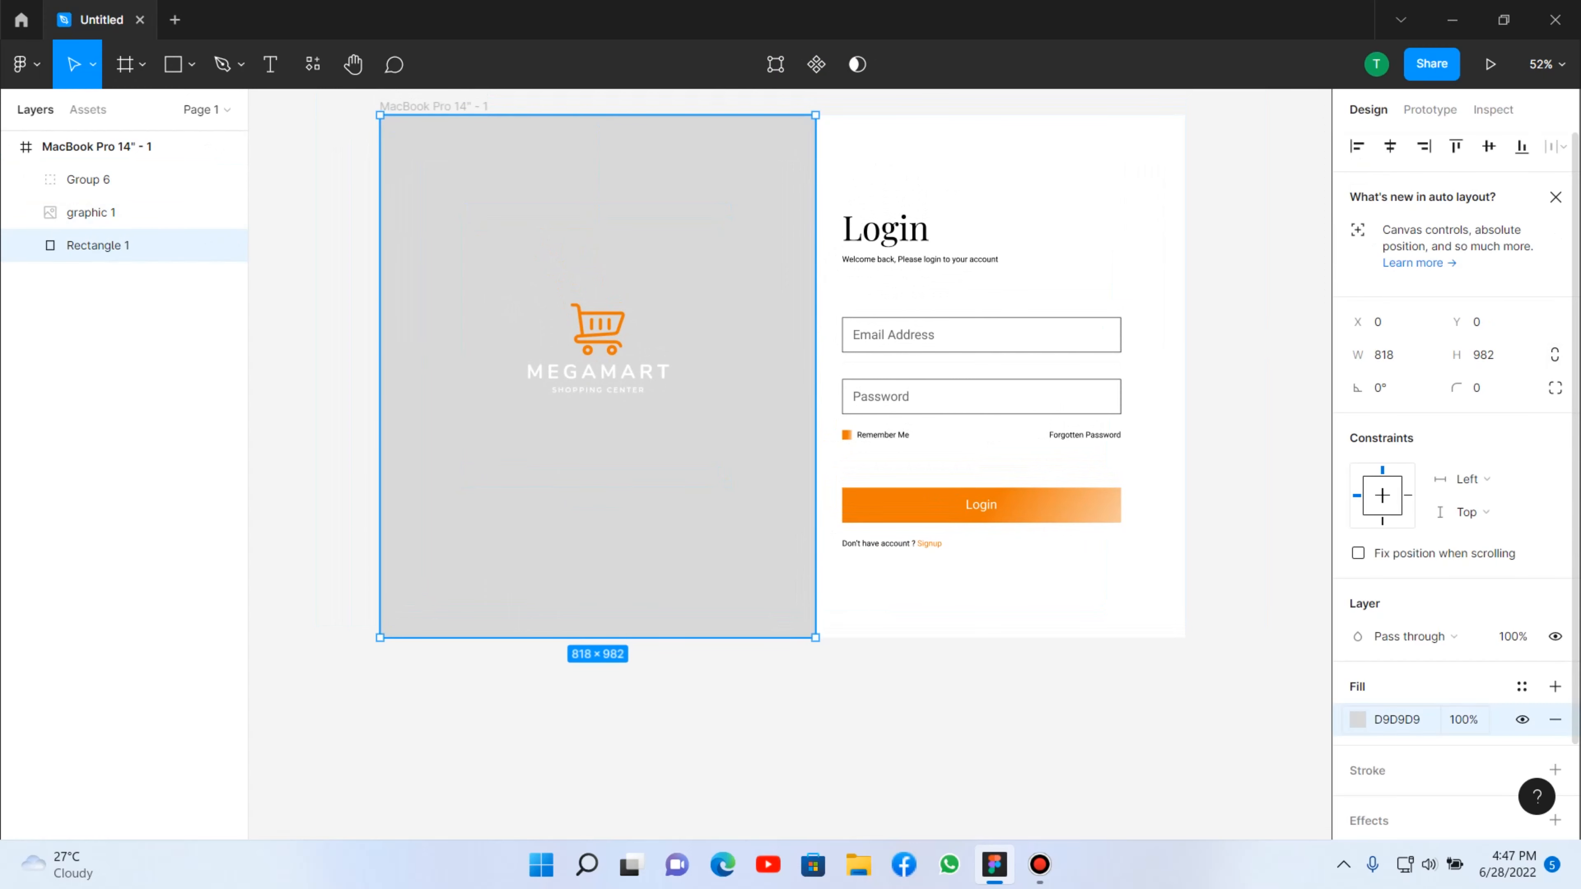
left_click(1358, 720)
left_click_drag(1121, 548, 1087, 572)
key("Escape")
key("Escape")
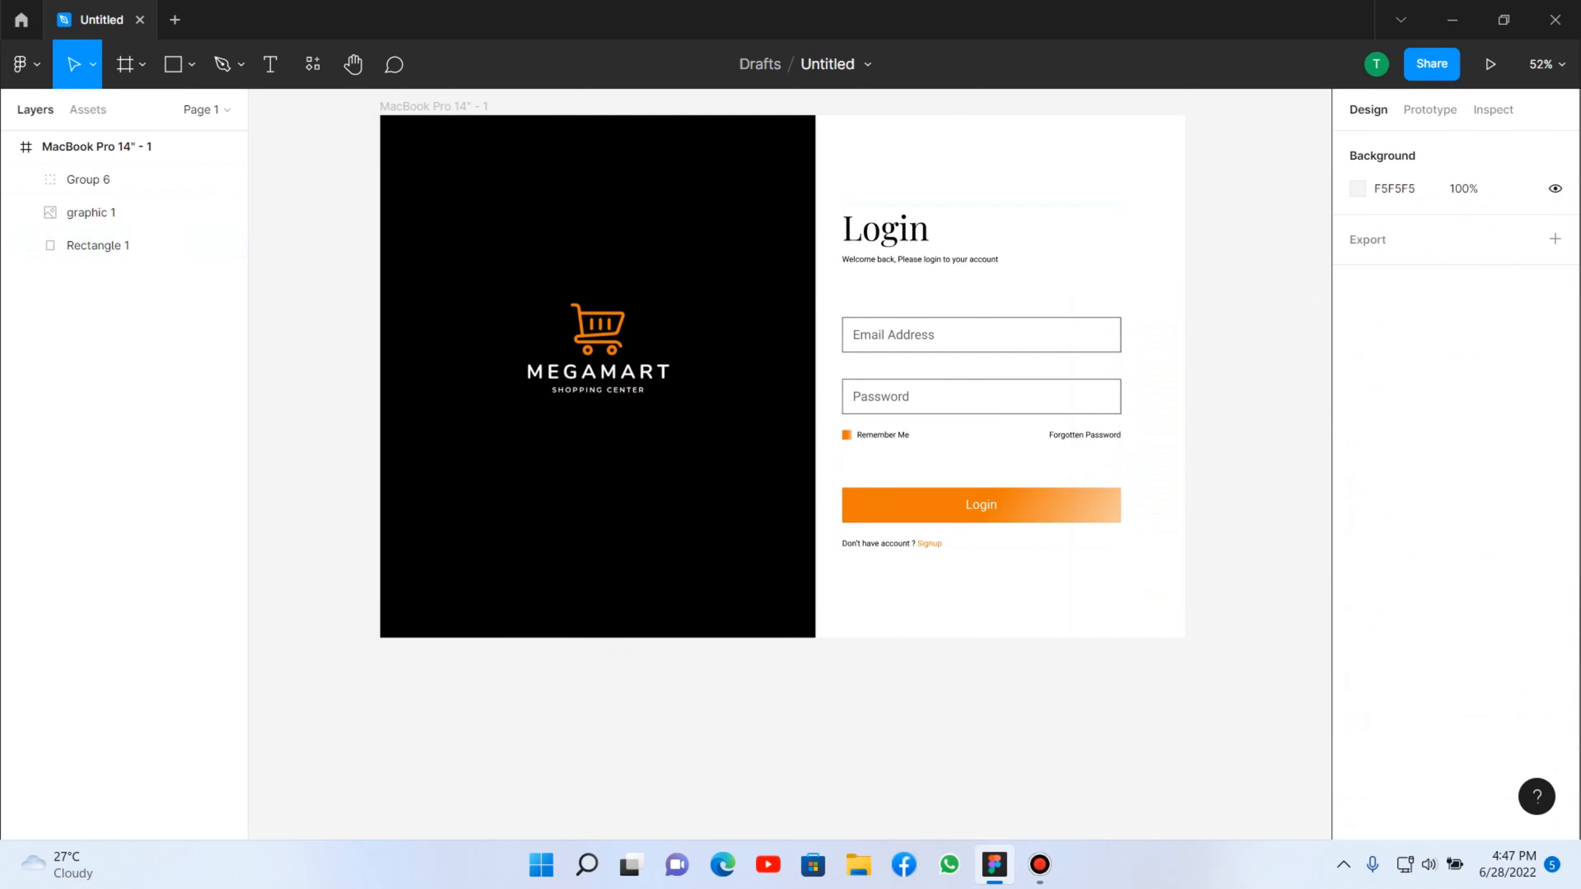
Enlarge the Megamart logo image to 602 × 602 and center it horizontally on the black panel at X 108.
scroll(865, 772, "up", 1)
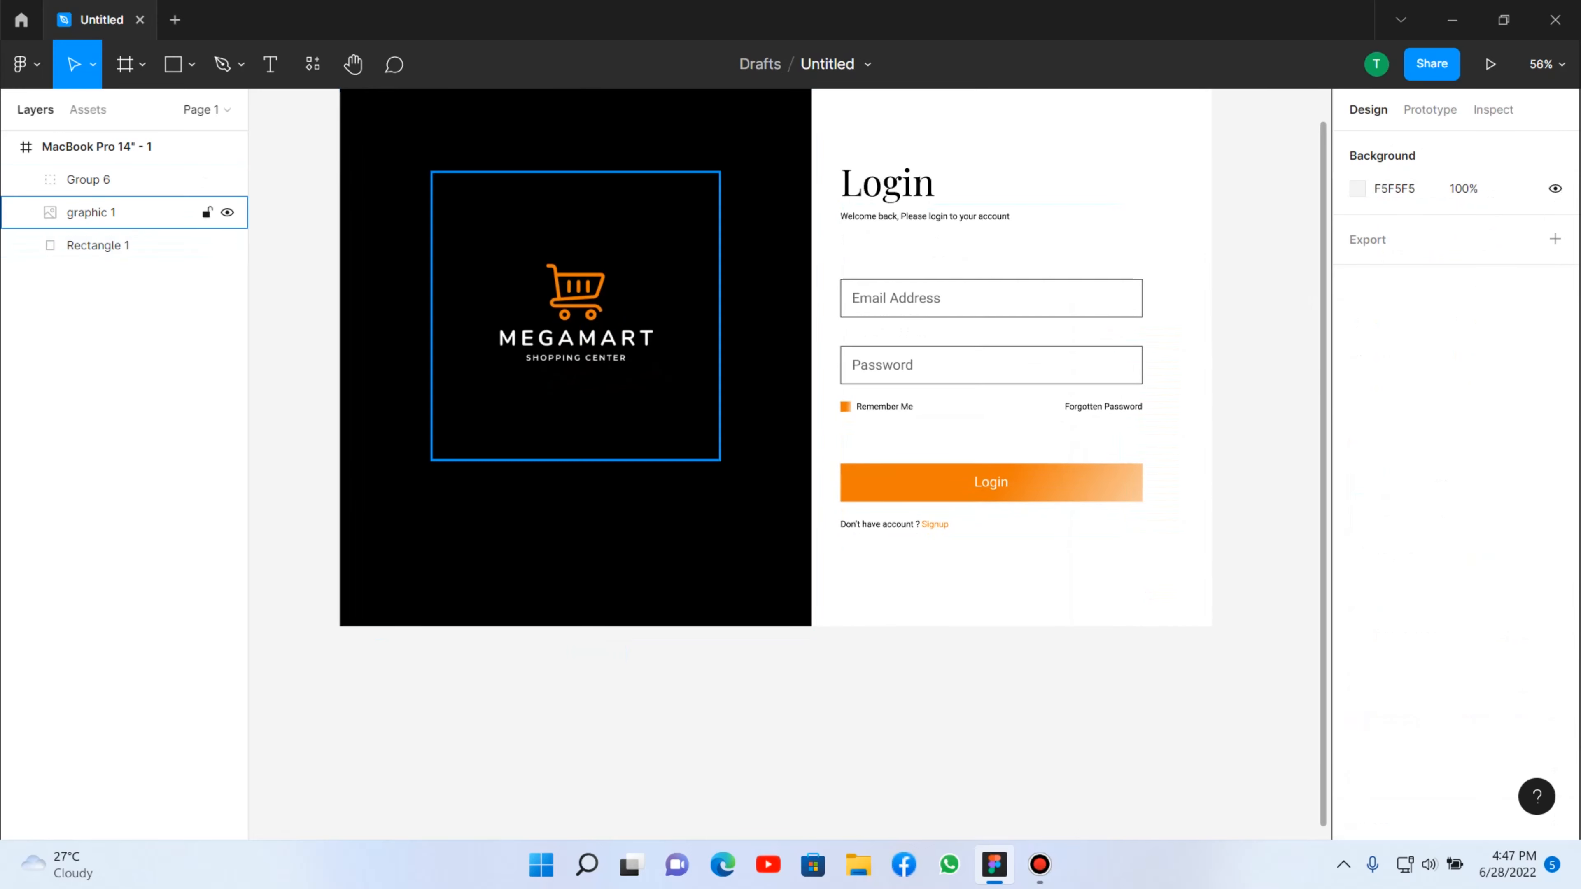
scroll(645, 731, "down", 4)
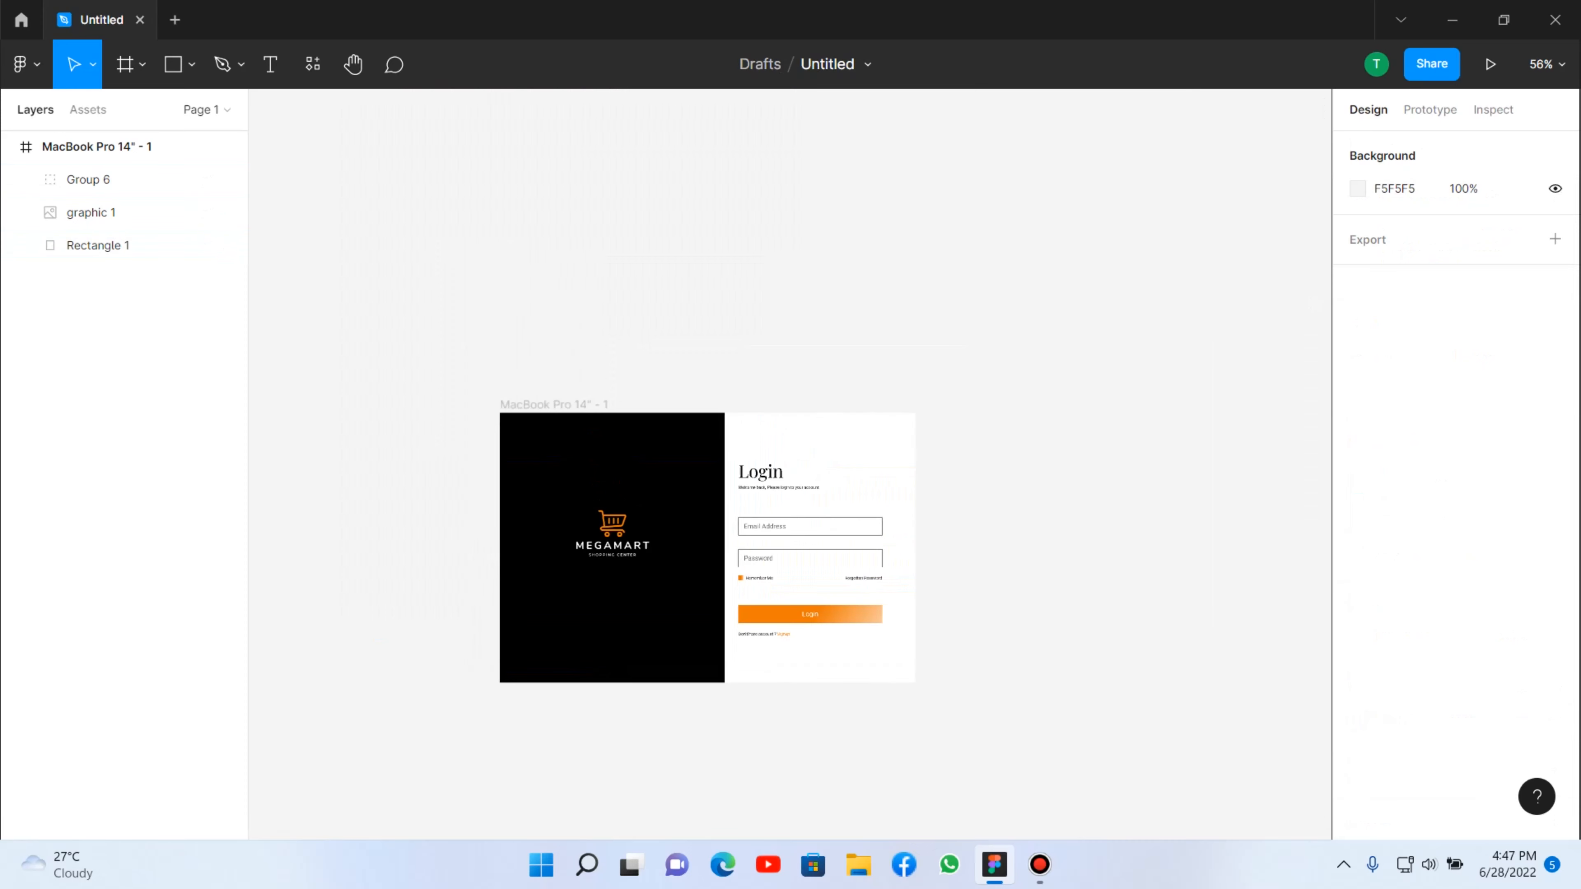
scroll(703, 633, "up", 3)
scroll(703, 633, "up", 1)
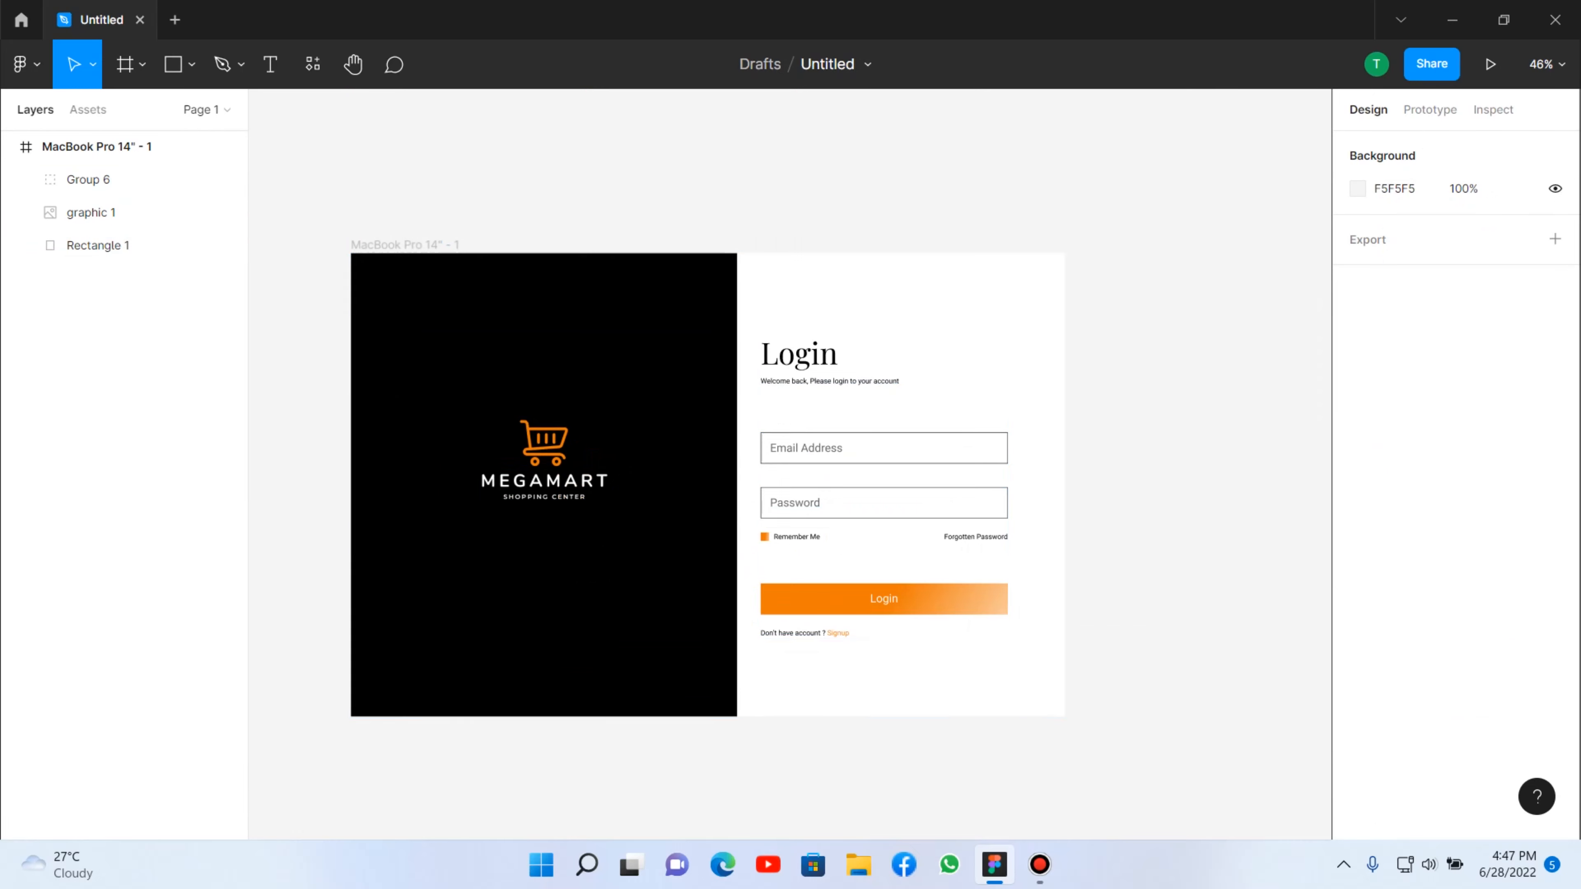
scroll(729, 710, "up", 5)
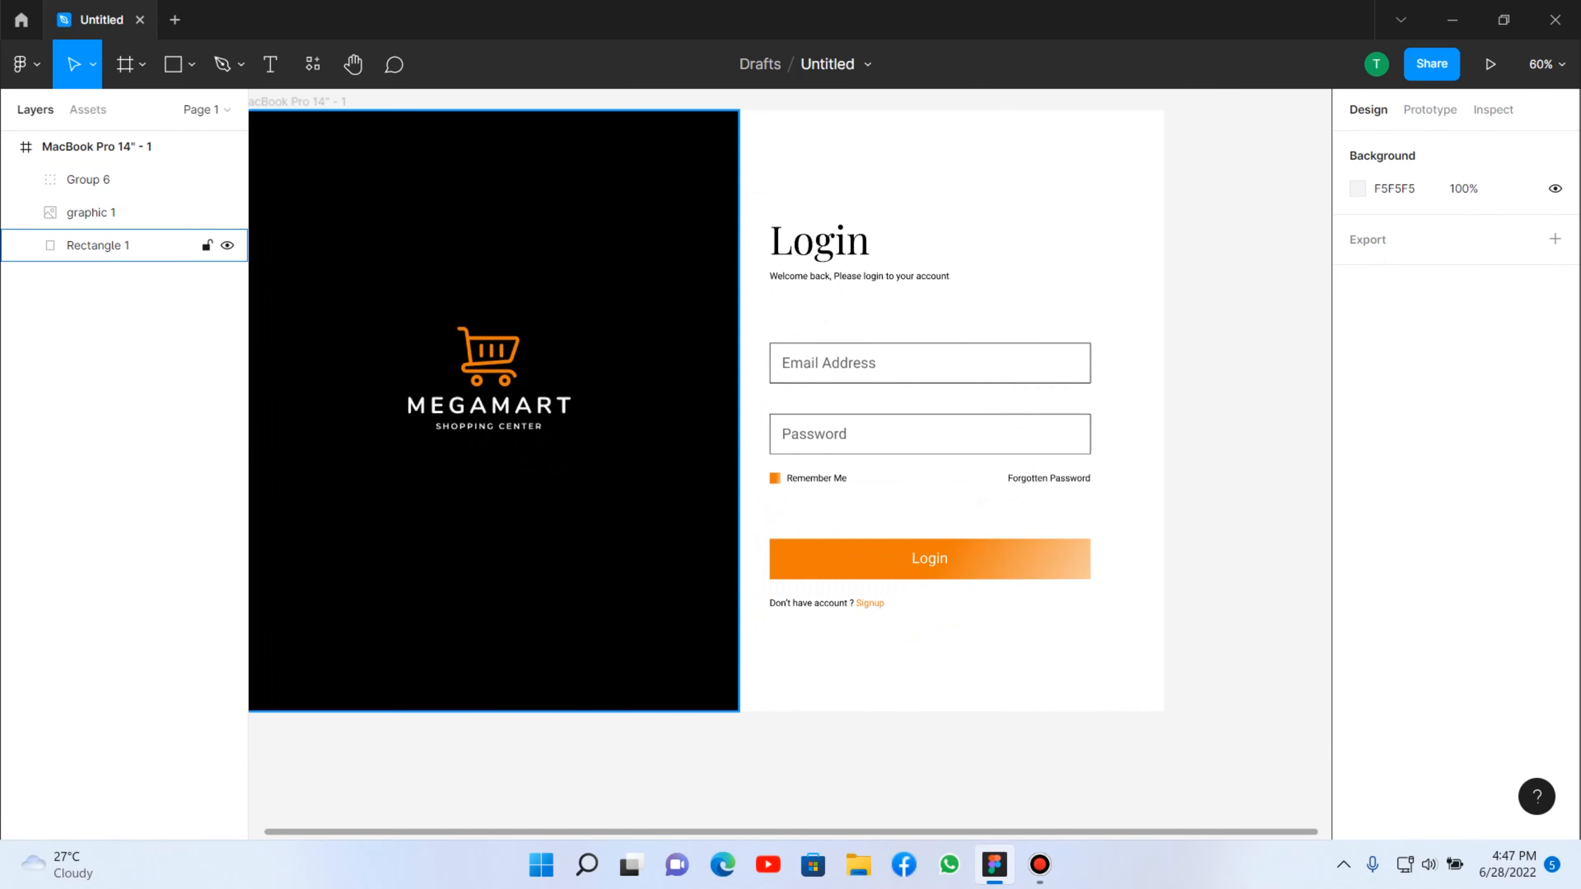
left_click(489, 382)
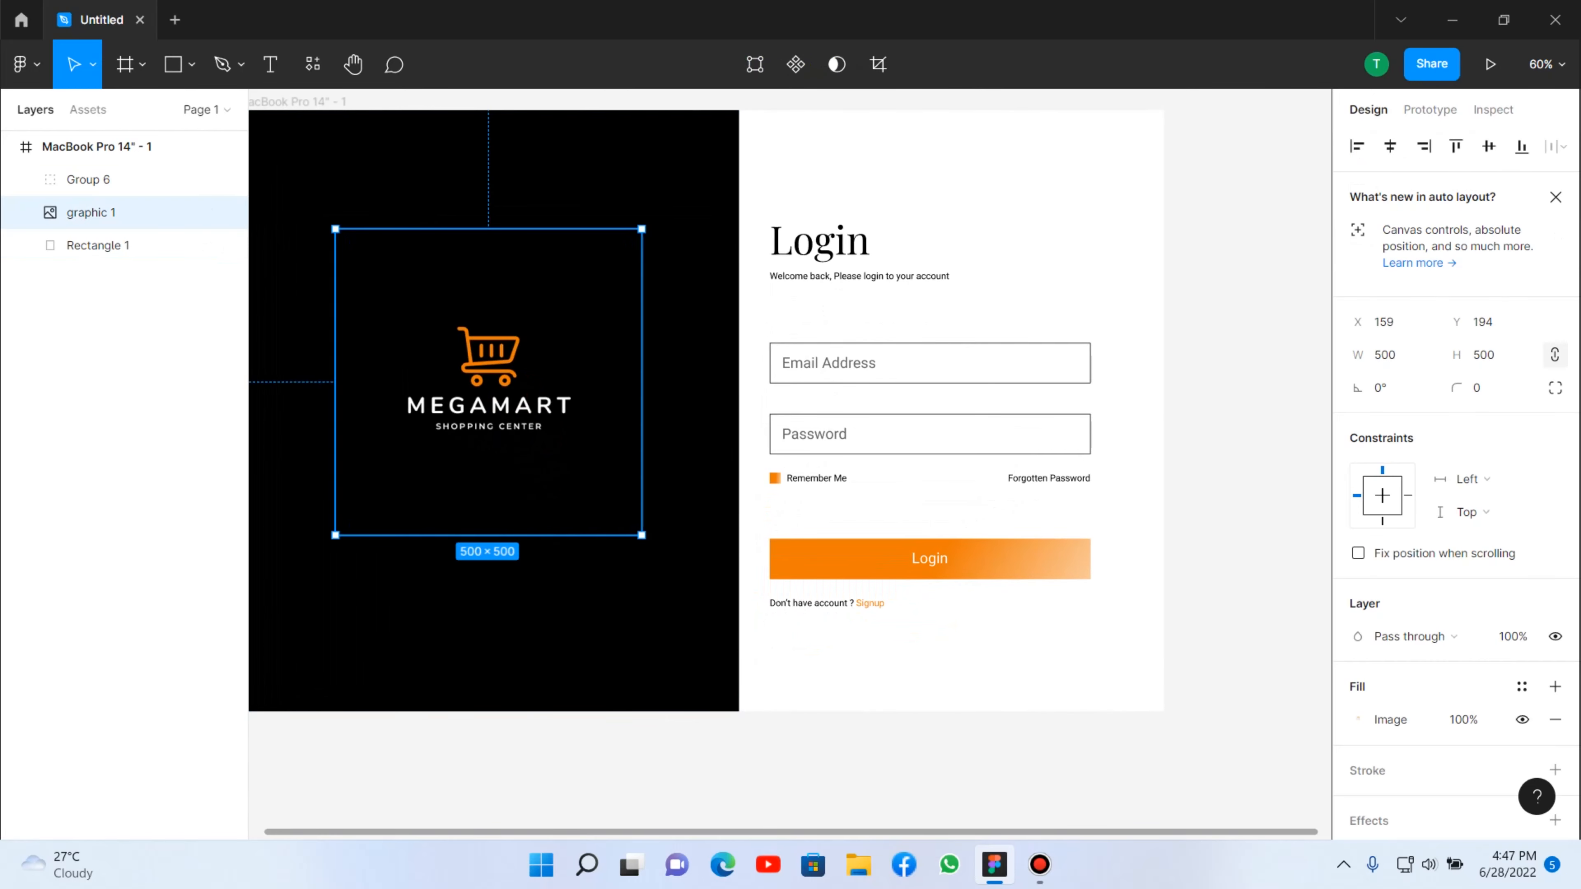
left_click_drag(642, 535, 704, 598)
left_click_drag(542, 439, 511, 445)
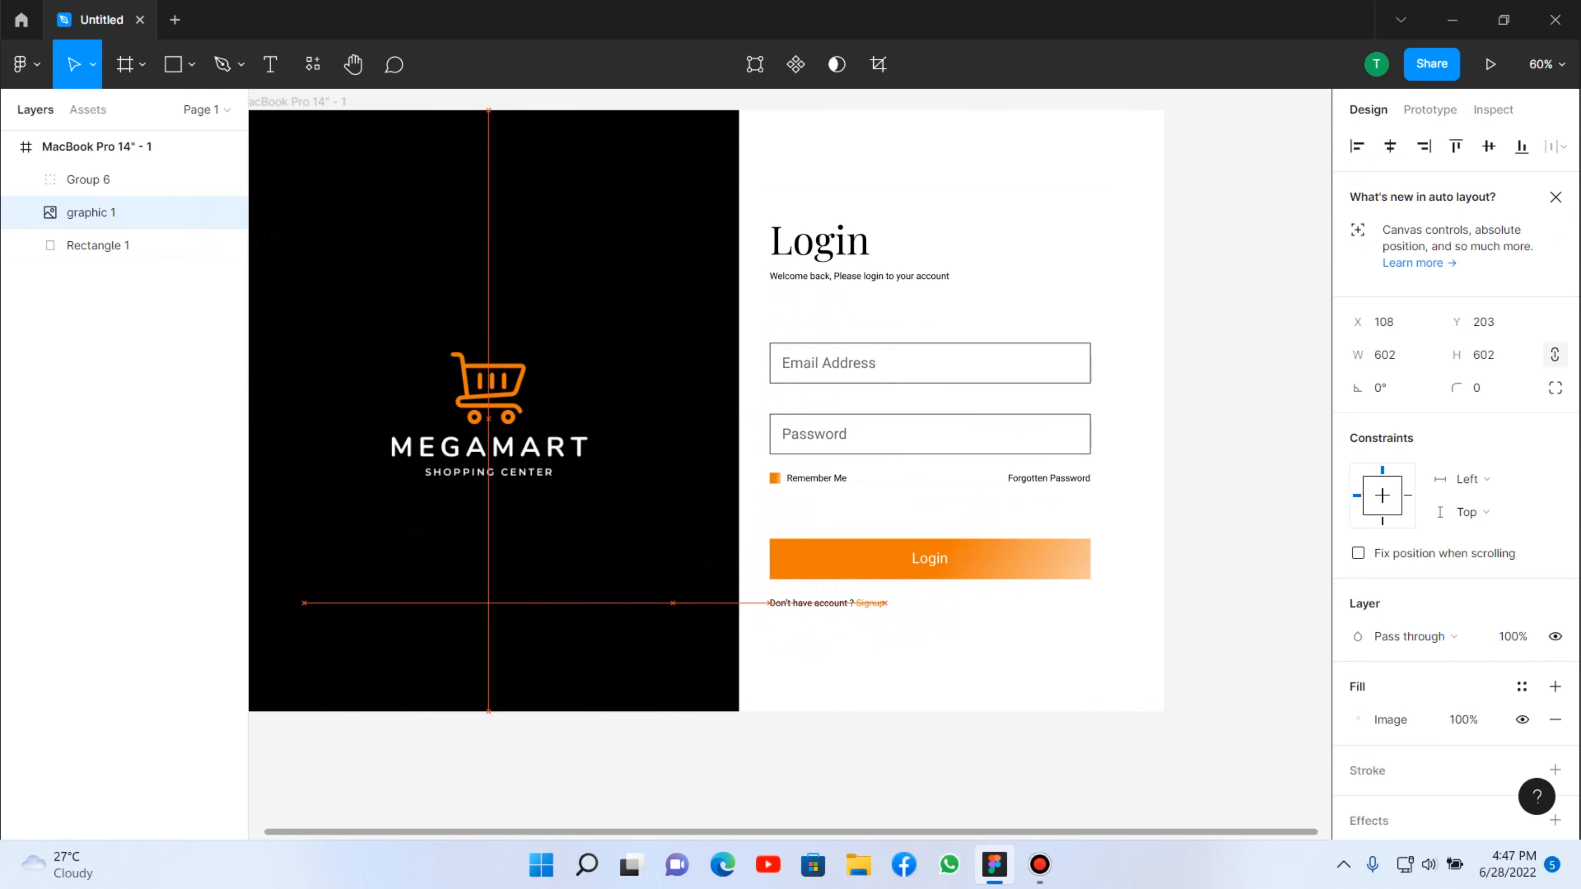
Center the Megamart logo vertically on the black panel.
left_click(547, 757)
left_click(513, 492)
left_click(515, 756)
scroll(515, 663, "down", 3)
left_click_drag(512, 554, 512, 539)
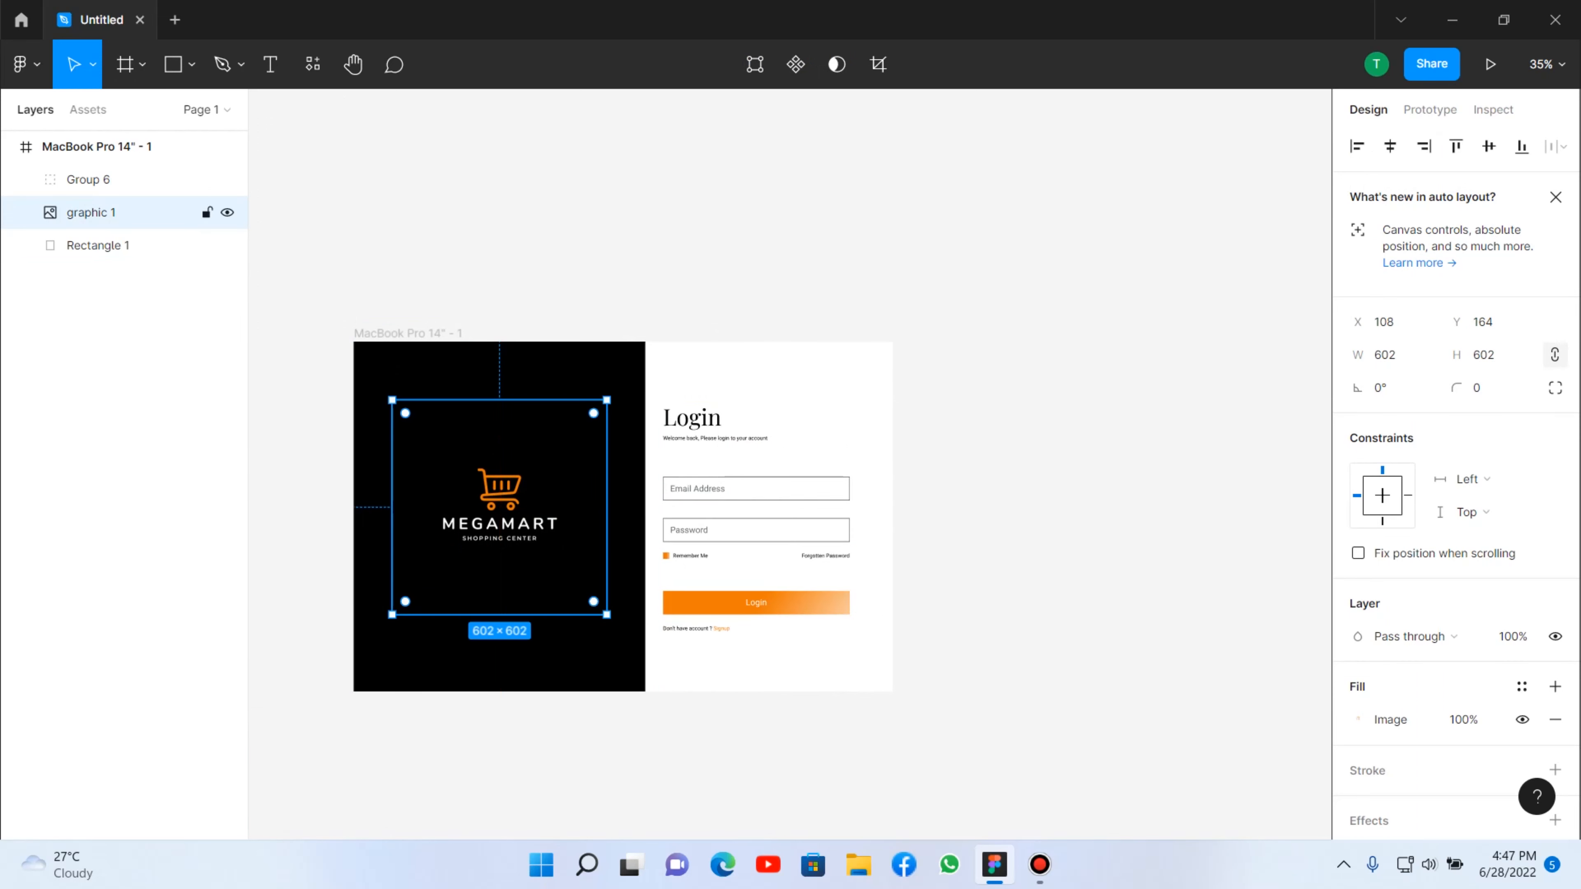
left_click_drag(529, 263, 545, 610)
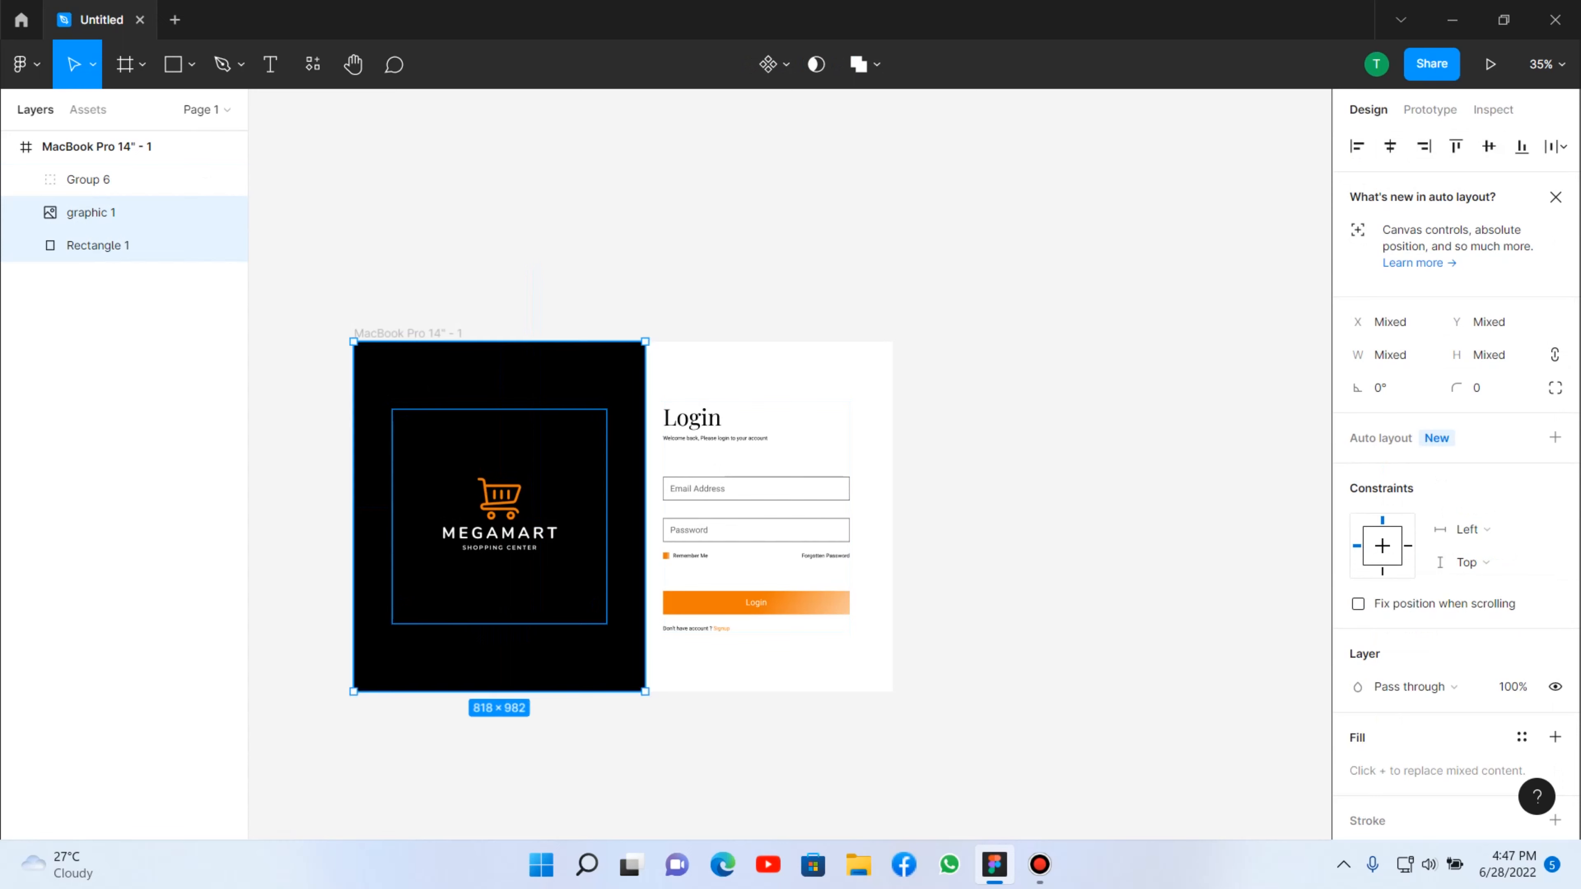
key("Escape")
Review the login page with its black logo panel, checking the logo placement and form spacing at different zooms.
scroll(892, 582, "up", 1)
scroll(787, 621, "down", 3)
scroll(872, 561, "left", 3)
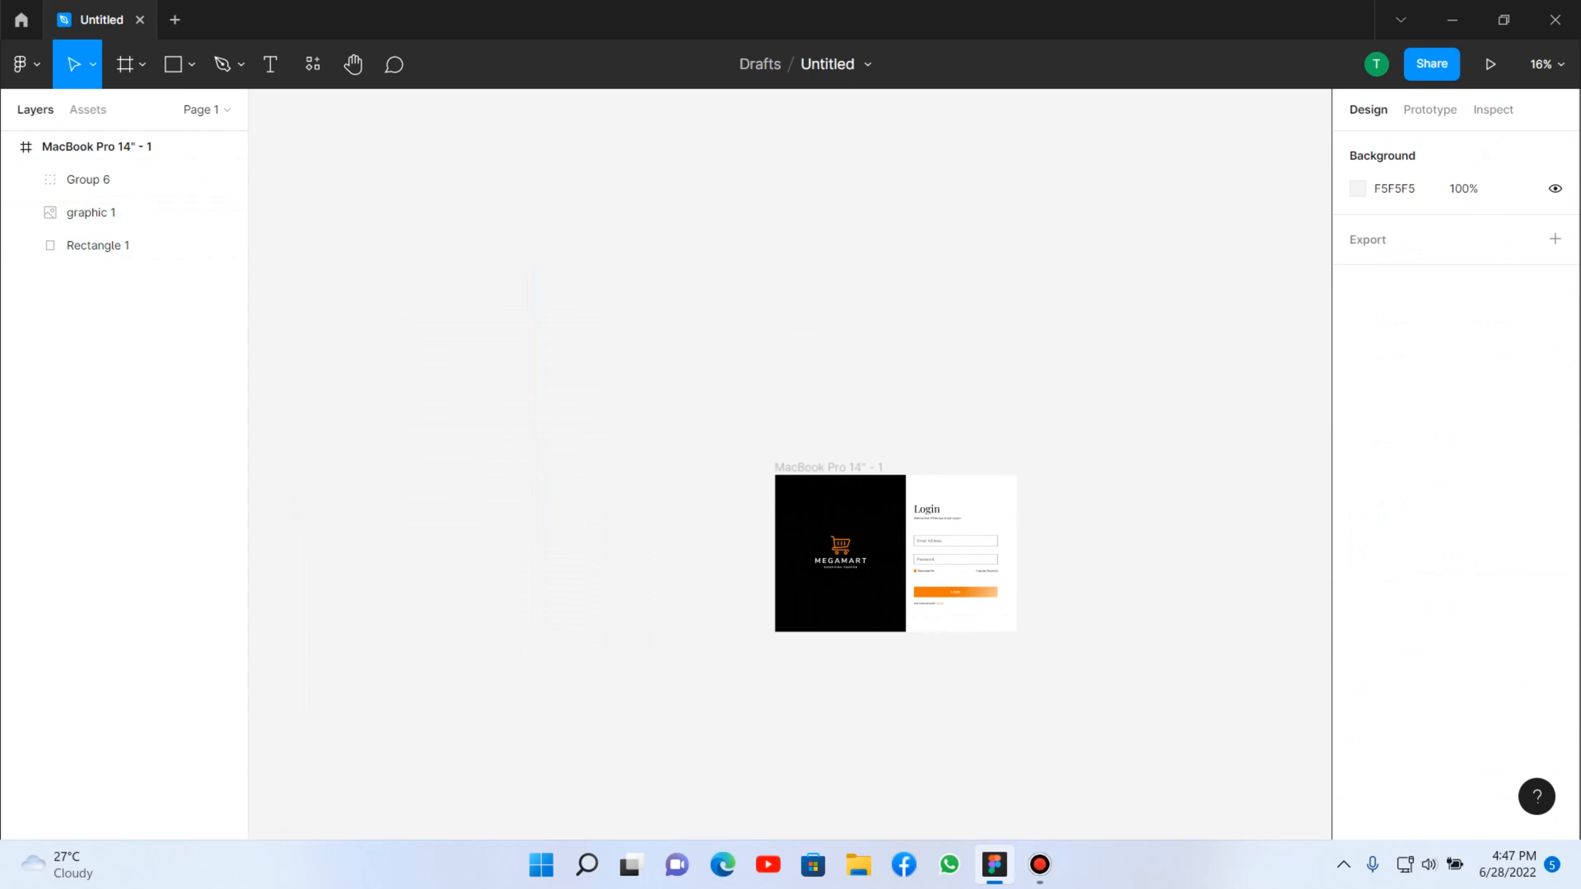
scroll(884, 623, "up", 3)
scroll(934, 717, "up", 1)
scroll(996, 374, "up", 10)
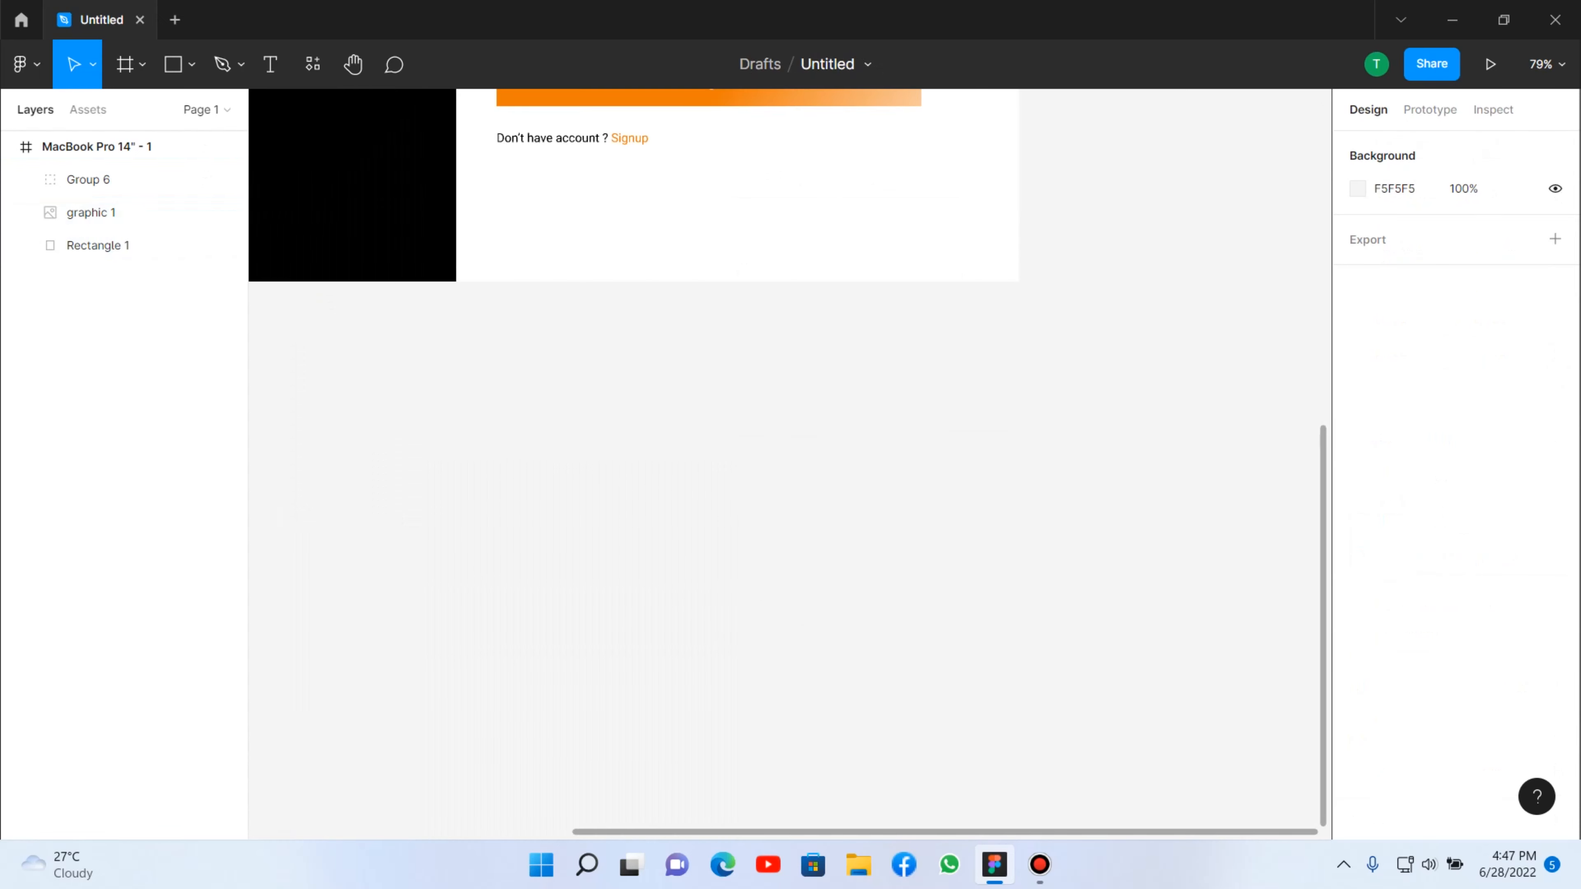
scroll(789, 464, "down", 4)
scroll(789, 464, "up", 3)
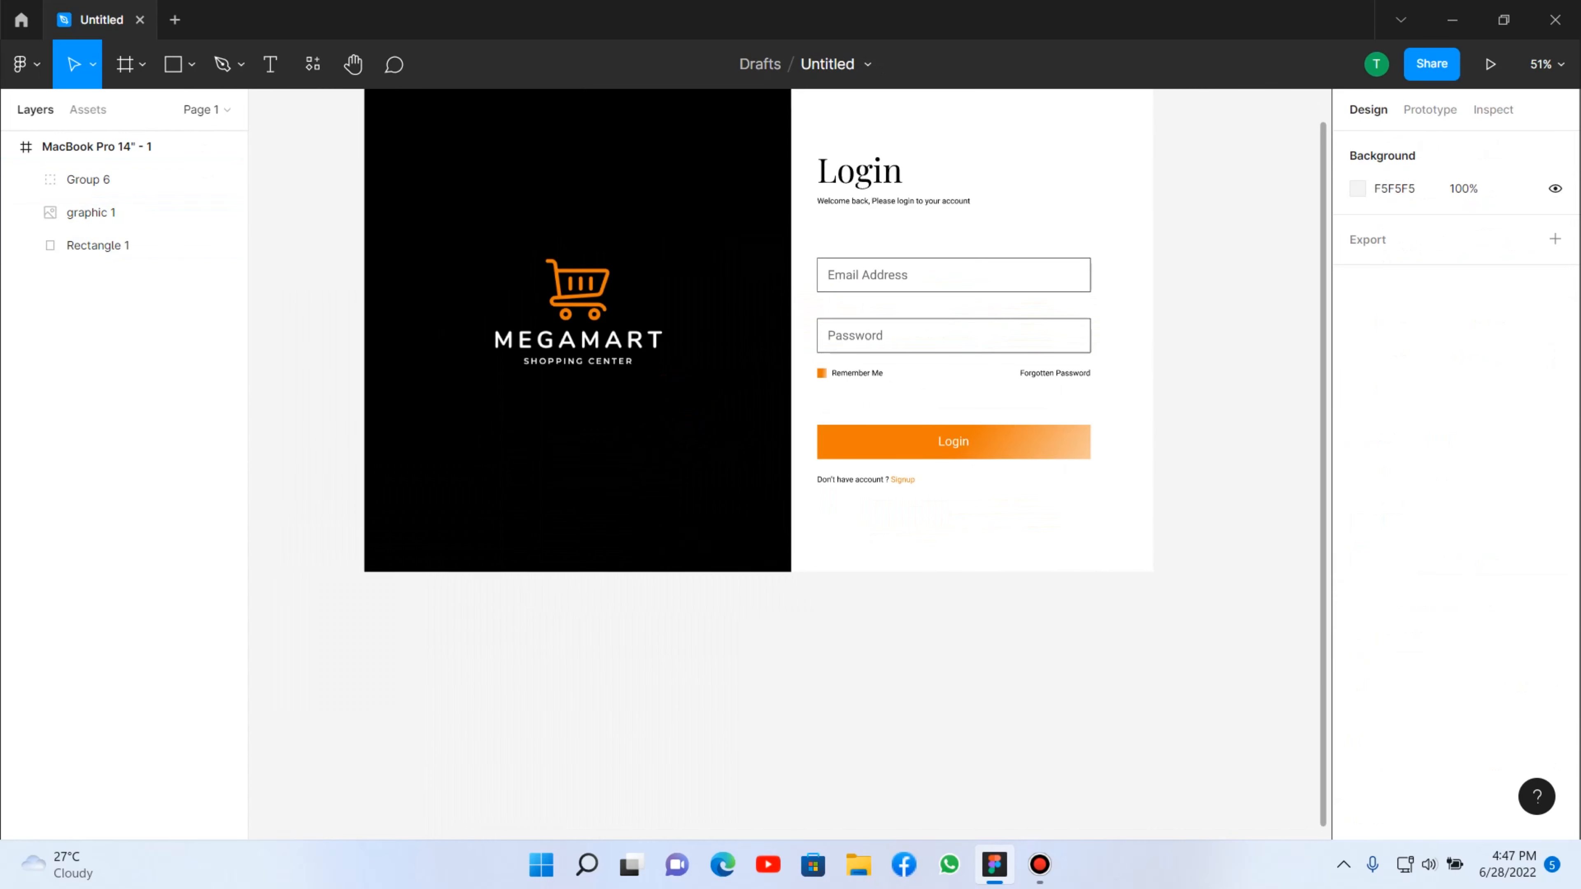
scroll(790, 464, "down", 1)
scroll(968, 701, "up", 3)
scroll(968, 701, "down", 3)
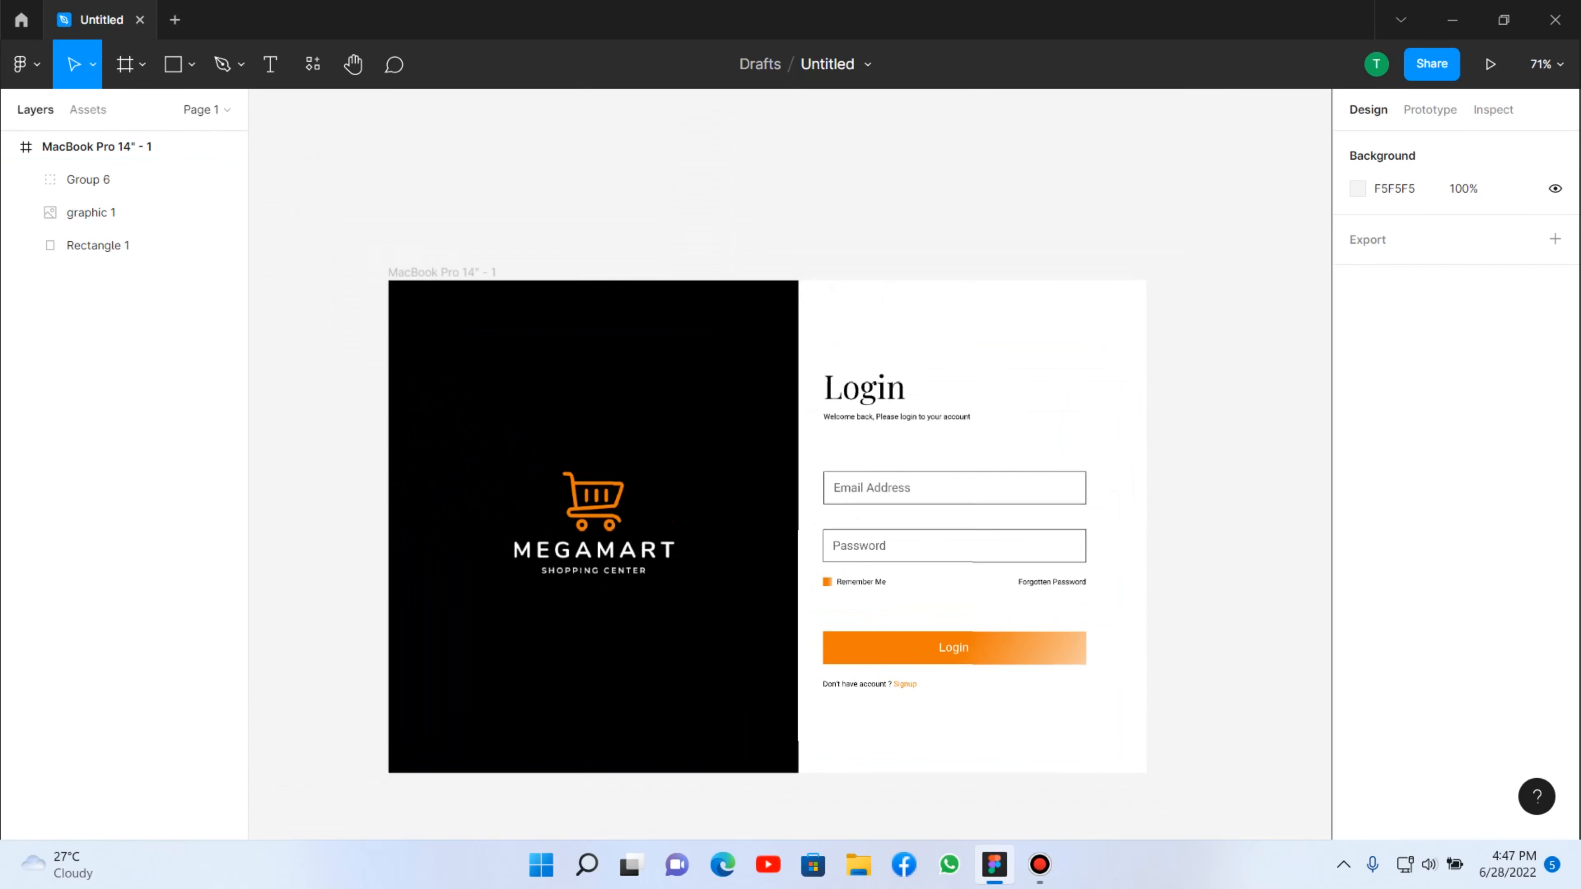
scroll(968, 701, "up", 2)
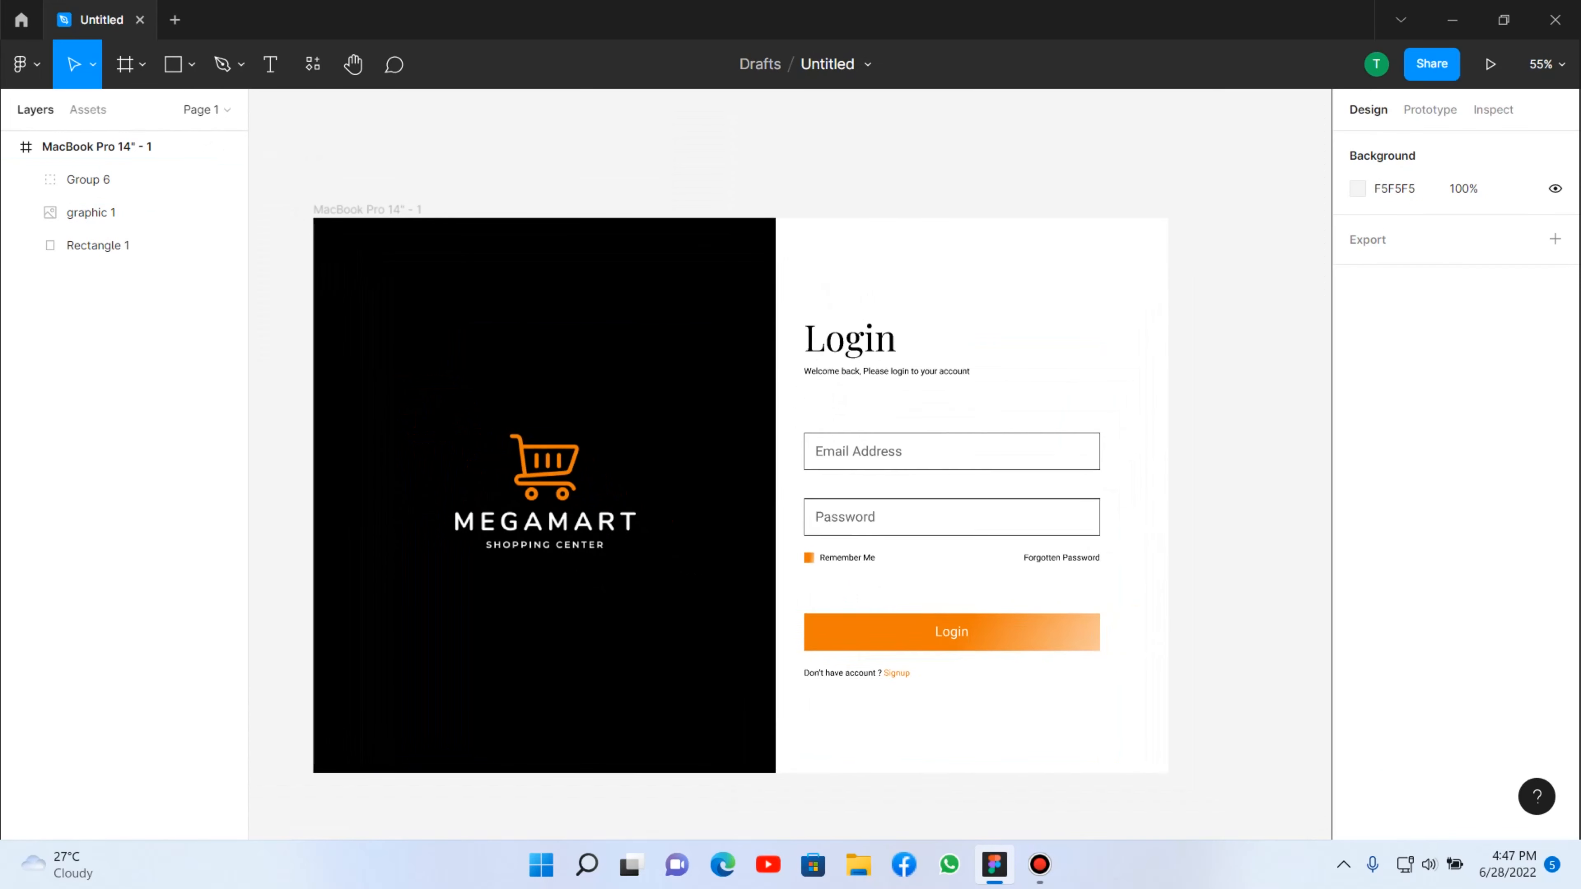
scroll(544, 480, "down", 1)
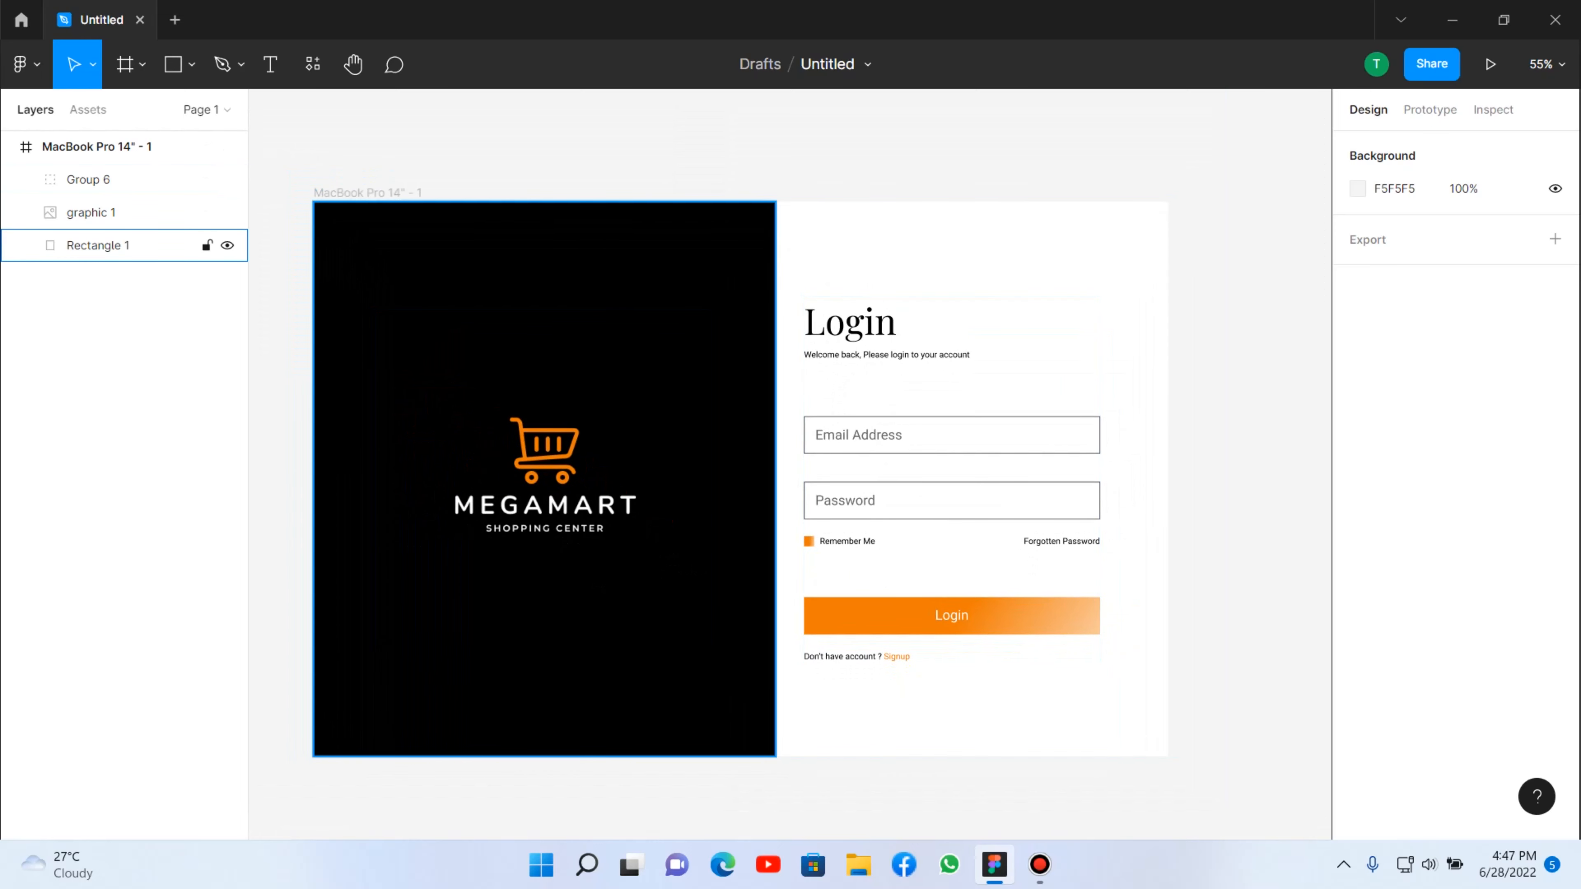
scroll(716, 524, "down", 2)
scroll(725, 507, "up", 1)
scroll(685, 496, "down", 3)
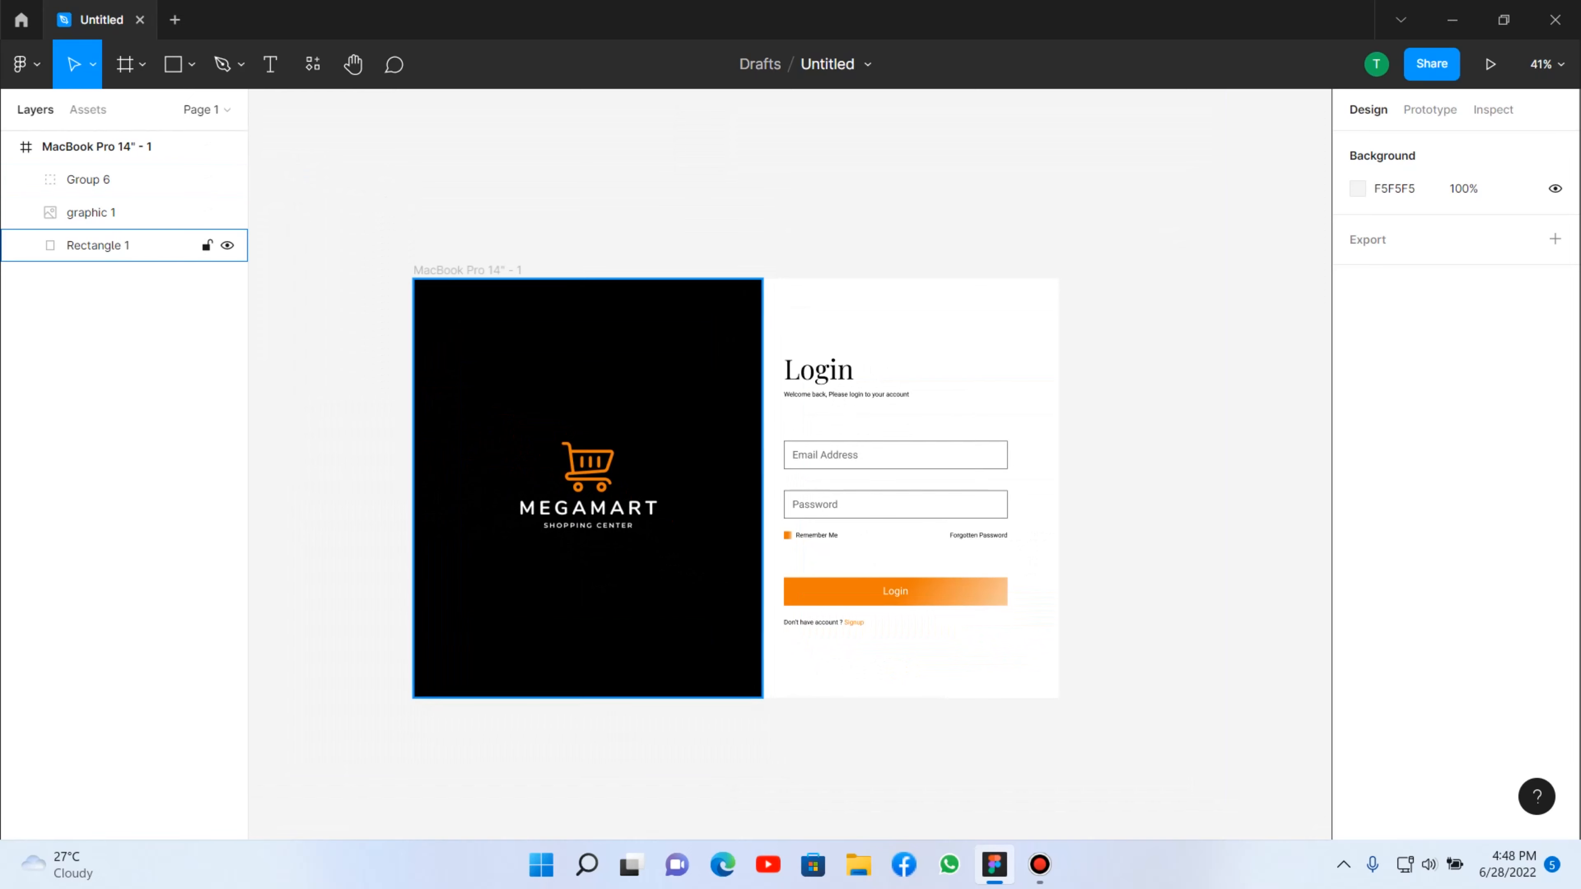
left_click(97, 147)
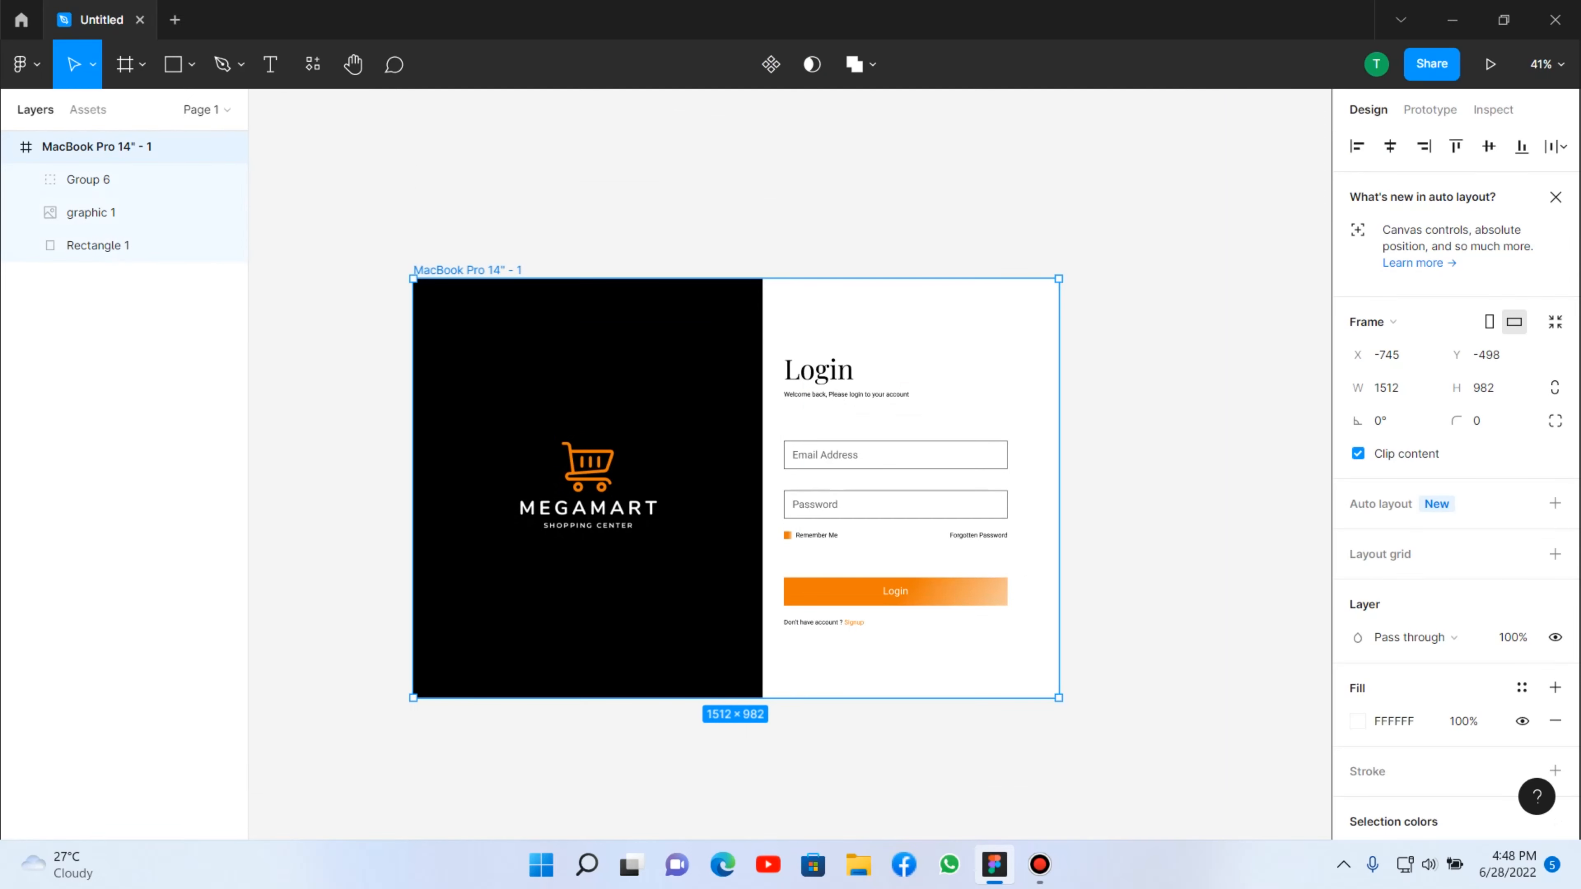
key("Escape")
left_click(96, 146)
key("Escape")
key("super")
key("Escape")
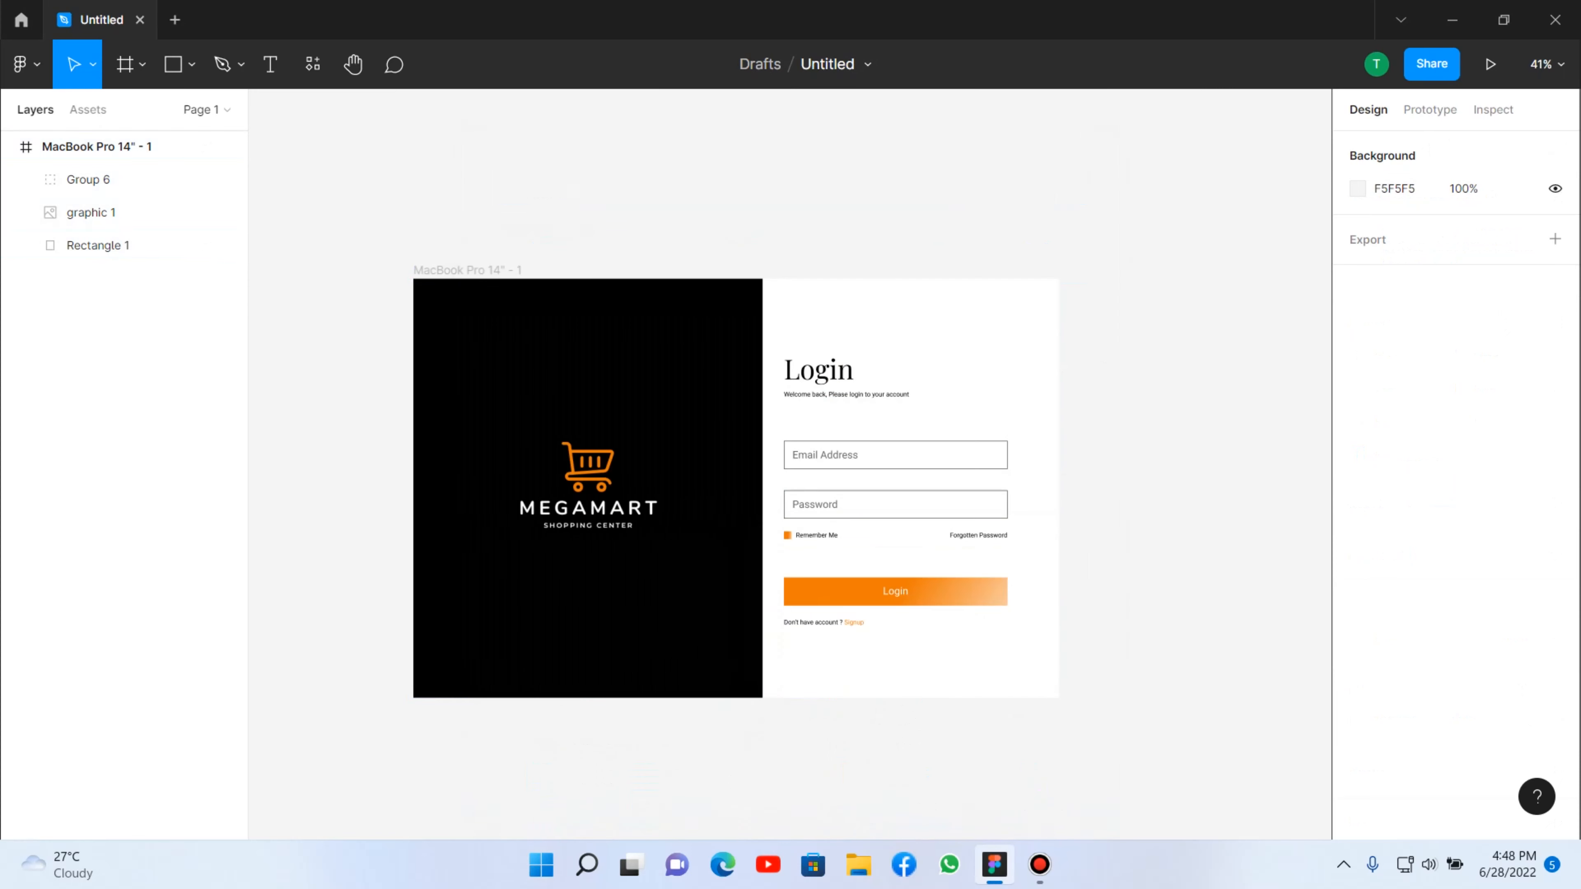